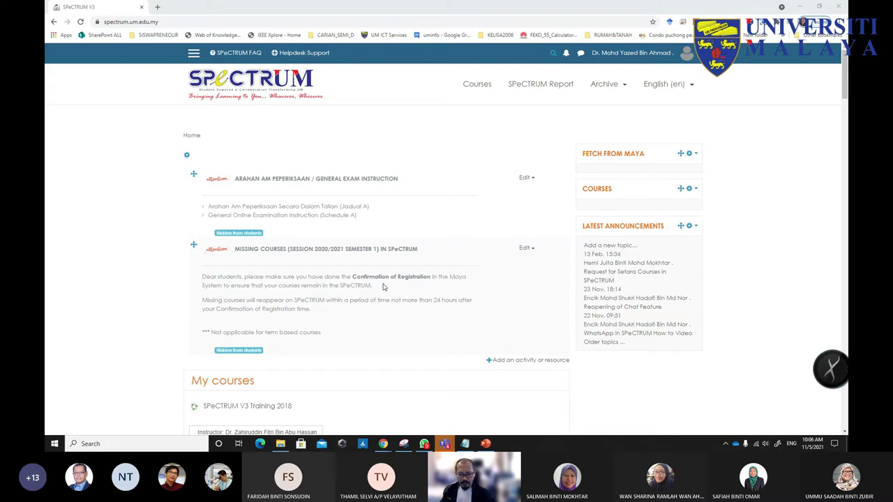
- Open the KIB3011 Microcomputer and Digital Systems course from the My courses list
{"action": "scroll", "coordinate": [382, 287], "scroll_direction": "down", "scroll_amount": 3}
{"action": "scroll", "coordinate": [383, 288], "scroll_direction": "down", "scroll_amount": 3}
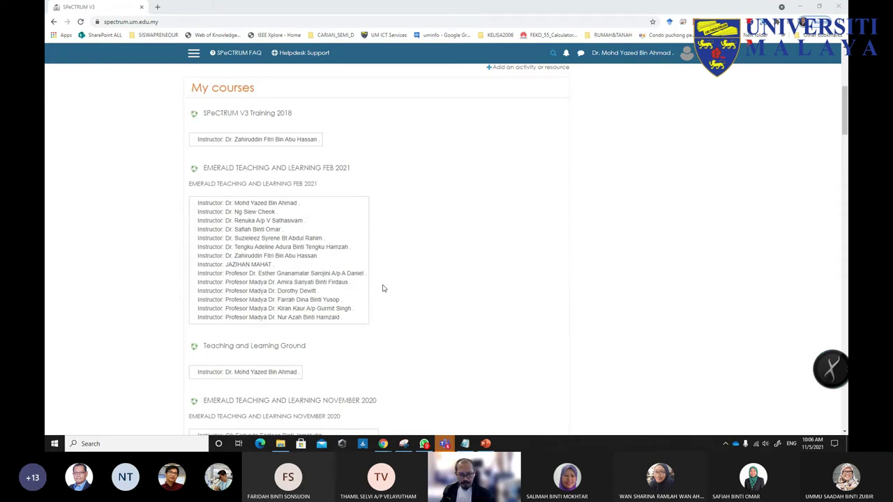
{"action": "scroll", "coordinate": [382, 288], "scroll_direction": "down", "scroll_amount": 1}
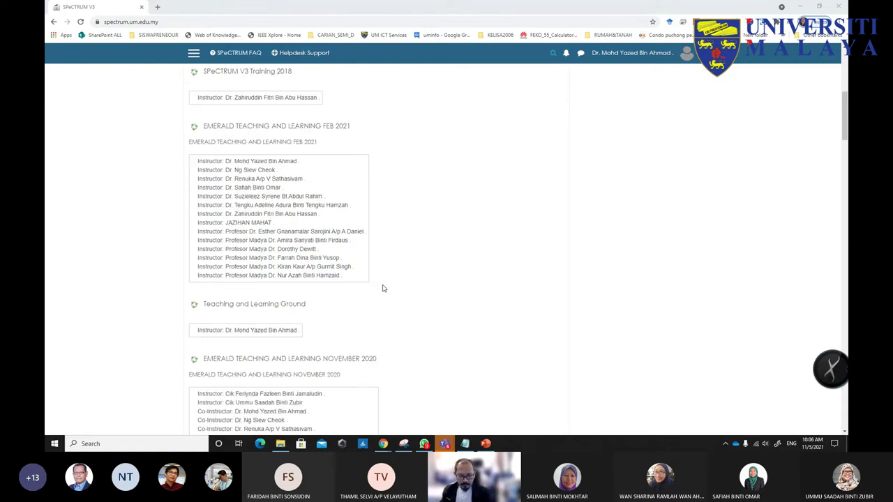
{"action": "scroll", "coordinate": [383, 288], "scroll_direction": "down", "scroll_amount": 3}
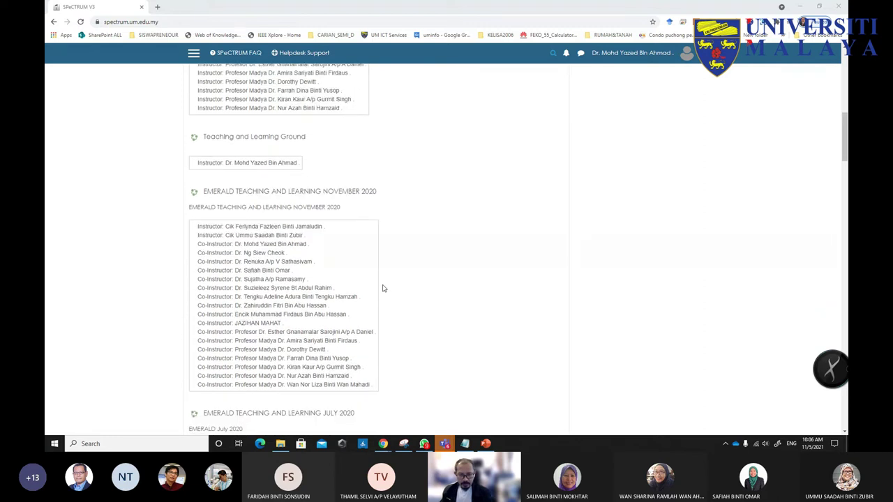
{"action": "scroll", "coordinate": [382, 289], "scroll_direction": "down", "scroll_amount": 7}
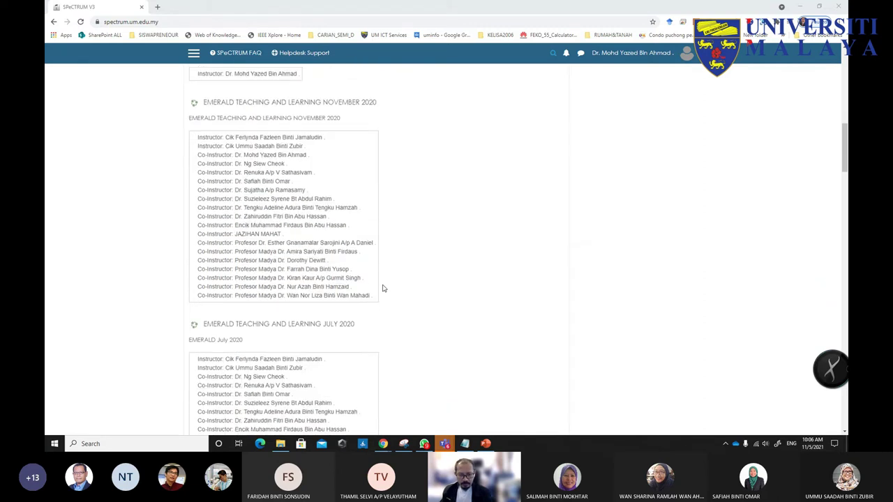
{"action": "scroll", "coordinate": [382, 289], "scroll_direction": "down", "scroll_amount": 5}
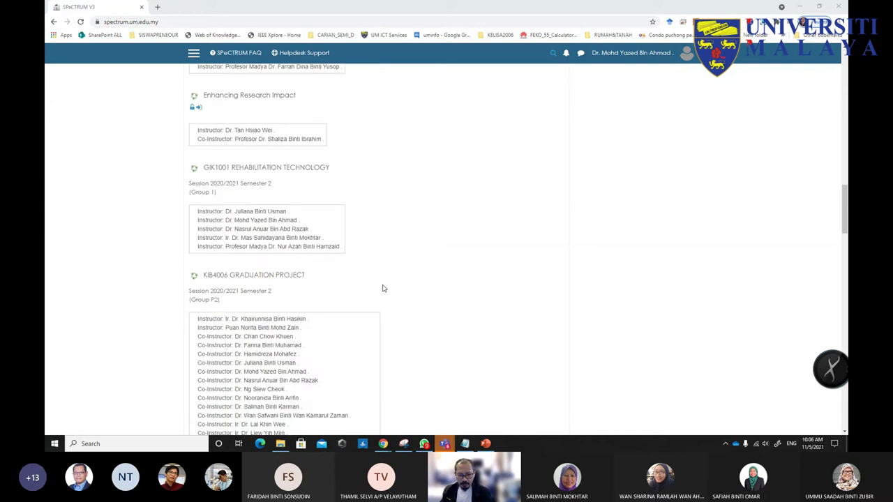
{"action": "scroll", "coordinate": [382, 288], "scroll_direction": "down", "scroll_amount": 4}
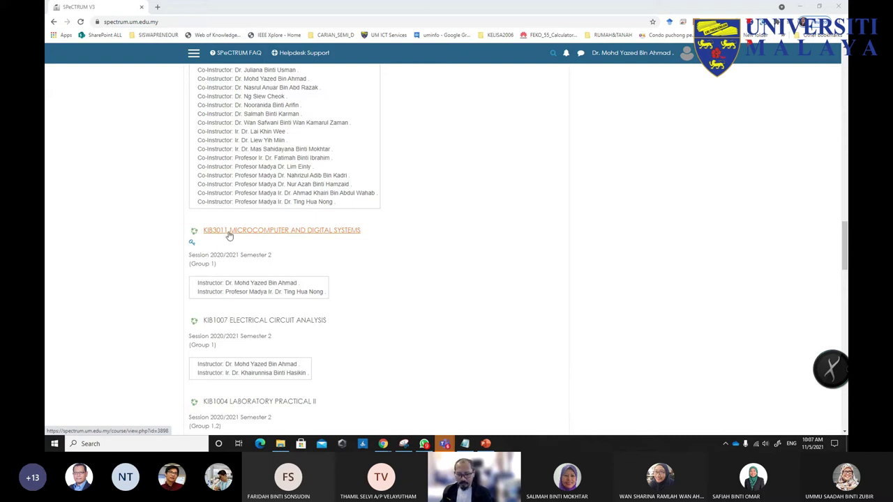
{"action": "left_click", "coordinate": [229, 231]}
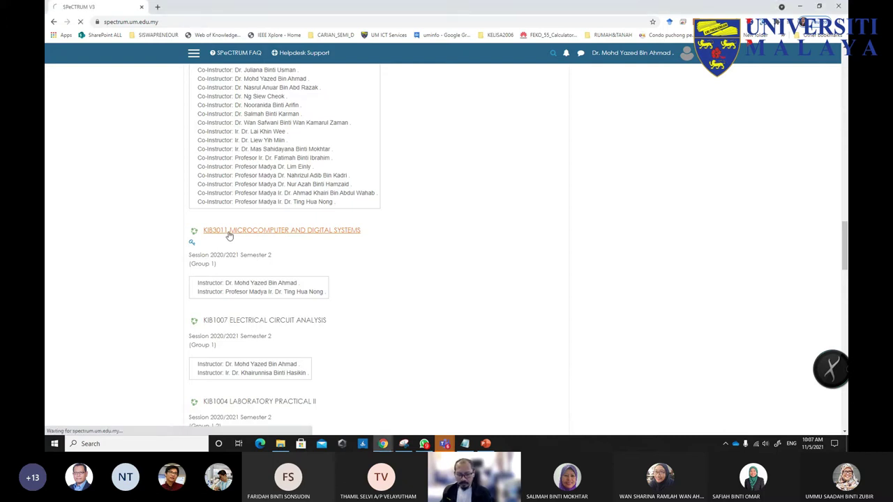
- Add one new topic section at the end of the KIB3011 course page
{"action": "scroll", "coordinate": [432, 261], "scroll_direction": "down", "scroll_amount": 5}
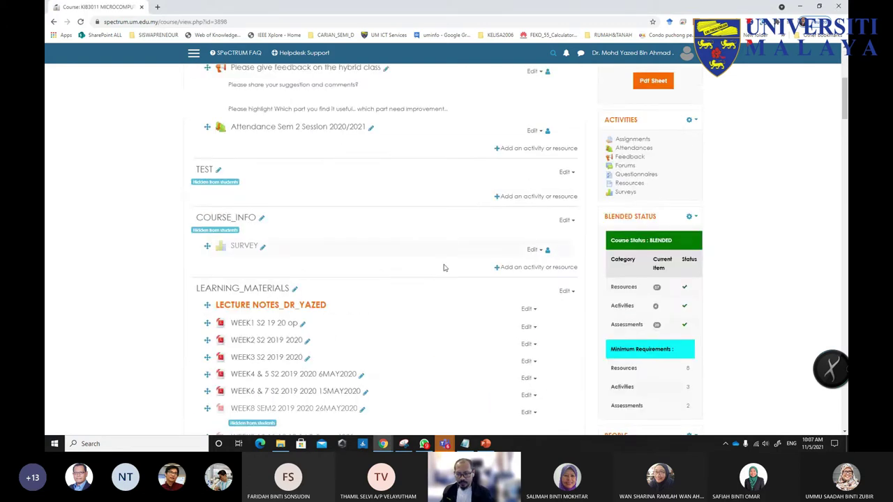
{"action": "left_click_drag", "start_coordinate": [844, 112], "coordinate": [781, 411]}
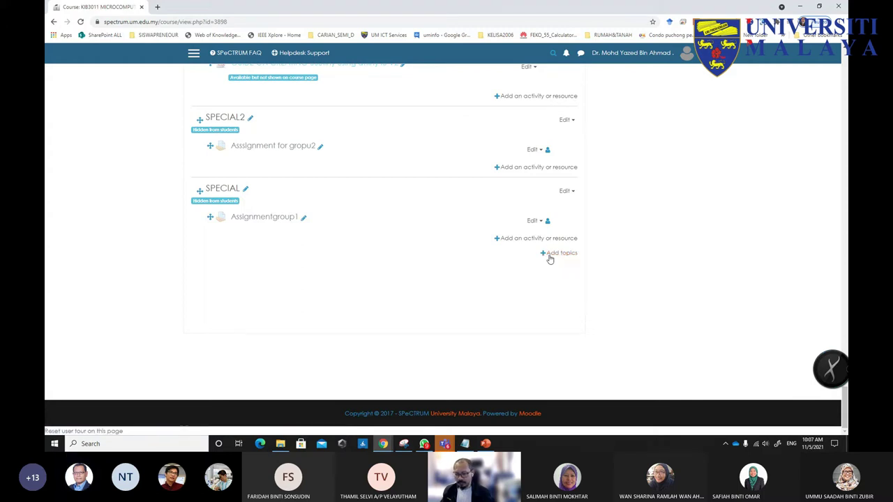
{"action": "left_click", "coordinate": [543, 255]}
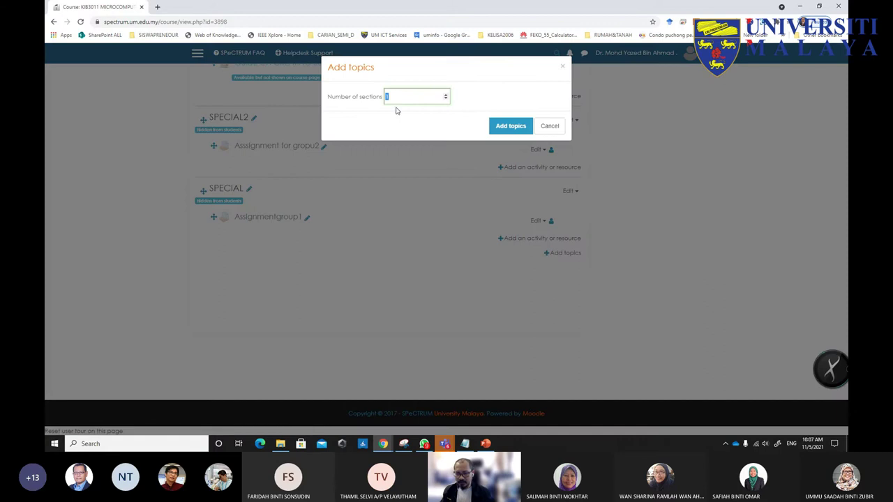
{"action": "left_click", "coordinate": [521, 129]}
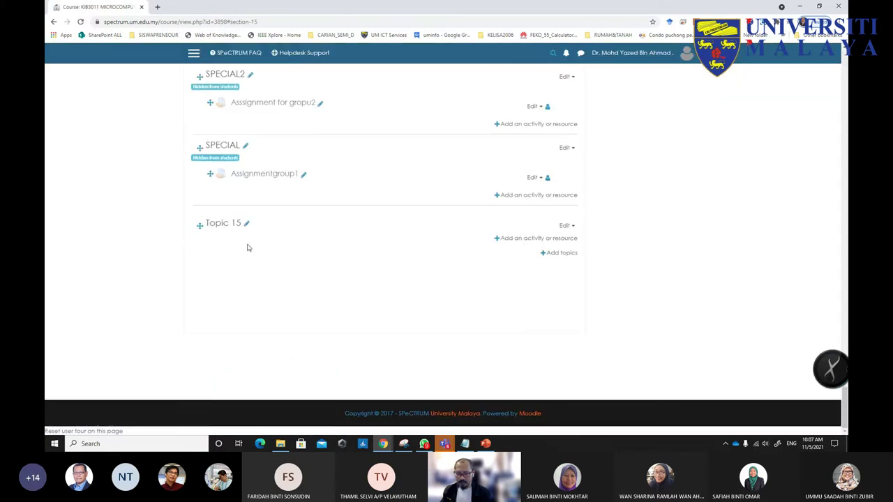
- Rename the new last topic of the KIB3011 course as "TEST QUIZ,,,"
{"action": "left_click", "coordinate": [246, 225]}
{"action": "type", "text": "TEST QUIZ..."}
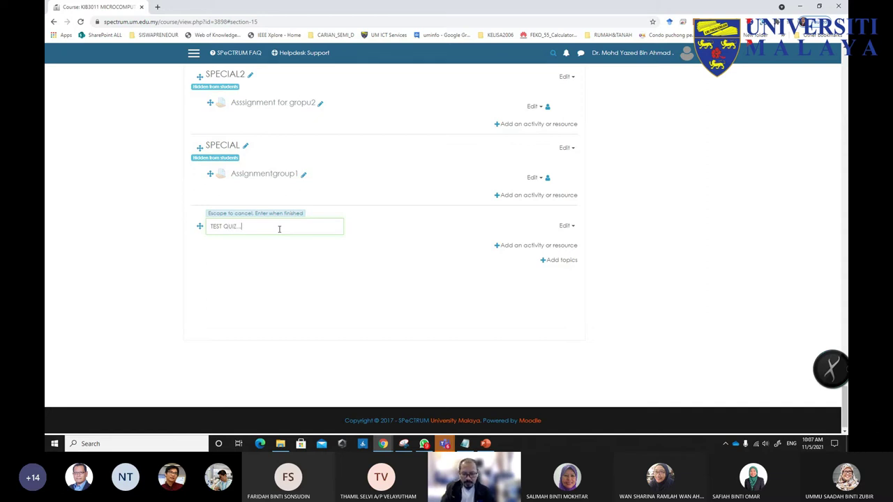
{"action": "key", "text": "Return"}
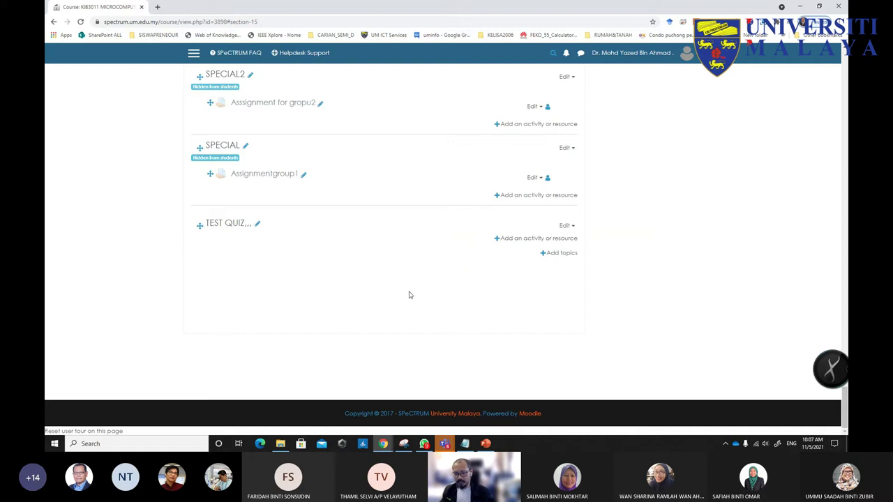
- Return to the site home page and open the Teaching and Learning Ground course
{"action": "scroll", "coordinate": [237, 222], "scroll_direction": "up", "scroll_amount": 2}
{"action": "scroll", "coordinate": [249, 237], "scroll_direction": "up", "scroll_amount": 5}
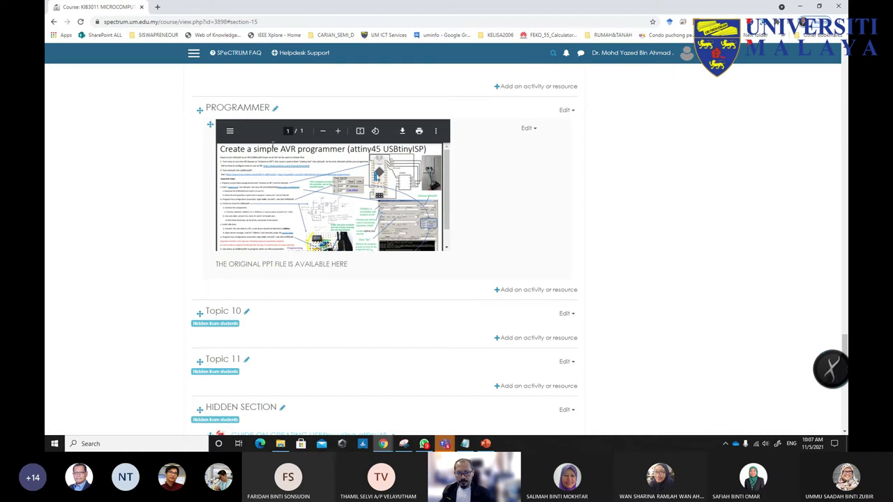
{"action": "scroll", "coordinate": [624, 190], "scroll_direction": "up", "scroll_amount": 10}
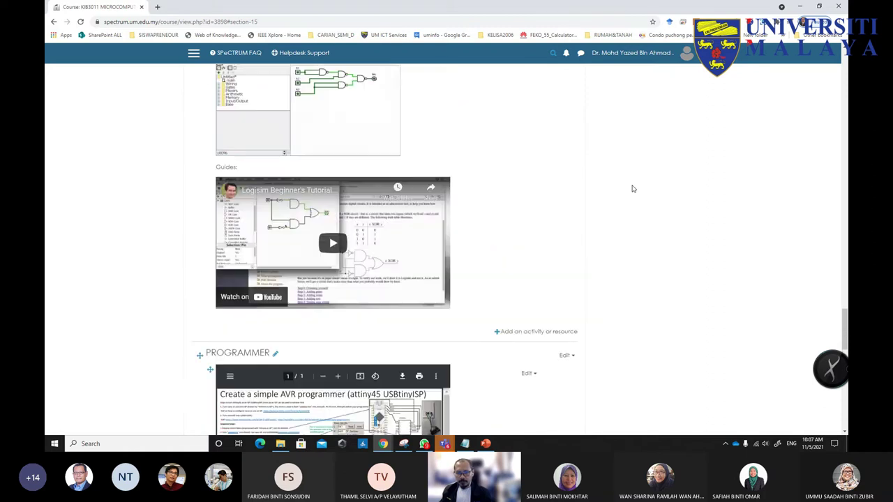
{"action": "scroll", "coordinate": [625, 192], "scroll_direction": "up", "scroll_amount": 20}
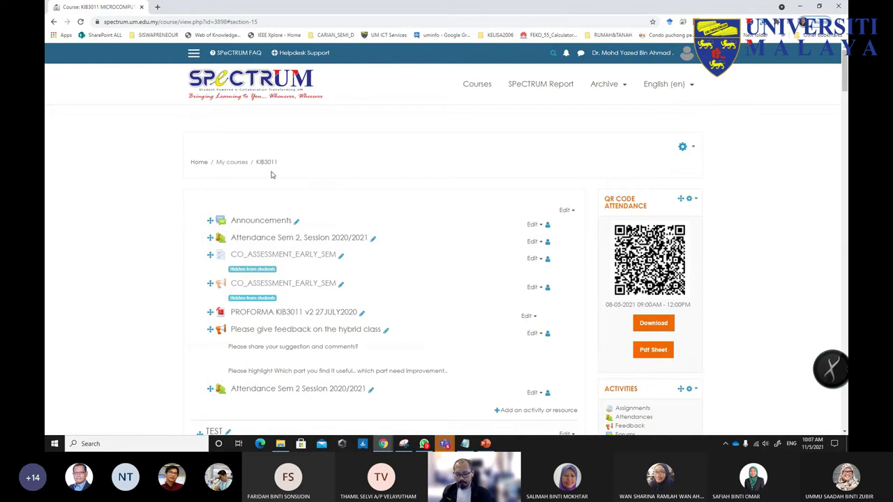
{"action": "left_click", "coordinate": [238, 89]}
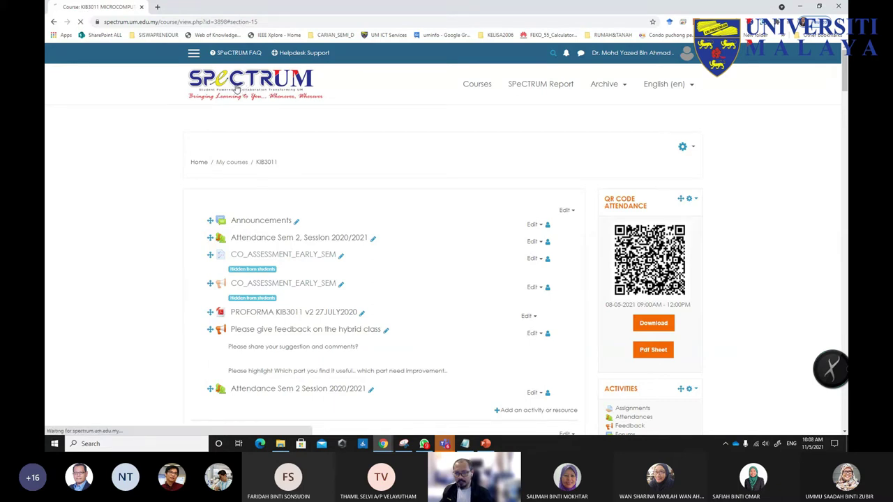
{"action": "scroll", "coordinate": [312, 246], "scroll_direction": "down", "scroll_amount": 5}
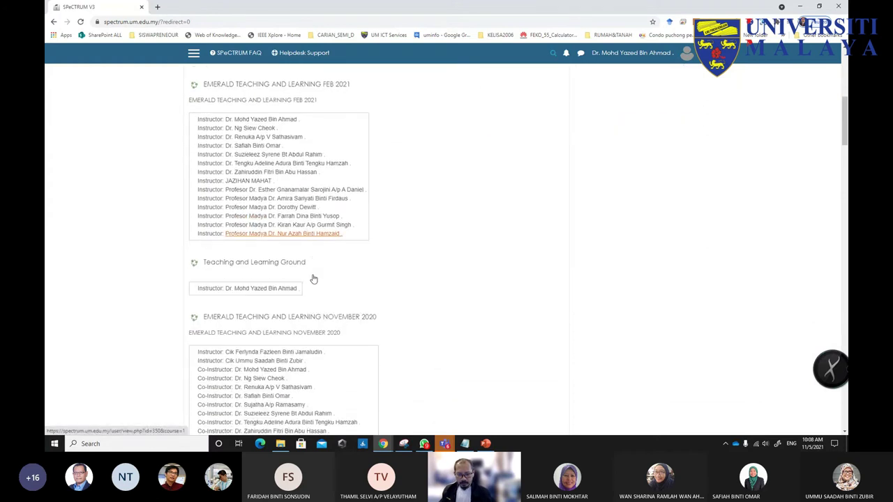
{"action": "left_click", "coordinate": [291, 265]}
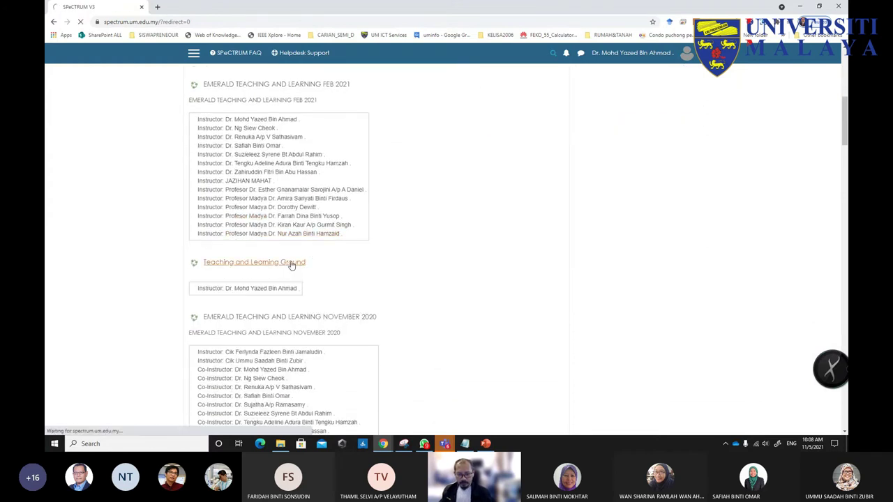
- Move the empty Topic 3 section above the ACTIVITIES section
{"action": "scroll", "coordinate": [367, 260], "scroll_direction": "down", "scroll_amount": 1}
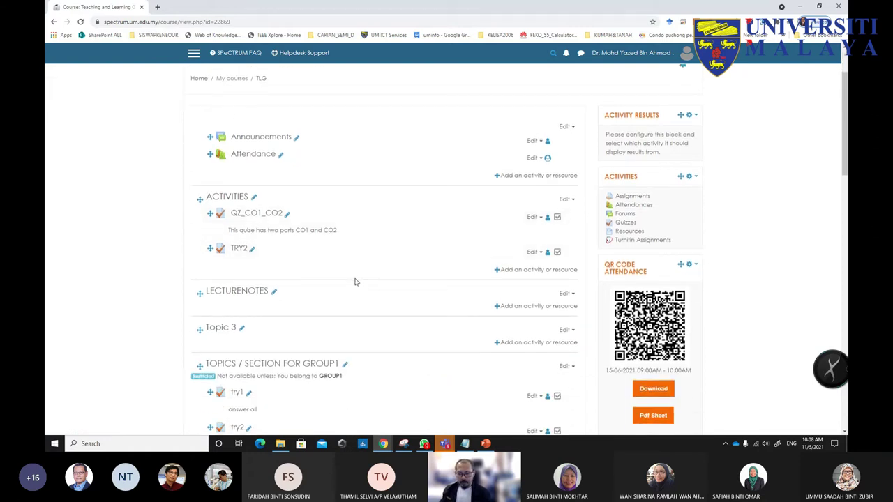
{"action": "scroll", "coordinate": [354, 281], "scroll_direction": "up", "scroll_amount": 1}
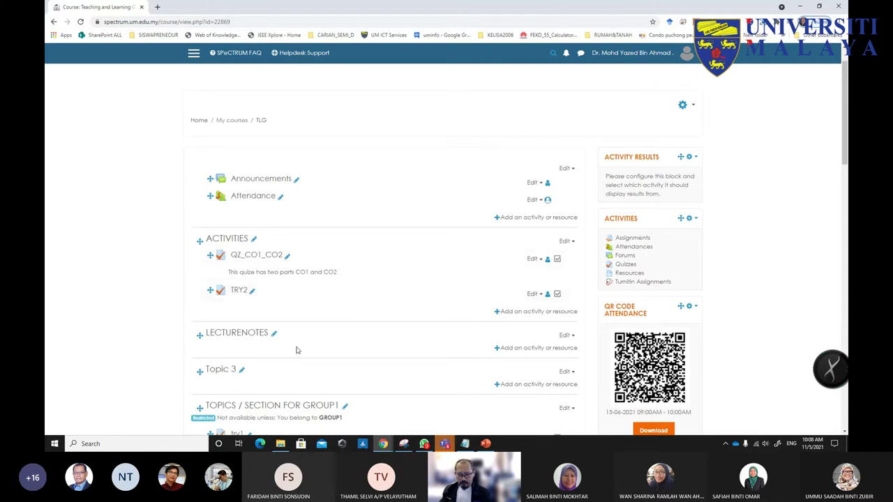
{"action": "scroll", "coordinate": [341, 349], "scroll_direction": "down", "scroll_amount": 1}
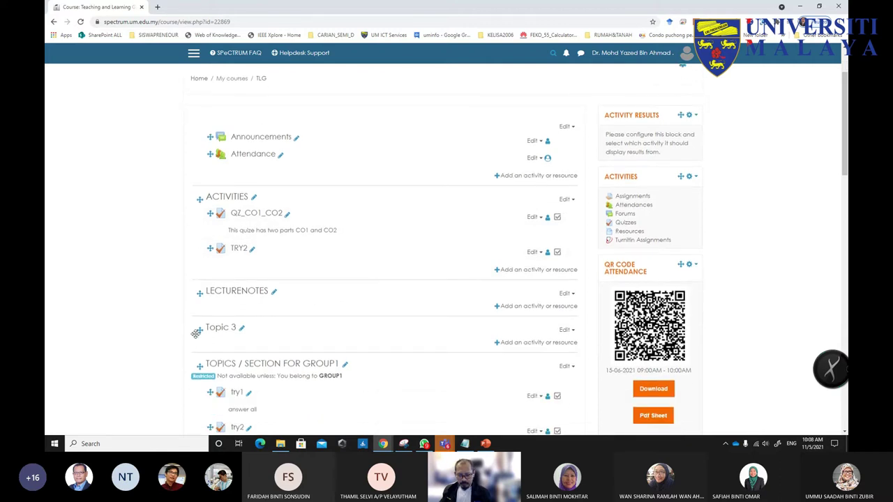
{"action": "left_click_drag", "start_coordinate": [199, 327], "coordinate": [200, 199]}
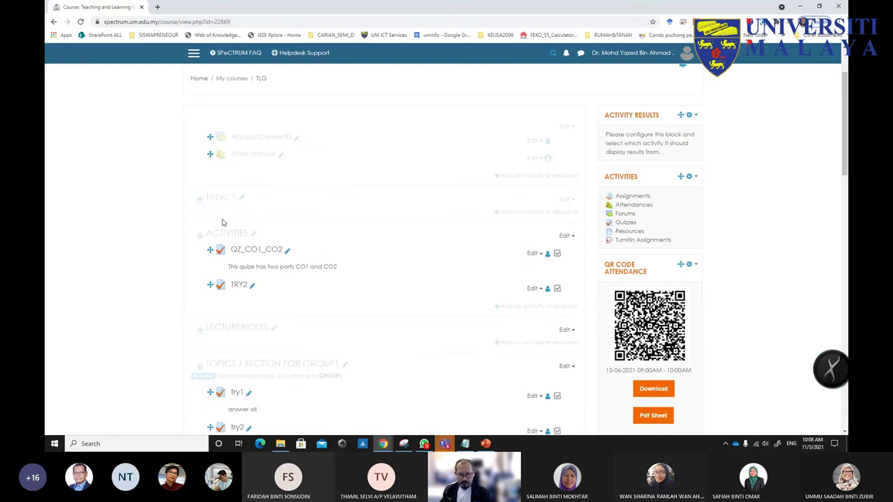
- Rename the empty topic above ACTIVITIES as "TEST QUIZ.."
{"action": "left_click", "coordinate": [242, 201]}
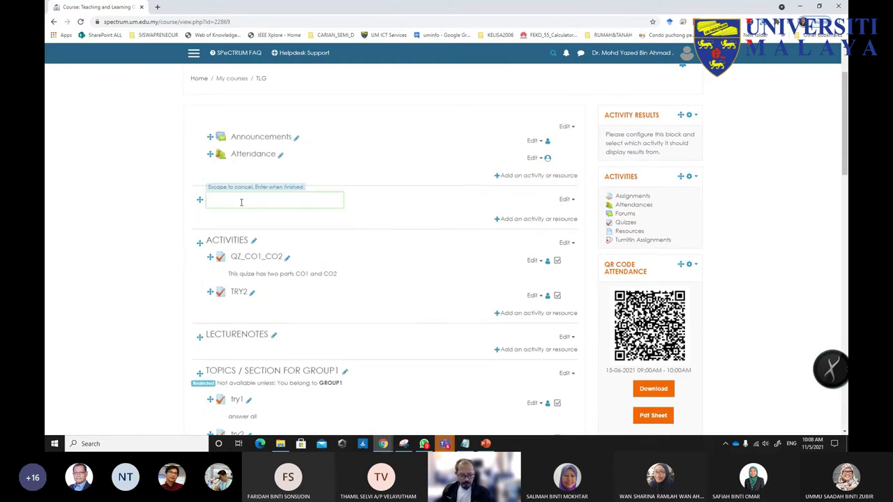
{"action": "type", "text": "T"}
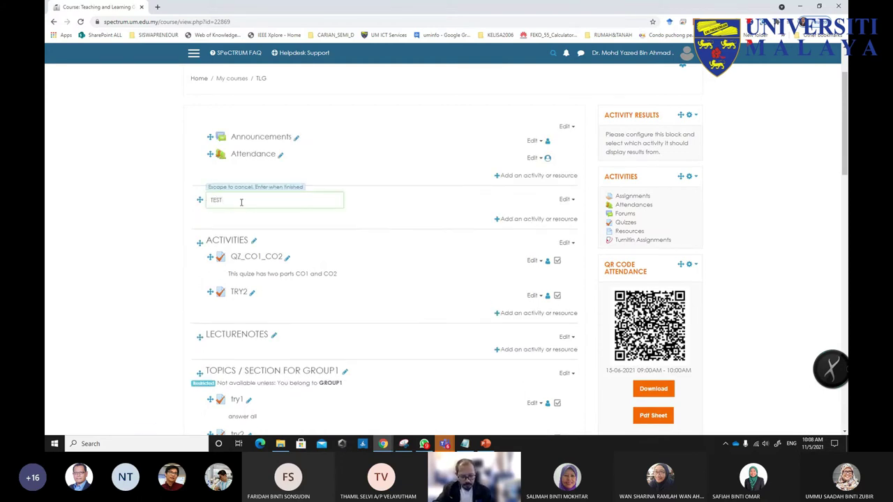
{"action": "type", "text": "eST QUIZ.."}
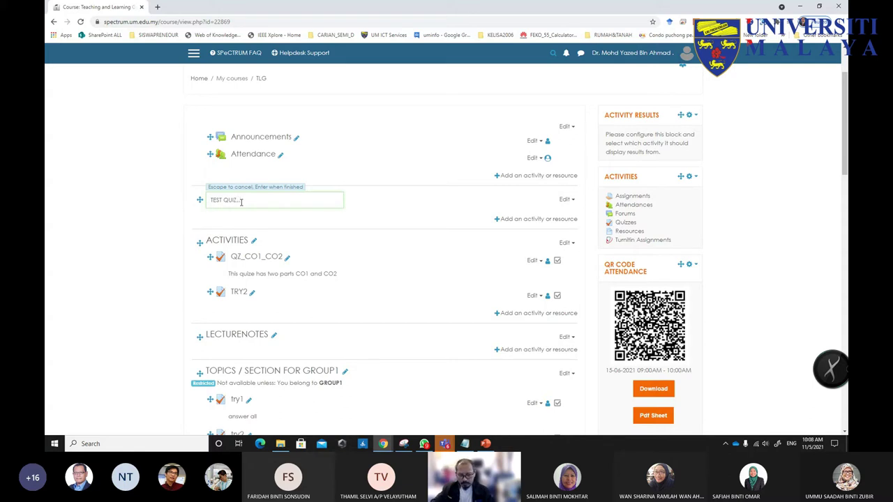
{"action": "key", "text": "Return"}
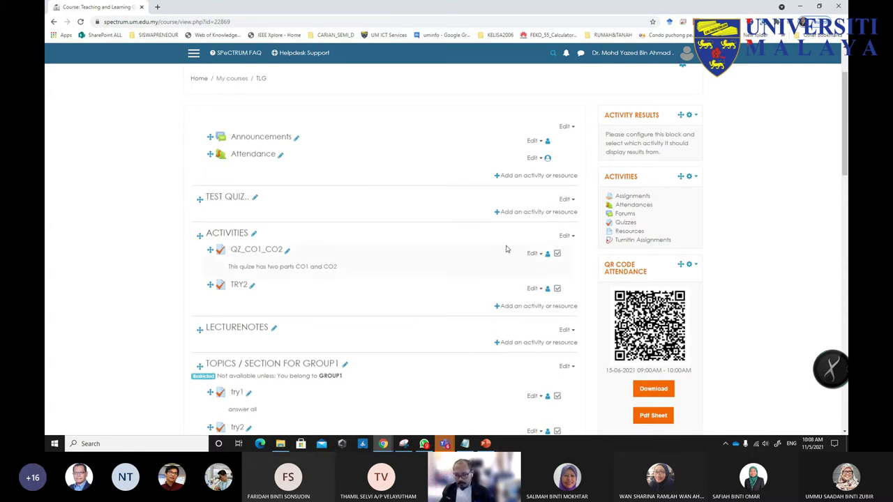
{"action": "scroll", "coordinate": [461, 283], "scroll_direction": "up", "scroll_amount": 1}
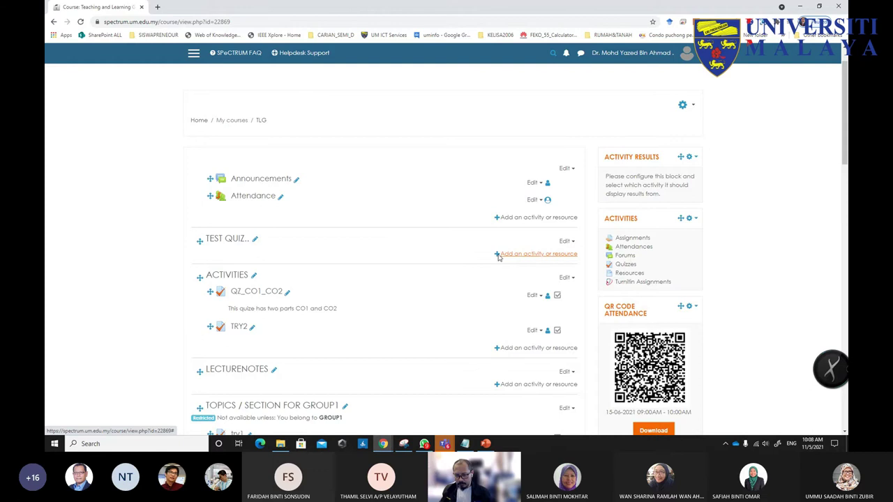
{"action": "left_click", "coordinate": [498, 256]}
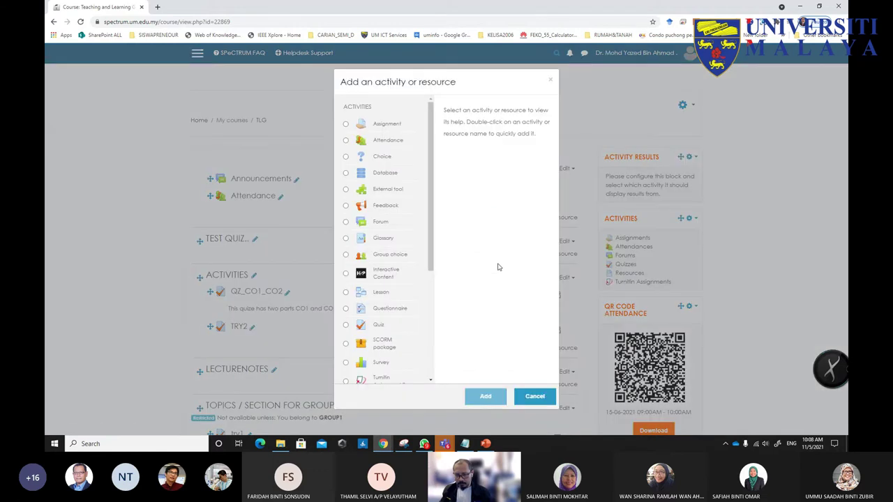
{"action": "left_click", "coordinate": [530, 396]}
{"action": "left_click", "coordinate": [692, 106]}
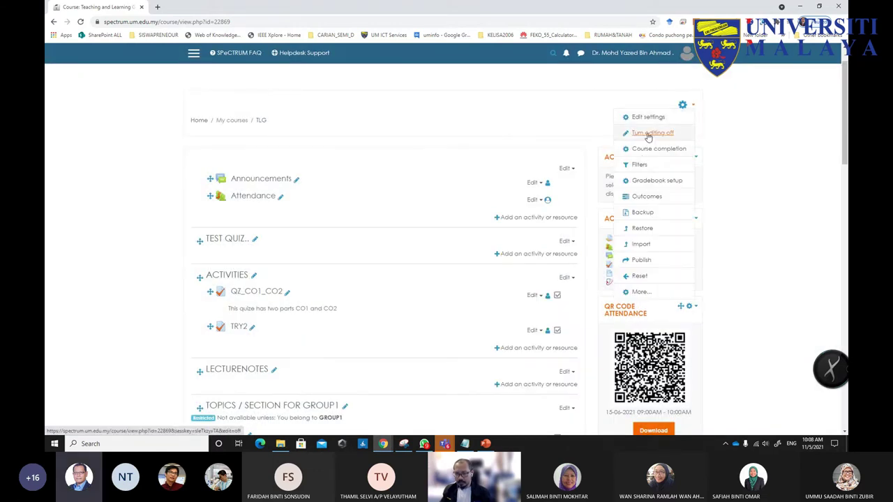
{"action": "left_click", "coordinate": [495, 256]}
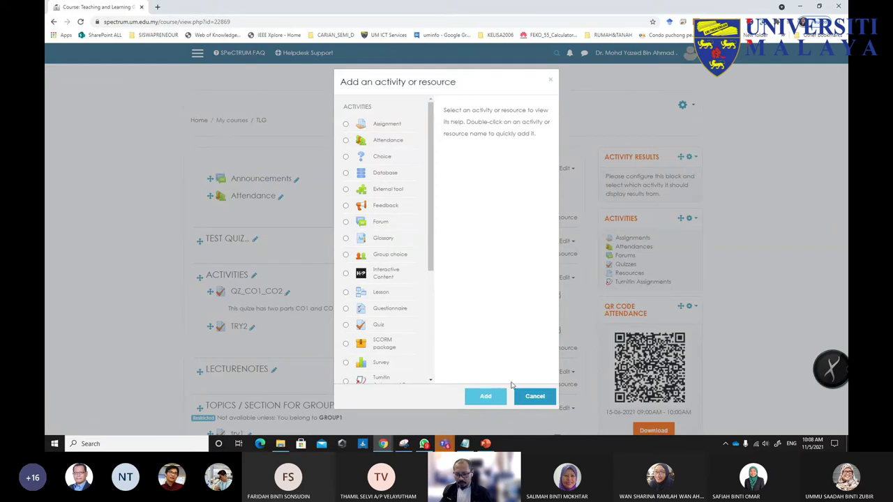
{"action": "left_click", "coordinate": [534, 397]}
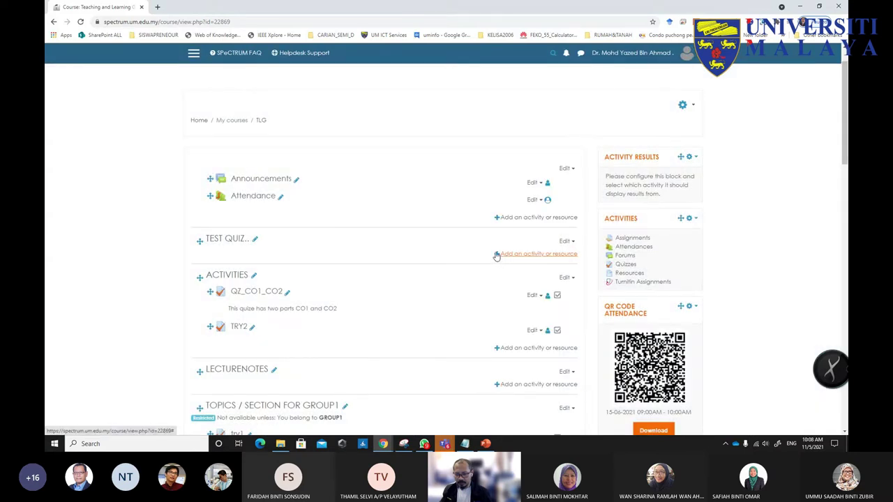
- Add a Quiz activity to the TEST QUIZ.. section, opening its new quiz form
{"action": "left_click", "coordinate": [497, 256]}
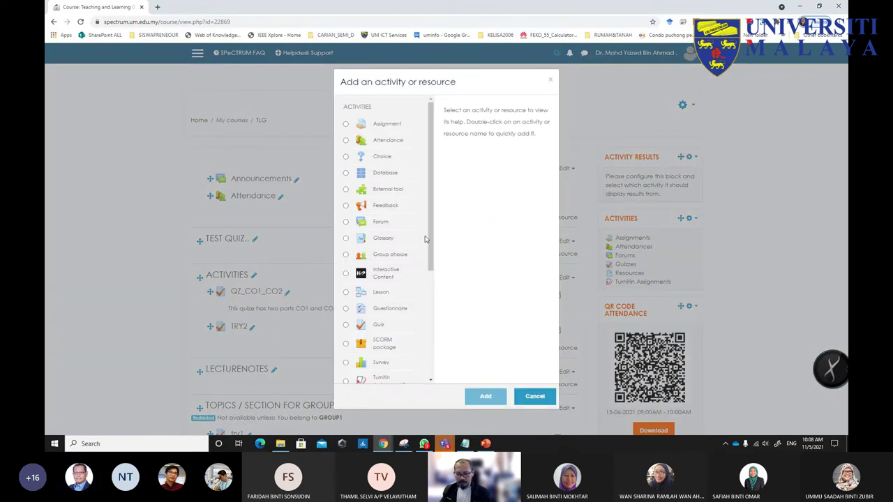
{"action": "scroll", "coordinate": [412, 272], "scroll_direction": "down", "scroll_amount": 3}
{"action": "left_click", "coordinate": [346, 256]}
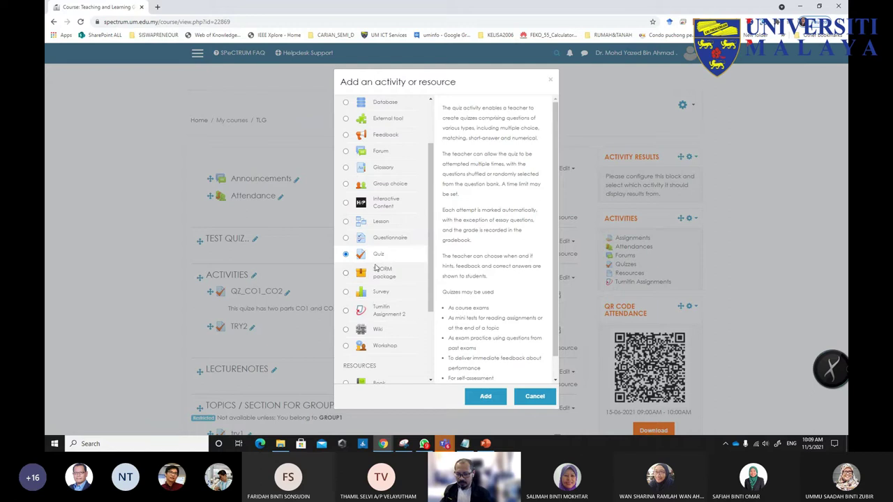
{"action": "left_click", "coordinate": [493, 397]}
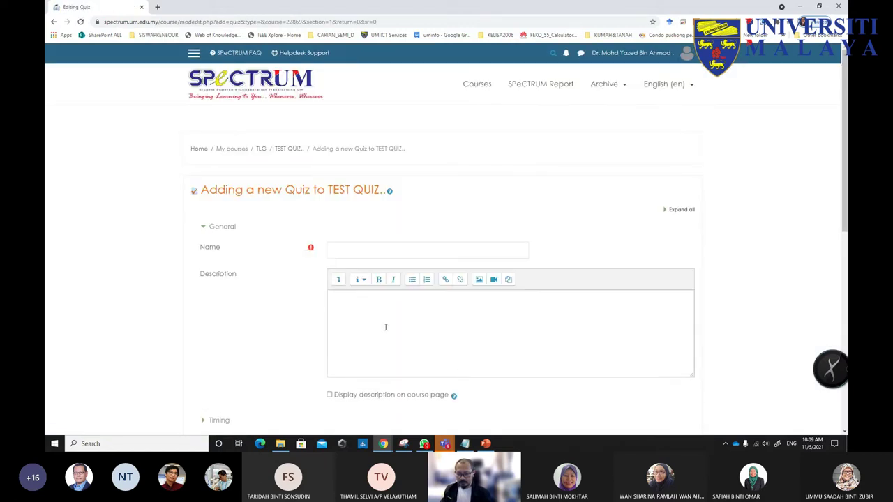
- Leave the TEST QUIZ.. quiz form for the course page and select Quiz as a new activity for the ACTIVITIES section
{"action": "scroll", "coordinate": [385, 327], "scroll_direction": "down", "scroll_amount": 1}
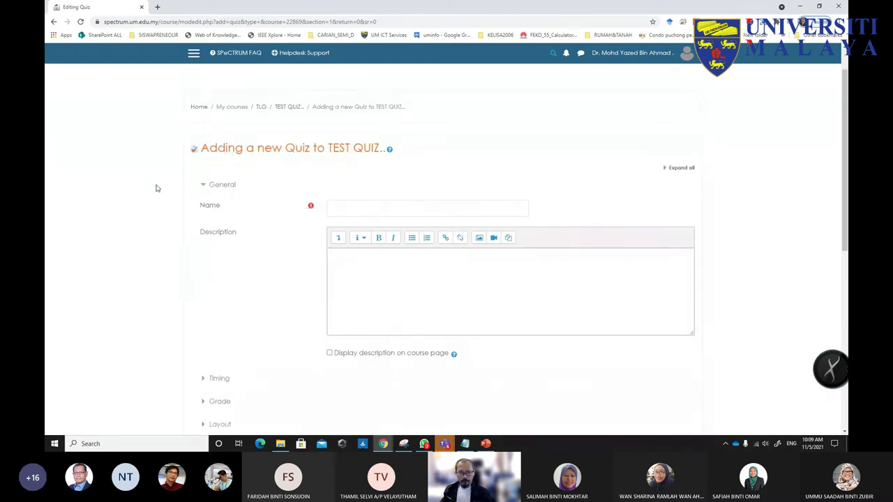
{"action": "left_click", "coordinate": [54, 22]}
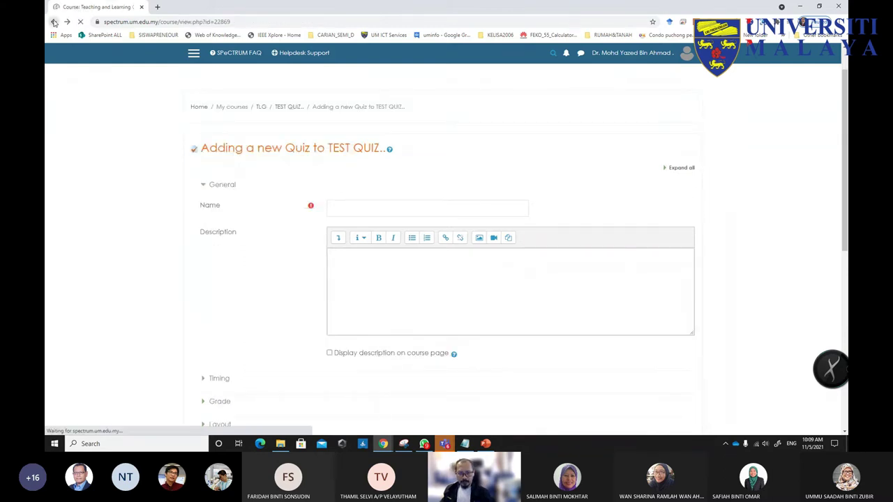
{"action": "scroll", "coordinate": [401, 355], "scroll_direction": "down", "scroll_amount": 1}
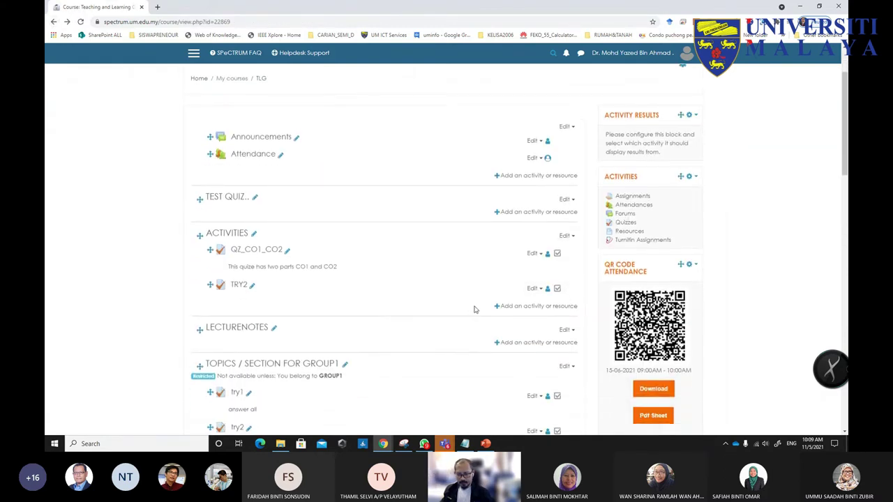
{"action": "left_click", "coordinate": [497, 309]}
{"action": "left_click_drag", "start_coordinate": [433, 222], "coordinate": [430, 307]}
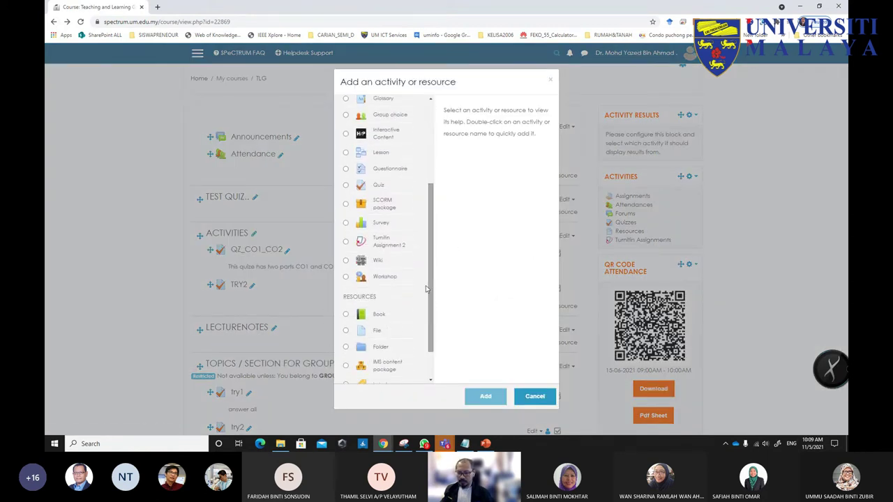
{"action": "left_click", "coordinate": [346, 186]}
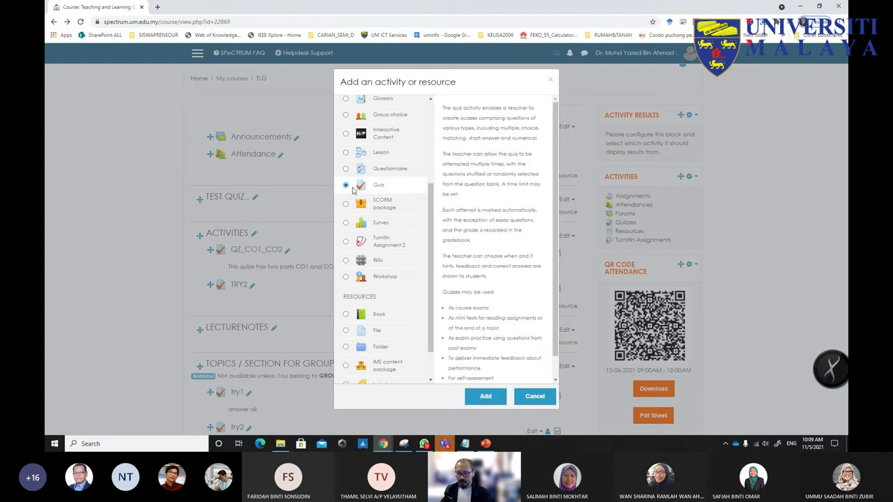
- Examine the Quiz activity's help text, especially the list of purposes quizzes may be used for
{"action": "scroll", "coordinate": [556, 180], "scroll_direction": "down", "scroll_amount": 1}
{"action": "left_click_drag", "start_coordinate": [556, 180], "coordinate": [556, 217]}
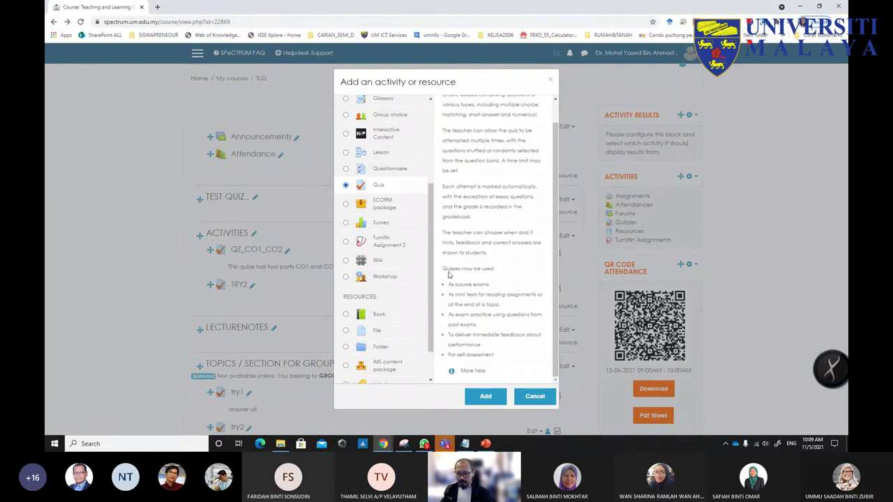
{"action": "left_click_drag", "start_coordinate": [443, 272], "coordinate": [504, 355]}
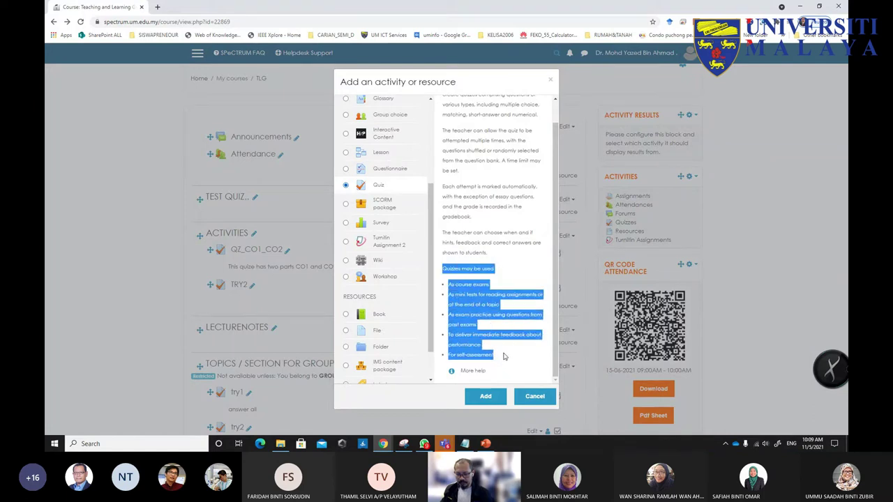
{"action": "left_click", "coordinate": [469, 302]}
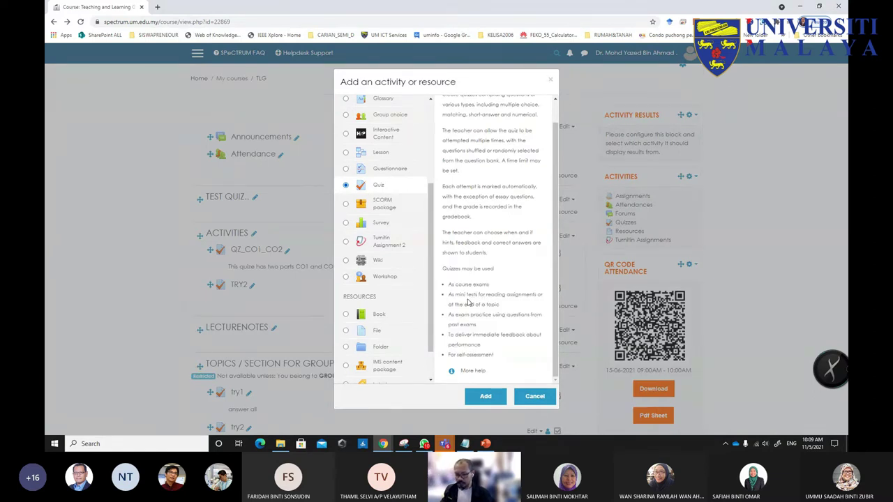
{"action": "left_click_drag", "start_coordinate": [454, 295], "coordinate": [539, 300]}
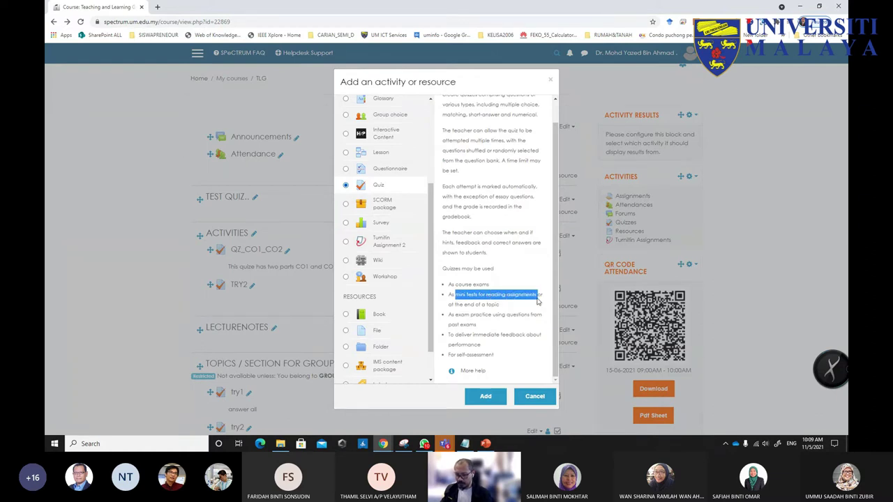
{"action": "left_click", "coordinate": [453, 318]}
{"action": "left_click_drag", "start_coordinate": [453, 318], "coordinate": [512, 318]}
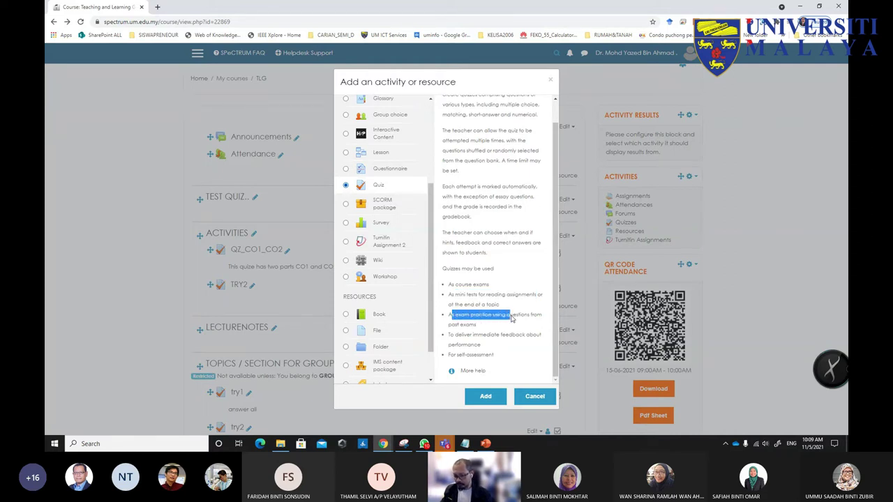
{"action": "left_click_drag", "start_coordinate": [452, 335], "coordinate": [526, 339]}
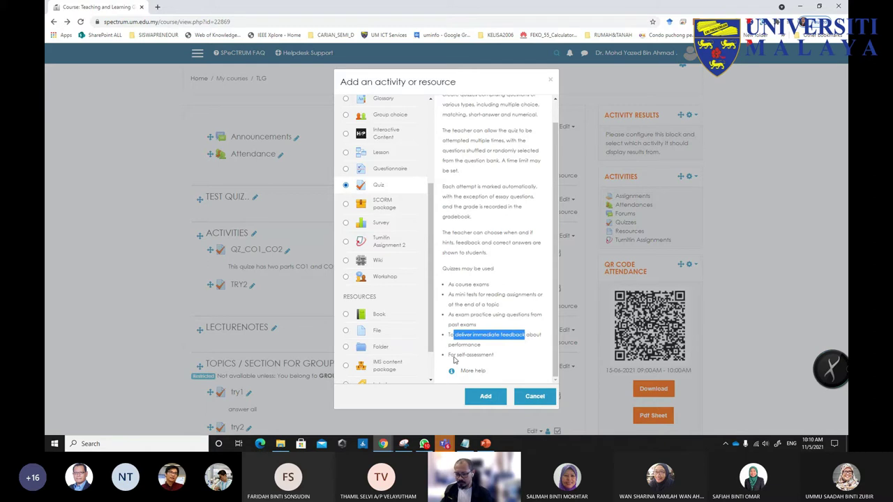
{"action": "left_click_drag", "start_coordinate": [454, 357], "coordinate": [489, 357]}
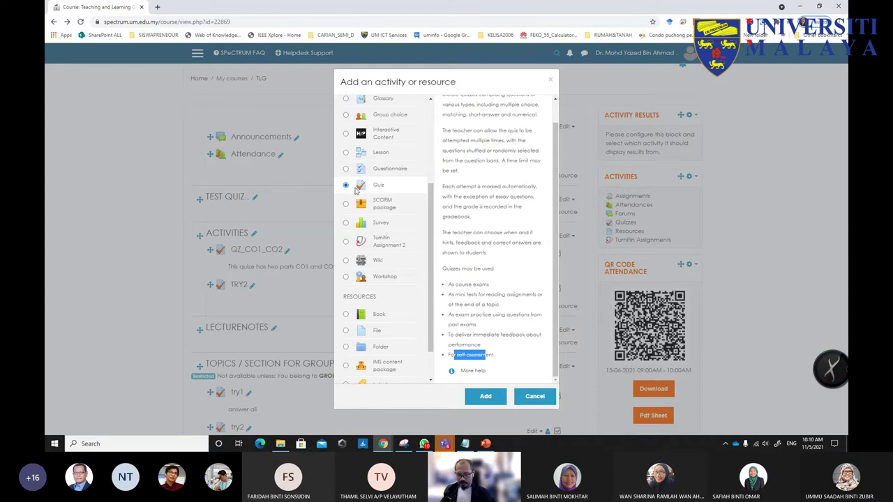
- Add the quiz to the ACTIVITIES section, naming it "QUIZ1" with the description "Des..."
{"action": "left_click", "coordinate": [483, 396]}
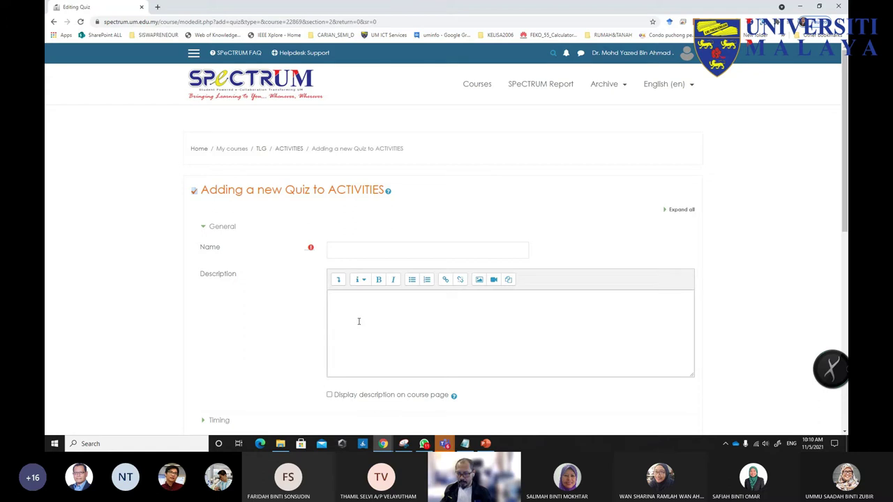
{"action": "scroll", "coordinate": [358, 319], "scroll_direction": "down", "scroll_amount": 3}
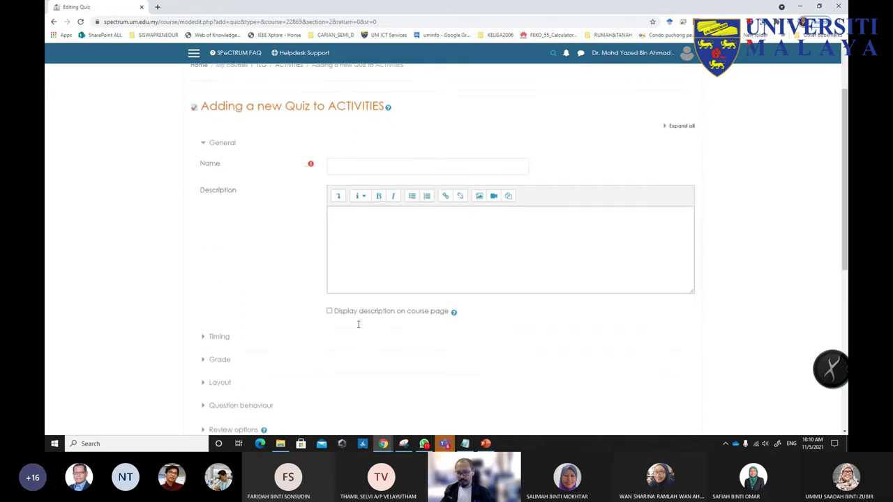
{"action": "left_click", "coordinate": [360, 126]}
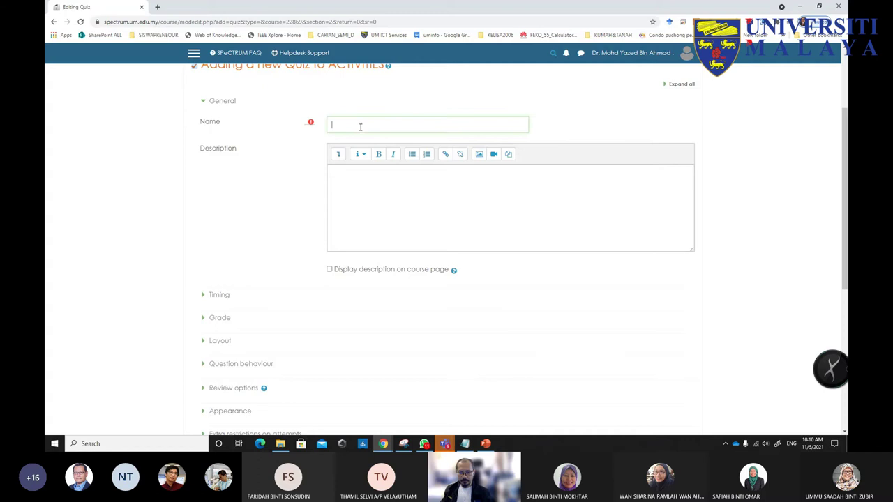
{"action": "type", "text": "QUIZ 1"}
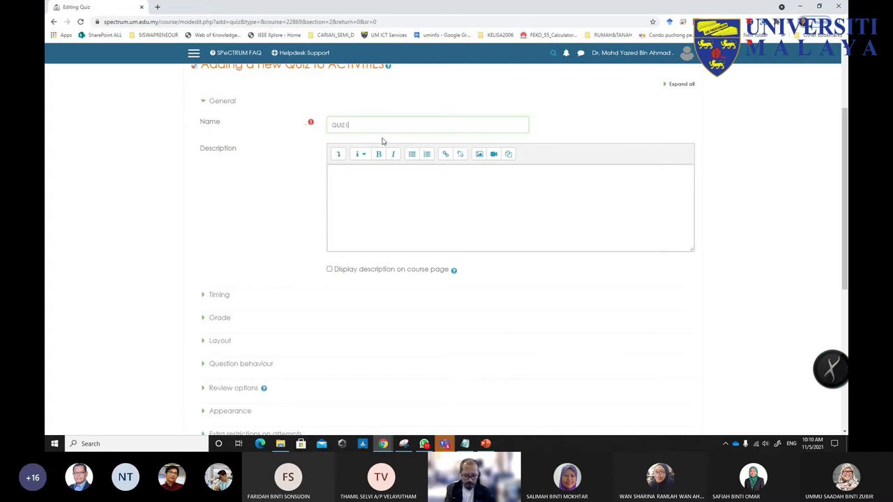
{"action": "left_click", "coordinate": [388, 208]}
{"action": "type", "text": "Des..."}
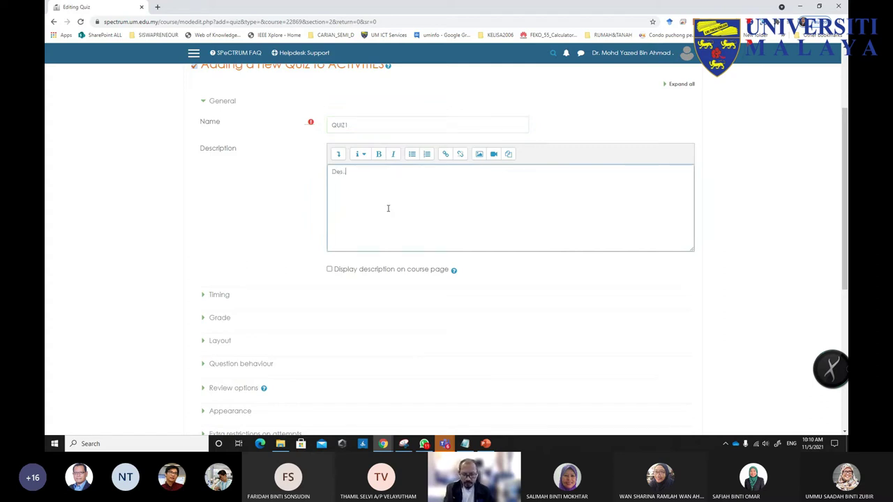
{"action": "left_click", "coordinate": [330, 271]}
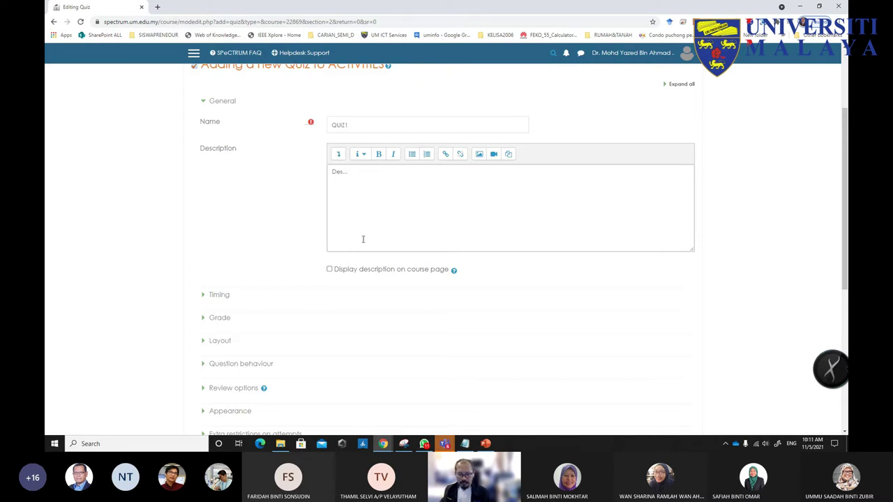
- Enable both the opening and closing dates in the quiz's timing settings
{"action": "scroll", "coordinate": [363, 240], "scroll_direction": "down", "scroll_amount": 2}
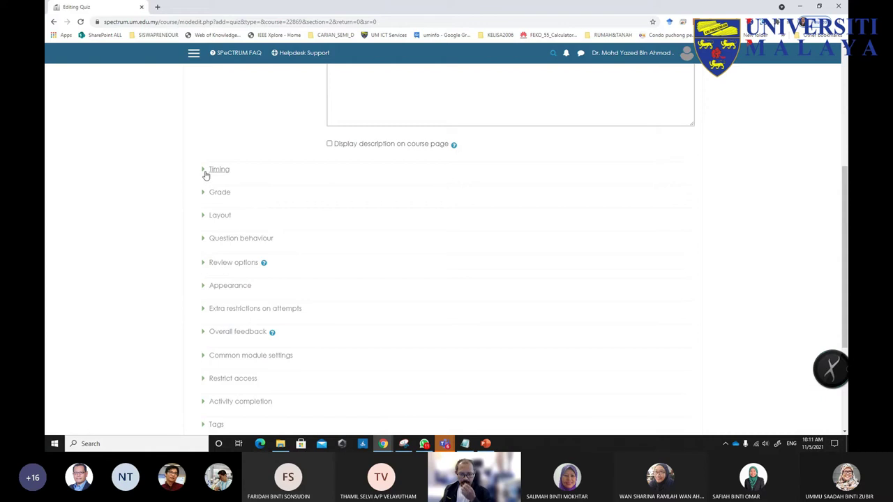
{"action": "left_click", "coordinate": [206, 175]}
{"action": "scroll", "coordinate": [414, 279], "scroll_direction": "down", "scroll_amount": 1}
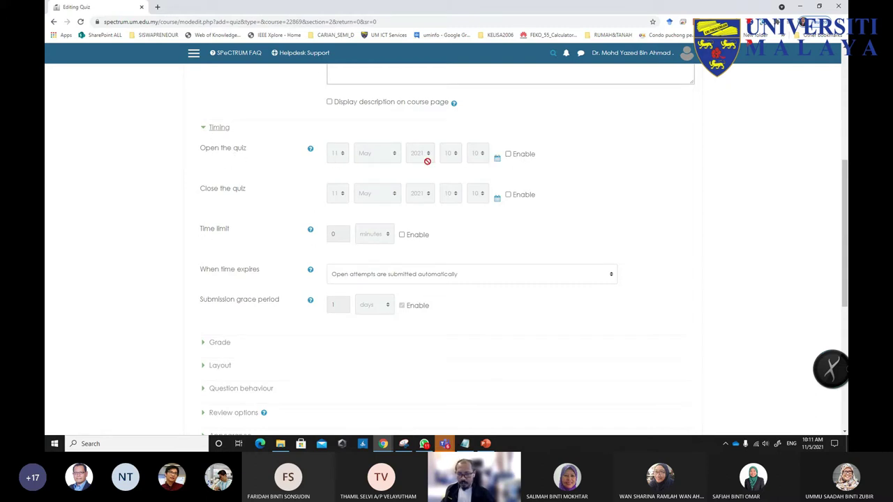
{"action": "left_click", "coordinate": [509, 156]}
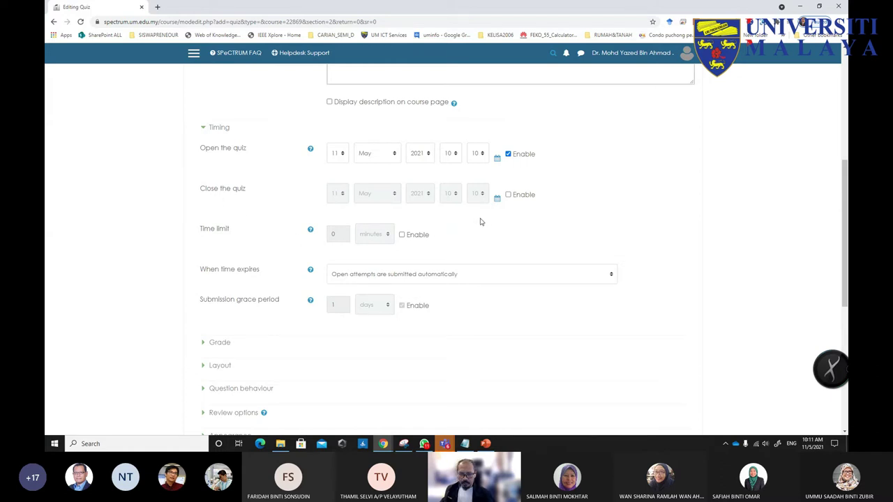
{"action": "left_click", "coordinate": [508, 196]}
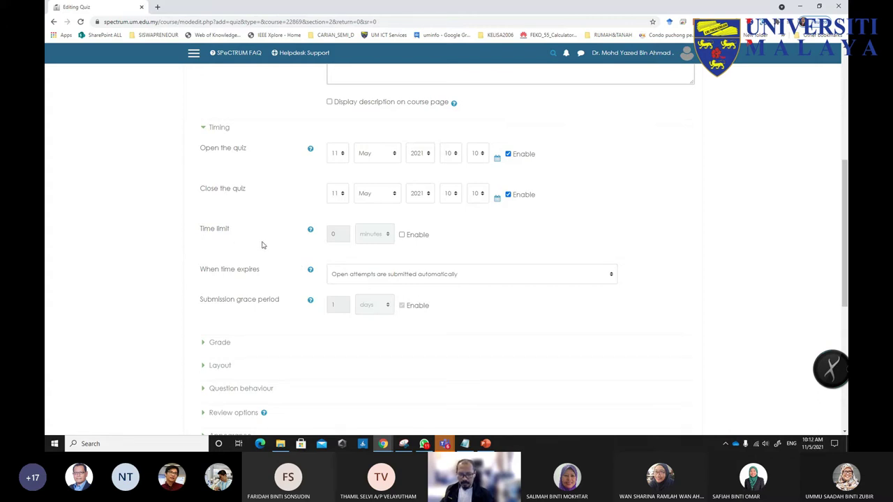
- Enable a quiz time limit of 2 hours and set the closing day to 12 May 2021
{"action": "left_click", "coordinate": [402, 235]}
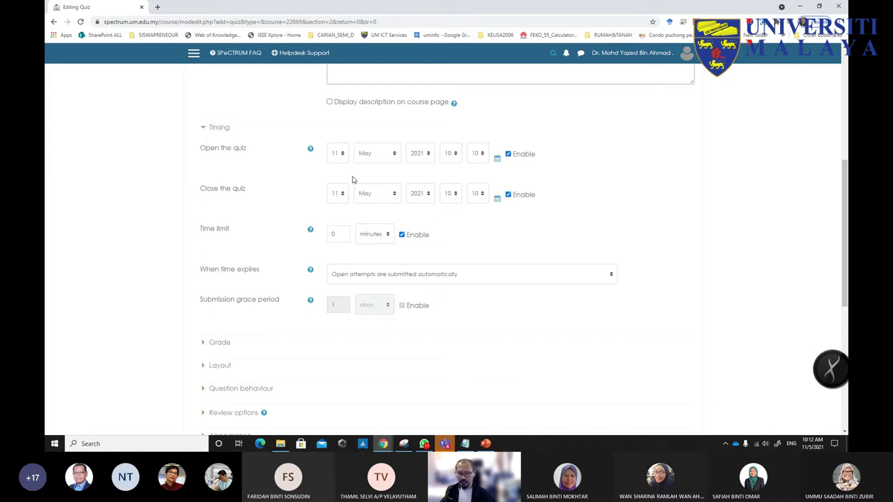
{"action": "left_click", "coordinate": [370, 234]}
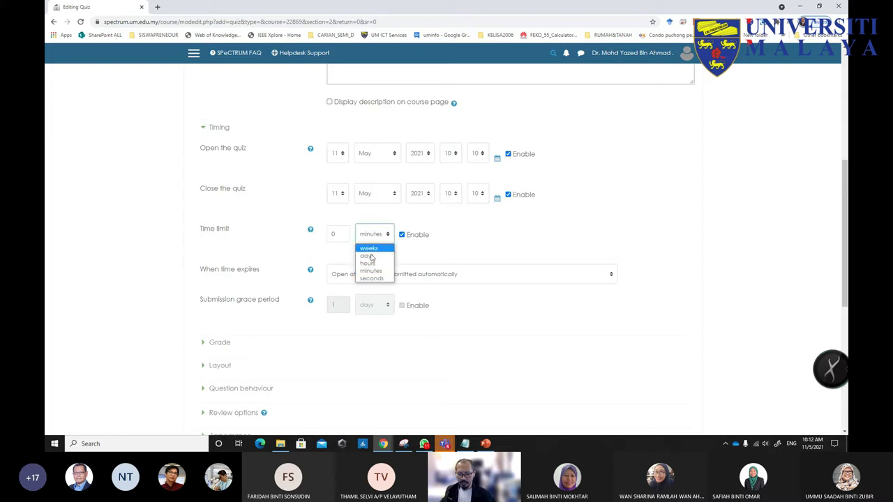
{"action": "left_click", "coordinate": [368, 263]}
{"action": "left_click", "coordinate": [332, 234]}
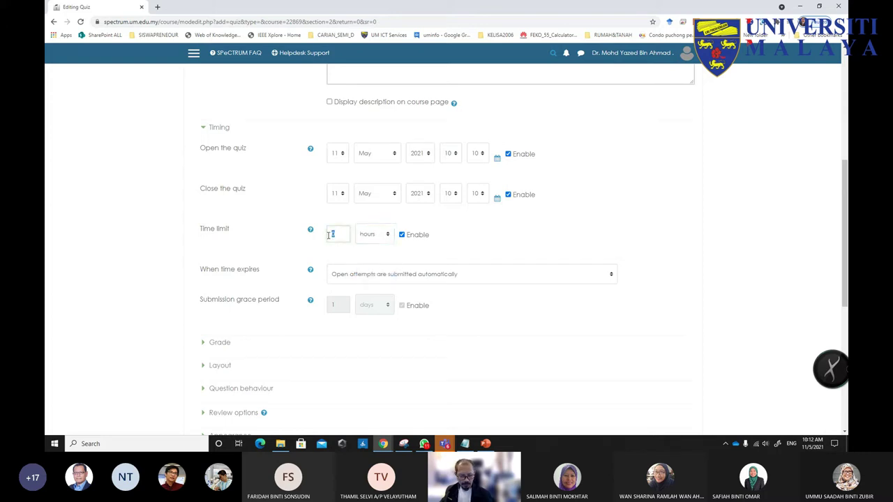
{"action": "type", "text": "2"}
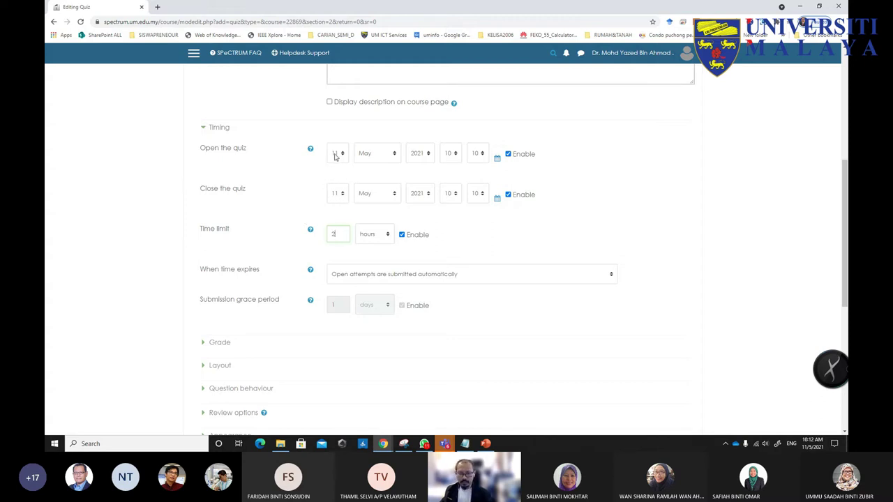
{"action": "left_click", "coordinate": [335, 195]}
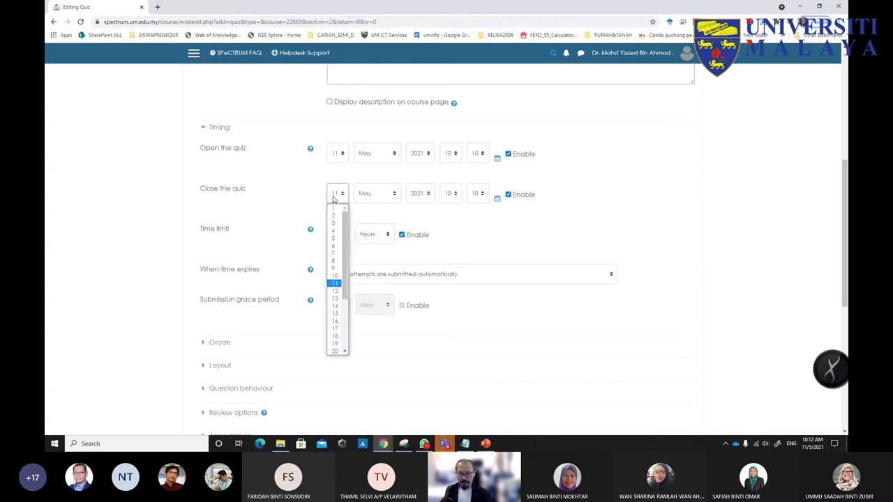
{"action": "left_click", "coordinate": [334, 292]}
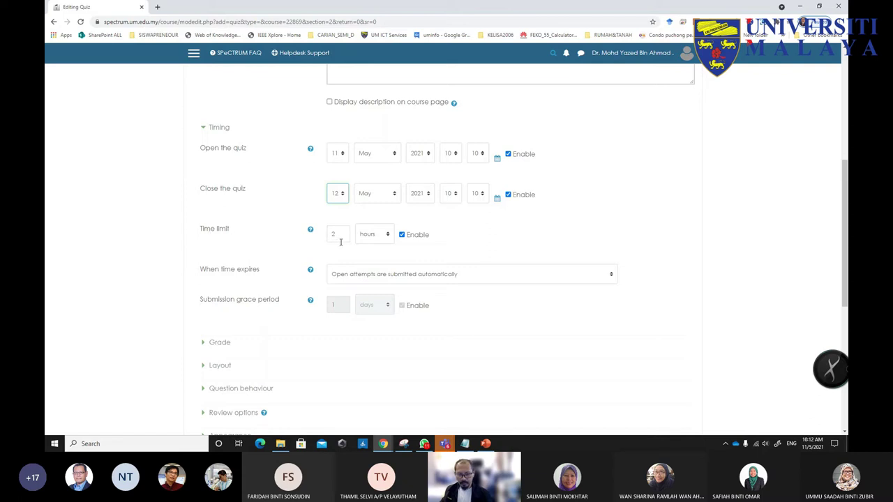
- Read the help for the opening time and time limit, and choose "Open attempts are submitted automatically" for when time expires
{"action": "left_click", "coordinate": [311, 151]}
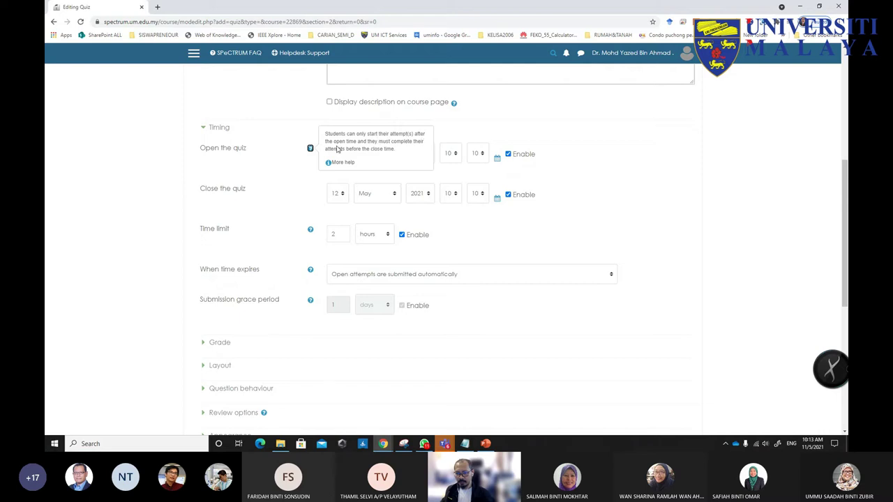
{"action": "left_click", "coordinate": [301, 218]}
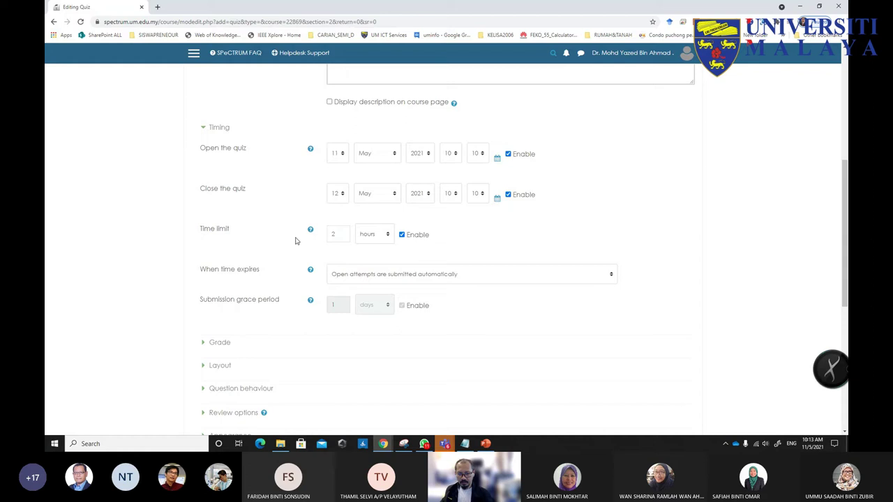
{"action": "left_click", "coordinate": [309, 230]}
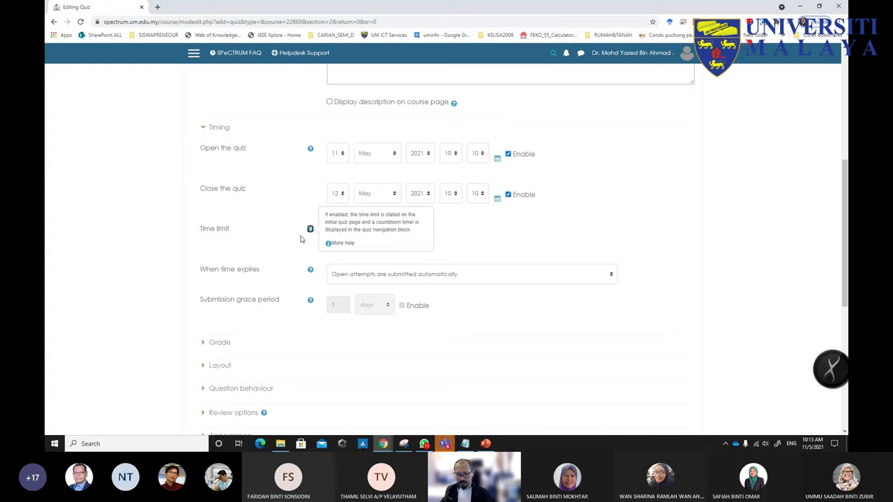
{"action": "left_click", "coordinate": [284, 262]}
{"action": "scroll", "coordinate": [289, 293], "scroll_direction": "down", "scroll_amount": 1}
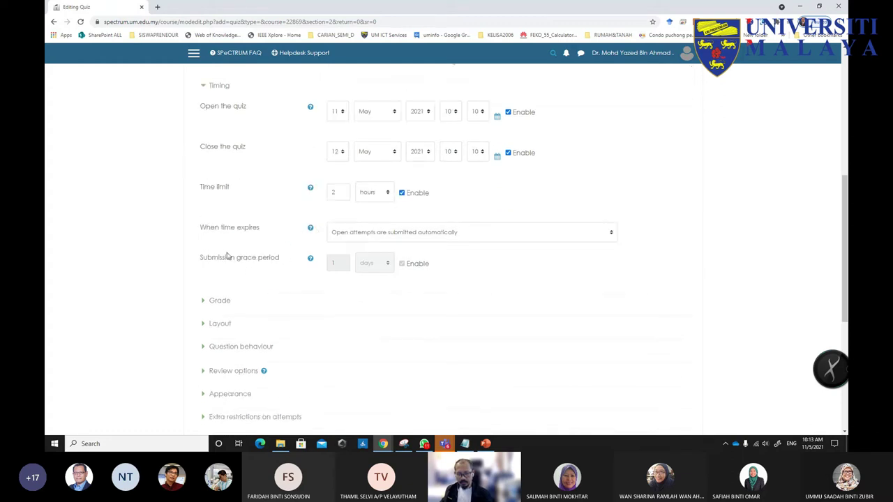
{"action": "left_click_drag", "start_coordinate": [202, 230], "coordinate": [261, 232]}
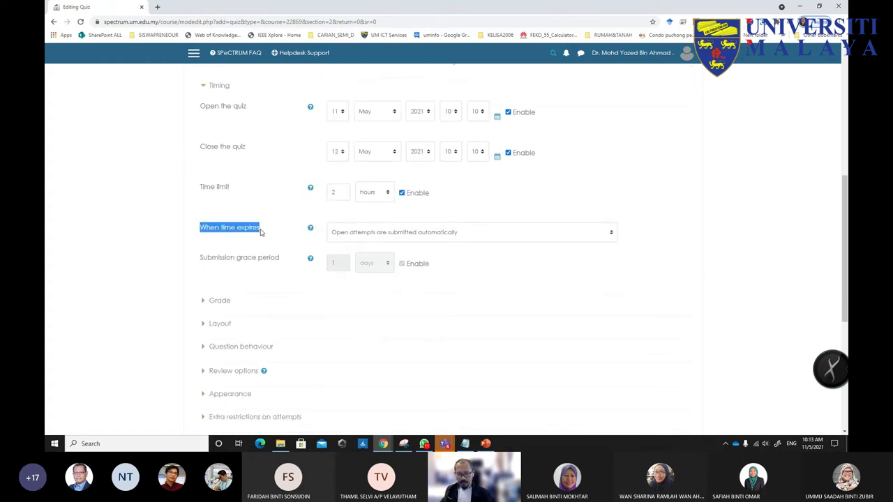
{"action": "left_click", "coordinate": [492, 235]}
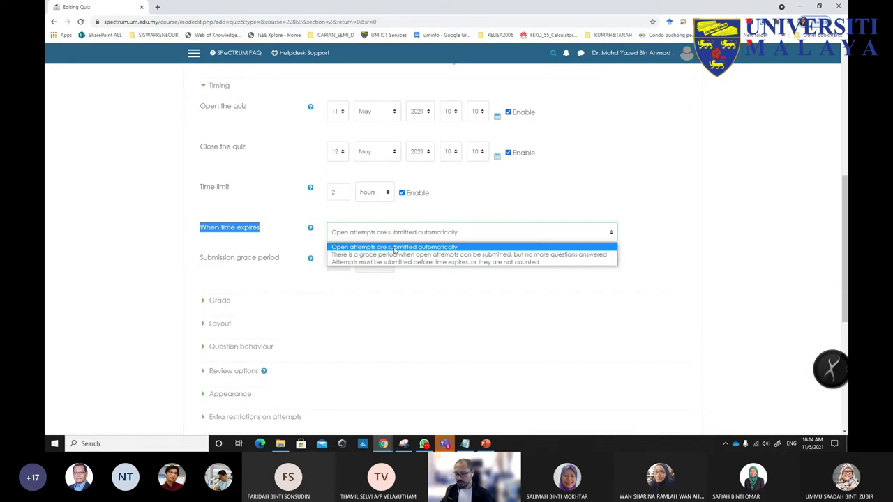
{"action": "left_click", "coordinate": [405, 250]}
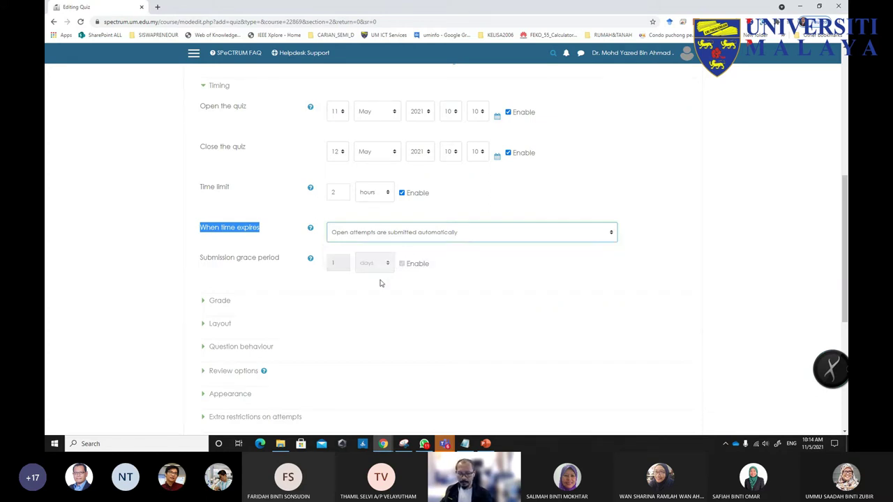
- Allow a grace period for submitting open attempts when time expires, and set the submission grace period to 5 minutes
{"action": "scroll", "coordinate": [361, 300], "scroll_direction": "down", "scroll_amount": 1}
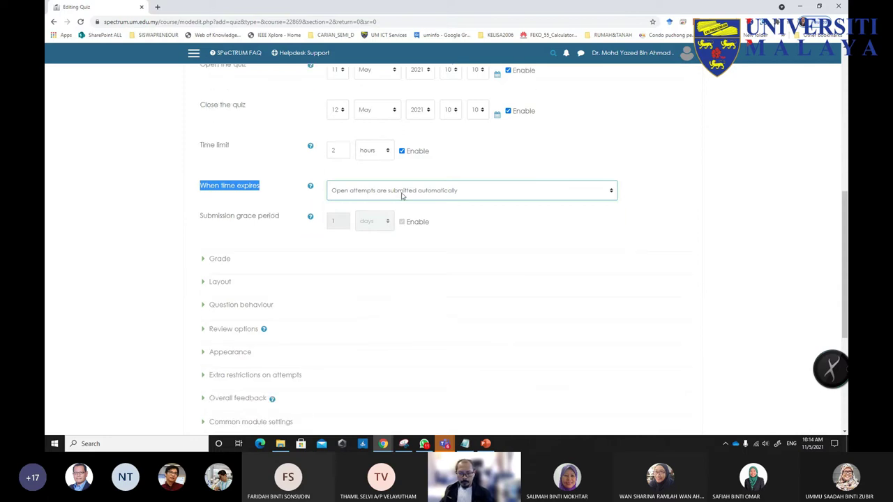
{"action": "left_click", "coordinate": [402, 196]}
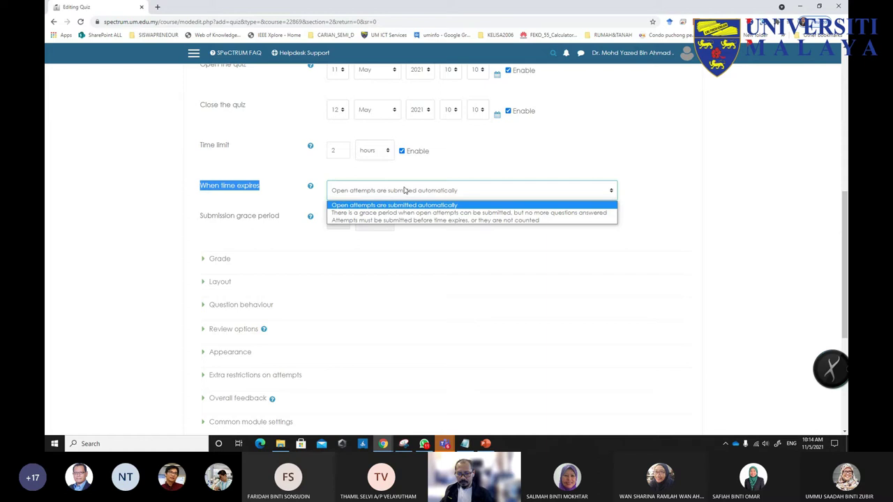
{"action": "left_click", "coordinate": [397, 213]}
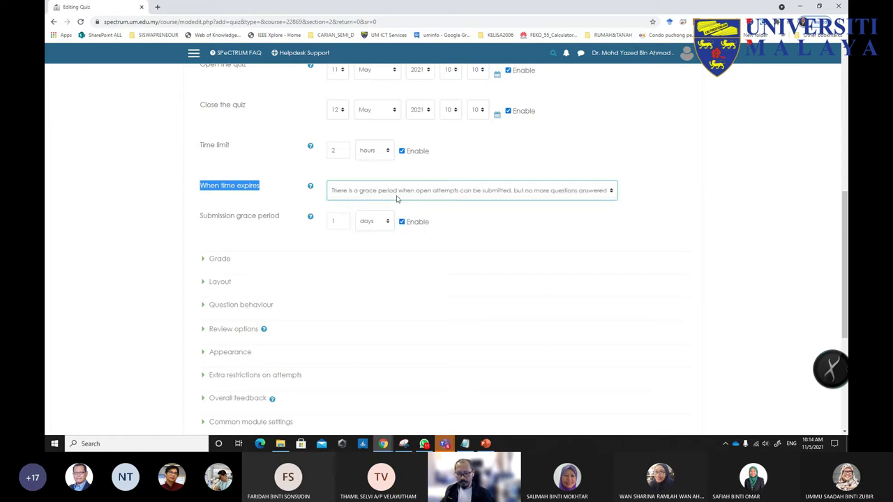
{"action": "left_click", "coordinate": [369, 223]}
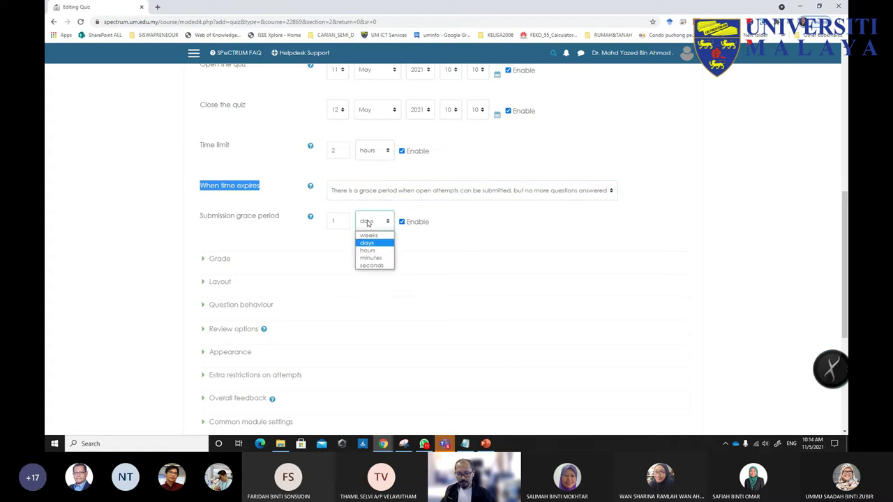
{"action": "left_click", "coordinate": [370, 258]}
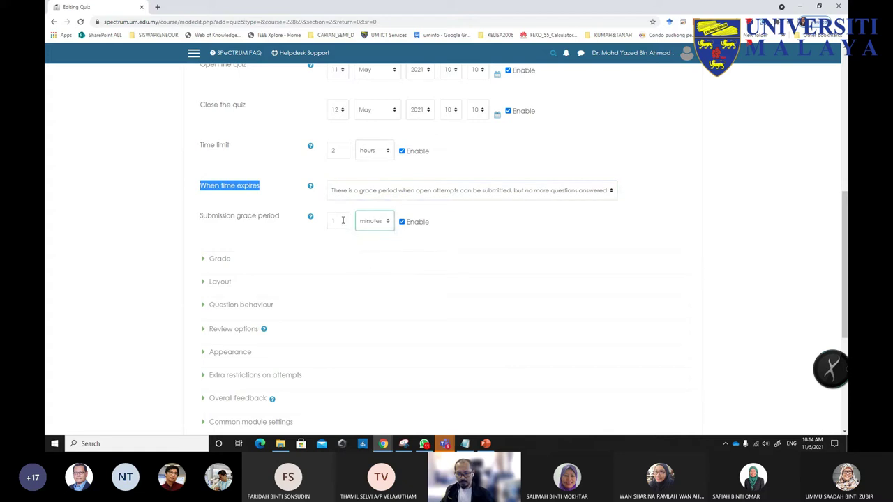
{"action": "left_click", "coordinate": [343, 221]}
{"action": "key", "text": "BackSpace"}
{"action": "type", "text": "5"}
{"action": "left_click", "coordinate": [318, 243]}
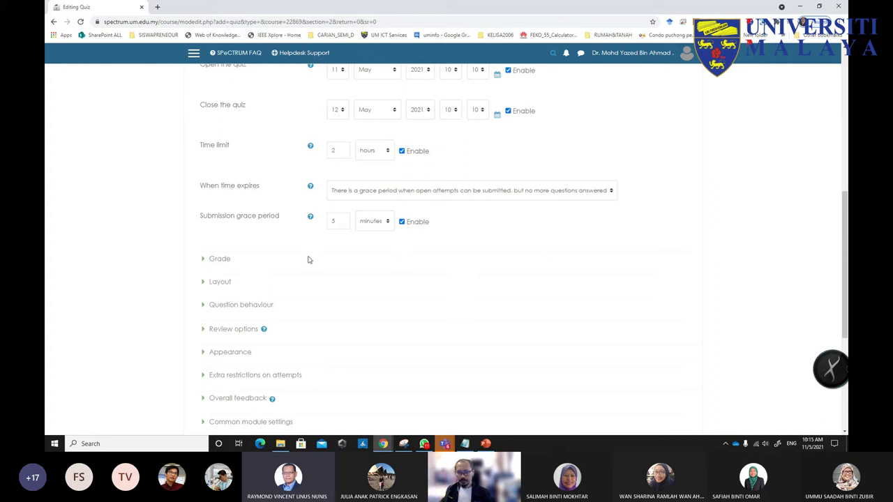
- Set the quiz's behaviour when time expires to "Open attempts are submitted automatically"
{"action": "key", "text": "ctrl+plus"}
{"action": "key", "text": "ctrl+plus"}
{"action": "key", "text": "ctrl+plus"}
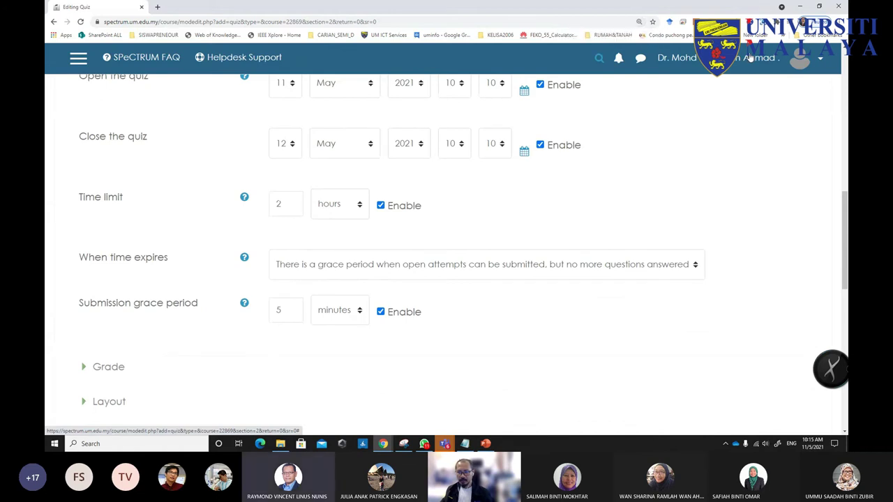
{"action": "key", "text": "ctrl+plus"}
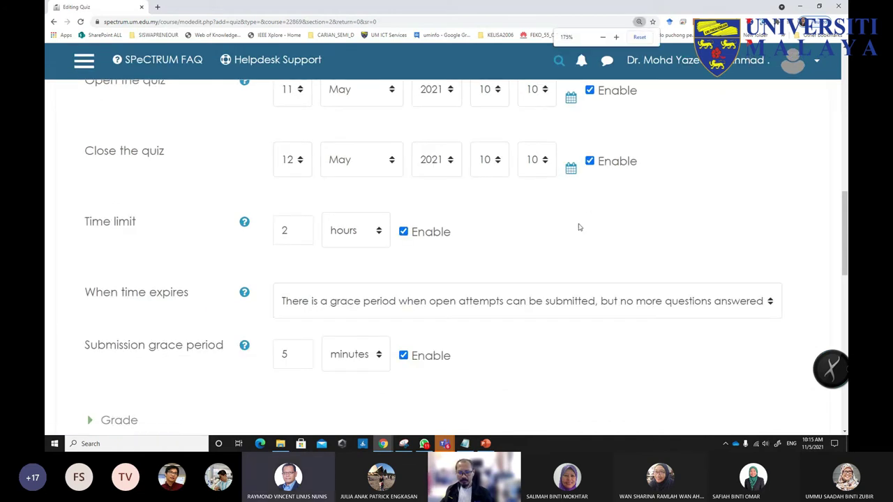
{"action": "scroll", "coordinate": [492, 244], "scroll_direction": "down", "scroll_amount": 1}
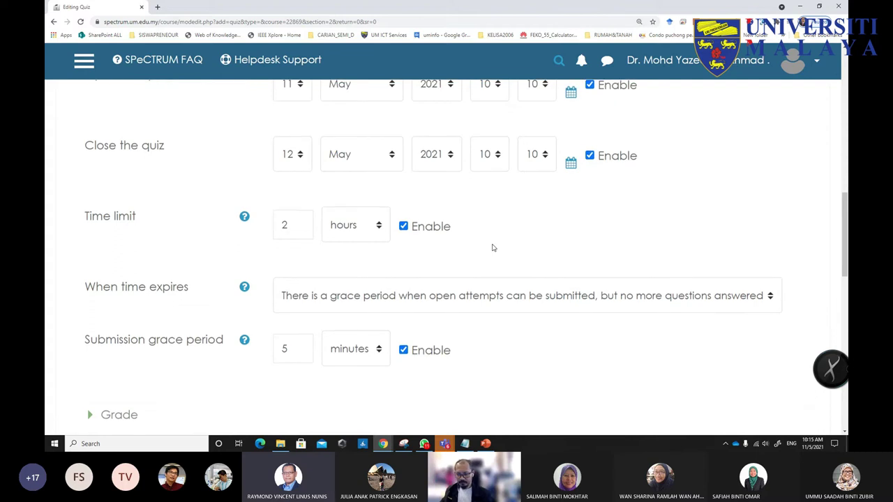
{"action": "scroll", "coordinate": [492, 248], "scroll_direction": "down", "scroll_amount": 1}
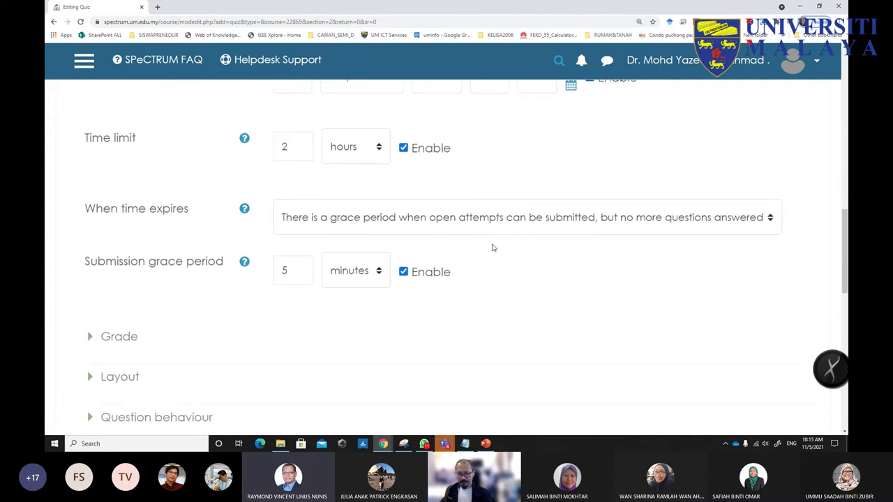
{"action": "left_click", "coordinate": [468, 223]}
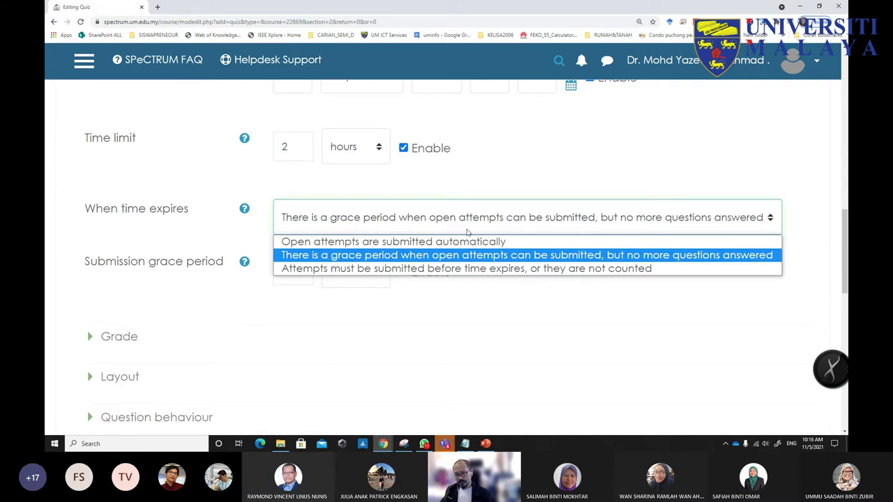
{"action": "left_click", "coordinate": [466, 243]}
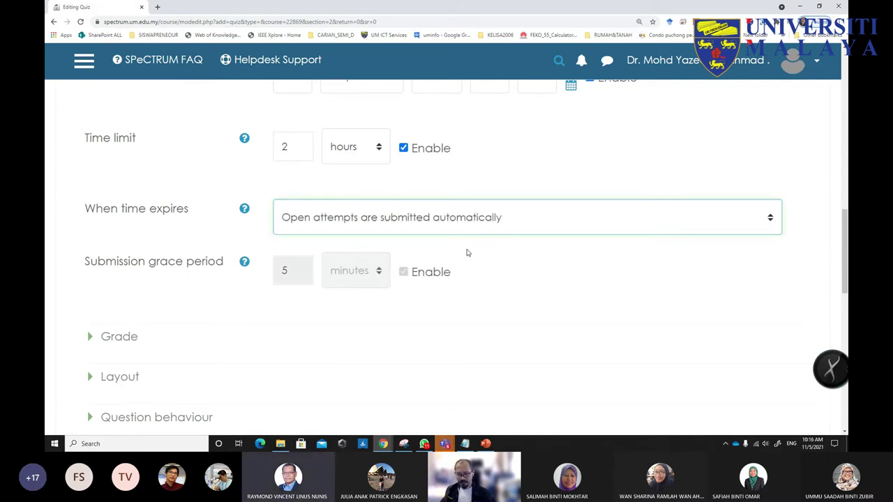
{"action": "left_click", "coordinate": [398, 332]}
- Expand the quiz's Grade settings and check which grade categories are available
{"action": "scroll", "coordinate": [344, 351], "scroll_direction": "down", "scroll_amount": 1}
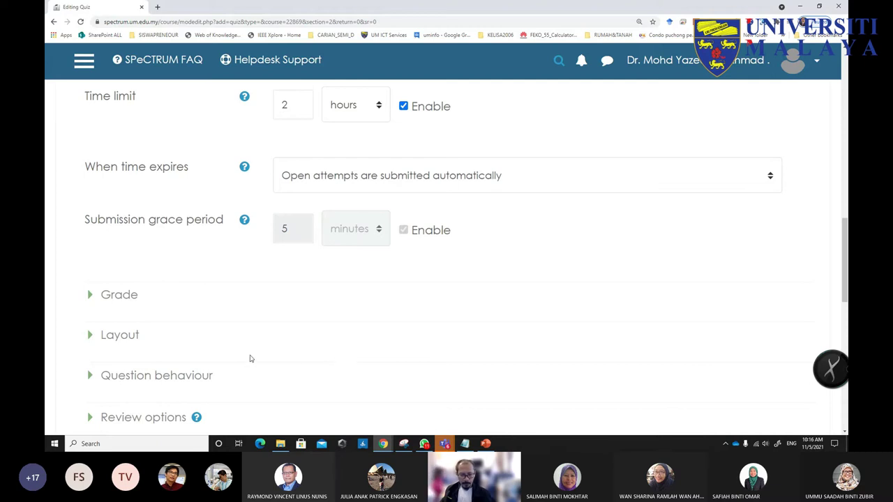
{"action": "scroll", "coordinate": [209, 335], "scroll_direction": "down", "scroll_amount": 1}
{"action": "scroll", "coordinate": [276, 310], "scroll_direction": "up", "scroll_amount": 1}
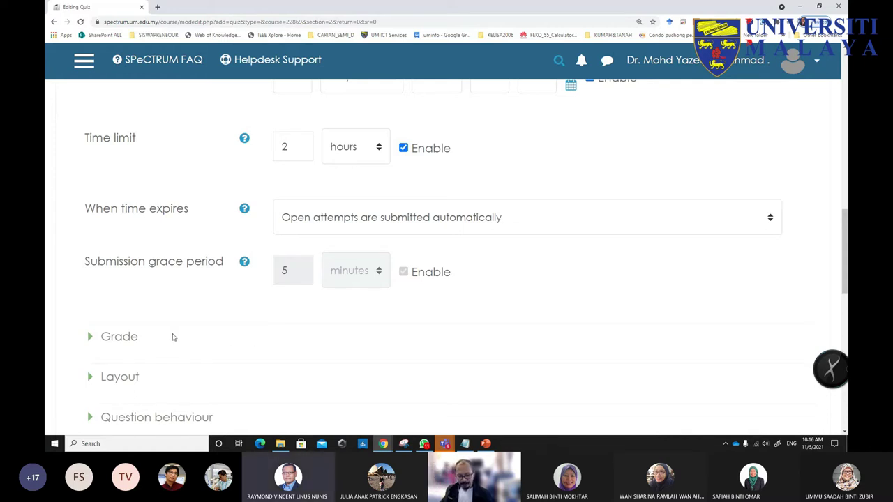
{"action": "left_click", "coordinate": [88, 338]}
{"action": "scroll", "coordinate": [133, 353], "scroll_direction": "down", "scroll_amount": 5}
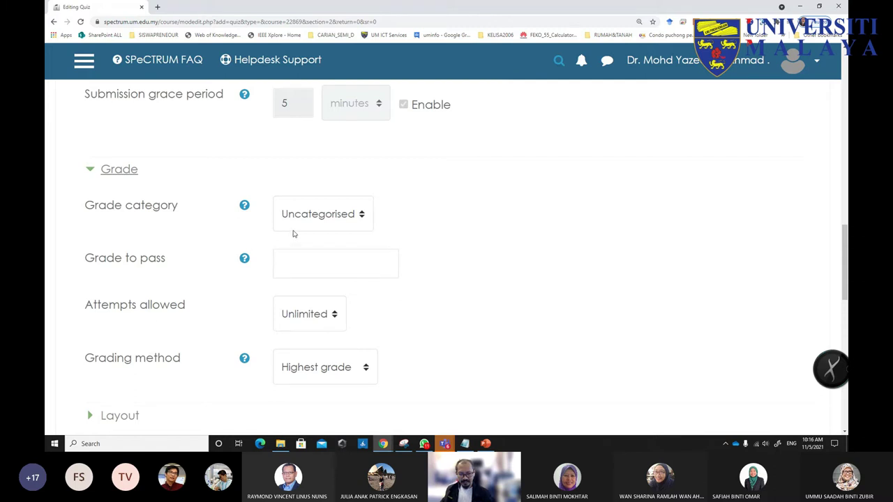
{"action": "left_click", "coordinate": [323, 216]}
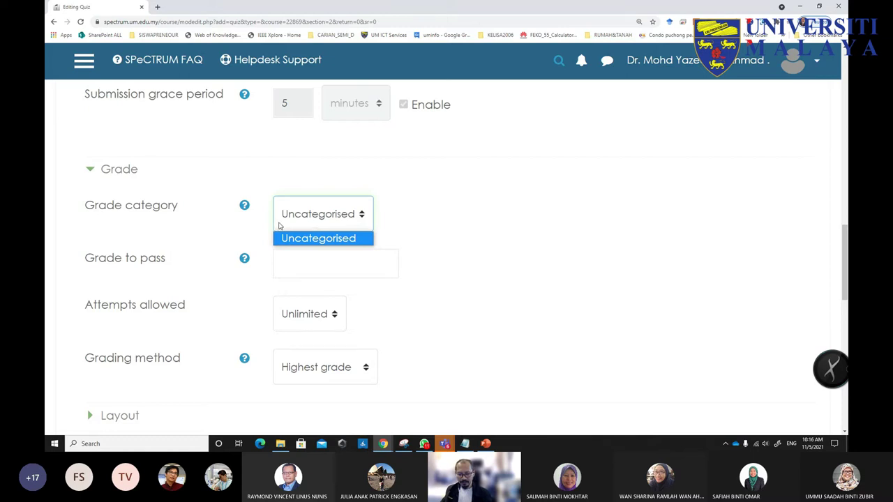
{"action": "left_click", "coordinate": [405, 220]}
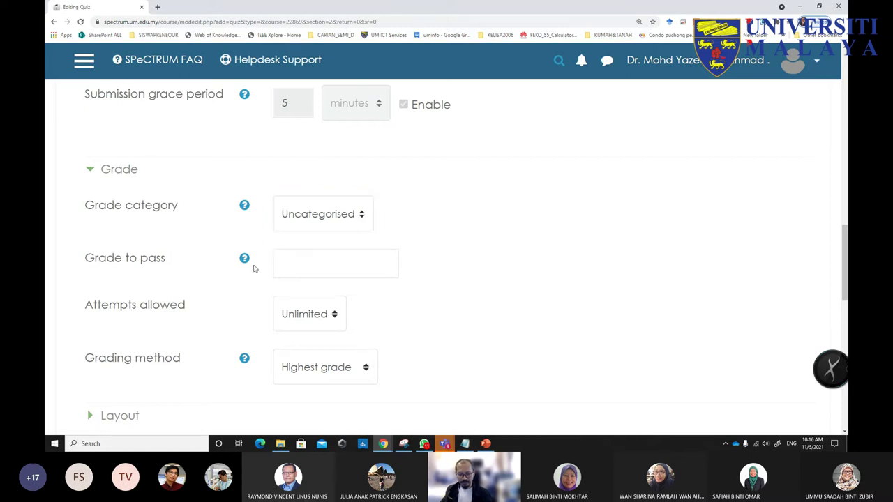
- Limit the quiz's allowed attempts to 1 and review the other attempt options without changing that limit
{"action": "scroll", "coordinate": [252, 276], "scroll_direction": "down", "scroll_amount": 1}
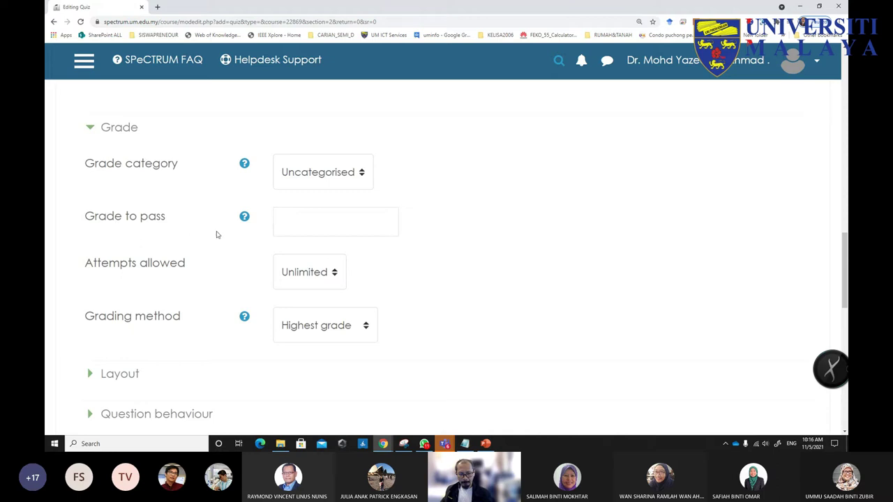
{"action": "scroll", "coordinate": [125, 283], "scroll_direction": "down", "scroll_amount": 1}
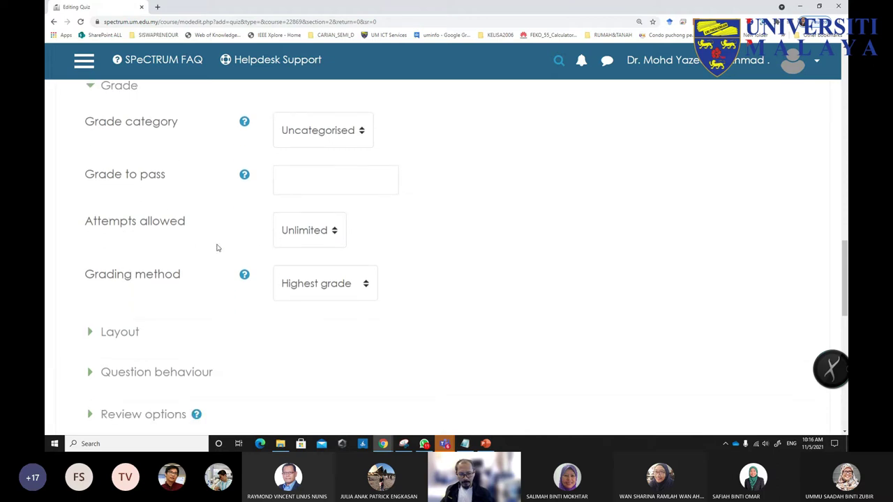
{"action": "left_click", "coordinate": [296, 237]}
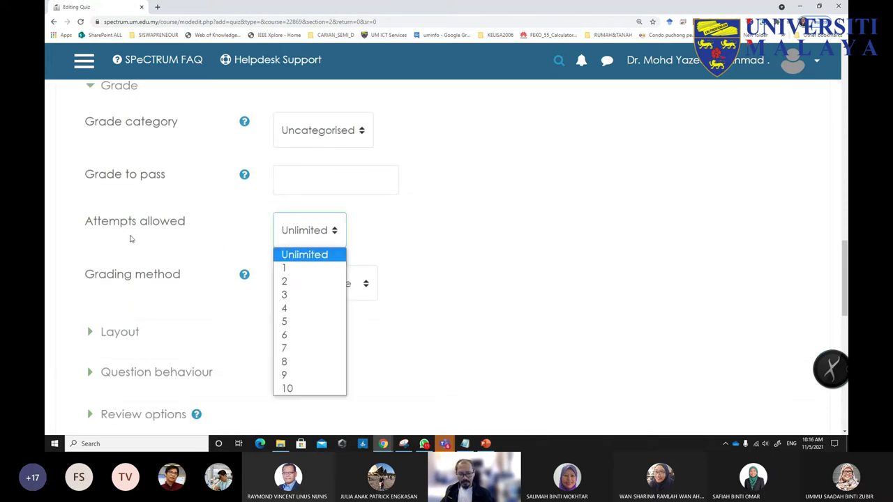
{"action": "left_click", "coordinate": [293, 260]}
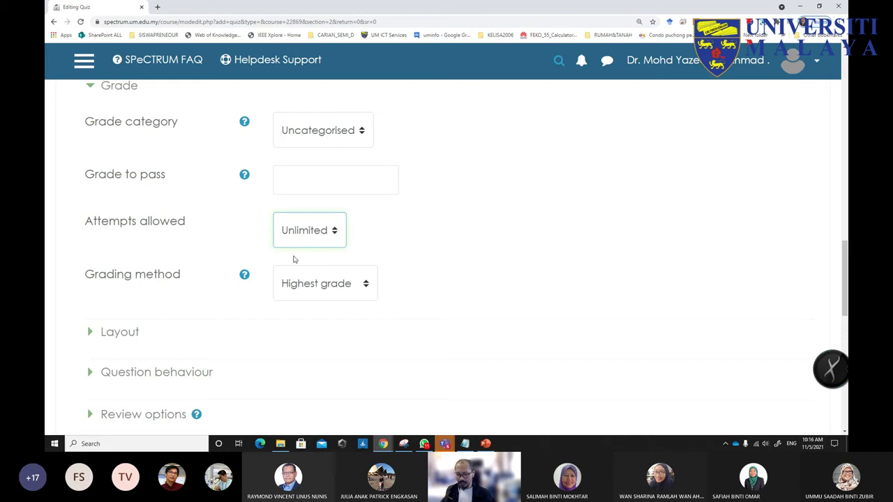
{"action": "left_click", "coordinate": [305, 233]}
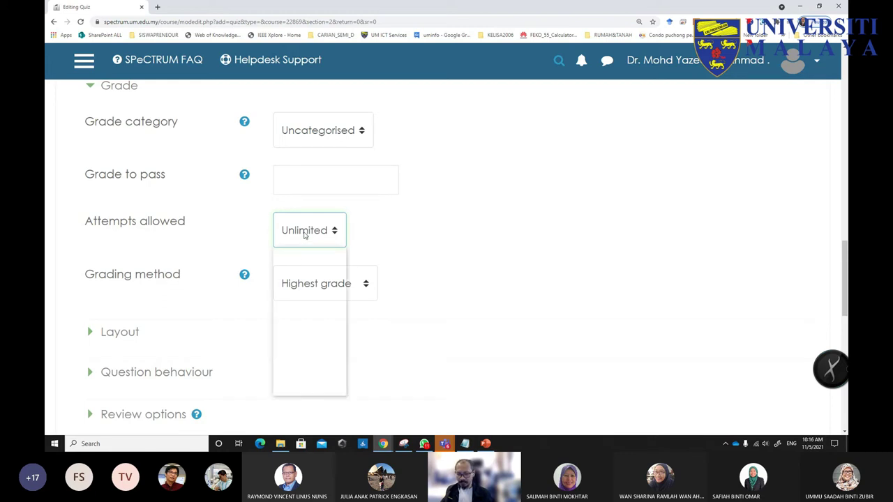
{"action": "left_click", "coordinate": [300, 268]}
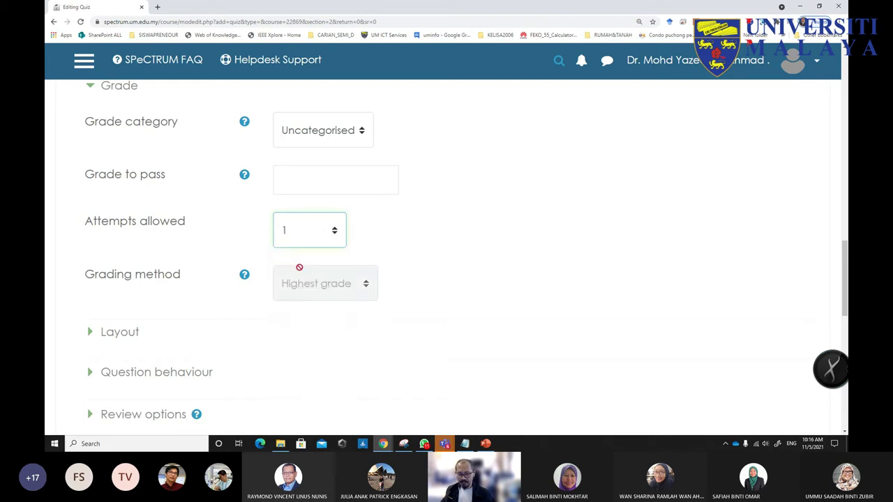
{"action": "left_click", "coordinate": [301, 236]}
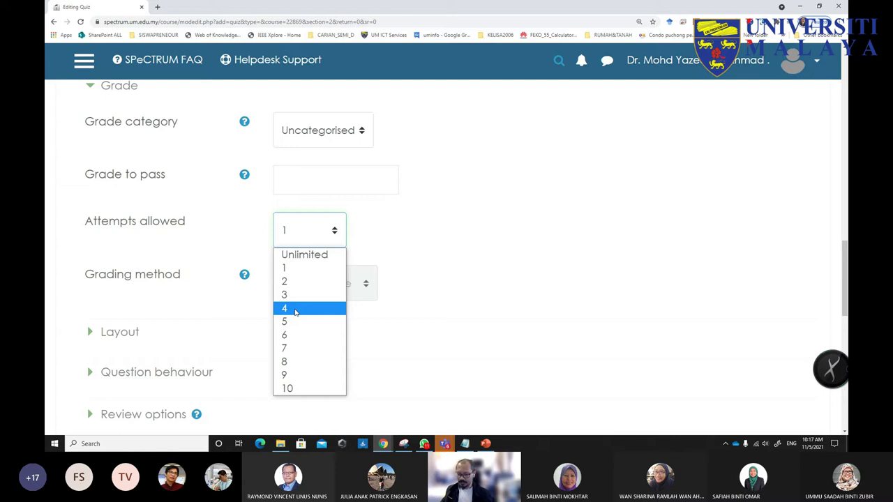
{"action": "left_click", "coordinate": [293, 269]}
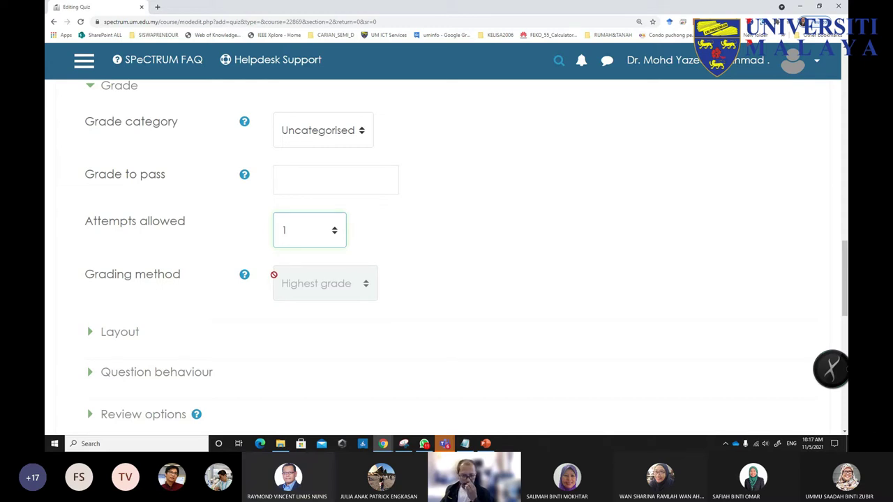
{"action": "left_click", "coordinate": [301, 238]}
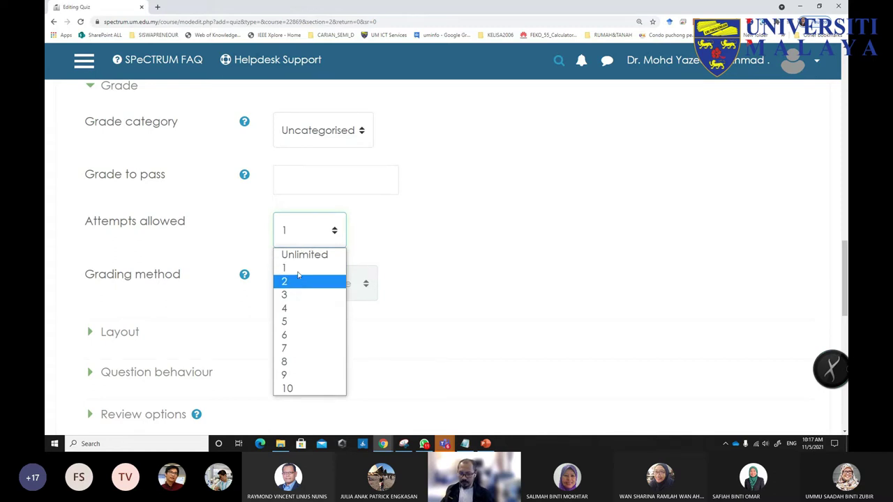
{"action": "left_click", "coordinate": [231, 253]}
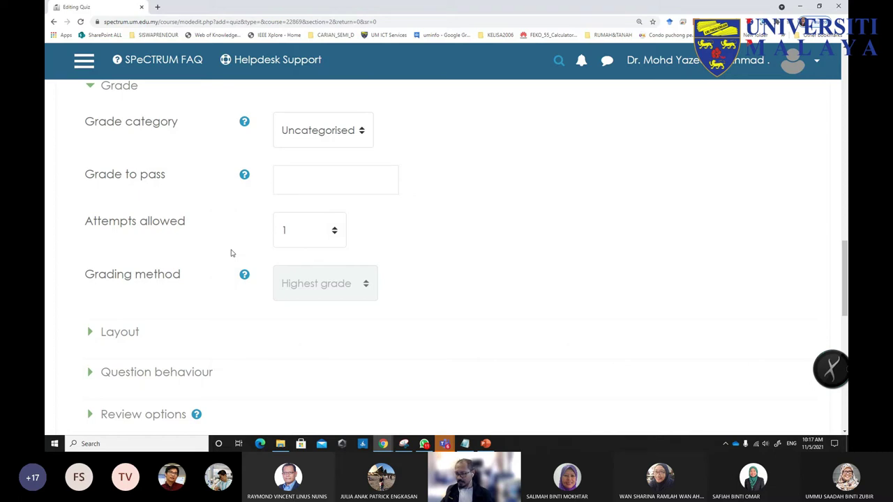
- Expand the quiz's Layout settings and start a new page every 2 questions
{"action": "scroll", "coordinate": [232, 257], "scroll_direction": "down", "scroll_amount": 1}
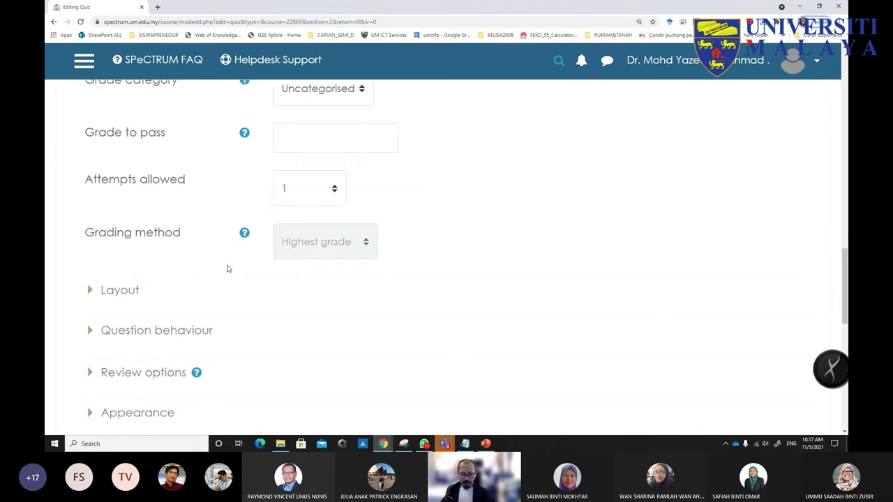
{"action": "scroll", "coordinate": [227, 269], "scroll_direction": "down", "scroll_amount": 1}
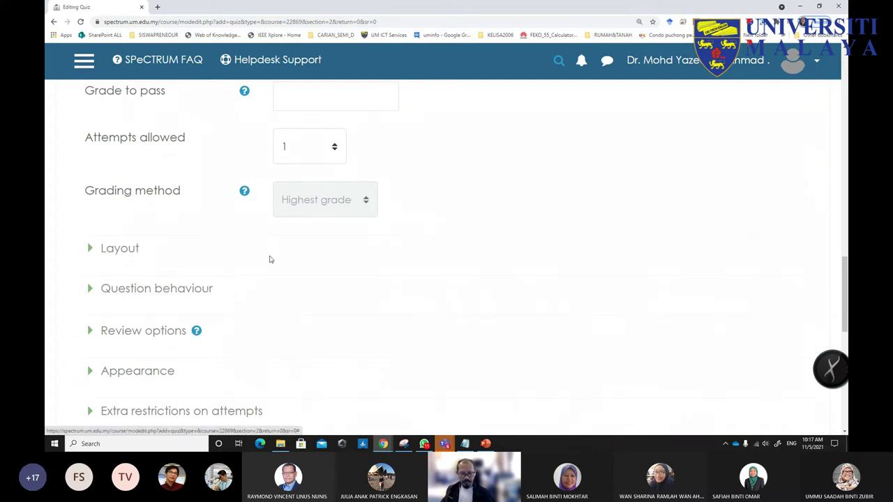
{"action": "scroll", "coordinate": [270, 260], "scroll_direction": "up", "scroll_amount": 2}
{"action": "scroll", "coordinate": [158, 288], "scroll_direction": "down", "scroll_amount": 1}
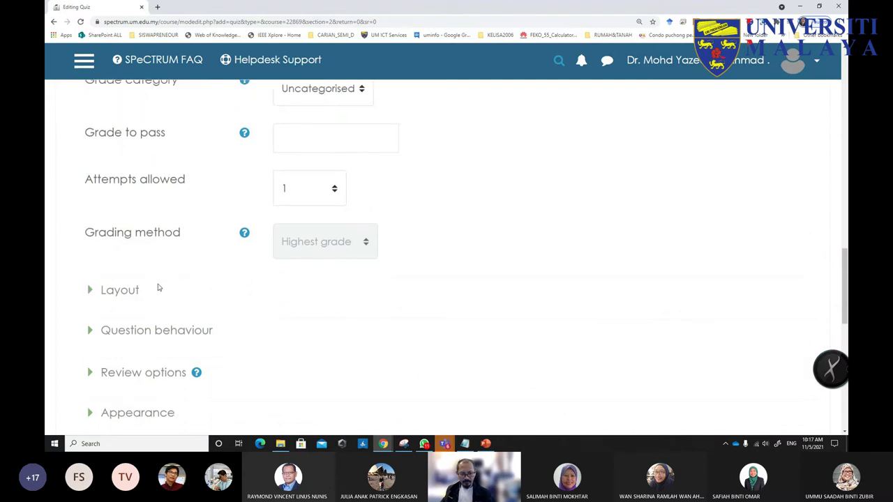
{"action": "left_click", "coordinate": [90, 291]}
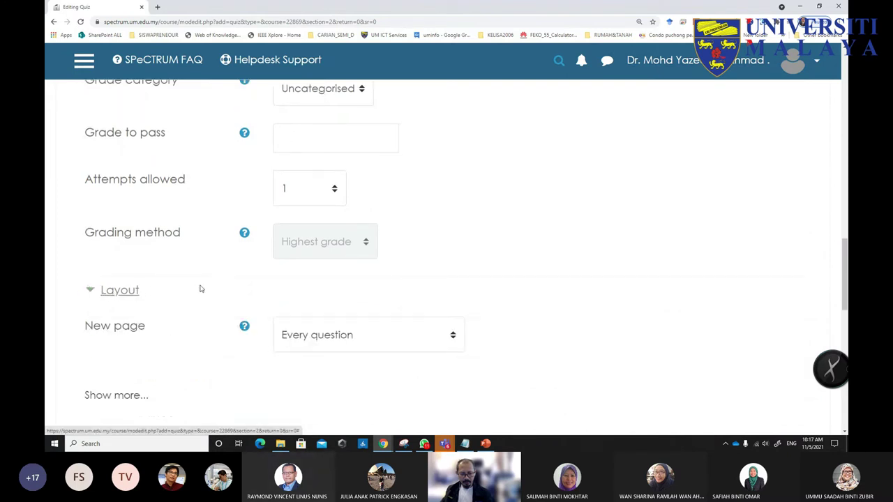
{"action": "scroll", "coordinate": [218, 286], "scroll_direction": "down", "scroll_amount": 1}
{"action": "scroll", "coordinate": [219, 287], "scroll_direction": "down", "scroll_amount": 1}
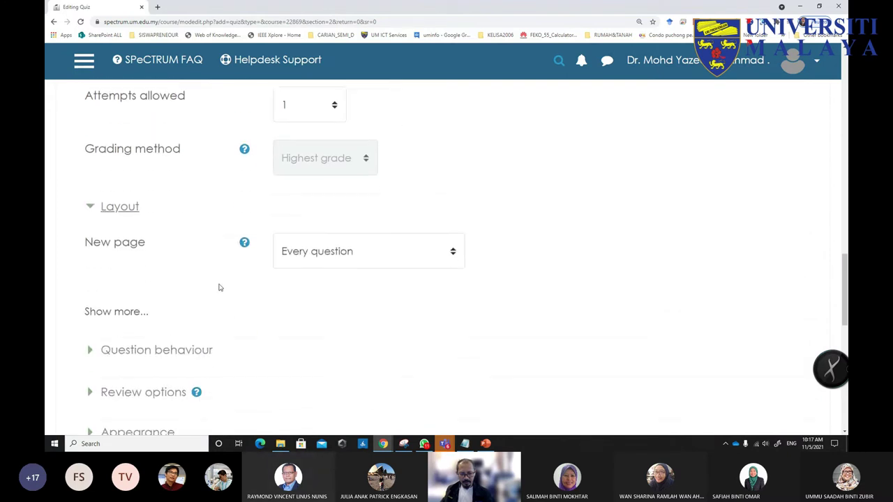
{"action": "scroll", "coordinate": [218, 287], "scroll_direction": "down", "scroll_amount": 1}
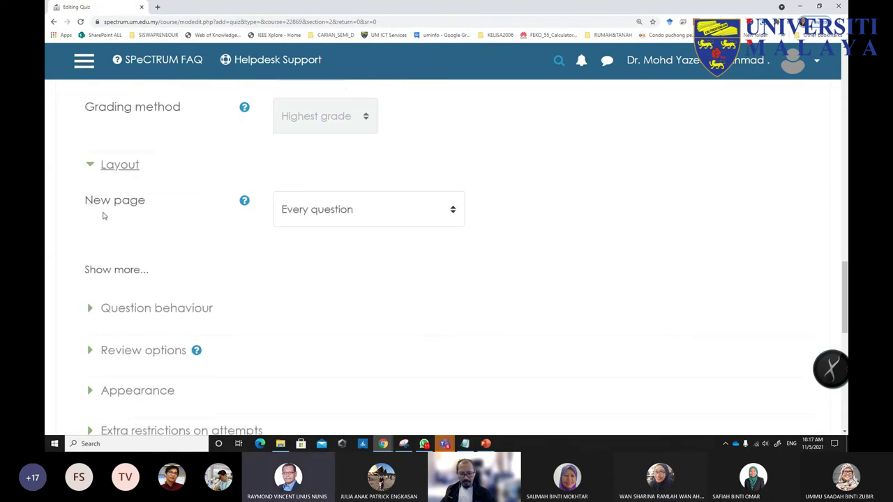
{"action": "left_click", "coordinate": [328, 212]}
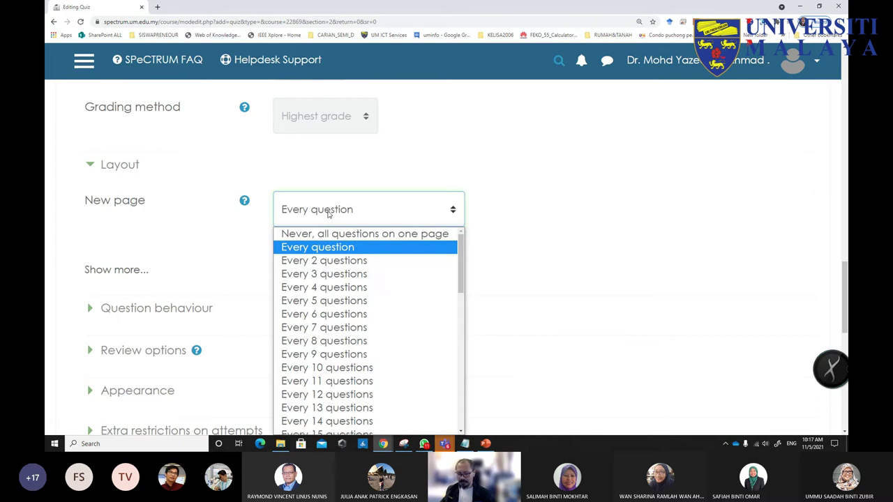
{"action": "left_click", "coordinate": [319, 261]}
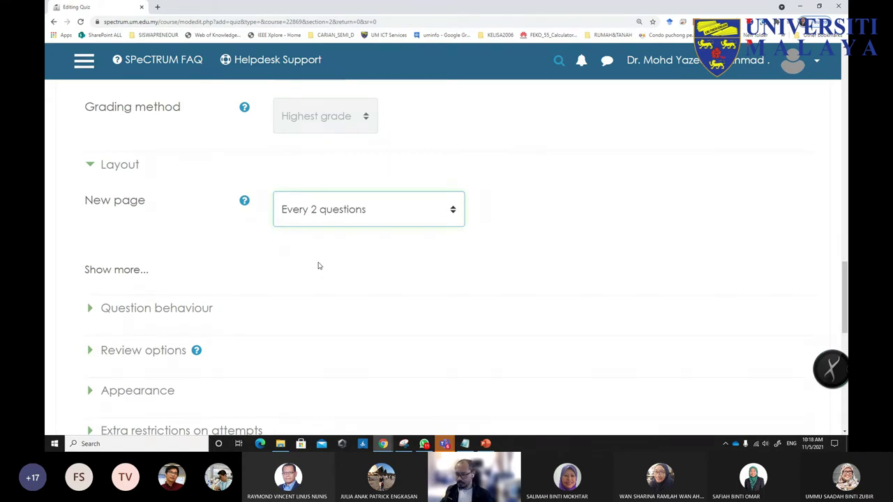
- Try starting a new page every 50 questions and return the setting to every 2 questions
{"action": "left_click", "coordinate": [353, 217]}
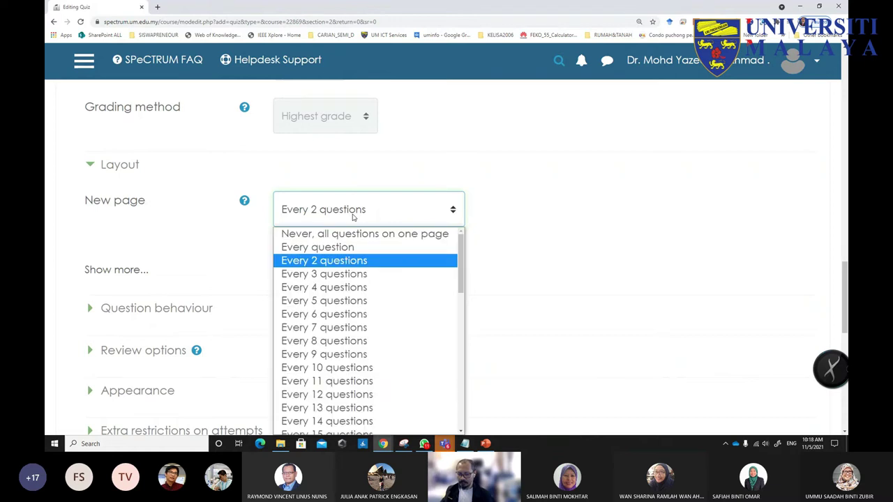
{"action": "left_click_drag", "start_coordinate": [462, 262], "coordinate": [461, 394]}
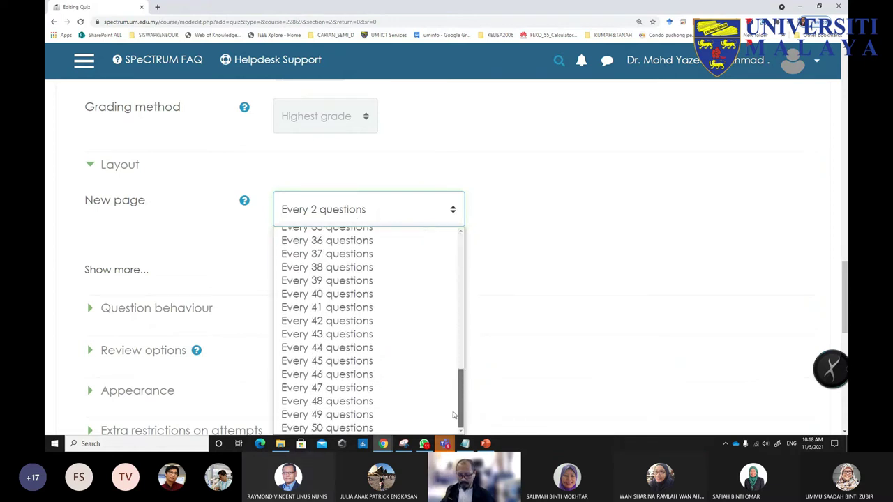
{"action": "scroll", "coordinate": [512, 375], "scroll_direction": "down", "scroll_amount": 1}
{"action": "left_click", "coordinate": [416, 172]}
{"action": "scroll", "coordinate": [442, 361], "scroll_direction": "down", "scroll_amount": 10}
{"action": "scroll", "coordinate": [441, 362], "scroll_direction": "down", "scroll_amount": 2}
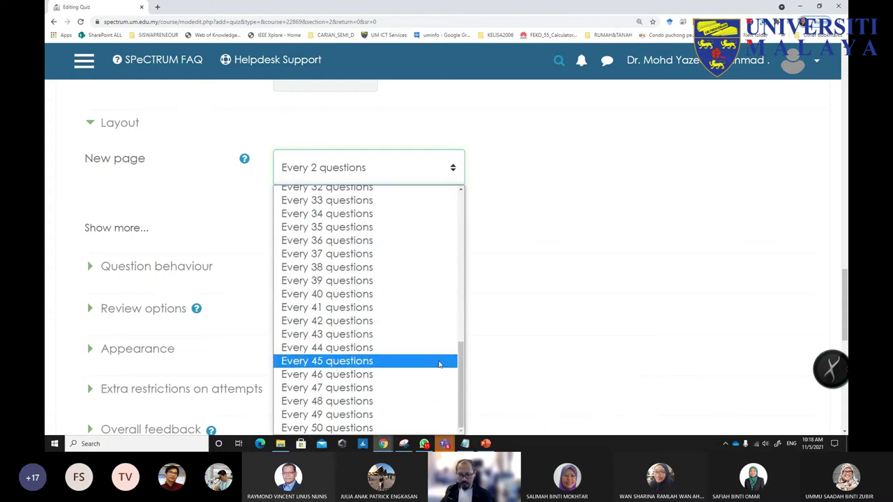
{"action": "left_click", "coordinate": [376, 427]}
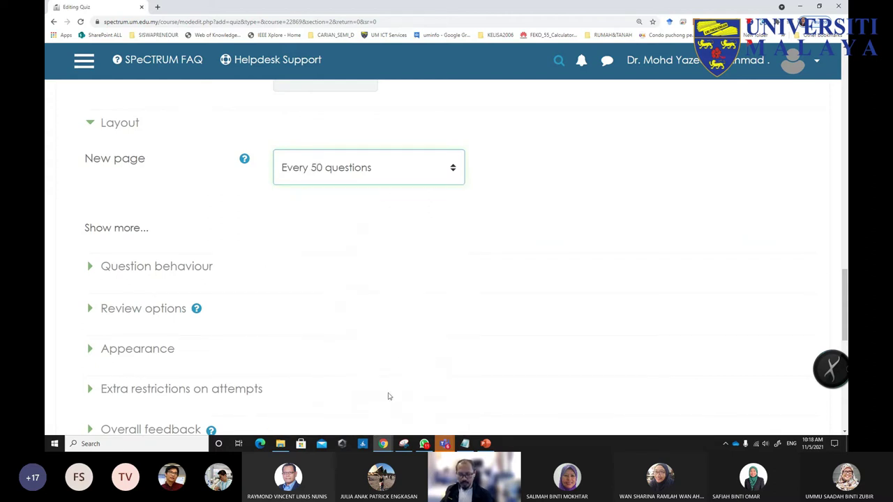
{"action": "left_click", "coordinate": [355, 181]}
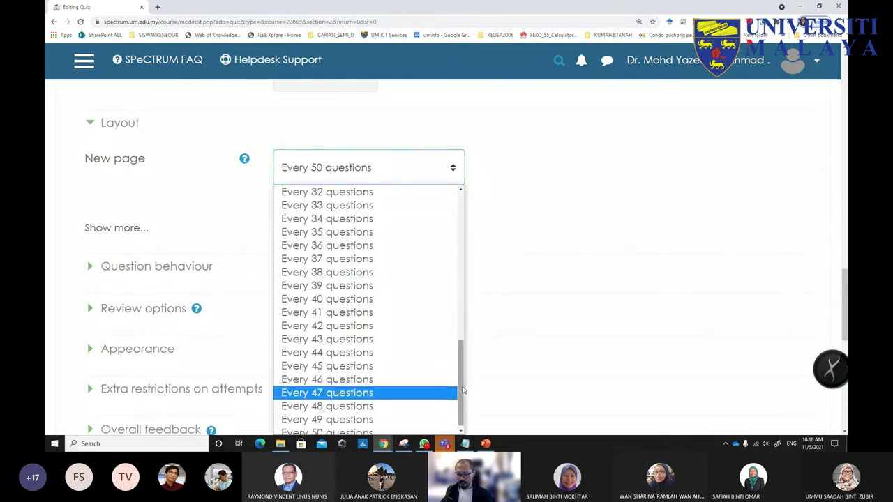
{"action": "left_click_drag", "start_coordinate": [468, 390], "coordinate": [465, 226]}
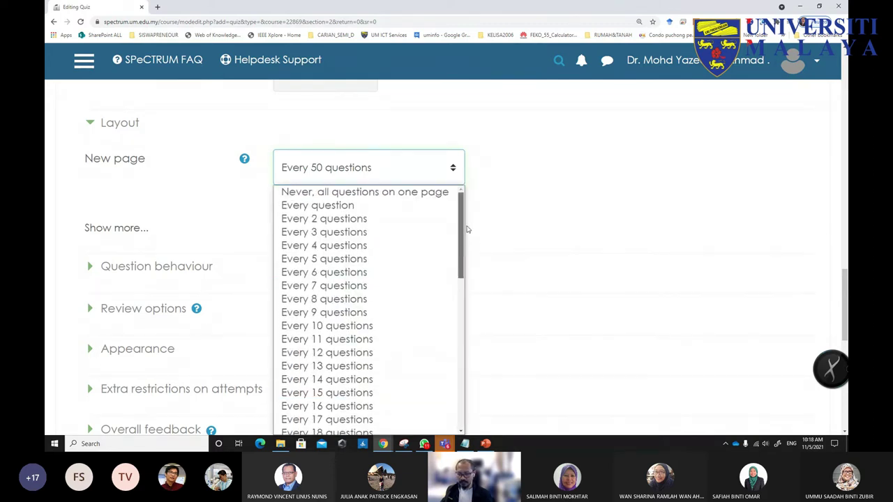
{"action": "left_click", "coordinate": [372, 220]}
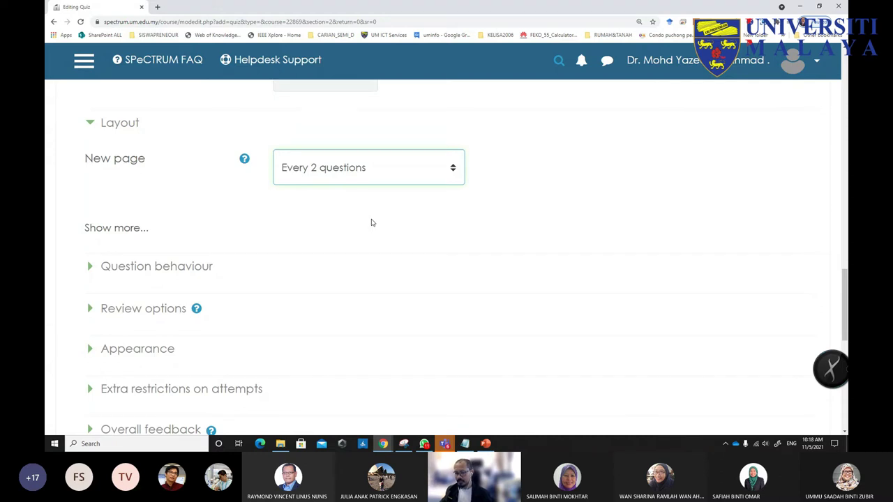
- Reveal the additional layout options and try the Sequential navigation method before setting it back to Free
{"action": "left_click", "coordinate": [138, 231]}
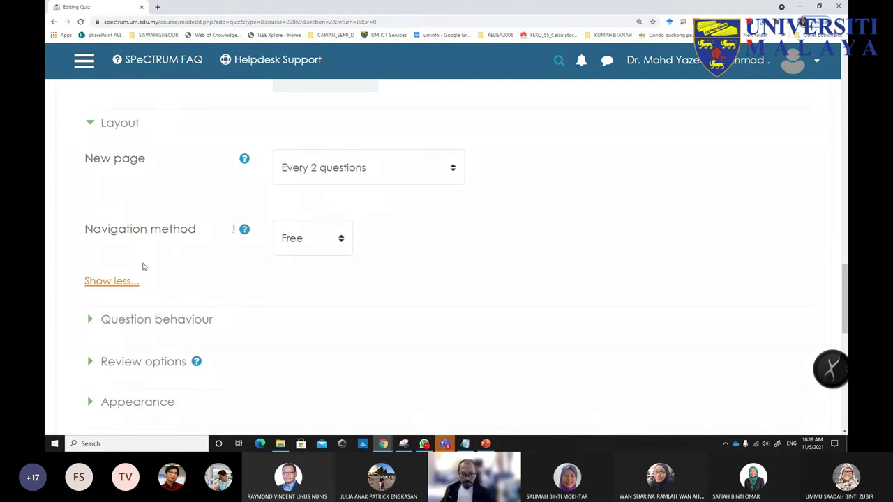
{"action": "left_click", "coordinate": [295, 244]}
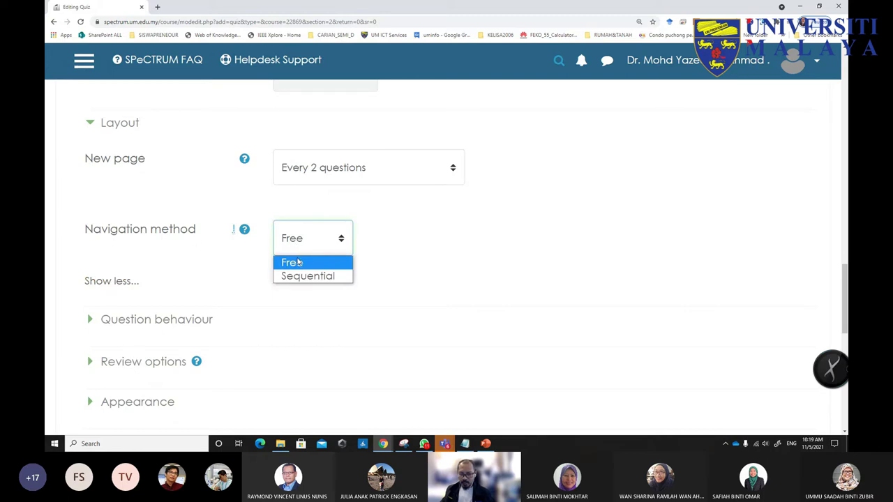
{"action": "left_click", "coordinate": [304, 277]}
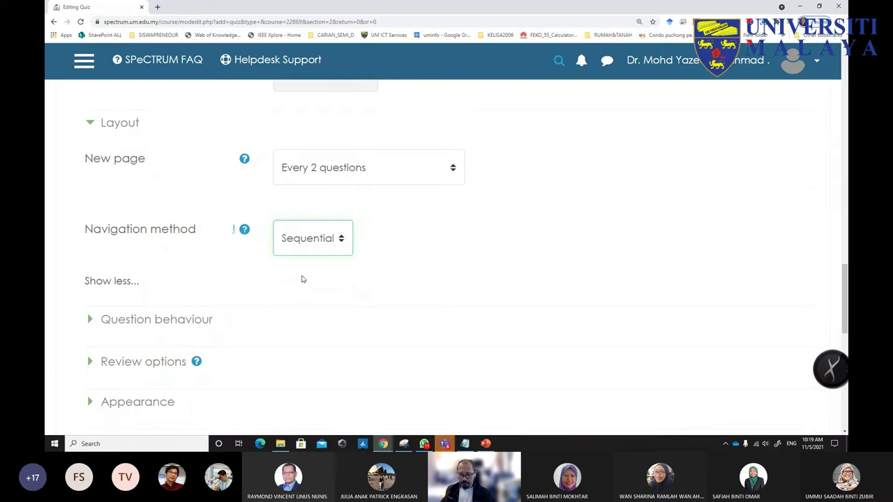
{"action": "left_click", "coordinate": [309, 239]}
{"action": "left_click", "coordinate": [299, 268]}
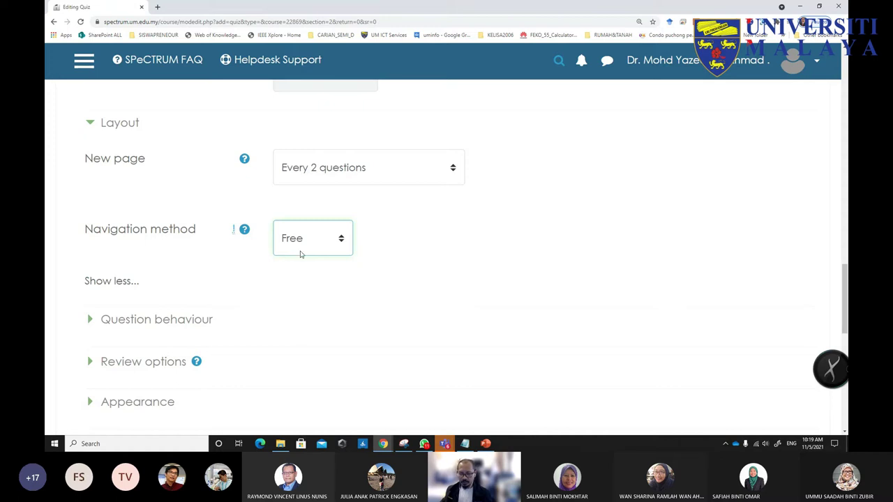
{"action": "left_click", "coordinate": [299, 244]}
{"action": "left_click", "coordinate": [303, 278]}
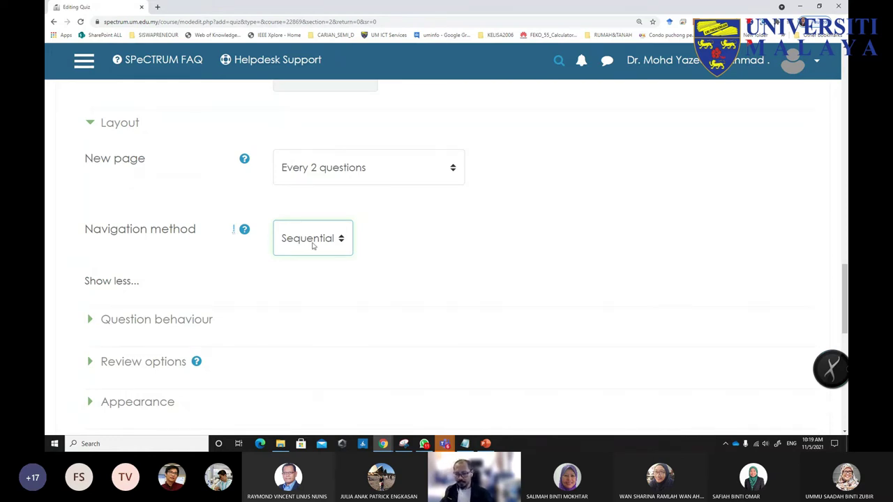
{"action": "left_click", "coordinate": [314, 246]}
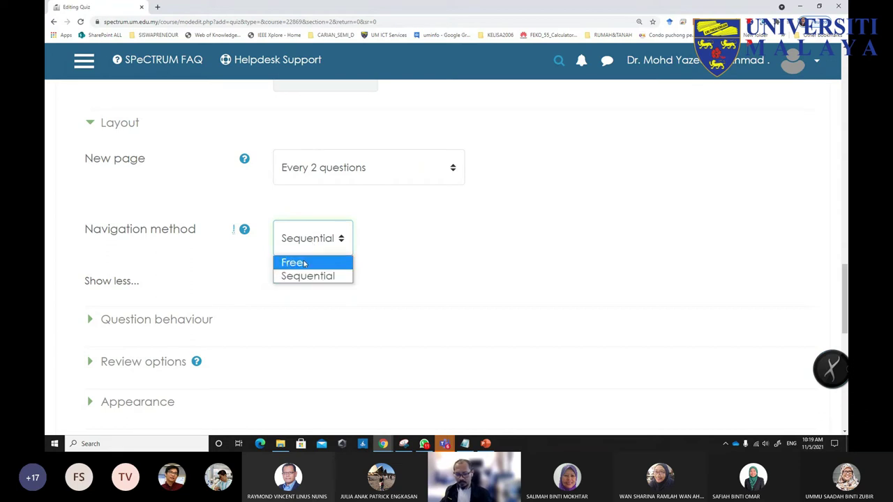
{"action": "left_click", "coordinate": [304, 263]}
- Expand the Question behaviour settings and choose Deferred feedback for how questions behave
{"action": "scroll", "coordinate": [245, 280], "scroll_direction": "down", "scroll_amount": 2}
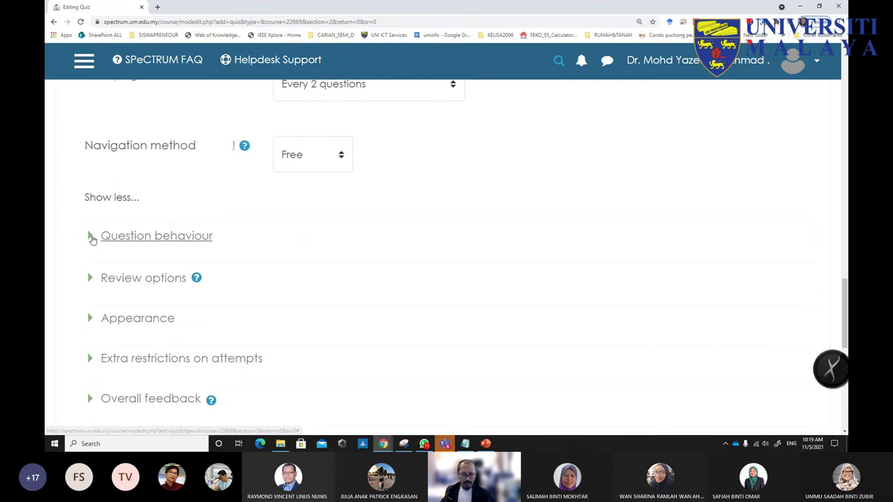
{"action": "left_click", "coordinate": [93, 239]}
{"action": "scroll", "coordinate": [160, 290], "scroll_direction": "down", "scroll_amount": 2}
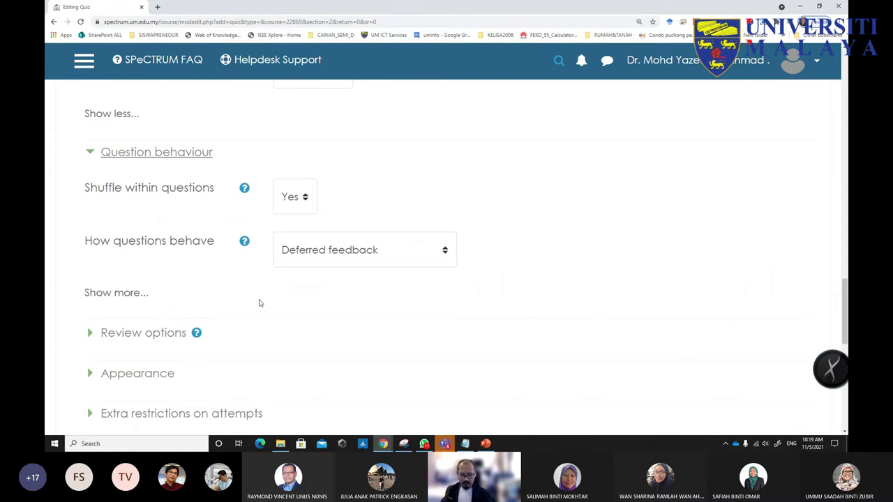
{"action": "scroll", "coordinate": [272, 279], "scroll_direction": "down", "scroll_amount": 1}
{"action": "left_click", "coordinate": [301, 216]}
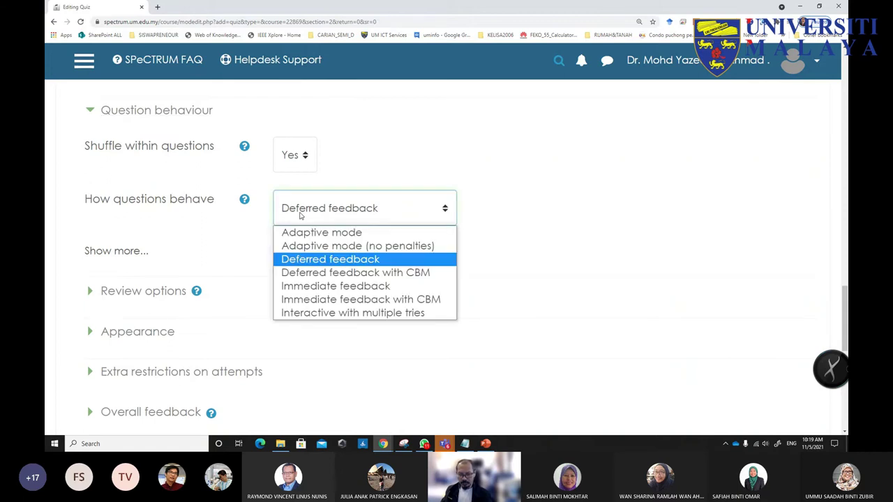
{"action": "left_click", "coordinate": [319, 265]}
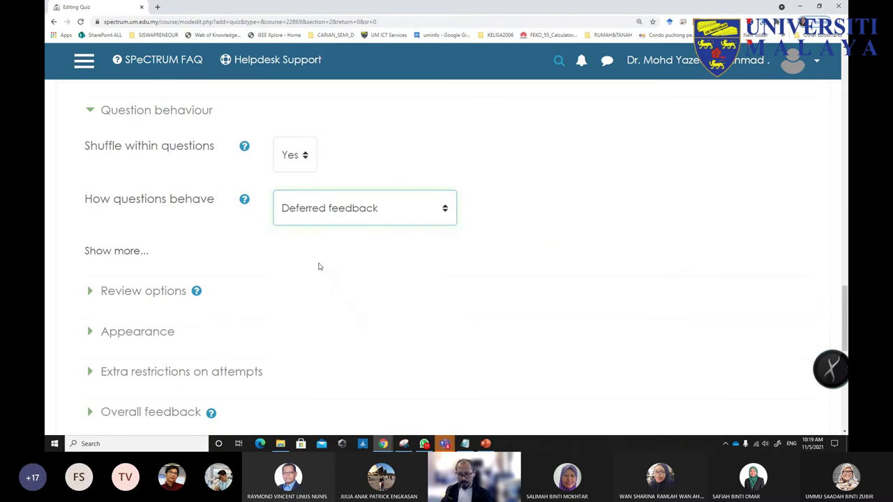
- Expand the quiz's Review options and examine which items students can review at each stage of the quiz
{"action": "scroll", "coordinate": [226, 291], "scroll_direction": "down", "scroll_amount": 1}
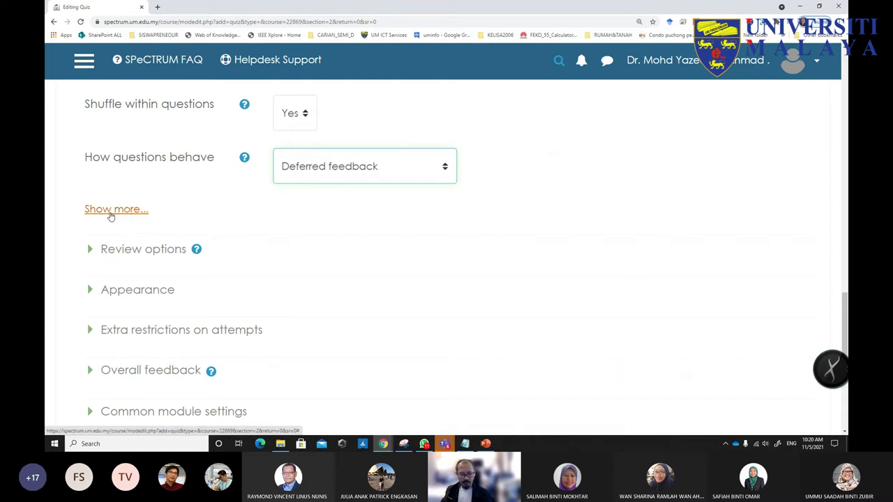
{"action": "left_click", "coordinate": [90, 249]}
{"action": "scroll", "coordinate": [207, 295], "scroll_direction": "down", "scroll_amount": 3}
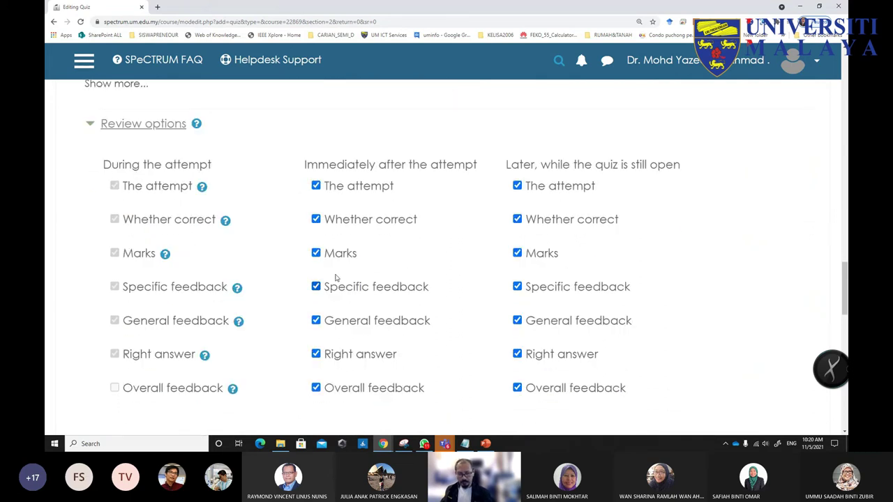
{"action": "key", "text": "ctrl+minus"}
{"action": "scroll", "coordinate": [335, 277], "scroll_direction": "up", "scroll_amount": 1}
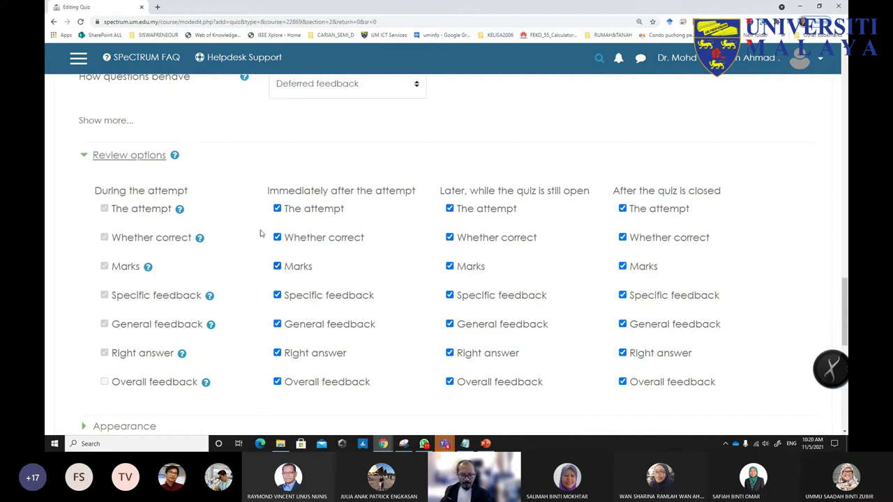
{"action": "scroll", "coordinate": [235, 235], "scroll_direction": "down", "scroll_amount": 1}
{"action": "scroll", "coordinate": [235, 236], "scroll_direction": "up", "scroll_amount": 1}
{"action": "scroll", "coordinate": [168, 284], "scroll_direction": "up", "scroll_amount": 1}
{"action": "scroll", "coordinate": [192, 259], "scroll_direction": "up", "scroll_amount": 1}
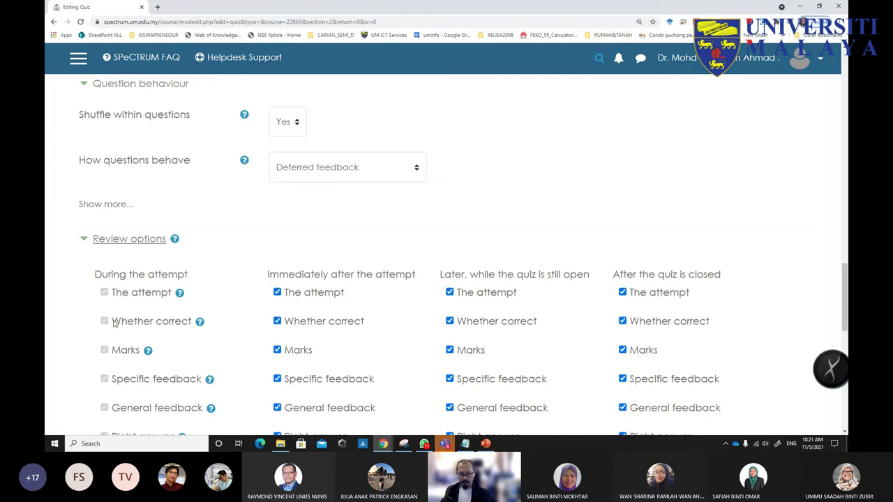
{"action": "scroll", "coordinate": [116, 317], "scroll_direction": "down", "scroll_amount": 1}
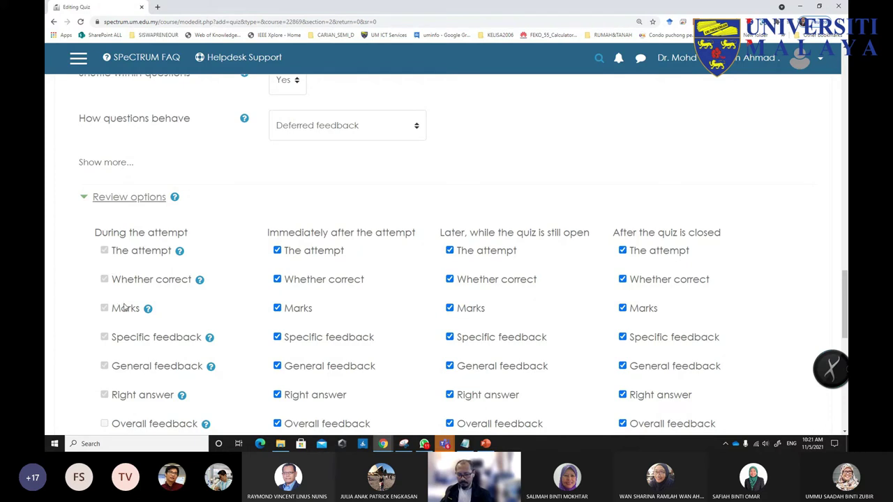
- Disable The attempt, Marks and Overall feedback for immediately after the attempt, while the quiz is still open, and after it is closed
{"action": "scroll", "coordinate": [124, 307], "scroll_direction": "down", "scroll_amount": 1}
{"action": "left_click", "coordinate": [277, 209]}
{"action": "left_click", "coordinate": [277, 266]}
{"action": "left_click", "coordinate": [277, 382]}
{"action": "left_click", "coordinate": [452, 209]}
{"action": "left_click", "coordinate": [450, 266]}
{"action": "left_click", "coordinate": [450, 381]}
{"action": "left_click", "coordinate": [622, 209]}
{"action": "left_click", "coordinate": [622, 266]}
{"action": "left_click", "coordinate": [622, 381]}
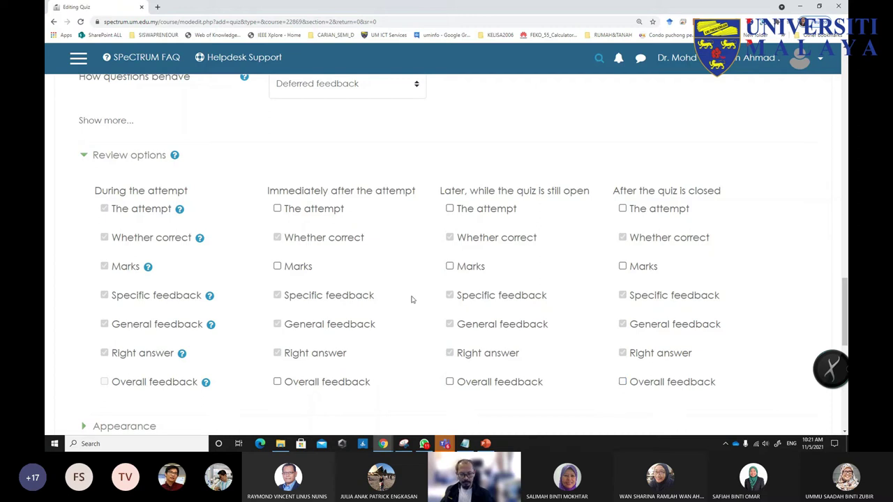
- Expand the quiz's Appearance settings to check the user picture and grade decimal options, and collapse them again
{"action": "scroll", "coordinate": [248, 274], "scroll_direction": "down", "scroll_amount": 1}
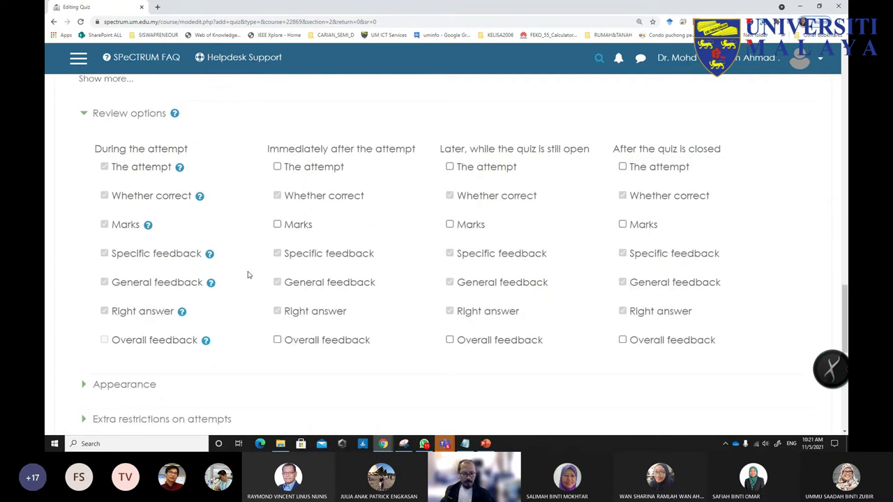
{"action": "scroll", "coordinate": [246, 279], "scroll_direction": "down", "scroll_amount": 3}
{"action": "left_click", "coordinate": [85, 263]}
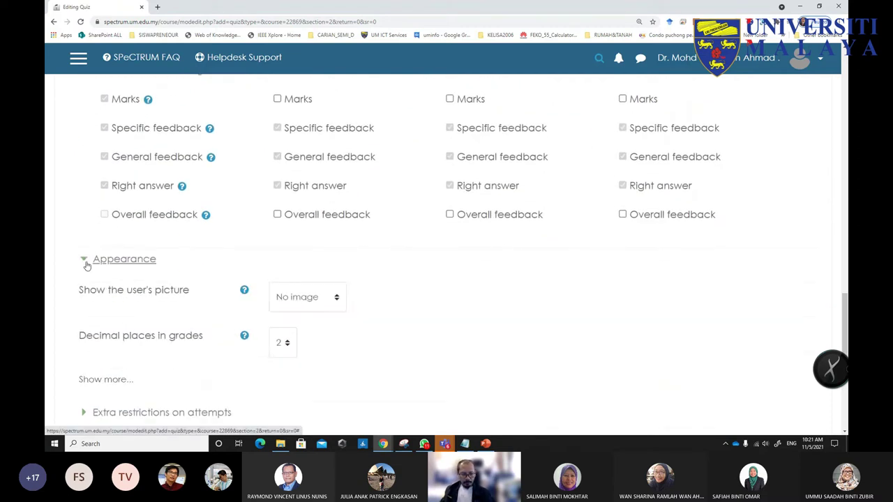
{"action": "scroll", "coordinate": [223, 295], "scroll_direction": "down", "scroll_amount": 1}
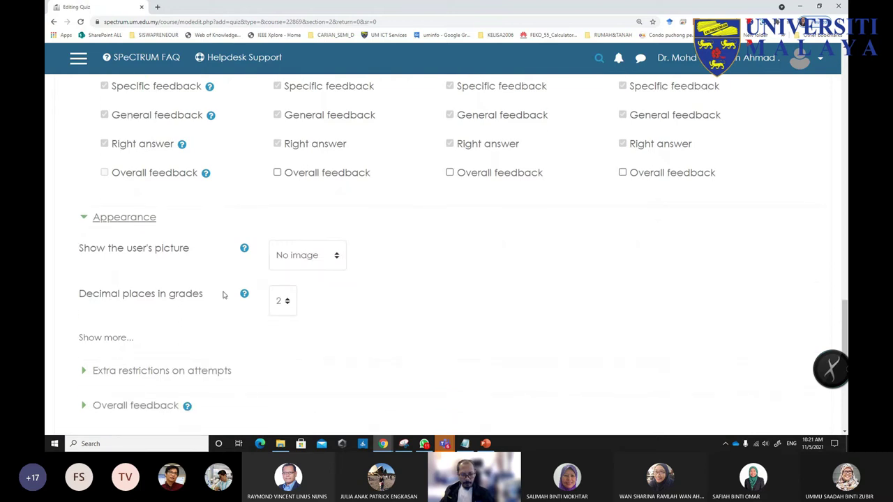
{"action": "left_click", "coordinate": [83, 217]}
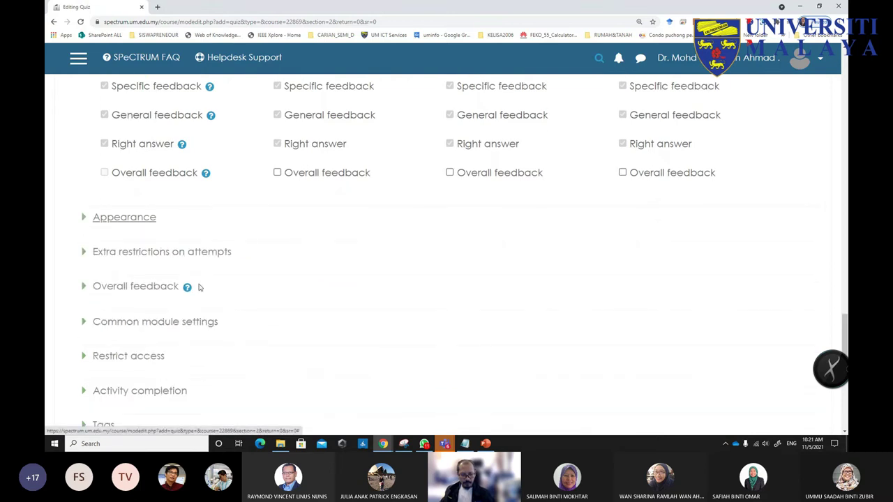
- Expand the Restrict access settings and review the available restriction types without adding one
{"action": "scroll", "coordinate": [199, 287], "scroll_direction": "down", "scroll_amount": 1}
{"action": "scroll", "coordinate": [200, 287], "scroll_direction": "down", "scroll_amount": 1}
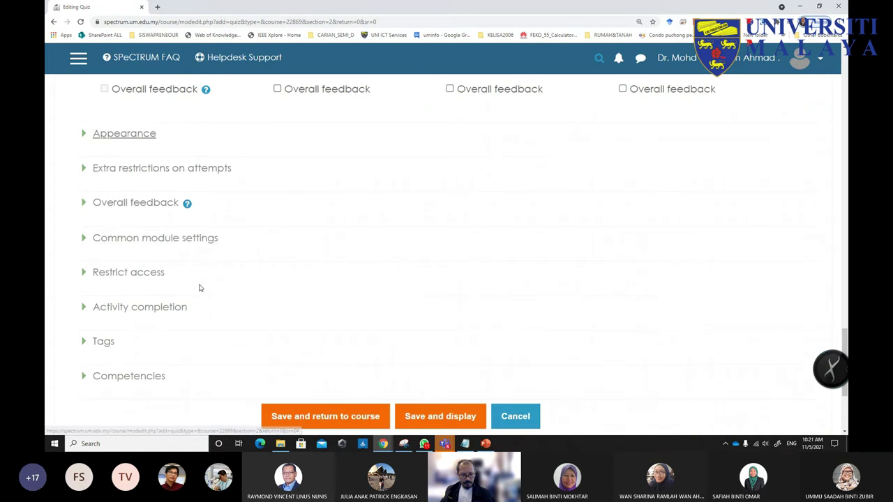
{"action": "left_click", "coordinate": [83, 277]}
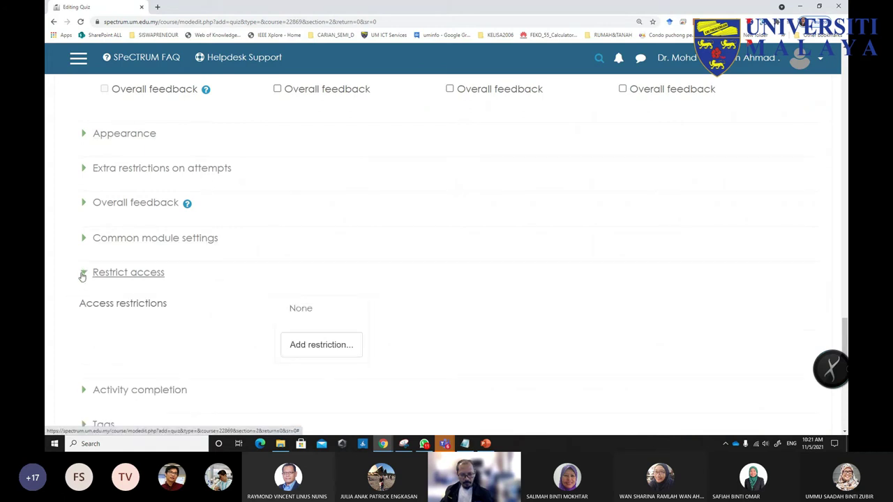
{"action": "scroll", "coordinate": [81, 277], "scroll_direction": "down", "scroll_amount": 2}
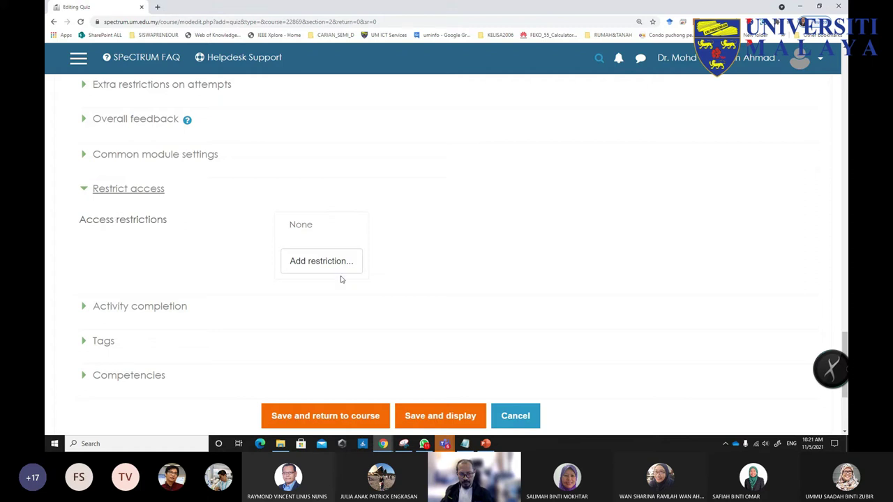
{"action": "left_click", "coordinate": [319, 270]}
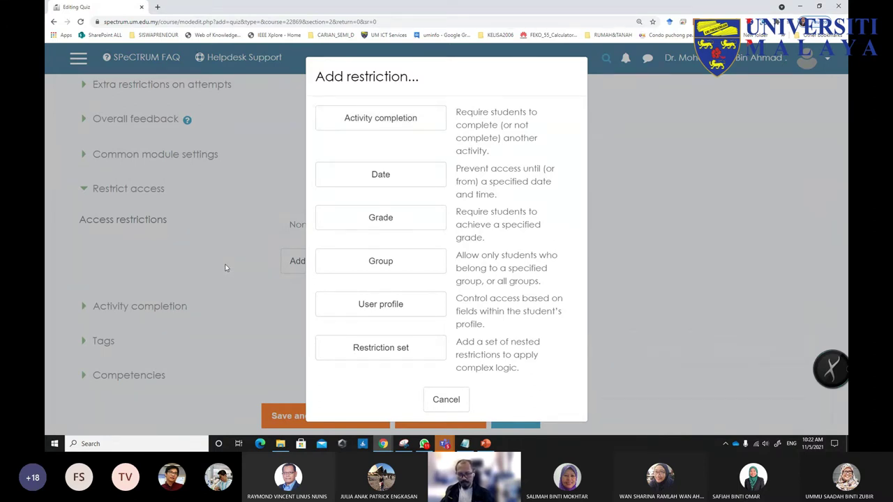
{"action": "left_click", "coordinate": [446, 400]}
- Save and display QUIZ1, and go back to its settings form after checking the overview page
{"action": "left_click", "coordinate": [442, 415]}
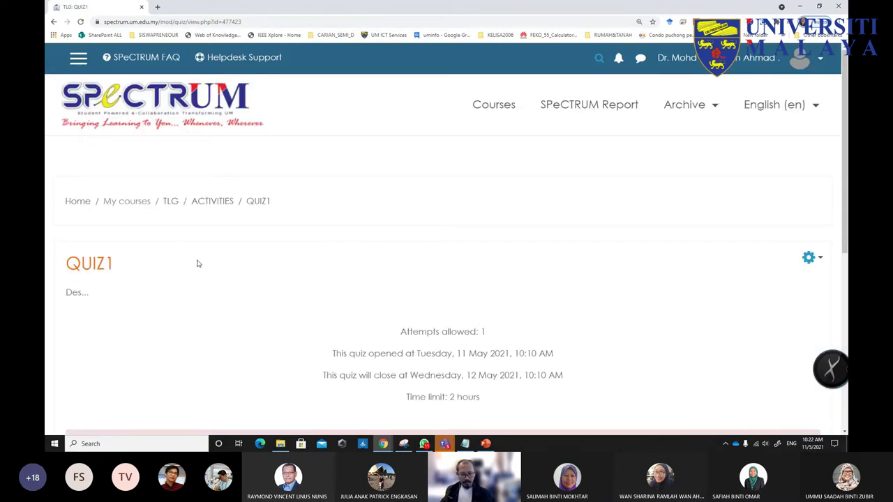
{"action": "scroll", "coordinate": [198, 265], "scroll_direction": "down", "scroll_amount": 2}
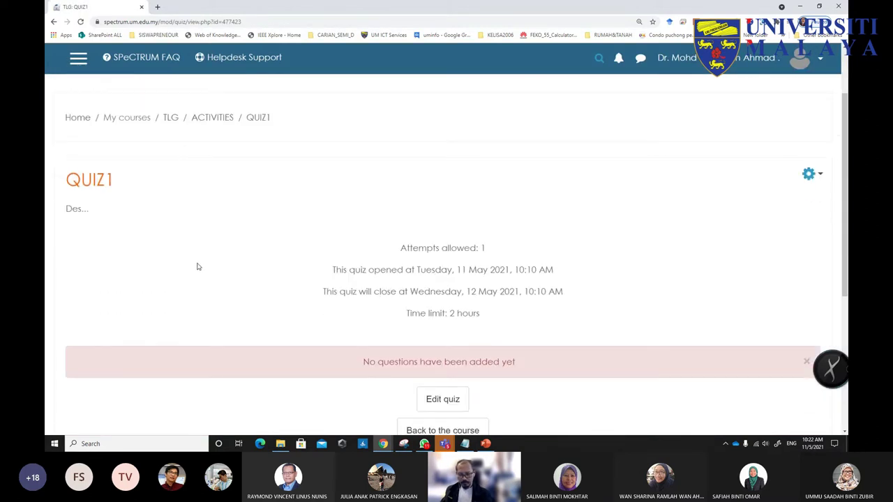
{"action": "scroll", "coordinate": [198, 266], "scroll_direction": "down", "scroll_amount": 1}
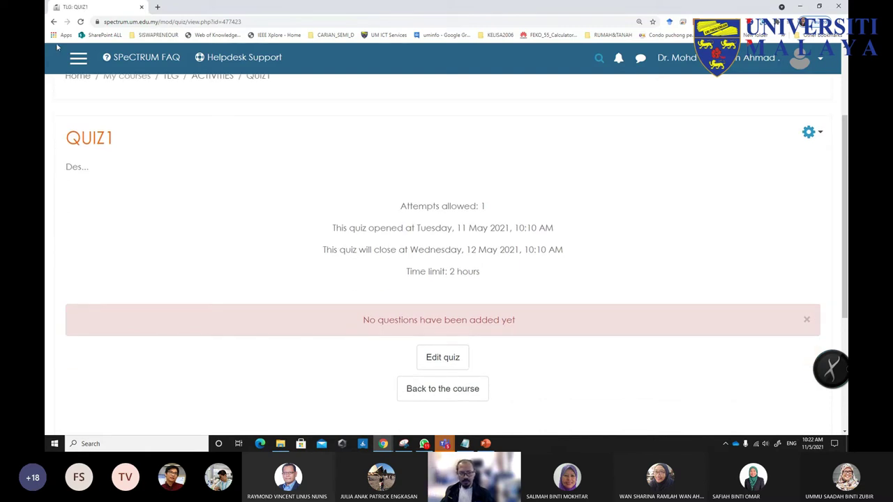
{"action": "left_click", "coordinate": [54, 21]}
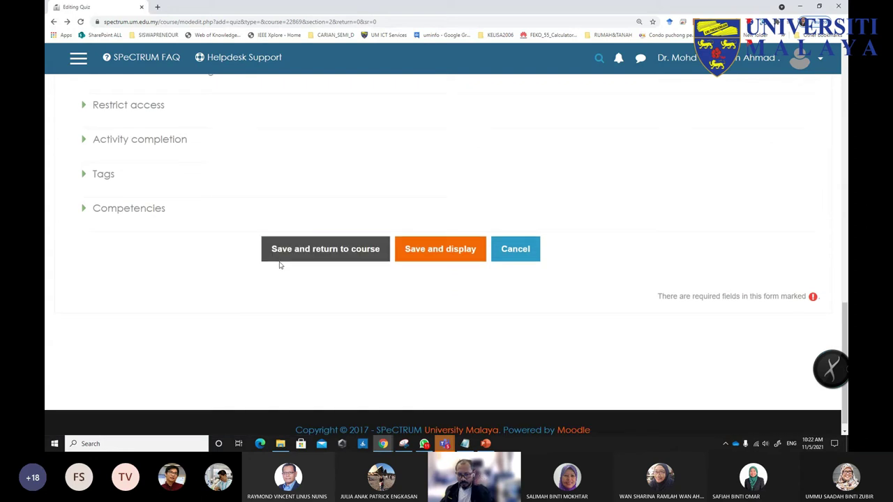
- Expand the Timing section of the new quiz form
{"action": "scroll", "coordinate": [280, 265], "scroll_direction": "up", "scroll_amount": 3}
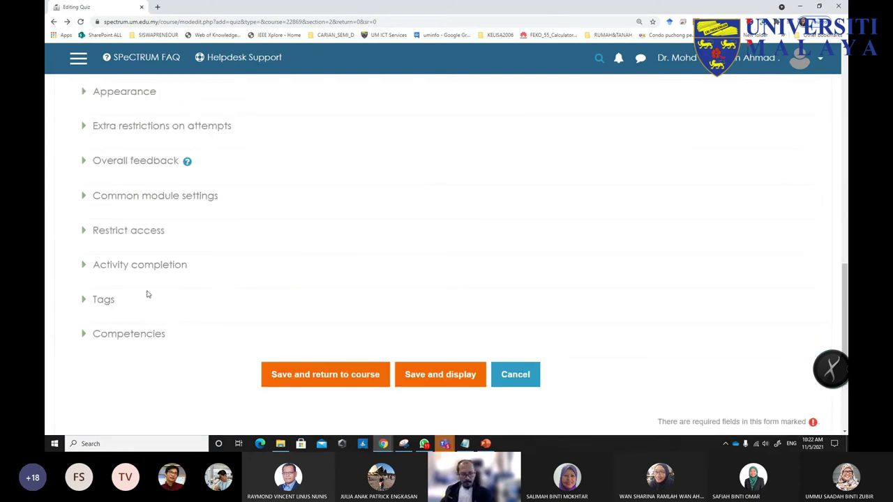
{"action": "scroll", "coordinate": [148, 294], "scroll_direction": "up", "scroll_amount": 2}
{"action": "scroll", "coordinate": [146, 293], "scroll_direction": "up", "scroll_amount": 2}
{"action": "scroll", "coordinate": [147, 295], "scroll_direction": "down", "scroll_amount": 1}
{"action": "scroll", "coordinate": [147, 295], "scroll_direction": "down", "scroll_amount": 1}
{"action": "scroll", "coordinate": [151, 293], "scroll_direction": "up", "scroll_amount": 5}
{"action": "scroll", "coordinate": [152, 294], "scroll_direction": "down", "scroll_amount": 3}
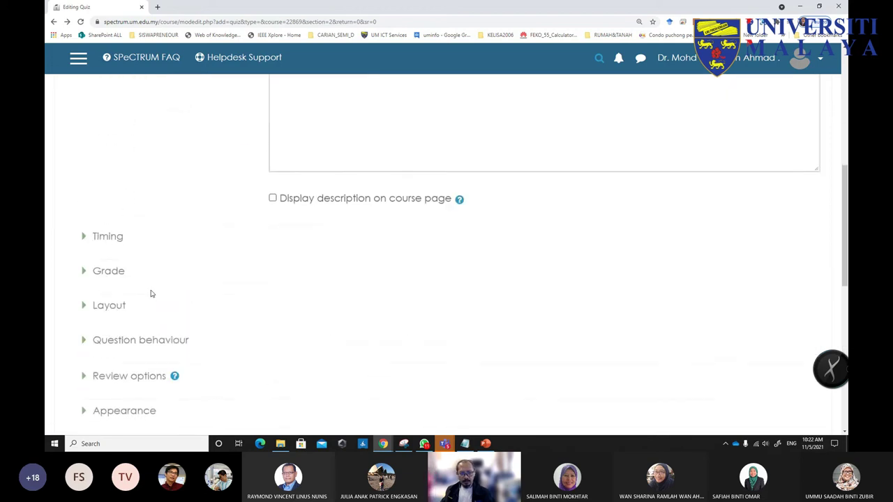
{"action": "scroll", "coordinate": [152, 294], "scroll_direction": "down", "scroll_amount": 1}
{"action": "left_click", "coordinate": [85, 170]}
{"action": "scroll", "coordinate": [86, 184], "scroll_direction": "down", "scroll_amount": 2}
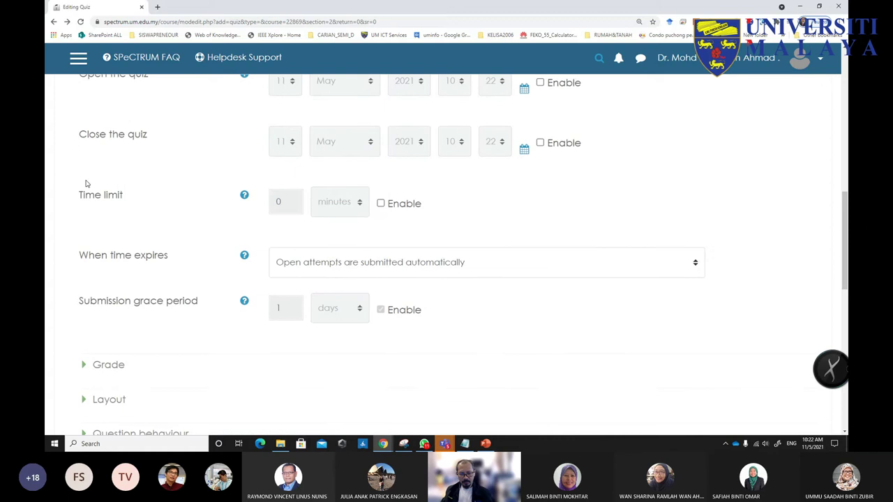
{"action": "scroll", "coordinate": [88, 185], "scroll_direction": "down", "scroll_amount": 1}
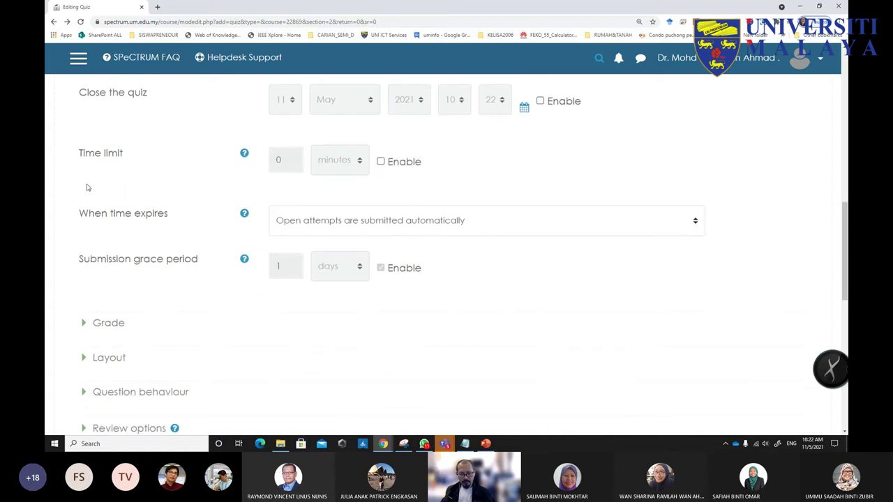
- Expand the Grade, Layout, Question behaviour and Review options sections of the quiz form
{"action": "left_click", "coordinate": [84, 324]}
{"action": "scroll", "coordinate": [82, 328], "scroll_direction": "down", "scroll_amount": 3}
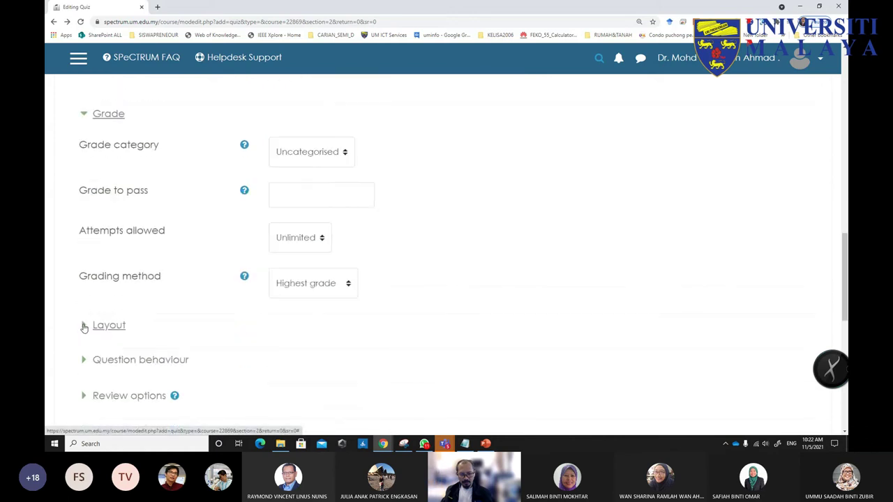
{"action": "left_click", "coordinate": [84, 327]}
{"action": "scroll", "coordinate": [91, 327], "scroll_direction": "down", "scroll_amount": 3}
{"action": "left_click", "coordinate": [81, 282]}
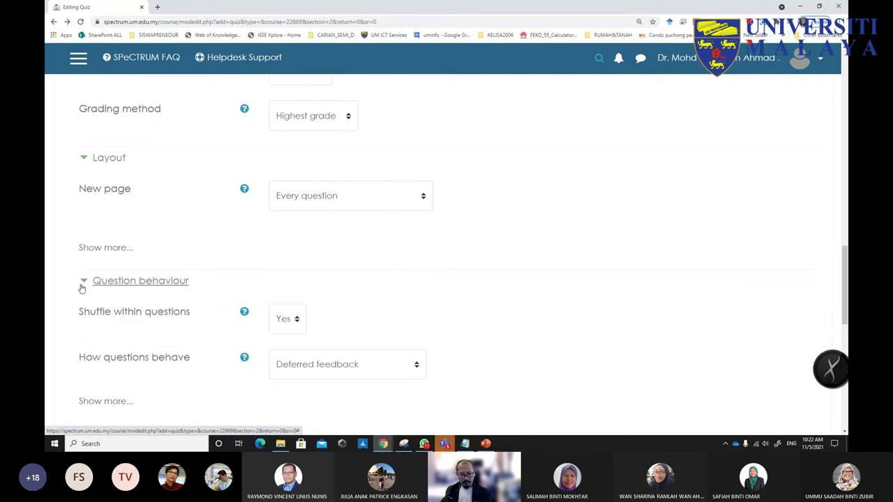
{"action": "scroll", "coordinate": [82, 293], "scroll_direction": "down", "scroll_amount": 3}
{"action": "left_click", "coordinate": [83, 272]}
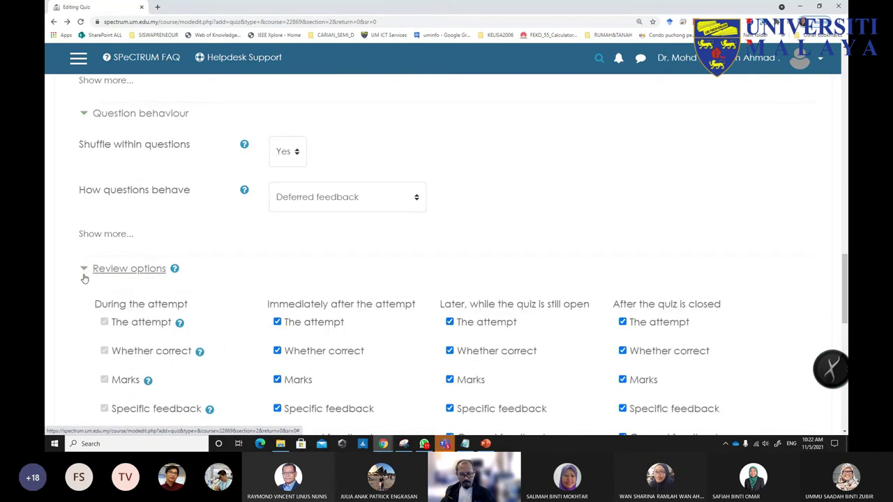
- Disable The attempt, Marks and Overall feedback for immediately after the attempt, while the quiz is still open, and after it is closed
{"action": "scroll", "coordinate": [87, 279], "scroll_direction": "down", "scroll_amount": 1}
{"action": "left_click", "coordinate": [277, 280]}
{"action": "left_click", "coordinate": [449, 280]}
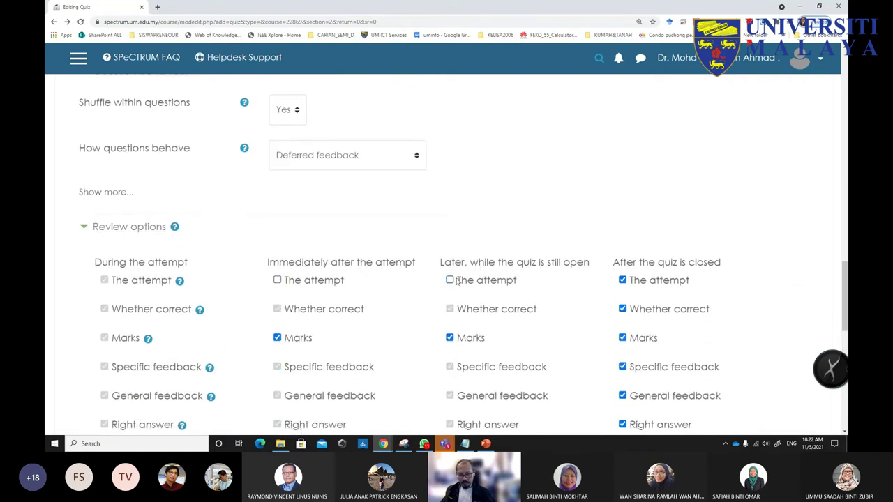
{"action": "left_click", "coordinate": [623, 280]}
{"action": "left_click", "coordinate": [622, 338]}
{"action": "left_click", "coordinate": [449, 338]}
{"action": "left_click", "coordinate": [277, 337]}
{"action": "scroll", "coordinate": [304, 352], "scroll_direction": "down", "scroll_amount": 1}
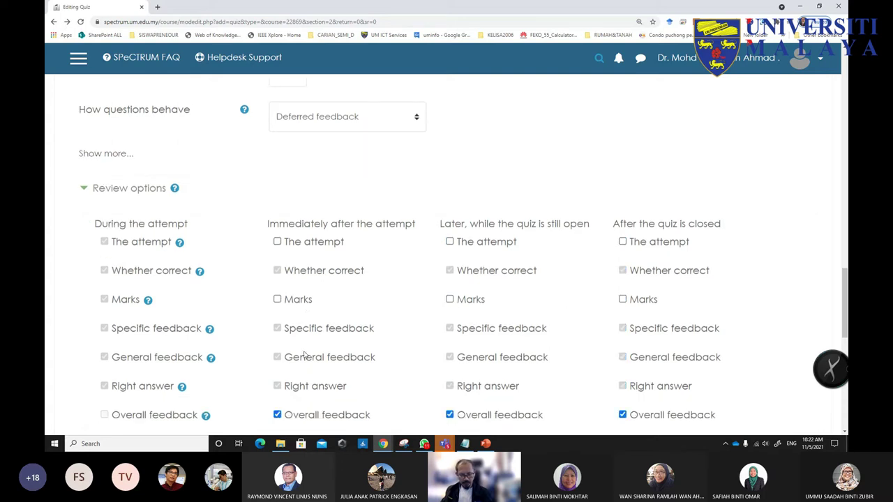
{"action": "scroll", "coordinate": [304, 354], "scroll_direction": "down", "scroll_amount": 4}
{"action": "left_click", "coordinate": [277, 245]}
{"action": "left_click", "coordinate": [449, 245]}
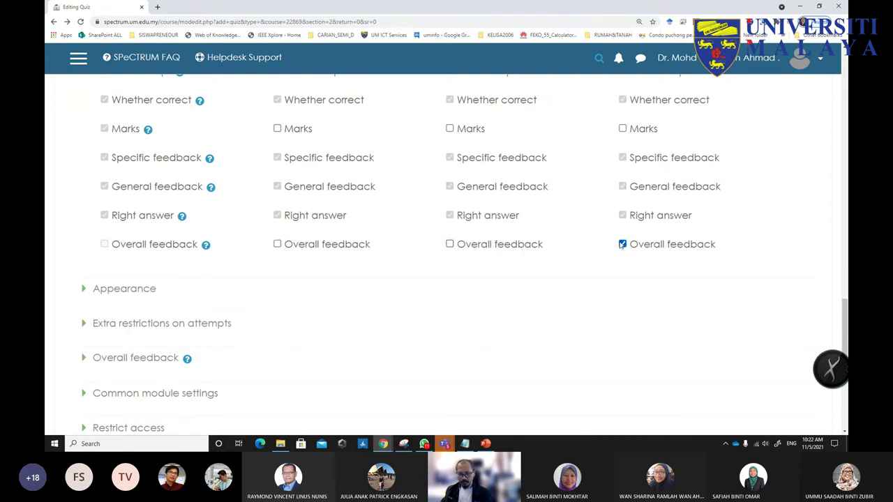
{"action": "left_click", "coordinate": [622, 244]}
- Try to save the quiz and return to the course, and enter Test_1 as the quiz name
{"action": "scroll", "coordinate": [259, 362], "scroll_direction": "down", "scroll_amount": 6}
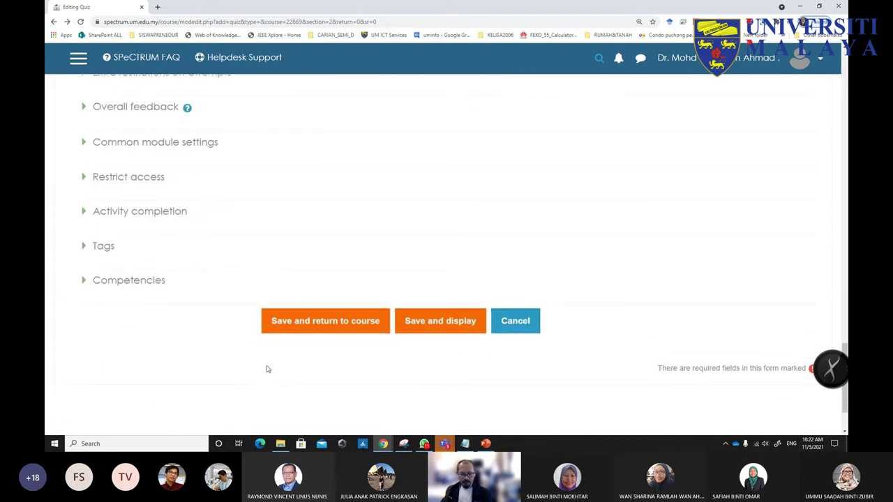
{"action": "left_click", "coordinate": [302, 326]}
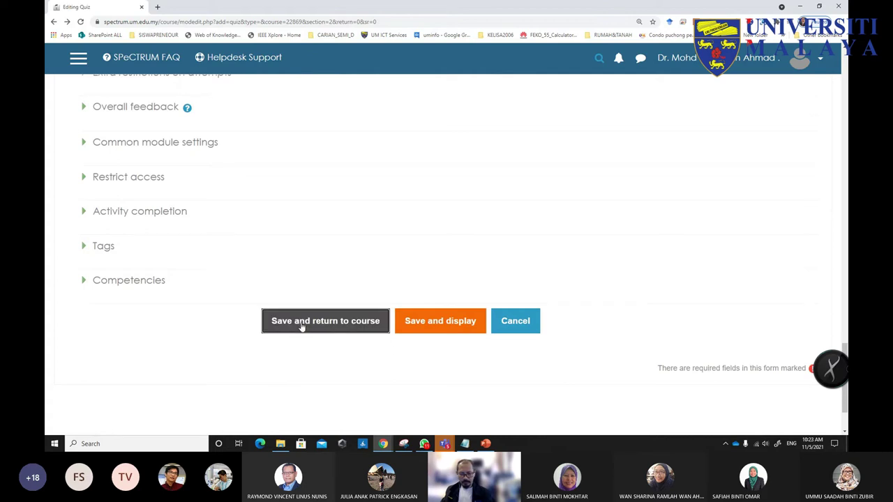
{"action": "left_click", "coordinate": [330, 221]}
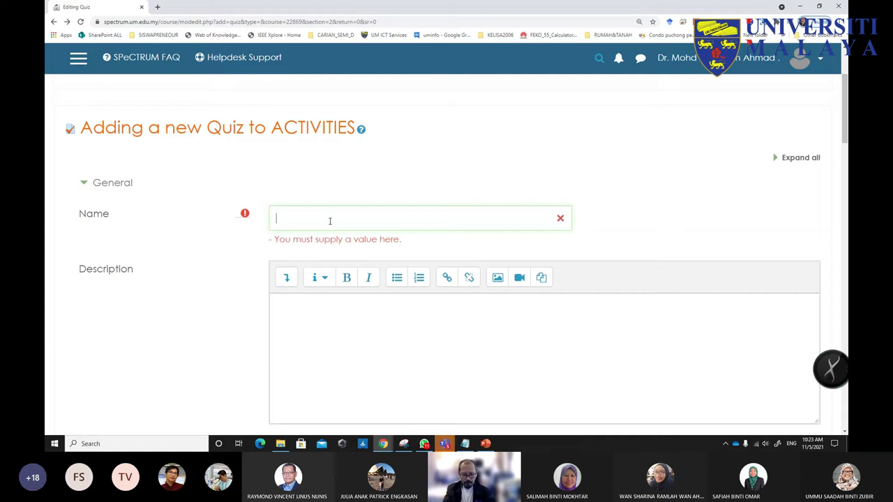
{"action": "type", "text": "Test"}
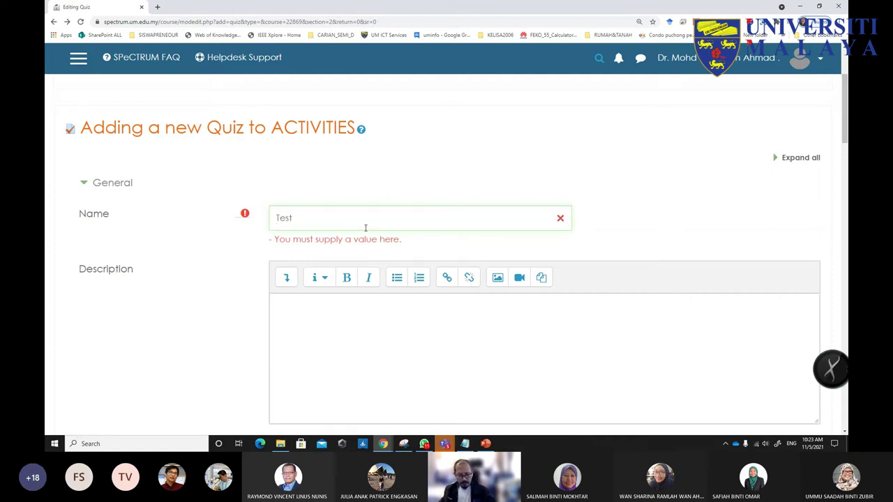
{"action": "type", "text": "_"}
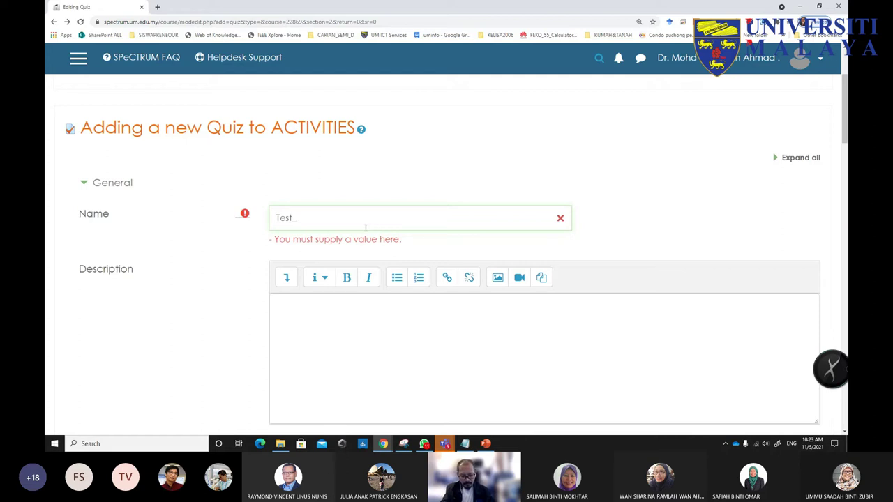
{"action": "type", "text": "1"}
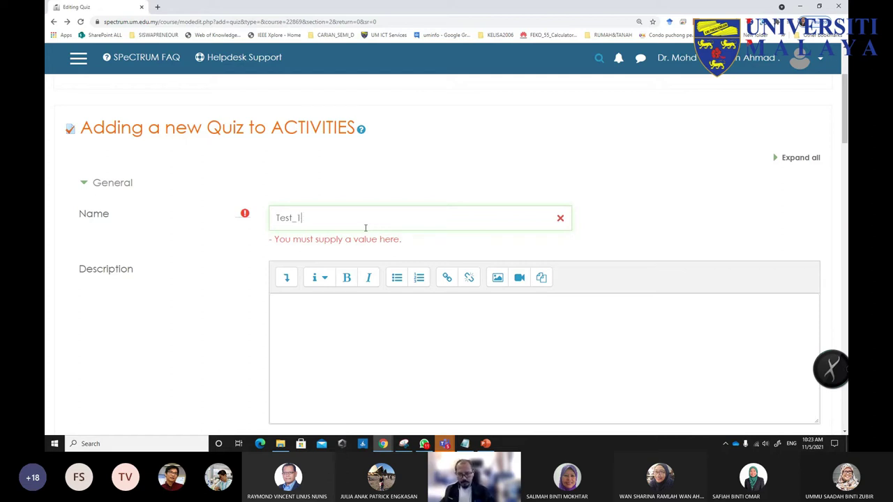
- Enable the quiz's opening and closing dates and set the closing day to 12 May 2021
{"action": "scroll", "coordinate": [365, 237], "scroll_direction": "down", "scroll_amount": 2}
{"action": "scroll", "coordinate": [365, 249], "scroll_direction": "down", "scroll_amount": 3}
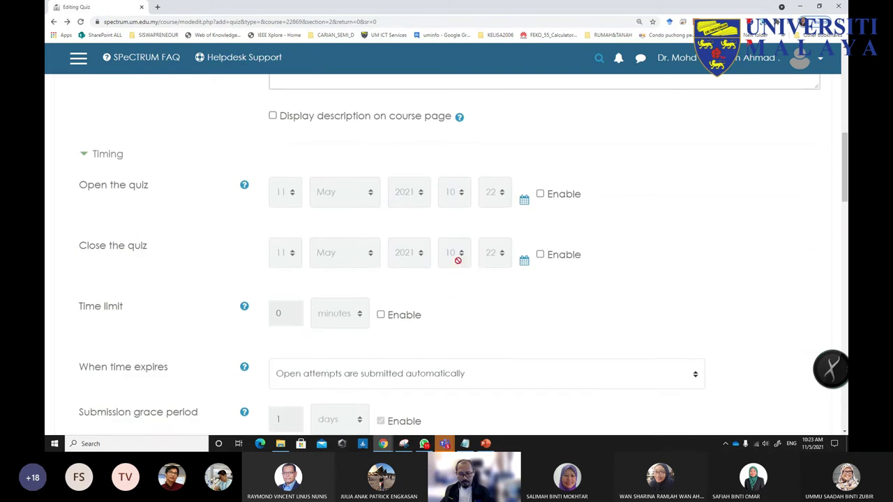
{"action": "left_click", "coordinate": [539, 194]}
{"action": "left_click", "coordinate": [540, 255]}
{"action": "left_click", "coordinate": [285, 262]}
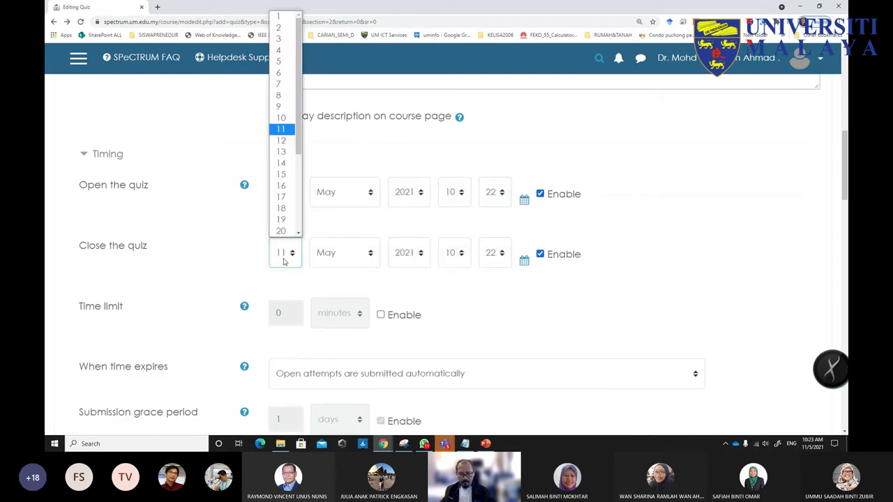
{"action": "left_click", "coordinate": [281, 140]}
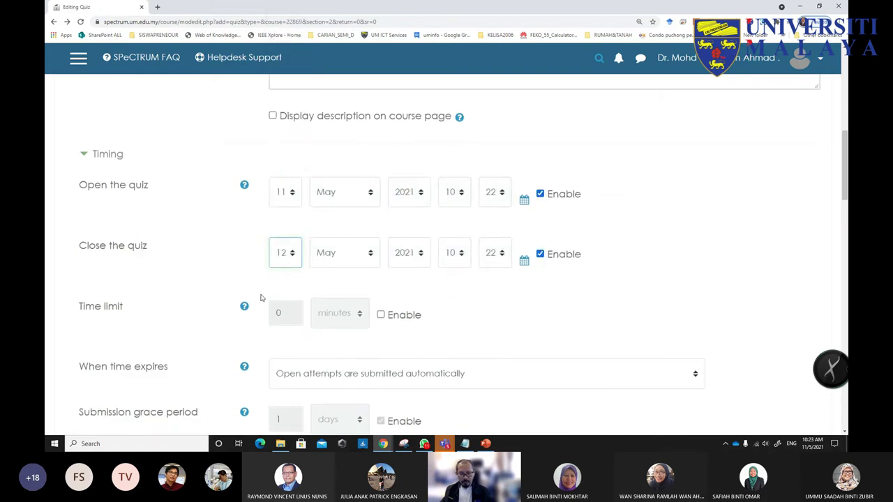
- Enable the quiz's time limit and set it to 2 hours
{"action": "scroll", "coordinate": [318, 318], "scroll_direction": "down", "scroll_amount": 1}
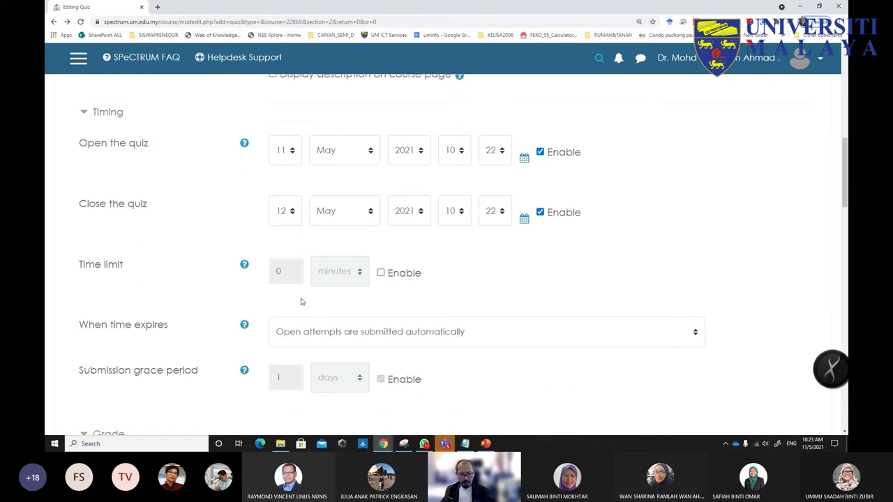
{"action": "left_click", "coordinate": [380, 274]}
{"action": "left_click", "coordinate": [277, 274]}
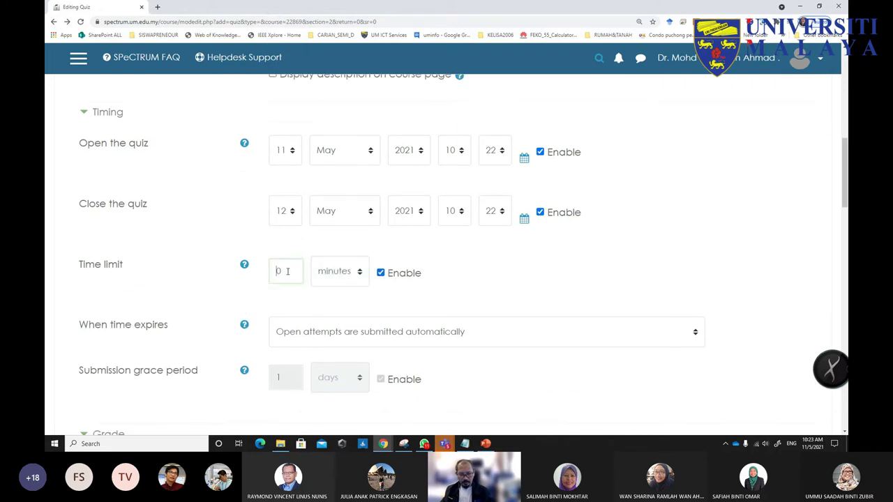
{"action": "left_click", "coordinate": [340, 271]}
{"action": "left_click", "coordinate": [321, 313]}
{"action": "left_click_drag", "start_coordinate": [285, 271], "coordinate": [272, 271]}
{"action": "type", "text": "2"}
{"action": "left_click", "coordinate": [262, 291]}
- Keep the remaining grade, layout and behaviour settings, and save the quiz, returning to the course
{"action": "scroll", "coordinate": [286, 303], "scroll_direction": "down", "scroll_amount": 5}
{"action": "scroll", "coordinate": [285, 305], "scroll_direction": "down", "scroll_amount": 2}
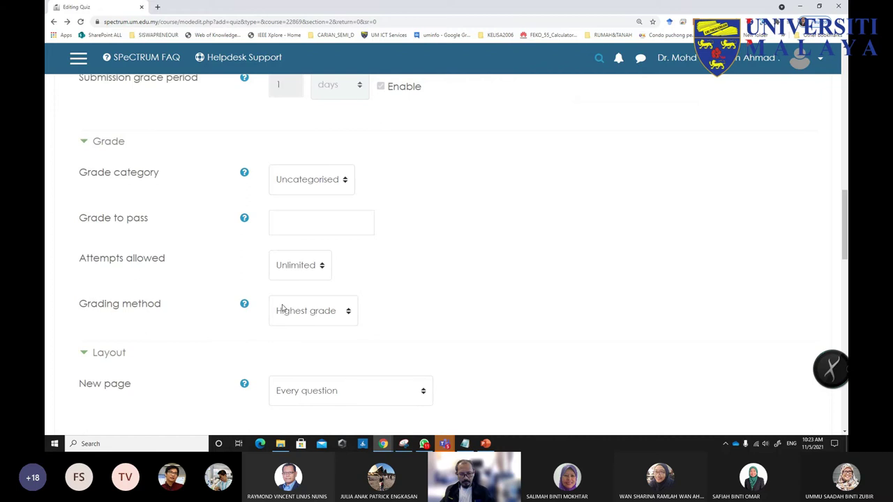
{"action": "scroll", "coordinate": [228, 319], "scroll_direction": "down", "scroll_amount": 15}
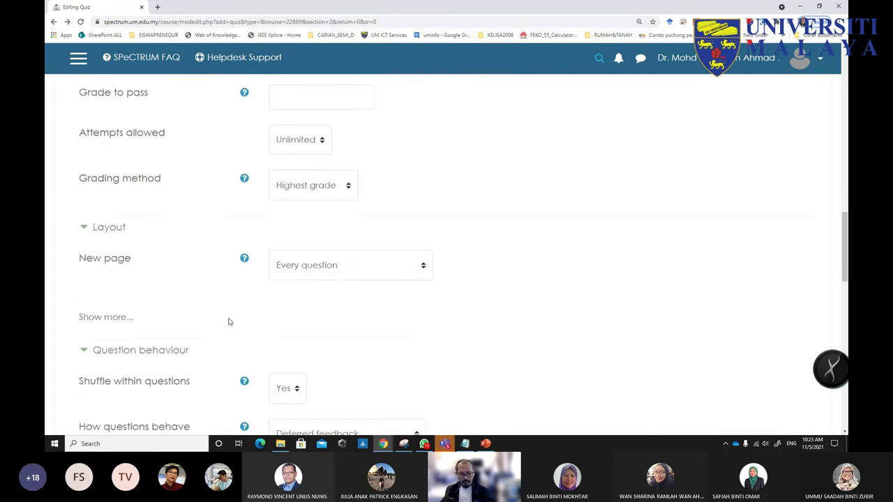
{"action": "scroll", "coordinate": [314, 328], "scroll_direction": "down", "scroll_amount": 3}
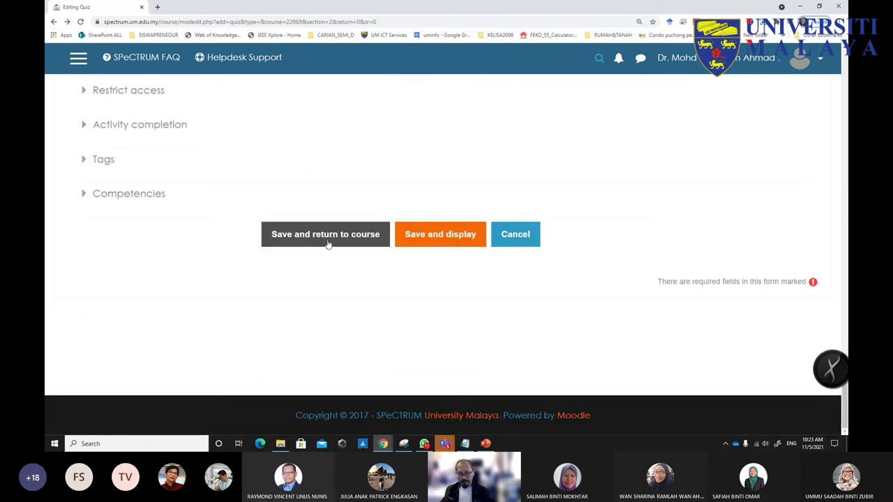
{"action": "left_click", "coordinate": [330, 241]}
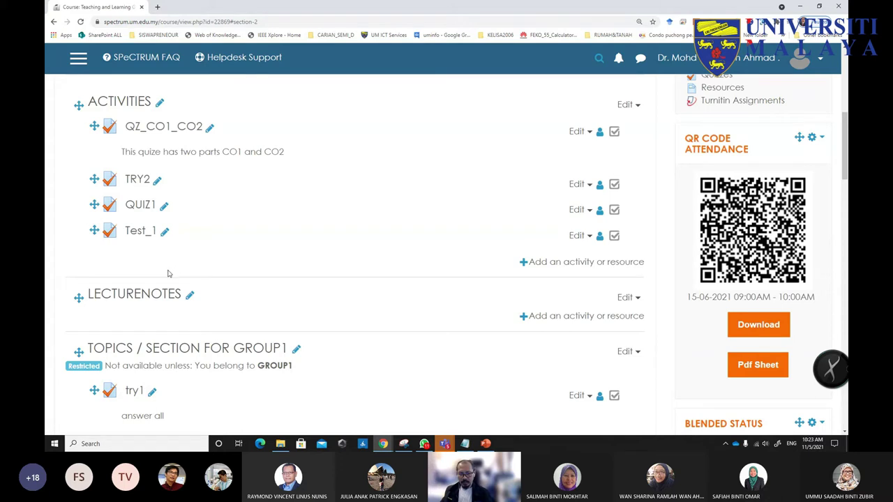
- Open the Test_1 quiz from the ACTIVITIES section and go to its question editing page
{"action": "left_click", "coordinate": [137, 233]}
{"action": "scroll", "coordinate": [295, 310], "scroll_direction": "down", "scroll_amount": 2}
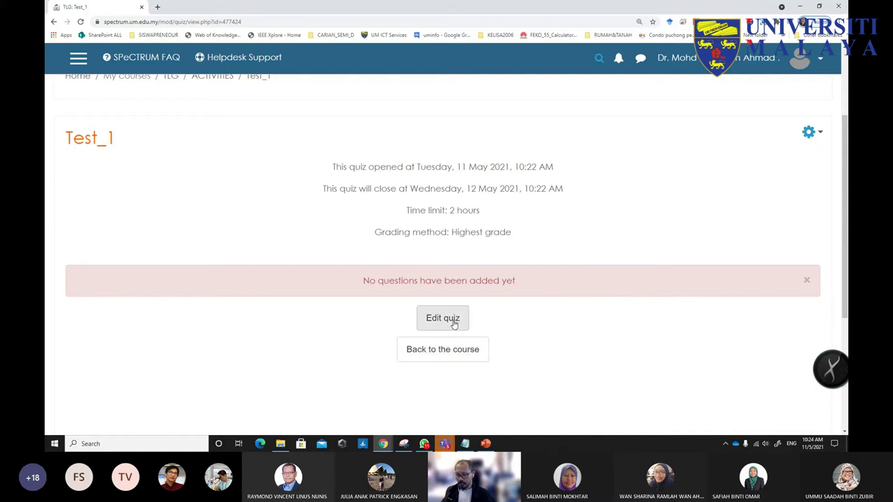
{"action": "left_click", "coordinate": [814, 134]}
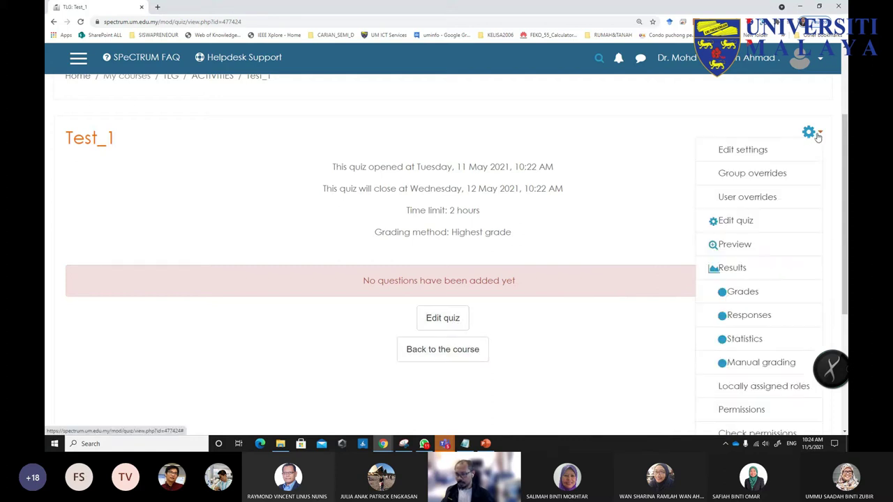
{"action": "left_click", "coordinate": [736, 221]}
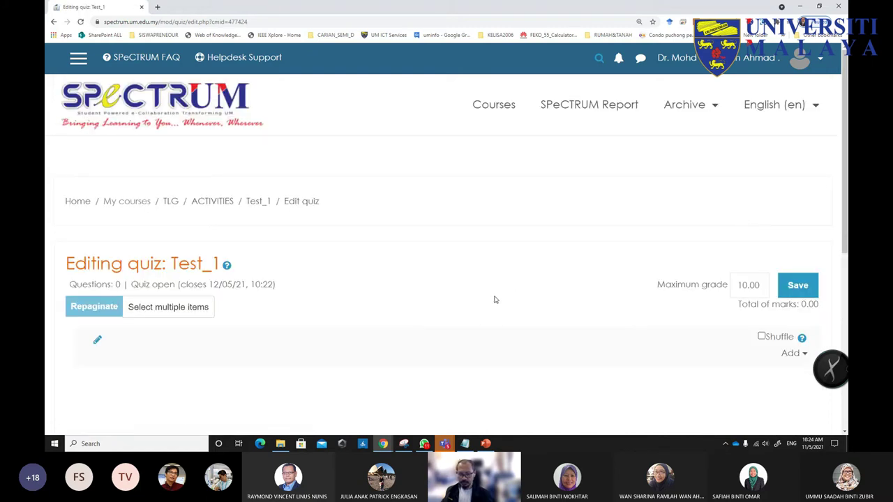
{"action": "scroll", "coordinate": [492, 294], "scroll_direction": "down", "scroll_amount": 1}
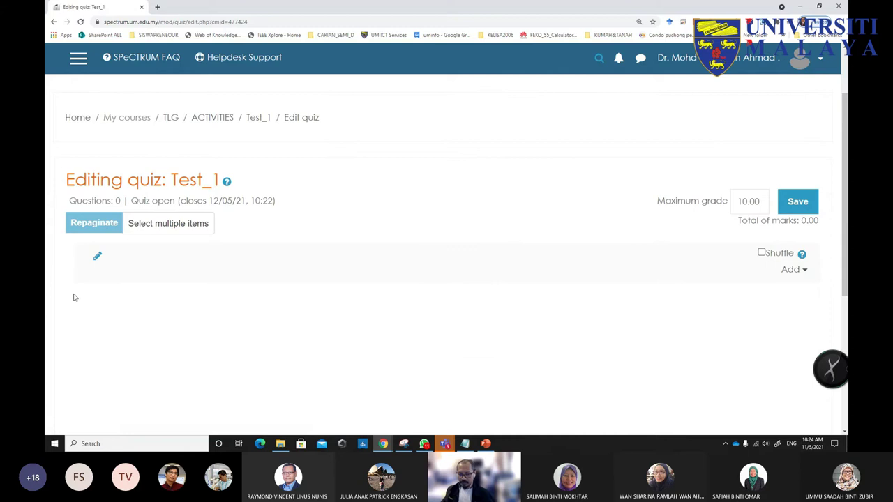
{"action": "scroll", "coordinate": [332, 311], "scroll_direction": "down", "scroll_amount": 1}
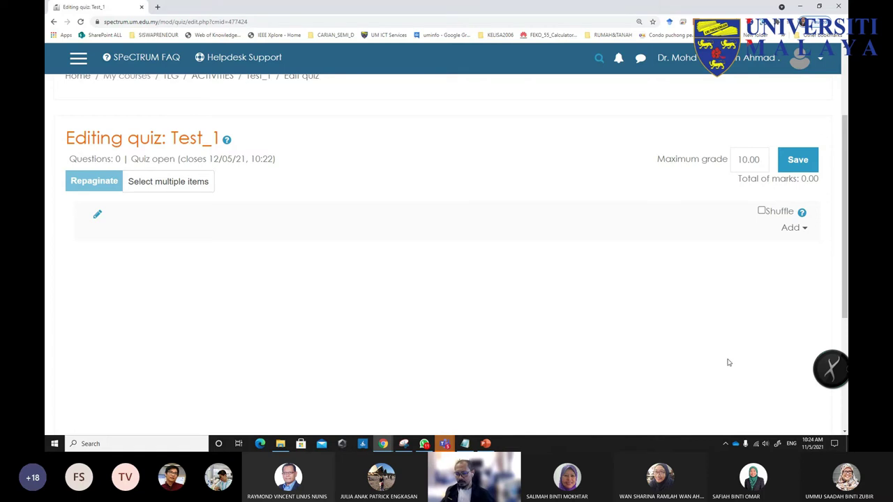
{"action": "scroll", "coordinate": [583, 364], "scroll_direction": "up", "scroll_amount": 1}
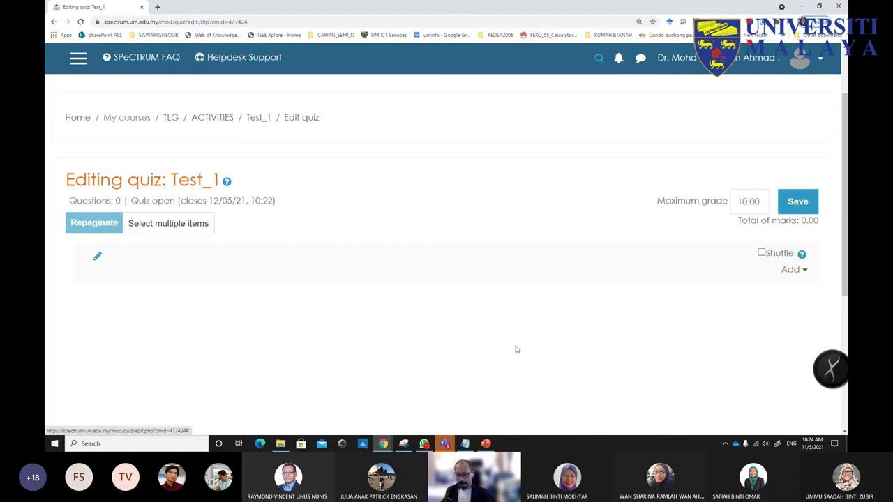
{"action": "scroll", "coordinate": [530, 349], "scroll_direction": "down", "scroll_amount": 1}
- Add a new question of the Multiple choice type to the Test_1 quiz
{"action": "left_click", "coordinate": [804, 227]}
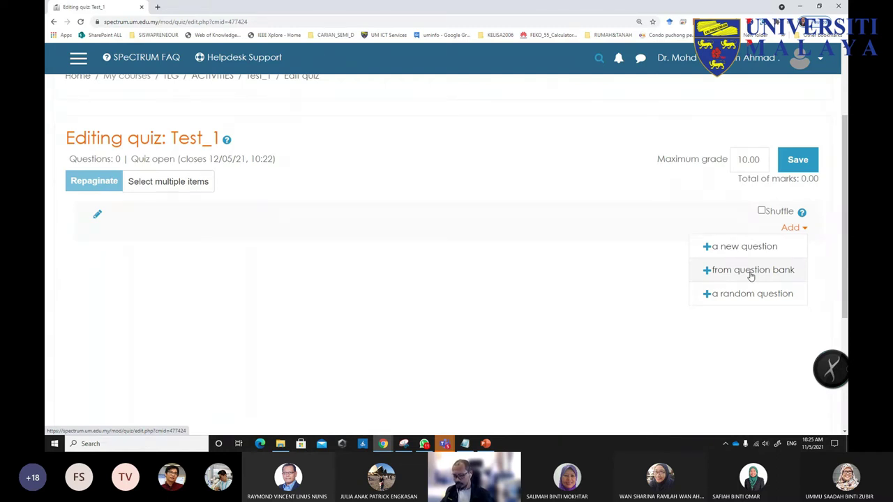
{"action": "left_click", "coordinate": [709, 250]}
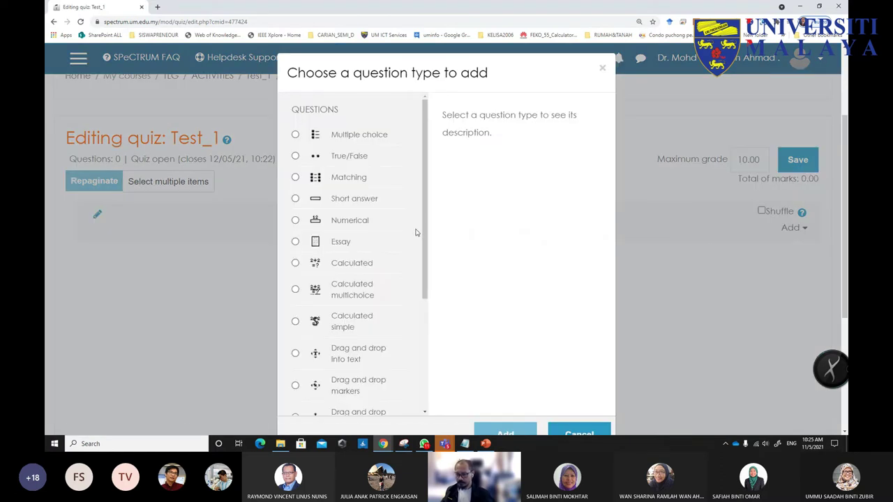
{"action": "left_click_drag", "start_coordinate": [425, 211], "coordinate": [428, 191]}
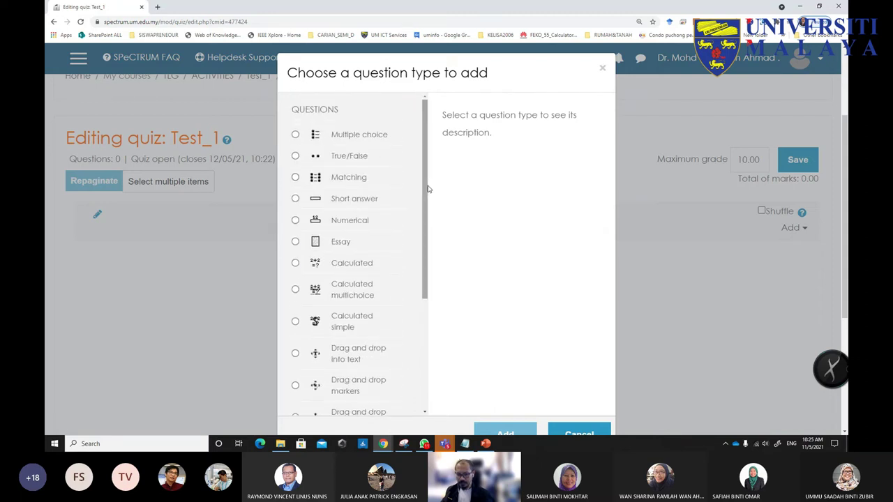
{"action": "left_click", "coordinate": [296, 135]}
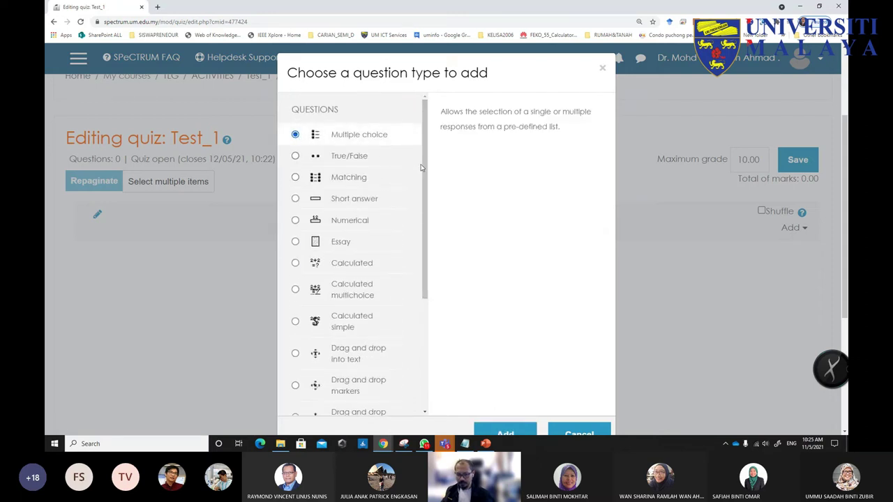
{"action": "scroll", "coordinate": [508, 293], "scroll_direction": "down", "scroll_amount": 2}
{"action": "left_click", "coordinate": [505, 352]}
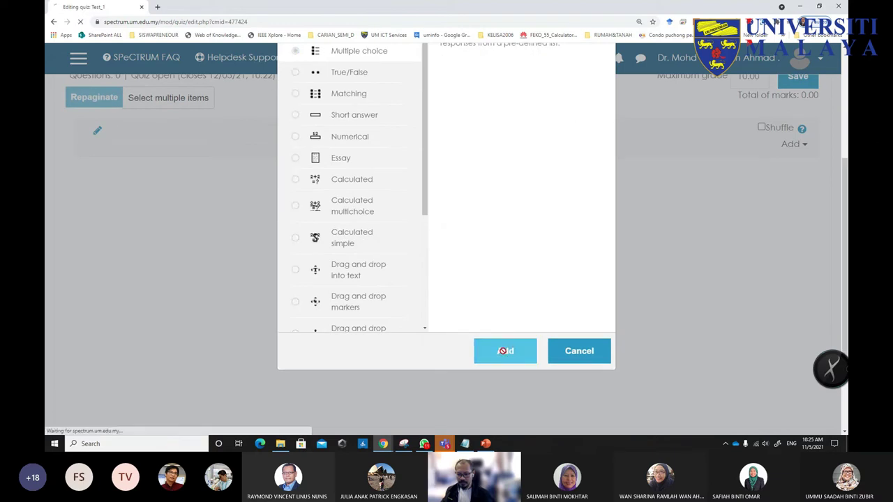
- Name the multiple choice question QuestionTest1
{"action": "scroll", "coordinate": [488, 336], "scroll_direction": "down", "scroll_amount": 3}
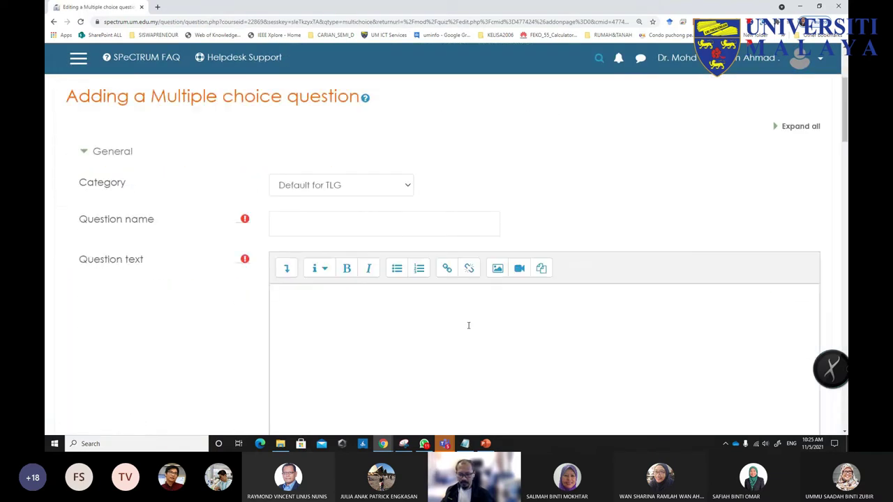
{"action": "left_click", "coordinate": [346, 223]}
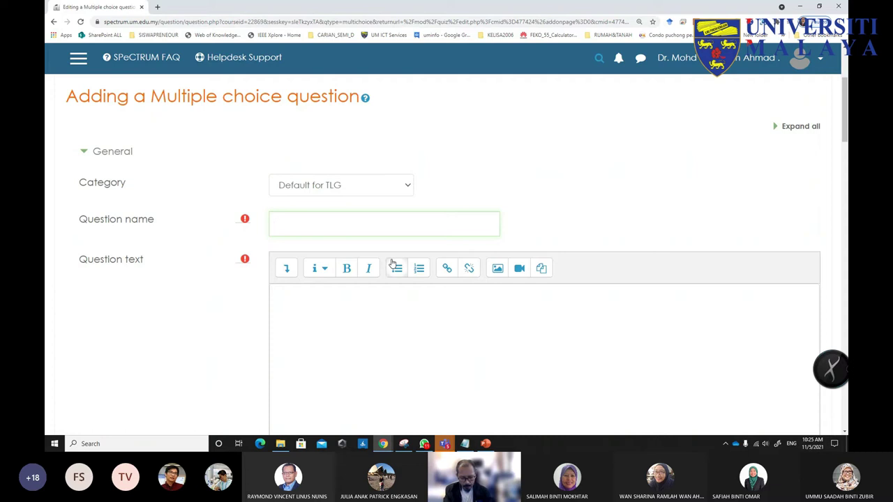
{"action": "type", "text": "Test1"}
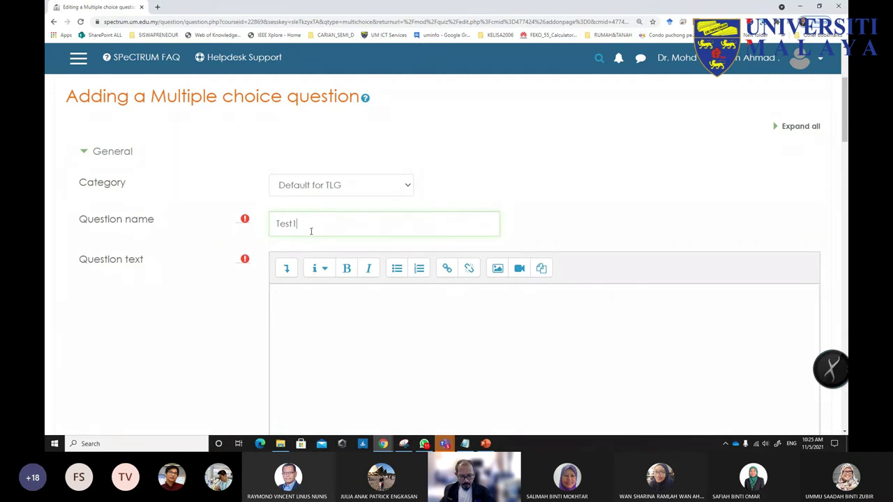
{"action": "left_click", "coordinate": [277, 223]}
{"action": "type", "text": "Quest"}
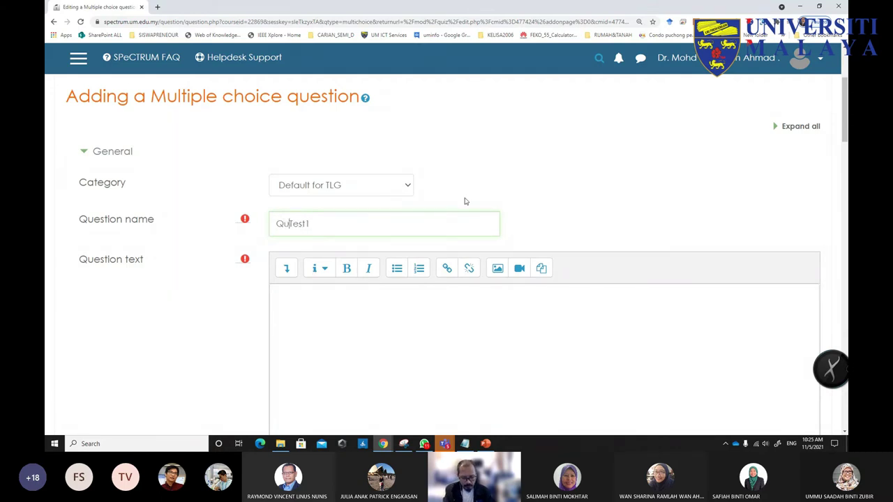
{"action": "type", "text": "ion"}
- Enter "The question..." as the question text
{"action": "left_click", "coordinate": [439, 328]}
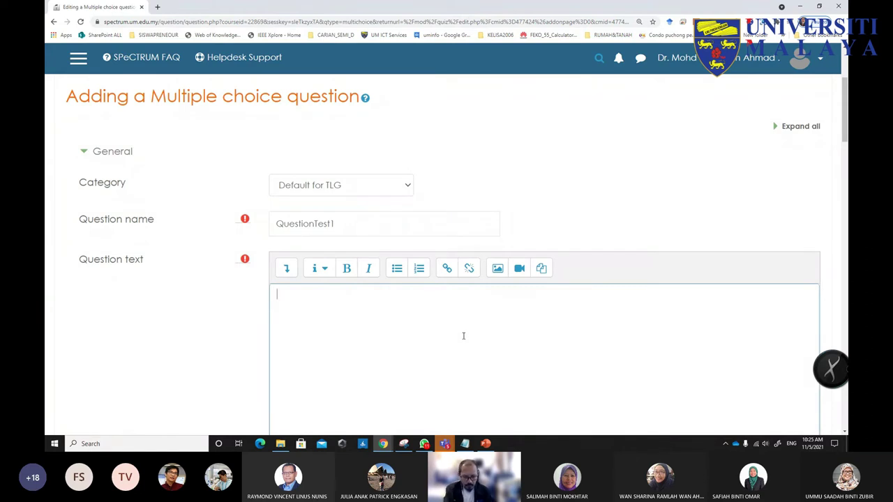
{"action": "type", "text": "The question"}
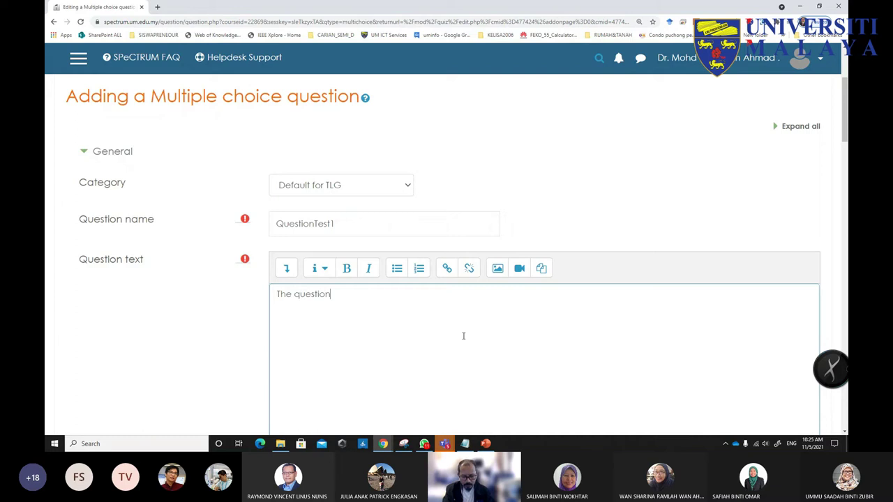
{"action": "type", "text": "..."}
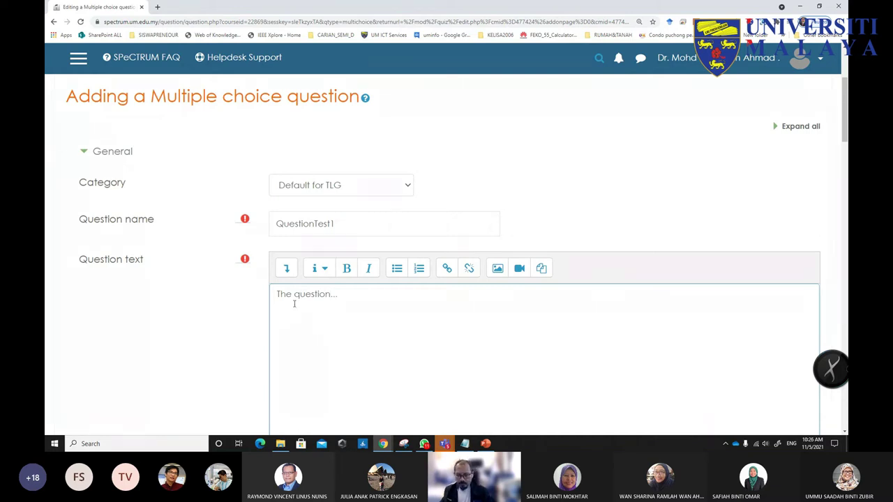
- Examine the default mark, the single or multiple answer setting, choice shuffling and the available choice numbering styles
{"action": "scroll", "coordinate": [310, 314], "scroll_direction": "down", "scroll_amount": 2}
{"action": "scroll", "coordinate": [316, 316], "scroll_direction": "down", "scroll_amount": 3}
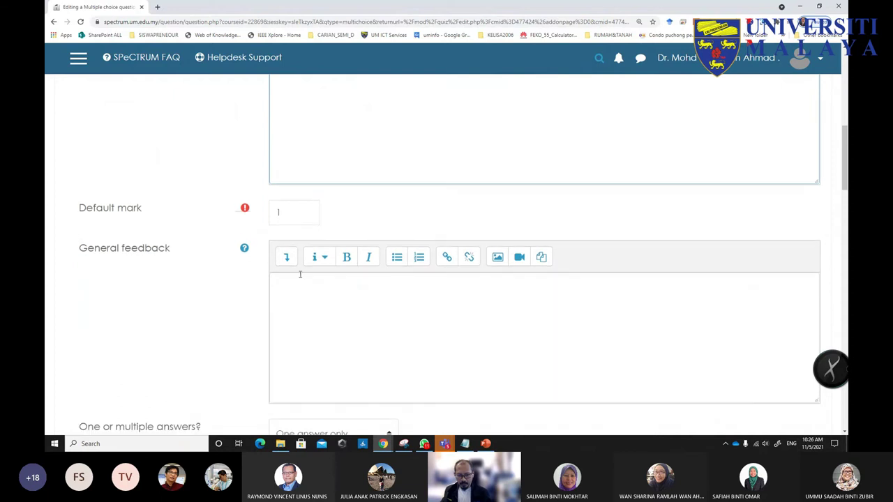
{"action": "left_click", "coordinate": [287, 212]}
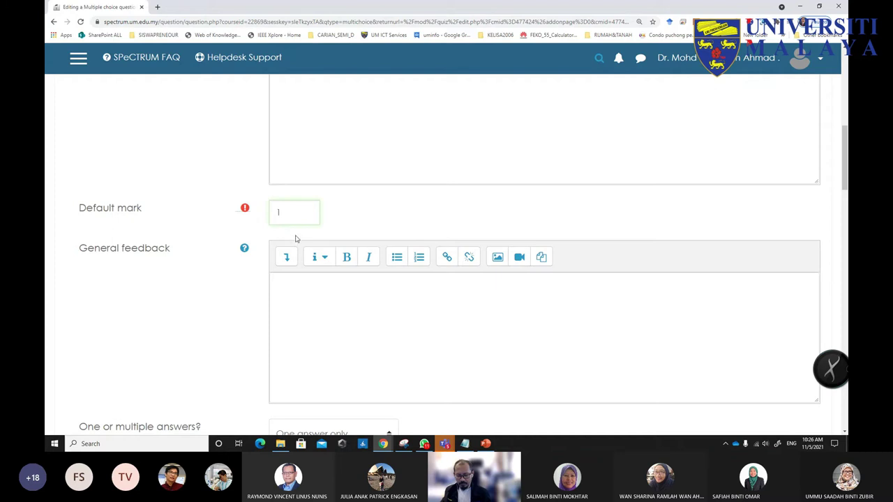
{"action": "scroll", "coordinate": [307, 299], "scroll_direction": "down", "scroll_amount": 3}
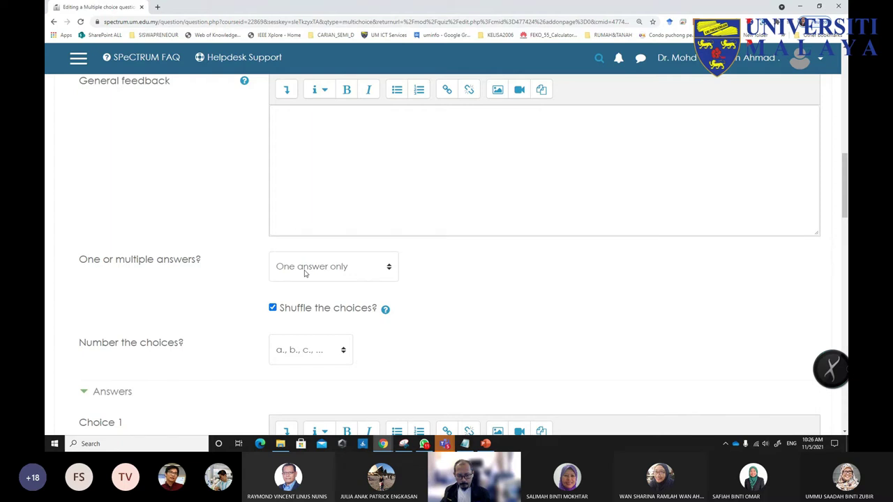
{"action": "scroll", "coordinate": [426, 299], "scroll_direction": "down", "scroll_amount": 1}
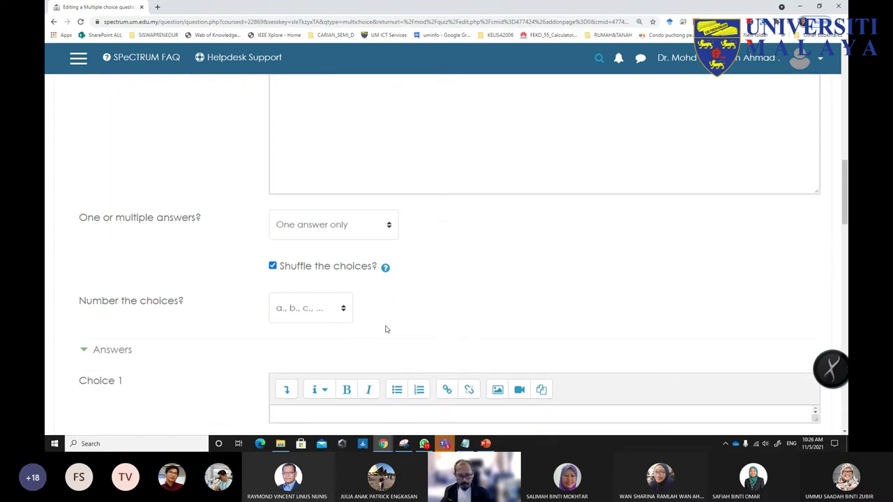
{"action": "scroll", "coordinate": [387, 329], "scroll_direction": "down", "scroll_amount": 2}
{"action": "left_click", "coordinate": [350, 334]}
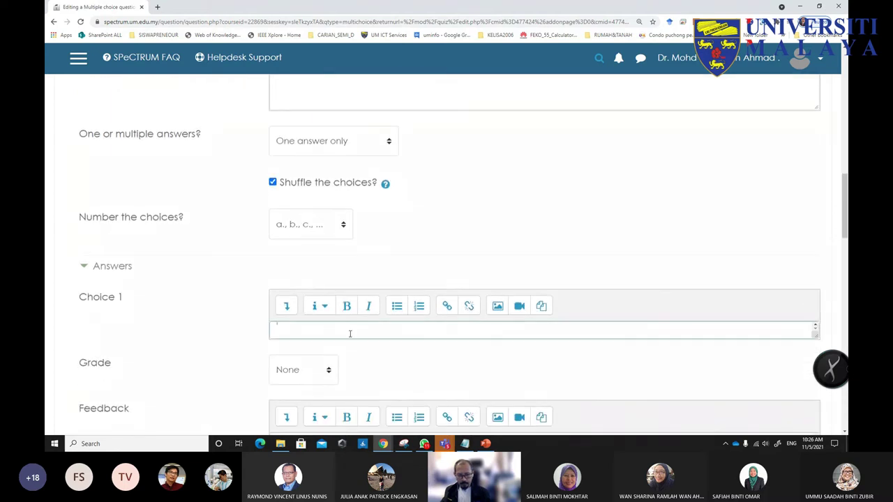
{"action": "scroll", "coordinate": [342, 346], "scroll_direction": "down", "scroll_amount": 2}
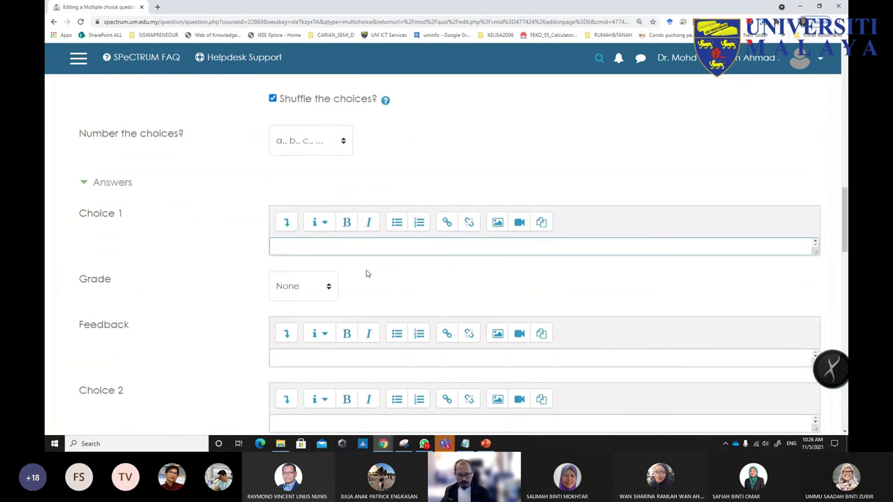
{"action": "scroll", "coordinate": [367, 273], "scroll_direction": "down", "scroll_amount": 3}
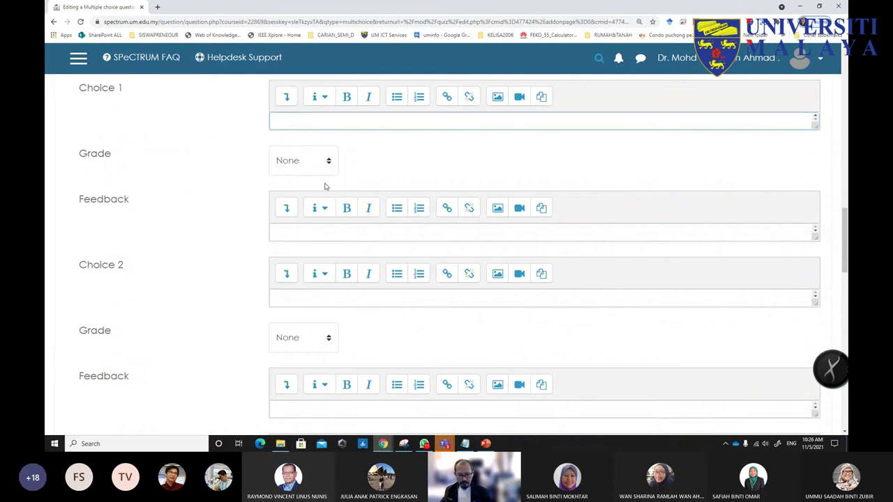
{"action": "scroll", "coordinate": [325, 187], "scroll_direction": "up", "scroll_amount": 5}
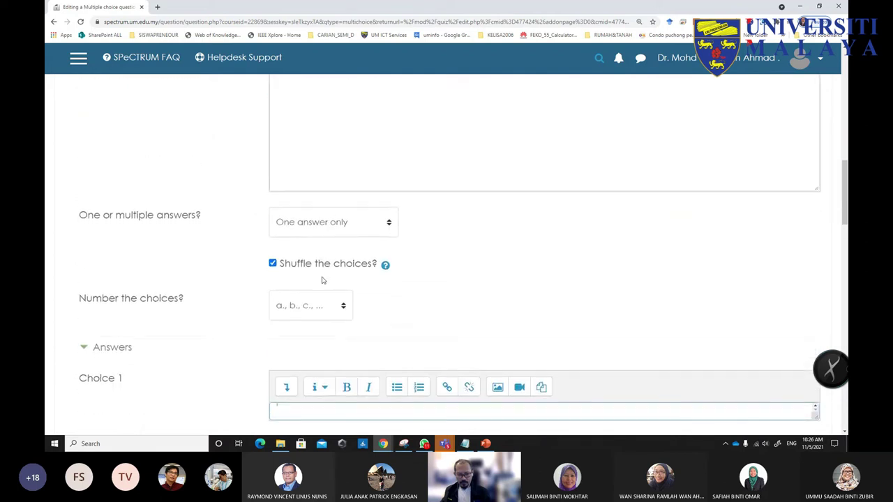
{"action": "scroll", "coordinate": [323, 280], "scroll_direction": "down", "scroll_amount": 1}
{"action": "left_click", "coordinate": [312, 270]}
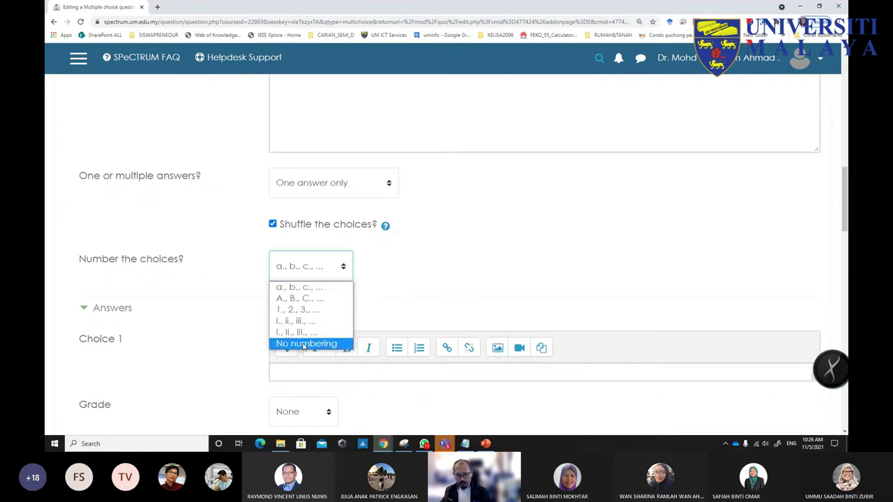
{"action": "left_click", "coordinate": [408, 255]}
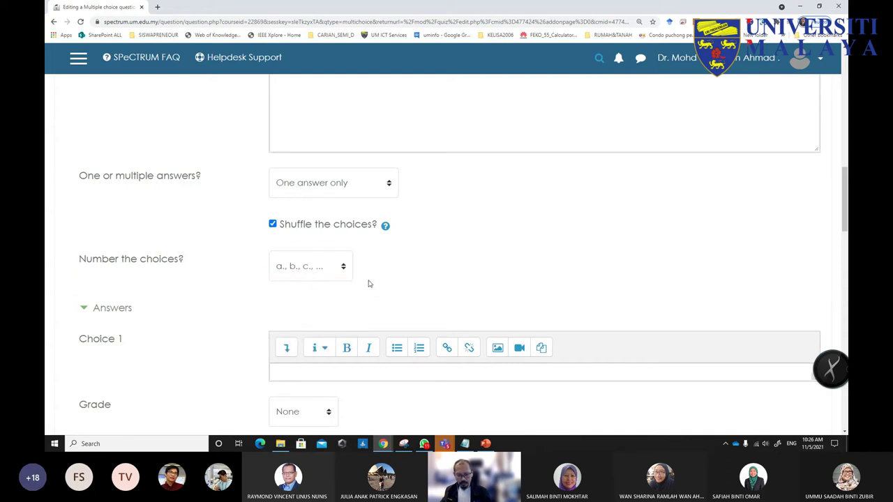
- Enter "Choice1" as the text of the first answer choice
{"action": "scroll", "coordinate": [383, 283], "scroll_direction": "down", "scroll_amount": 3}
{"action": "left_click", "coordinate": [310, 248]}
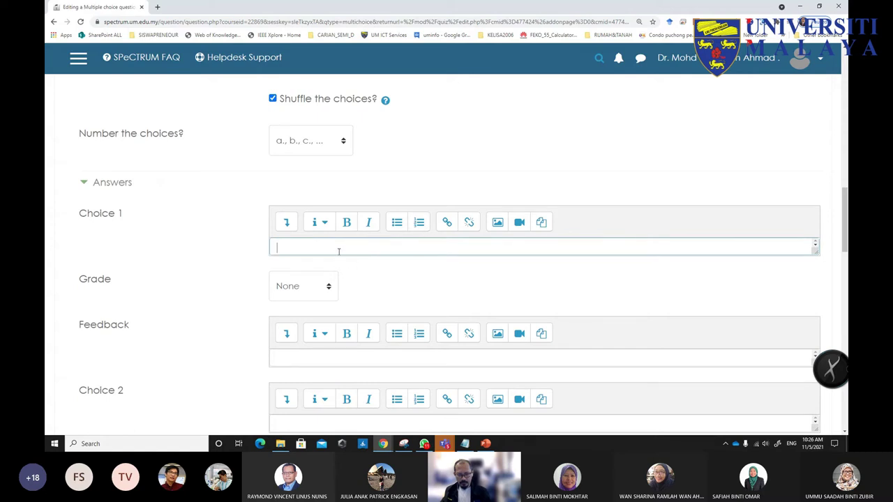
{"action": "type", "text": "Choice1"}
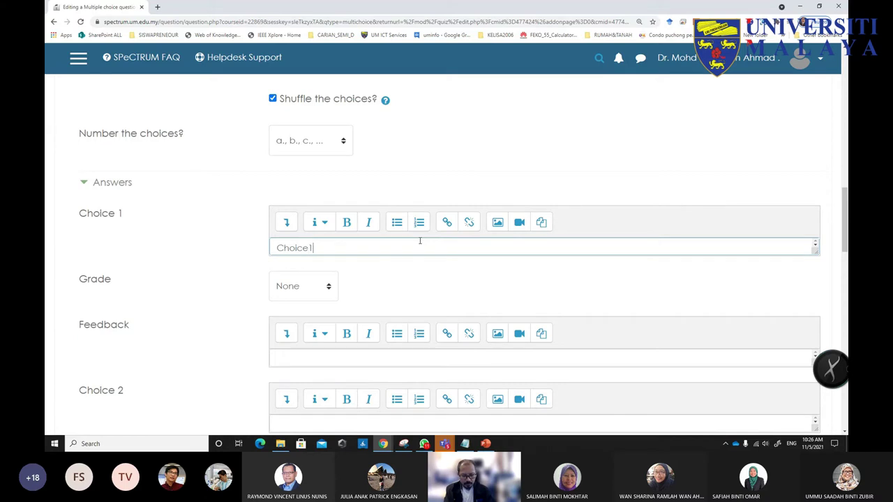
- Copy the first choice's text into the second answer choice and change it to "Choice2"
{"action": "left_click_drag", "start_coordinate": [371, 247], "coordinate": [249, 251]}
{"action": "key", "text": "ctrl+c"}
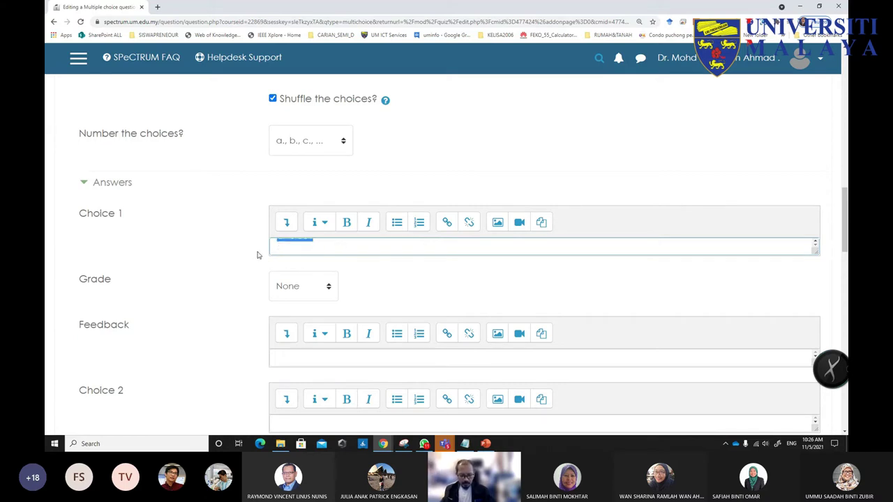
{"action": "scroll", "coordinate": [286, 283], "scroll_direction": "down", "scroll_amount": 2}
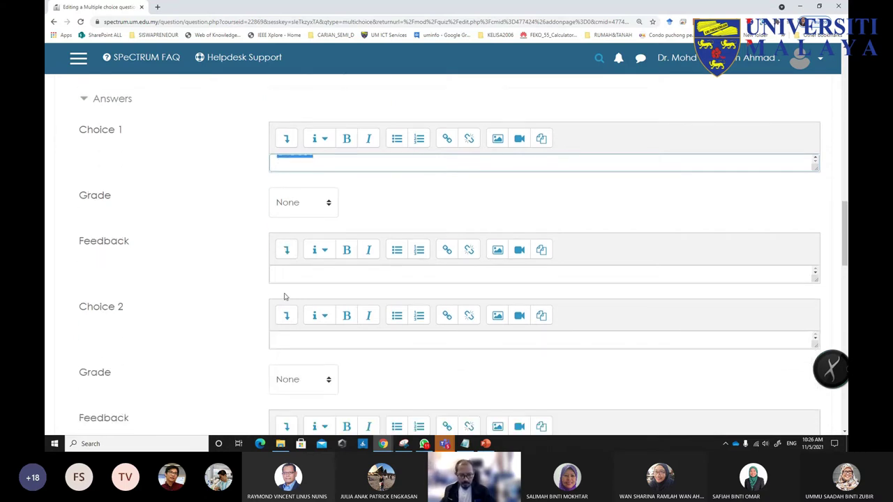
{"action": "left_click", "coordinate": [281, 338]}
{"action": "key", "text": "ctrl+v"}
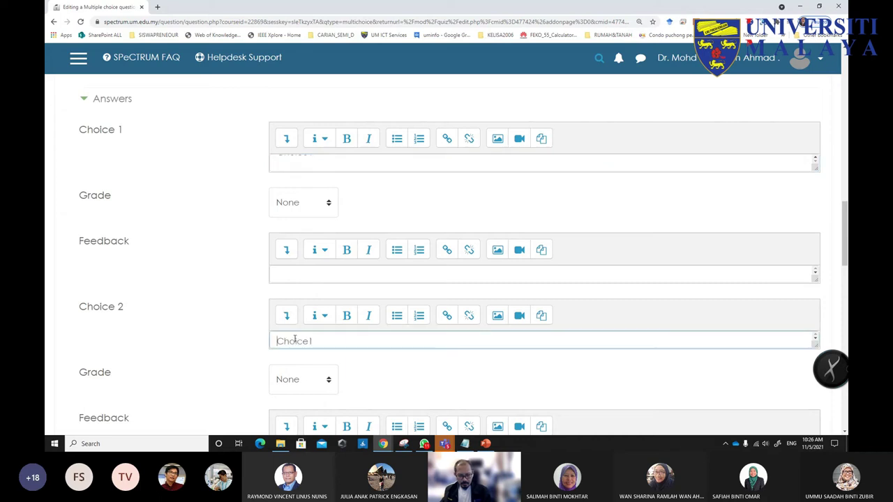
{"action": "left_click_drag", "start_coordinate": [314, 340], "coordinate": [309, 340]}
{"action": "type", "text": "2"}
{"action": "key", "text": "Return"}
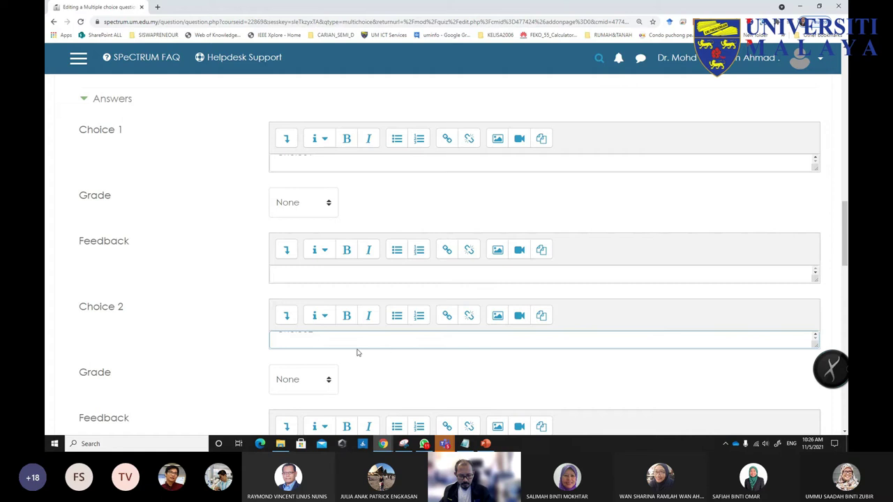
- Paste the copied choice text into the third answer choice and change it to "Choice3"
{"action": "scroll", "coordinate": [439, 360], "scroll_direction": "down", "scroll_amount": 1}
{"action": "scroll", "coordinate": [319, 368], "scroll_direction": "down", "scroll_amount": 2}
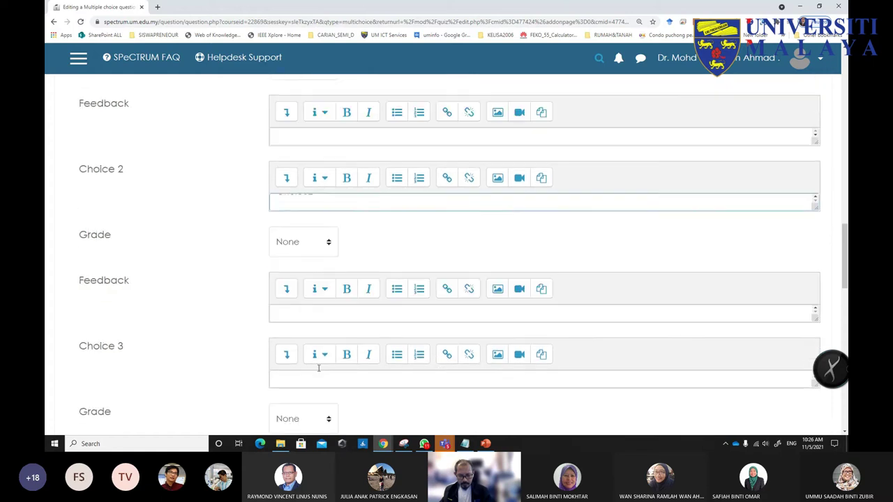
{"action": "left_click", "coordinate": [325, 309]}
{"action": "key", "text": "ctrl+v"}
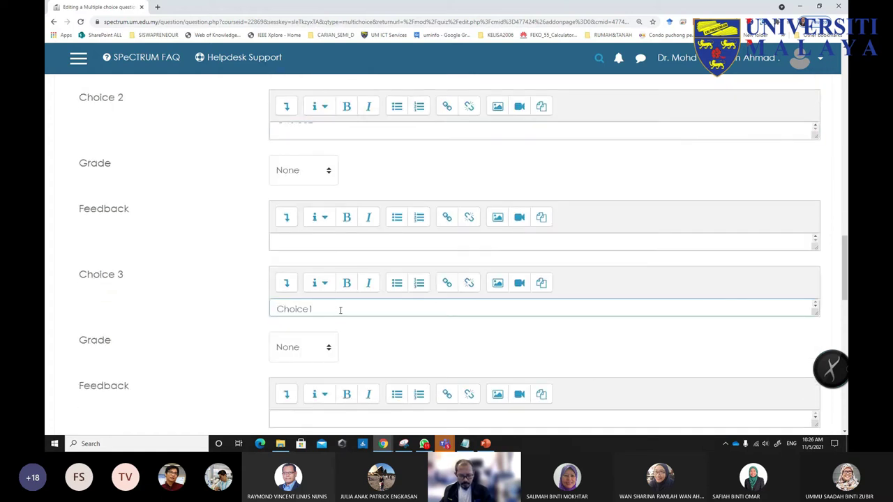
{"action": "key", "text": "BackSpace"}
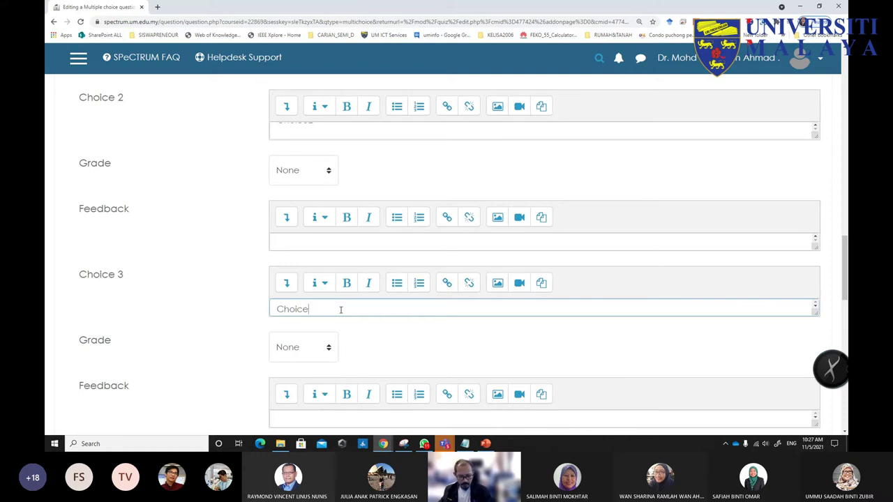
{"action": "type", "text": "3"}
- Paste the copied choice text into the fourth answer choice and change it to "Choice4"
{"action": "scroll", "coordinate": [353, 323], "scroll_direction": "down", "scroll_amount": 3}
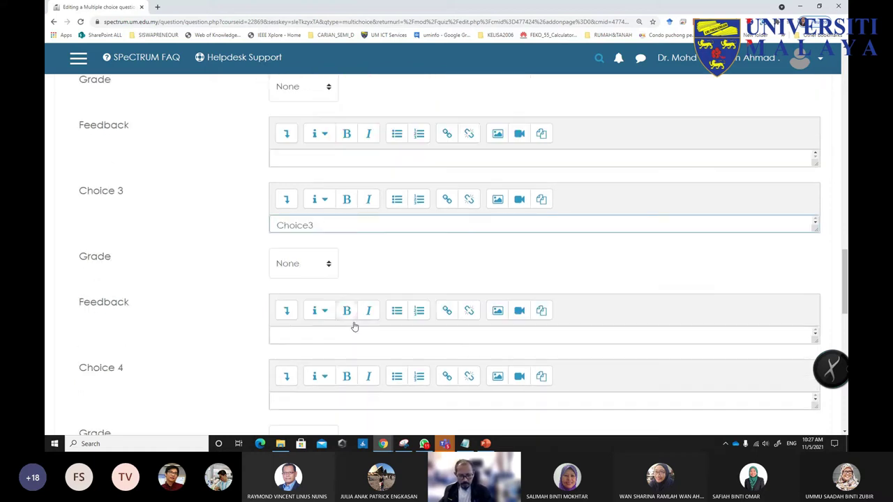
{"action": "left_click", "coordinate": [314, 356]}
{"action": "key", "text": "ctrl+v"}
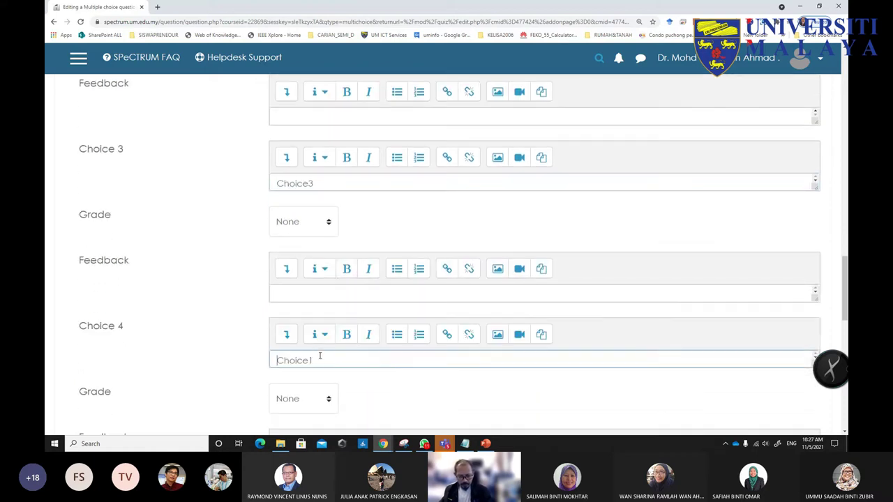
{"action": "key", "text": "BackSpace"}
{"action": "type", "text": "4"}
{"action": "key", "text": "Return"}
{"action": "scroll", "coordinate": [365, 362], "scroll_direction": "down", "scroll_amount": 2}
{"action": "scroll", "coordinate": [365, 361], "scroll_direction": "down", "scroll_amount": 1}
{"action": "scroll", "coordinate": [367, 361], "scroll_direction": "up", "scroll_amount": 3}
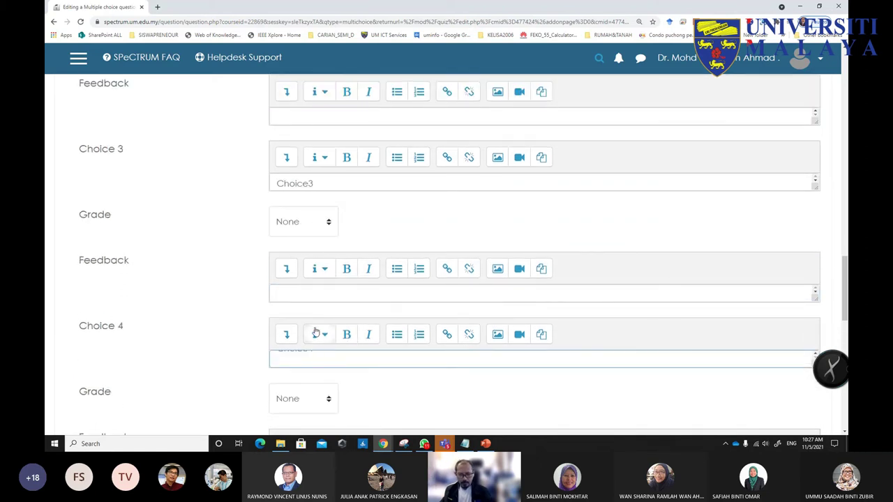
{"action": "scroll", "coordinate": [320, 276], "scroll_direction": "up", "scroll_amount": 3}
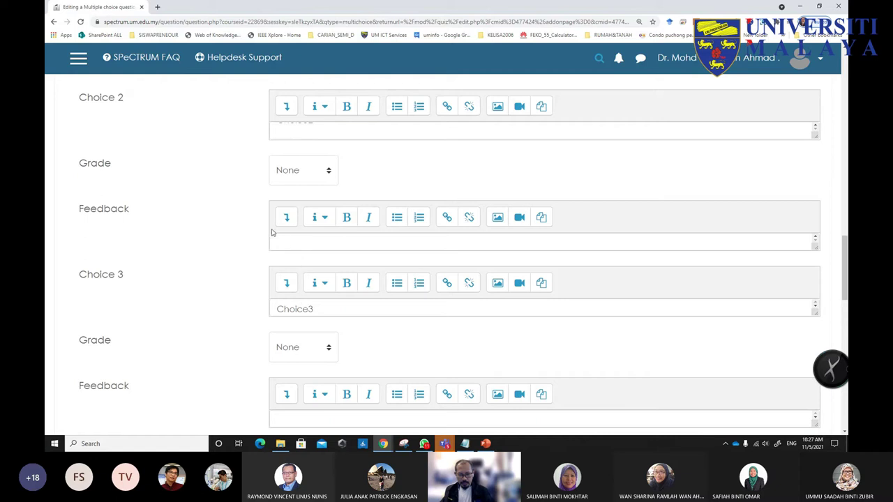
- Set the grade of Choice 1 to 100% so it counts as the correct answer
{"action": "scroll", "coordinate": [272, 233], "scroll_direction": "up", "scroll_amount": 4}
{"action": "scroll", "coordinate": [272, 233], "scroll_direction": "up", "scroll_amount": 2}
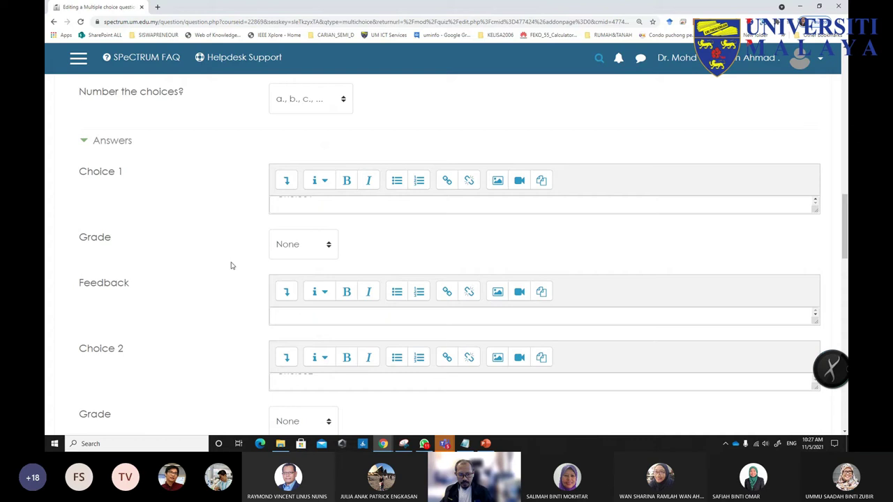
{"action": "left_click", "coordinate": [299, 254]}
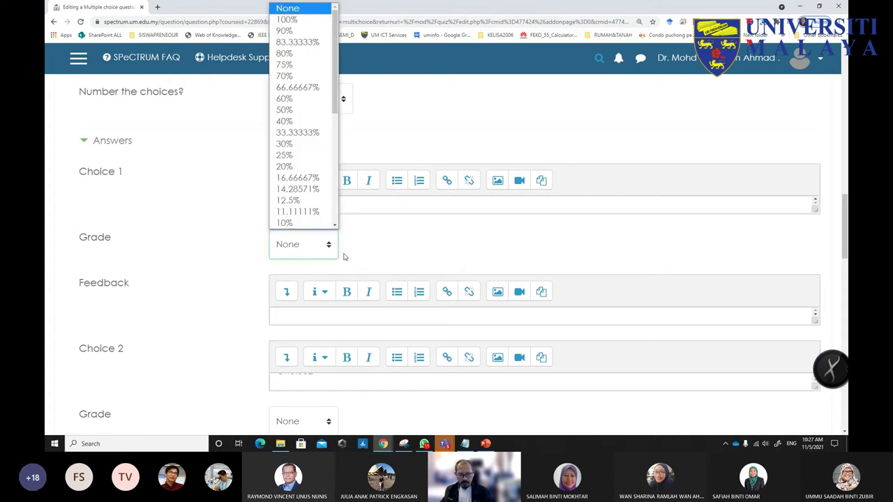
{"action": "left_click", "coordinate": [387, 258]}
{"action": "left_click", "coordinate": [346, 205]}
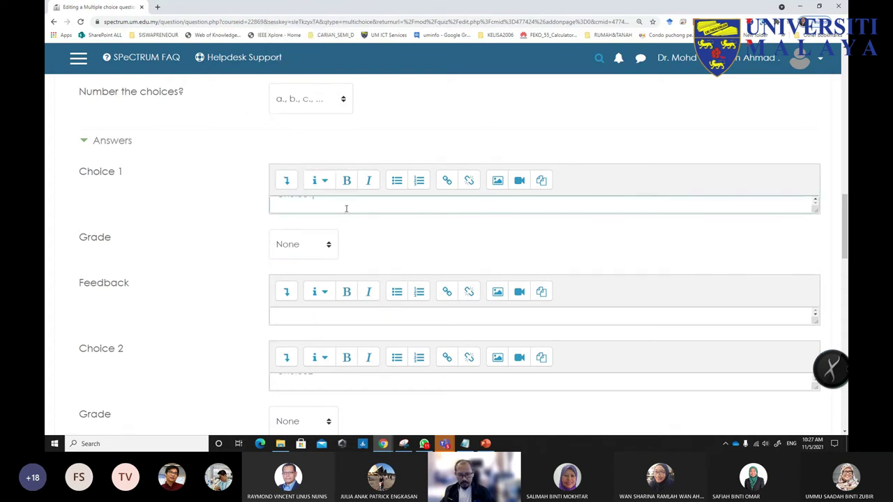
{"action": "left_click", "coordinate": [293, 248]}
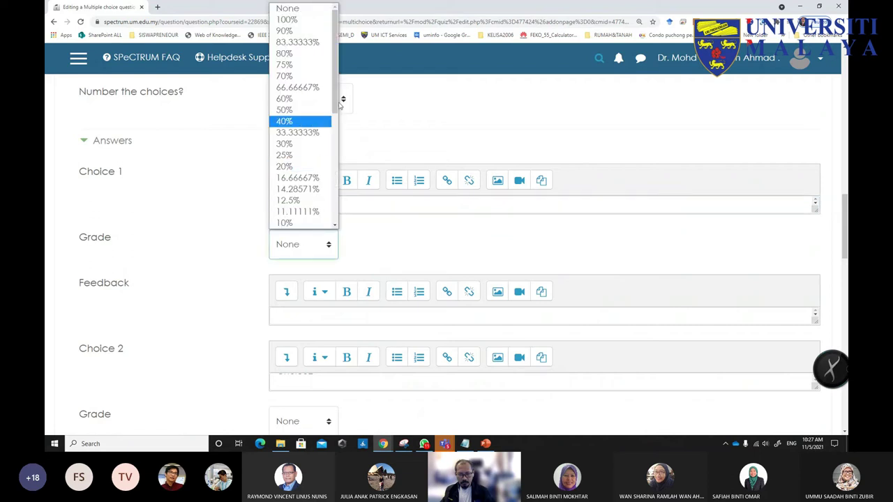
{"action": "left_click", "coordinate": [287, 19]}
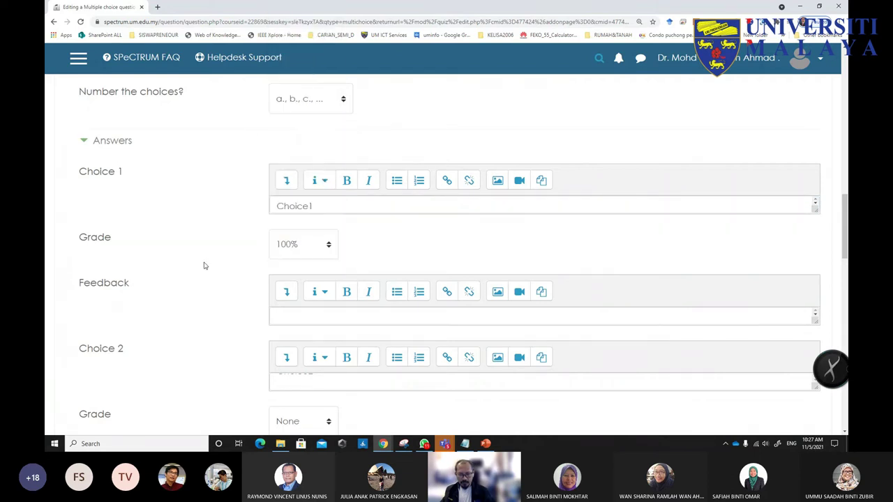
- Check the grade settings of the remaining answer choices, down to the blank fifth choice
{"action": "scroll", "coordinate": [203, 272], "scroll_direction": "down", "scroll_amount": 1}
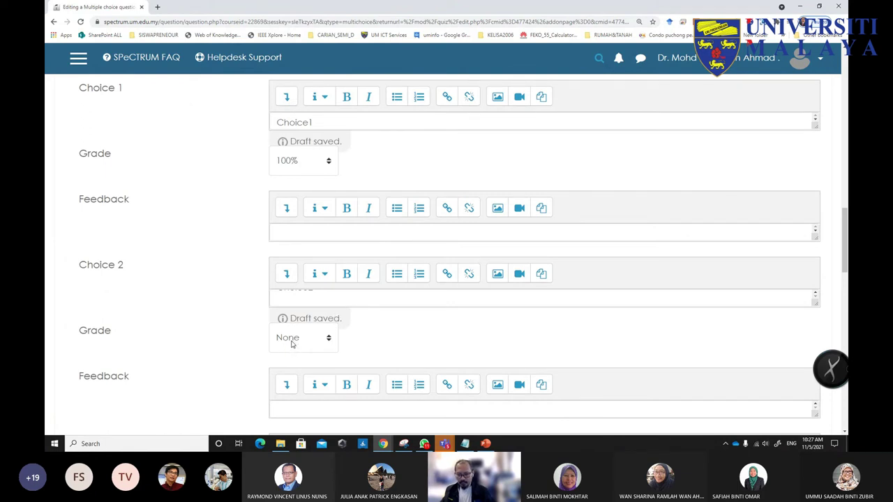
{"action": "left_click", "coordinate": [292, 341]}
{"action": "left_click", "coordinate": [160, 364]}
{"action": "scroll", "coordinate": [166, 358], "scroll_direction": "up", "scroll_amount": 1}
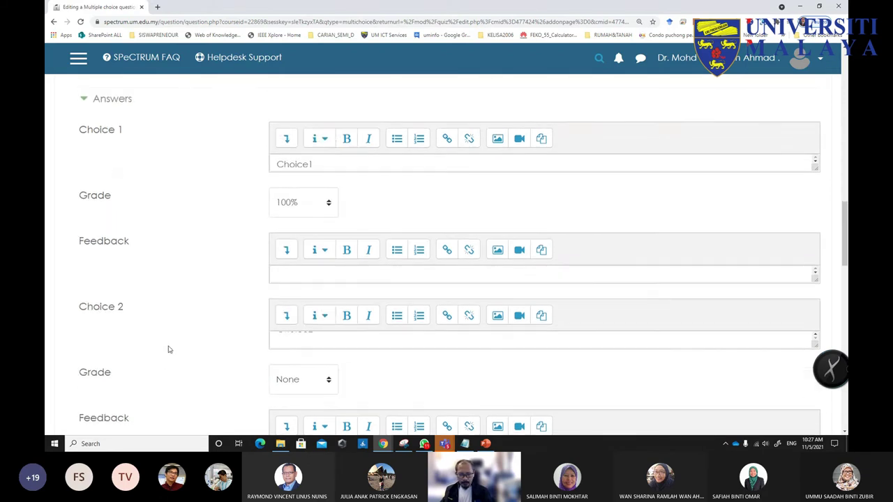
{"action": "scroll", "coordinate": [168, 348], "scroll_direction": "down", "scroll_amount": 10}
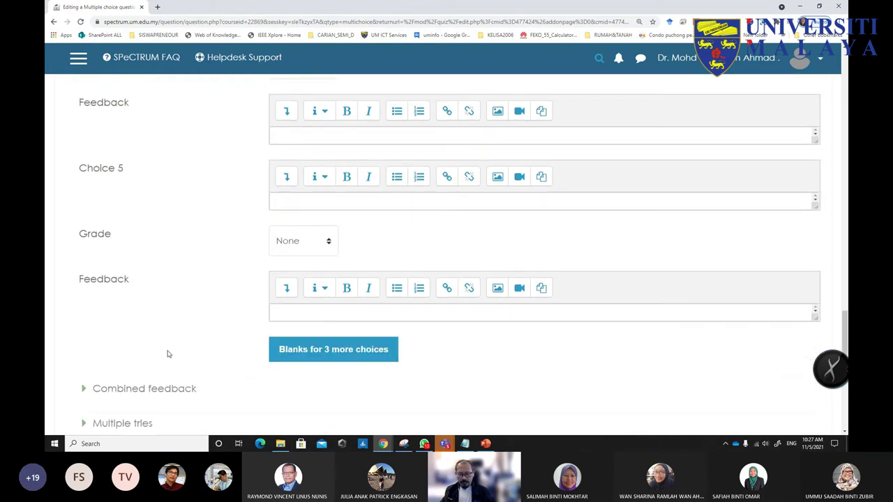
{"action": "scroll", "coordinate": [167, 354], "scroll_direction": "up", "scroll_amount": 3}
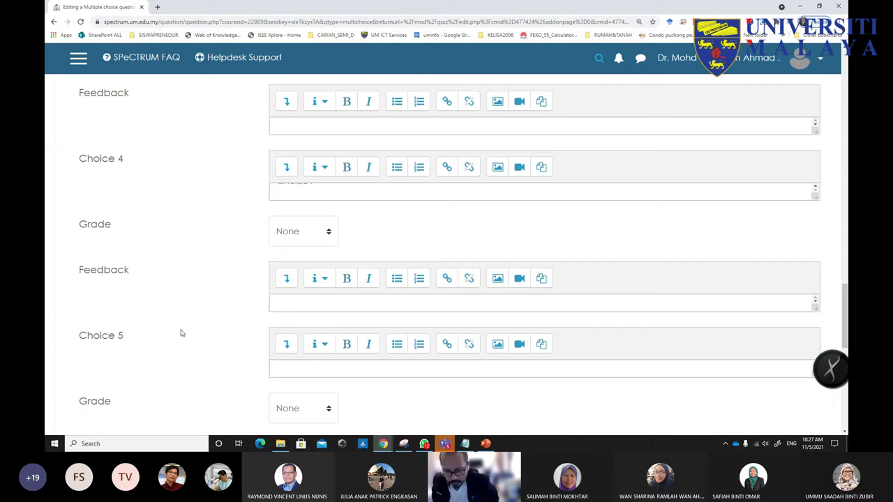
{"action": "scroll", "coordinate": [219, 318], "scroll_direction": "up", "scroll_amount": 1}
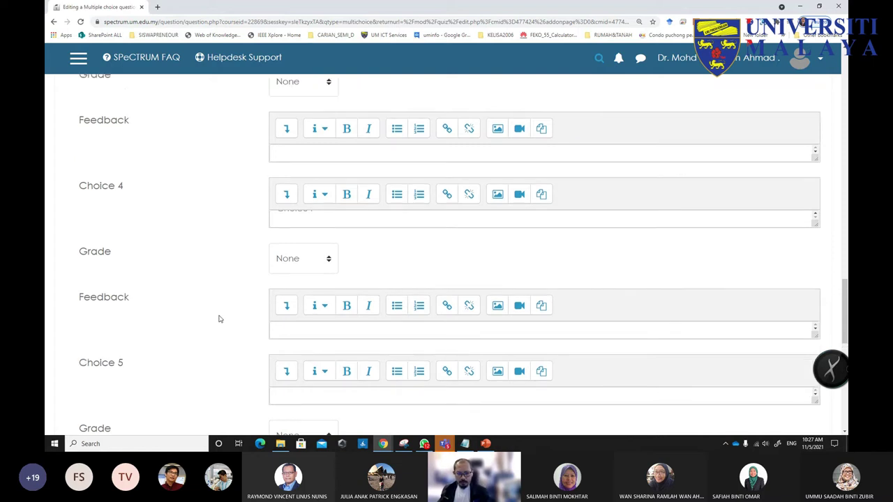
- Enter "This is the correct answer.." as the feedback for Choice 1
{"action": "scroll", "coordinate": [219, 318], "scroll_direction": "up", "scroll_amount": 3}
{"action": "scroll", "coordinate": [220, 324], "scroll_direction": "up", "scroll_amount": 3}
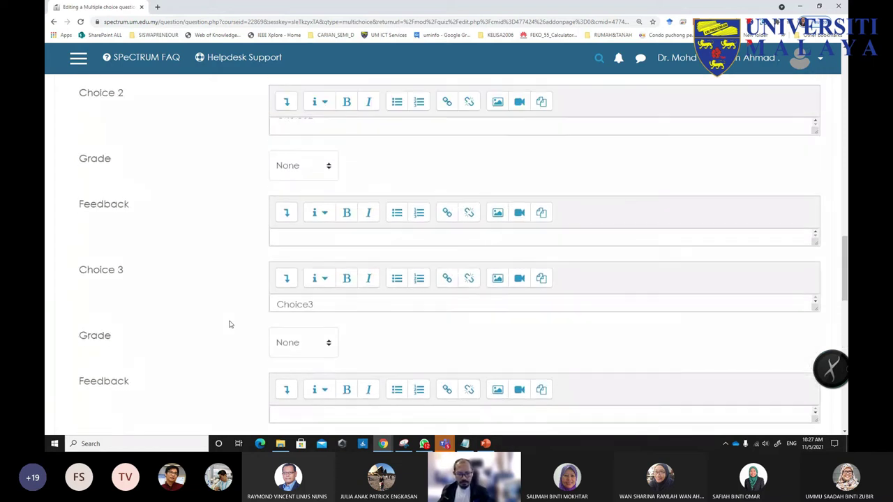
{"action": "scroll", "coordinate": [300, 286], "scroll_direction": "up", "scroll_amount": 3}
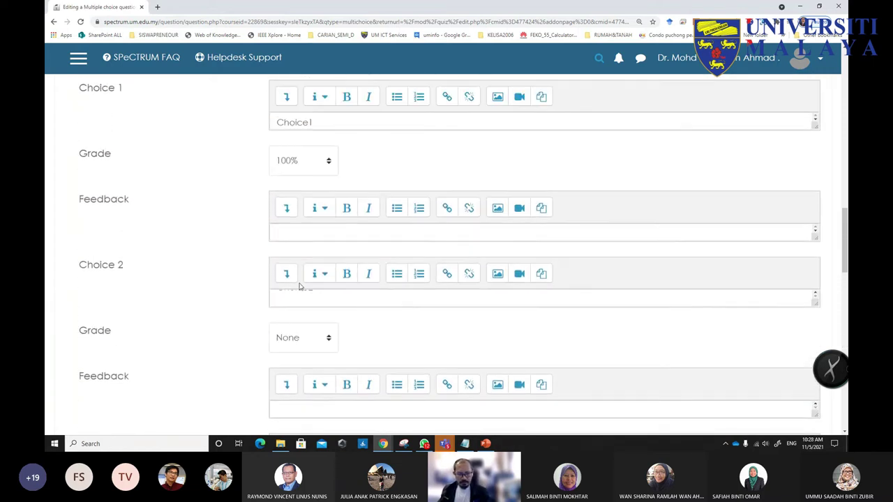
{"action": "scroll", "coordinate": [291, 244], "scroll_direction": "up", "scroll_amount": 3}
{"action": "left_click", "coordinate": [294, 318]}
{"action": "type", "text": "This is t"}
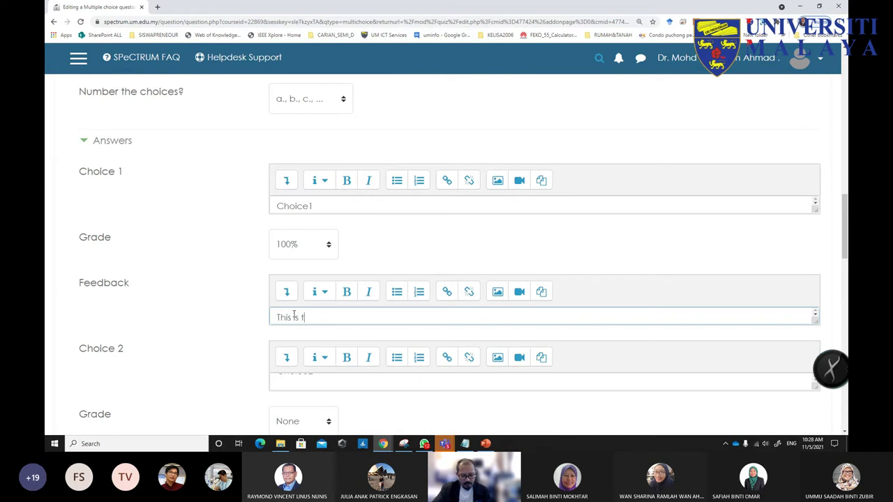
{"action": "type", "text": "he correct"}
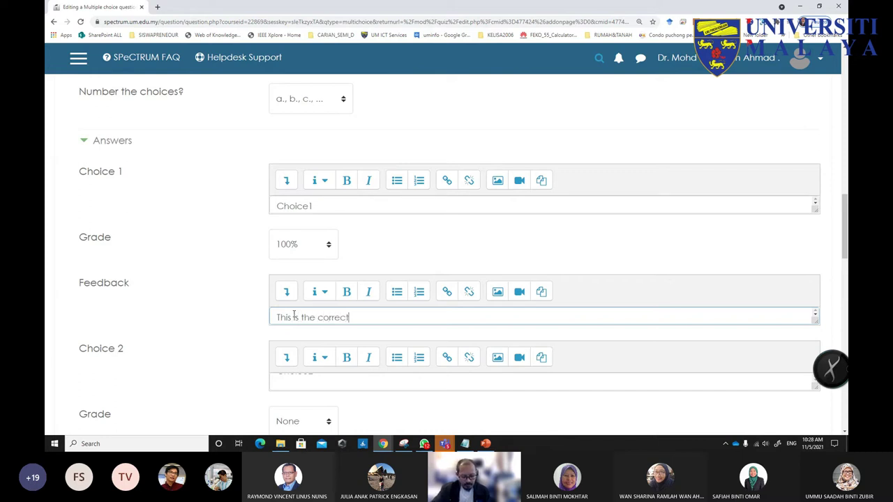
{"action": "type", "text": " answer.."}
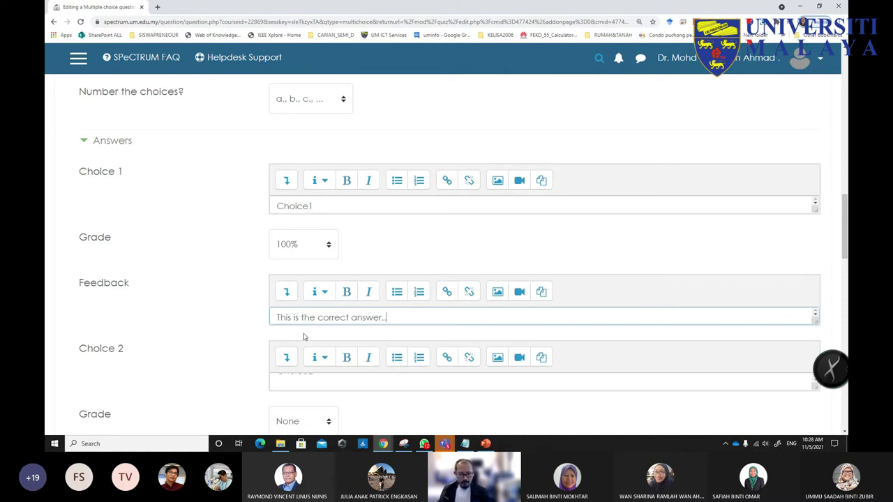
- Review the question form's remaining choices, closing sections, completed answers and choice-shuffling option
{"action": "scroll", "coordinate": [301, 335], "scroll_direction": "down", "scroll_amount": 3}
{"action": "scroll", "coordinate": [301, 335], "scroll_direction": "down", "scroll_amount": 5}
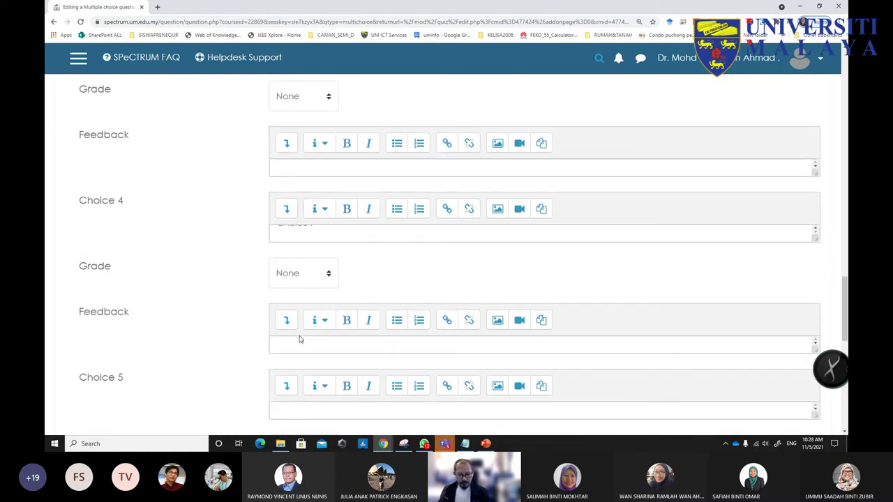
{"action": "scroll", "coordinate": [299, 339], "scroll_direction": "up", "scroll_amount": 2}
{"action": "scroll", "coordinate": [299, 339], "scroll_direction": "down", "scroll_amount": 5}
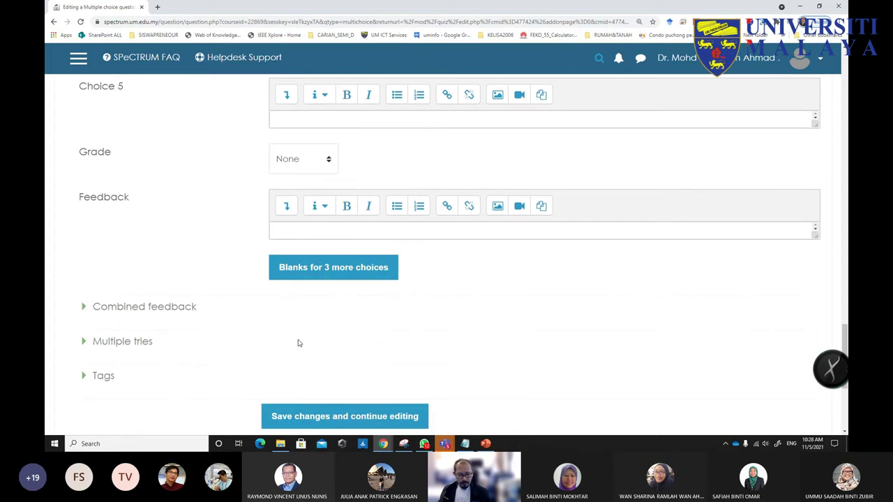
{"action": "scroll", "coordinate": [266, 332], "scroll_direction": "down", "scroll_amount": 2}
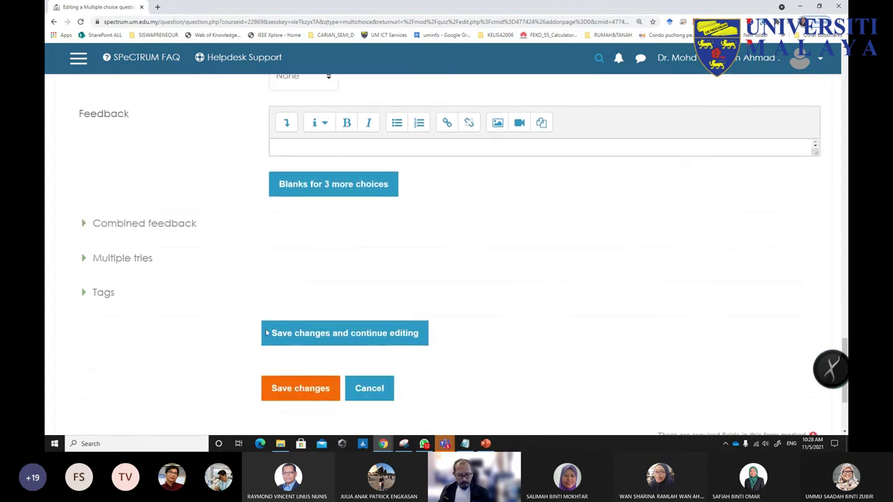
{"action": "left_click", "coordinate": [292, 349]}
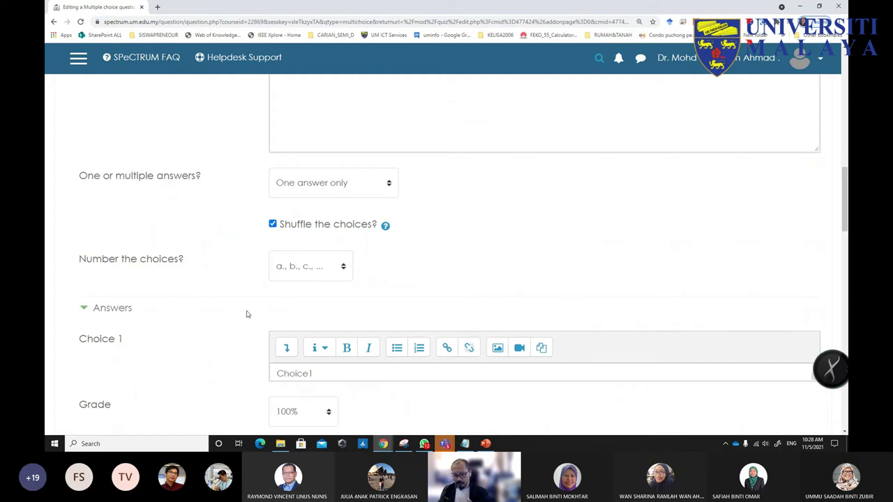
{"action": "scroll", "coordinate": [254, 318], "scroll_direction": "down", "scroll_amount": 2}
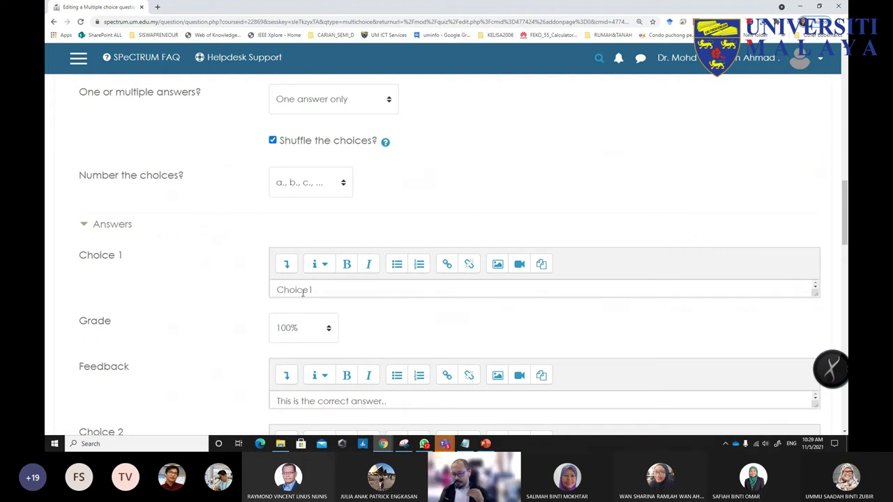
{"action": "scroll", "coordinate": [314, 291], "scroll_direction": "down", "scroll_amount": 1}
{"action": "scroll", "coordinate": [488, 323], "scroll_direction": "down", "scroll_amount": 4}
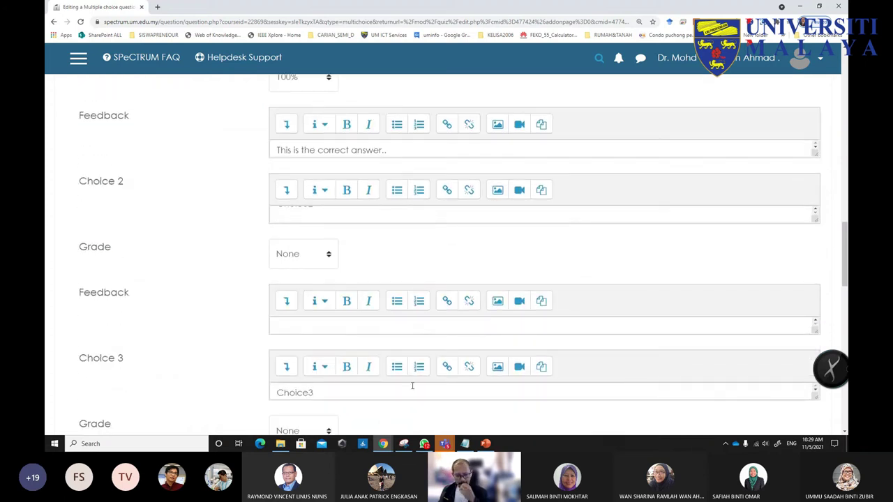
{"action": "scroll", "coordinate": [405, 320], "scroll_direction": "down", "scroll_amount": 1}
{"action": "scroll", "coordinate": [404, 328], "scroll_direction": "up", "scroll_amount": 5}
{"action": "scroll", "coordinate": [403, 332], "scroll_direction": "up", "scroll_amount": 3}
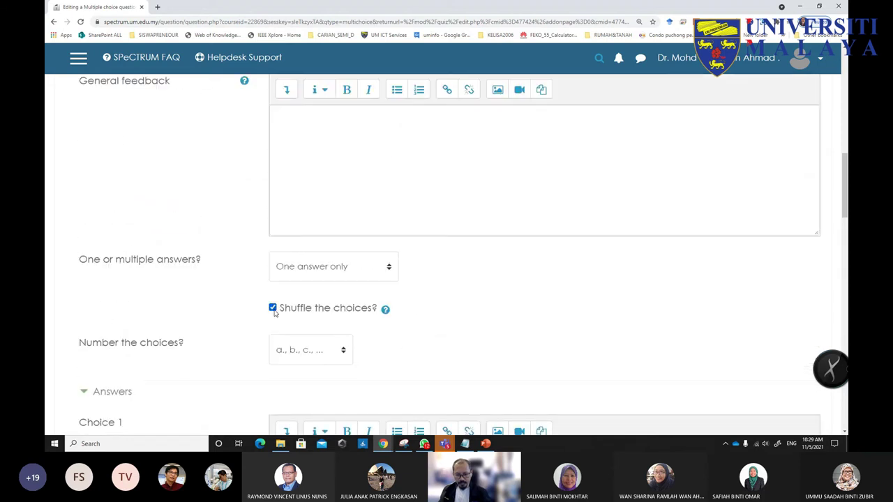
- Save the multiple choice question and return to the quiz editing page
{"action": "scroll", "coordinate": [427, 345], "scroll_direction": "down", "scroll_amount": 8}
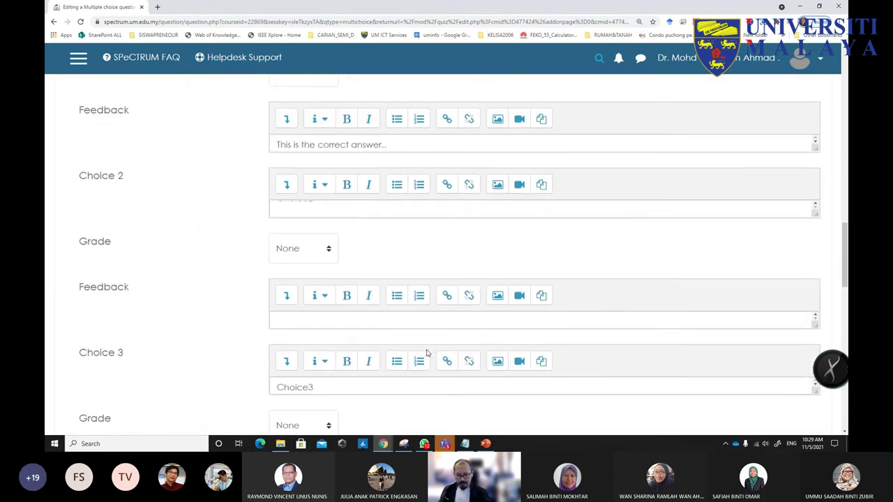
{"action": "scroll", "coordinate": [426, 355], "scroll_direction": "down", "scroll_amount": 18}
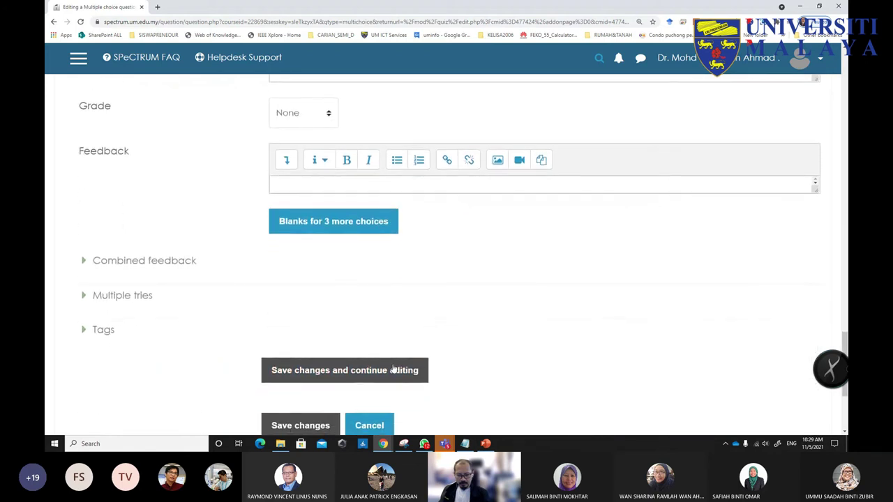
{"action": "scroll", "coordinate": [392, 369], "scroll_direction": "down", "scroll_amount": 1}
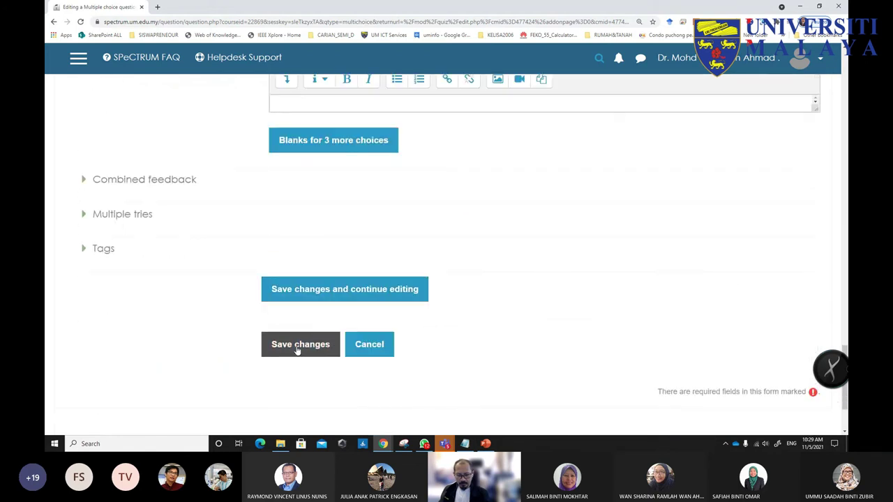
{"action": "left_click", "coordinate": [297, 350]}
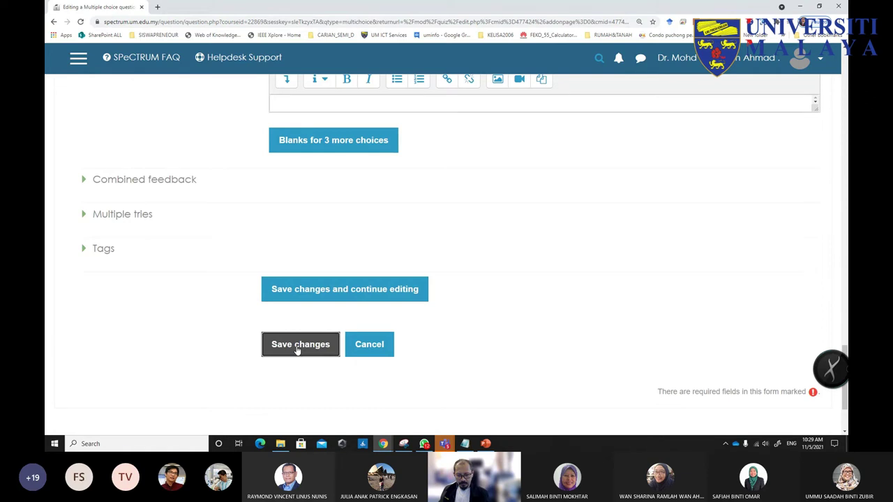
- Preview QuestionTest1 to examine how its answer choices are displayed, and close the preview
{"action": "scroll", "coordinate": [390, 386], "scroll_direction": "down", "scroll_amount": 3}
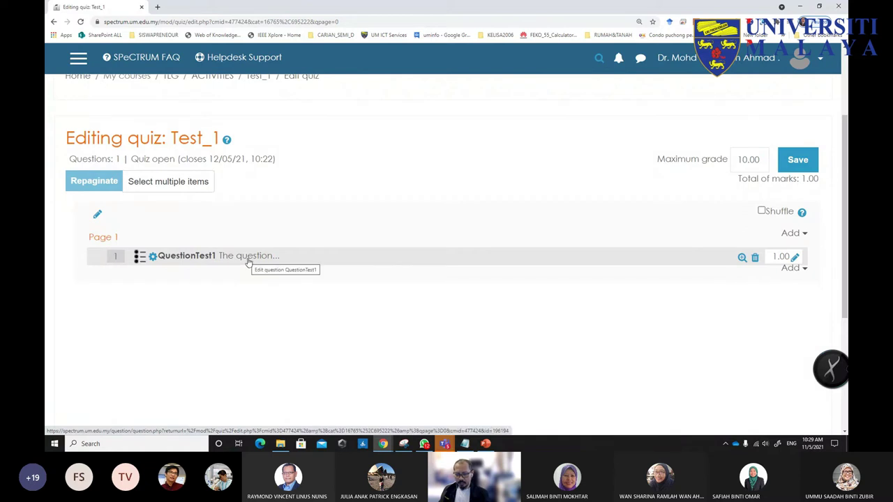
{"action": "left_click", "coordinate": [742, 258]}
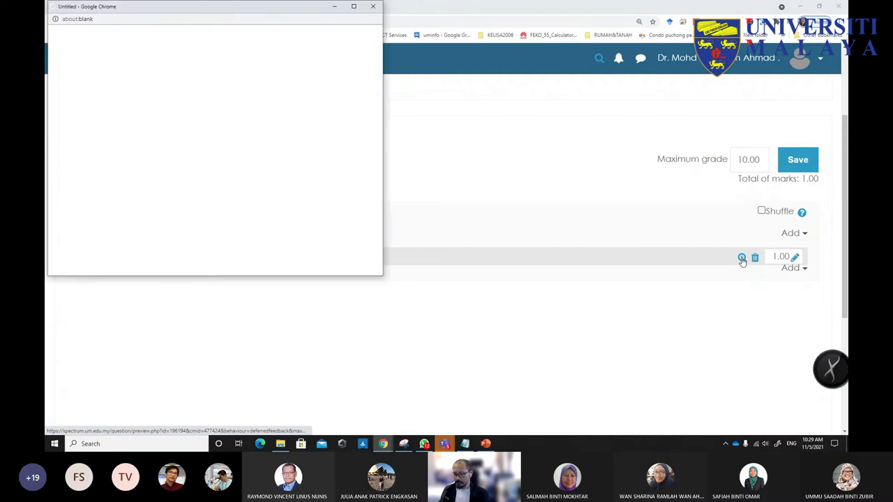
{"action": "scroll", "coordinate": [330, 241], "scroll_direction": "down", "scroll_amount": 2}
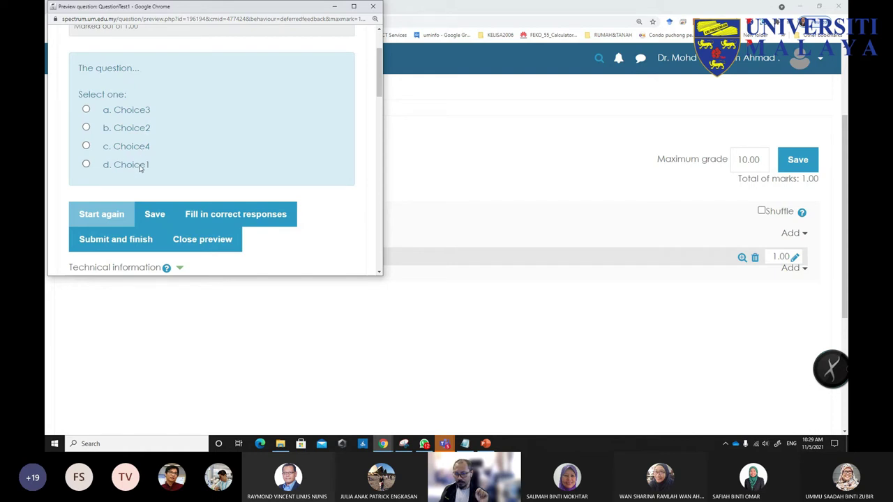
{"action": "left_click", "coordinate": [375, 7]}
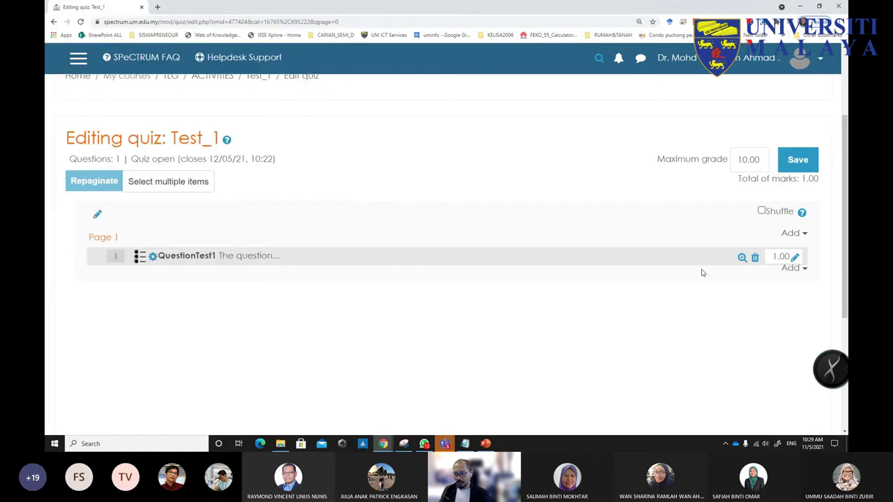
- Reopen QuestionTest1 for editing, review its settings and choices, and save it again
{"action": "left_click", "coordinate": [153, 258]}
{"action": "scroll", "coordinate": [169, 293], "scroll_direction": "down", "scroll_amount": 6}
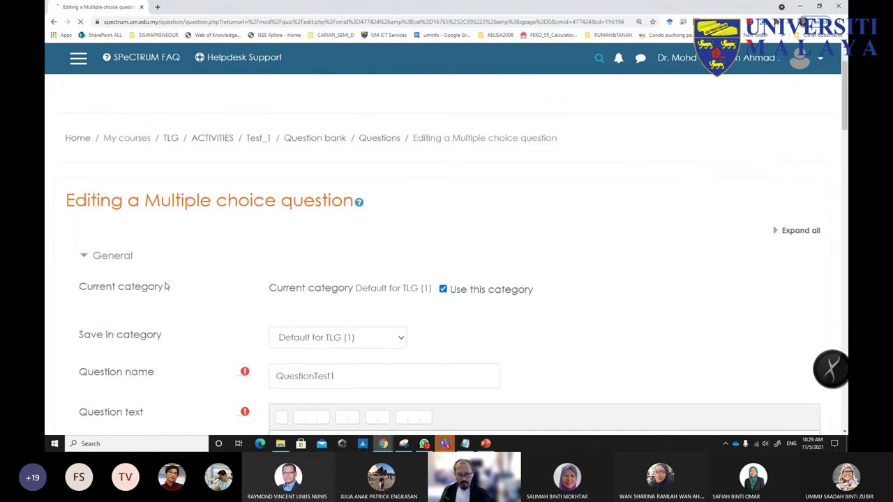
{"action": "scroll", "coordinate": [169, 296], "scroll_direction": "down", "scroll_amount": 5}
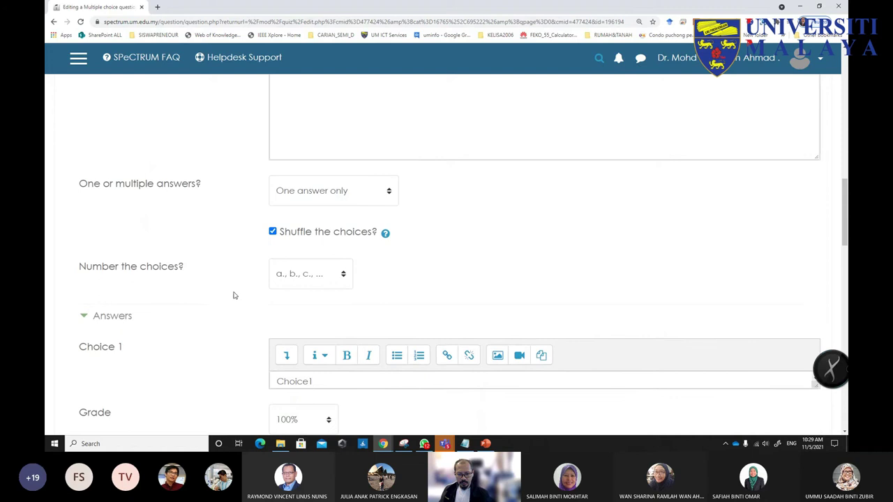
{"action": "scroll", "coordinate": [221, 298], "scroll_direction": "down", "scroll_amount": 20}
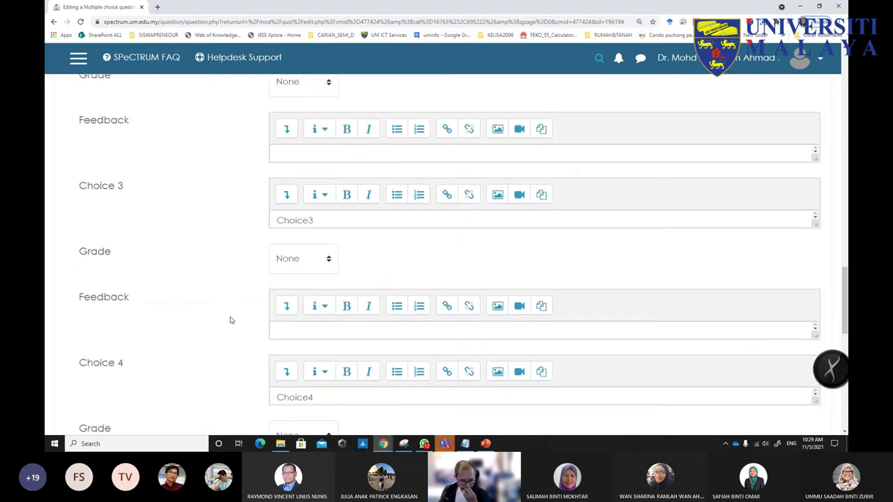
{"action": "left_click", "coordinate": [295, 258]}
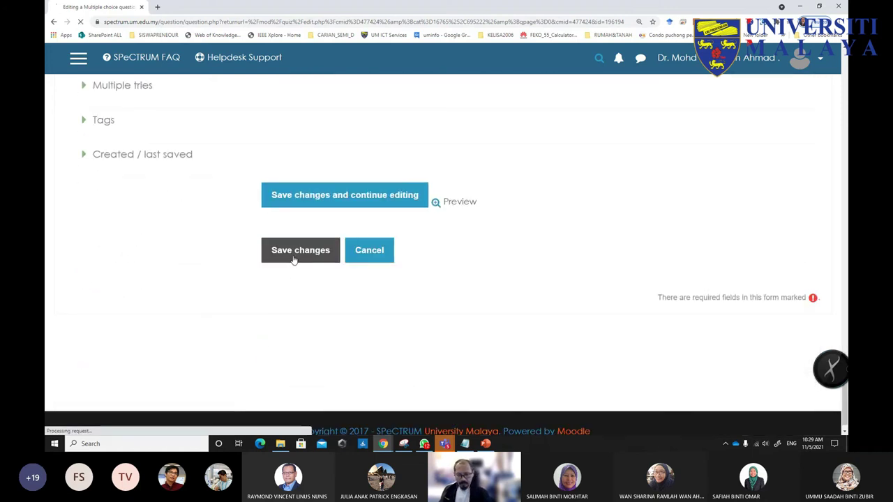
{"action": "scroll", "coordinate": [451, 296], "scroll_direction": "down", "scroll_amount": 2}
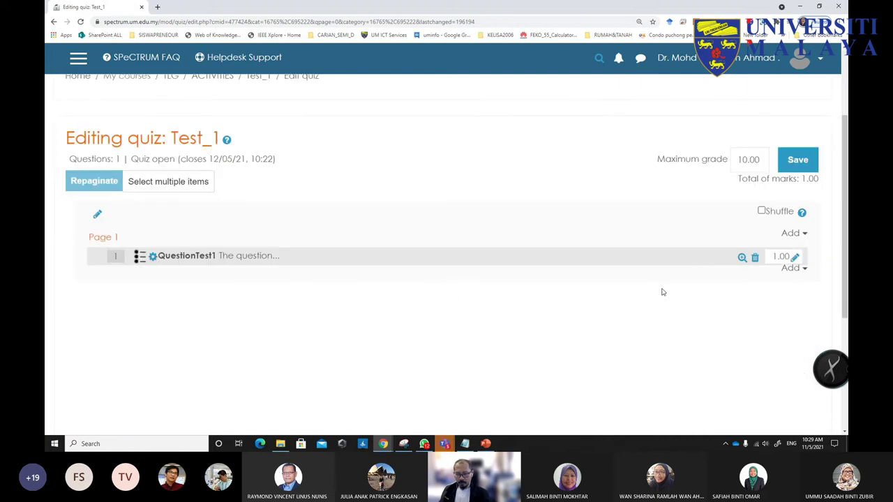
- Preview QuestionTest1 to check the order of its answer choices again, and close the preview
{"action": "left_click", "coordinate": [743, 257]}
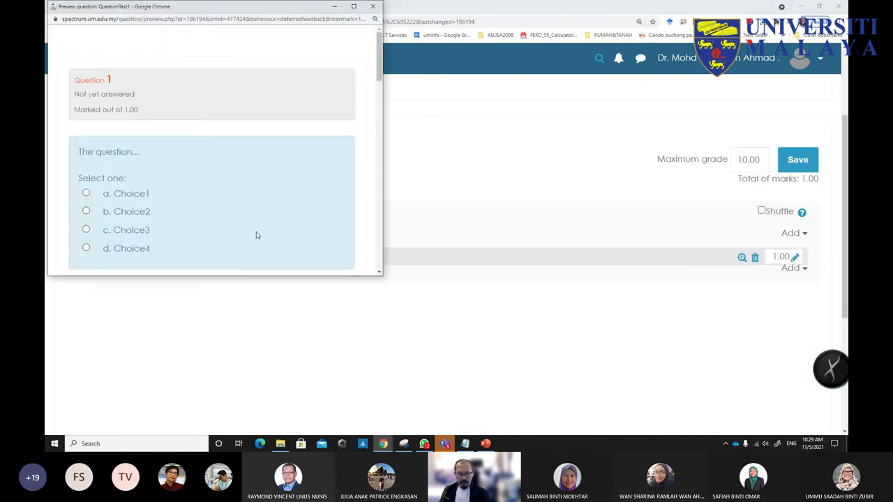
{"action": "scroll", "coordinate": [256, 236], "scroll_direction": "down", "scroll_amount": 1}
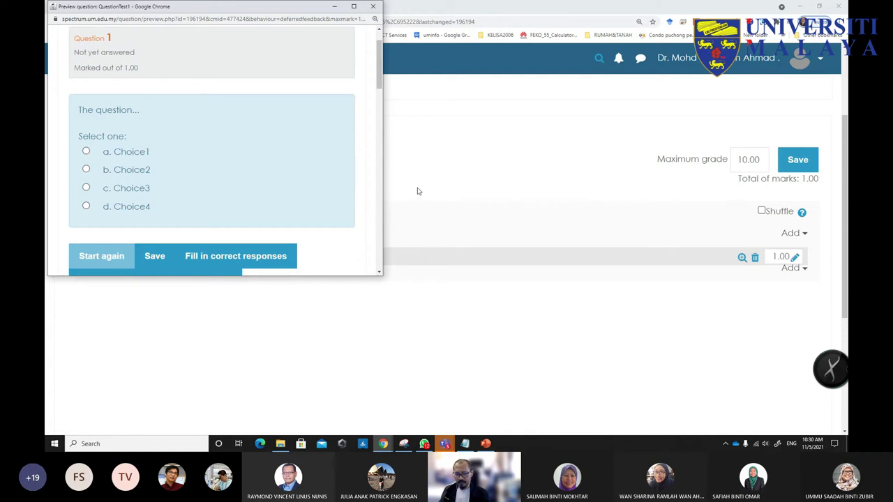
{"action": "left_click", "coordinate": [374, 7]}
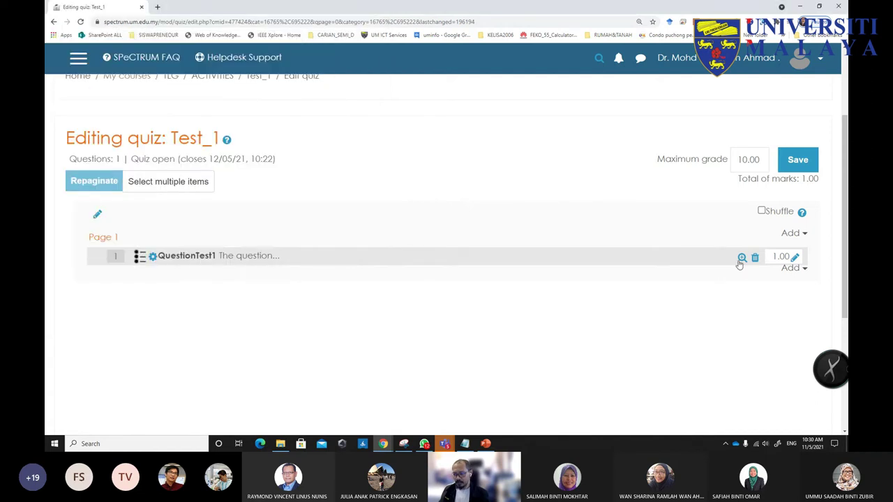
- Edit QuestionTest1 to turn on shuffling of its answer choices, and save the question
{"action": "left_click", "coordinate": [154, 257]}
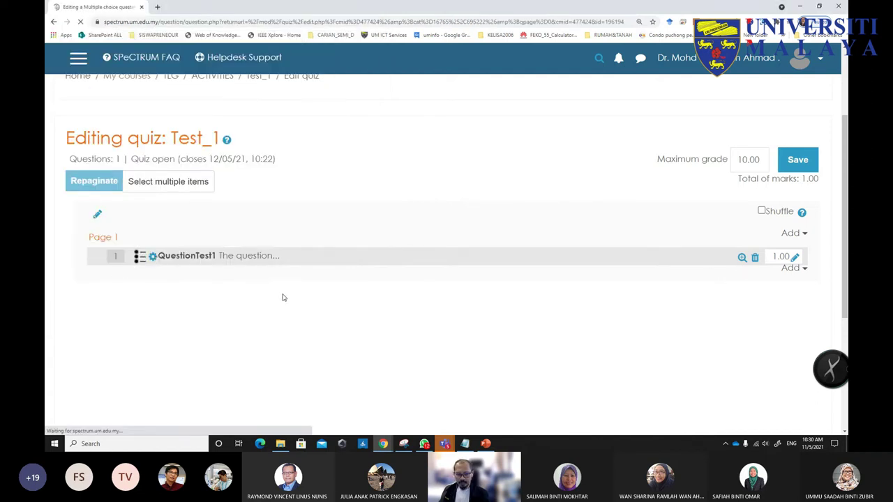
{"action": "scroll", "coordinate": [283, 298], "scroll_direction": "down", "scroll_amount": 10}
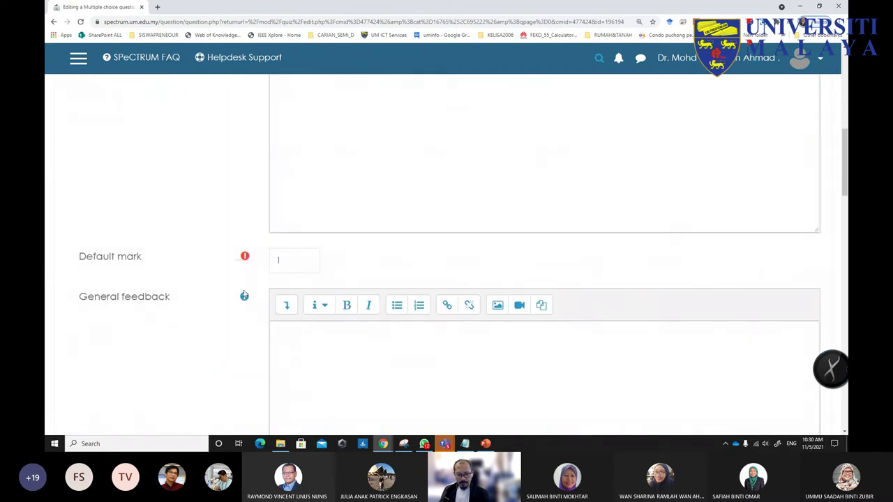
{"action": "scroll", "coordinate": [258, 300], "scroll_direction": "down", "scroll_amount": 6}
{"action": "left_click", "coordinate": [272, 188]}
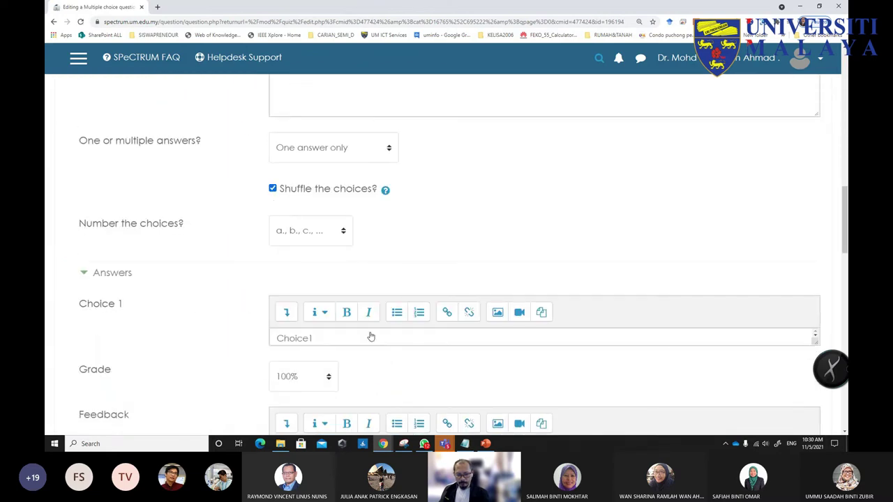
{"action": "scroll", "coordinate": [397, 351], "scroll_direction": "down", "scroll_amount": 8}
{"action": "scroll", "coordinate": [396, 351], "scroll_direction": "down", "scroll_amount": 10}
{"action": "left_click", "coordinate": [329, 341]}
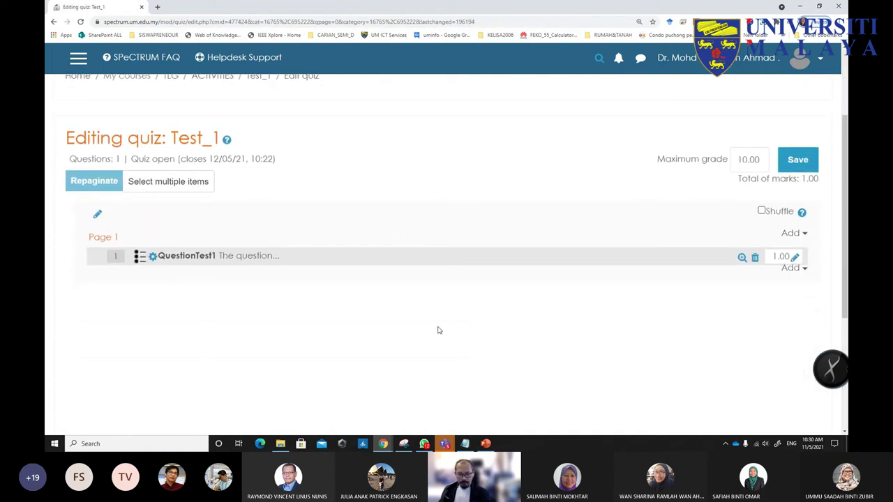
- Turn on question shuffling for the quiz section that contains QuestionTest1
{"action": "left_click", "coordinate": [761, 210]}
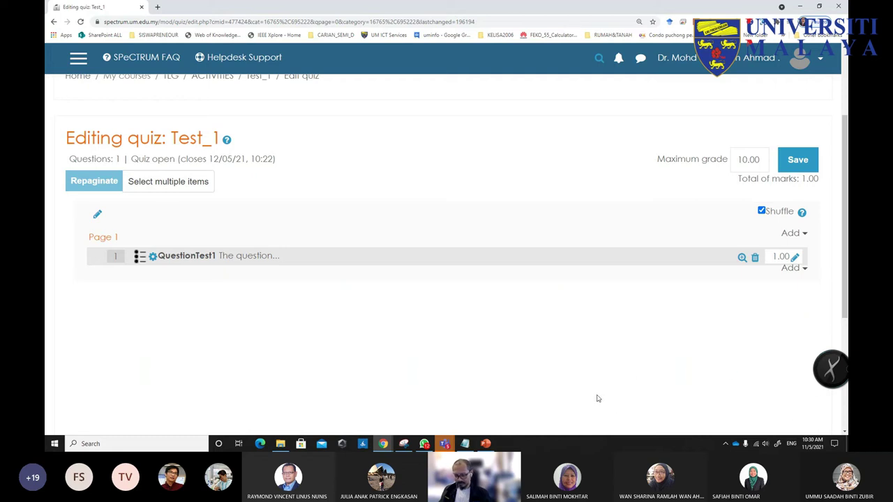
{"action": "left_click", "coordinate": [795, 214]}
{"action": "left_click", "coordinate": [803, 217]}
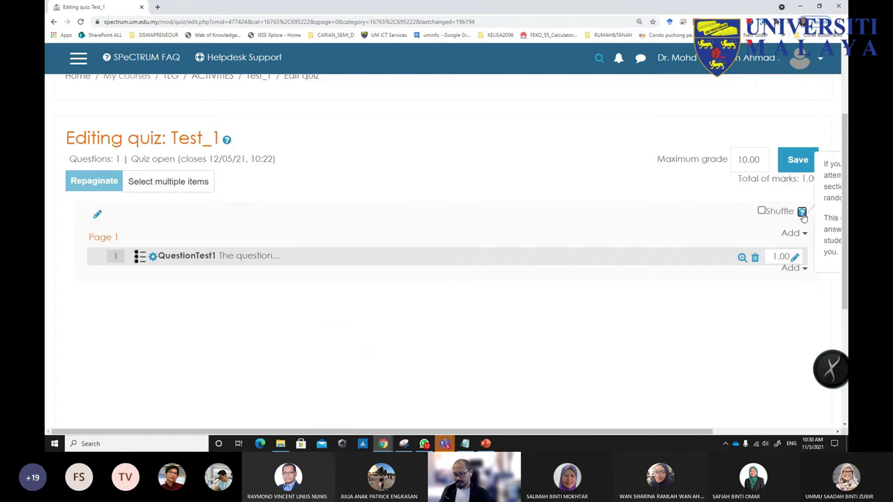
{"action": "left_click", "coordinate": [761, 210]}
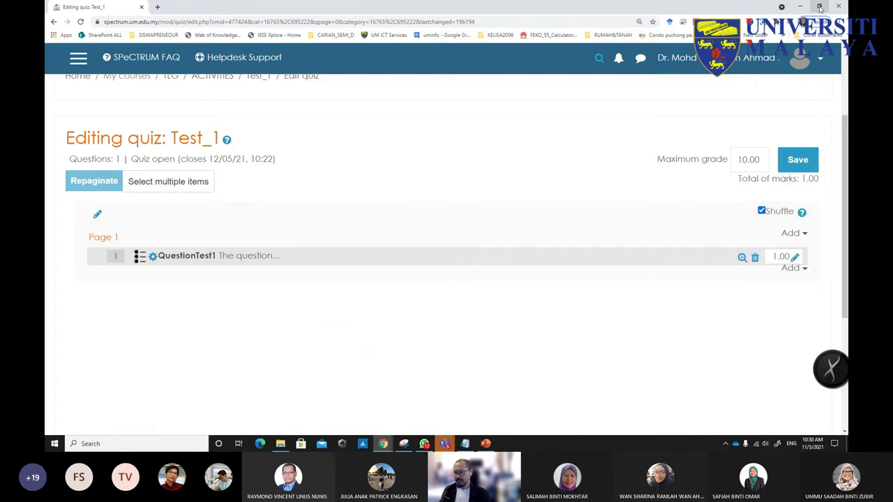
- Read the full help text for the section's Shuffle option, resizing the browser view as needed, and dismiss it
{"action": "left_click", "coordinate": [819, 7]}
{"action": "left_click_drag", "start_coordinate": [528, 114], "coordinate": [137, 52]}
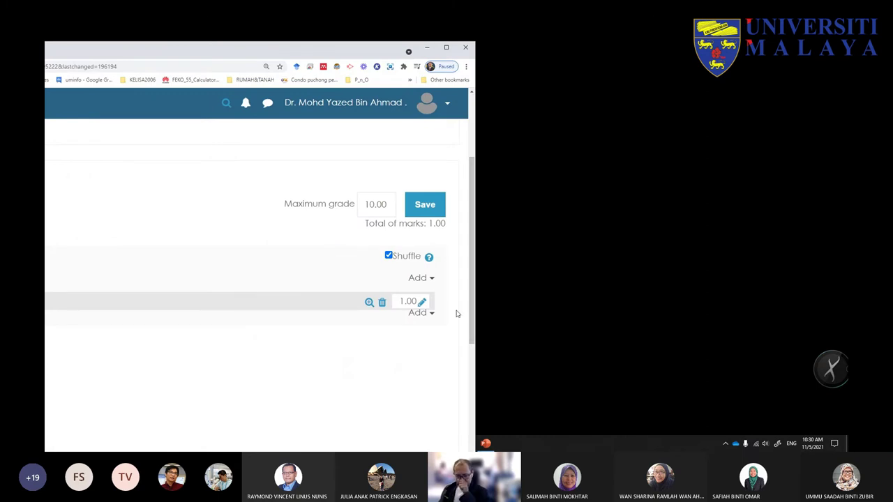
{"action": "left_click", "coordinate": [428, 258]}
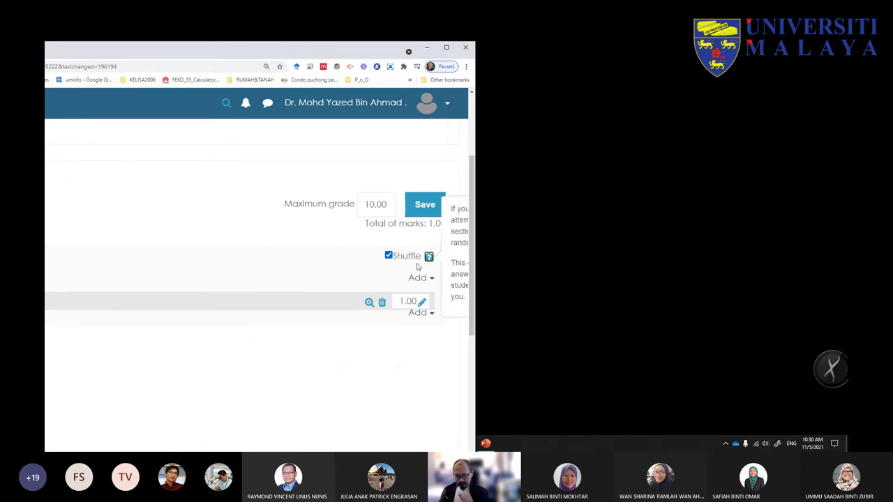
{"action": "key", "text": "ctrl+minus"}
{"action": "key", "text": "ctrl+minus"}
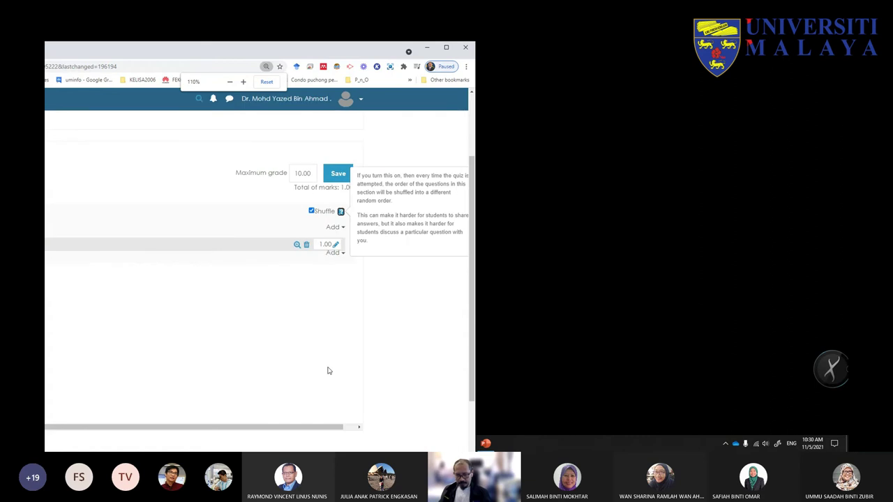
{"action": "key", "text": "ctrl+minus"}
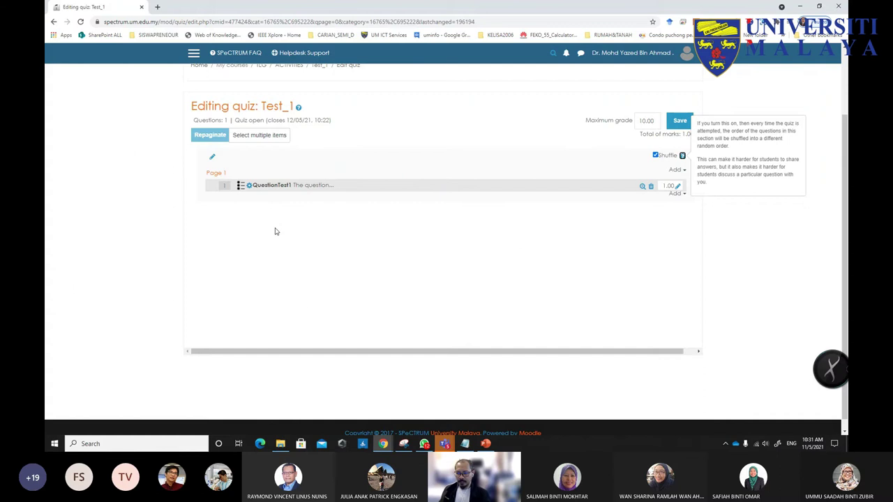
{"action": "left_click", "coordinate": [753, 251]}
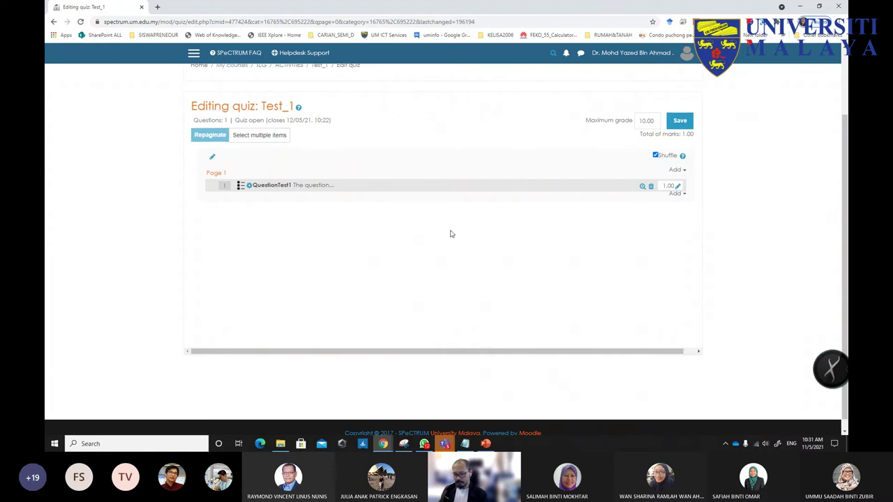
- Examine the question types available for a new quiz question, and cancel without adding one
{"action": "left_click", "coordinate": [684, 195]}
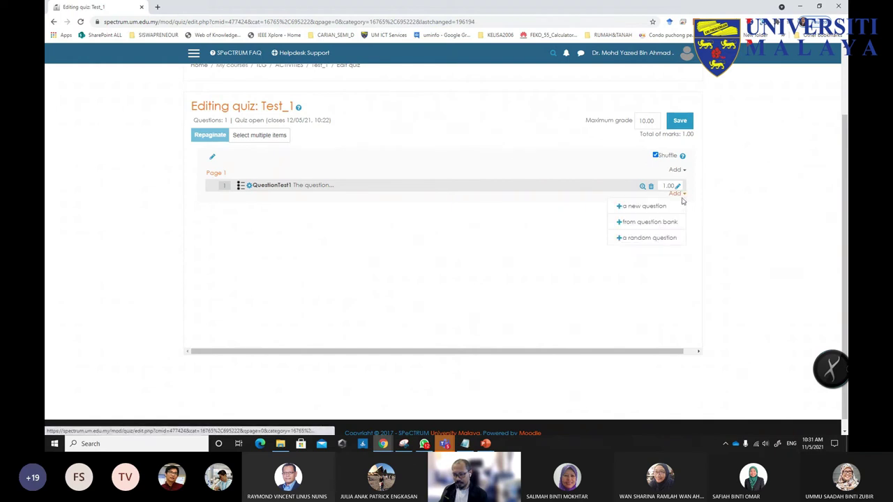
{"action": "left_click", "coordinate": [627, 208]}
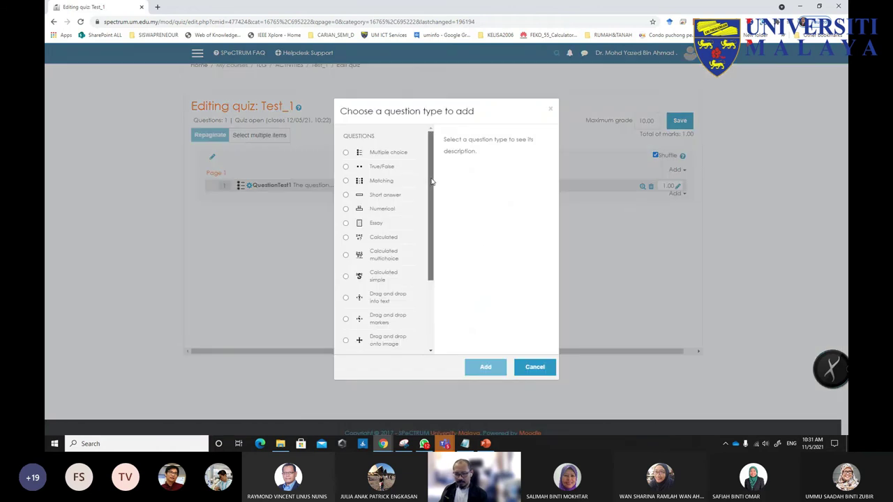
{"action": "left_click_drag", "start_coordinate": [432, 182], "coordinate": [421, 238]}
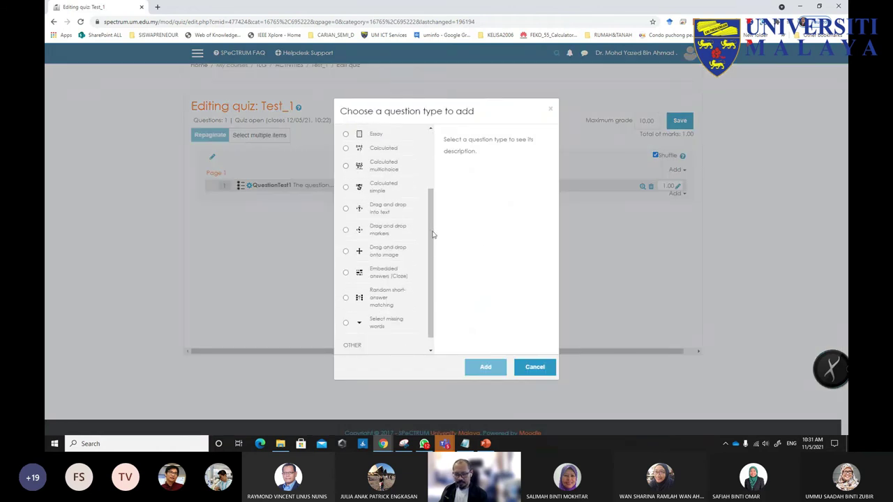
{"action": "scroll", "coordinate": [433, 283], "scroll_direction": "down", "scroll_amount": 1}
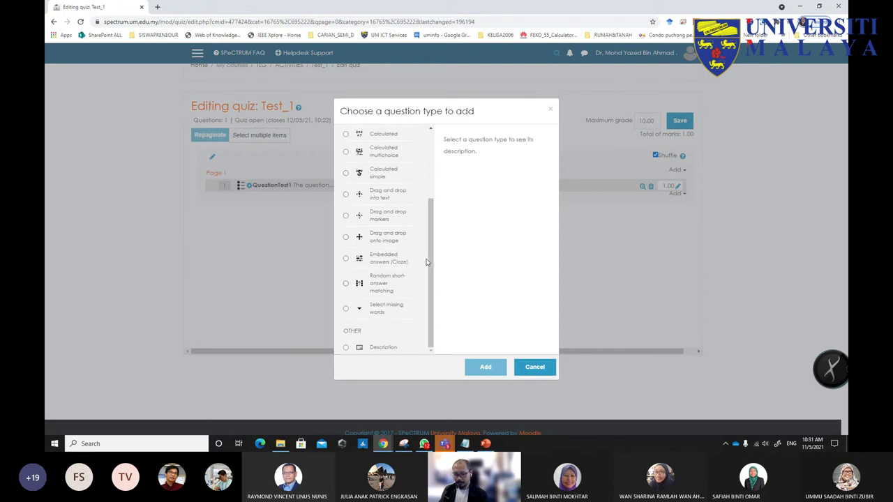
{"action": "scroll", "coordinate": [432, 247], "scroll_direction": "up", "scroll_amount": 1}
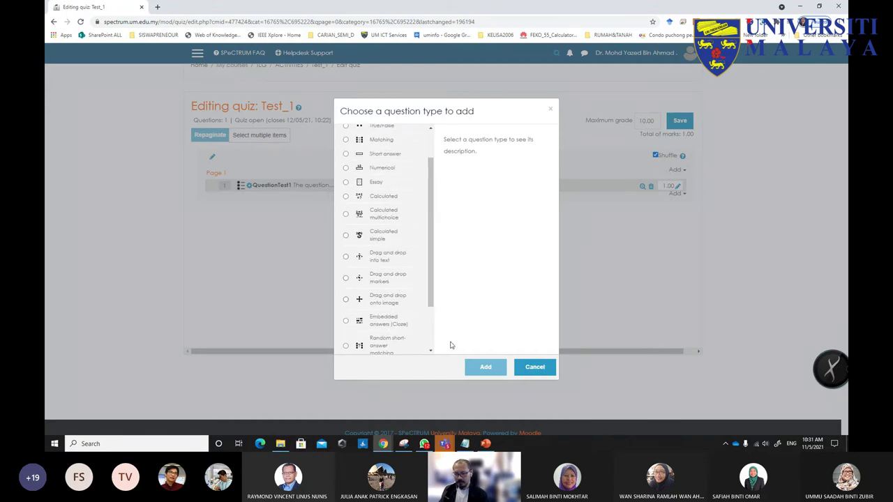
{"action": "left_click", "coordinate": [535, 369]}
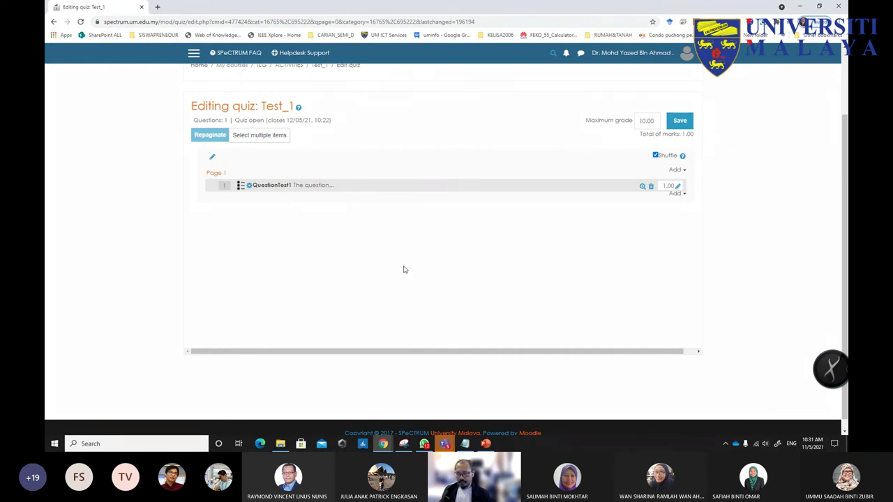
- Save the Test_1 quiz's grade setting and return to the TLG course page
{"action": "scroll", "coordinate": [403, 270], "scroll_direction": "up", "scroll_amount": 1}
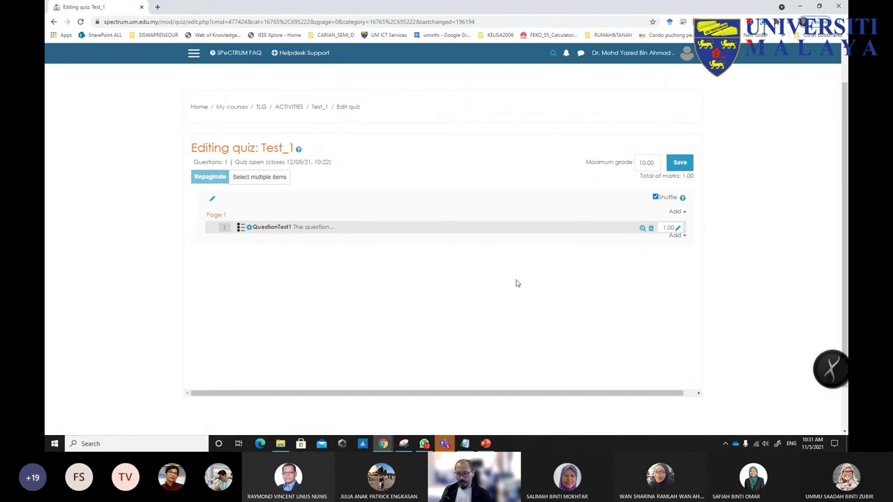
{"action": "left_click", "coordinate": [681, 164]}
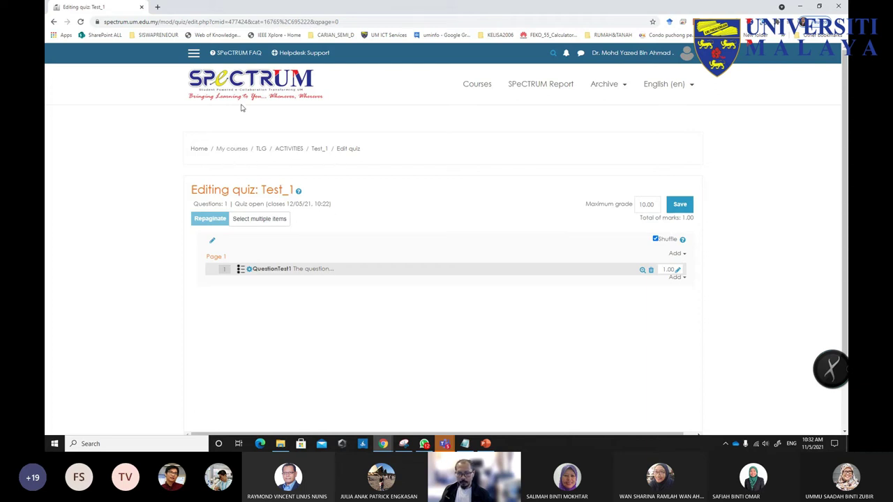
{"action": "left_click", "coordinate": [260, 149]}
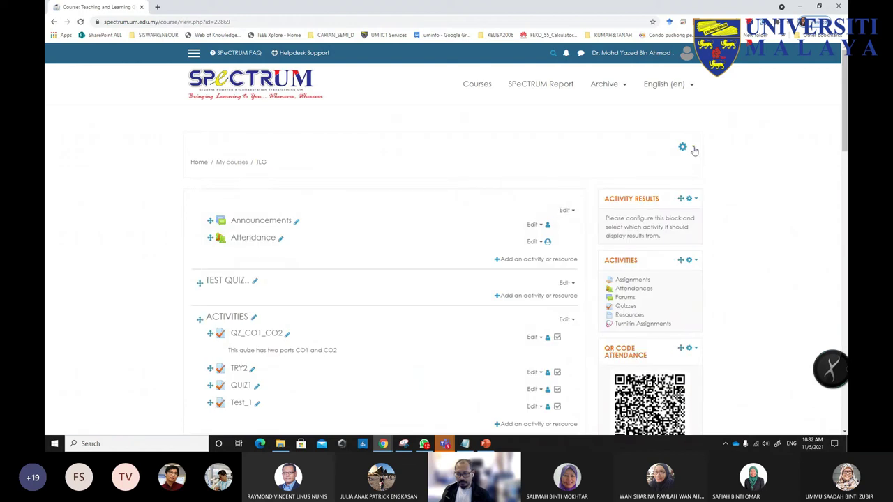
- Open the TLG course's question bank from the full course administration options
{"action": "left_click", "coordinate": [691, 148]}
{"action": "left_click", "coordinate": [641, 336]}
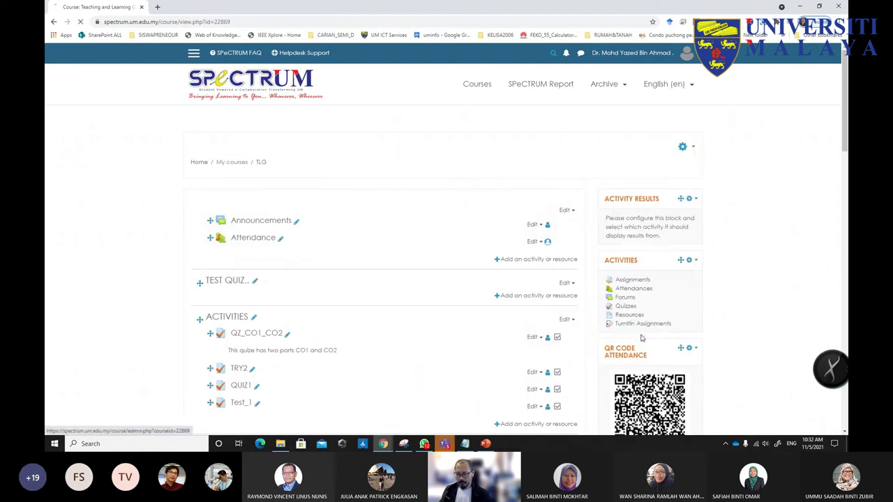
{"action": "scroll", "coordinate": [467, 297], "scroll_direction": "down", "scroll_amount": 3}
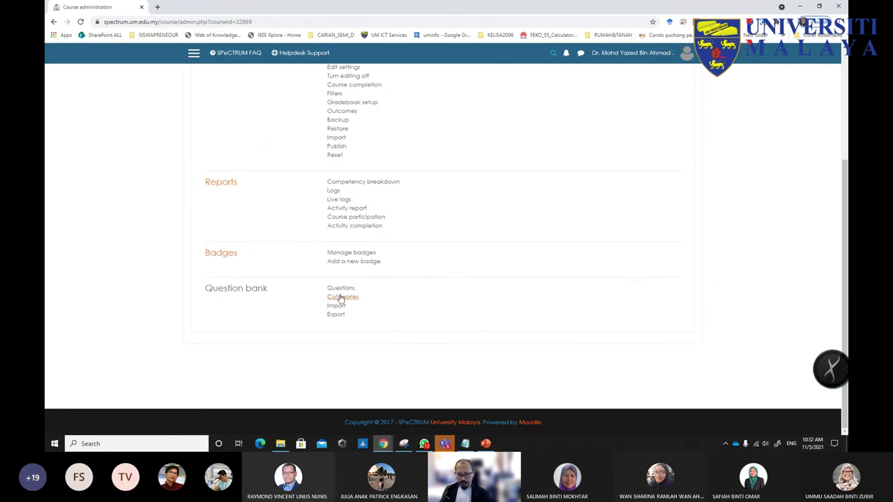
{"action": "left_click", "coordinate": [235, 290]}
{"action": "scroll", "coordinate": [397, 264], "scroll_direction": "down", "scroll_amount": 1}
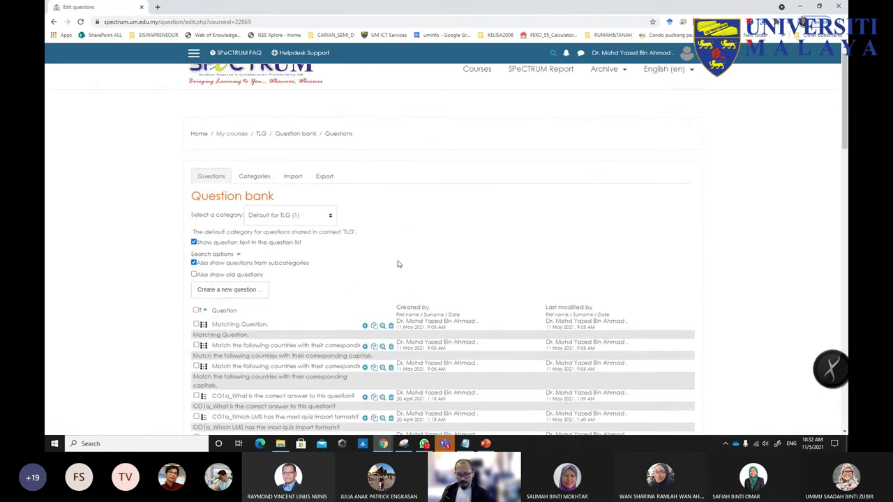
- Review the question bank's categories and the questions listed under Default for TLG
{"action": "left_click", "coordinate": [301, 188]}
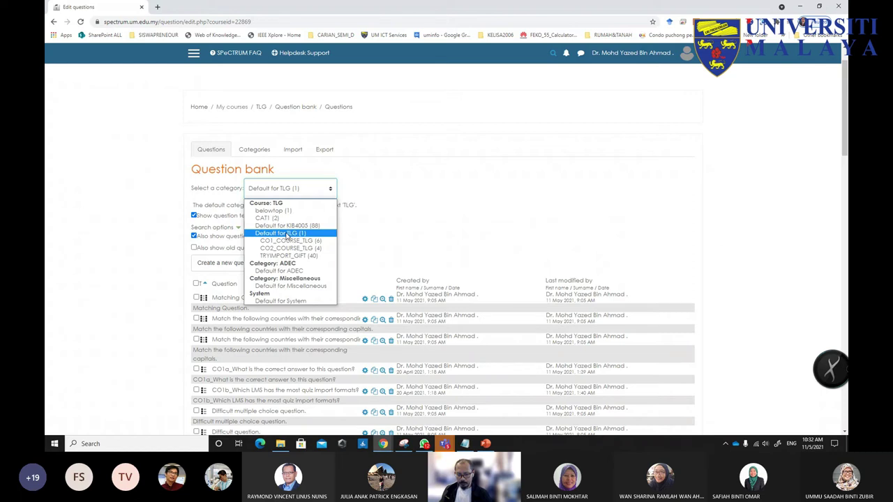
{"action": "left_click", "coordinate": [387, 235]}
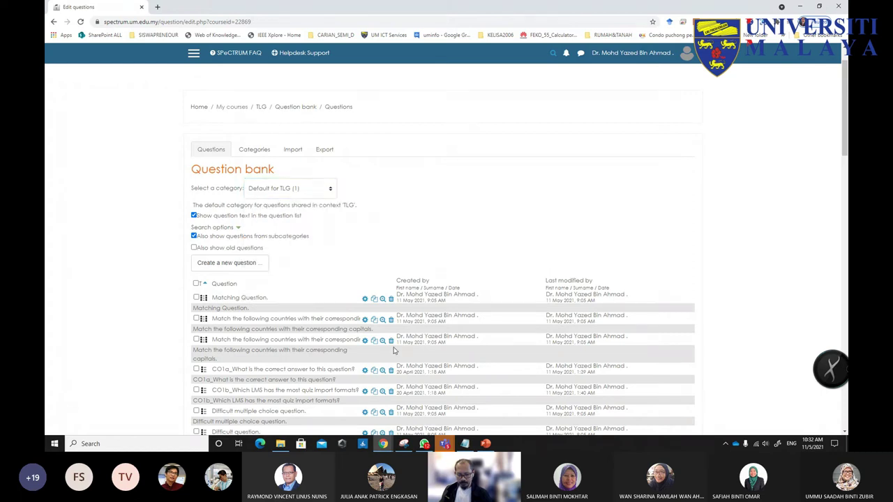
{"action": "scroll", "coordinate": [470, 280], "scroll_direction": "down", "scroll_amount": 2}
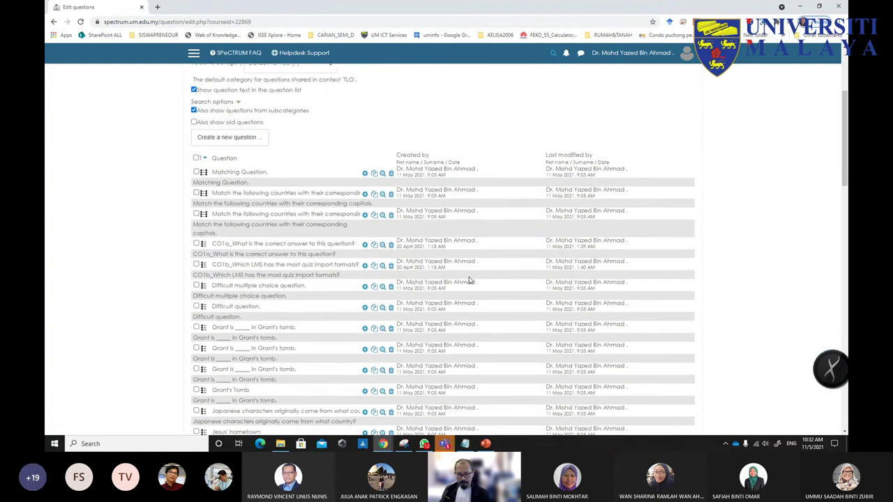
{"action": "scroll", "coordinate": [469, 280], "scroll_direction": "up", "scroll_amount": 1}
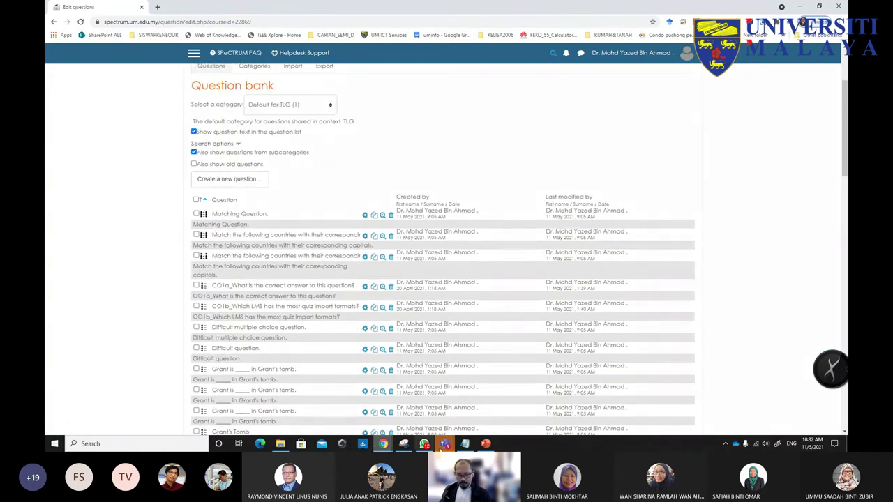
- Bring up GIFT-examples.txt in Notepad, and switch to slide 6 of the QUIZ_.pptx presentation in PowerPoint
{"action": "mouse_move", "coordinate": [465, 444]}
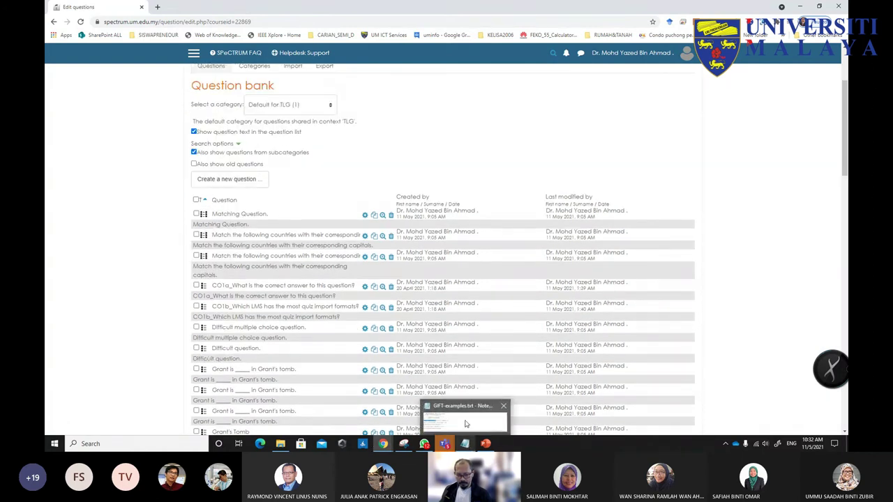
{"action": "left_click", "coordinate": [466, 423]}
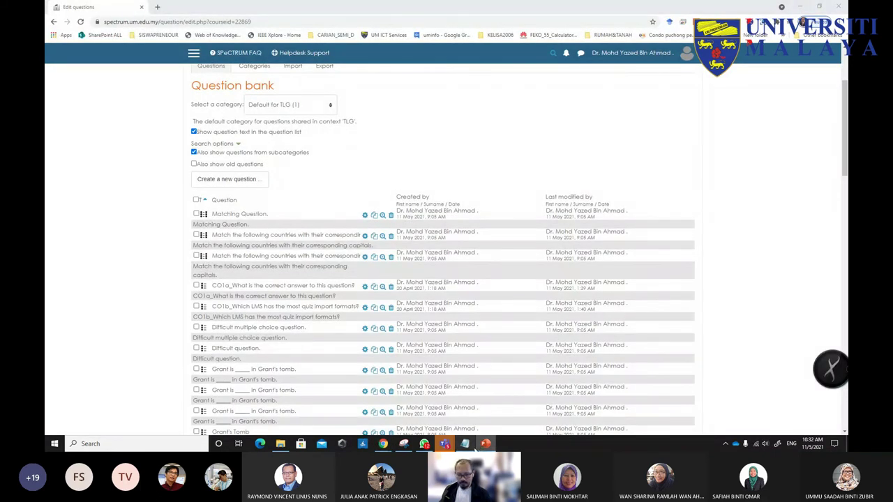
{"action": "left_click", "coordinate": [485, 443]}
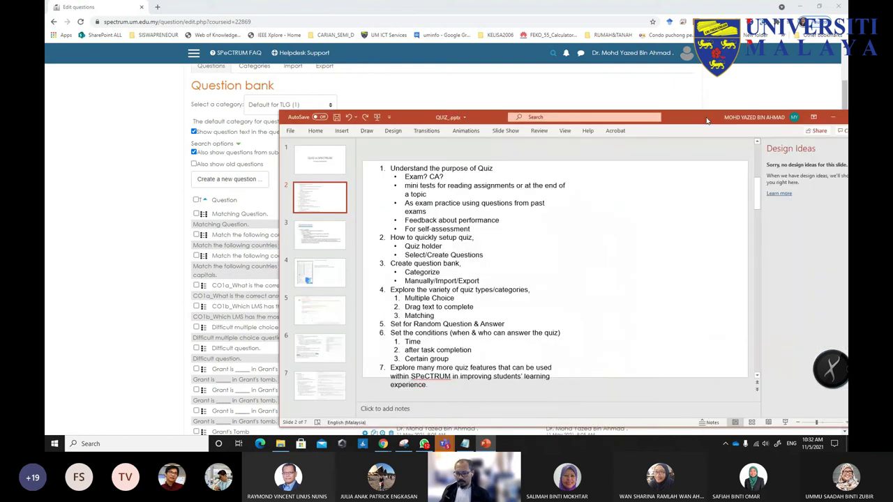
{"action": "left_click", "coordinate": [254, 344]}
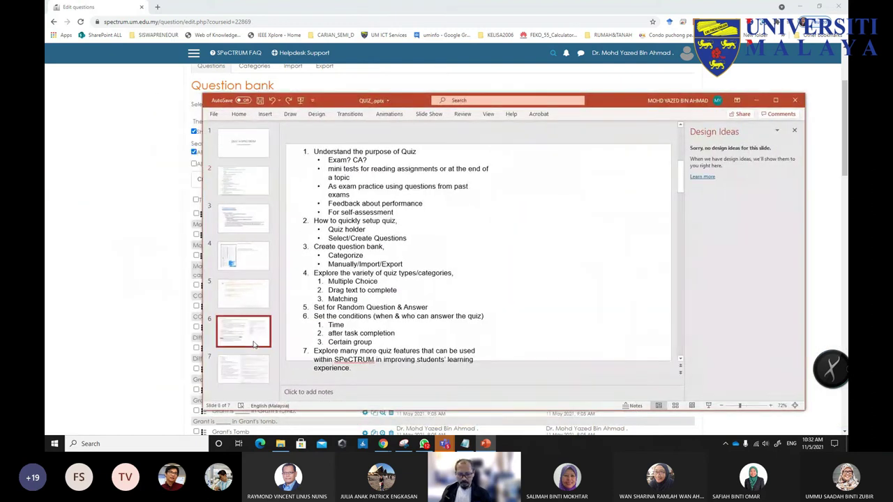
- Maximize the QUIZ_.pptx presentation window and shift the Aiken format example picture slightly on slide 6
{"action": "left_click", "coordinate": [776, 102]}
{"action": "left_click", "coordinate": [533, 157]}
{"action": "left_click_drag", "start_coordinate": [569, 142], "coordinate": [559, 145]}
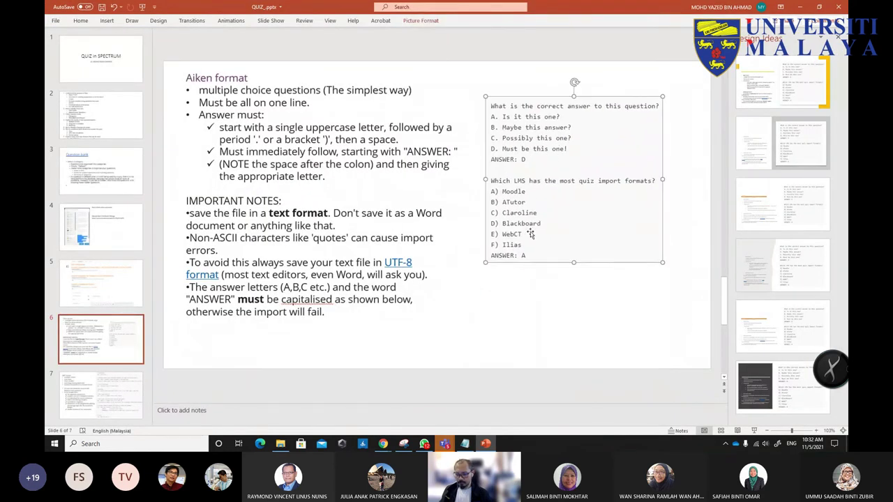
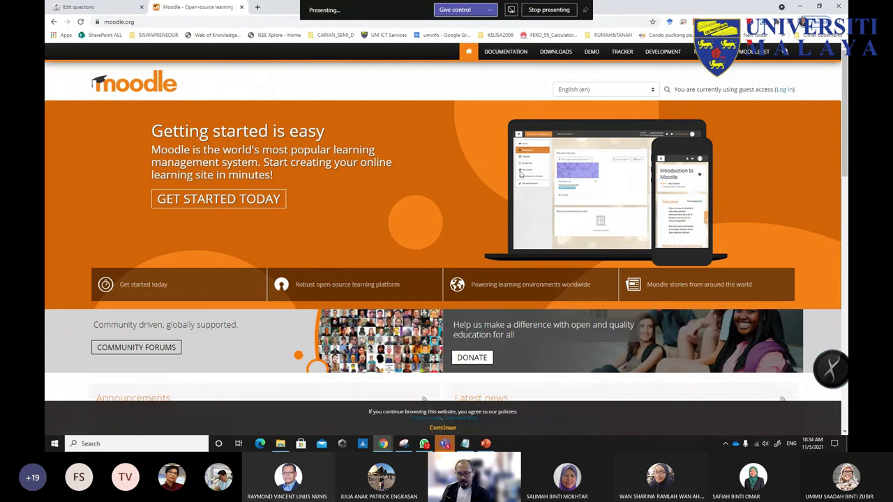
- Open the Quiz activity article in the Moodle 3.10 documentation, and continue to its linked Question bank article
{"action": "left_click", "coordinate": [514, 58]}
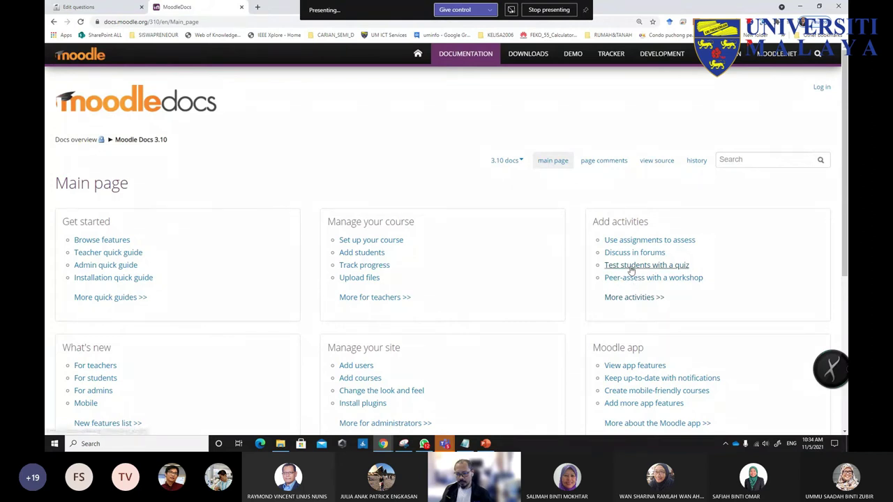
{"action": "left_click", "coordinate": [631, 268]}
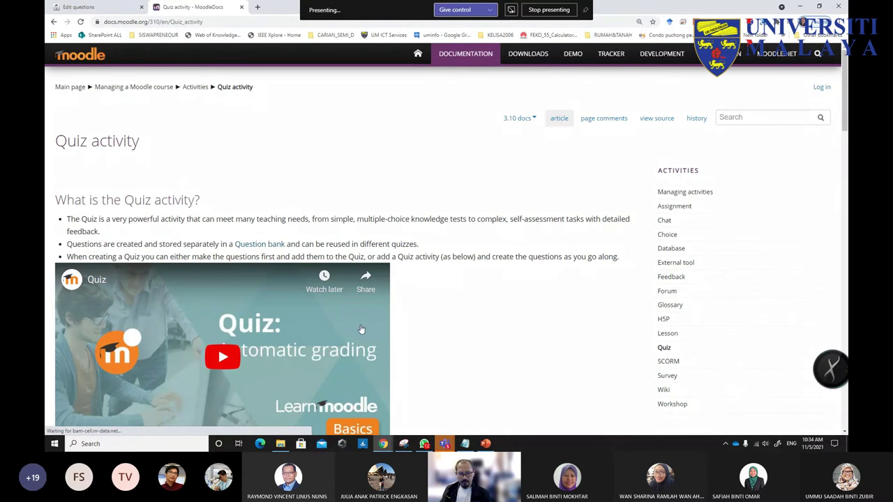
{"action": "scroll", "coordinate": [243, 294], "scroll_direction": "down", "scroll_amount": 2}
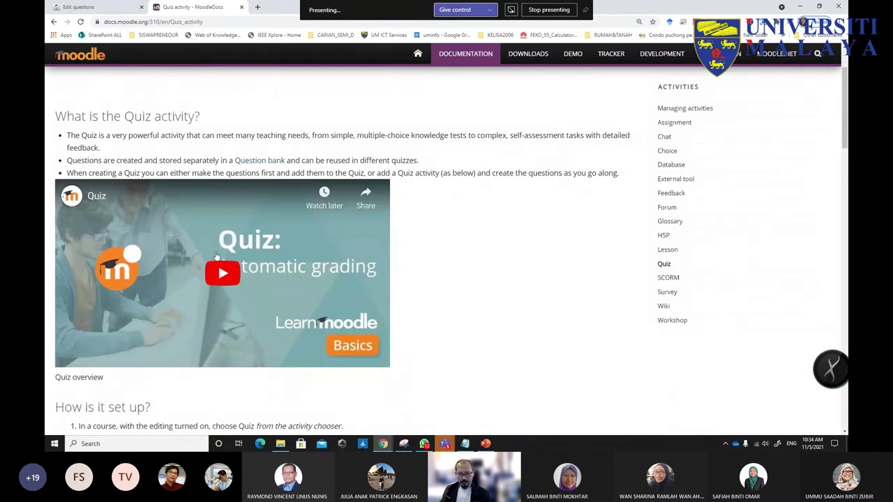
{"action": "scroll", "coordinate": [437, 283], "scroll_direction": "up", "scroll_amount": 1}
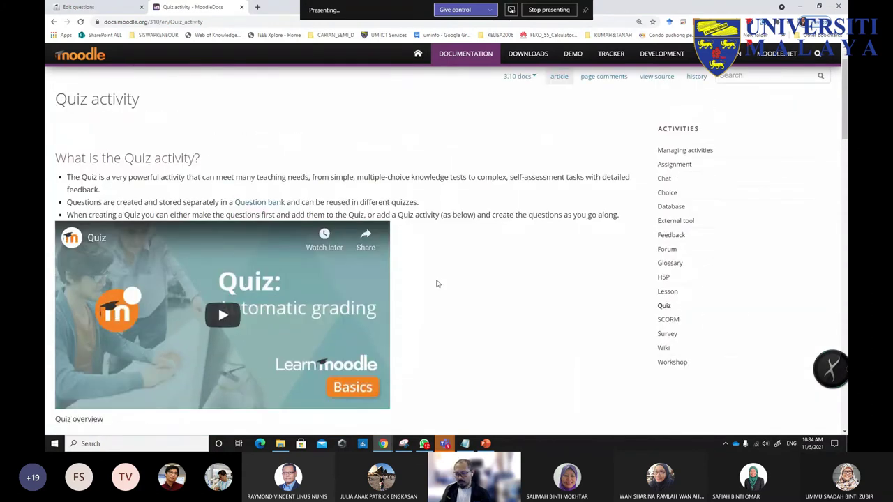
{"action": "scroll", "coordinate": [437, 284], "scroll_direction": "down", "scroll_amount": 1}
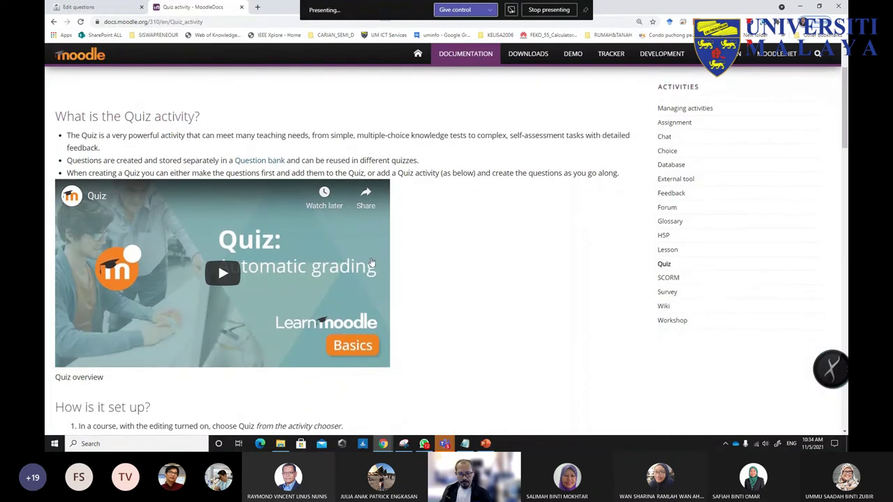
{"action": "left_click", "coordinate": [262, 160]}
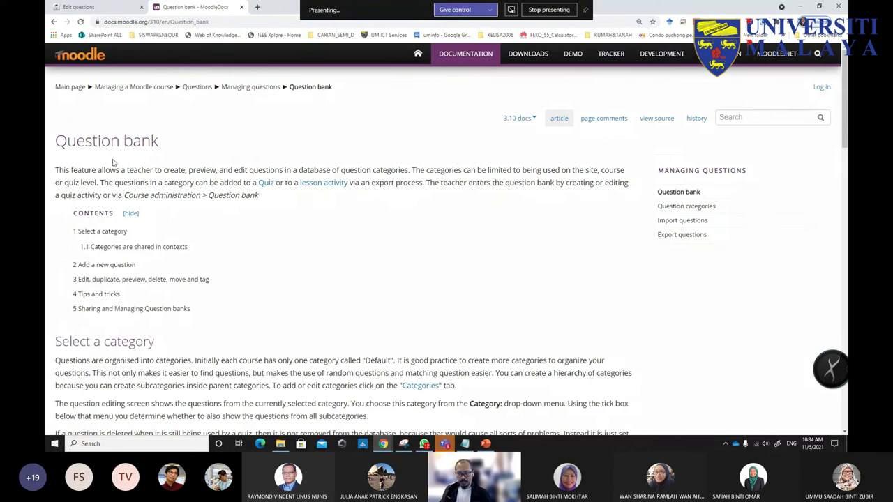
{"action": "scroll", "coordinate": [283, 255], "scroll_direction": "down", "scroll_amount": 1}
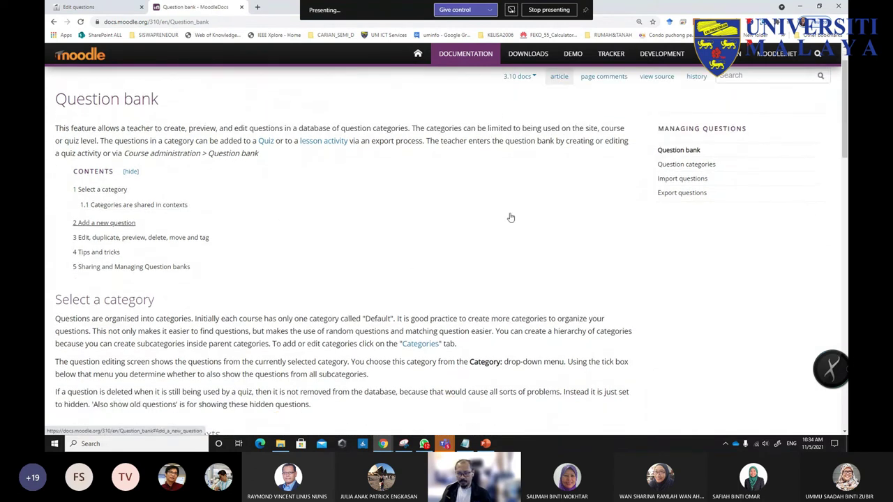
- Open the Import questions documentation page and go to its Aiken section
{"action": "left_click", "coordinate": [683, 180]}
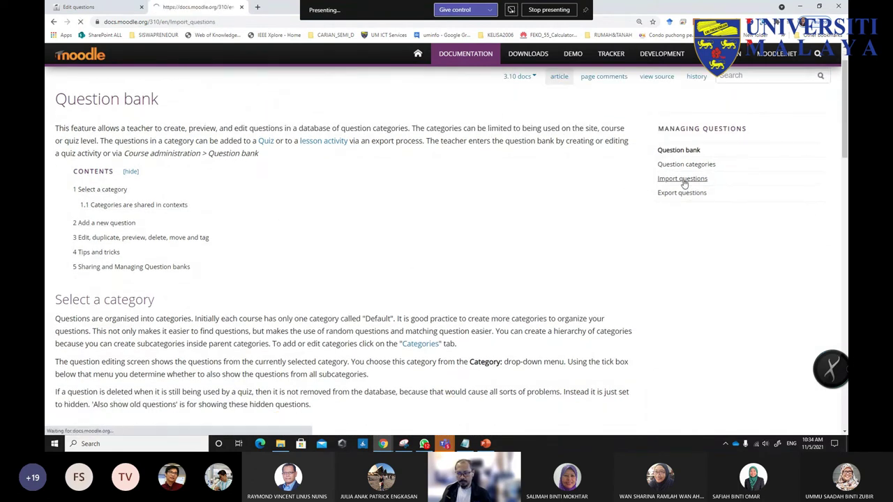
{"action": "scroll", "coordinate": [193, 273], "scroll_direction": "down", "scroll_amount": 2}
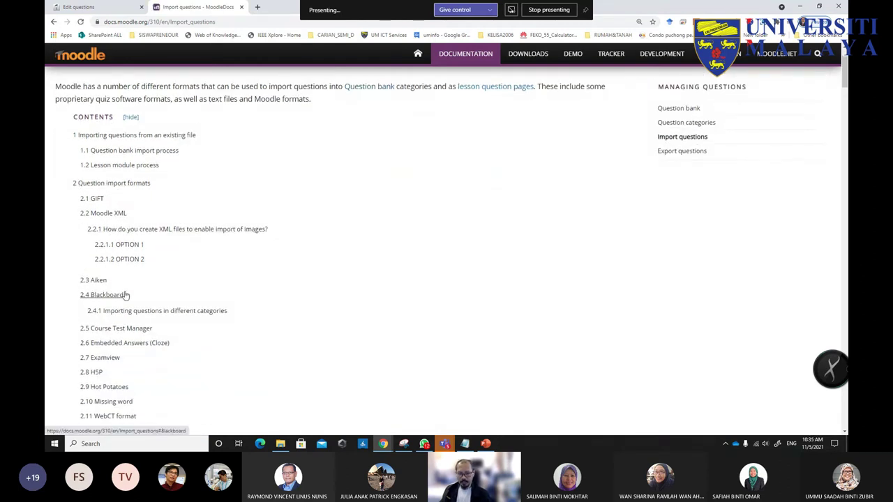
{"action": "left_click_drag", "start_coordinate": [103, 280], "coordinate": [119, 213]}
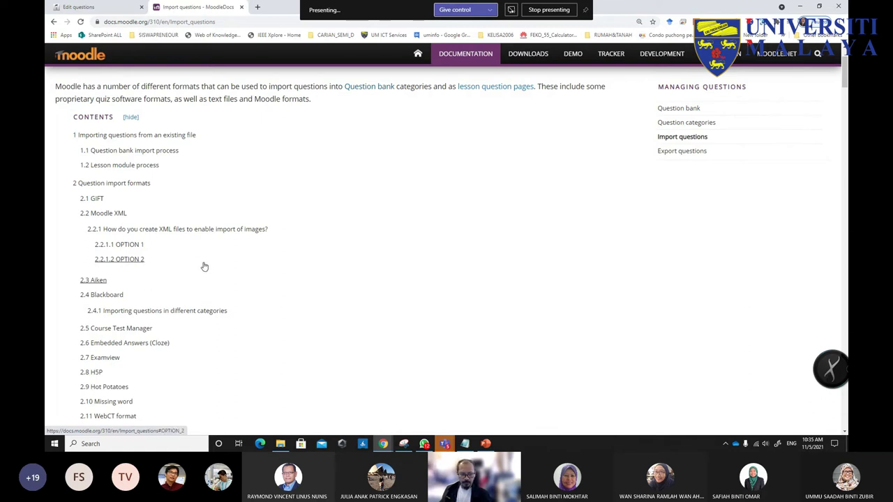
{"action": "left_click", "coordinate": [97, 282]}
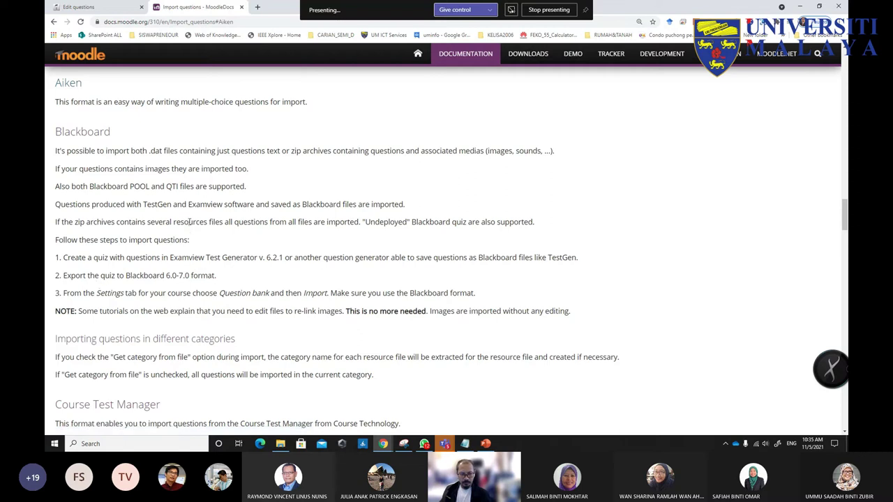
- Read through the import format sections following Aiken, including Blackboard, H5P, Hot Potatoes, Missing word and WebCT with its sample questions
{"action": "scroll", "coordinate": [189, 222], "scroll_direction": "down", "scroll_amount": 3}
{"action": "scroll", "coordinate": [189, 225], "scroll_direction": "down", "scroll_amount": 6}
{"action": "scroll", "coordinate": [188, 224], "scroll_direction": "down", "scroll_amount": 6}
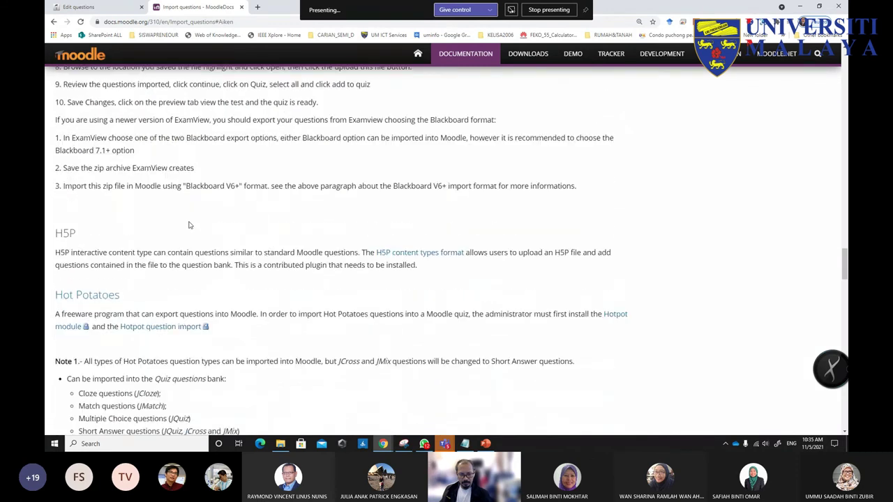
{"action": "scroll", "coordinate": [188, 224], "scroll_direction": "down", "scroll_amount": 2}
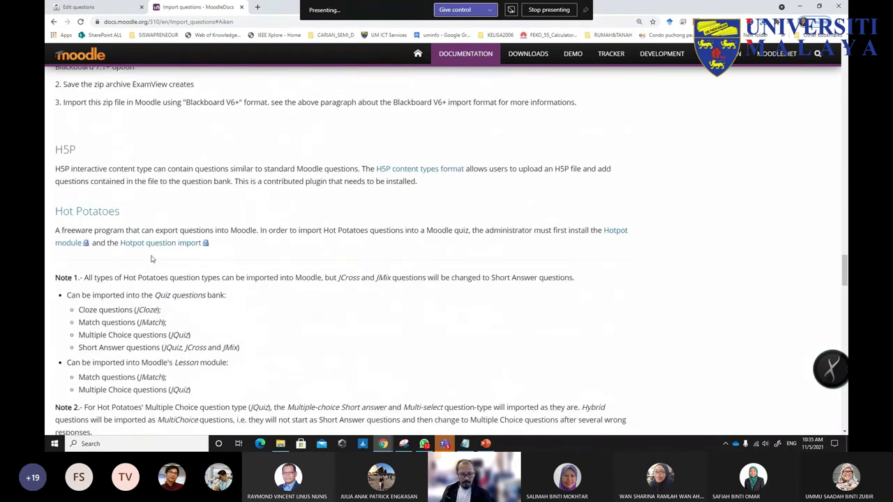
{"action": "scroll", "coordinate": [148, 265], "scroll_direction": "down", "scroll_amount": 7}
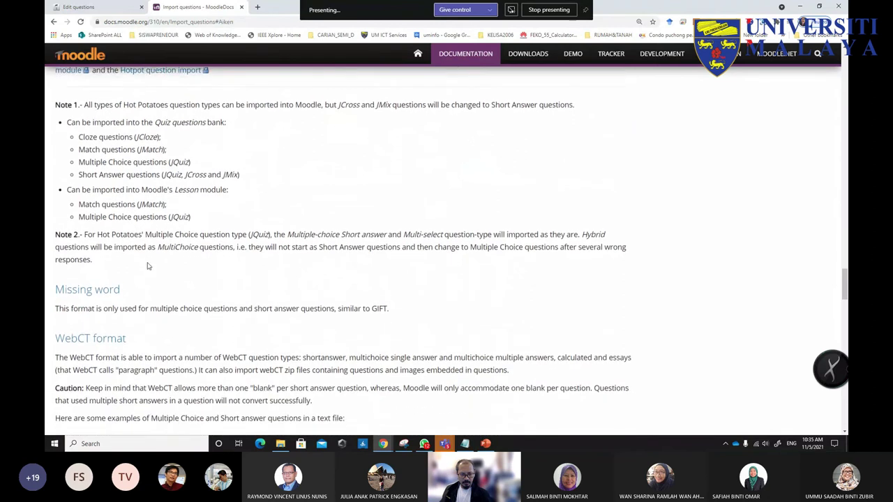
{"action": "scroll", "coordinate": [148, 266], "scroll_direction": "down", "scroll_amount": 5}
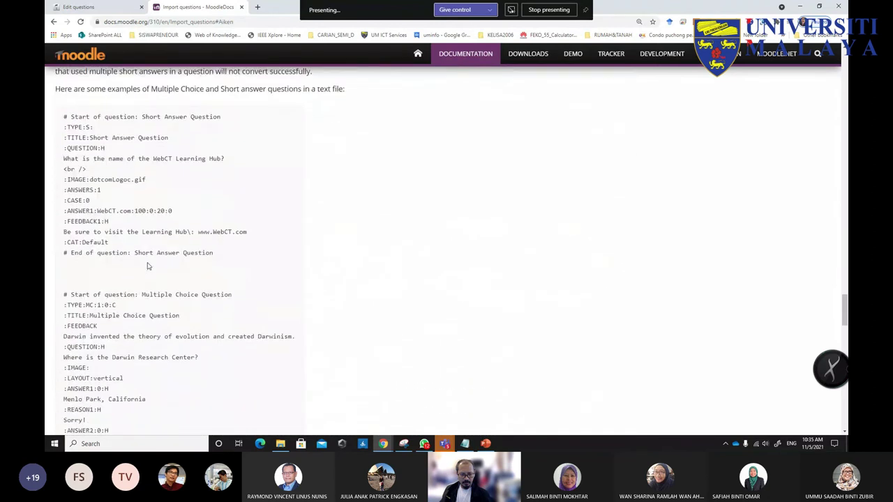
{"action": "scroll", "coordinate": [147, 265], "scroll_direction": "down", "scroll_amount": 3}
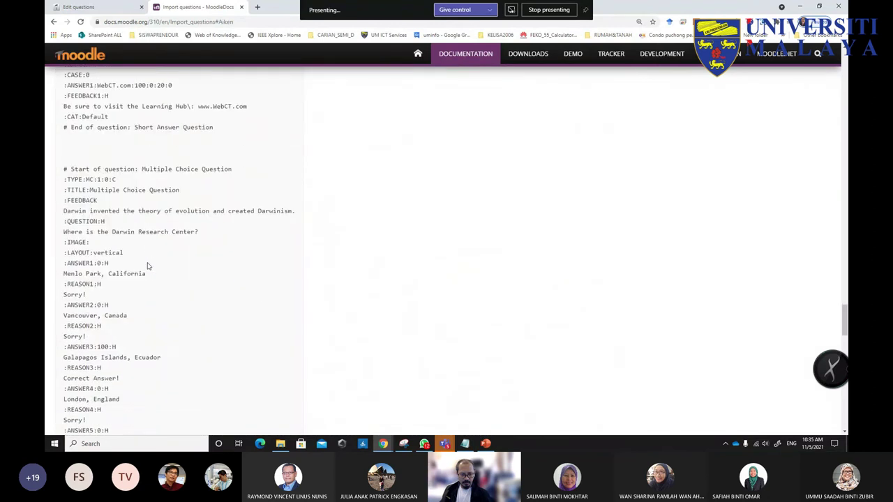
{"action": "scroll", "coordinate": [148, 266], "scroll_direction": "down", "scroll_amount": 1}
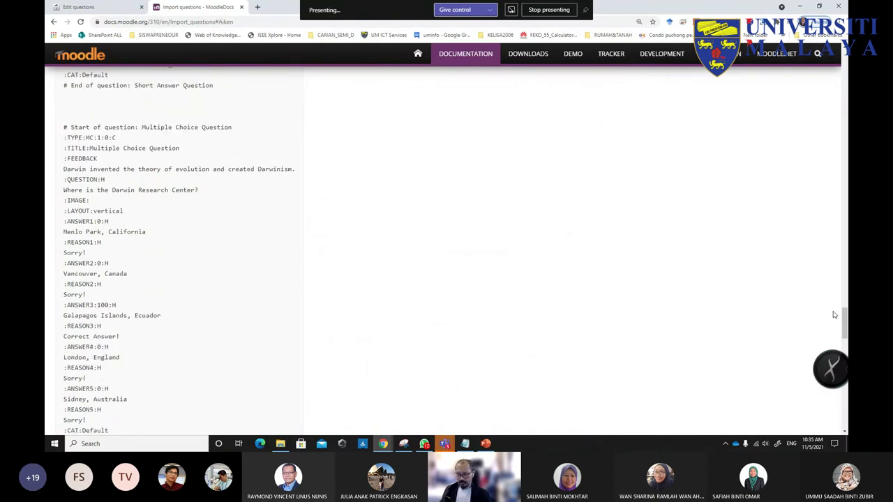
- Review the Import questions page from its contents list through the question bank and lesson import processes to the import formats
{"action": "left_click_drag", "start_coordinate": [844, 315], "coordinate": [845, 96]}
{"action": "scroll", "coordinate": [433, 298], "scroll_direction": "down", "scroll_amount": 5}
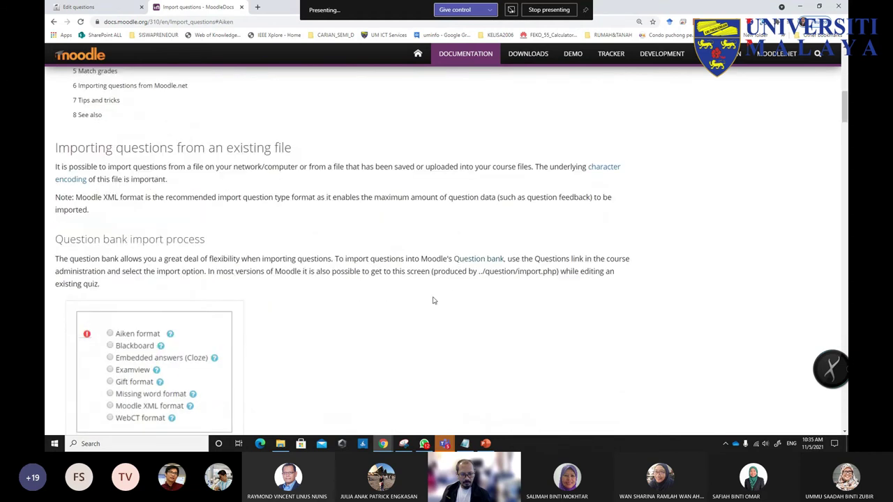
{"action": "scroll", "coordinate": [419, 300], "scroll_direction": "up", "scroll_amount": 15}
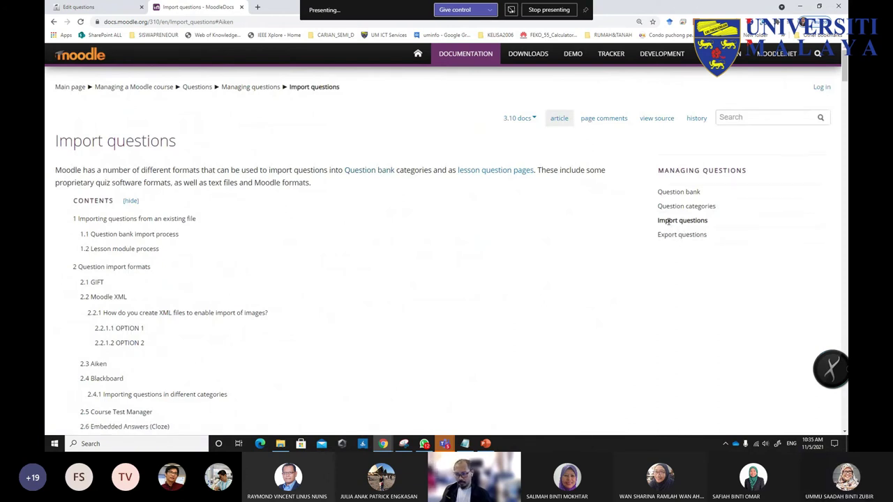
{"action": "scroll", "coordinate": [233, 247], "scroll_direction": "down", "scroll_amount": 1}
{"action": "scroll", "coordinate": [233, 247], "scroll_direction": "down", "scroll_amount": 10}
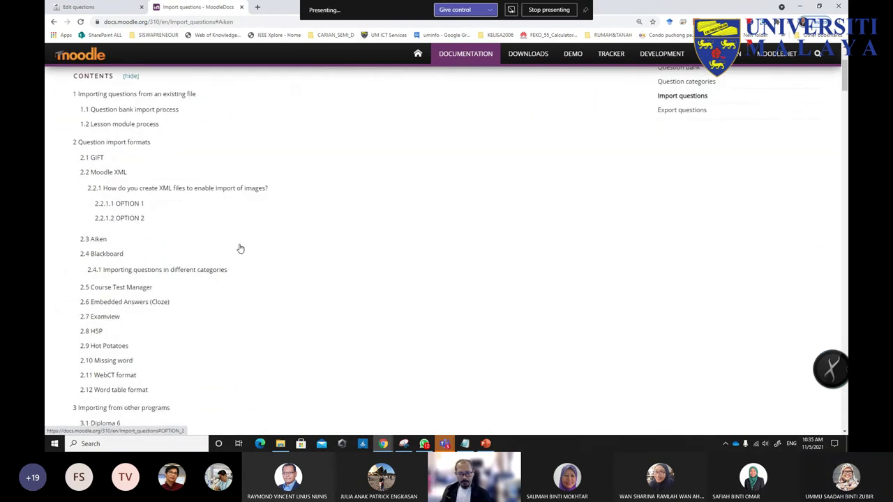
{"action": "scroll", "coordinate": [244, 250], "scroll_direction": "down", "scroll_amount": 8}
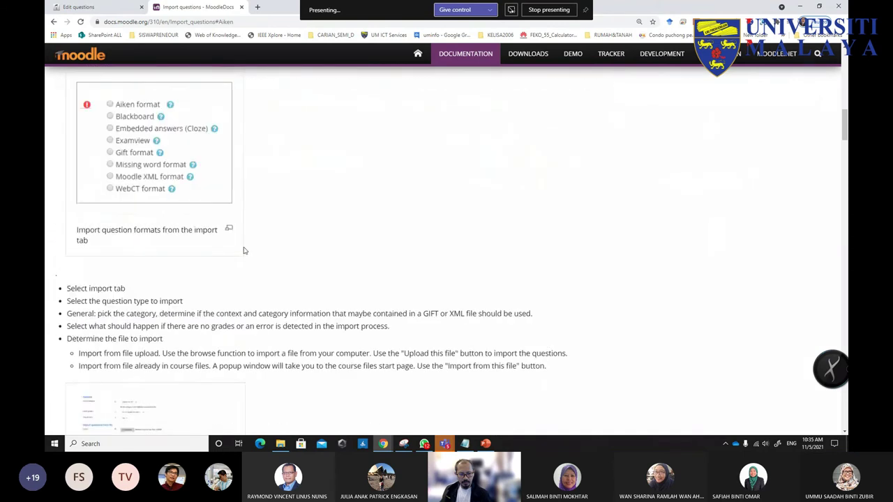
{"action": "scroll", "coordinate": [244, 250], "scroll_direction": "down", "scroll_amount": 8}
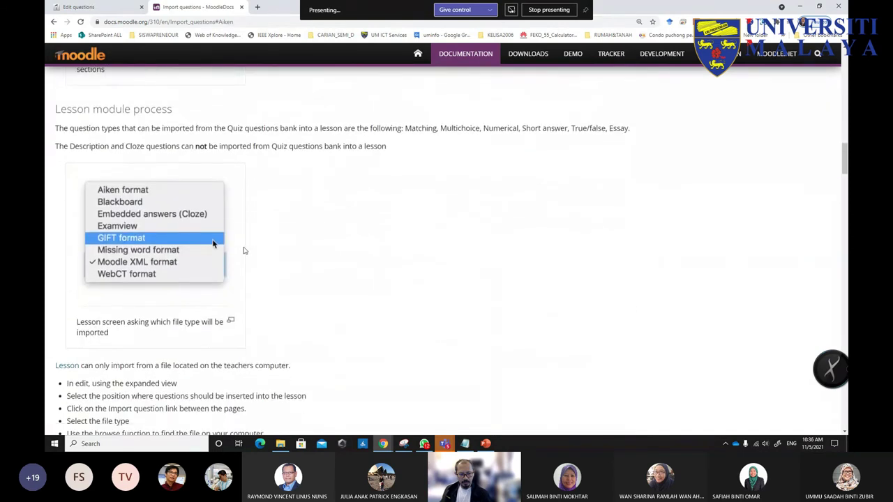
{"action": "scroll", "coordinate": [243, 251], "scroll_direction": "down", "scroll_amount": 2}
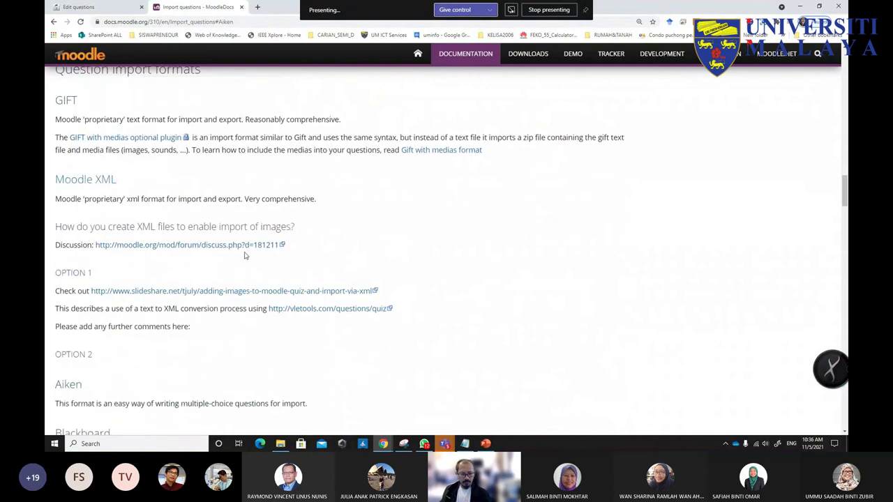
- Open the Aiken format documentation page and find its example questions
{"action": "scroll", "coordinate": [244, 257], "scroll_direction": "down", "scroll_amount": 1}
{"action": "left_click", "coordinate": [69, 344]}
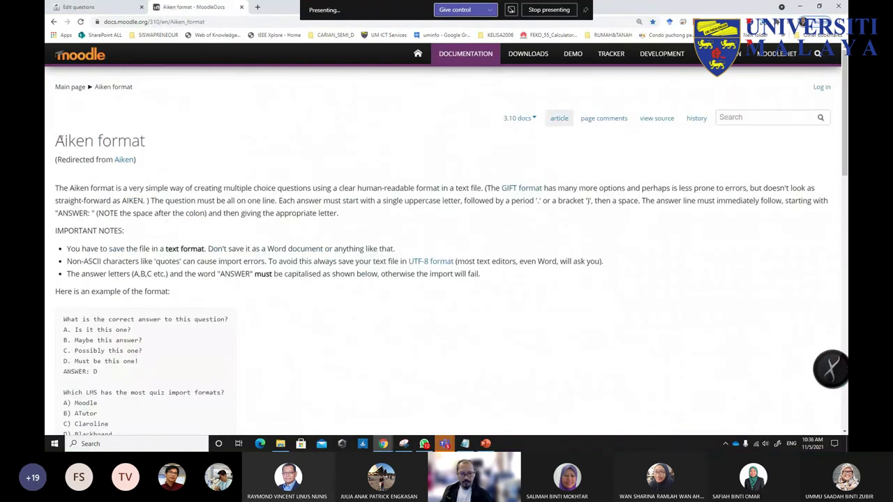
{"action": "left_click_drag", "start_coordinate": [56, 139], "coordinate": [145, 141]}
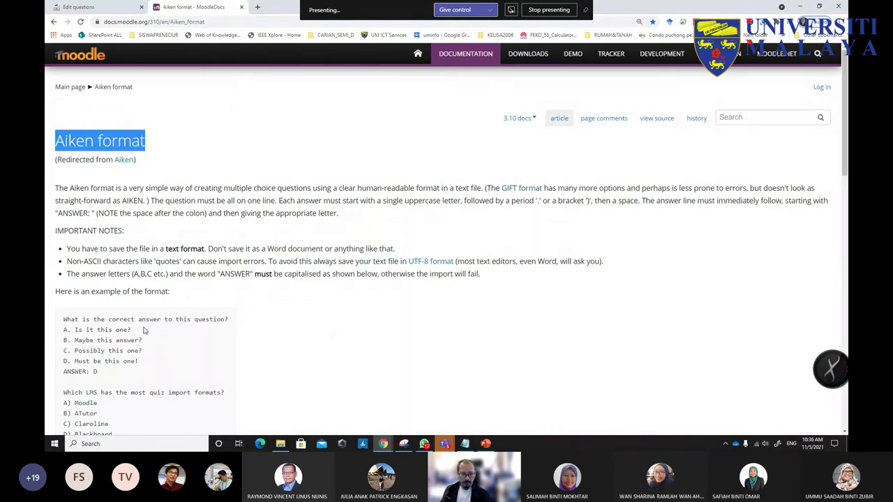
{"action": "scroll", "coordinate": [151, 322], "scroll_direction": "down", "scroll_amount": 3}
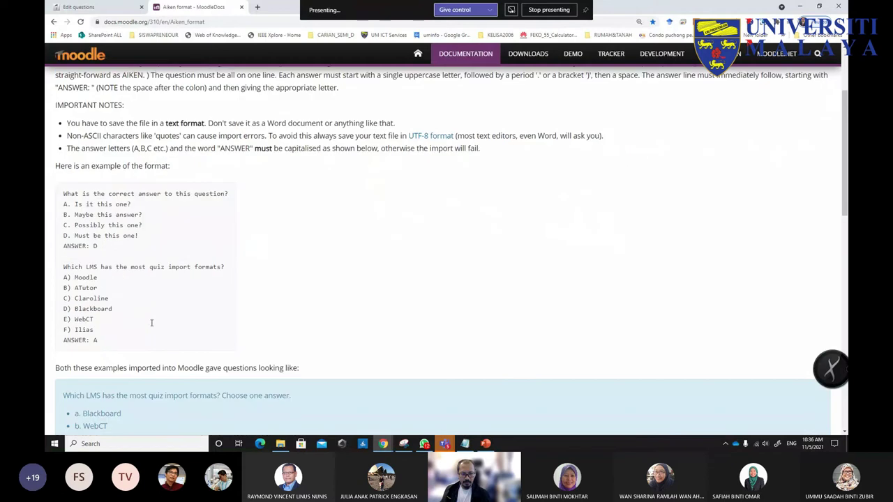
- Copy both example questions with their answers from the Aiken format page into a new Notepad document
{"action": "left_click_drag", "start_coordinate": [111, 346], "coordinate": [63, 193]}
{"action": "key", "text": "ctrl+c"}
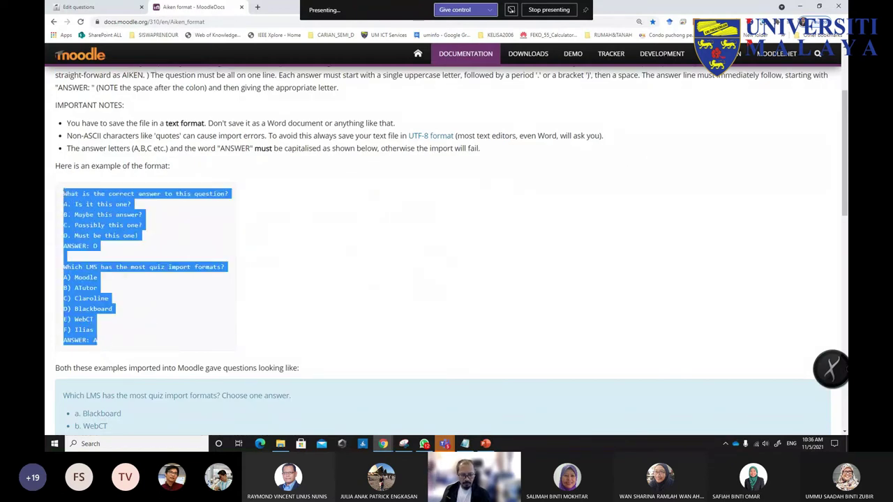
{"action": "left_click", "coordinate": [184, 338]}
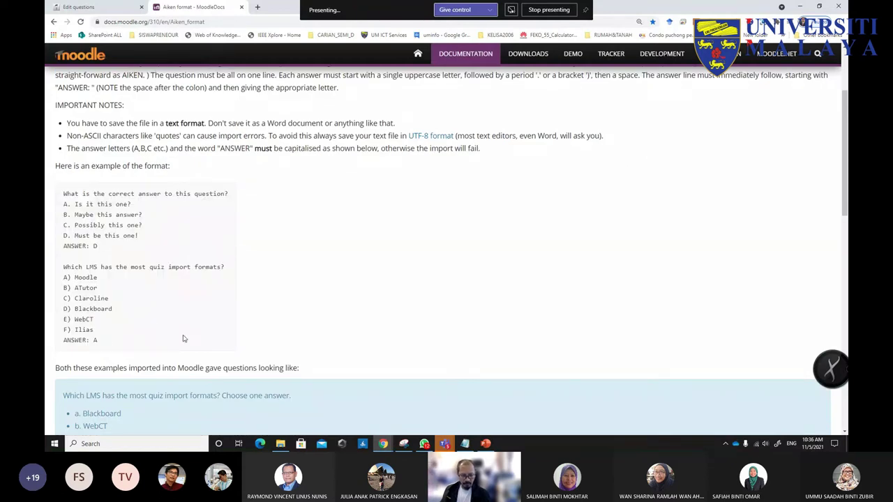
{"action": "left_click", "coordinate": [80, 441]}
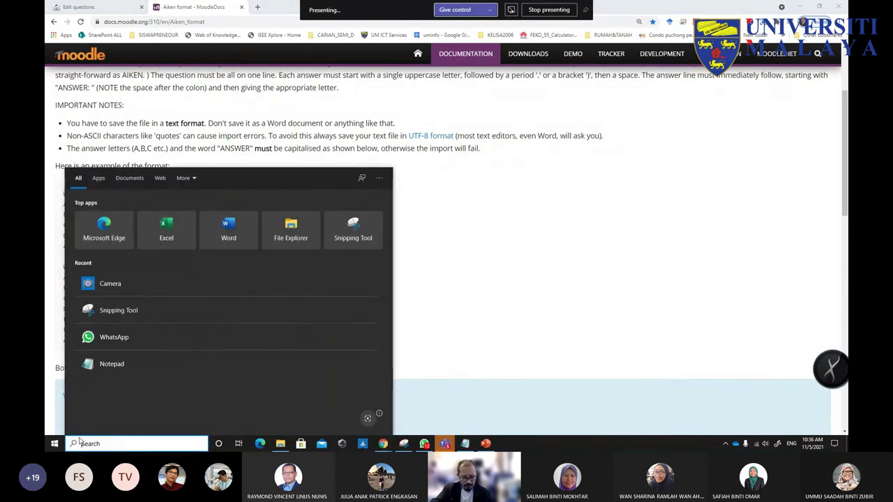
{"action": "type", "text": "text"}
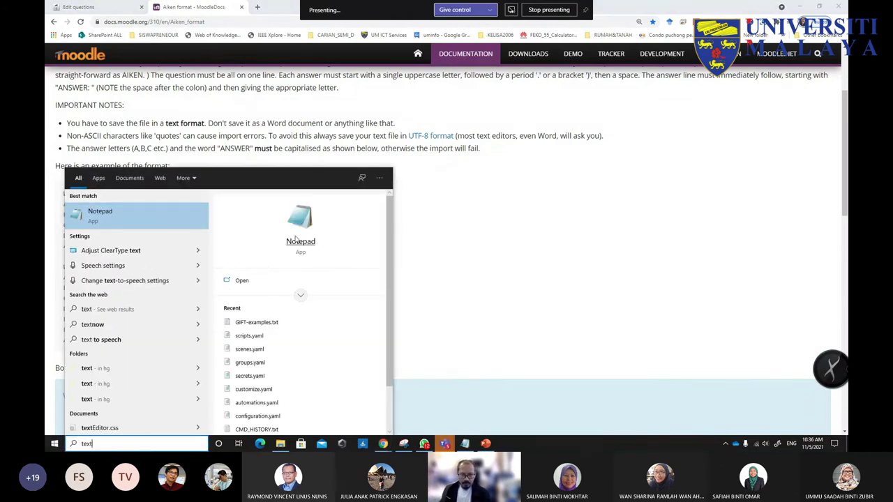
{"action": "left_click", "coordinate": [296, 223]}
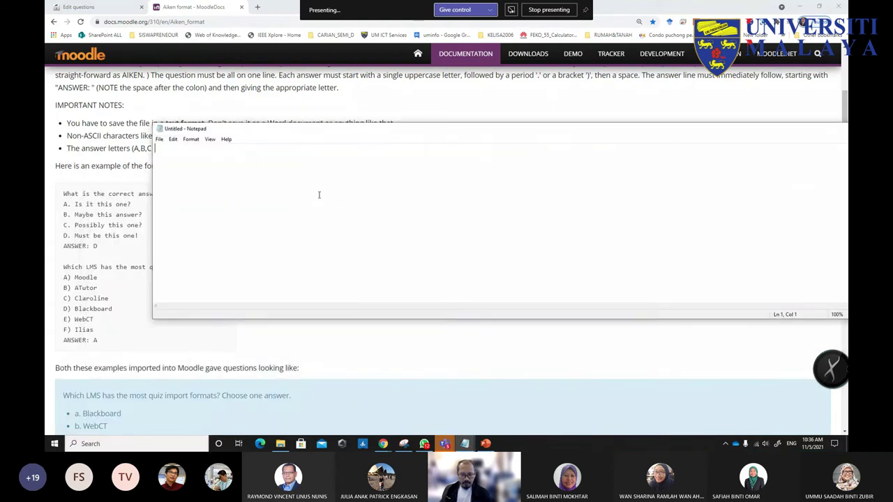
{"action": "key", "text": "ctrl+v"}
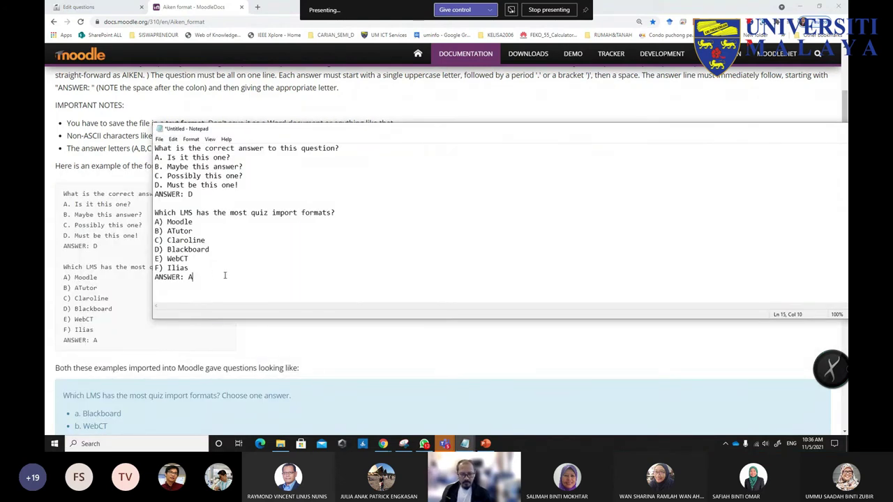
- Duplicate the two example questions beneath the originals in the text document
{"action": "left_click_drag", "start_coordinate": [207, 276], "coordinate": [148, 150]}
{"action": "key", "text": "ctrl+c"}
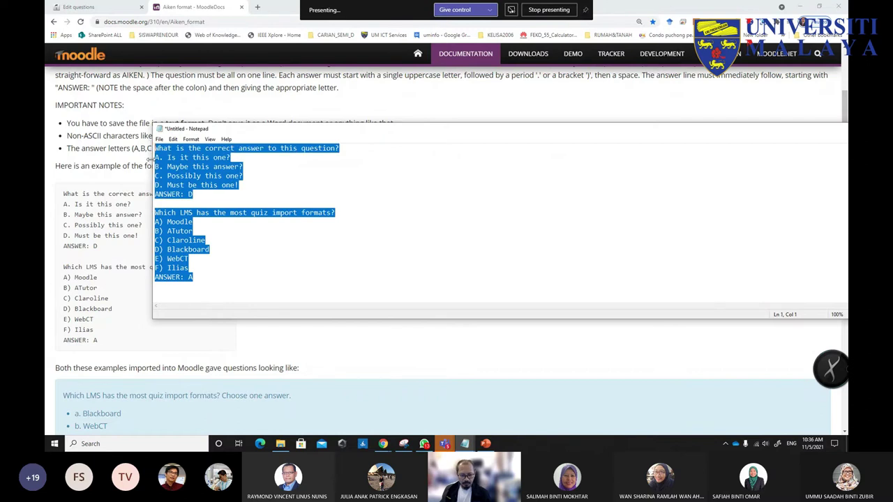
{"action": "left_click", "coordinate": [202, 272]}
{"action": "key", "text": "Return"}
{"action": "key", "text": "ctrl+v"}
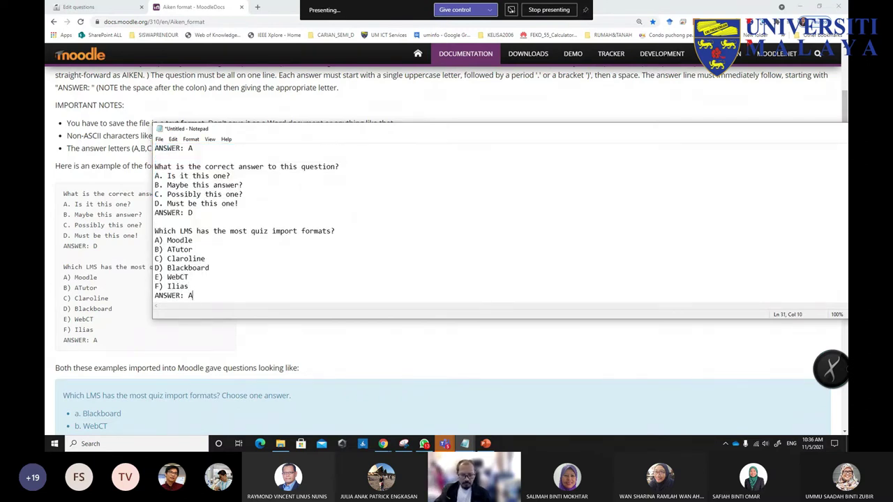
- Set the Notepad text font to Consolas Regular, size 24
{"action": "double_click", "coordinate": [353, 129]}
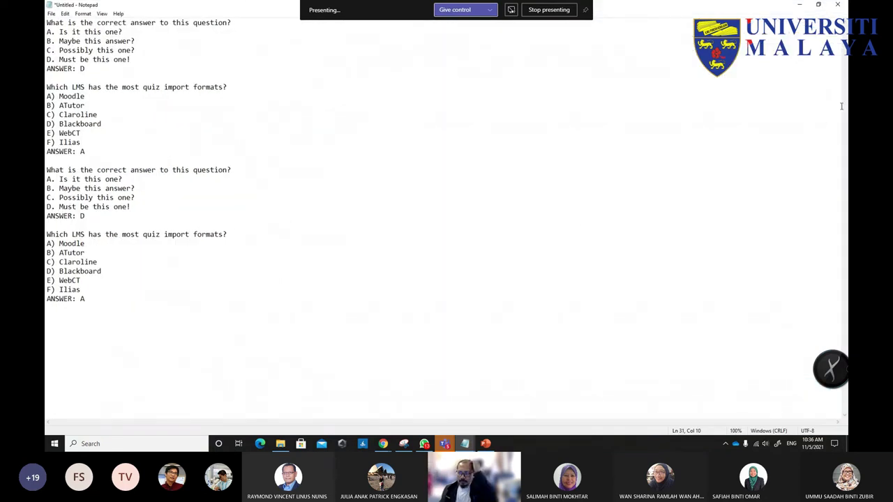
{"action": "left_click", "coordinate": [819, 5]}
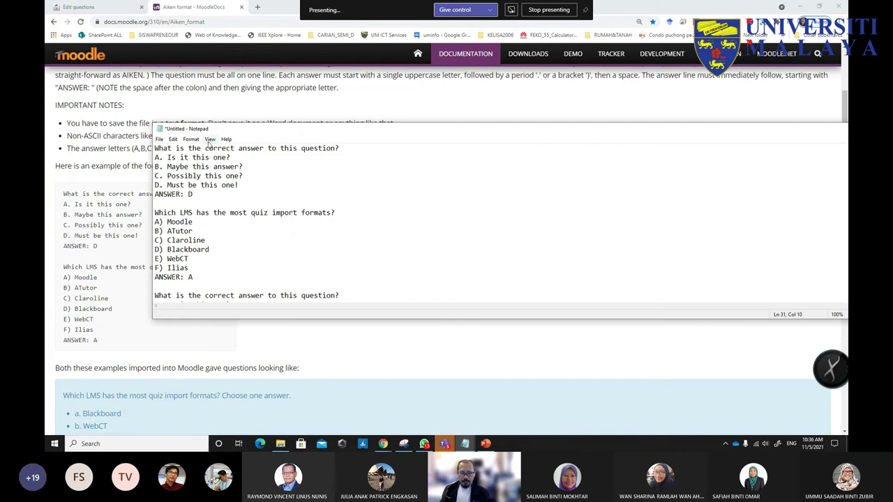
{"action": "left_click", "coordinate": [210, 139]}
{"action": "mouse_move", "coordinate": [175, 144]}
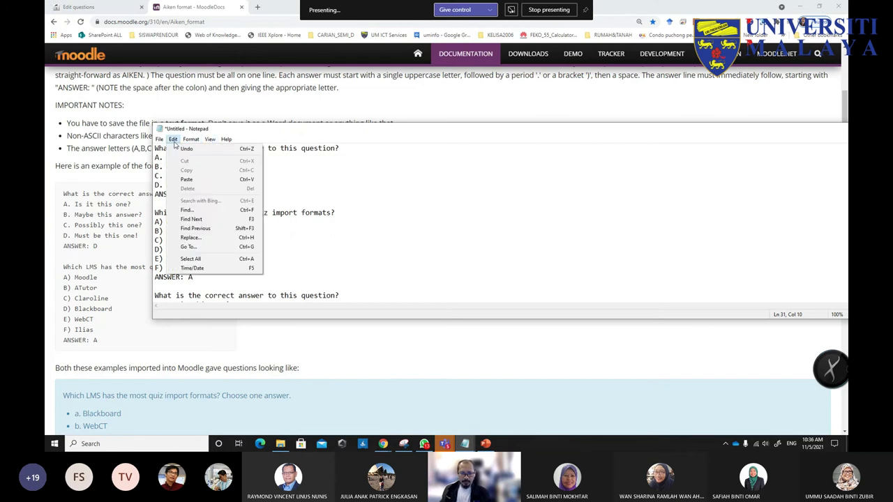
{"action": "left_click", "coordinate": [203, 158]}
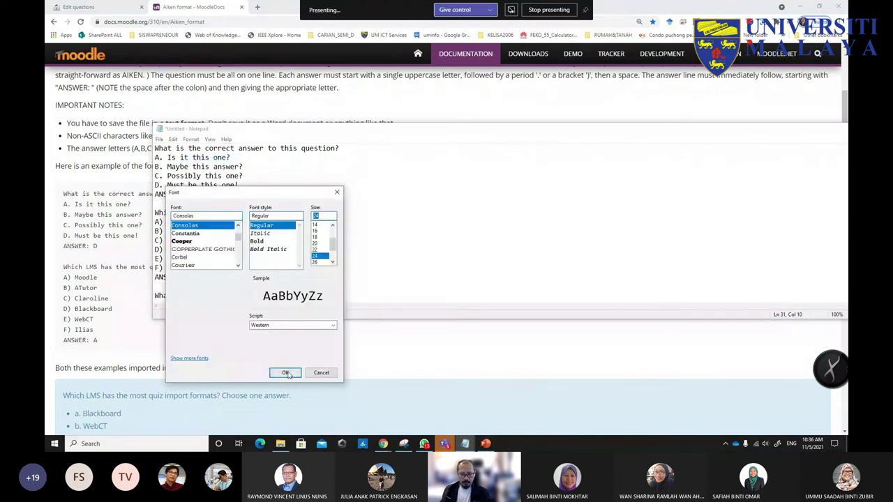
{"action": "left_click", "coordinate": [285, 374]}
{"action": "left_click", "coordinate": [464, 206]}
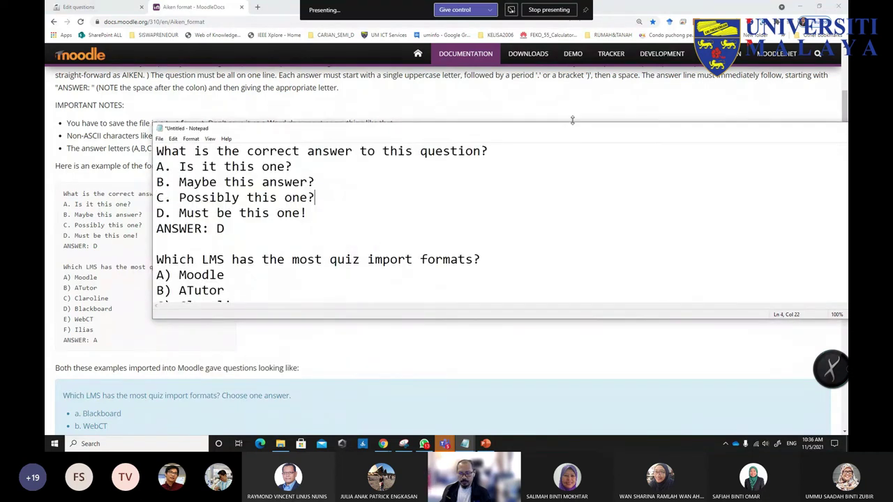
- Make the Notepad window taller and narrower so it fits on screen, and check the questions from the start of the file
{"action": "left_click_drag", "start_coordinate": [572, 125], "coordinate": [562, 37]}
{"action": "left_click_drag", "start_coordinate": [530, 318], "coordinate": [530, 377]}
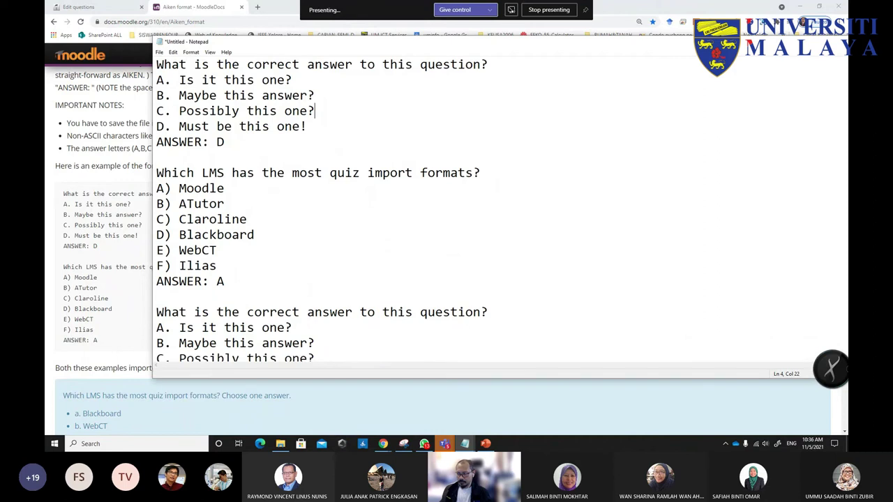
{"action": "left_click_drag", "start_coordinate": [848, 346], "coordinate": [597, 346]}
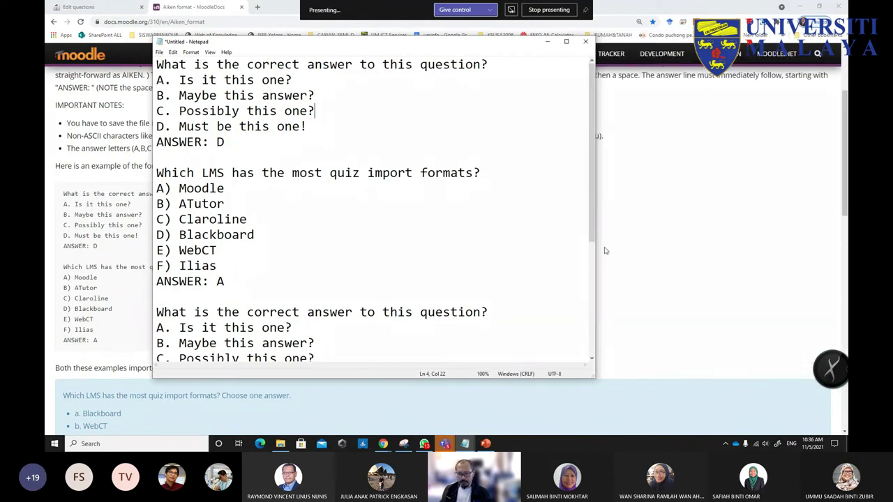
{"action": "left_click", "coordinate": [592, 294]}
{"action": "left_click_drag", "start_coordinate": [592, 295], "coordinate": [589, 134]}
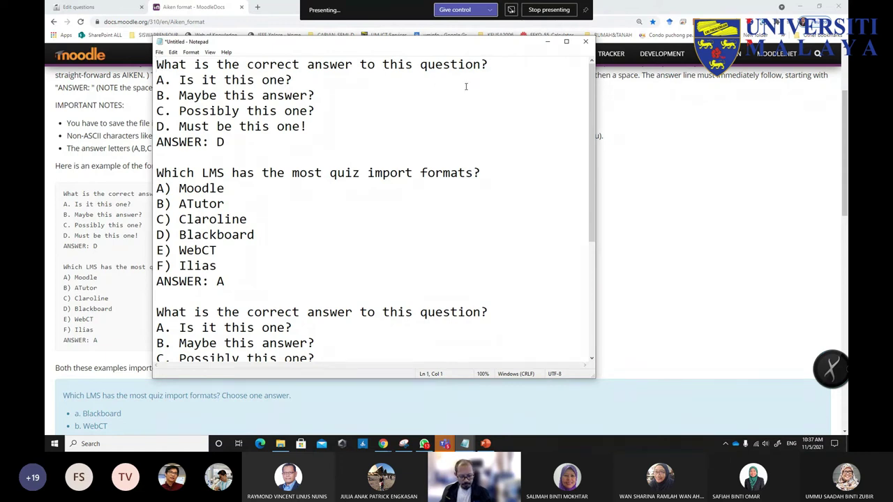
- Prefix the first two questions with X and the two duplicated questions with Y to tell them apart
{"action": "type", "text": "X"}
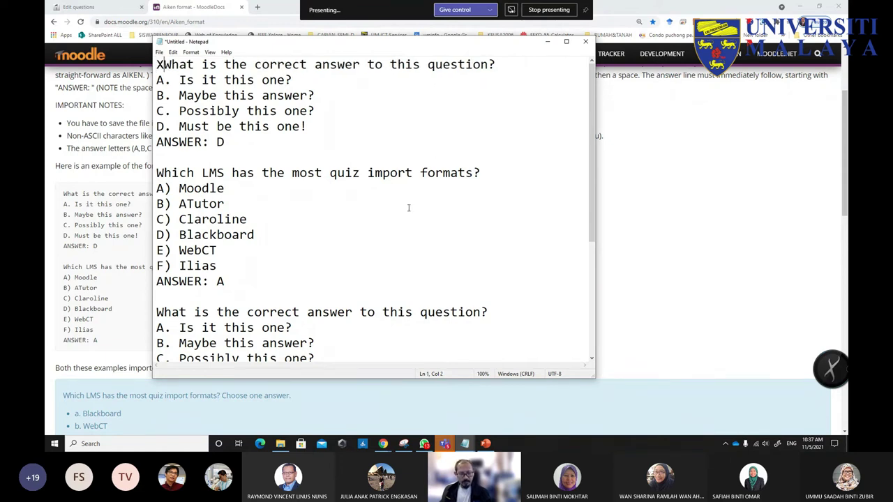
{"action": "type", "text": "X"}
{"action": "scroll", "coordinate": [177, 234], "scroll_direction": "down", "scroll_amount": 2}
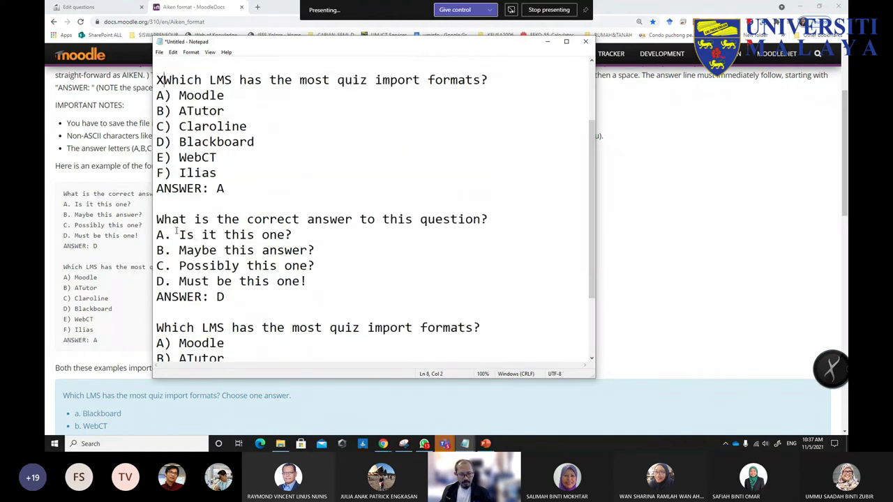
{"action": "type", "text": "Y"}
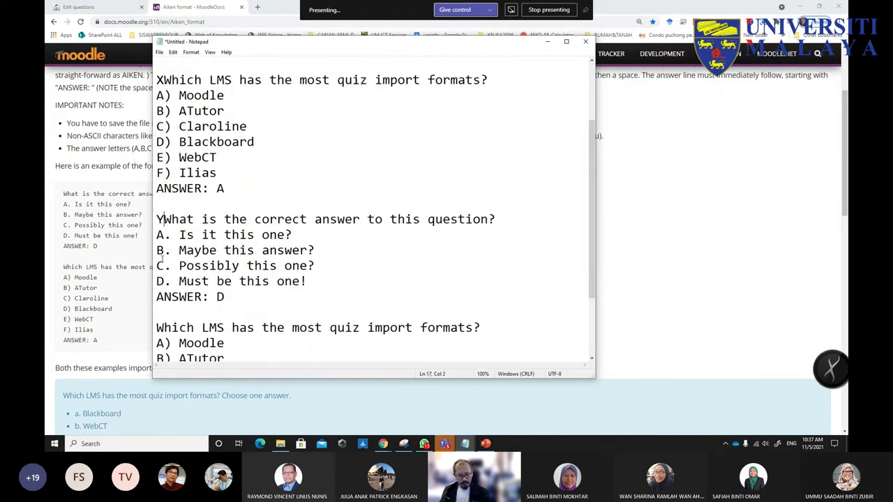
{"action": "scroll", "coordinate": [157, 219], "scroll_direction": "down", "scroll_amount": 2}
{"action": "left_click", "coordinate": [157, 236]}
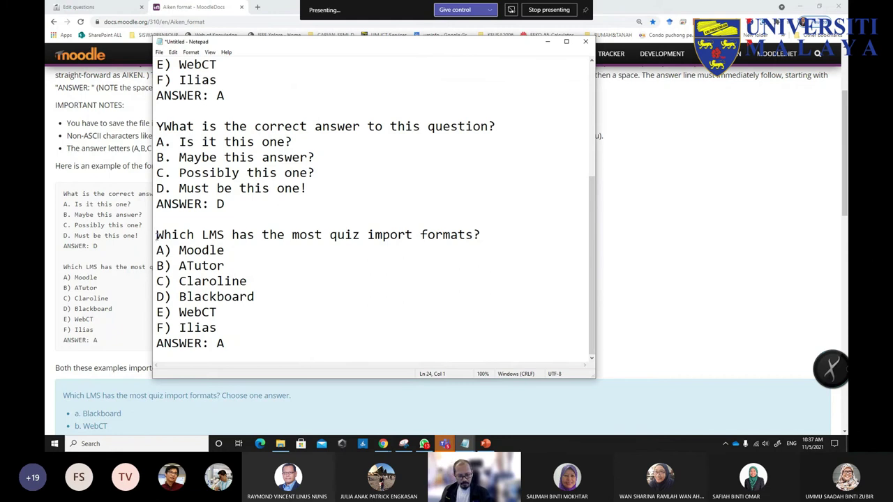
{"action": "type", "text": "Y"}
{"action": "scroll", "coordinate": [292, 265], "scroll_direction": "up", "scroll_amount": 4}
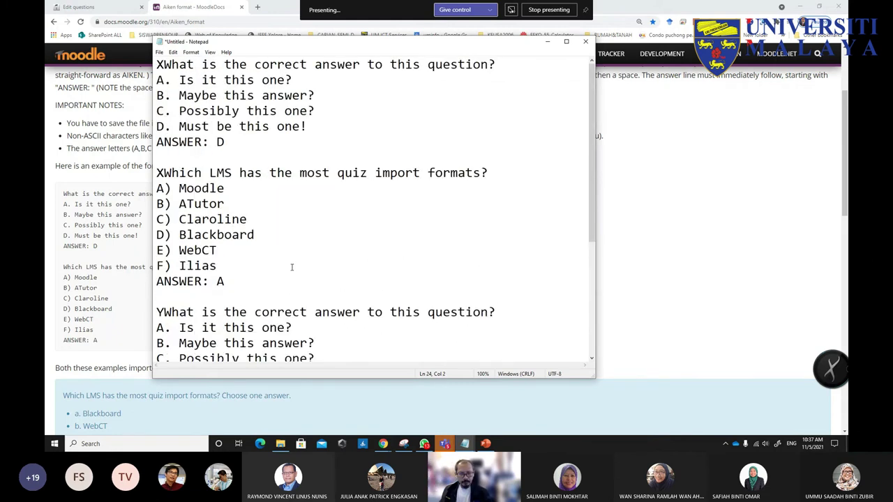
{"action": "scroll", "coordinate": [292, 267], "scroll_direction": "down", "scroll_amount": 4}
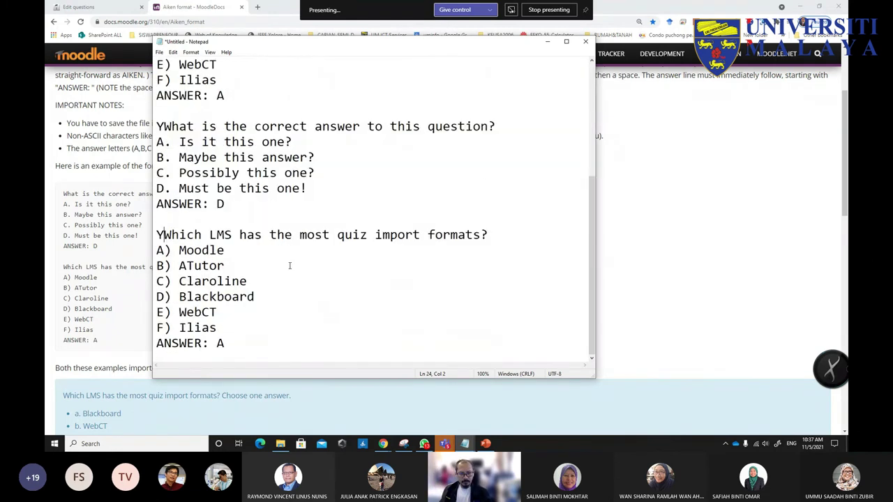
{"action": "left_click_drag", "start_coordinate": [593, 264], "coordinate": [593, 308]}
- Save the question document as myAiken.txt in the Downloads folder
{"action": "left_click", "coordinate": [161, 52]}
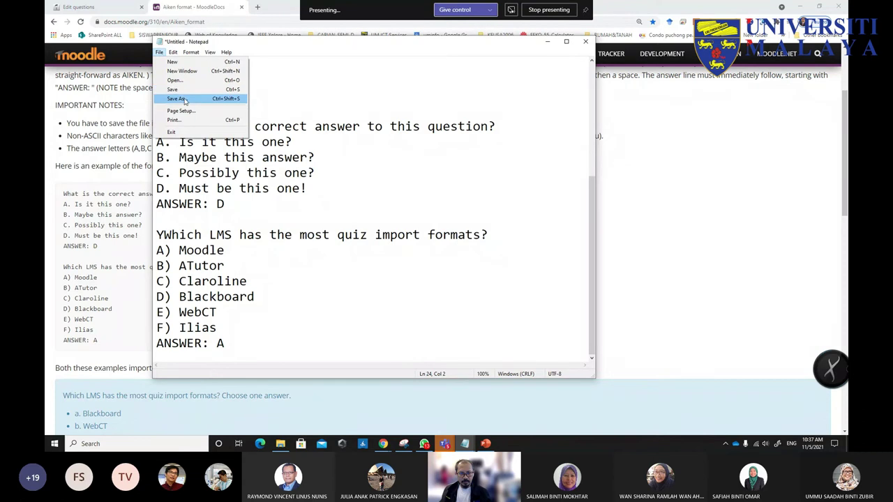
{"action": "left_click", "coordinate": [184, 100]}
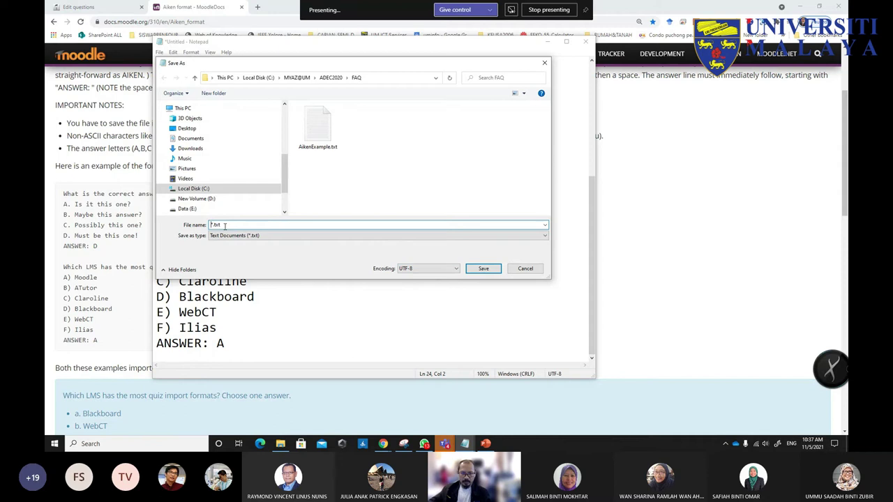
{"action": "key", "text": "Delete"}
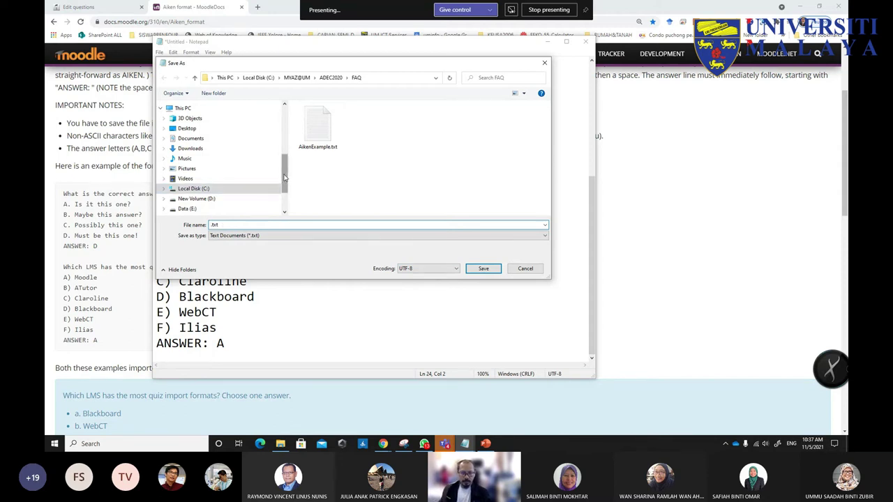
{"action": "left_click", "coordinate": [189, 148]}
{"action": "left_click", "coordinate": [211, 224]}
{"action": "double_click", "coordinate": [211, 224]}
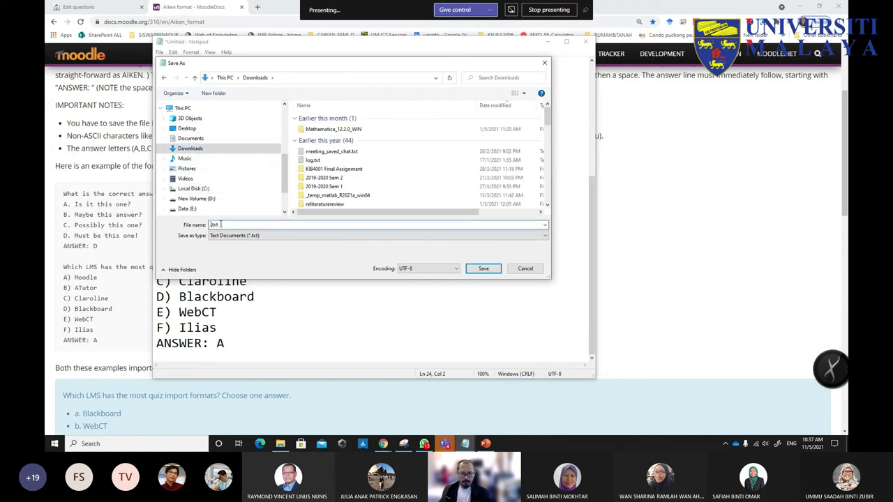
{"action": "type", "text": "Aiken"}
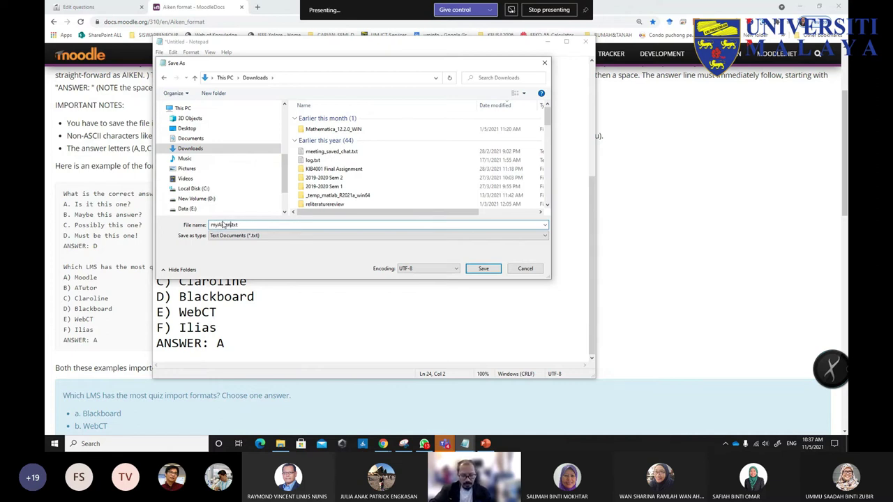
{"action": "left_click", "coordinate": [483, 267]}
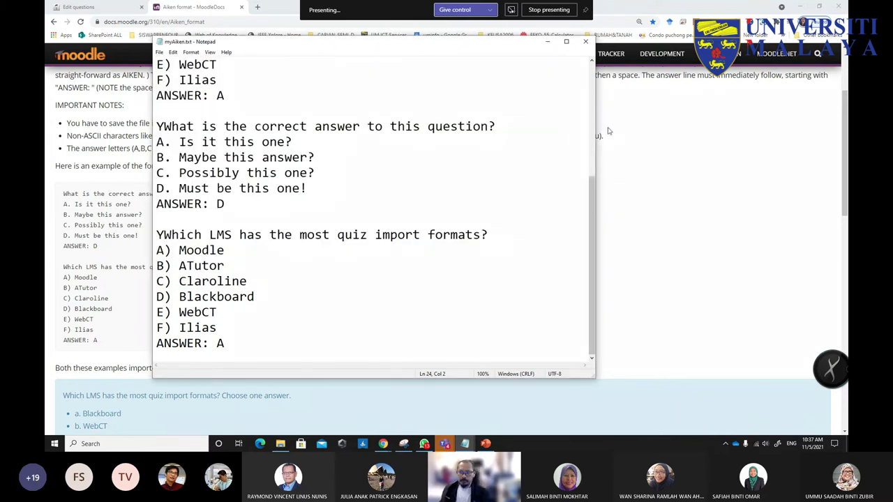
- Switch to the SPeCTRUM question bank in the browser, open its question import page and expand the General settings
{"action": "left_click", "coordinate": [78, 7]}
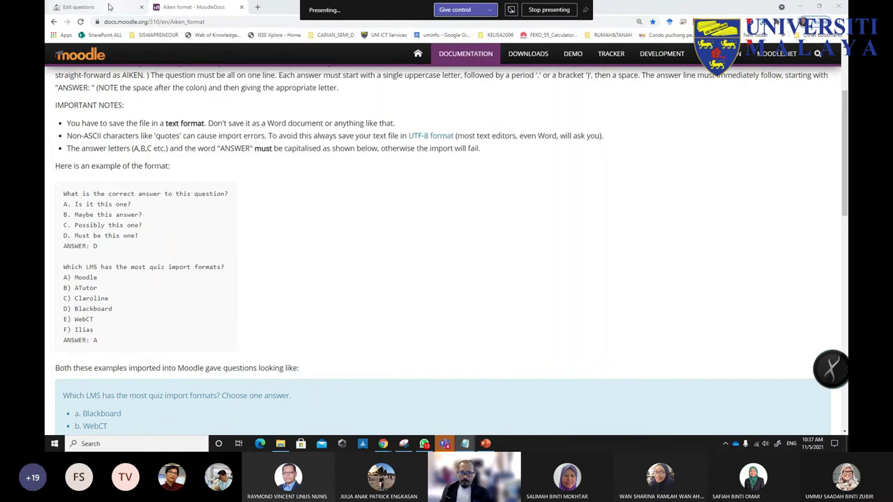
{"action": "scroll", "coordinate": [420, 252], "scroll_direction": "up", "scroll_amount": 3}
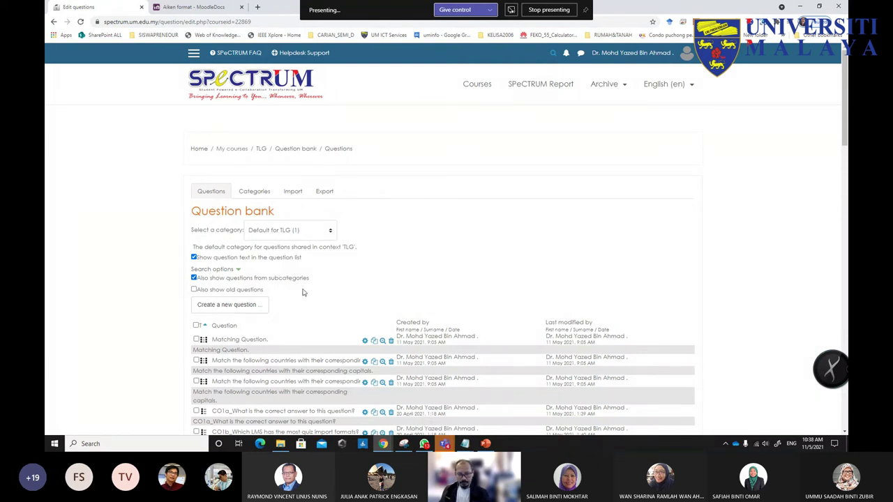
{"action": "left_click", "coordinate": [294, 194]}
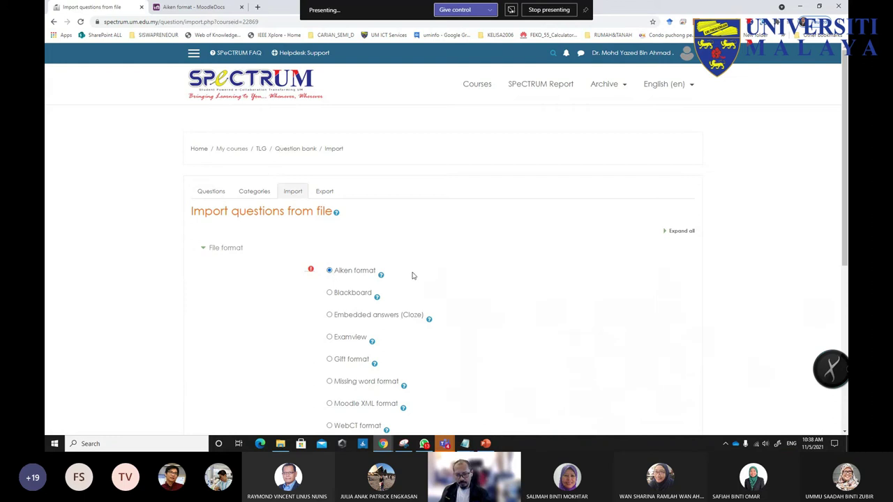
{"action": "scroll", "coordinate": [411, 276], "scroll_direction": "down", "scroll_amount": 3}
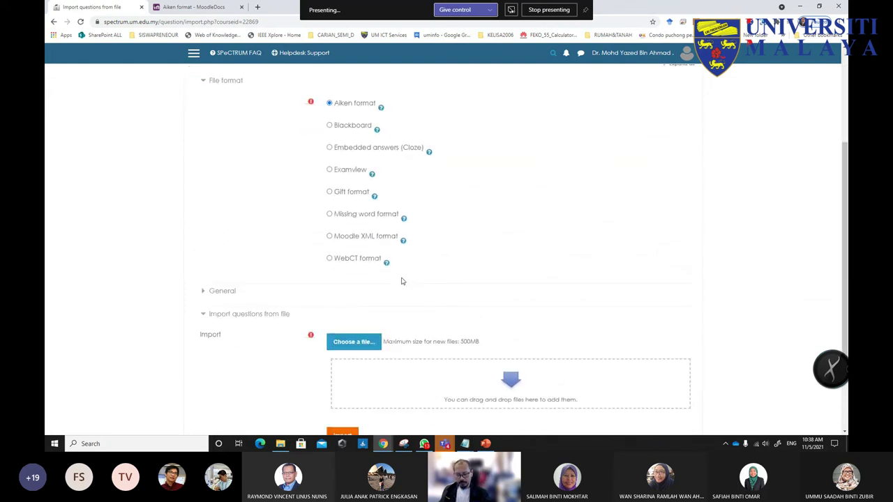
{"action": "left_click", "coordinate": [202, 292]}
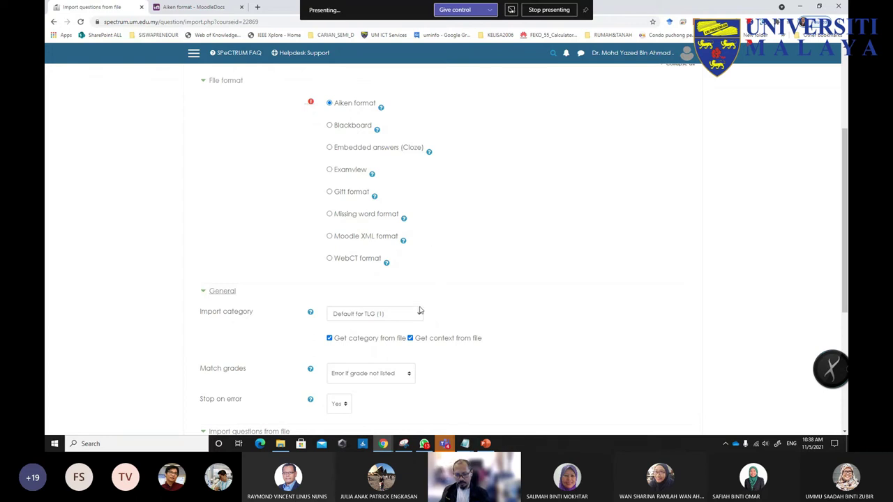
{"action": "left_click", "coordinate": [370, 315]}
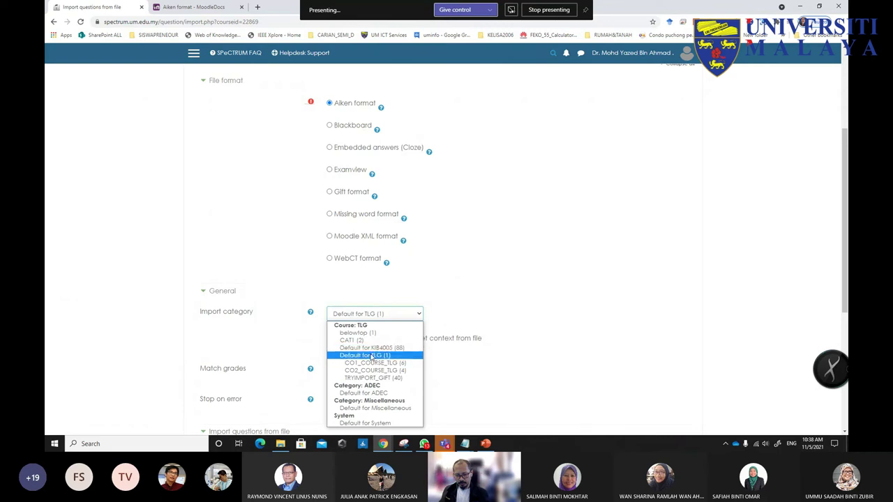
{"action": "left_click", "coordinate": [372, 347]}
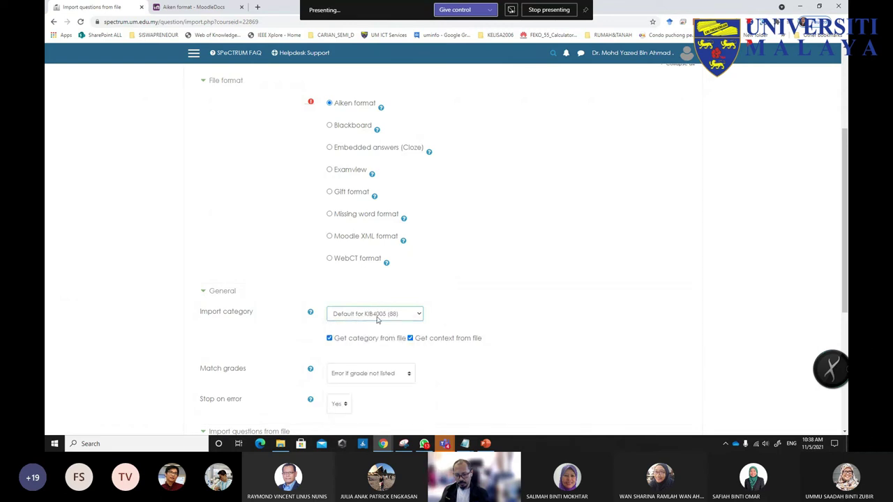
{"action": "left_click", "coordinate": [377, 316]}
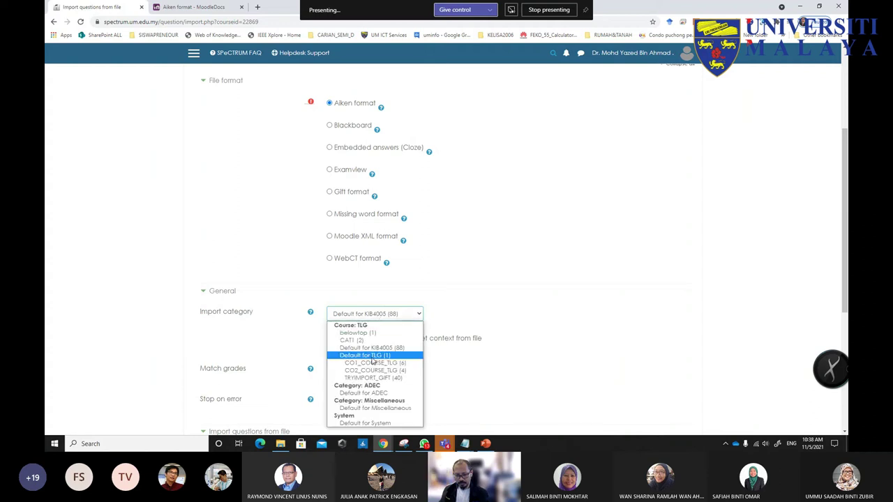
{"action": "left_click", "coordinate": [457, 302]}
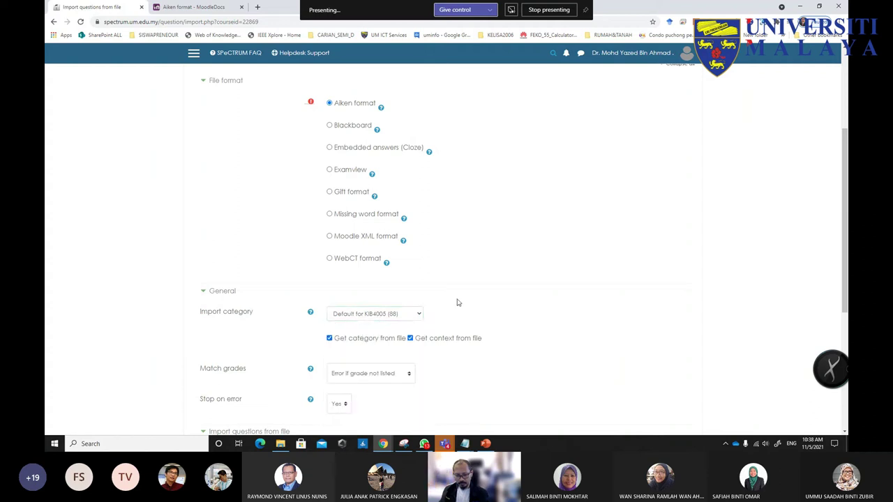
{"action": "left_click", "coordinate": [385, 316]}
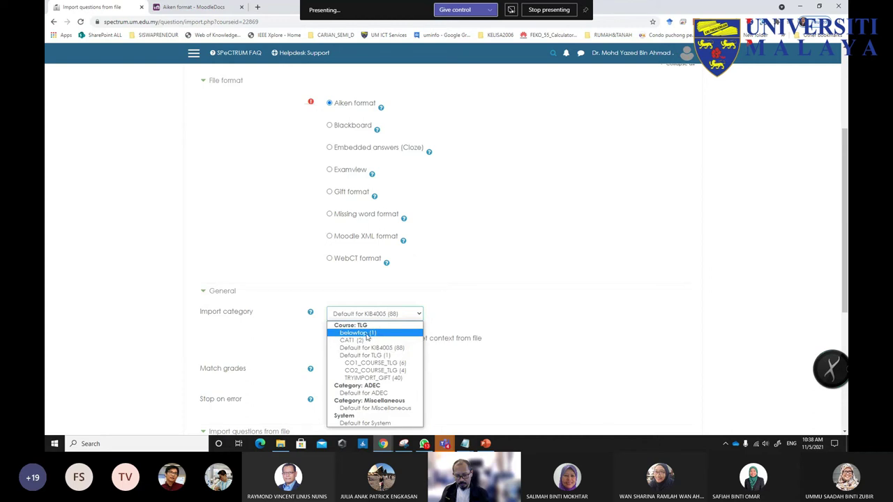
{"action": "left_click", "coordinate": [366, 334]}
{"action": "scroll", "coordinate": [487, 289], "scroll_direction": "down", "scroll_amount": 3}
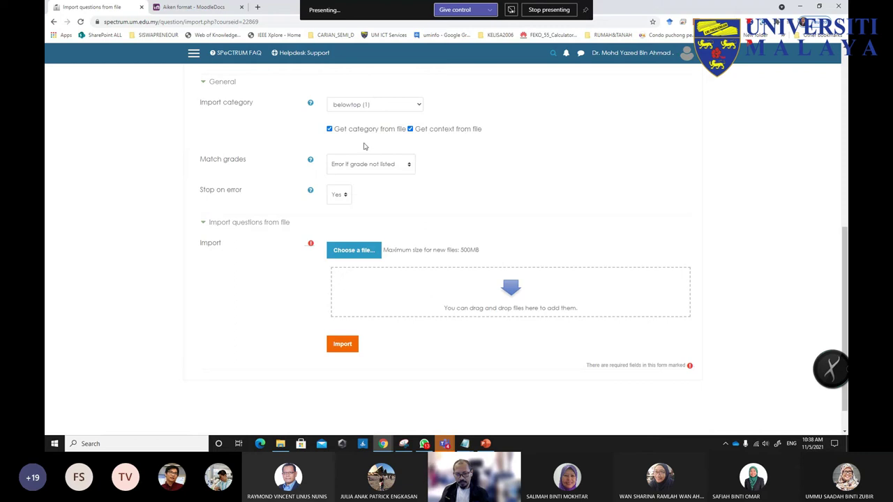
{"action": "left_click", "coordinate": [344, 106]}
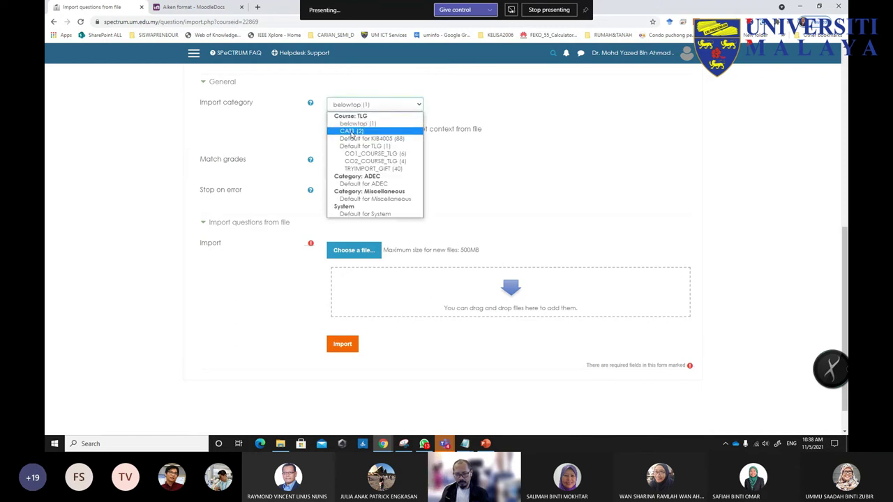
{"action": "left_click", "coordinate": [522, 146]}
{"action": "scroll", "coordinate": [516, 166], "scroll_direction": "up", "scroll_amount": 1}
{"action": "scroll", "coordinate": [413, 206], "scroll_direction": "up", "scroll_amount": 4}
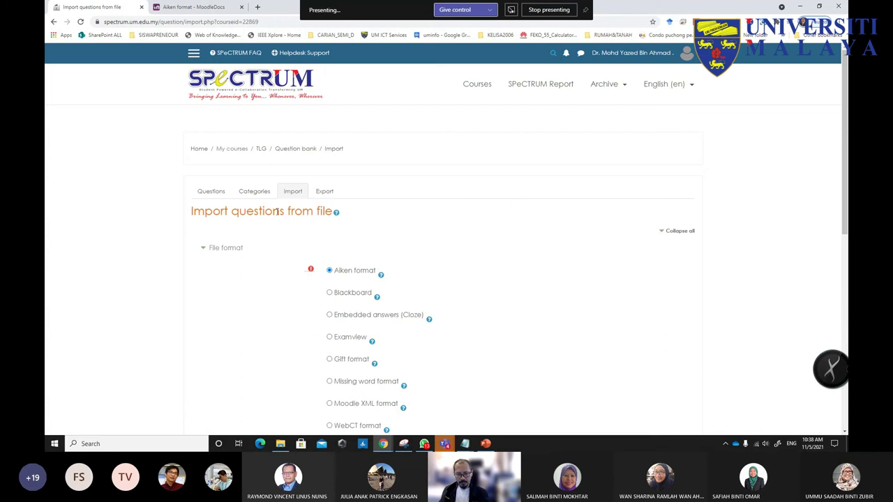
- Leave the import page without saving, open the question bank's categories and go to the form for adding a category
{"action": "left_click", "coordinate": [254, 193]}
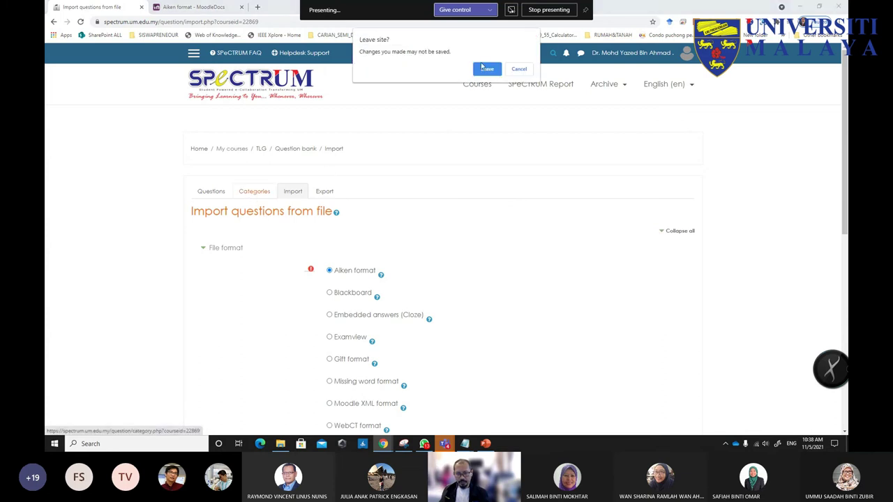
{"action": "left_click", "coordinate": [482, 68]}
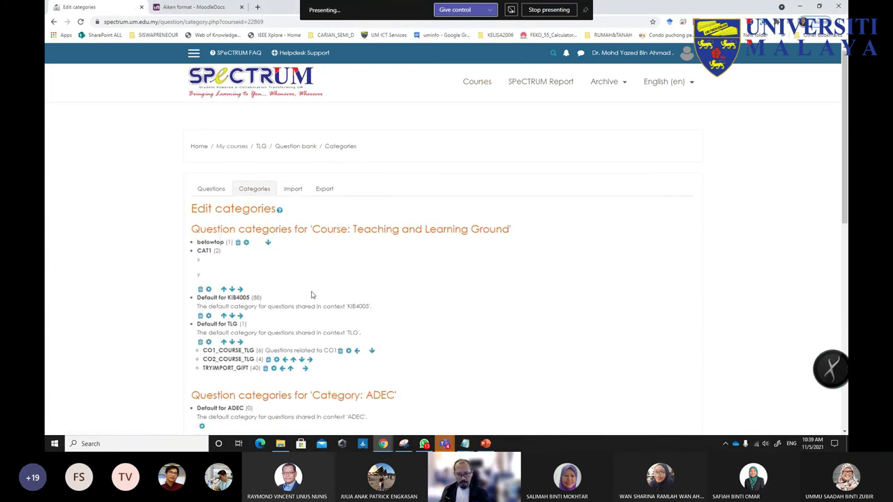
{"action": "scroll", "coordinate": [311, 295], "scroll_direction": "down", "scroll_amount": 2}
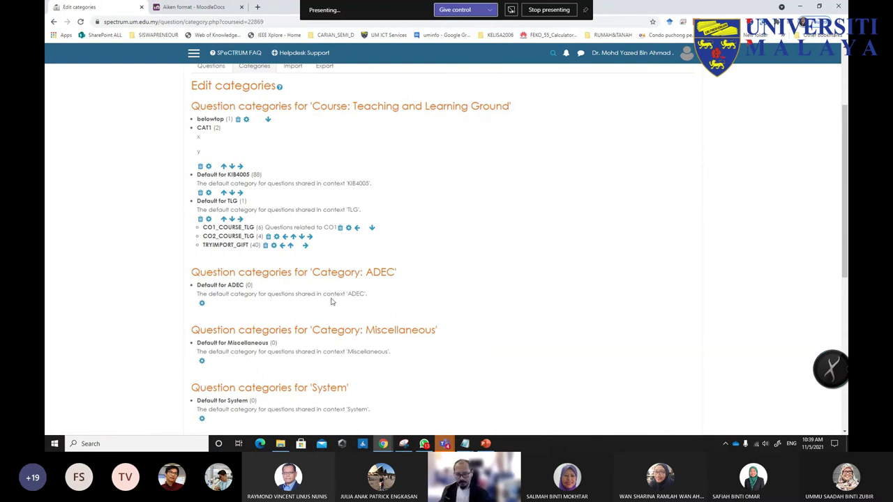
{"action": "scroll", "coordinate": [388, 267], "scroll_direction": "down", "scroll_amount": 3}
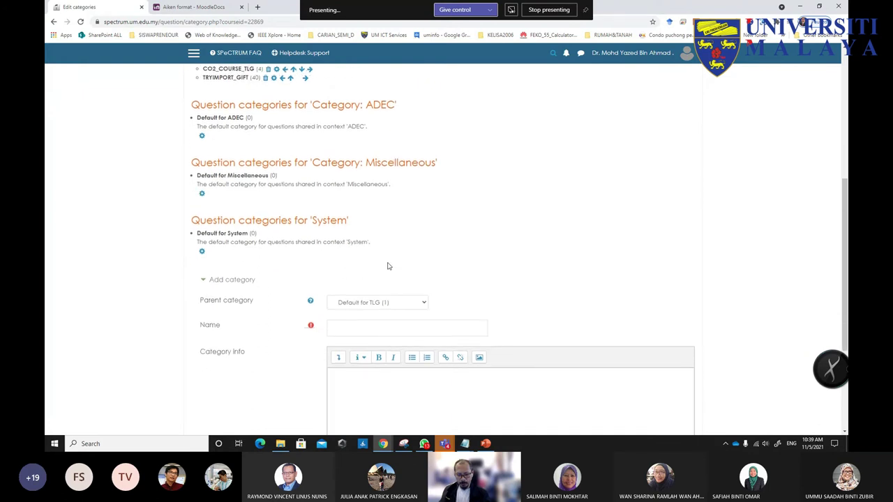
{"action": "scroll", "coordinate": [389, 267], "scroll_direction": "up", "scroll_amount": 1}
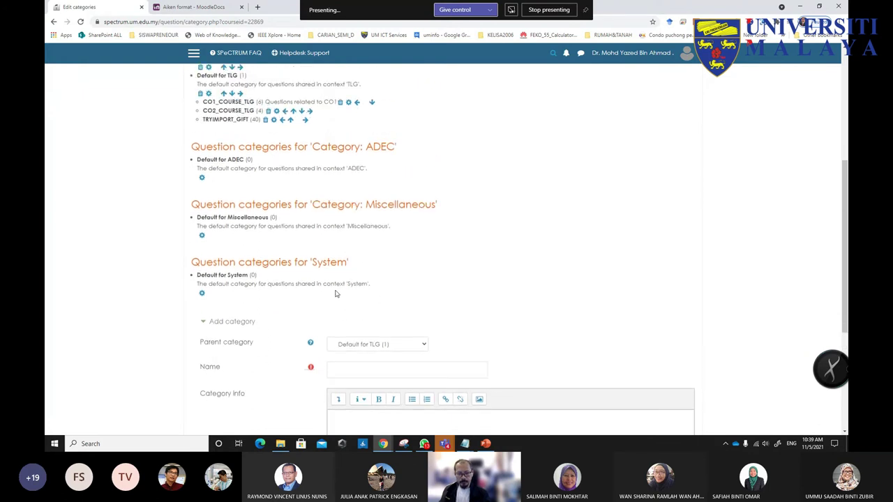
{"action": "scroll", "coordinate": [337, 293], "scroll_direction": "down", "scroll_amount": 2}
- Add a question category named CO4 under the parent category Default for TLG, leaving the category info empty
{"action": "left_click", "coordinate": [399, 262]}
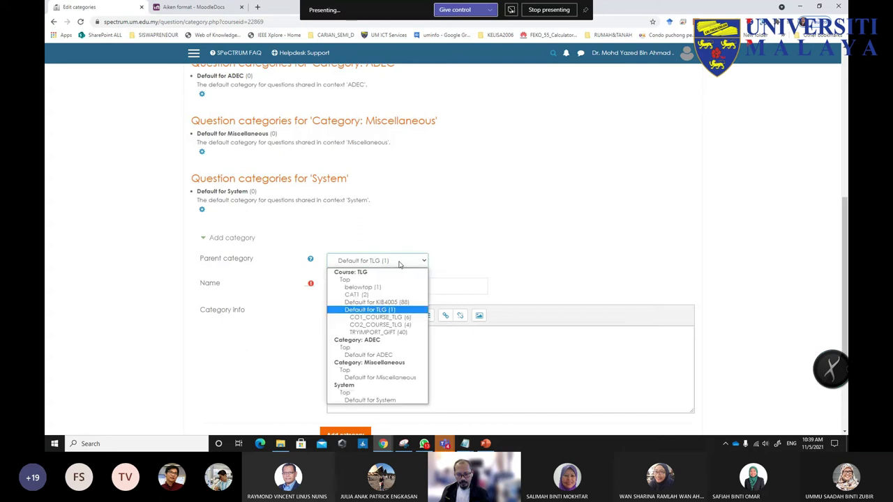
{"action": "left_click", "coordinate": [383, 311]}
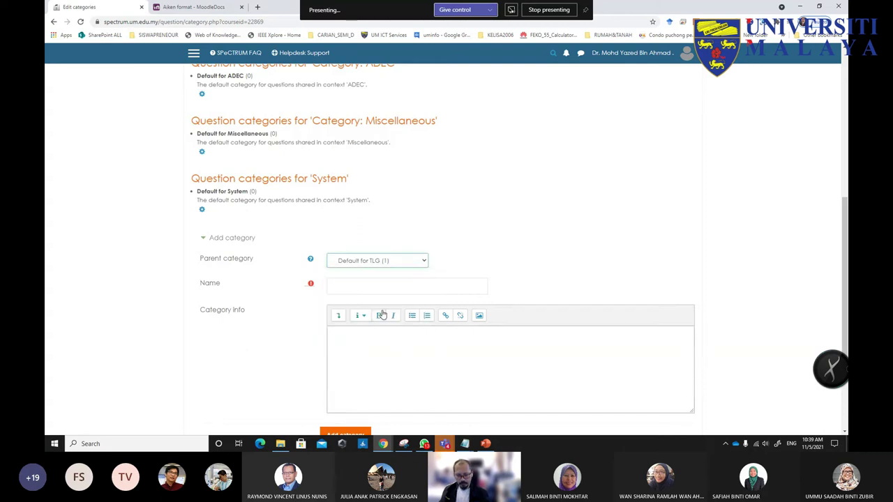
{"action": "left_click", "coordinate": [333, 291]}
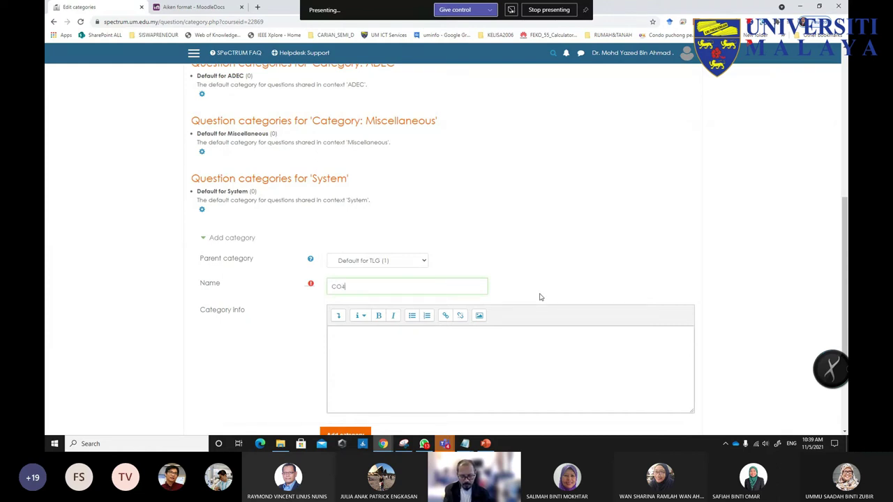
{"action": "scroll", "coordinate": [396, 356], "scroll_direction": "down", "scroll_amount": 2}
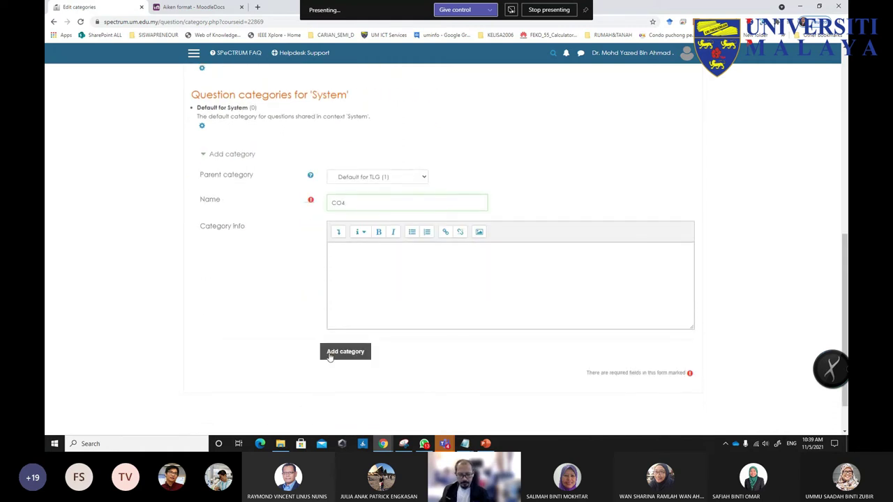
{"action": "left_click", "coordinate": [347, 275]}
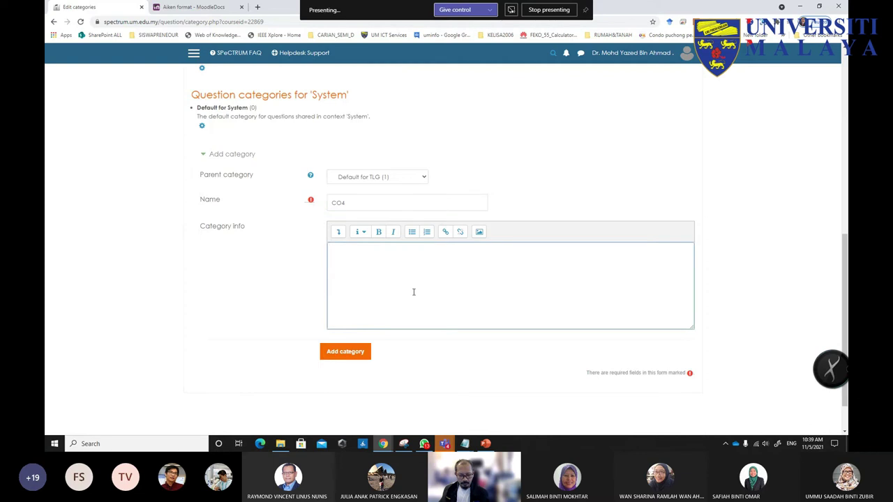
{"action": "left_click", "coordinate": [338, 354]}
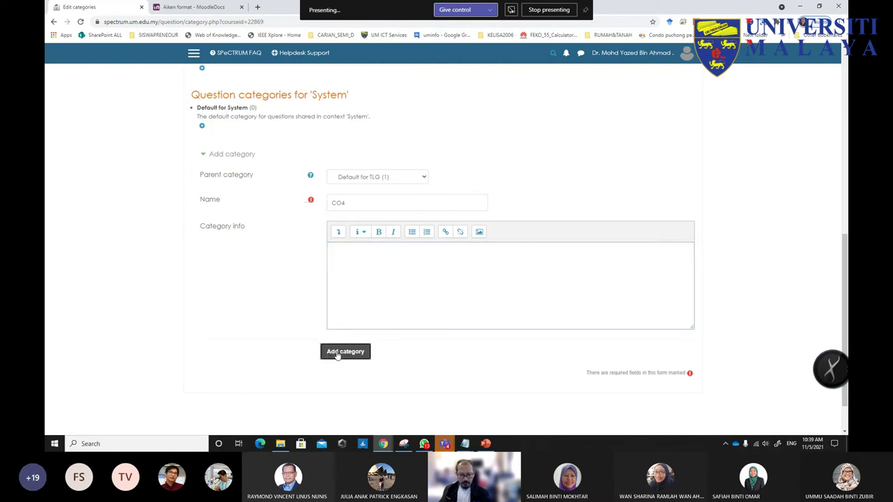
{"action": "left_click", "coordinate": [401, 179]}
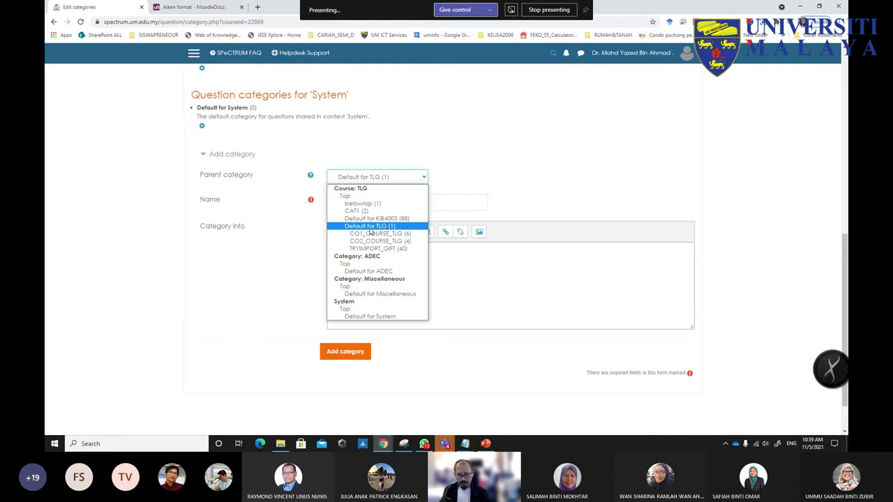
{"action": "left_click", "coordinate": [371, 228]}
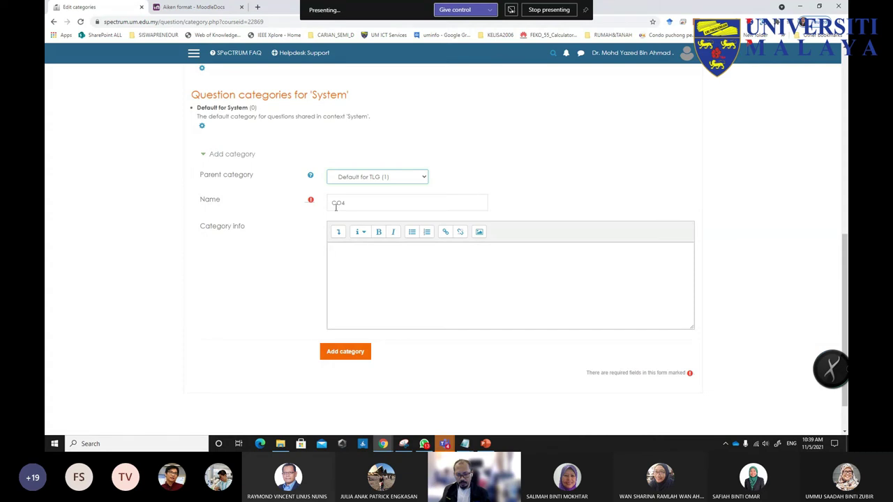
{"action": "left_click", "coordinate": [338, 354]}
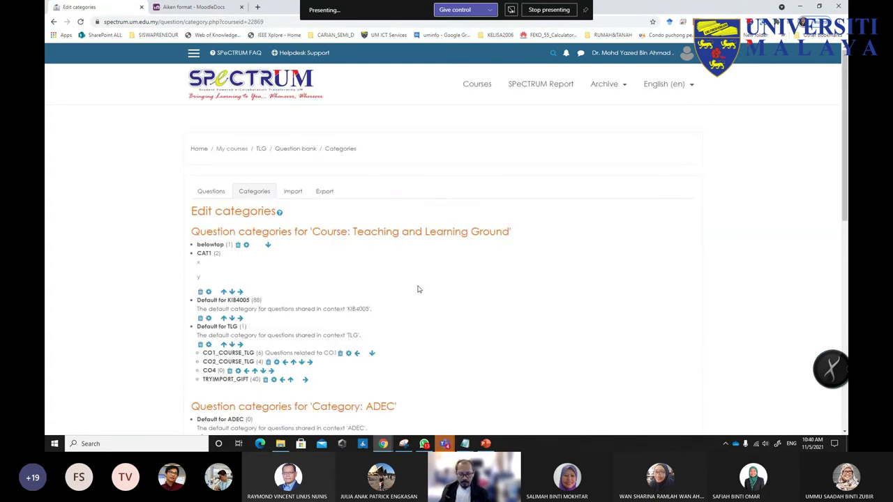
- Open the question import page, select the Aiken format and set the import category to CO4
{"action": "scroll", "coordinate": [418, 290], "scroll_direction": "down", "scroll_amount": 2}
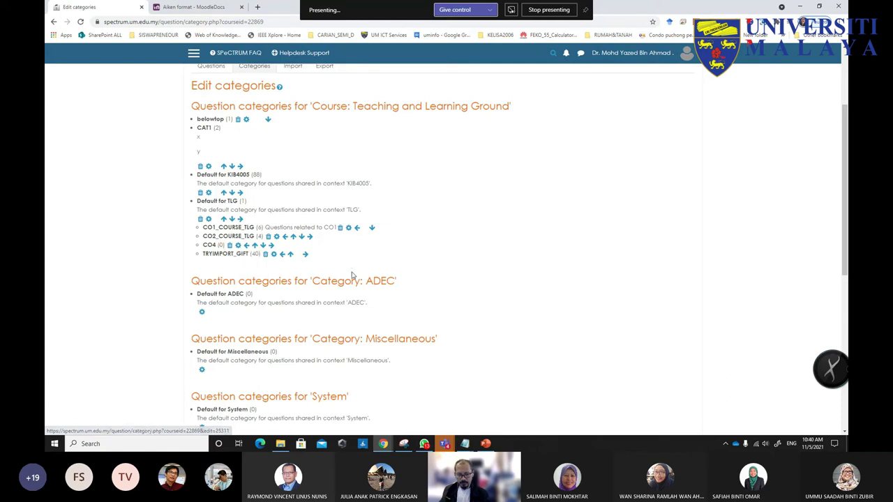
{"action": "scroll", "coordinate": [423, 259], "scroll_direction": "up", "scroll_amount": 2}
{"action": "left_click", "coordinate": [293, 193]}
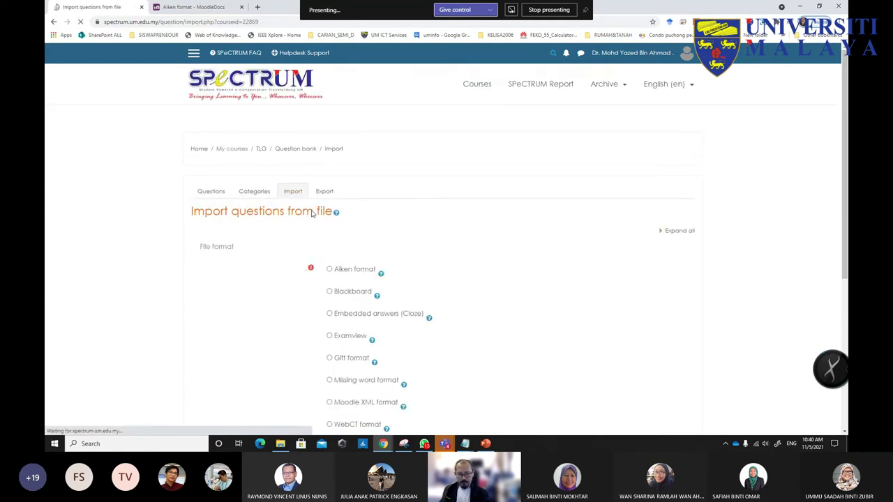
{"action": "scroll", "coordinate": [419, 272], "scroll_direction": "down", "scroll_amount": 2}
{"action": "left_click", "coordinate": [330, 187]}
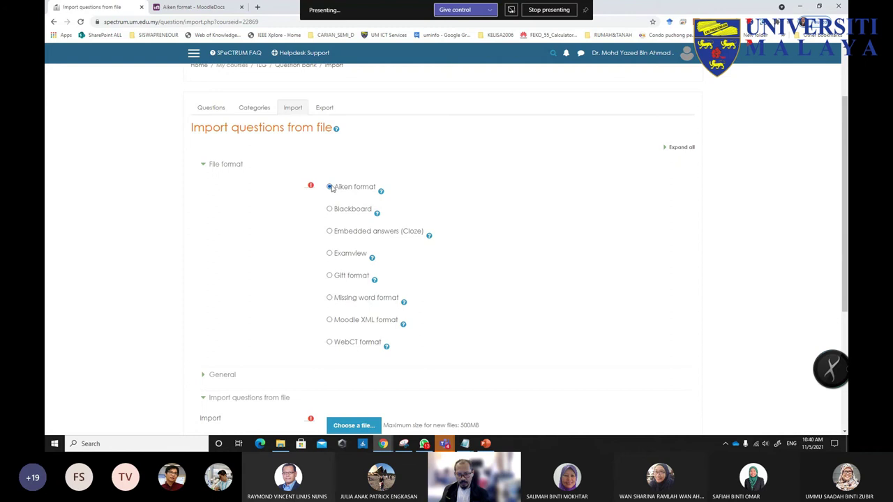
{"action": "scroll", "coordinate": [453, 251], "scroll_direction": "down", "scroll_amount": 3}
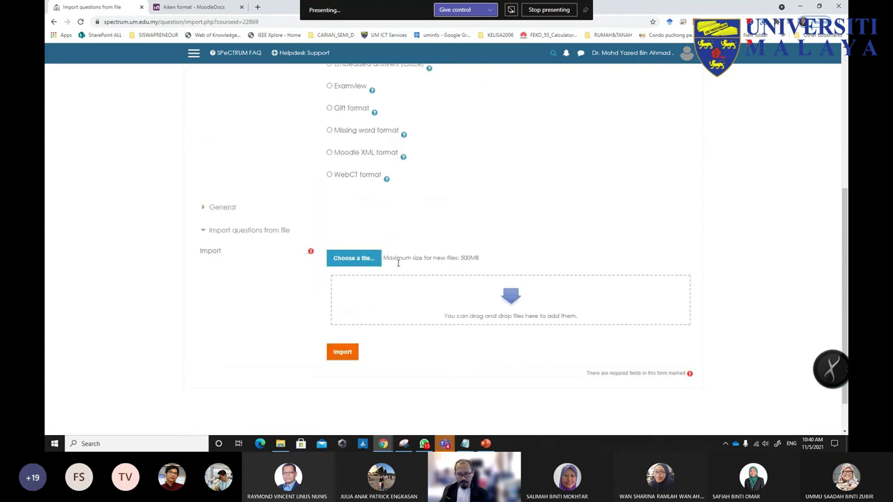
{"action": "left_click", "coordinate": [209, 211]}
{"action": "left_click", "coordinate": [378, 230]}
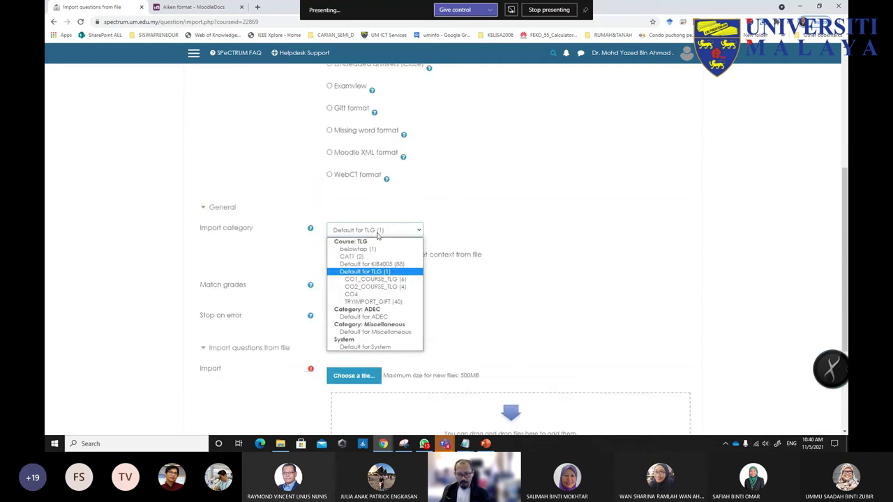
{"action": "left_click", "coordinate": [356, 294]}
- Upload myAiken.txt from the Downloads folder as the file to import
{"action": "scroll", "coordinate": [224, 313], "scroll_direction": "down", "scroll_amount": 2}
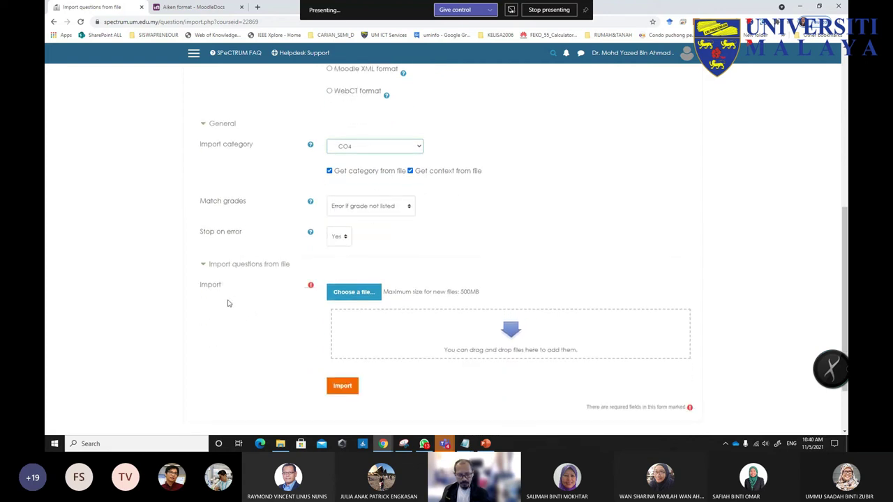
{"action": "scroll", "coordinate": [230, 302], "scroll_direction": "down", "scroll_amount": 1}
{"action": "left_click", "coordinate": [377, 257]}
{"action": "left_click", "coordinate": [395, 217]}
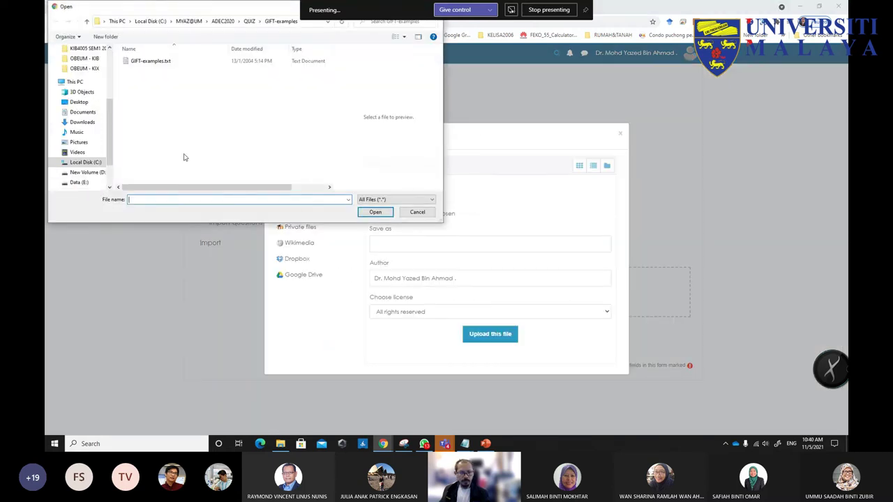
{"action": "mouse_move", "coordinate": [112, 142]}
{"action": "left_mouse_down"}
{"action": "mouse_move", "coordinate": [113, 92]}
{"action": "mouse_move", "coordinate": [112, 129]}
{"action": "left_mouse_up"}
{"action": "left_click", "coordinate": [84, 144]}
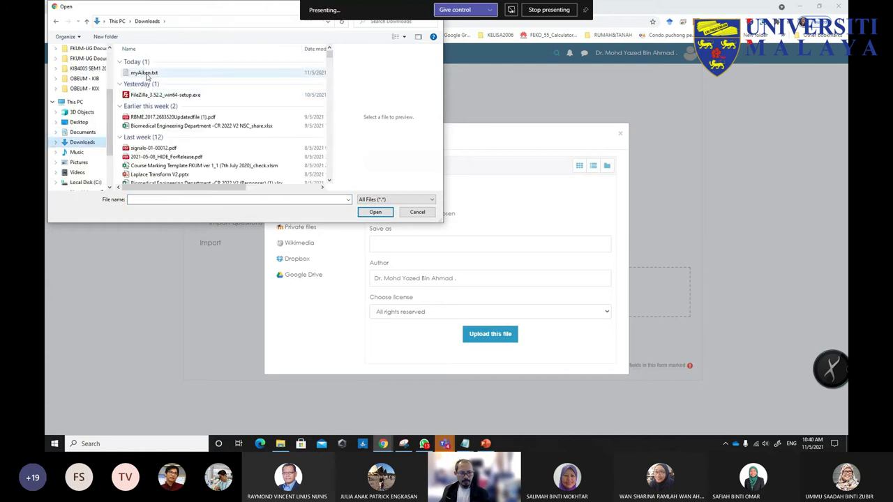
{"action": "left_click", "coordinate": [145, 73]}
{"action": "left_click", "coordinate": [377, 213]}
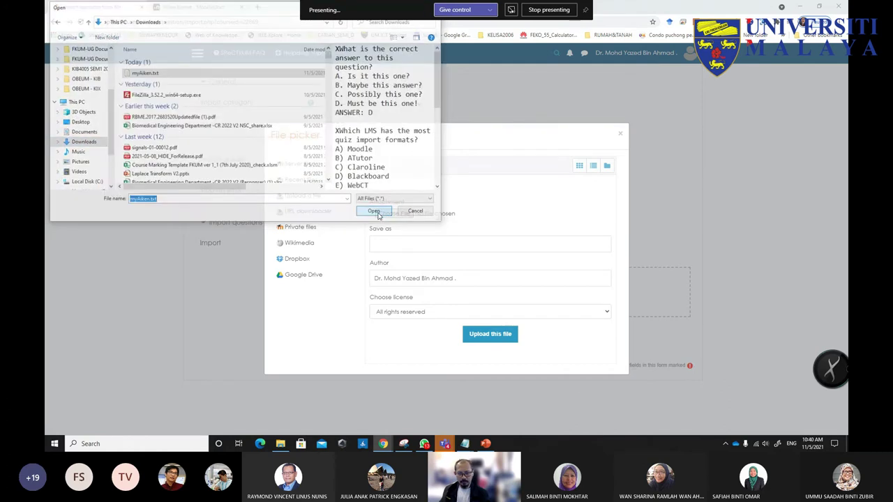
{"action": "left_click", "coordinate": [490, 335]}
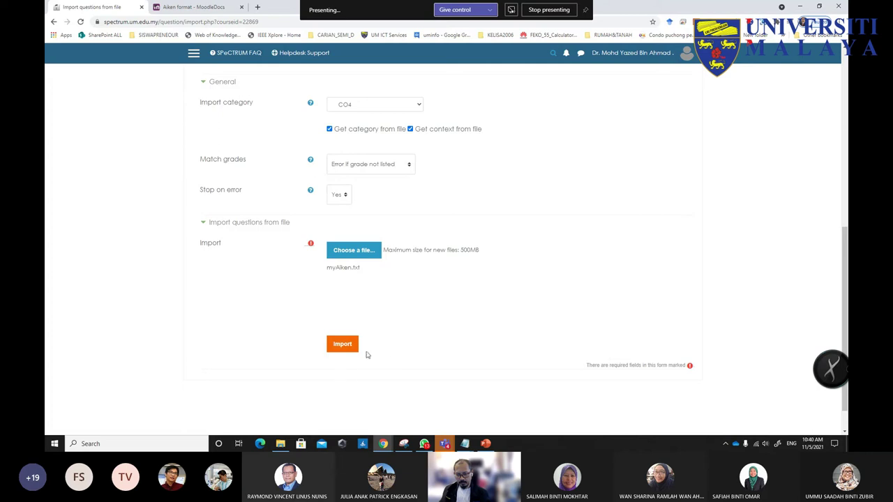
- Import the questions from the uploaded file and continue to the CO4 question list
{"action": "left_click", "coordinate": [343, 345]}
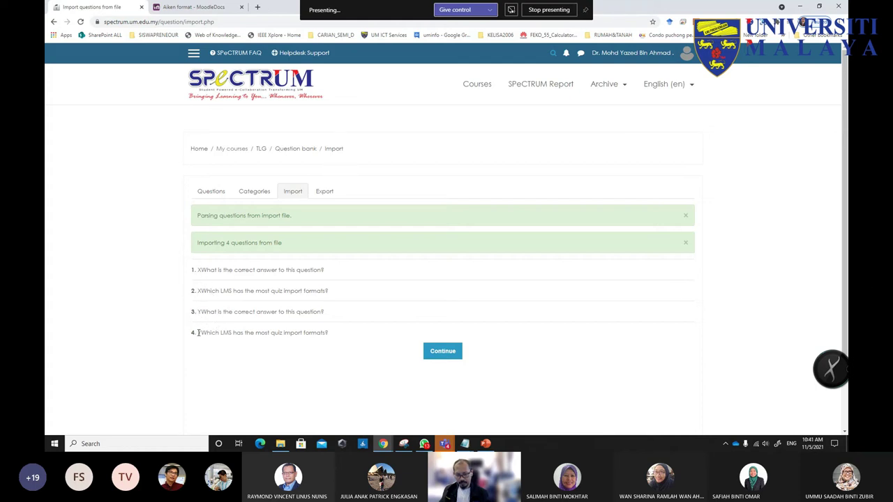
{"action": "left_click", "coordinate": [447, 352]}
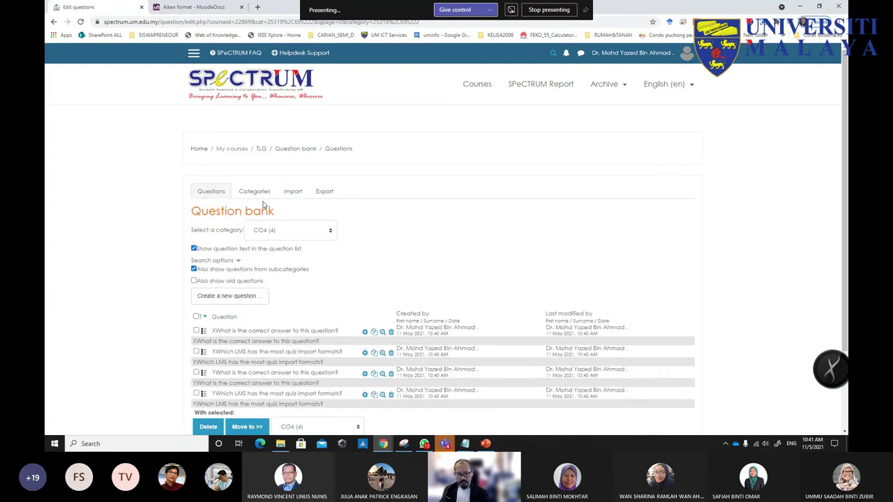
{"action": "scroll", "coordinate": [259, 181], "scroll_direction": "down", "scroll_amount": 2}
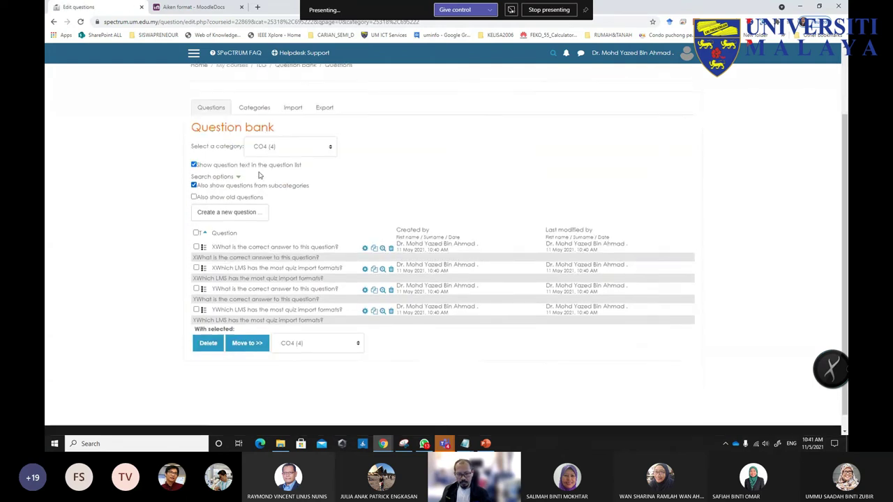
- Check the CO4 entry in the question bank's category list and return to its questions
{"action": "left_click", "coordinate": [255, 108]}
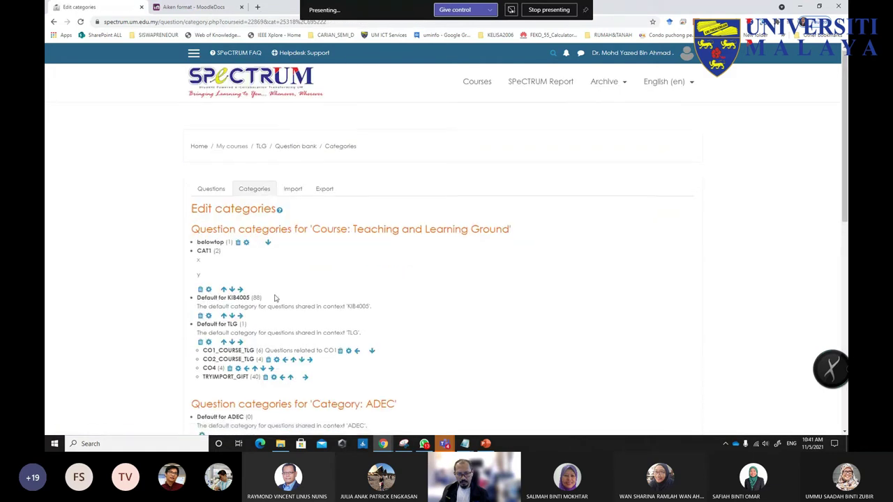
{"action": "scroll", "coordinate": [223, 307], "scroll_direction": "down", "scroll_amount": 2}
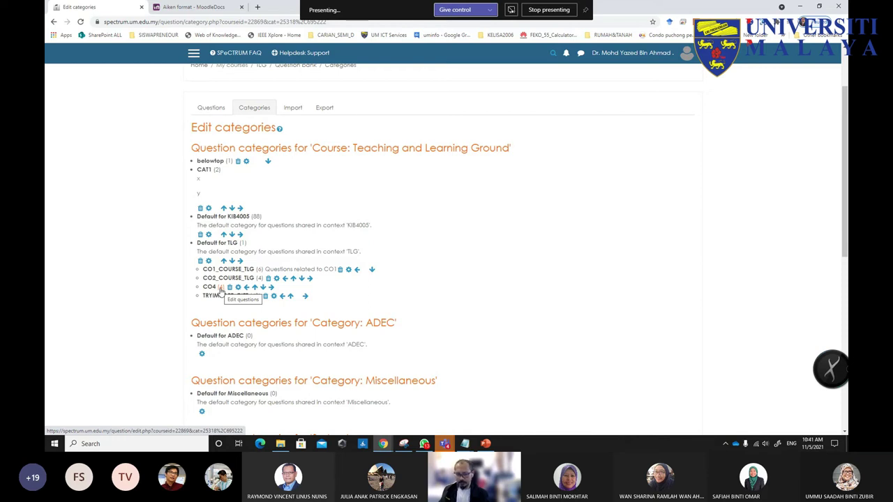
{"action": "left_click", "coordinate": [210, 110]}
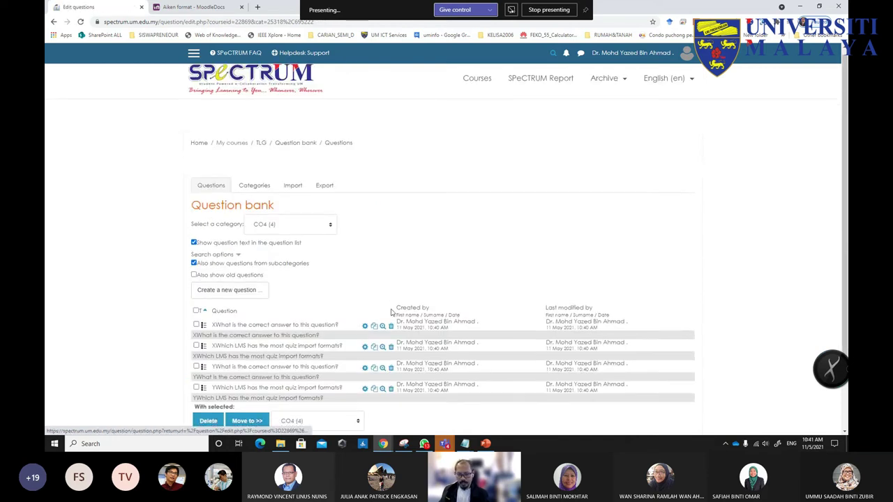
- Show the questions of the Default for TLG category and look through the list, including those from its subcategories
{"action": "scroll", "coordinate": [391, 312], "scroll_direction": "down", "scroll_amount": 2}
{"action": "left_click", "coordinate": [293, 136]}
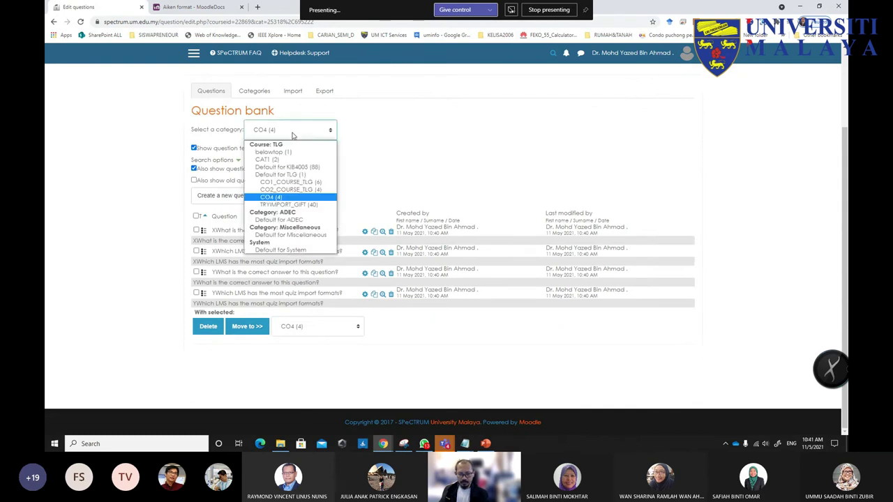
{"action": "left_click", "coordinate": [297, 175]}
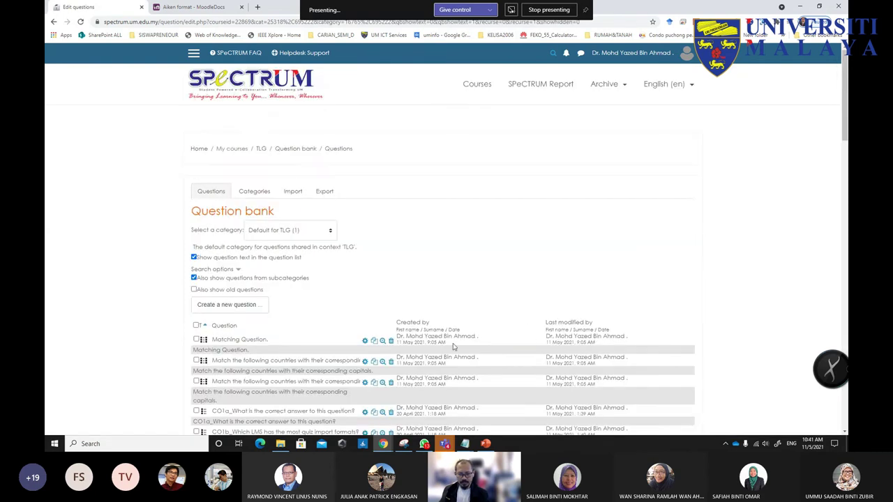
{"action": "scroll", "coordinate": [527, 327], "scroll_direction": "down", "scroll_amount": 10}
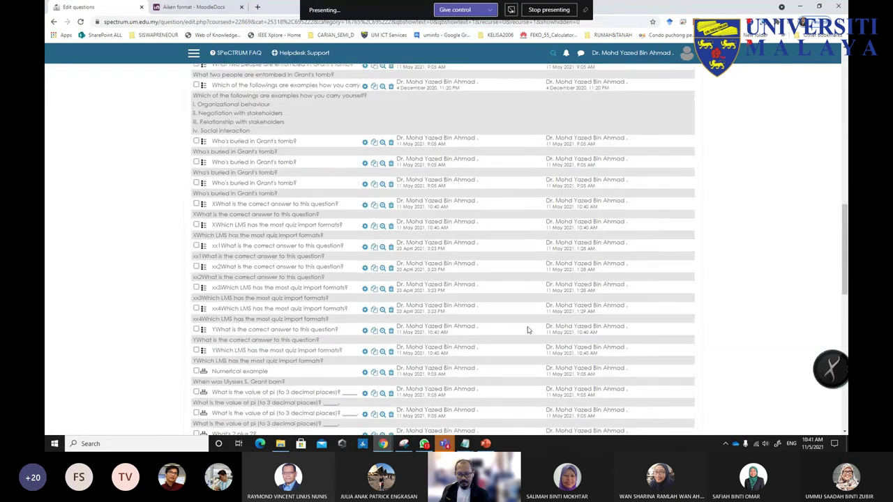
{"action": "scroll", "coordinate": [528, 333], "scroll_direction": "down", "scroll_amount": 2}
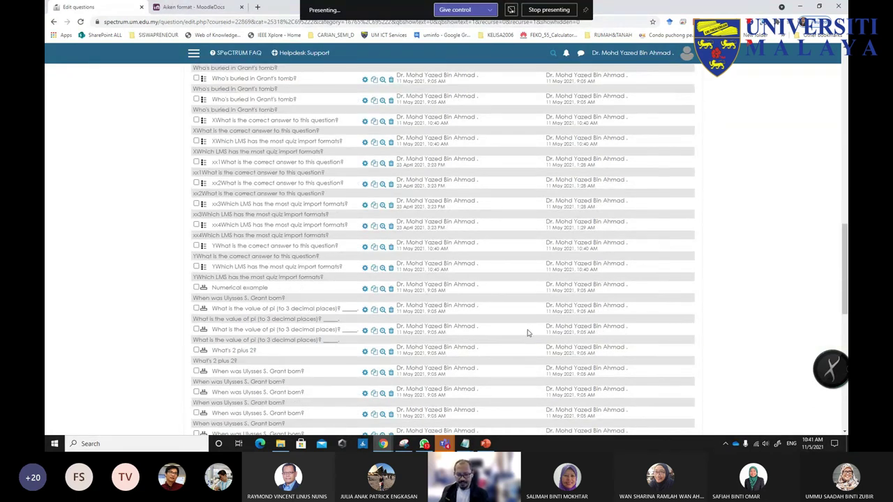
{"action": "scroll", "coordinate": [360, 340], "scroll_direction": "up", "scroll_amount": 15}
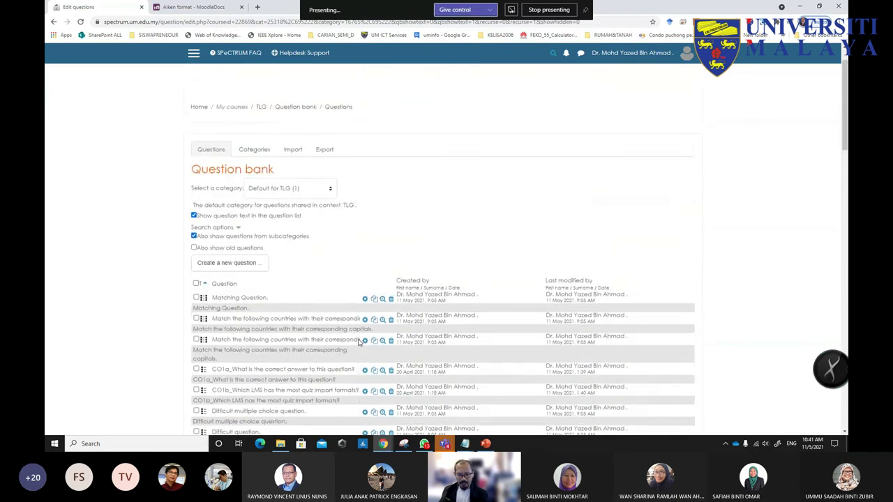
{"action": "left_click", "coordinate": [281, 191]}
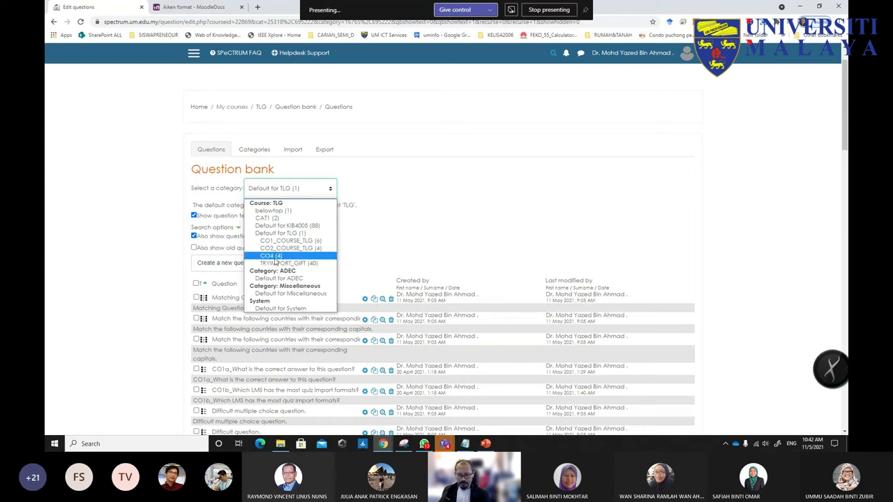
{"action": "left_click", "coordinate": [146, 268]}
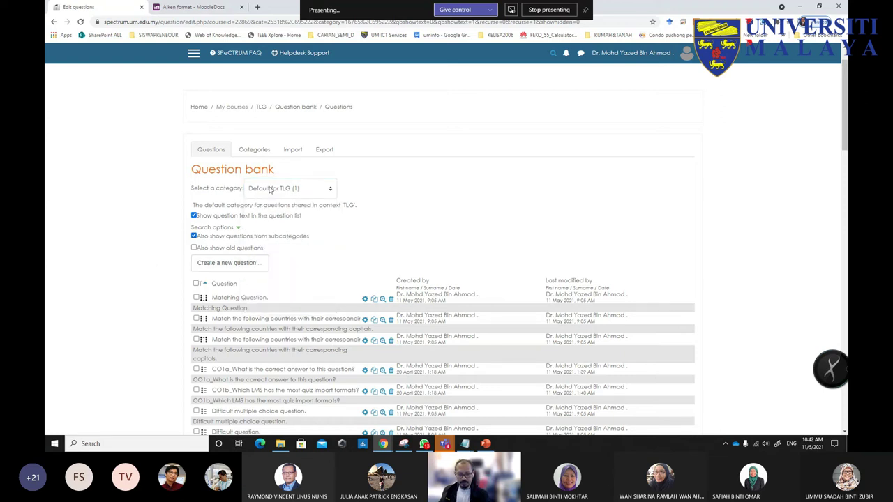
- Add a question category named CO3 under the parent category Default for TLG and check it in the category list
{"action": "left_click", "coordinate": [255, 150]}
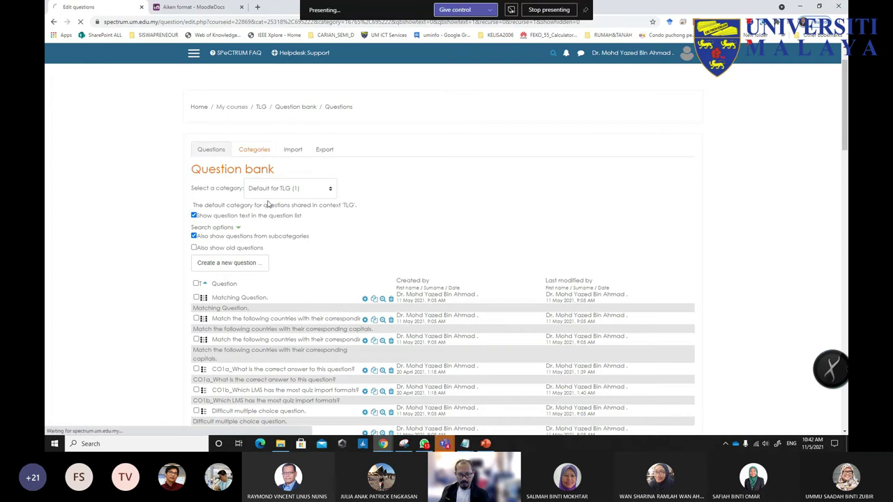
{"action": "scroll", "coordinate": [300, 260], "scroll_direction": "down", "scroll_amount": 8}
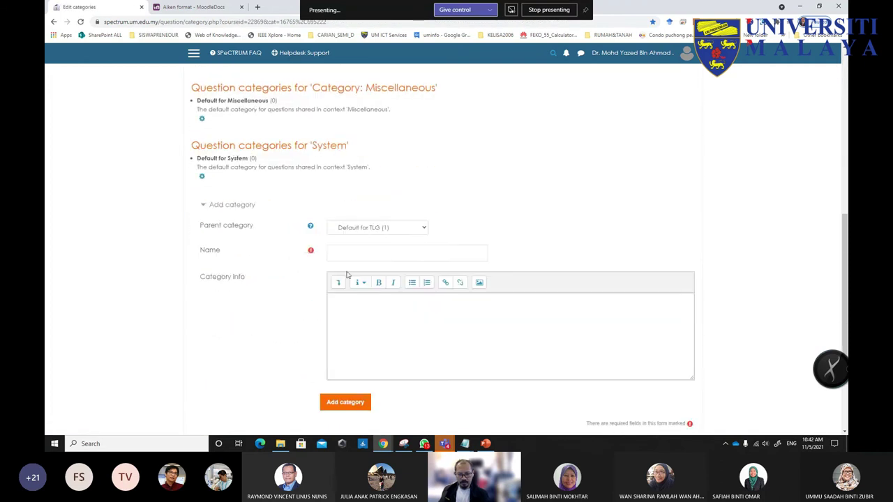
{"action": "left_click", "coordinate": [380, 230]}
{"action": "left_click", "coordinate": [432, 265]}
{"action": "left_click", "coordinate": [390, 254]}
{"action": "type", "text": "co3"}
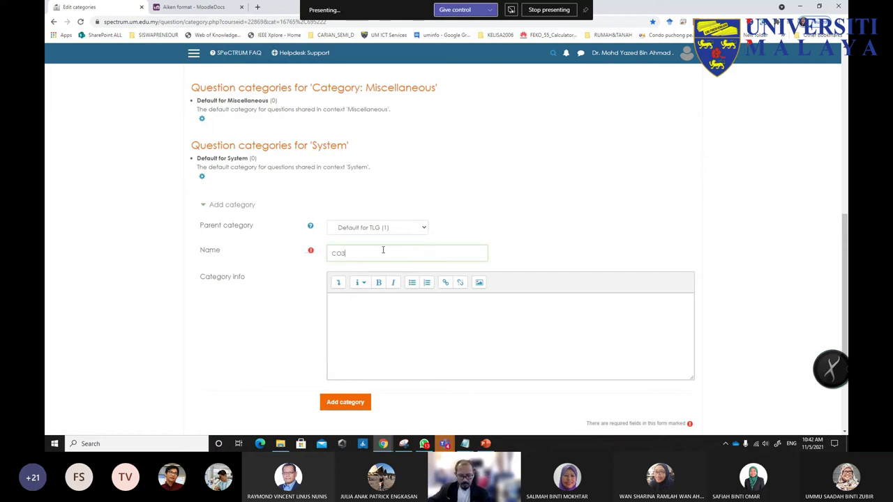
{"action": "scroll", "coordinate": [379, 331], "scroll_direction": "down", "scroll_amount": 2}
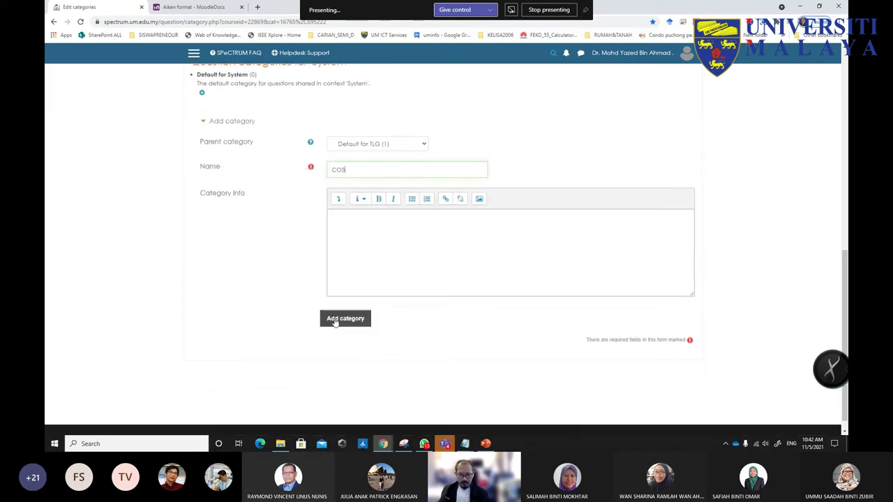
{"action": "left_click", "coordinate": [335, 320]}
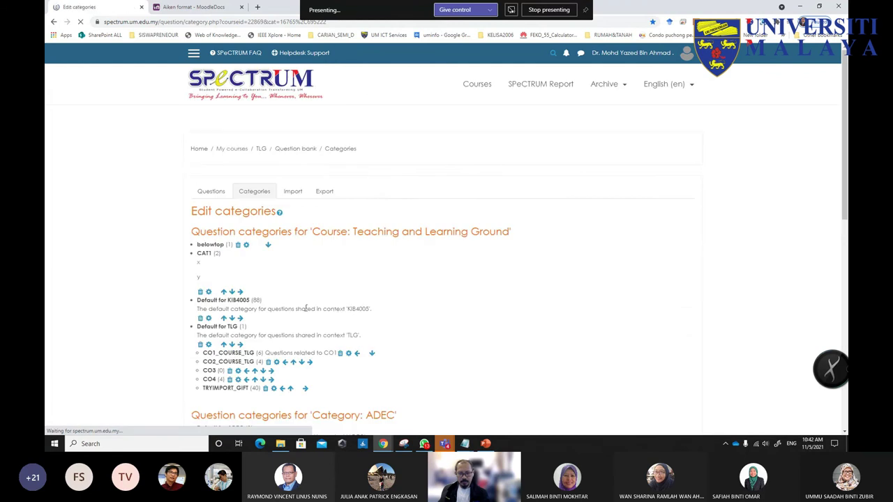
{"action": "scroll", "coordinate": [251, 309], "scroll_direction": "down", "scroll_amount": 2}
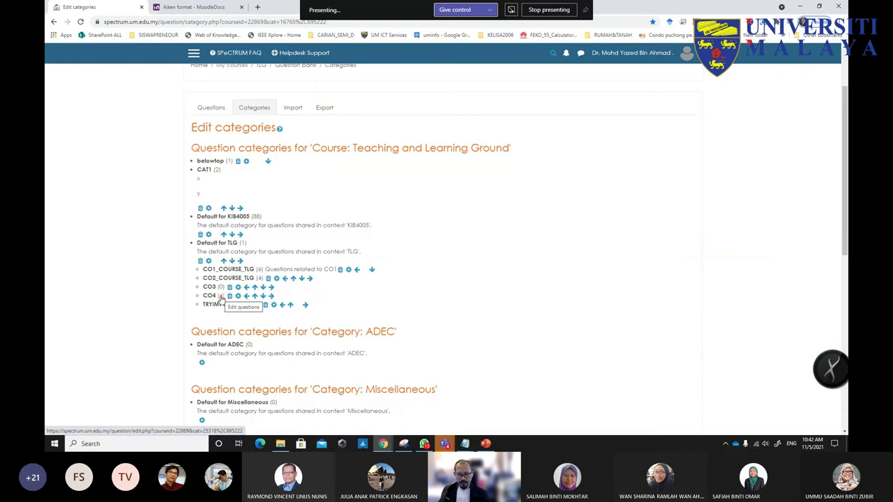
- Return to the question bank's questions and show those of the CO4 category
{"action": "left_click", "coordinate": [210, 109]}
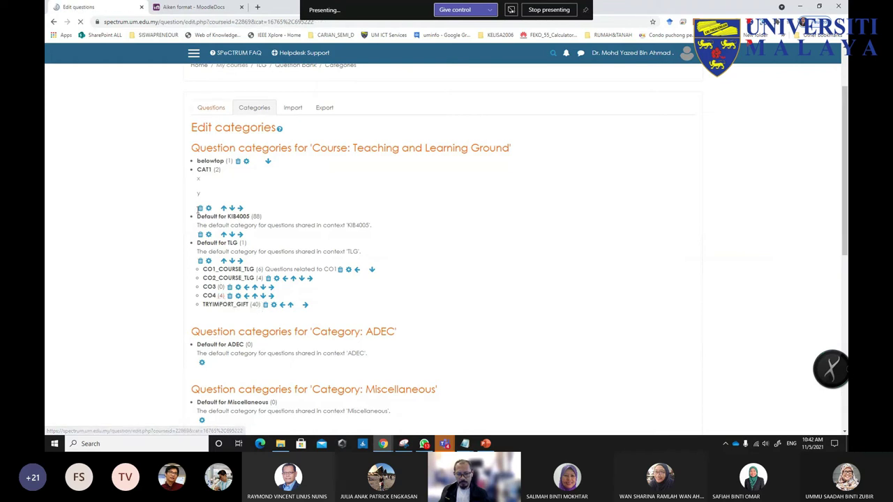
{"action": "left_click", "coordinate": [299, 150]}
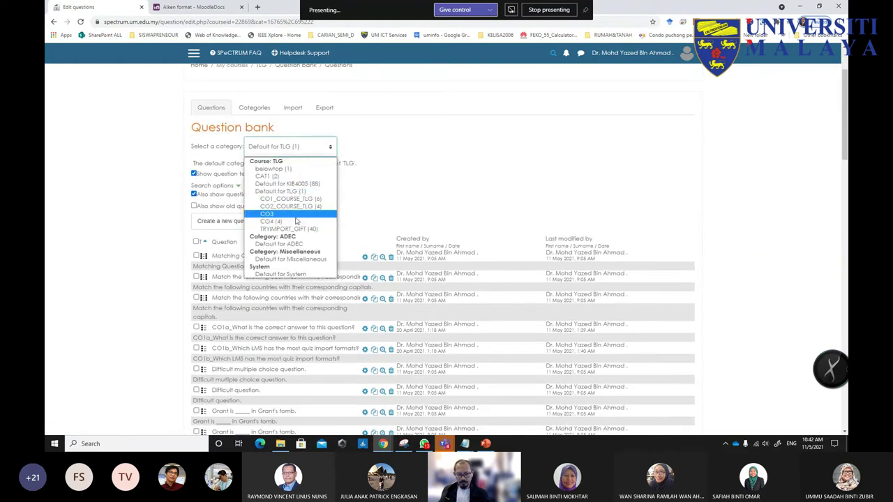
{"action": "left_click", "coordinate": [296, 221]}
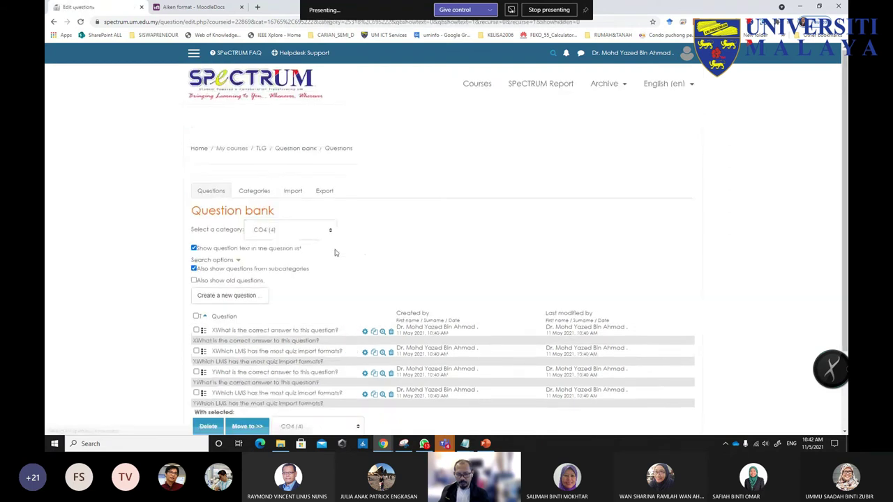
{"action": "scroll", "coordinate": [335, 253], "scroll_direction": "down", "scroll_amount": 2}
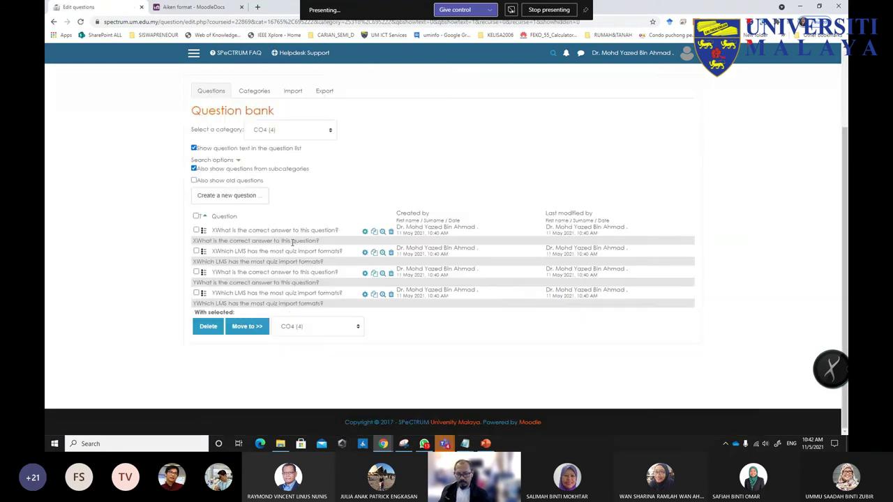
- Preview the CO4 question "XWhat is the correct answer to this question?" and close the preview
{"action": "left_click", "coordinate": [382, 232]}
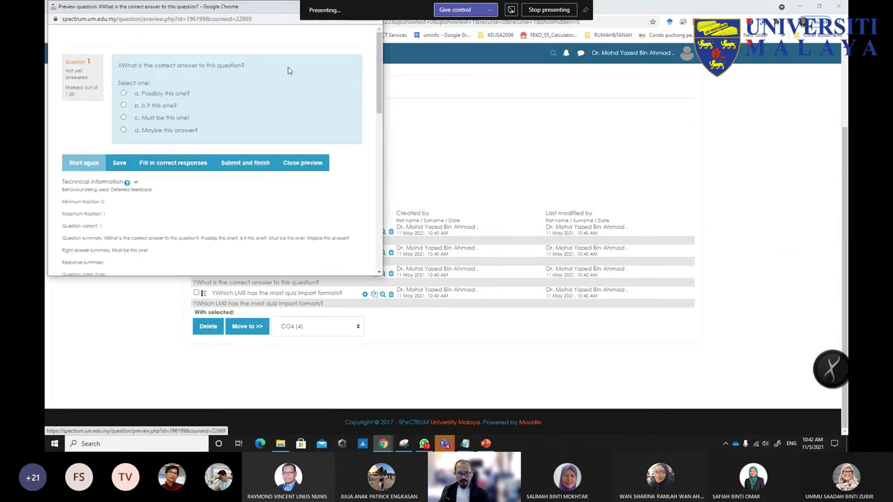
{"action": "left_click_drag", "start_coordinate": [239, 10], "coordinate": [456, 104]}
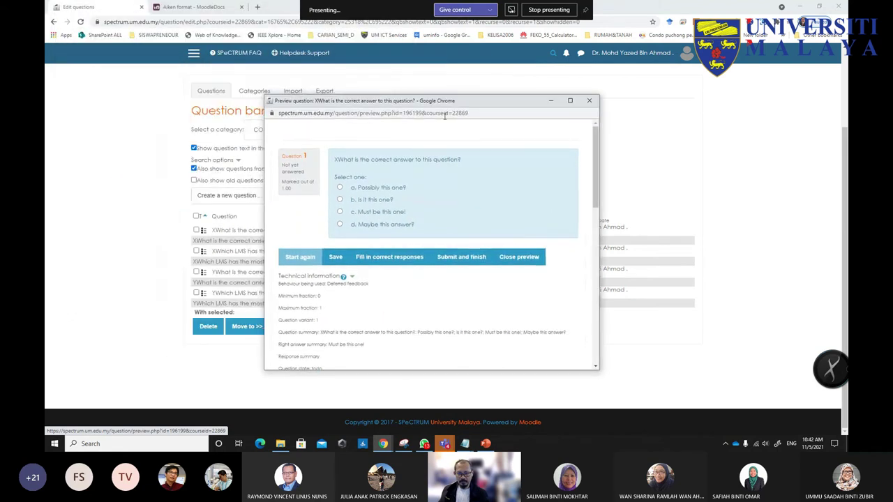
{"action": "left_click", "coordinate": [589, 100]}
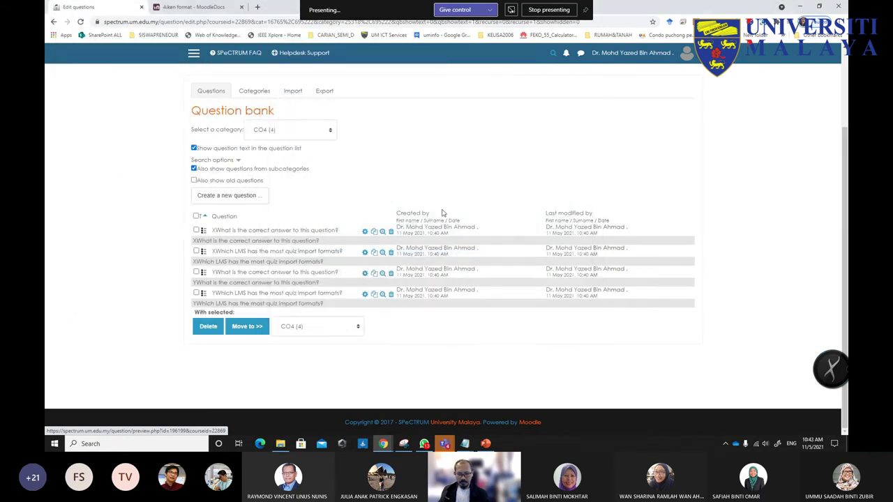
- Open the first CO4 question for editing, review its shuffle setting, choices and grades, and cancel back to the question list
{"action": "left_click", "coordinate": [364, 231]}
{"action": "scroll", "coordinate": [392, 272], "scroll_direction": "down", "scroll_amount": 6}
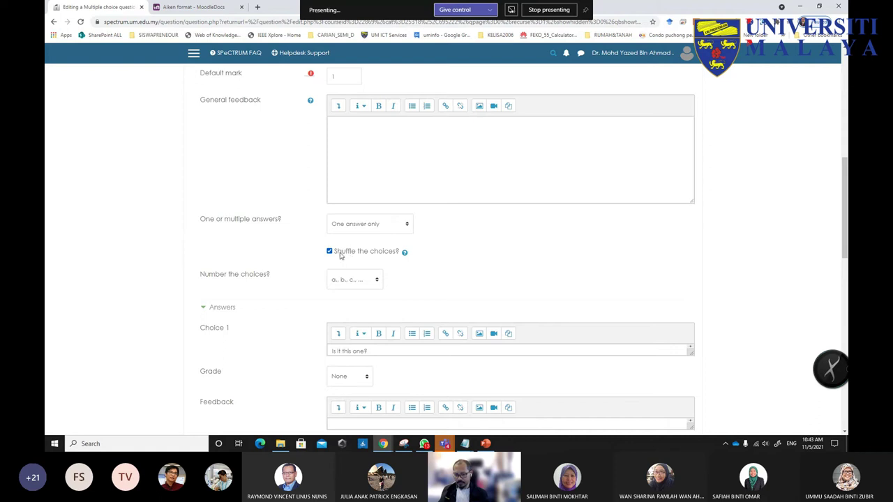
{"action": "scroll", "coordinate": [353, 281], "scroll_direction": "down", "scroll_amount": 6}
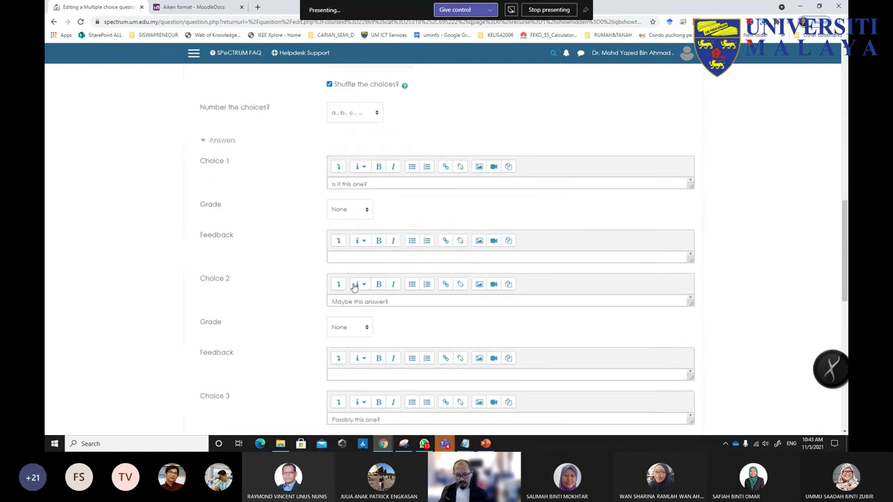
{"action": "scroll", "coordinate": [281, 365], "scroll_direction": "down", "scroll_amount": 2}
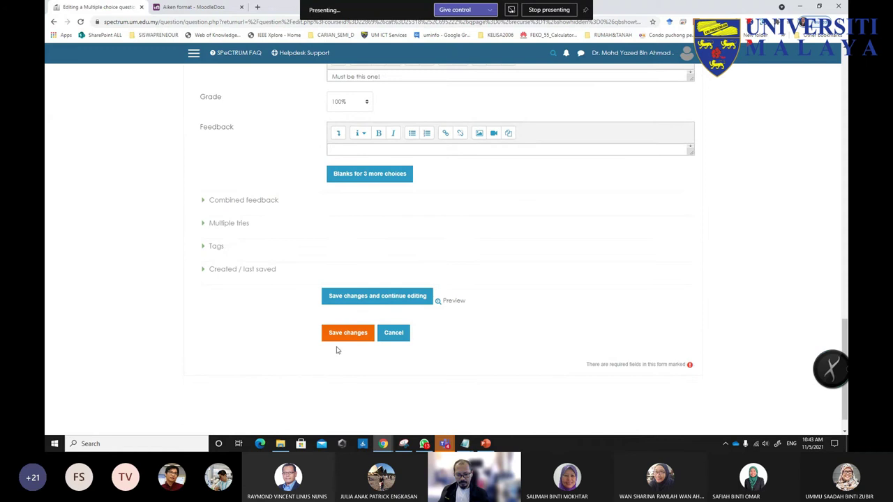
{"action": "left_click", "coordinate": [385, 341]}
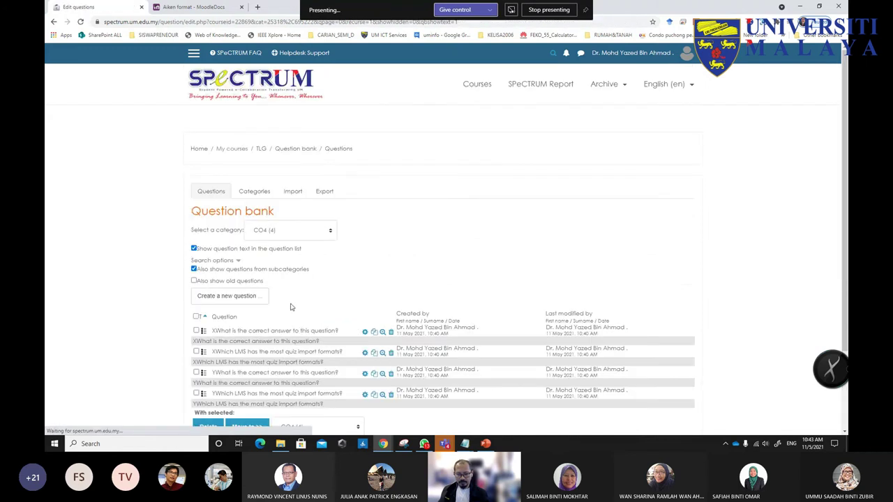
{"action": "scroll", "coordinate": [289, 309], "scroll_direction": "down", "scroll_amount": 2}
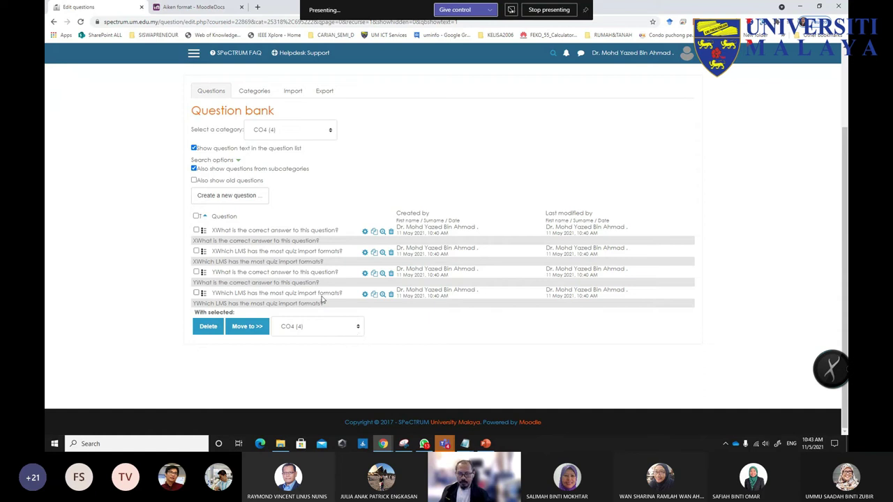
{"action": "scroll", "coordinate": [275, 227], "scroll_direction": "up", "scroll_amount": 2}
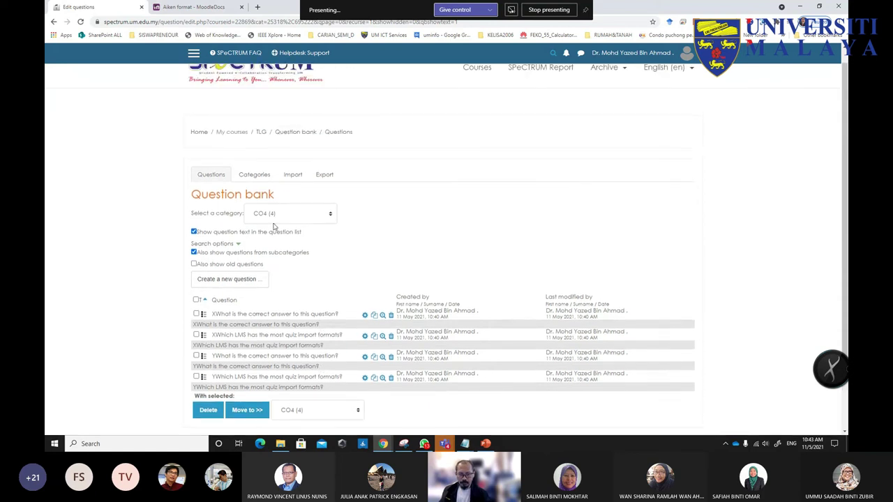
- Switch to MoodleDocs and go from the documentation's main page through the Quiz activity and Question bank articles to Import questions
{"action": "left_click", "coordinate": [218, 13]}
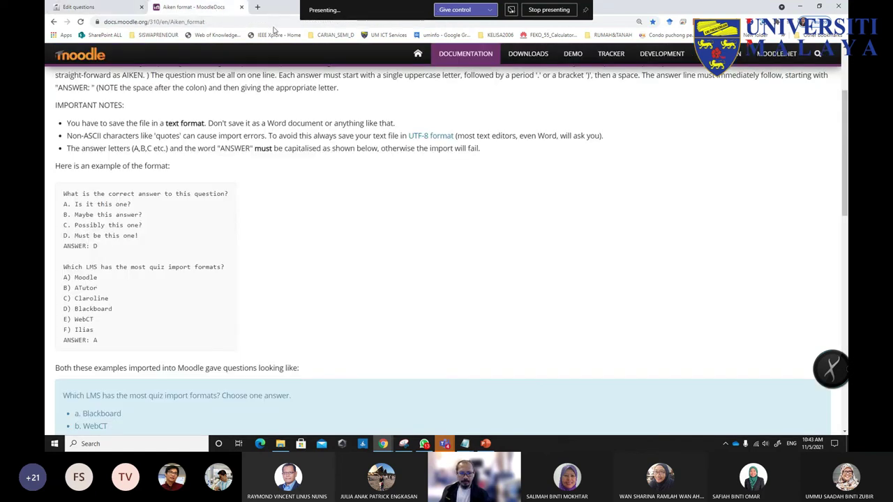
{"action": "scroll", "coordinate": [286, 94], "scroll_direction": "up", "scroll_amount": 2}
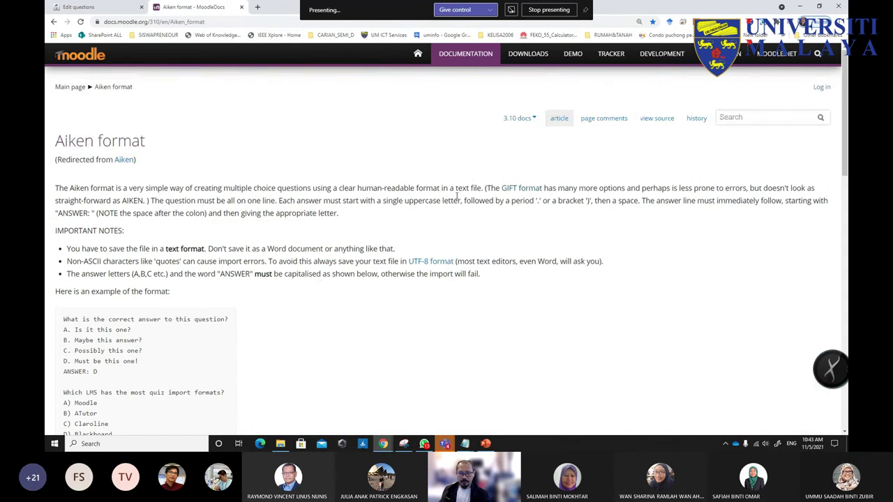
{"action": "left_click", "coordinate": [467, 58]}
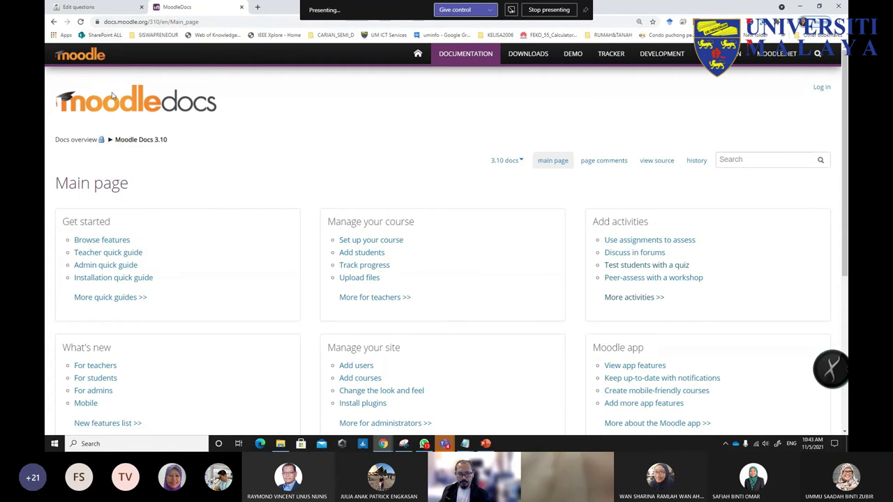
{"action": "left_click", "coordinate": [637, 266]}
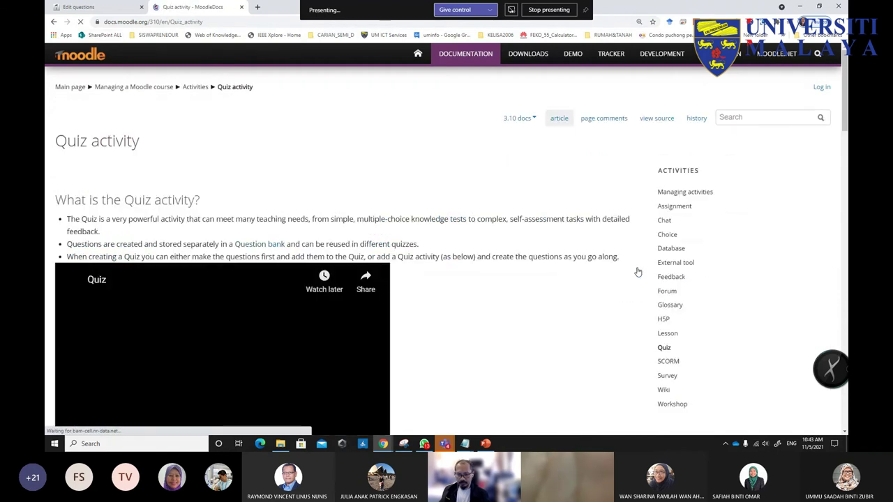
{"action": "scroll", "coordinate": [487, 349], "scroll_direction": "down", "scroll_amount": 1}
{"action": "left_click", "coordinate": [265, 162]}
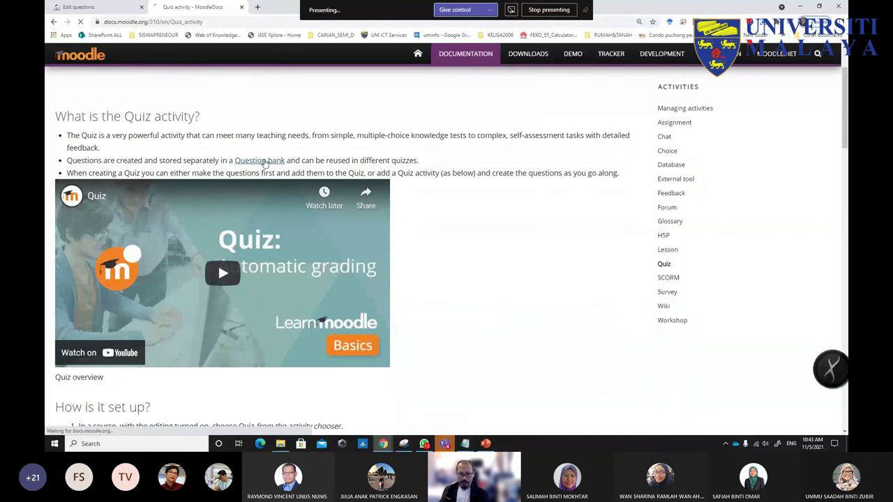
{"action": "left_click", "coordinate": [668, 221]}
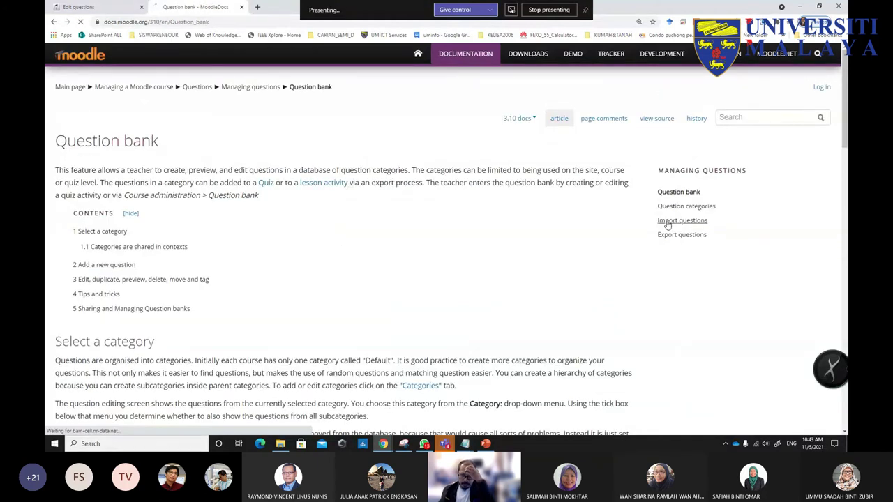
{"action": "scroll", "coordinate": [311, 290], "scroll_direction": "down", "scroll_amount": 2}
{"action": "scroll", "coordinate": [311, 291], "scroll_direction": "down", "scroll_amount": 1}
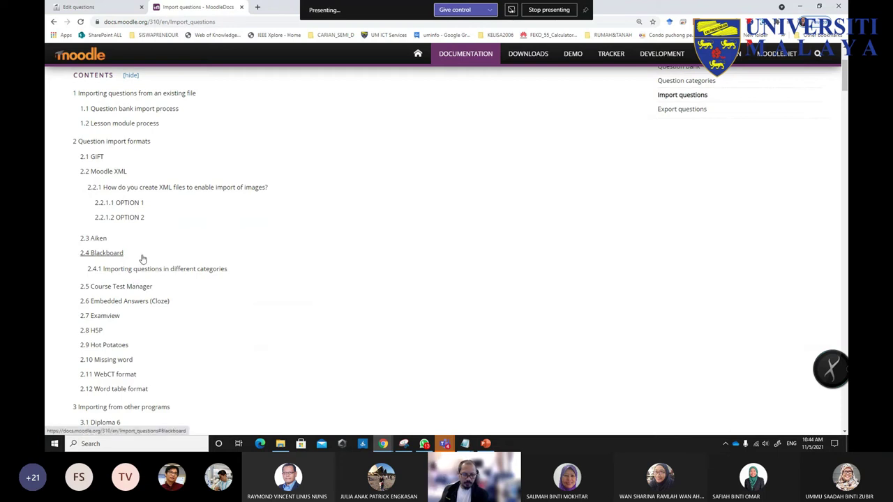
- Go to the GIFT section of the Import questions article and look through the descriptions of the supported import formats
{"action": "left_click", "coordinate": [96, 157]}
{"action": "scroll", "coordinate": [167, 207], "scroll_direction": "down", "scroll_amount": 3}
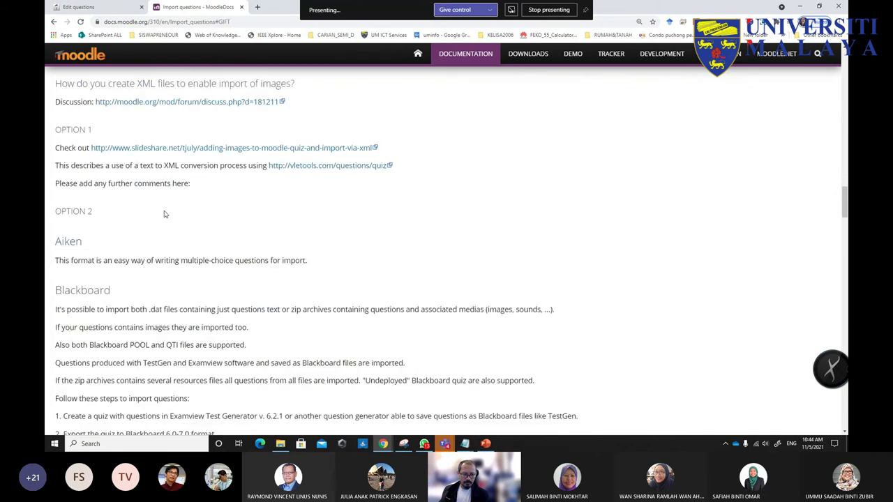
{"action": "scroll", "coordinate": [101, 244], "scroll_direction": "down", "scroll_amount": 10}
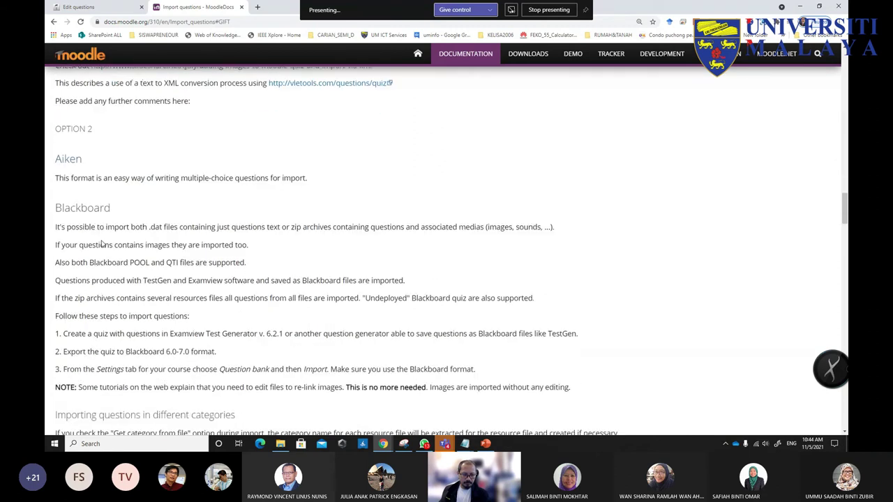
{"action": "scroll", "coordinate": [101, 245], "scroll_direction": "down", "scroll_amount": 10}
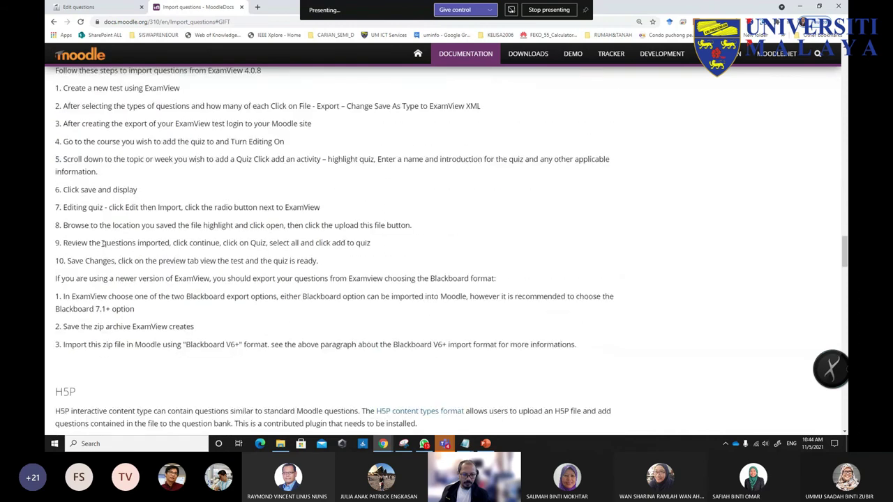
{"action": "scroll", "coordinate": [104, 243], "scroll_direction": "down", "scroll_amount": 4}
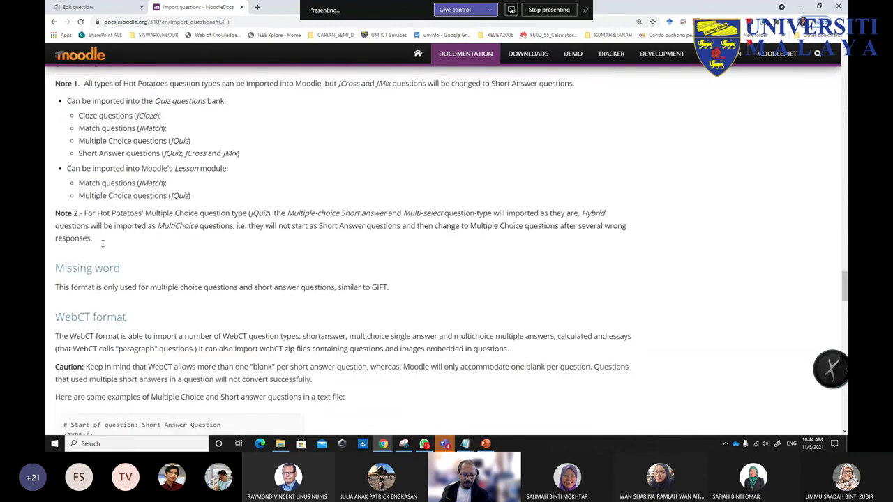
{"action": "scroll", "coordinate": [105, 244], "scroll_direction": "up", "scroll_amount": 12}
{"action": "scroll", "coordinate": [106, 247], "scroll_direction": "up", "scroll_amount": 15}
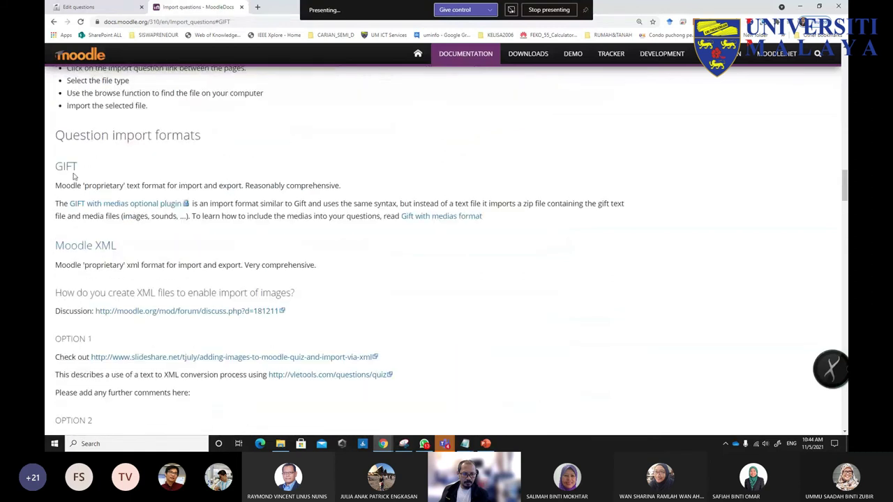
- Open the GIFT format article and examine its contents, general instructions and table of format symbols
{"action": "left_click", "coordinate": [67, 167]}
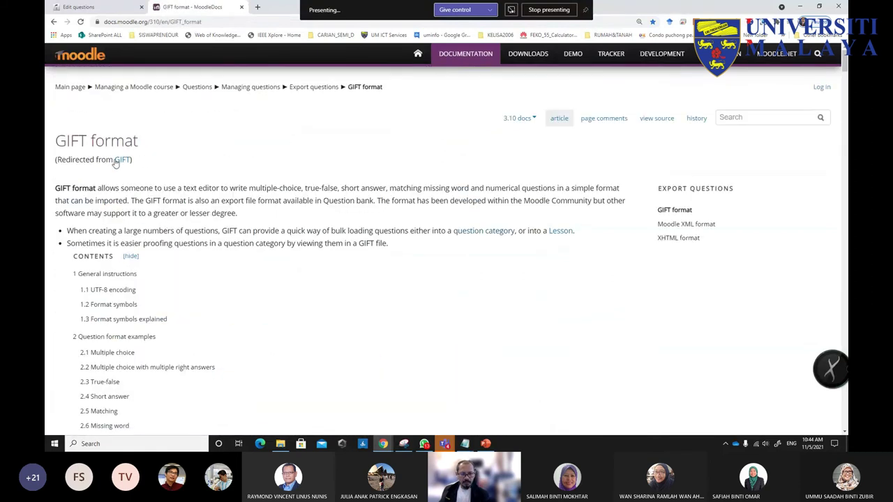
{"action": "scroll", "coordinate": [178, 244], "scroll_direction": "down", "scroll_amount": 3}
{"action": "scroll", "coordinate": [179, 248], "scroll_direction": "up", "scroll_amount": 3}
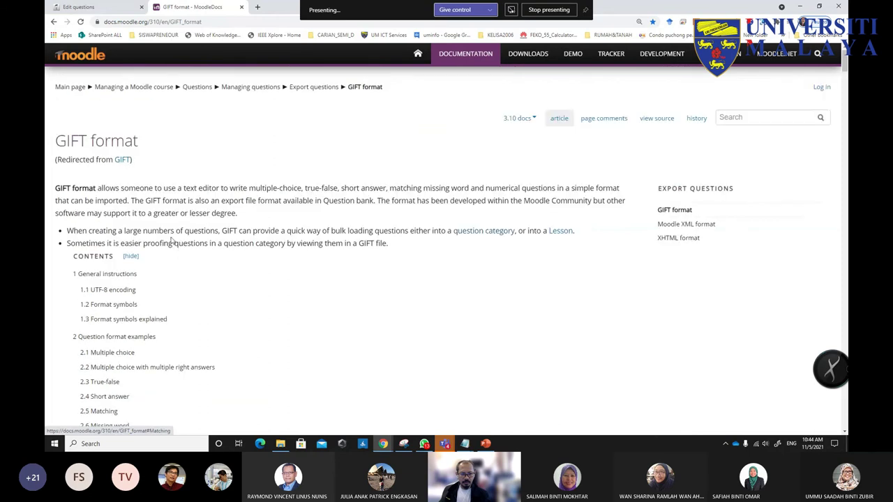
{"action": "scroll", "coordinate": [245, 256], "scroll_direction": "down", "scroll_amount": 10}
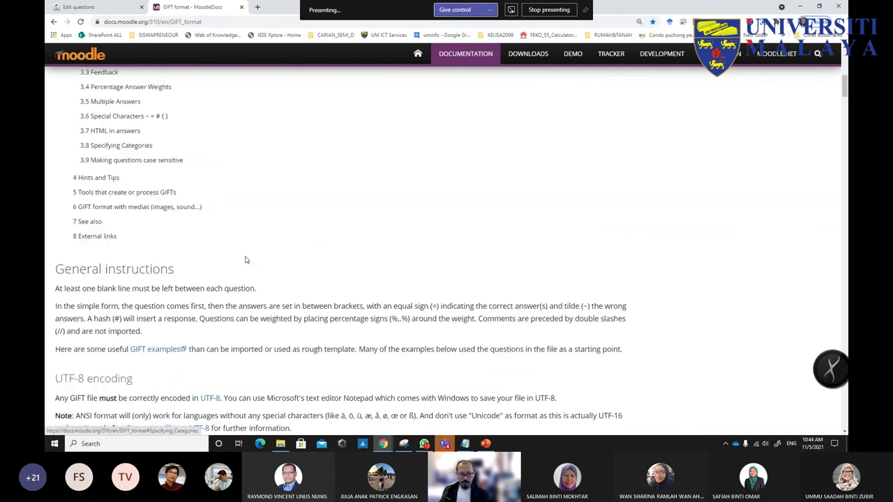
{"action": "scroll", "coordinate": [245, 255], "scroll_direction": "down", "scroll_amount": 6}
{"action": "scroll", "coordinate": [245, 263], "scroll_direction": "up", "scroll_amount": 4}
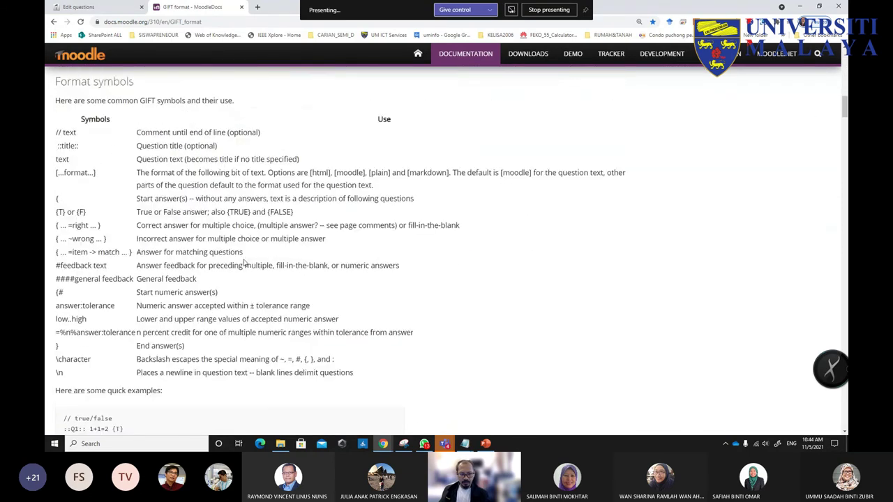
- Switch to the QUIZ_.pptx presentation, open the GIFT format slide and highlight its list of supported question types
{"action": "scroll", "coordinate": [98, 297], "scroll_direction": "down", "scroll_amount": 3}
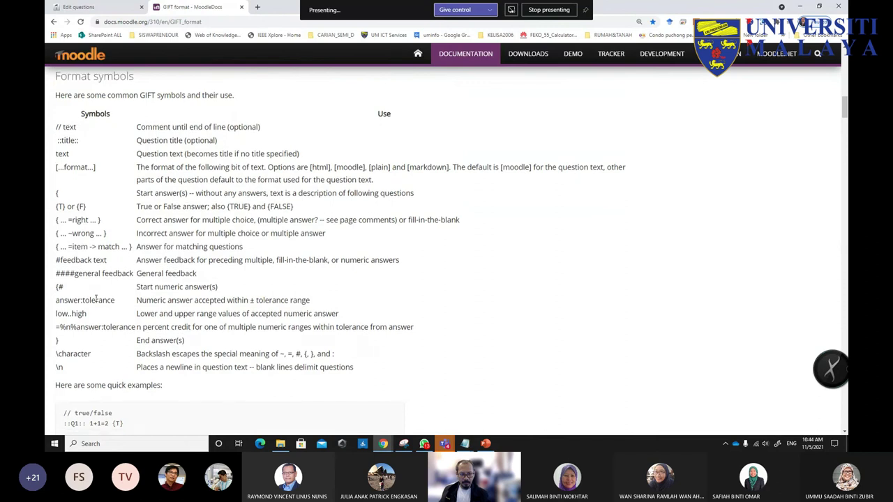
{"action": "mouse_move", "coordinate": [486, 447]}
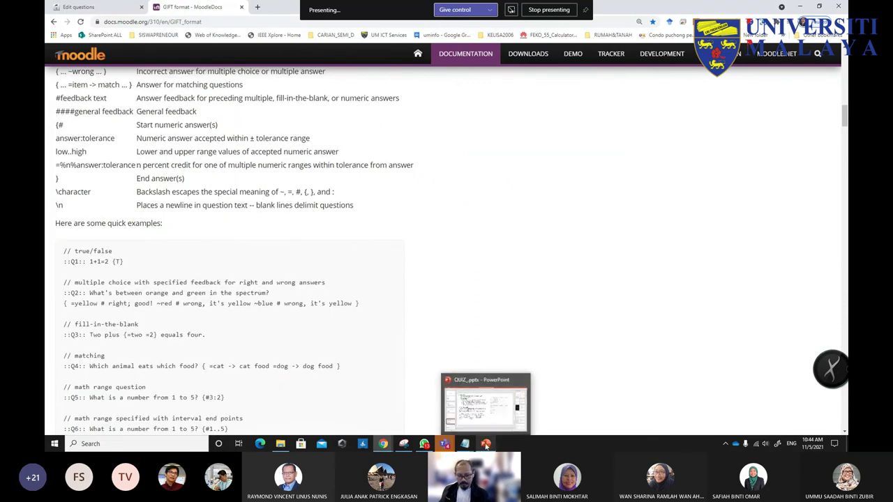
{"action": "left_click", "coordinate": [483, 415]}
{"action": "left_click", "coordinate": [112, 412]}
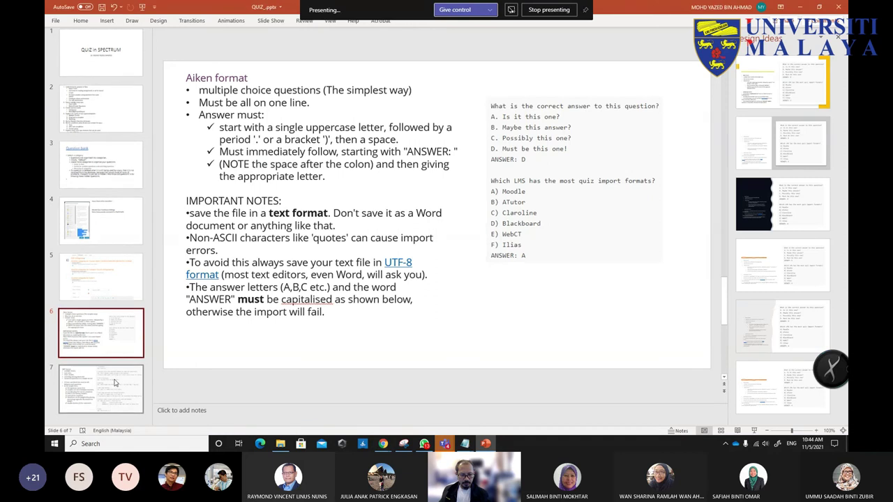
{"action": "left_click", "coordinate": [182, 81]}
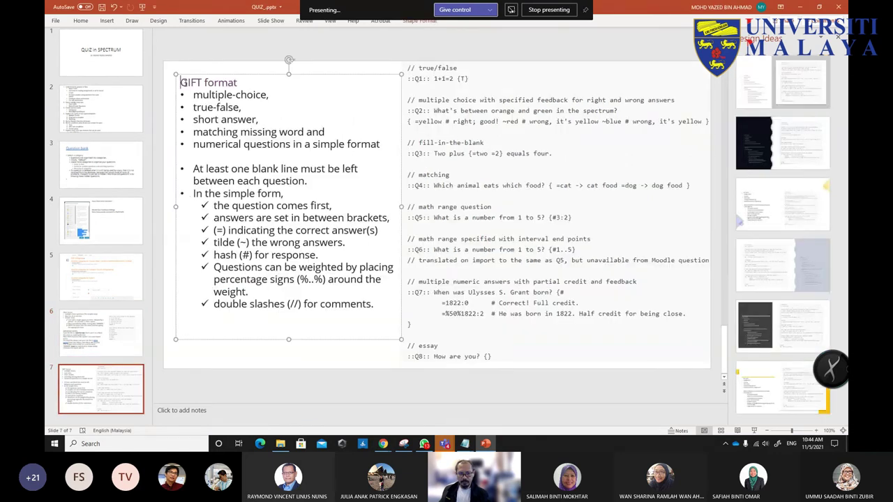
{"action": "left_click_drag", "start_coordinate": [195, 95], "coordinate": [382, 144]}
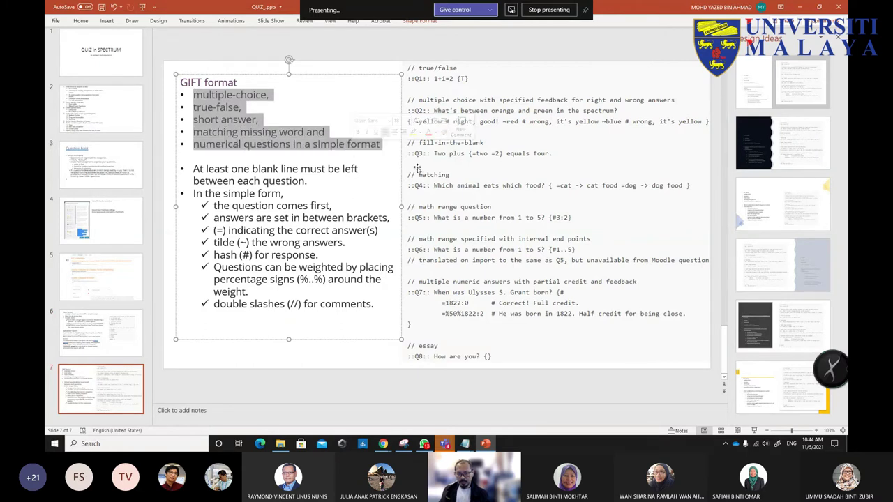
- Enlarge the picture of GIFT question examples on the slide and move it down and to the right, clear of the bullet text
{"action": "left_click", "coordinate": [521, 139]}
{"action": "left_click_drag", "start_coordinate": [399, 362], "coordinate": [357, 395]}
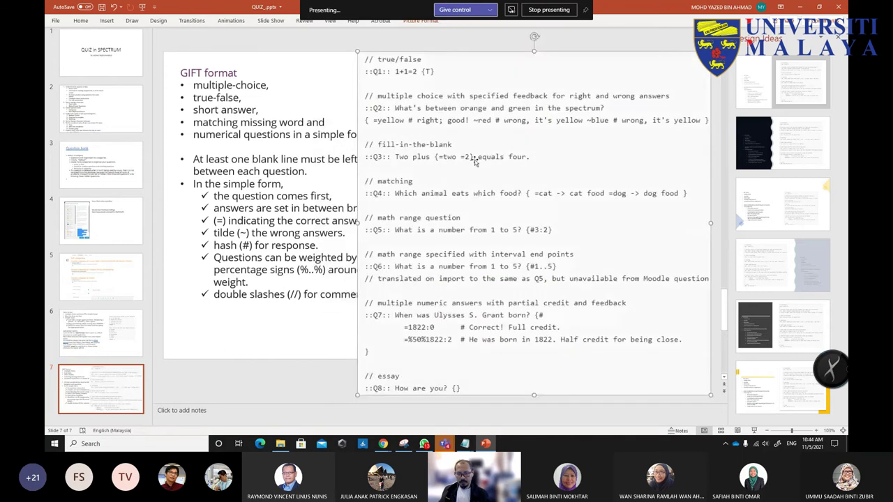
{"action": "left_click_drag", "start_coordinate": [474, 161], "coordinate": [507, 166]}
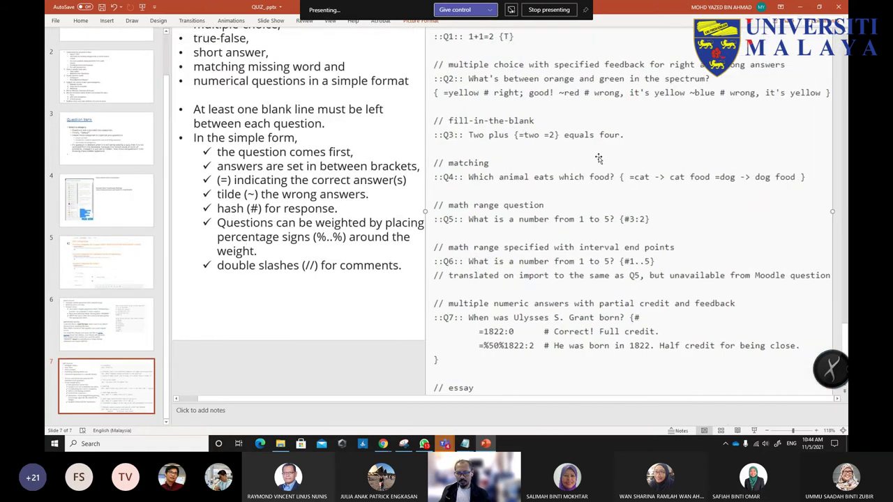
{"action": "scroll", "coordinate": [598, 159], "scroll_direction": "up", "scroll_amount": 3}
{"action": "scroll", "coordinate": [467, 140], "scroll_direction": "up", "scroll_amount": 2}
{"action": "left_click_drag", "start_coordinate": [480, 187], "coordinate": [483, 204]}
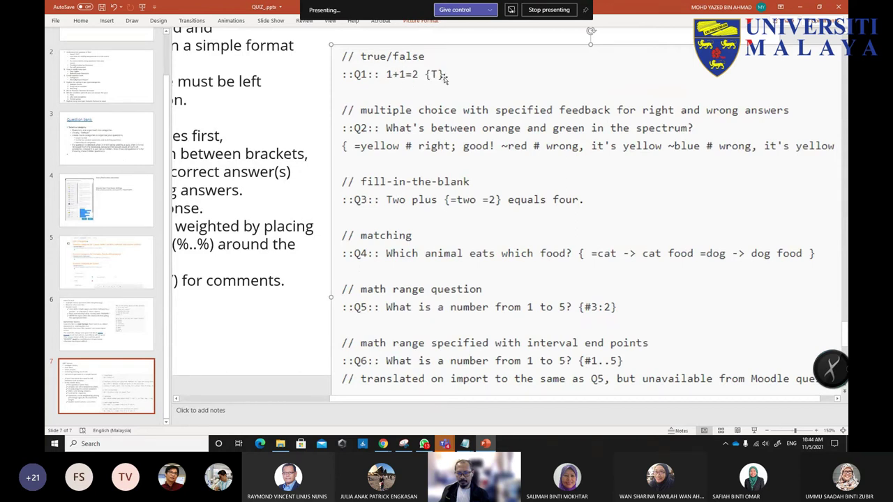
- Examine the GIFT syntax rules beside the examples and highlight the words "in between brackets"
{"action": "scroll", "coordinate": [307, 119], "scroll_direction": "down", "scroll_amount": 2}
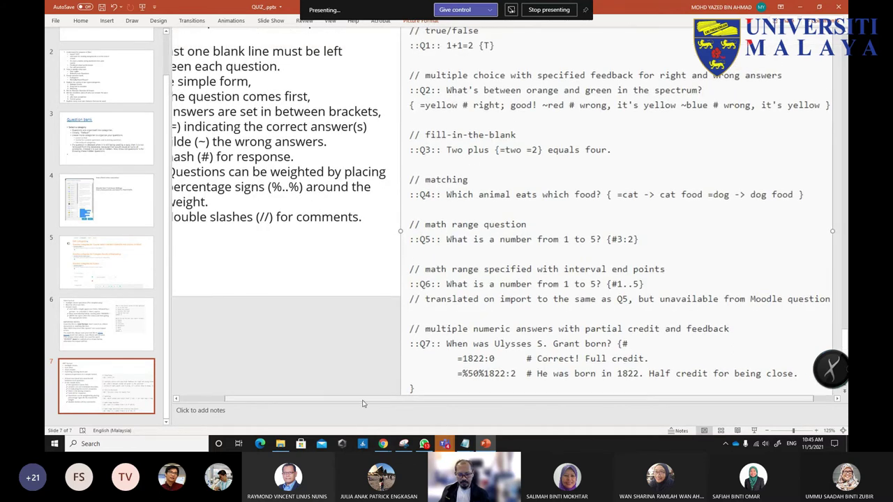
{"action": "left_click_drag", "start_coordinate": [360, 398], "coordinate": [294, 380]}
{"action": "scroll", "coordinate": [309, 317], "scroll_direction": "up", "scroll_amount": 3}
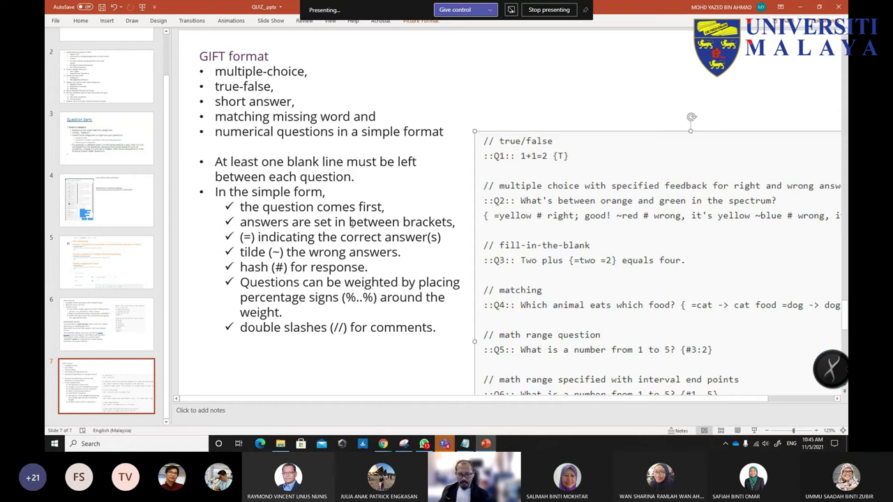
{"action": "left_click_drag", "start_coordinate": [346, 222], "coordinate": [417, 222]}
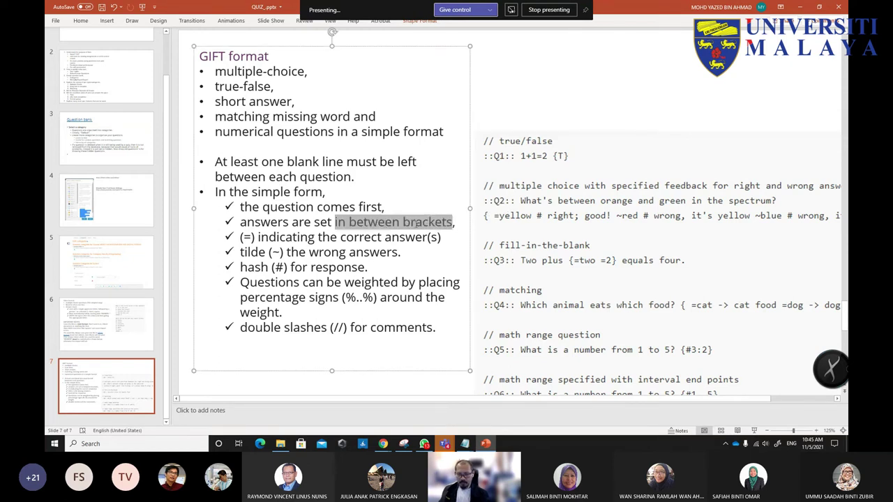
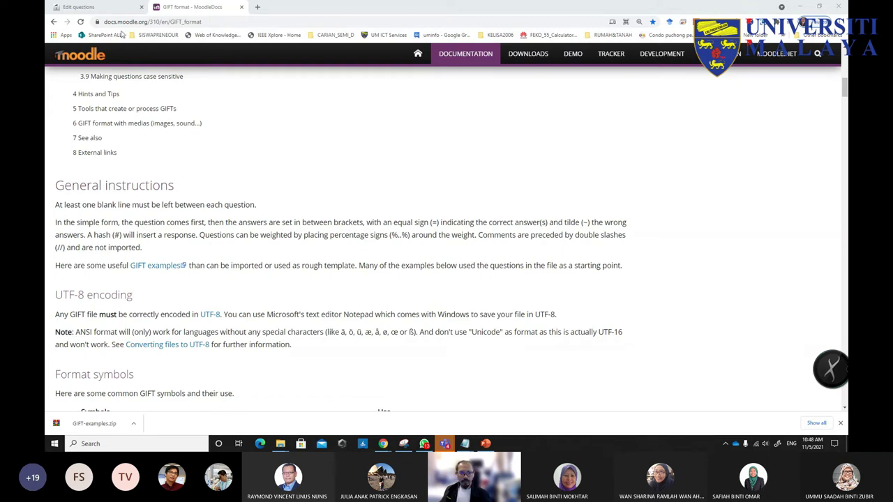
- Restore the MoodleDocs browser window to a smaller size and move it over the slides toward the upper left
{"action": "left_click", "coordinate": [819, 6]}
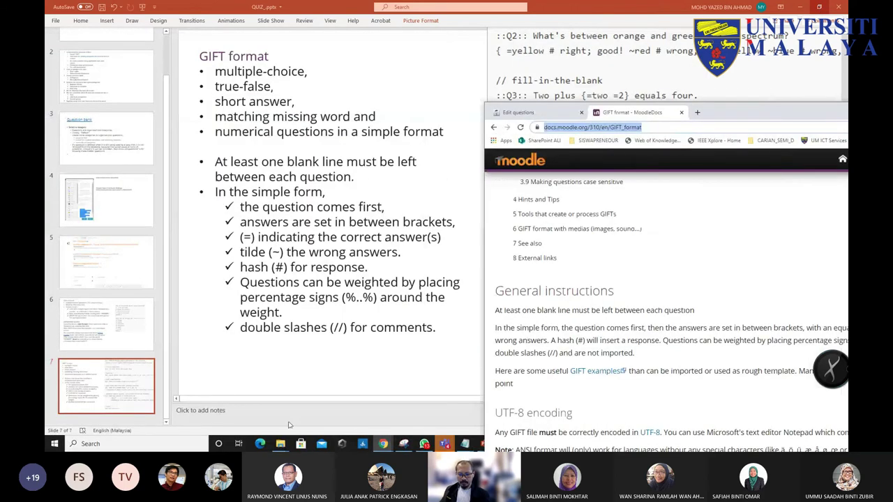
{"action": "mouse_move", "coordinate": [389, 447]}
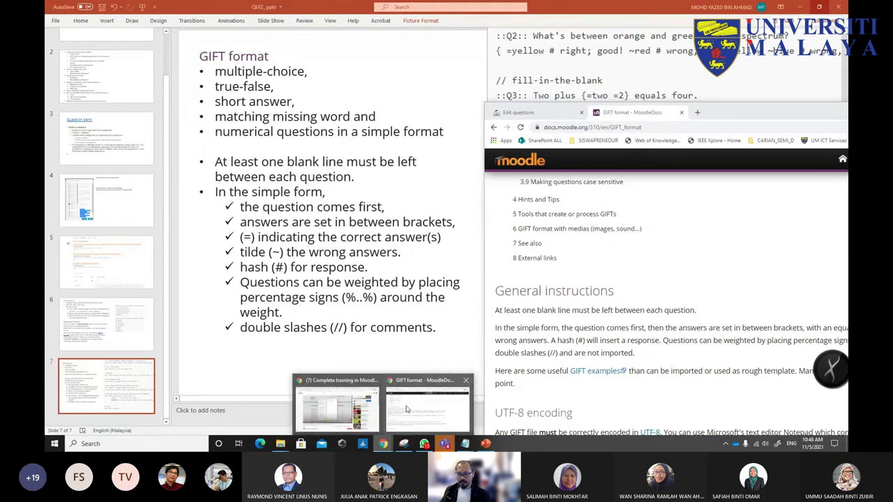
{"action": "mouse_move", "coordinate": [408, 409]}
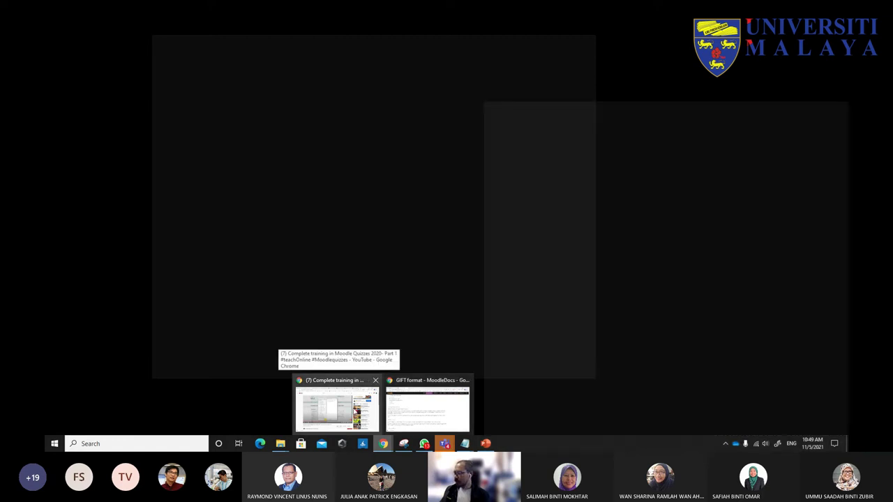
{"action": "left_click", "coordinate": [392, 410]}
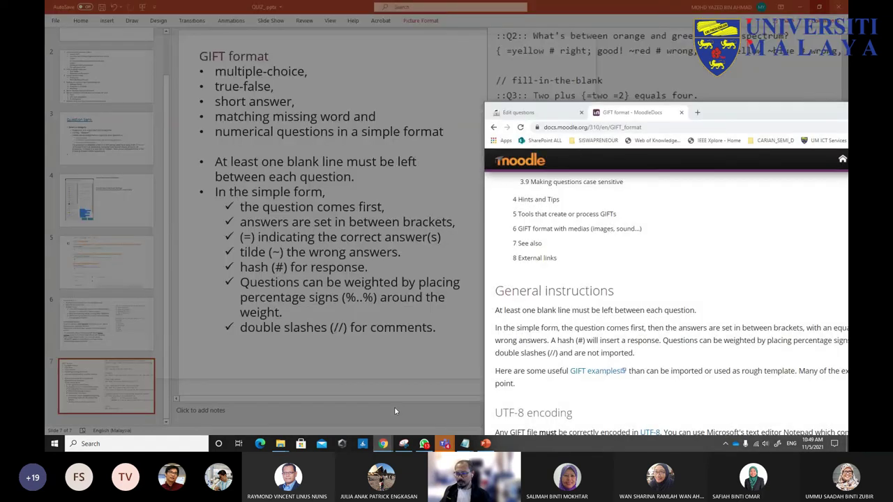
{"action": "left_click_drag", "start_coordinate": [725, 112], "coordinate": [317, 32]}
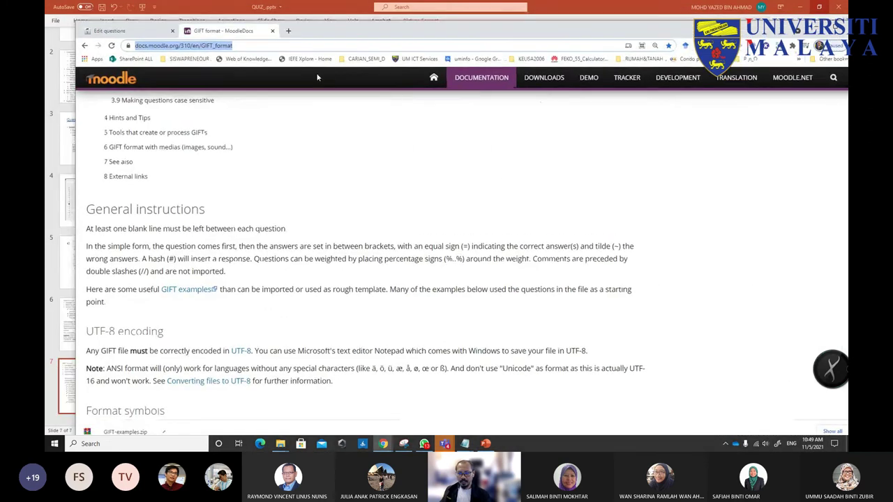
- Open the MoodleDocs documentation main page in a new browser tab
{"action": "right_click", "coordinate": [482, 83]}
{"action": "left_click", "coordinate": [496, 90]}
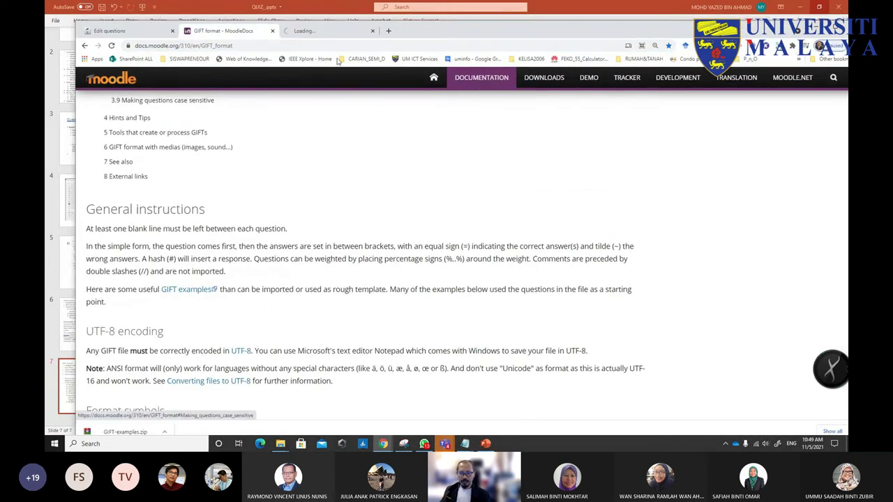
{"action": "left_click", "coordinate": [334, 32]}
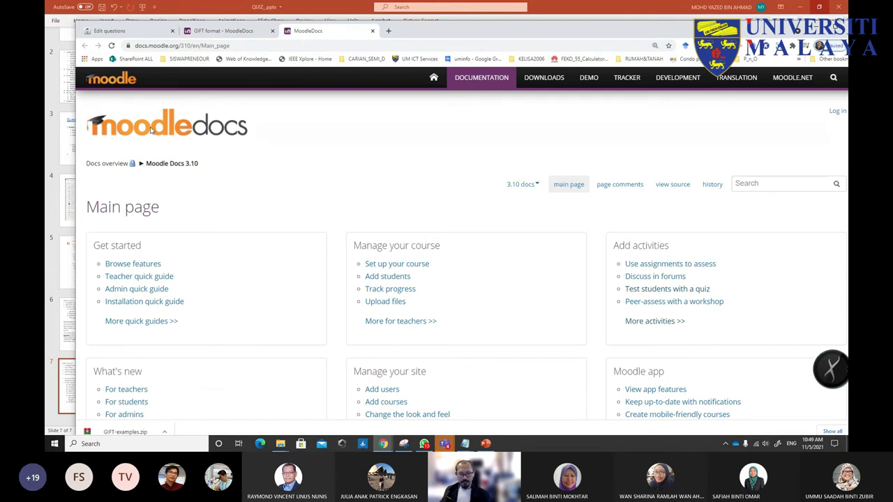
- Search Google for moodle, open the MoodleDocs main page from the results and maximize the browser window
{"action": "left_click", "coordinate": [279, 46]}
{"action": "type", "text": "m"}
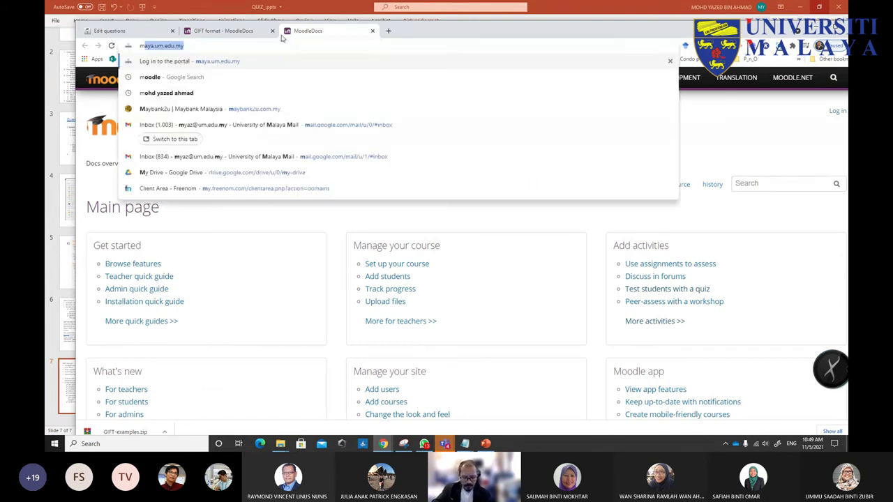
{"action": "type", "text": "oo"}
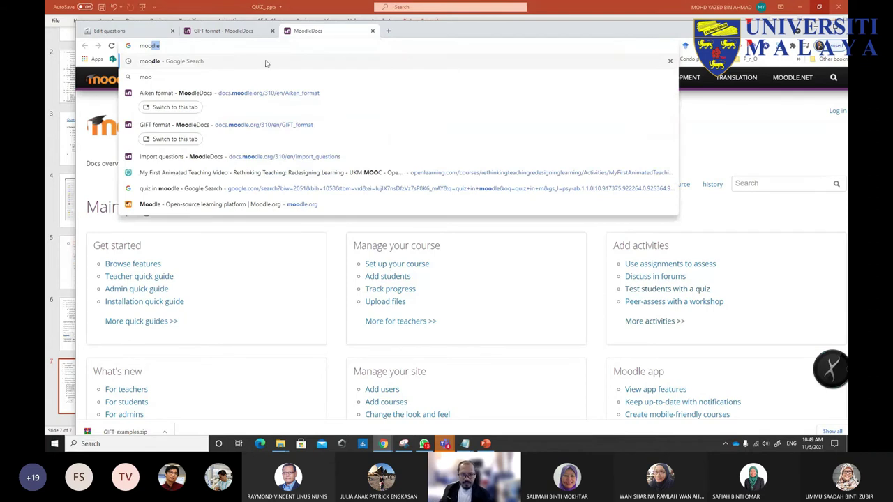
{"action": "key", "text": "Return"}
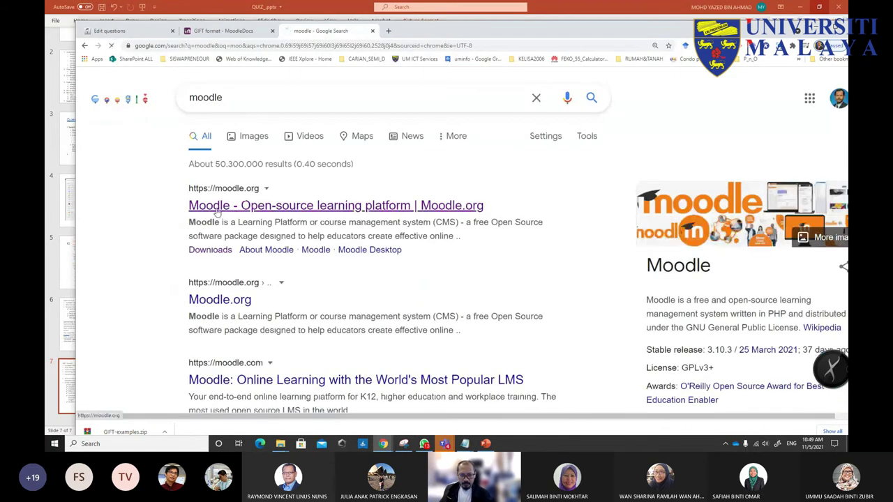
{"action": "left_click", "coordinate": [311, 249]}
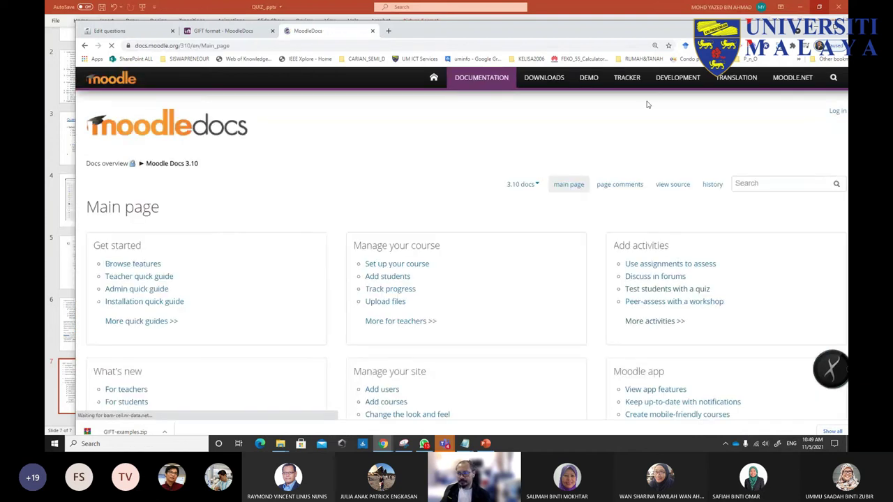
{"action": "key", "text": "super+Up"}
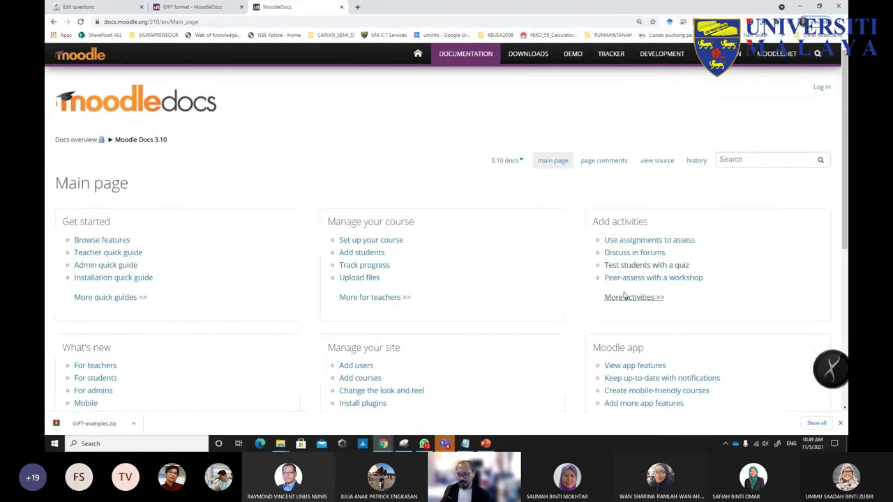
- Go from "Test students with a quiz" through the Question bank article to the Import questions article
{"action": "left_click", "coordinate": [640, 266]}
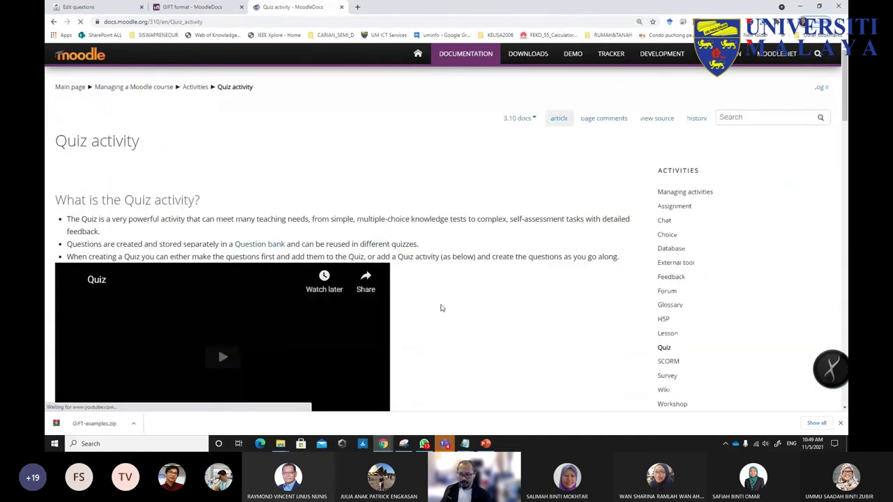
{"action": "left_click", "coordinate": [266, 247]}
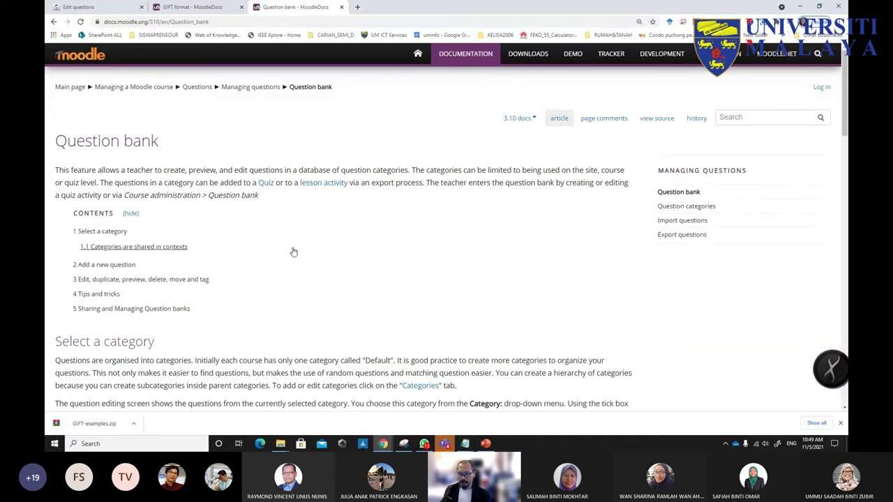
{"action": "scroll", "coordinate": [294, 253], "scroll_direction": "down", "scroll_amount": 1}
{"action": "scroll", "coordinate": [292, 253], "scroll_direction": "down", "scroll_amount": 1}
{"action": "scroll", "coordinate": [290, 255], "scroll_direction": "up", "scroll_amount": 1}
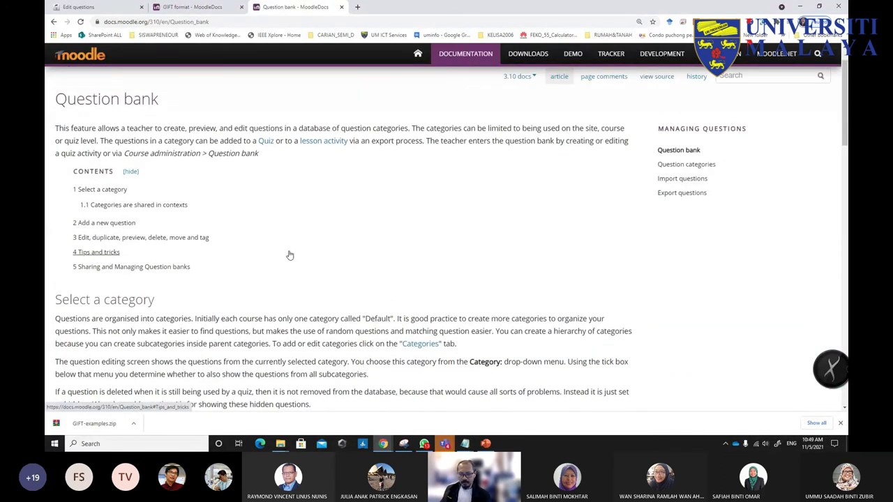
{"action": "left_click", "coordinate": [677, 179]}
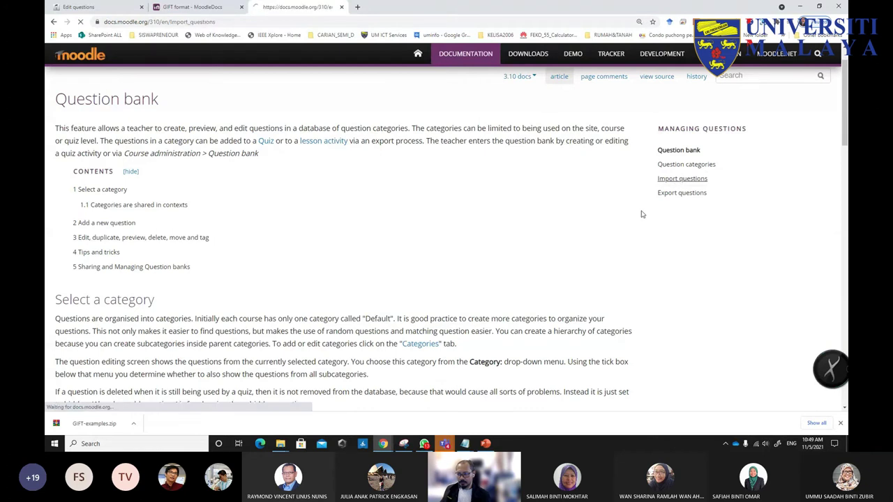
- View the GIFT format article from Import questions, return, and open the Aiken format article to examine its notes and example
{"action": "scroll", "coordinate": [184, 234], "scroll_direction": "down", "scroll_amount": 2}
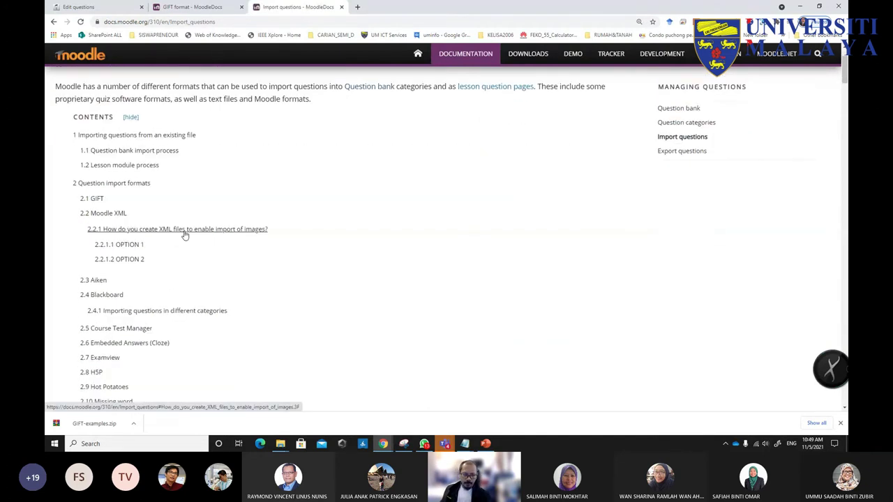
{"action": "left_click", "coordinate": [99, 201]}
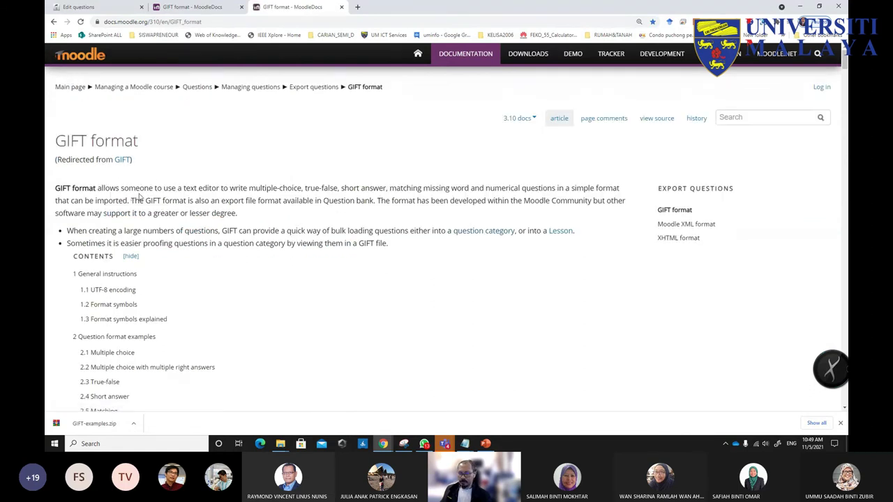
{"action": "left_click", "coordinate": [53, 22]}
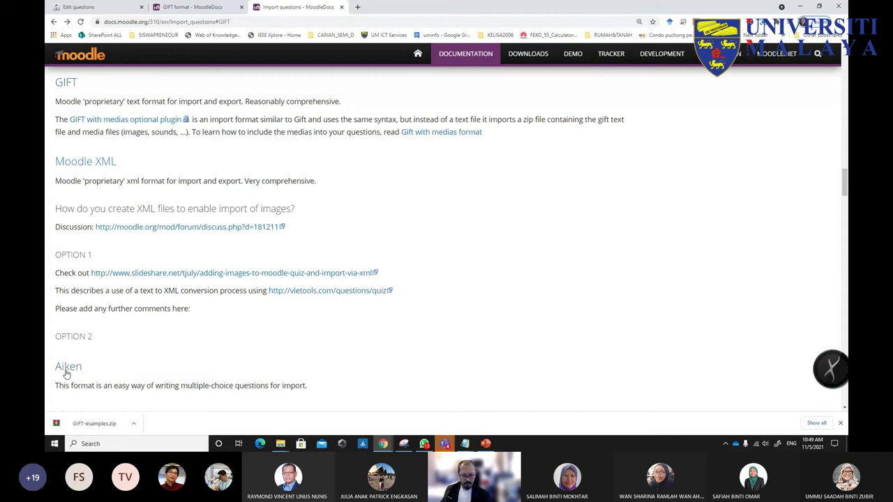
{"action": "left_click", "coordinate": [66, 372]}
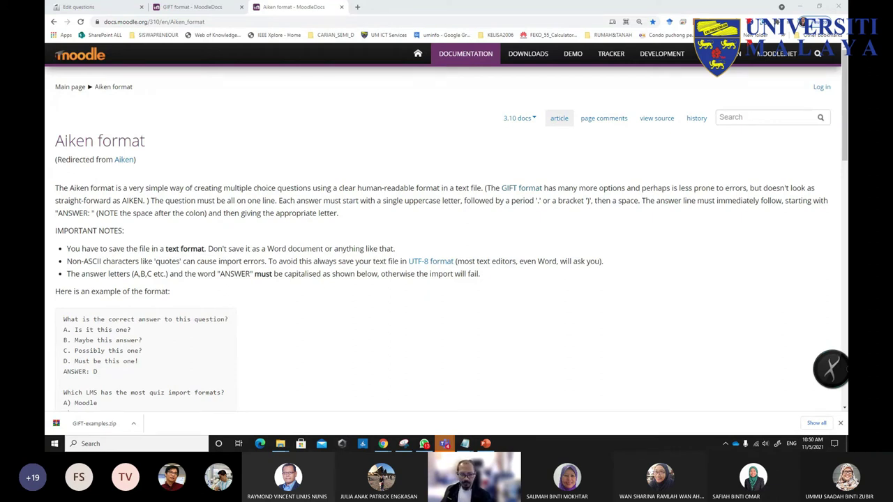
{"action": "scroll", "coordinate": [139, 302], "scroll_direction": "down", "scroll_amount": 2}
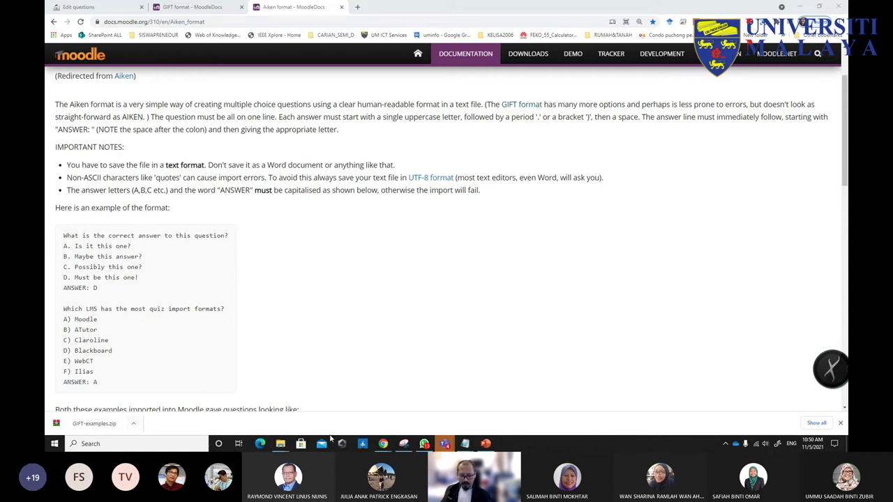
- Open GIFT-examples.txt from the GIFT-examples download folder in Notepad
{"action": "left_click", "coordinate": [277, 446]}
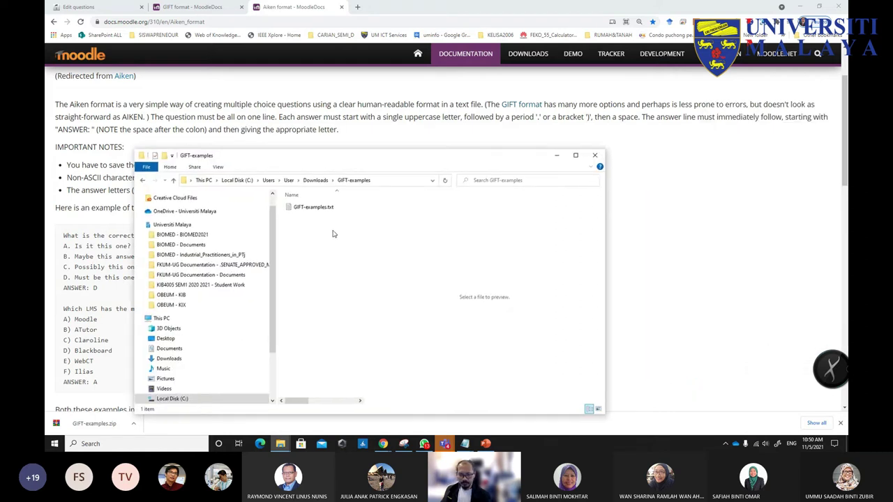
{"action": "double_click", "coordinate": [307, 208]}
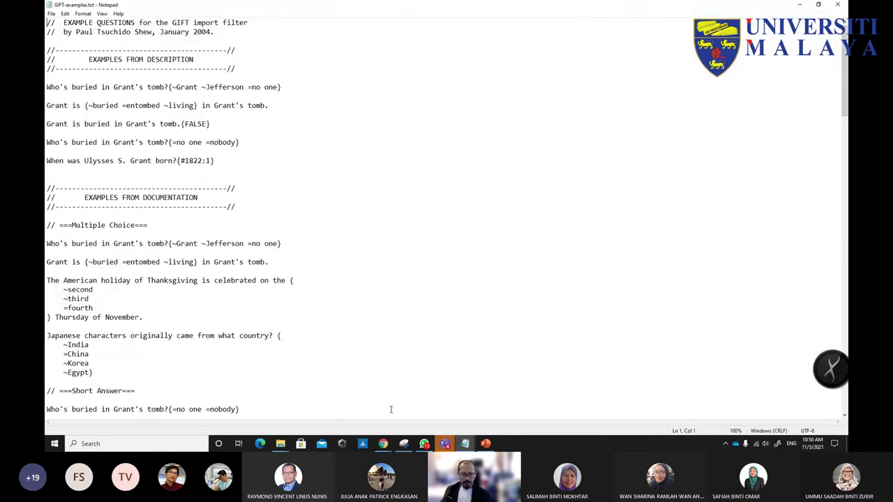
- Zoom the GIFT-examples.txt text to 150%, then restore, reposition and enlarge its window over the Aiken format article
{"action": "scroll", "coordinate": [75, 234], "scroll_direction": "up", "scroll_amount": 5, "text": "ctrl"}
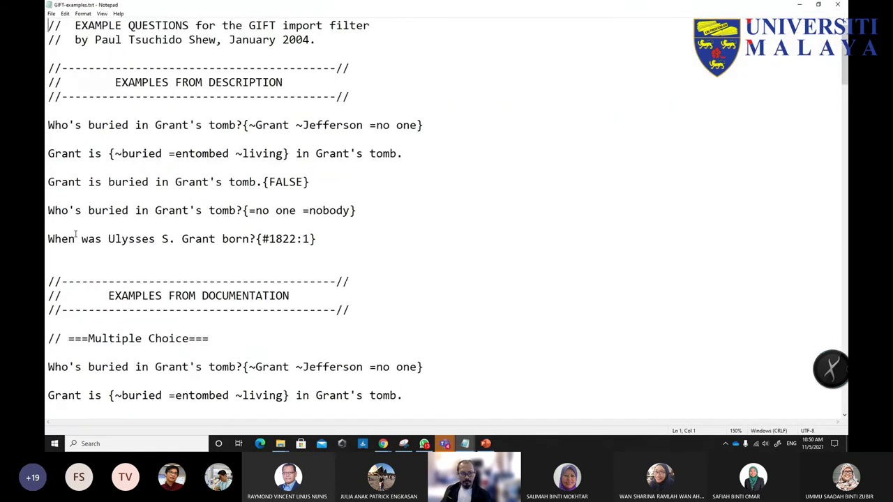
{"action": "left_click", "coordinate": [817, 5]}
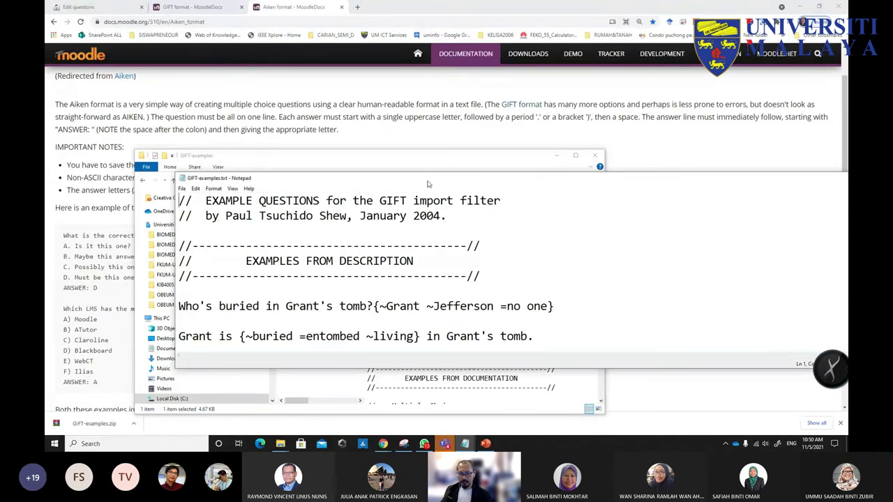
{"action": "left_click_drag", "start_coordinate": [430, 181], "coordinate": [449, 73]}
{"action": "left_click_drag", "start_coordinate": [427, 251], "coordinate": [429, 404]}
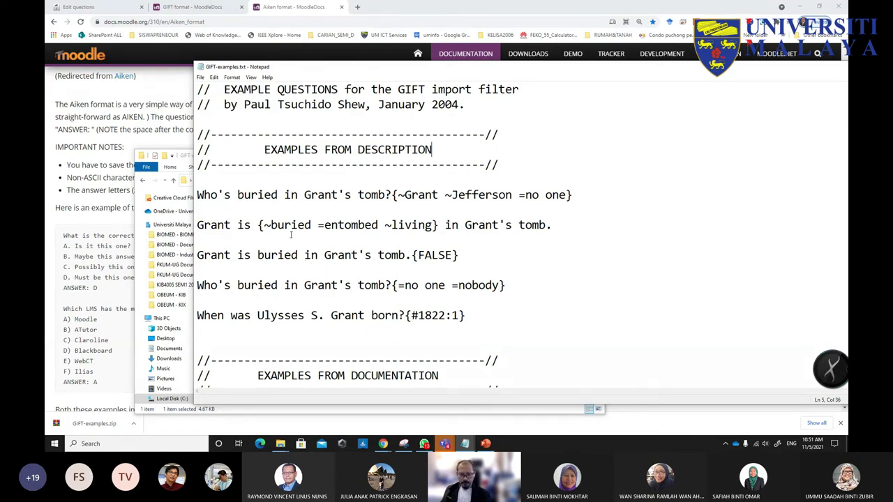
- Examine the Multiple Choice examples in GIFT-examples.txt, marking where each question starts and the blank lines between questions
{"action": "scroll", "coordinate": [542, 274], "scroll_direction": "down", "scroll_amount": 4}
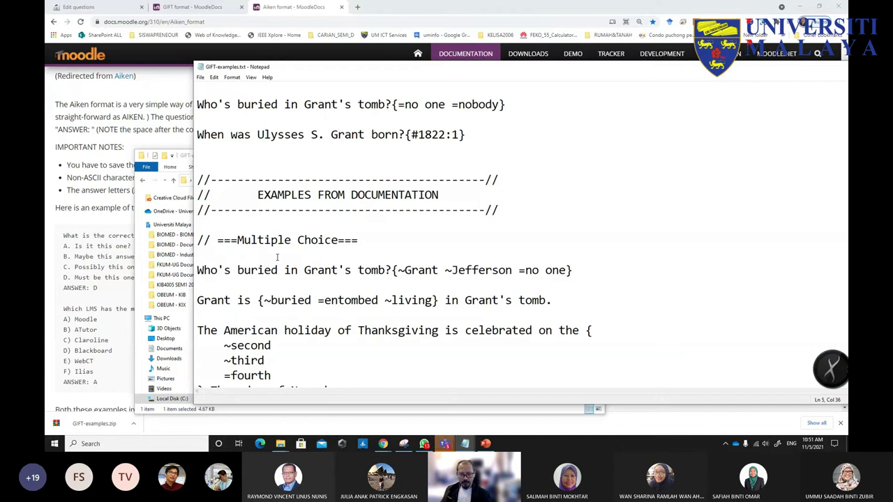
{"action": "scroll", "coordinate": [277, 258], "scroll_direction": "down", "scroll_amount": 3}
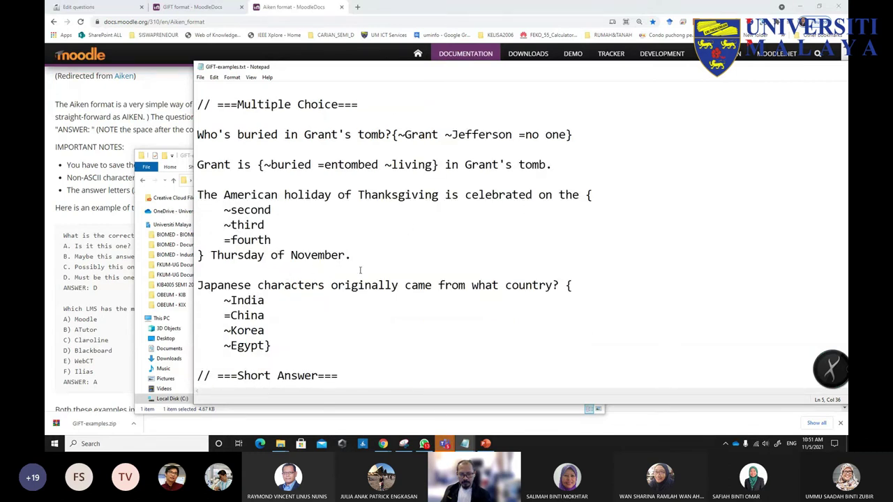
{"action": "scroll", "coordinate": [370, 279], "scroll_direction": "down", "scroll_amount": 1}
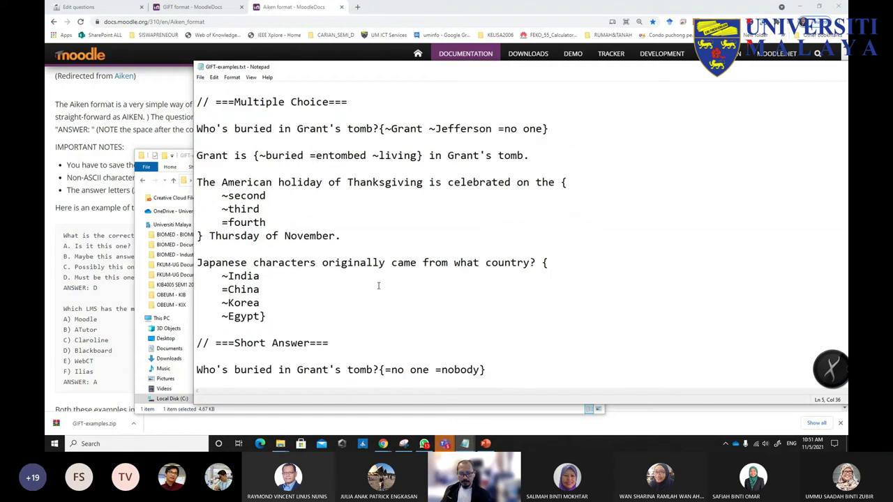
{"action": "scroll", "coordinate": [379, 286], "scroll_direction": "down", "scroll_amount": 1}
{"action": "left_click", "coordinate": [200, 133]}
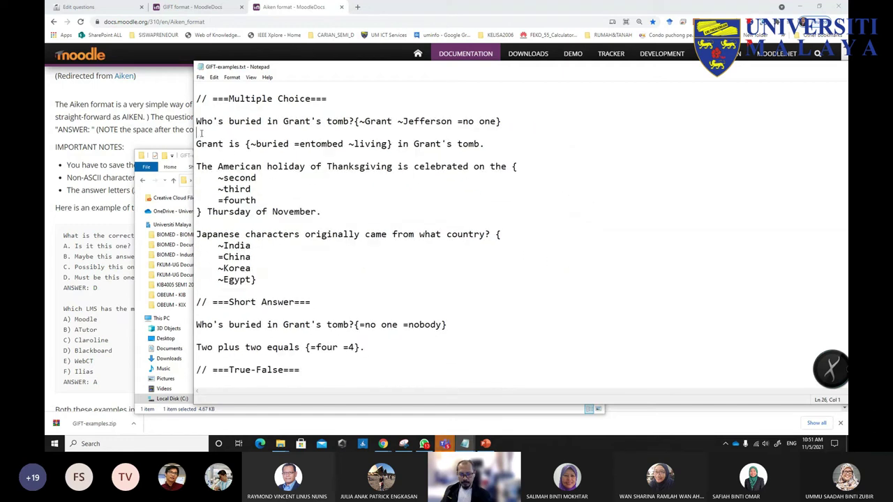
{"action": "left_click", "coordinate": [201, 155]}
{"action": "left_click", "coordinate": [201, 143]}
{"action": "left_click", "coordinate": [208, 167]}
- Highlight the "Who's buried in Grant's tomb?" line to inspect its braces, tilde-marked options and equals-marked answer
{"action": "left_click", "coordinate": [205, 122]}
{"action": "left_click_drag", "start_coordinate": [197, 123], "coordinate": [501, 121]}
{"action": "key", "text": "Down"}
{"action": "left_click", "coordinate": [361, 122]}
{"action": "left_click_drag", "start_coordinate": [361, 121], "coordinate": [414, 121]}
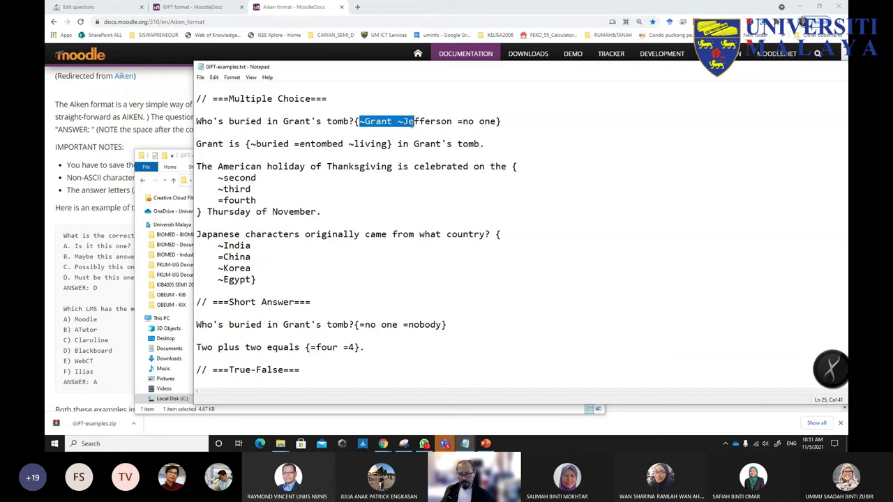
{"action": "left_click", "coordinate": [360, 122]}
{"action": "left_click", "coordinate": [458, 121]}
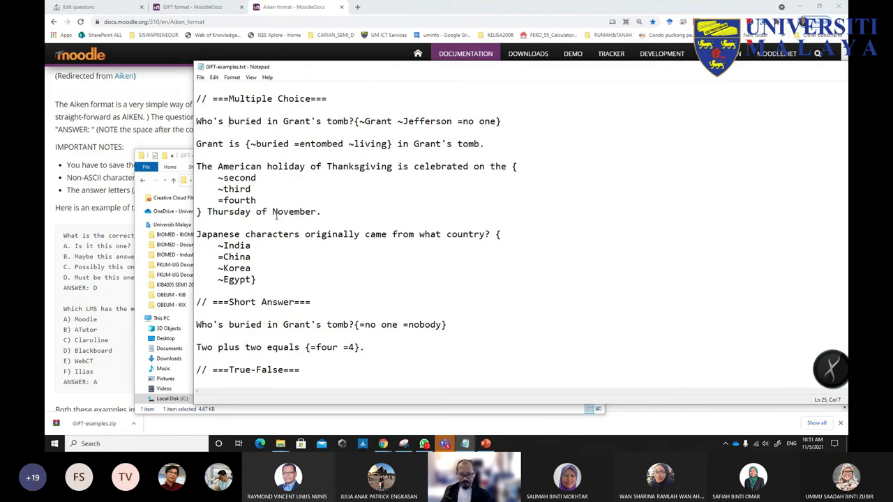
- Look through the matching, numerical, options and more complicated examples, and go back to the description examples near the file's beginning
{"action": "scroll", "coordinate": [290, 272], "scroll_direction": "down", "scroll_amount": 20}
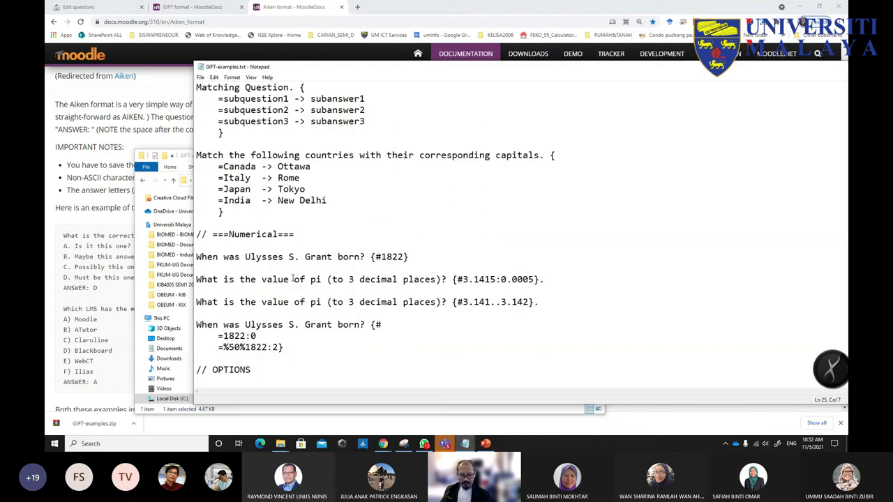
{"action": "scroll", "coordinate": [295, 278], "scroll_direction": "down", "scroll_amount": 15}
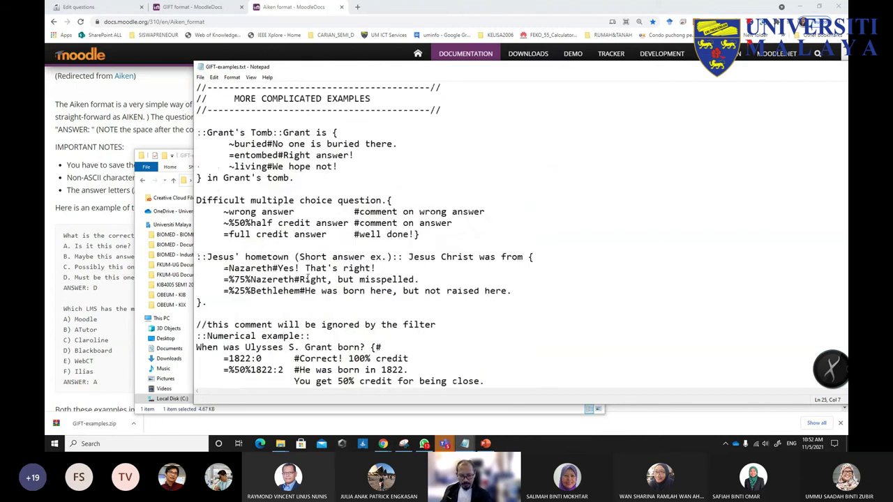
{"action": "scroll", "coordinate": [308, 279], "scroll_direction": "up", "scroll_amount": 20}
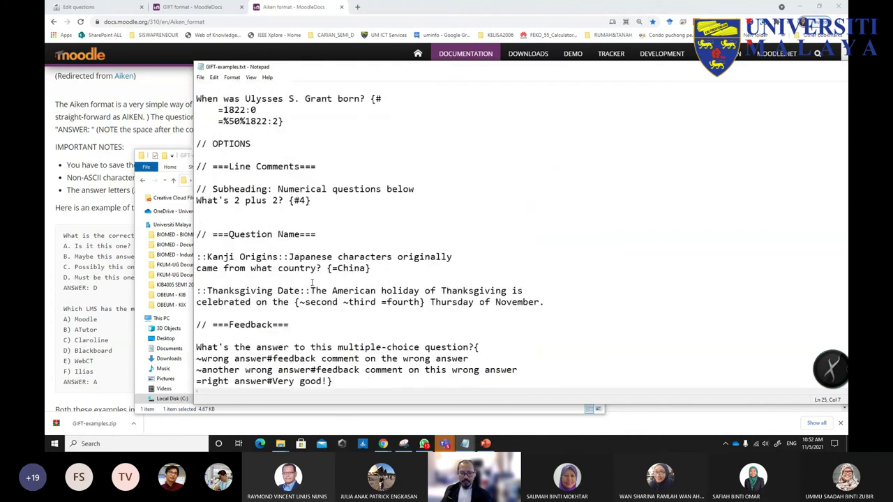
{"action": "scroll", "coordinate": [313, 283], "scroll_direction": "up", "scroll_amount": 1}
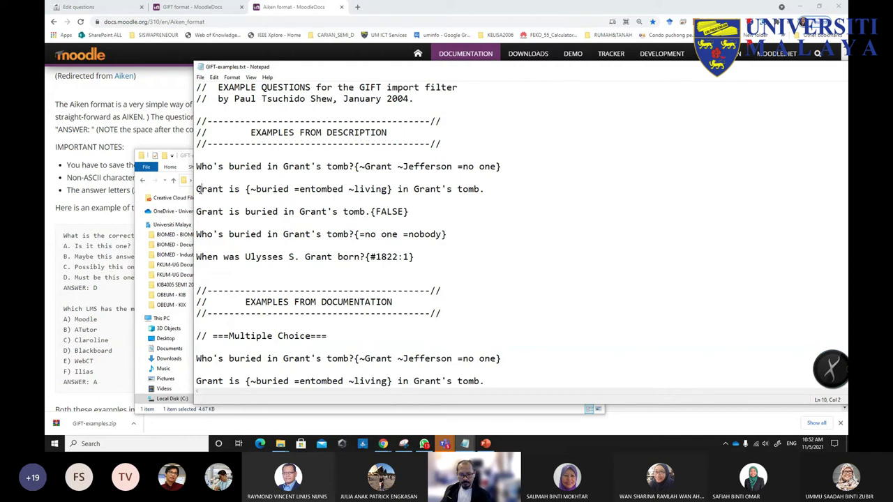
{"action": "scroll", "coordinate": [254, 266], "scroll_direction": "down", "scroll_amount": 2}
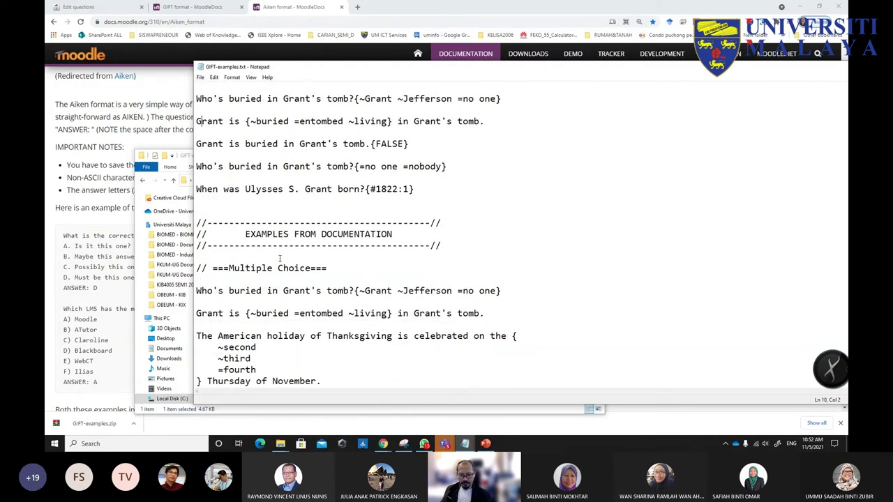
- Put away GIFT-examples.txt and return to the SPeCTRUM question bank page in the browser
{"action": "left_click", "coordinate": [201, 77]}
{"action": "left_click", "coordinate": [225, 116]}
{"action": "left_click", "coordinate": [792, 104]}
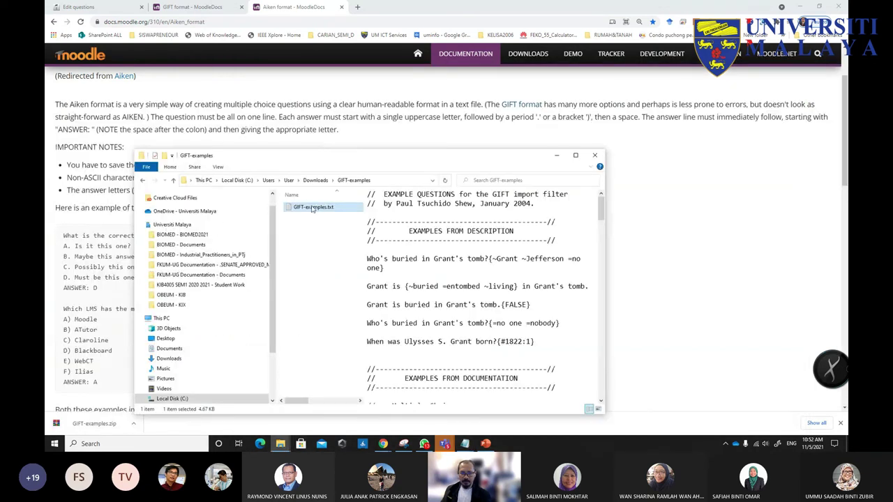
{"action": "left_click", "coordinate": [193, 7]}
{"action": "left_click", "coordinate": [78, 7]}
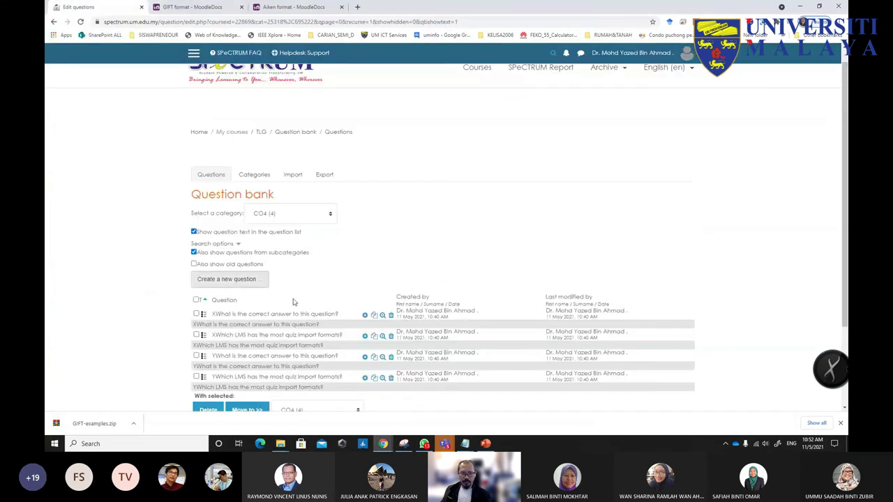
{"action": "scroll", "coordinate": [343, 293], "scroll_direction": "up", "scroll_amount": 1}
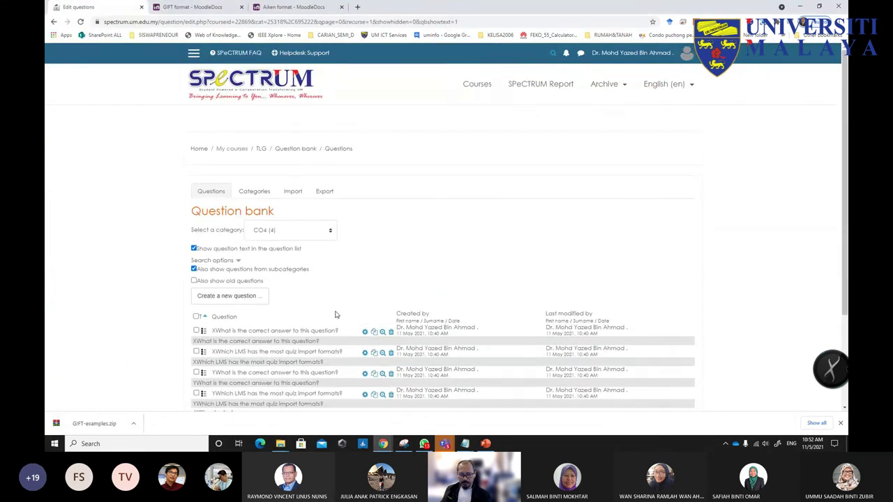
- Go to the TLG course and open its question bank from the Course administration page
{"action": "left_click", "coordinate": [259, 150]}
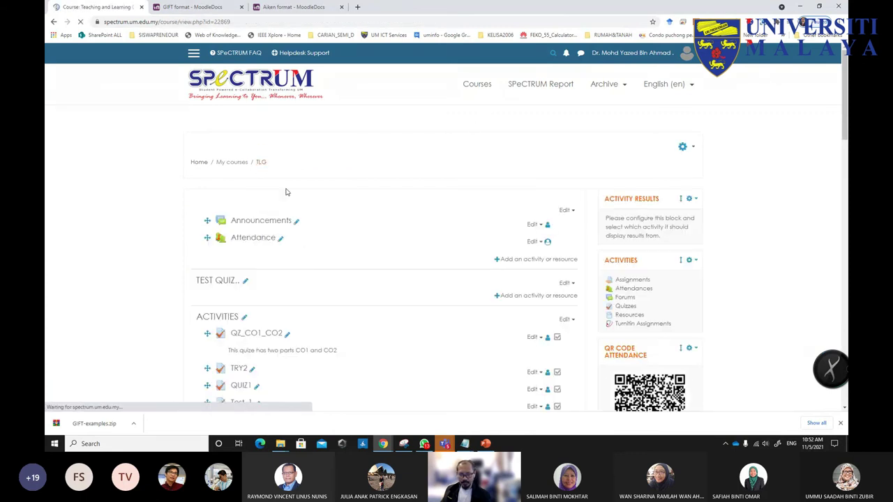
{"action": "left_click", "coordinate": [694, 151]}
{"action": "left_click", "coordinate": [642, 336]}
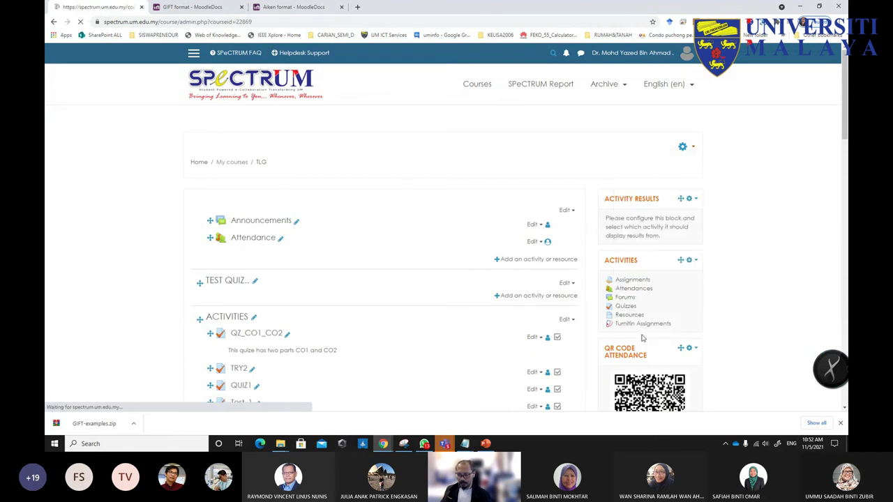
{"action": "scroll", "coordinate": [282, 250], "scroll_direction": "down", "scroll_amount": 4}
{"action": "left_click", "coordinate": [242, 265]}
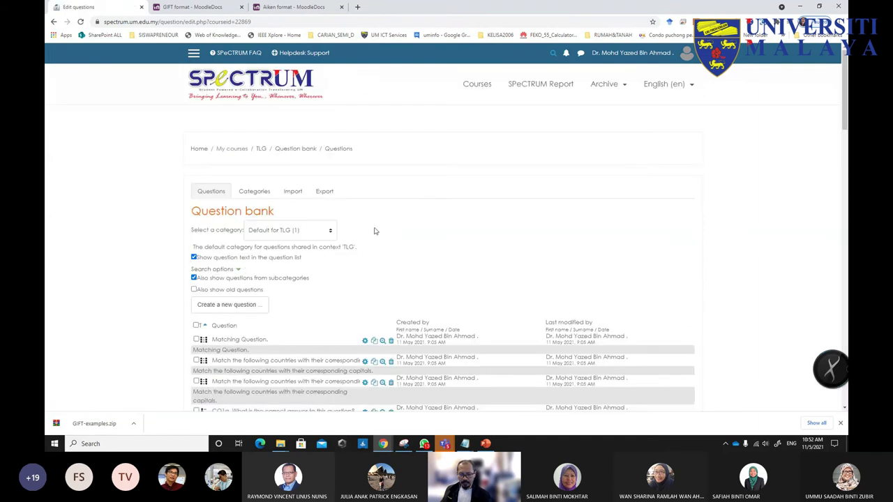
{"action": "scroll", "coordinate": [373, 230], "scroll_direction": "down", "scroll_amount": 3}
{"action": "scroll", "coordinate": [372, 231], "scroll_direction": "up", "scroll_amount": 3}
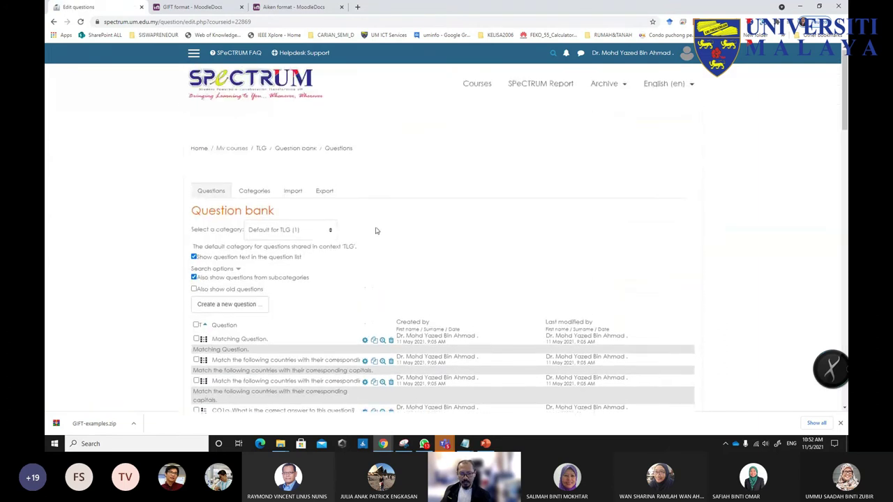
- Return to the TLG course, open the Test_1 quiz and go to its Edit quiz page
{"action": "left_click", "coordinate": [262, 149]}
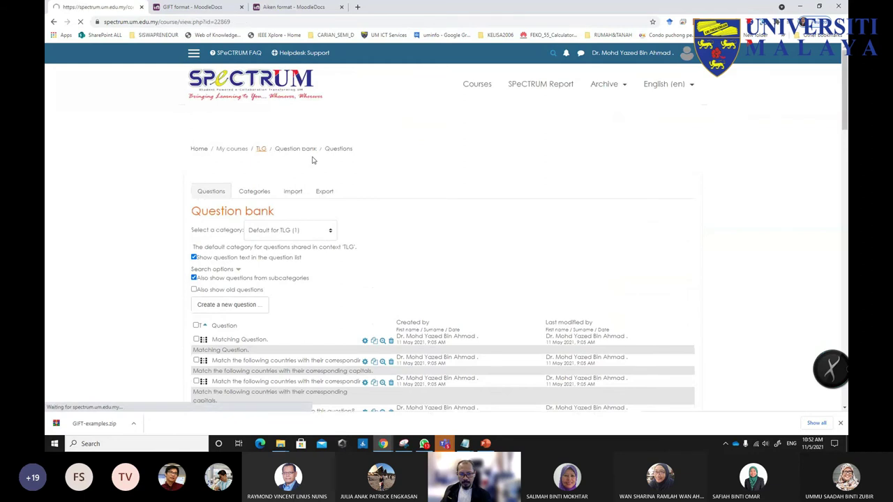
{"action": "scroll", "coordinate": [355, 229], "scroll_direction": "down", "scroll_amount": 4}
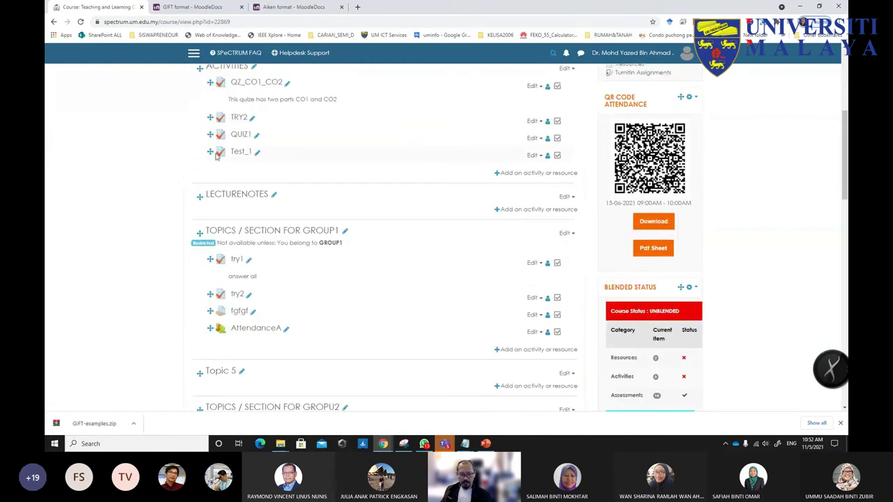
{"action": "scroll", "coordinate": [233, 241], "scroll_direction": "up", "scroll_amount": 2}
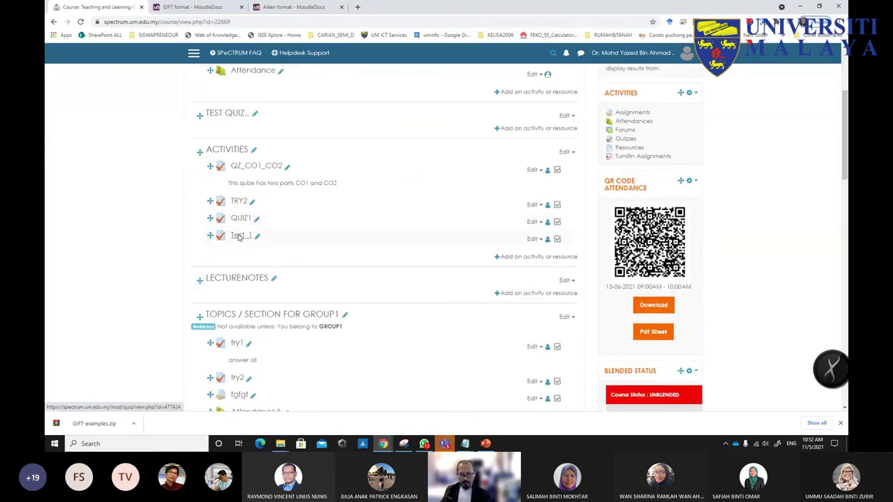
{"action": "left_click", "coordinate": [238, 236]}
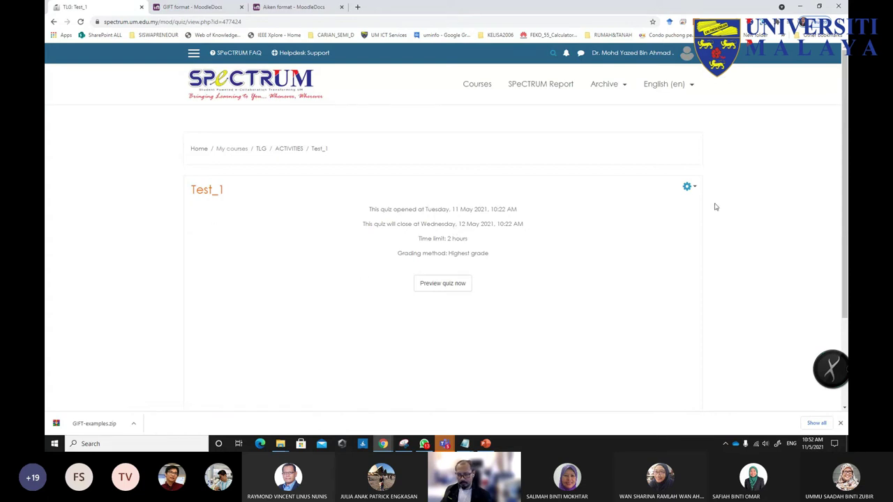
{"action": "left_click", "coordinate": [693, 189]}
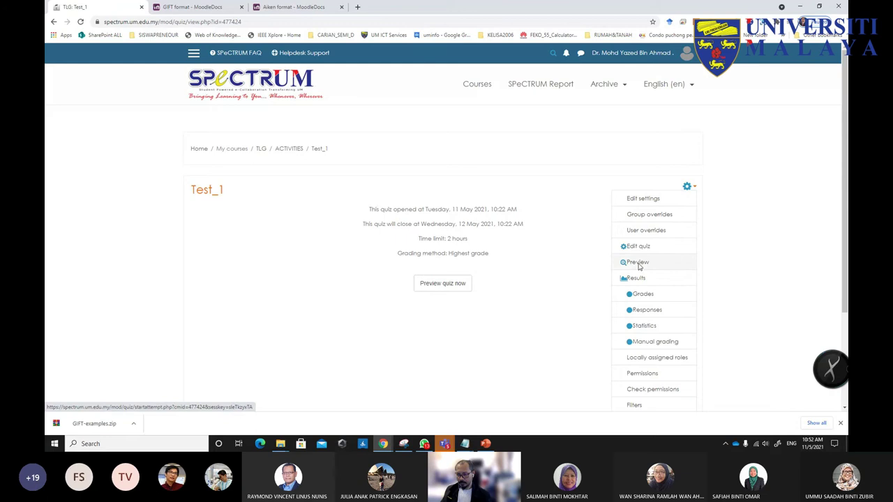
{"action": "scroll", "coordinate": [644, 250], "scroll_direction": "down", "scroll_amount": 3}
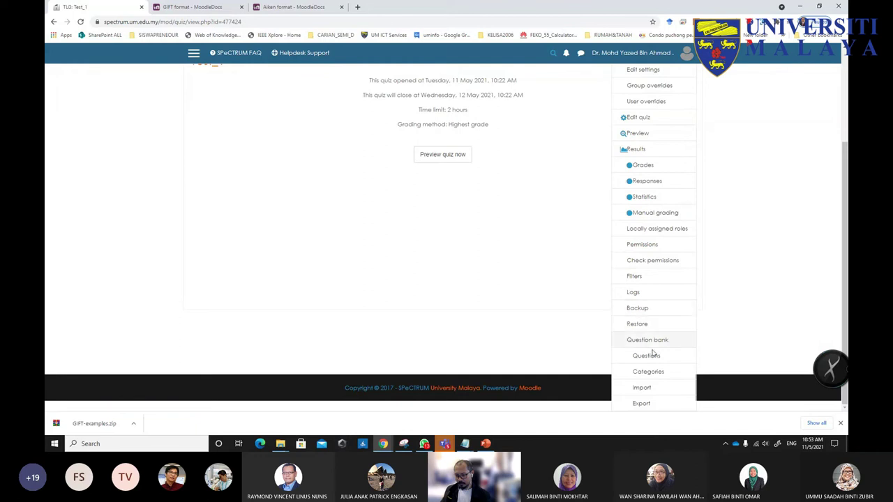
{"action": "scroll", "coordinate": [651, 349], "scroll_direction": "up", "scroll_amount": 2}
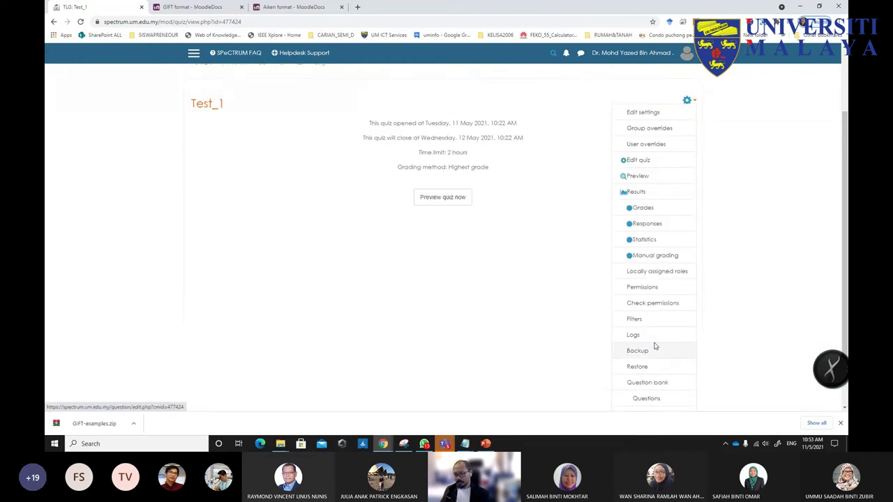
{"action": "left_click", "coordinate": [636, 202]}
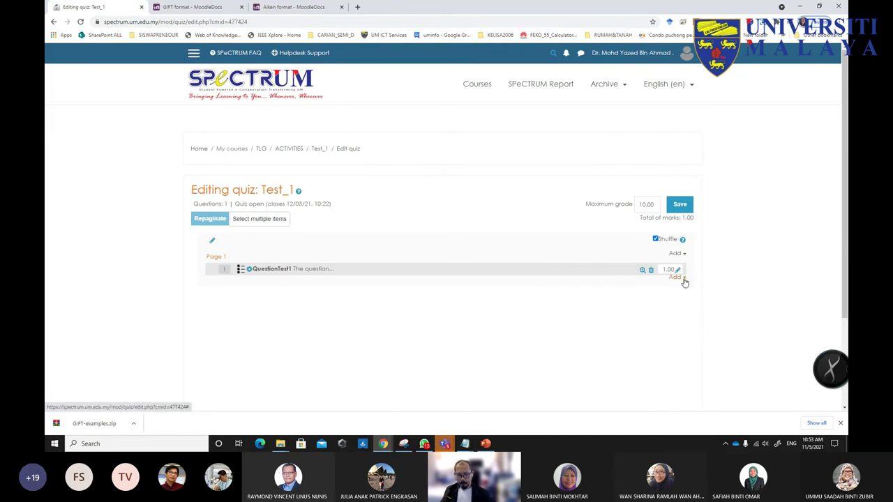
- View the options for adding questions to Test_1, both after the existing question and for the page, and dismiss them
{"action": "left_click", "coordinate": [677, 278]}
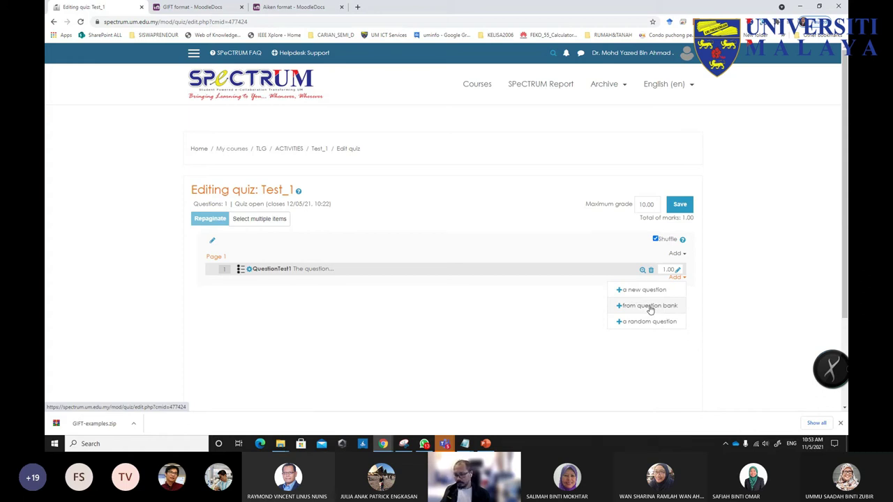
{"action": "left_click", "coordinate": [684, 256]}
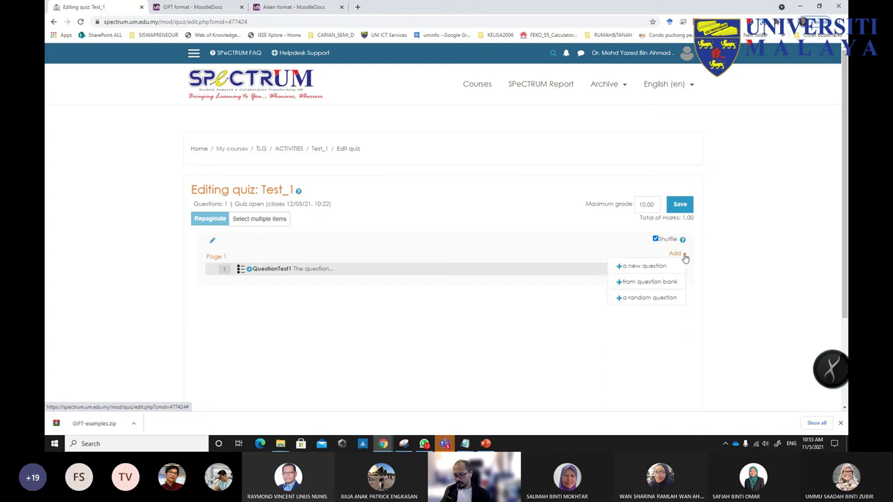
{"action": "left_click", "coordinate": [682, 323]}
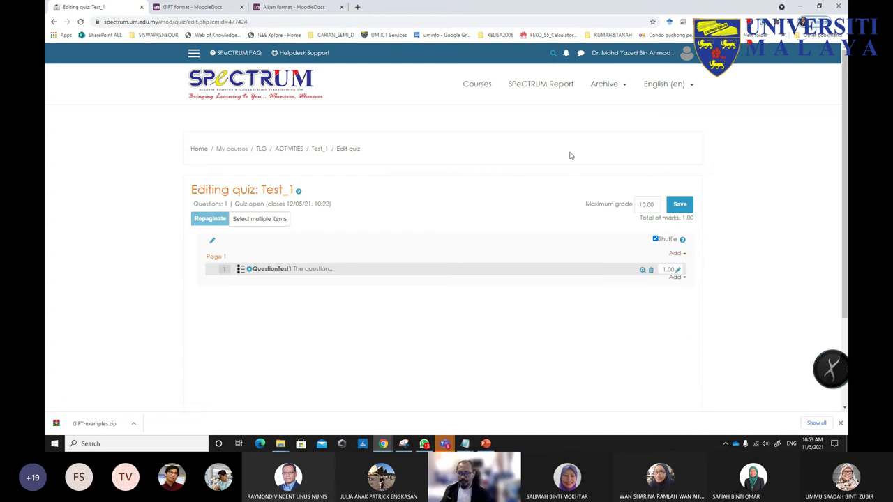
- Return to the TLG course and locate the Question bank section on its Course administration page
{"action": "left_click", "coordinate": [260, 149]}
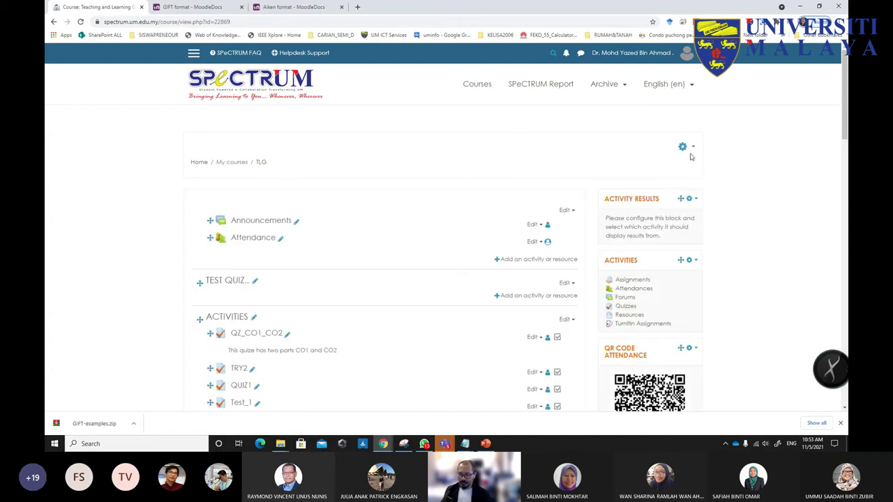
{"action": "left_click", "coordinate": [687, 148]}
{"action": "left_click", "coordinate": [641, 333]}
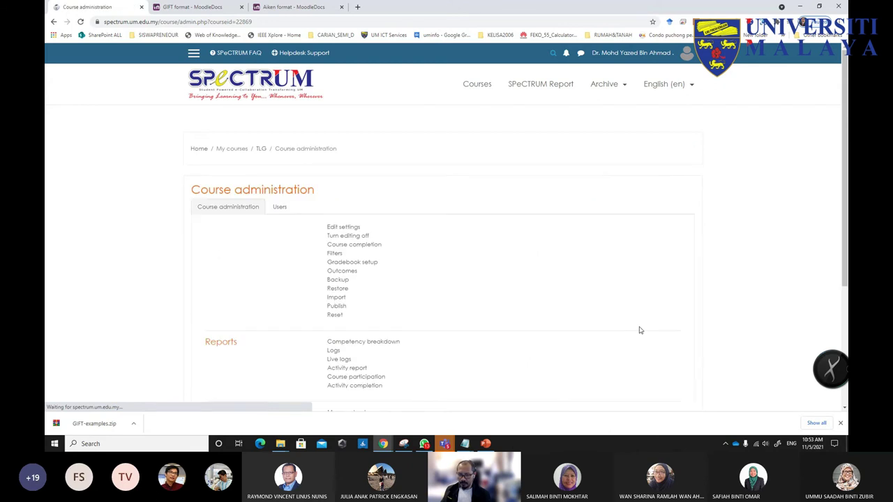
{"action": "scroll", "coordinate": [314, 285], "scroll_direction": "down", "scroll_amount": 3}
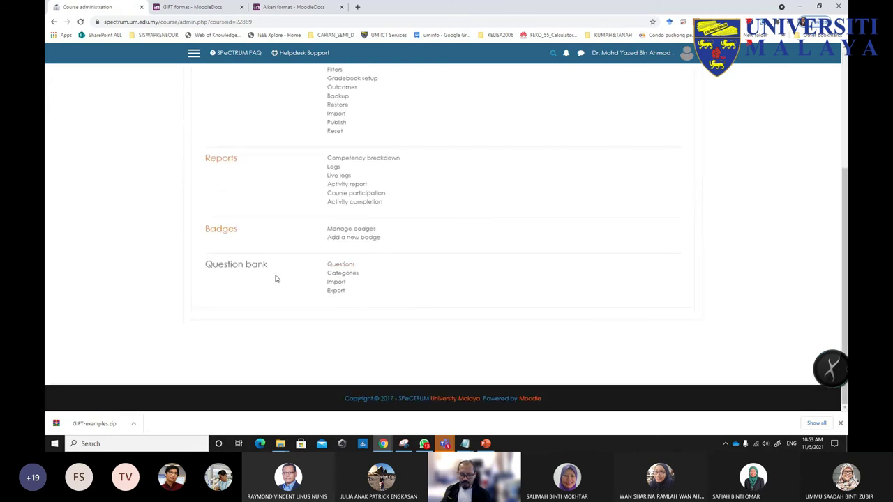
{"action": "scroll", "coordinate": [314, 287], "scroll_direction": "up", "scroll_amount": 3}
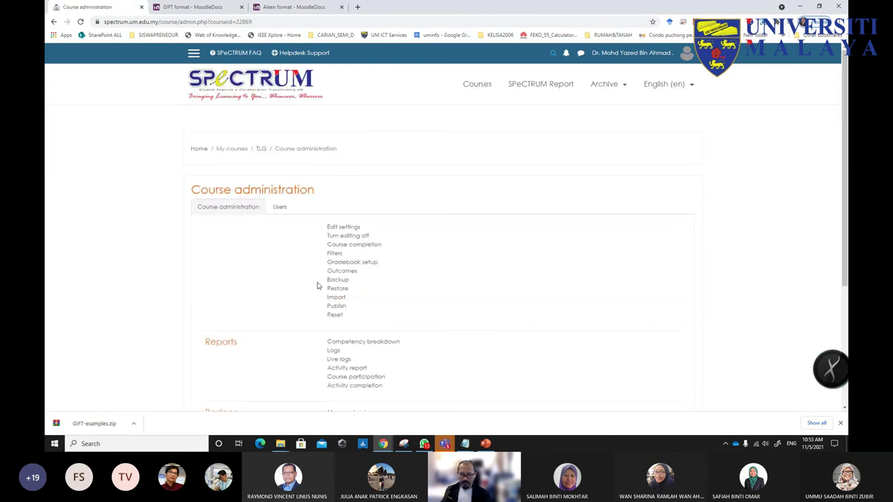
- Starting again from the TLG course page, open the course's question bank and view its list of categories without switching category
{"action": "left_click", "coordinate": [260, 150]}
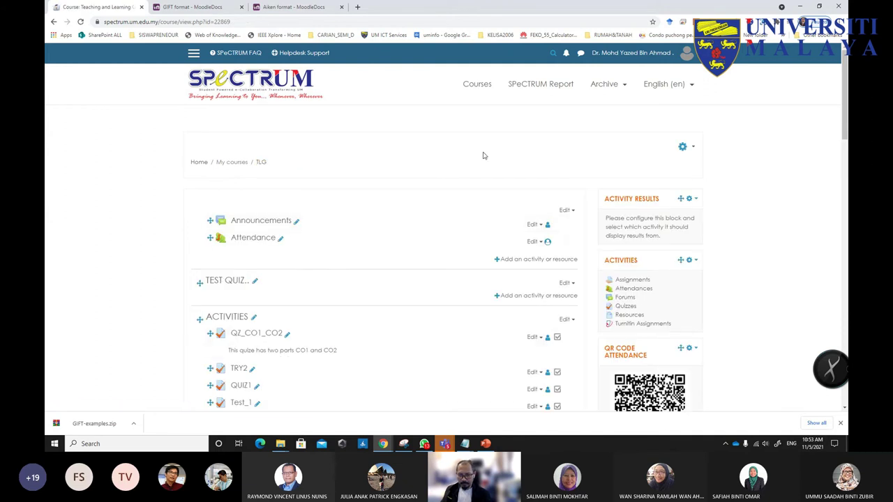
{"action": "left_click", "coordinate": [693, 148]}
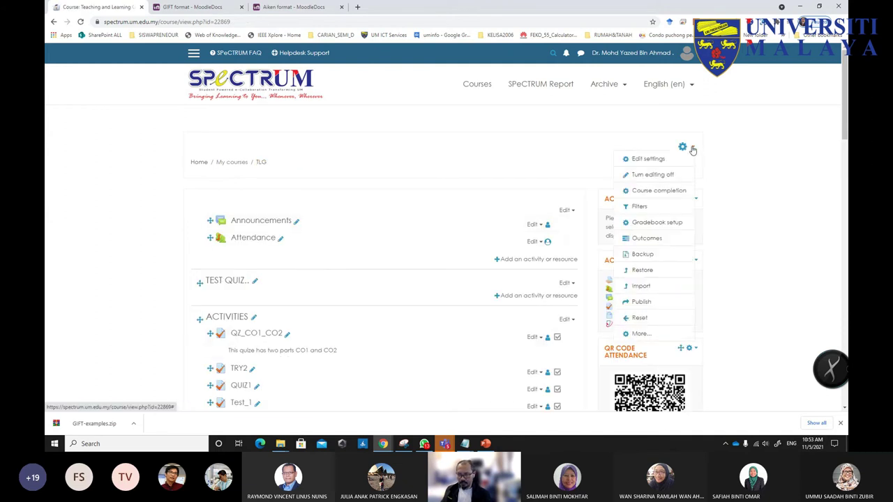
{"action": "left_click", "coordinate": [640, 333]}
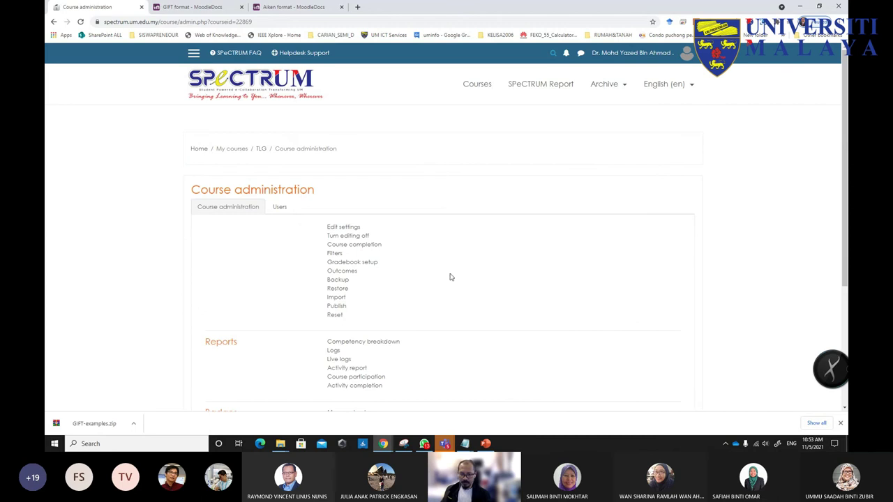
{"action": "scroll", "coordinate": [315, 280], "scroll_direction": "down", "scroll_amount": 5}
{"action": "left_click", "coordinate": [253, 269]}
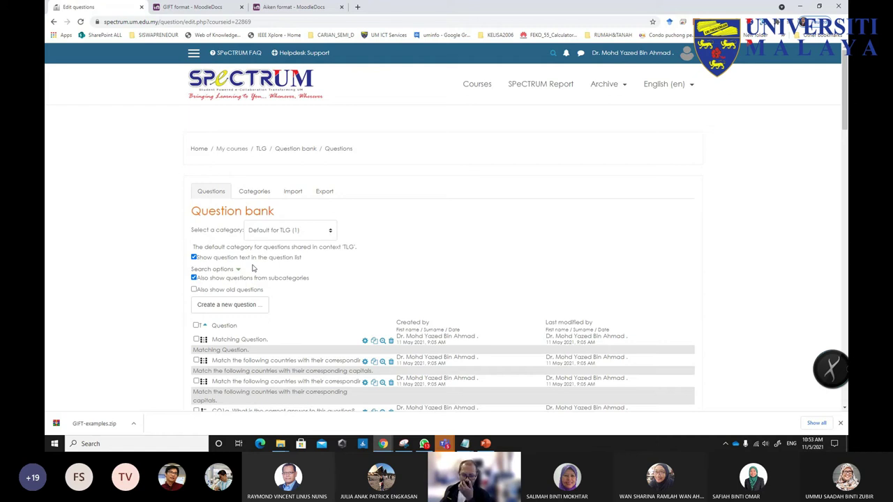
{"action": "left_click", "coordinate": [280, 232]}
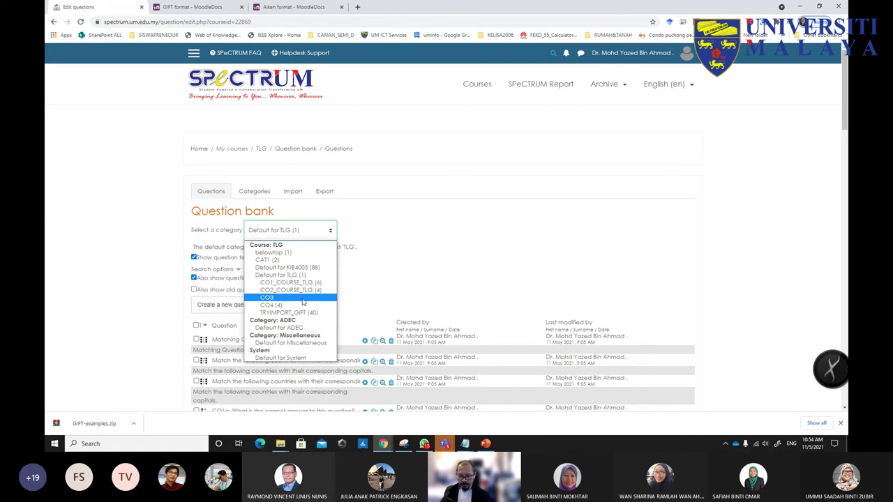
{"action": "left_click", "coordinate": [391, 293]}
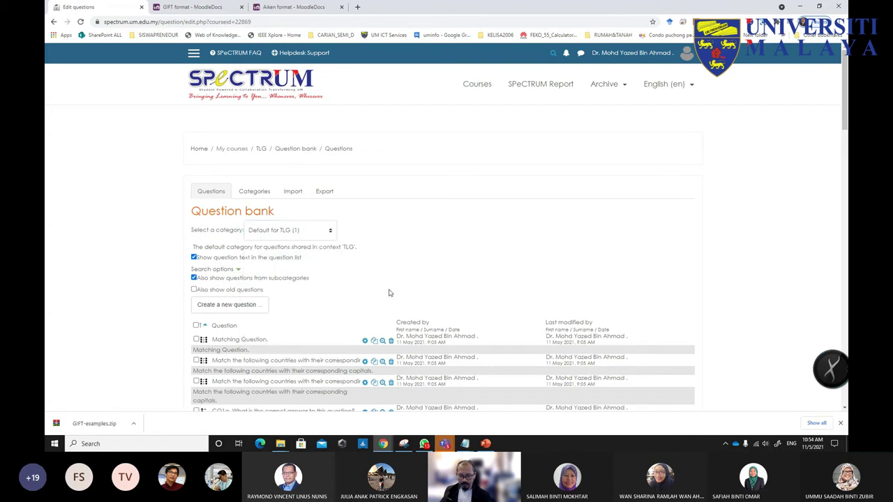
- Set up a question import from file using Gift format with CO3 as the import category
{"action": "left_click", "coordinate": [294, 198]}
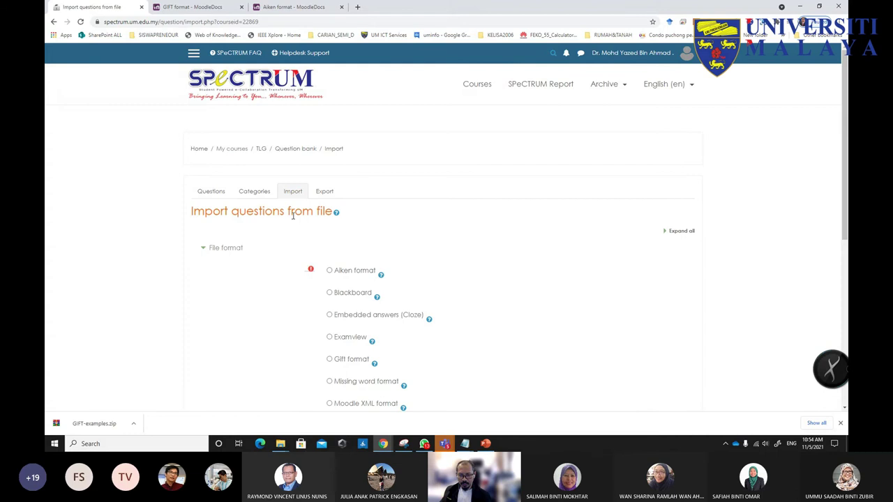
{"action": "scroll", "coordinate": [296, 237], "scroll_direction": "down", "scroll_amount": 3}
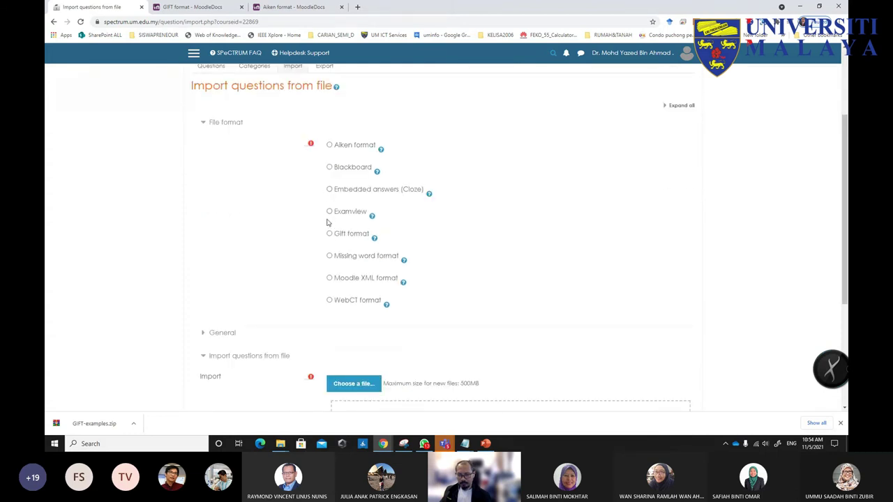
{"action": "left_click", "coordinate": [330, 234]}
{"action": "scroll", "coordinate": [234, 234], "scroll_direction": "down", "scroll_amount": 2}
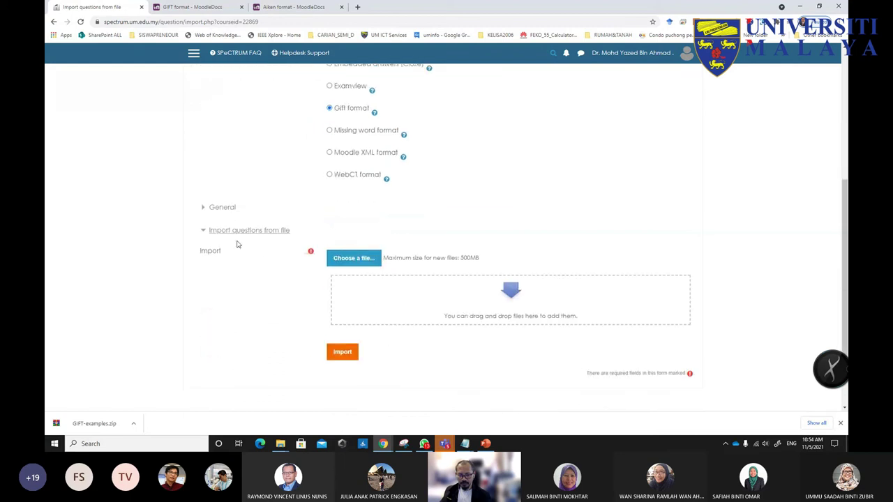
{"action": "left_click", "coordinate": [205, 209]}
{"action": "left_click", "coordinate": [405, 231]}
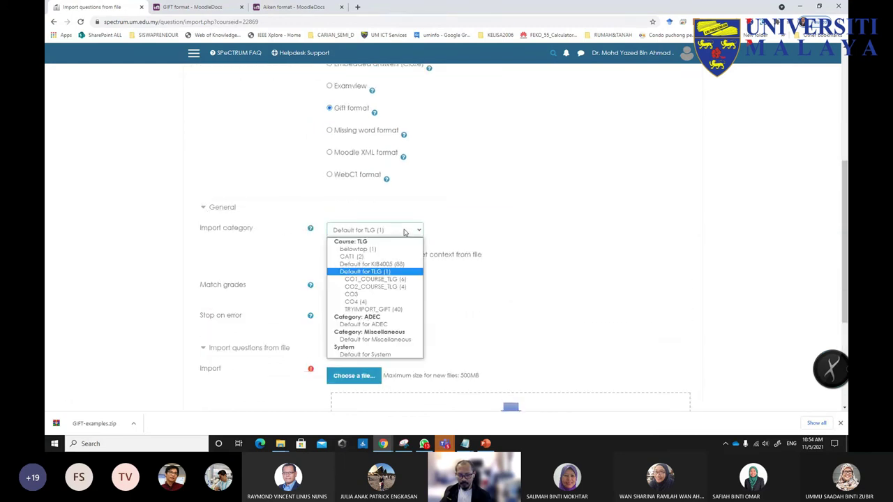
{"action": "left_click", "coordinate": [356, 294]}
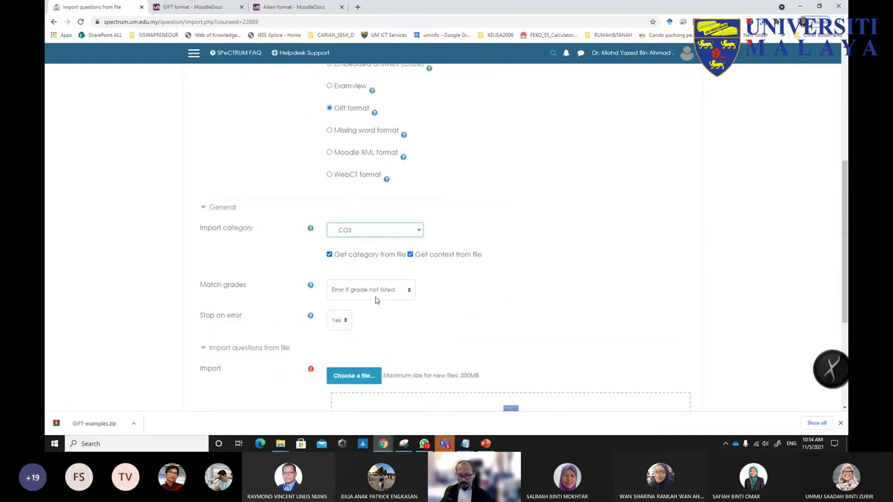
- Upload GIFT-examples.txt from the GIFT-examples folder in Downloads as the file to import
{"action": "scroll", "coordinate": [291, 279], "scroll_direction": "down", "scroll_amount": 1}
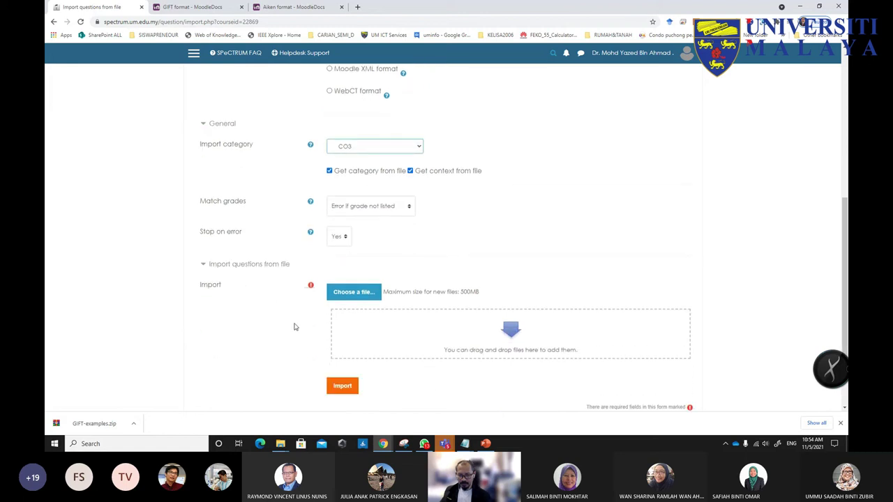
{"action": "scroll", "coordinate": [314, 293], "scroll_direction": "down", "scroll_amount": 1}
{"action": "left_click", "coordinate": [345, 254]}
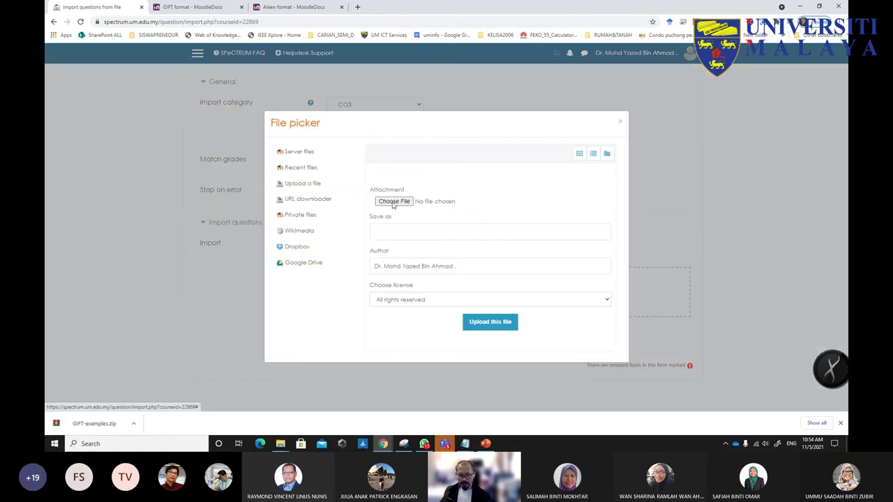
{"action": "left_click", "coordinate": [395, 201]}
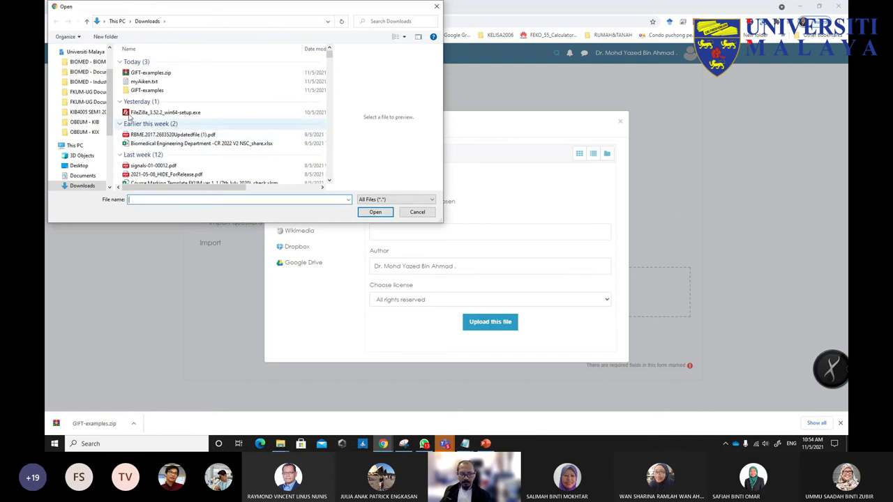
{"action": "scroll", "coordinate": [113, 92], "scroll_direction": "up", "scroll_amount": 2}
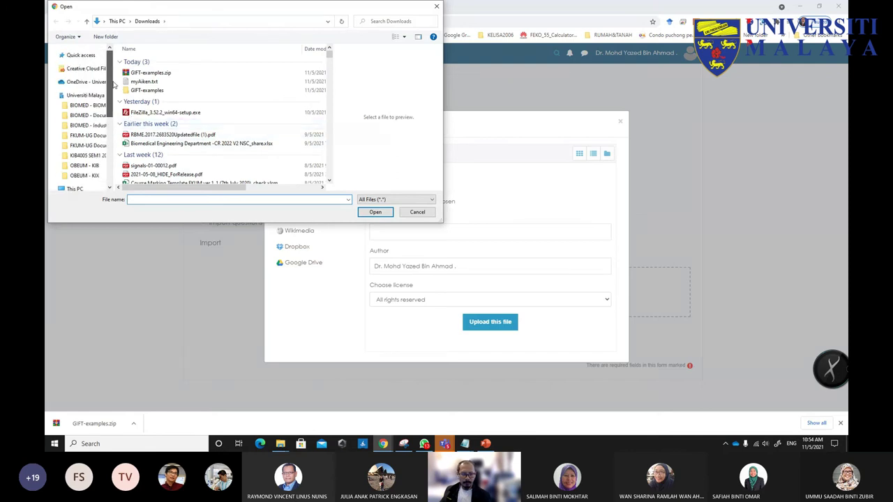
{"action": "scroll", "coordinate": [113, 92], "scroll_direction": "down", "scroll_amount": 2}
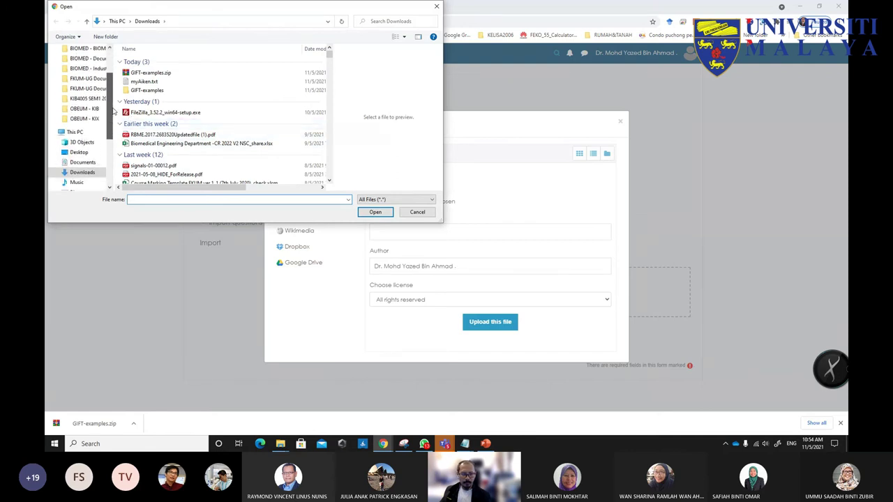
{"action": "double_click", "coordinate": [143, 90]}
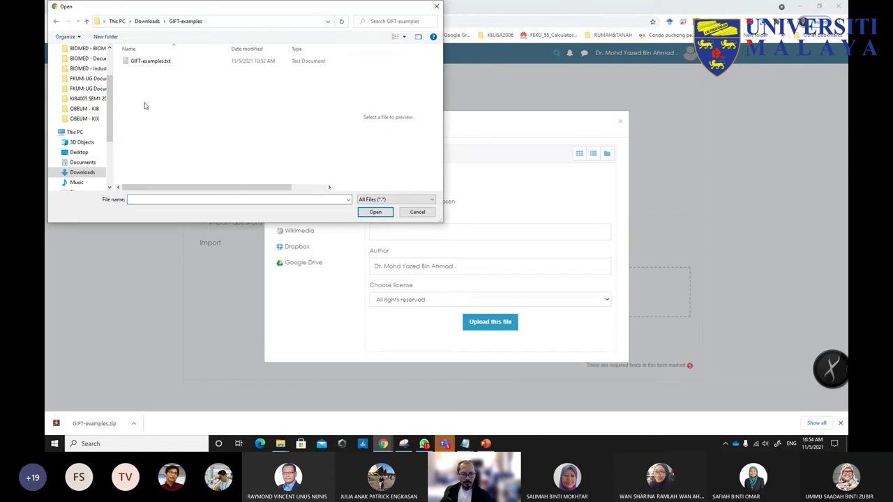
{"action": "left_click", "coordinate": [147, 61]}
{"action": "left_click", "coordinate": [375, 212]}
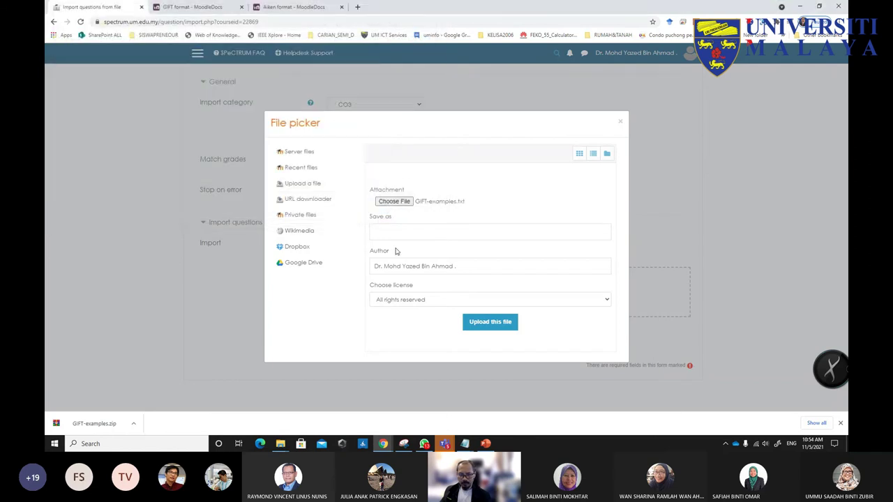
{"action": "left_click", "coordinate": [490, 323]}
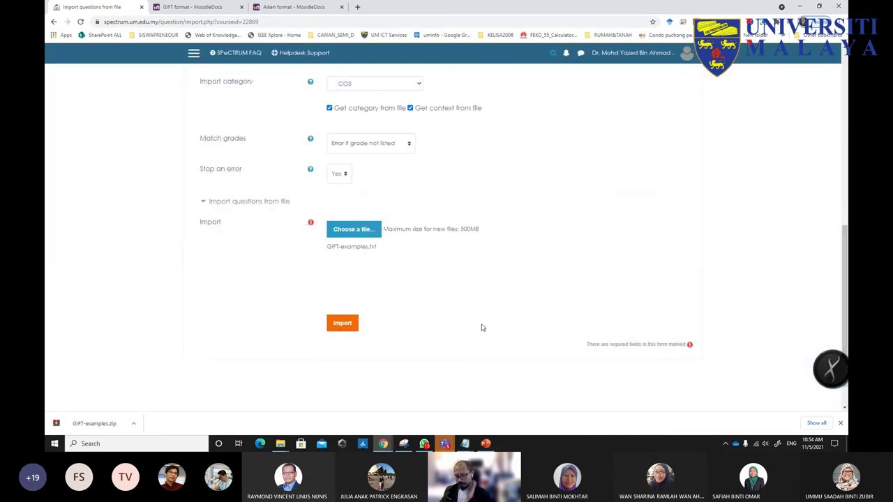
- Import the questions from GIFT-examples.txt, review the import results and continue to the question bank
{"action": "scroll", "coordinate": [481, 327], "scroll_direction": "down", "scroll_amount": 1}
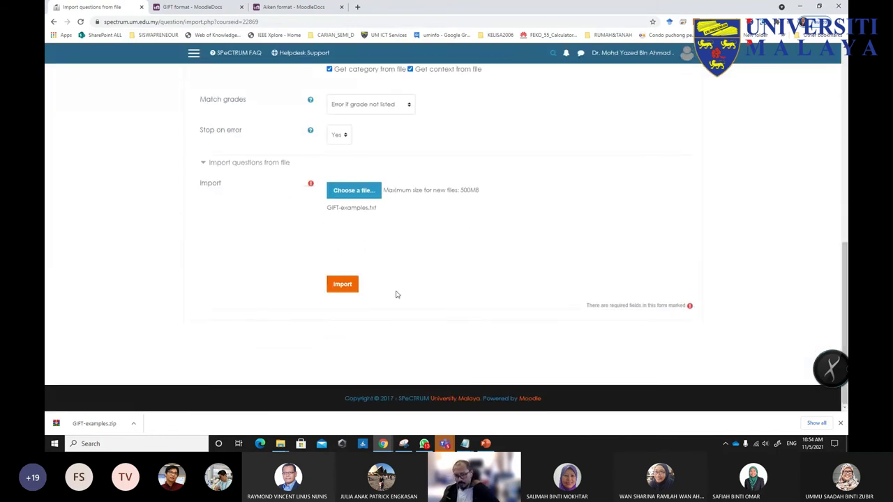
{"action": "scroll", "coordinate": [376, 321], "scroll_direction": "up", "scroll_amount": 1}
{"action": "left_click", "coordinate": [342, 284]}
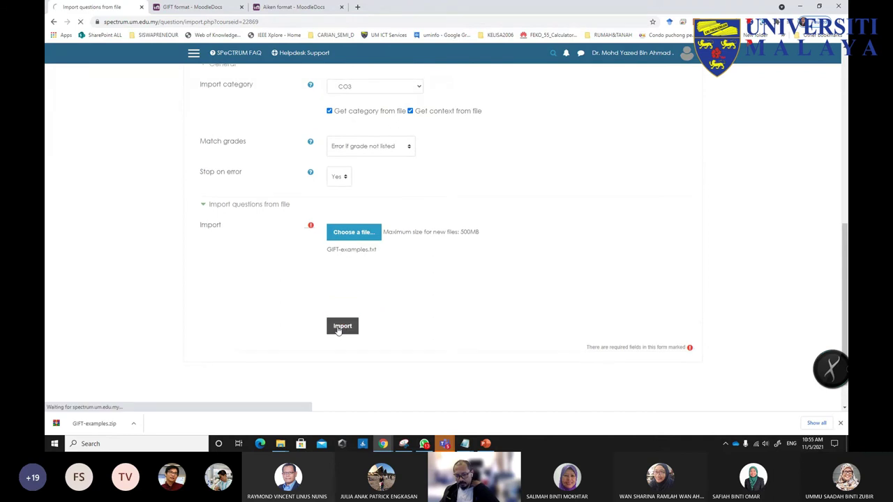
{"action": "left_click_drag", "start_coordinate": [844, 99], "coordinate": [808, 344]}
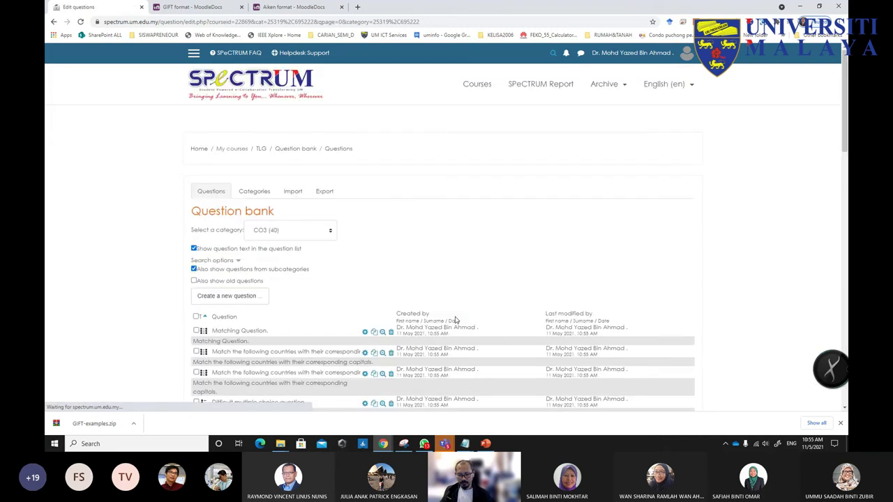
- Check the question bank's category list and look through the imported questions in CO3
{"action": "left_click", "coordinate": [279, 233]}
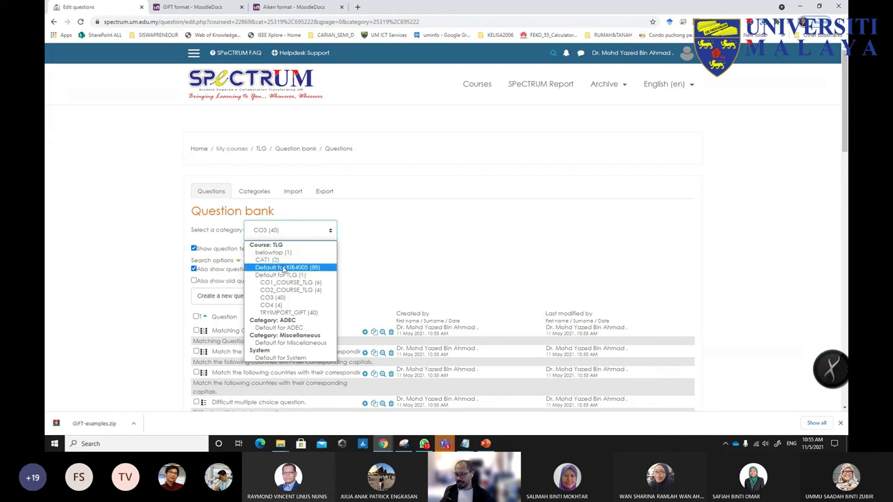
{"action": "left_click", "coordinate": [457, 255]}
{"action": "scroll", "coordinate": [164, 297], "scroll_direction": "down", "scroll_amount": 1}
{"action": "scroll", "coordinate": [158, 292], "scroll_direction": "down", "scroll_amount": 4}
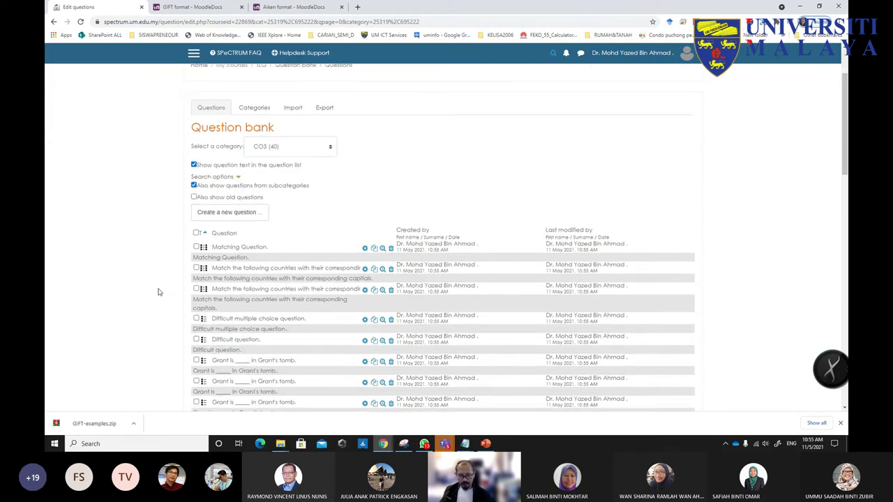
{"action": "scroll", "coordinate": [157, 293], "scroll_direction": "down", "scroll_amount": 12}
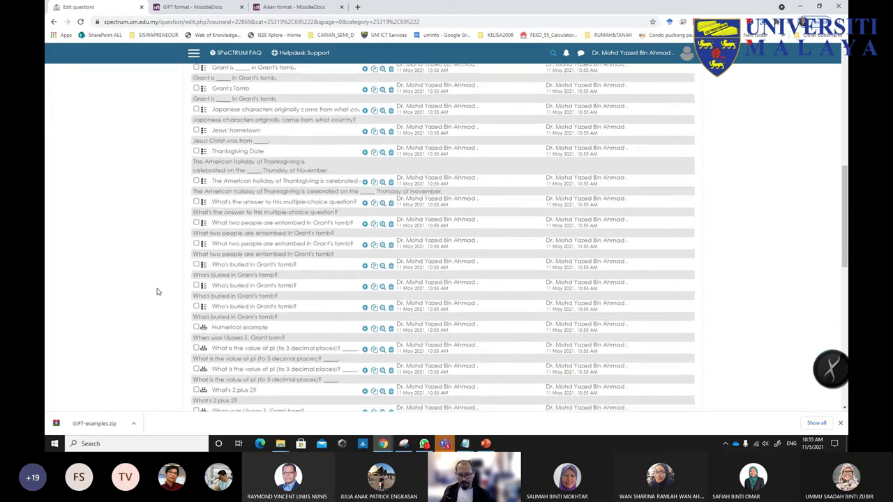
{"action": "scroll", "coordinate": [158, 293], "scroll_direction": "up", "scroll_amount": 15}
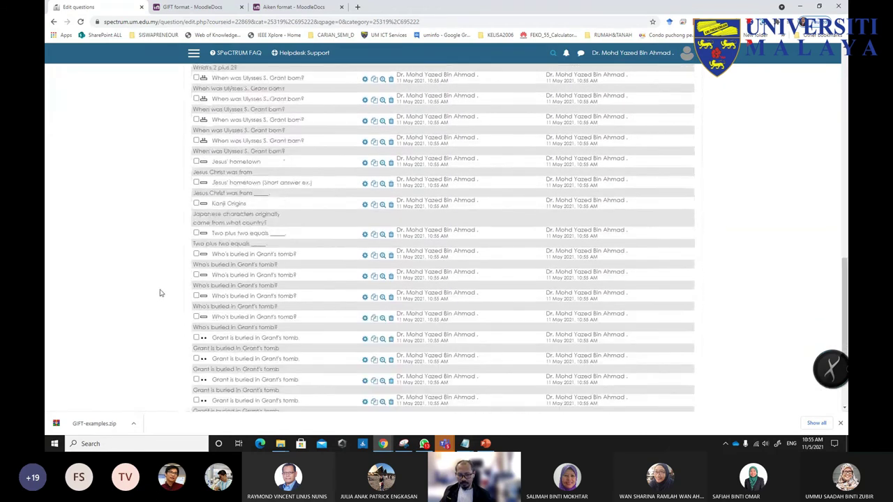
{"action": "scroll", "coordinate": [329, 246], "scroll_direction": "down", "scroll_amount": 2}
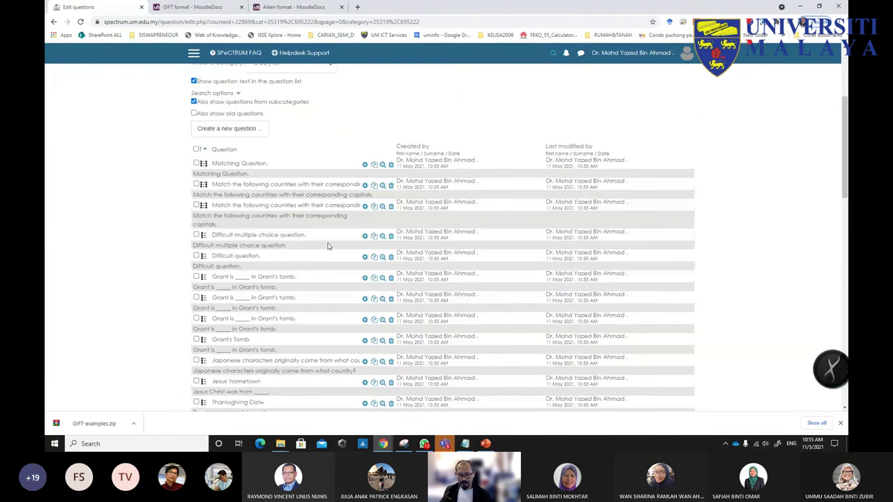
- Preview the imported "Matching Question." and "Difficult question." entries, closing each preview after viewing it
{"action": "left_click", "coordinate": [382, 165]}
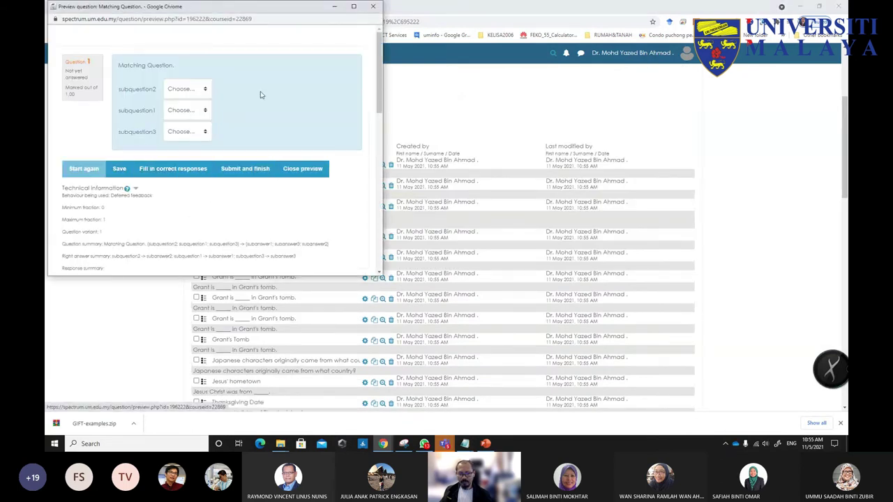
{"action": "left_click", "coordinate": [372, 6]}
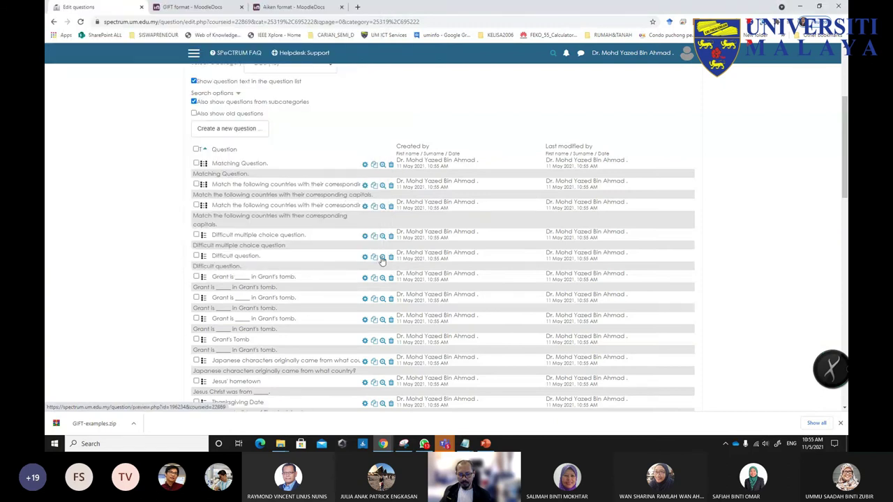
{"action": "left_click", "coordinate": [383, 258]}
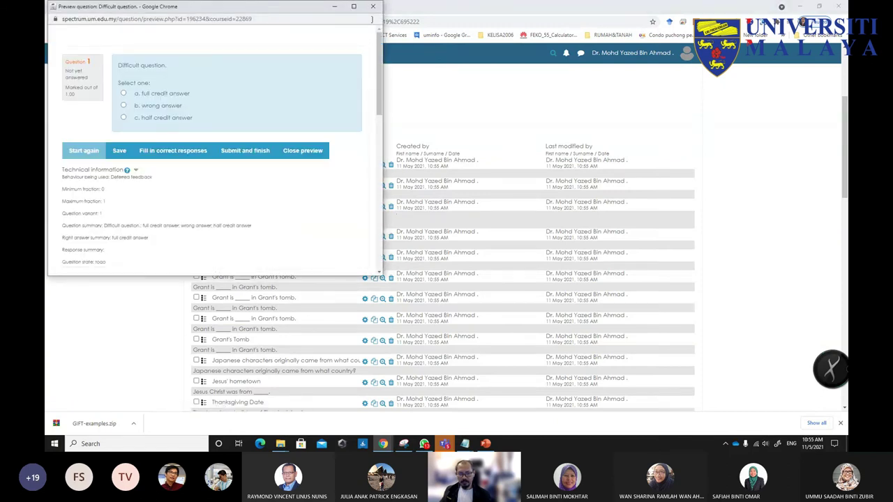
{"action": "left_click", "coordinate": [373, 7]}
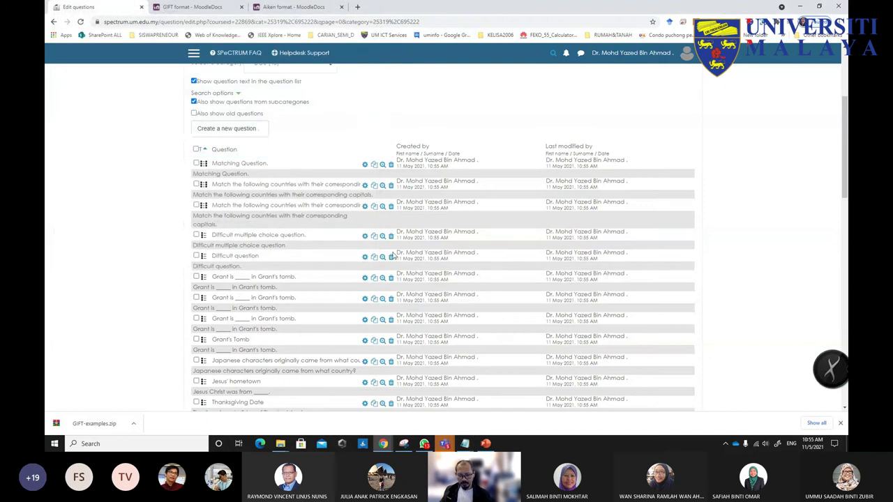
- Preview the imported "Thanksgiving Date" question, answer it with "third", and submit and finish the attempt
{"action": "scroll", "coordinate": [354, 319], "scroll_direction": "down", "scroll_amount": 3}
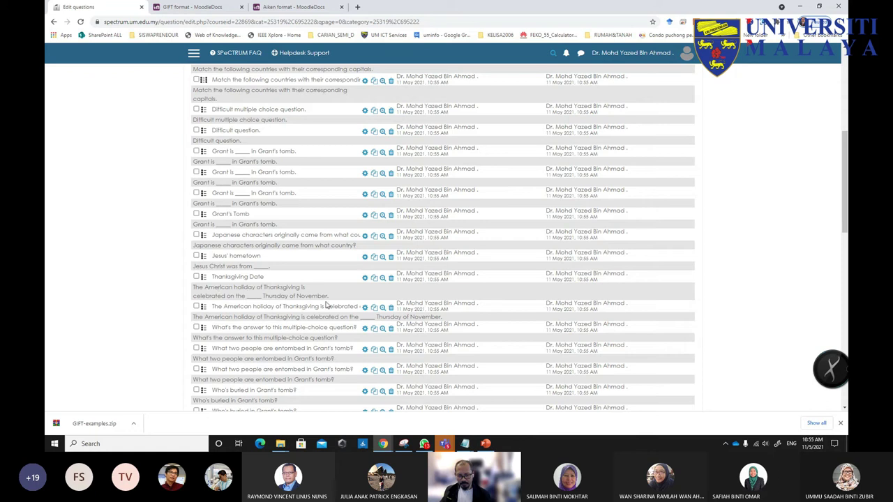
{"action": "scroll", "coordinate": [223, 293], "scroll_direction": "up", "scroll_amount": 3}
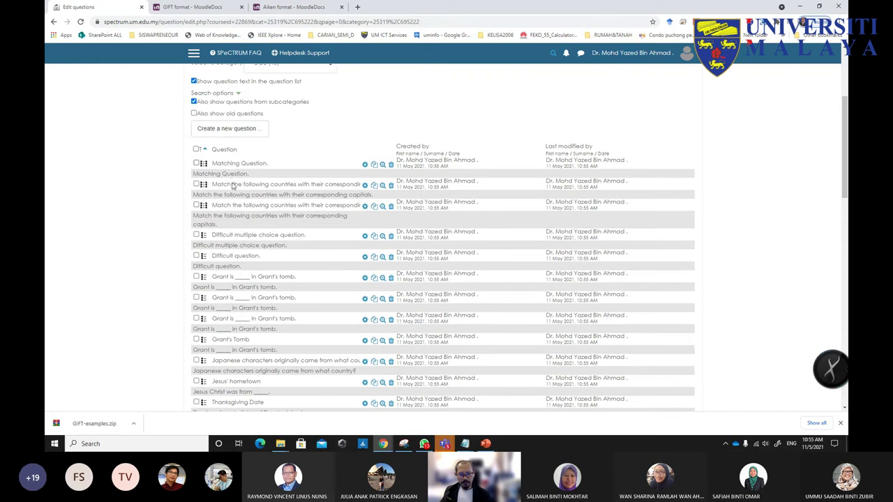
{"action": "scroll", "coordinate": [234, 185], "scroll_direction": "down", "scroll_amount": 4}
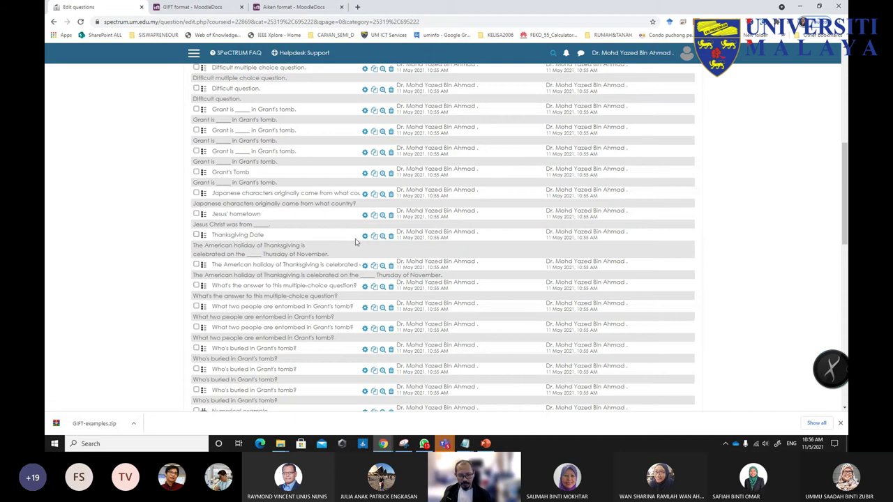
{"action": "left_click", "coordinate": [382, 237]}
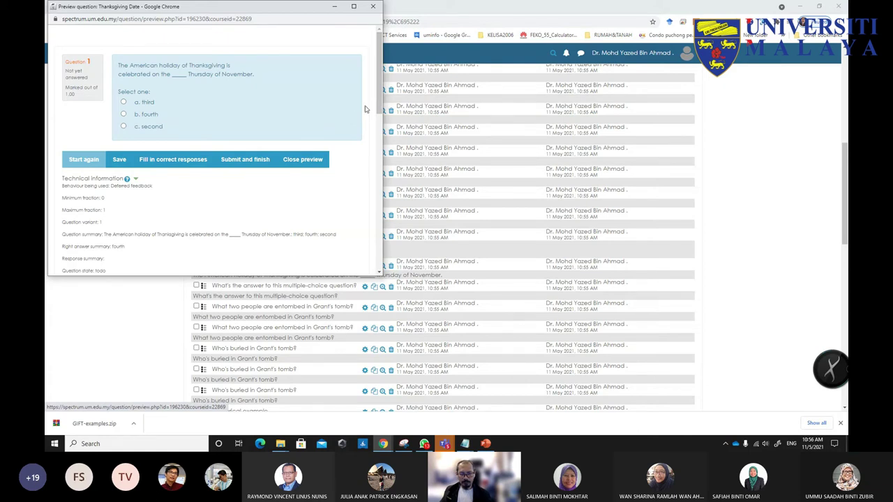
{"action": "scroll", "coordinate": [369, 129], "scroll_direction": "down", "scroll_amount": 5}
{"action": "left_click_drag", "start_coordinate": [374, 150], "coordinate": [367, 94]}
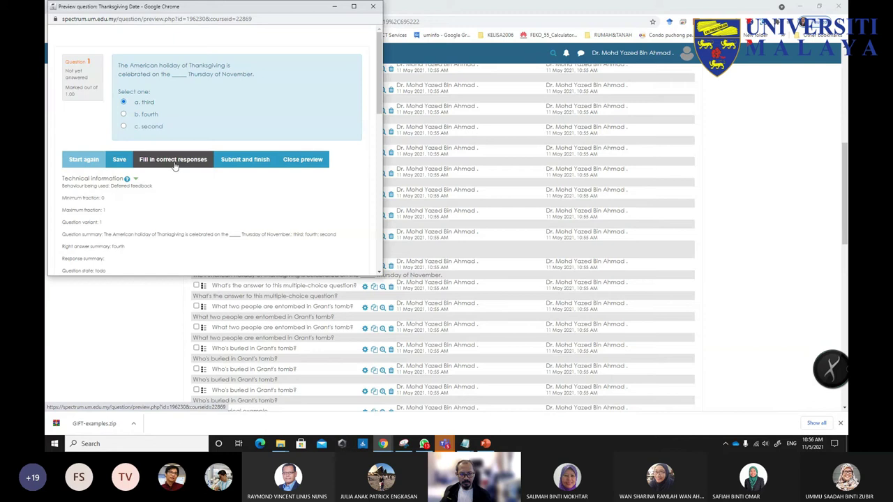
{"action": "left_click", "coordinate": [237, 162]}
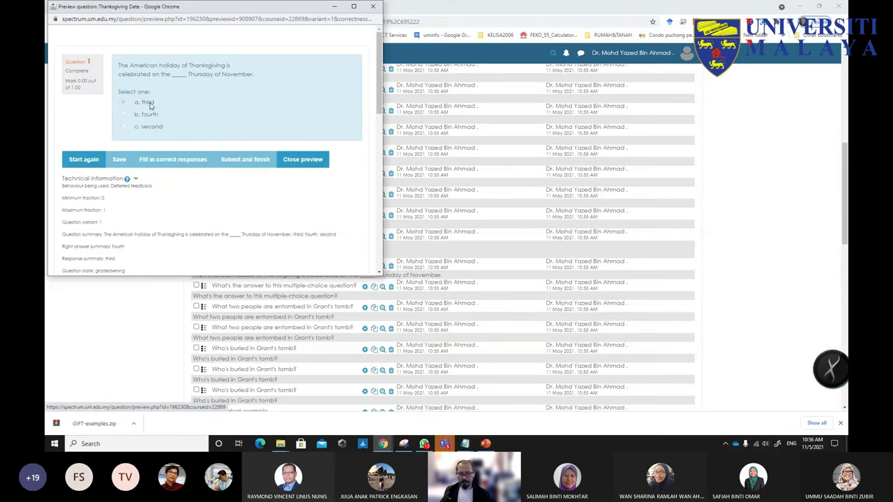
- Restart the "Thanksgiving Date" preview and enlarge its window to reach the display options
{"action": "left_click", "coordinate": [89, 165]}
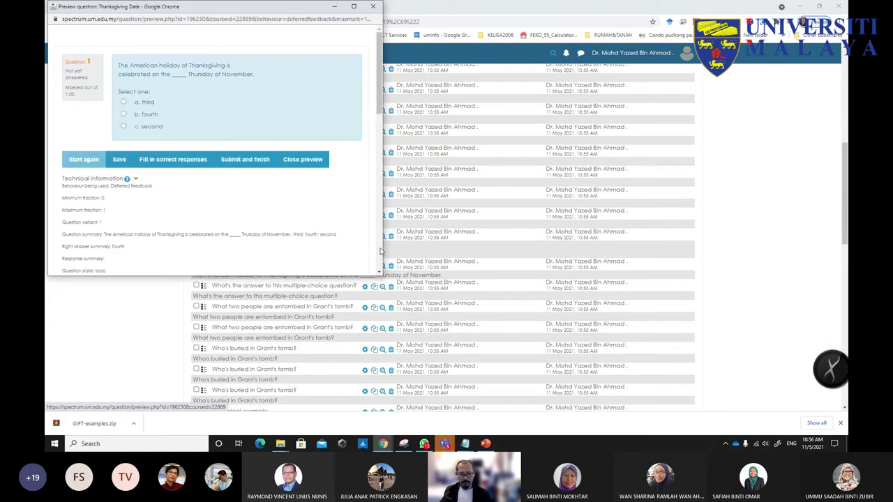
{"action": "left_click_drag", "start_coordinate": [378, 275], "coordinate": [476, 398]}
{"action": "left_click_drag", "start_coordinate": [477, 111], "coordinate": [428, 237]}
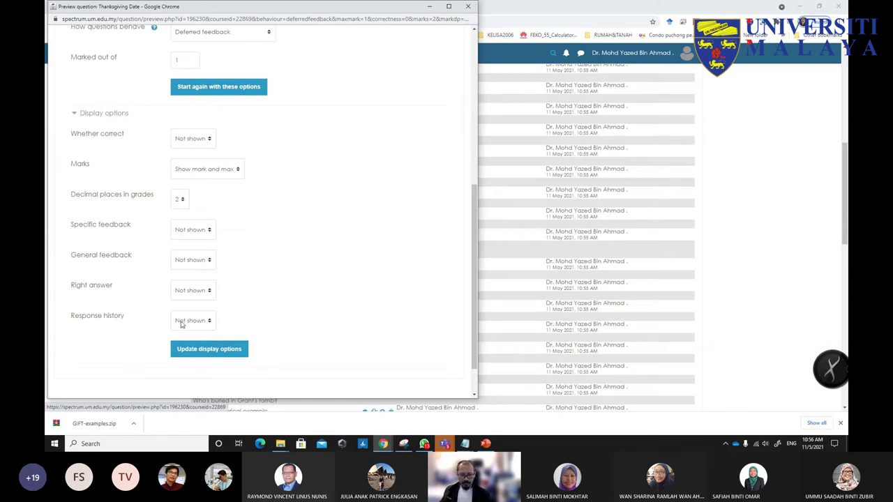
- Set Whether correct, Specific feedback, General feedback, Right answer and Response history to Shown in the preview's display options
{"action": "left_click", "coordinate": [190, 143]}
{"action": "left_click", "coordinate": [185, 160]}
{"action": "left_click", "coordinate": [179, 230]}
{"action": "left_click", "coordinate": [183, 248]}
{"action": "left_click", "coordinate": [187, 260]}
{"action": "left_click", "coordinate": [185, 281]}
{"action": "left_click", "coordinate": [187, 290]}
{"action": "left_click", "coordinate": [185, 312]}
{"action": "left_click", "coordinate": [187, 321]}
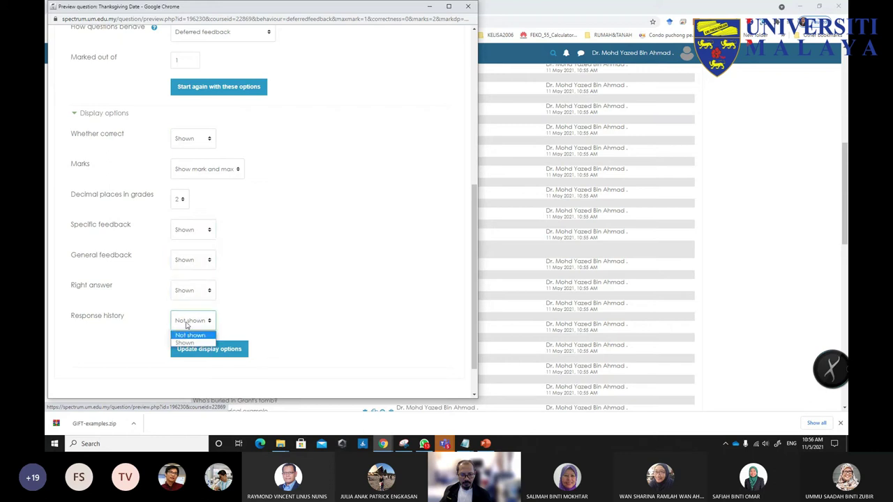
{"action": "left_click", "coordinate": [185, 342]}
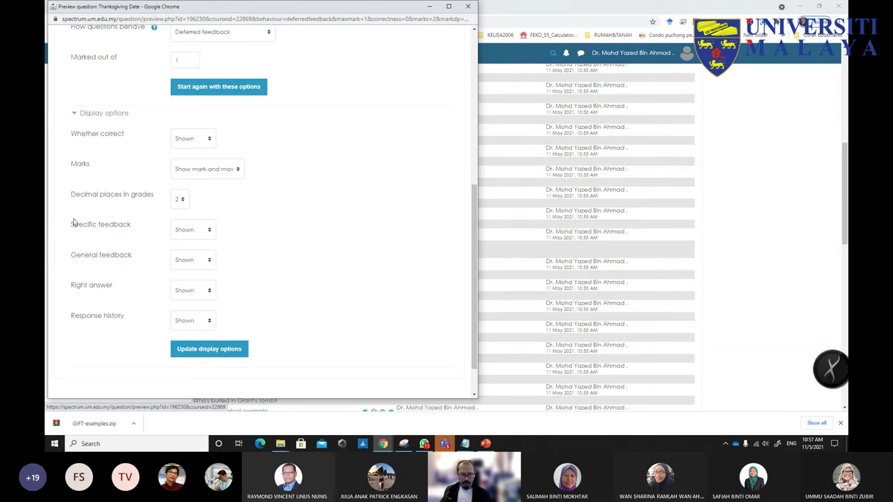
- Check the choices for Specific feedback, keep it at Shown, and update the preview's display options
{"action": "left_click", "coordinate": [187, 233]}
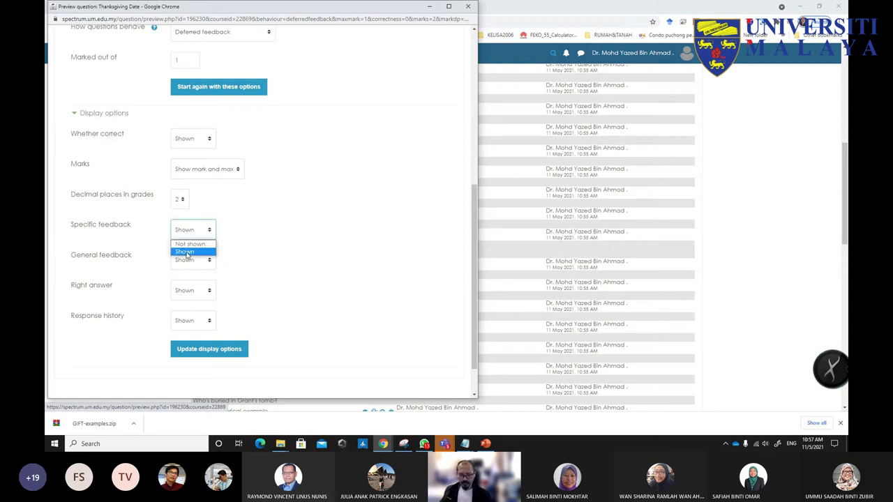
{"action": "left_click", "coordinate": [183, 243]}
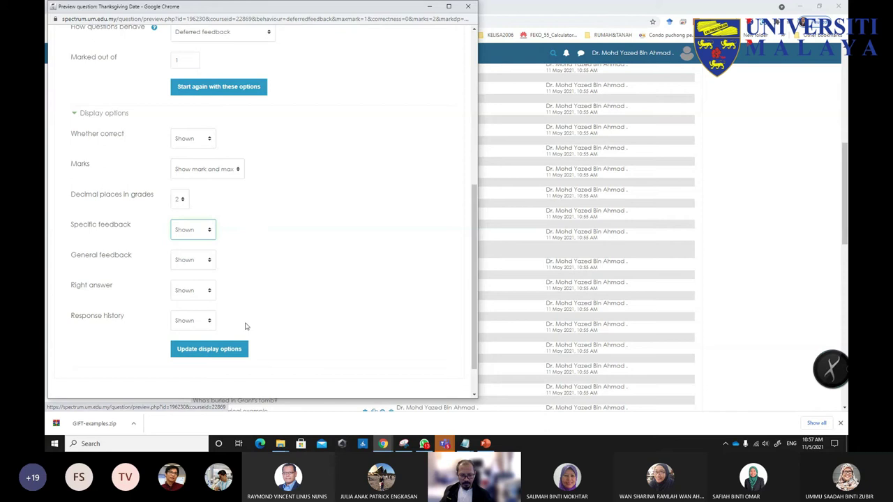
{"action": "left_click_drag", "start_coordinate": [468, 261], "coordinate": [472, 98]}
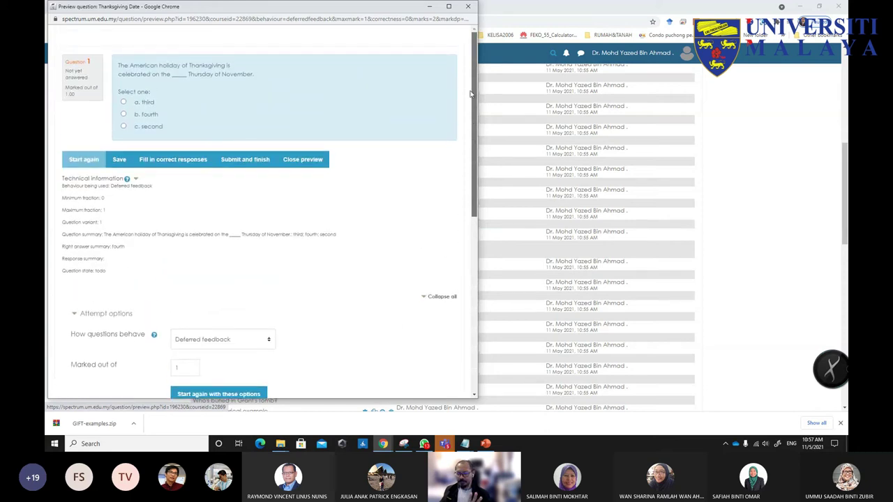
{"action": "left_click_drag", "start_coordinate": [471, 89], "coordinate": [467, 278]}
{"action": "left_click", "coordinate": [212, 307]}
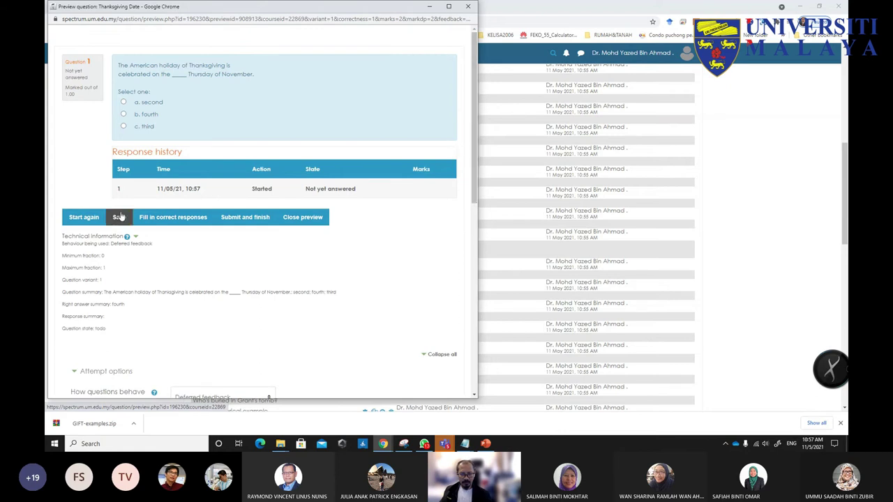
- Restart the attempt with these options, save and submit the answer "second", and compare the feedback with the display options
{"action": "scroll", "coordinate": [193, 259], "scroll_direction": "down", "scroll_amount": 2}
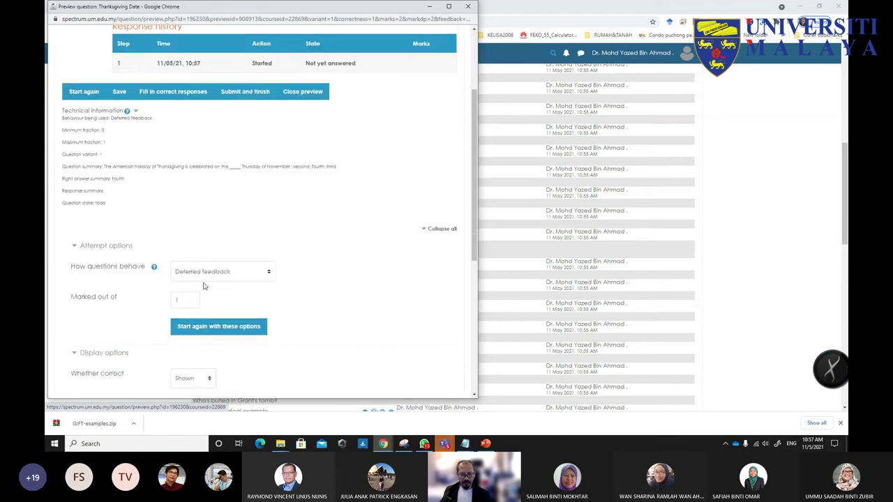
{"action": "left_click", "coordinate": [208, 330]}
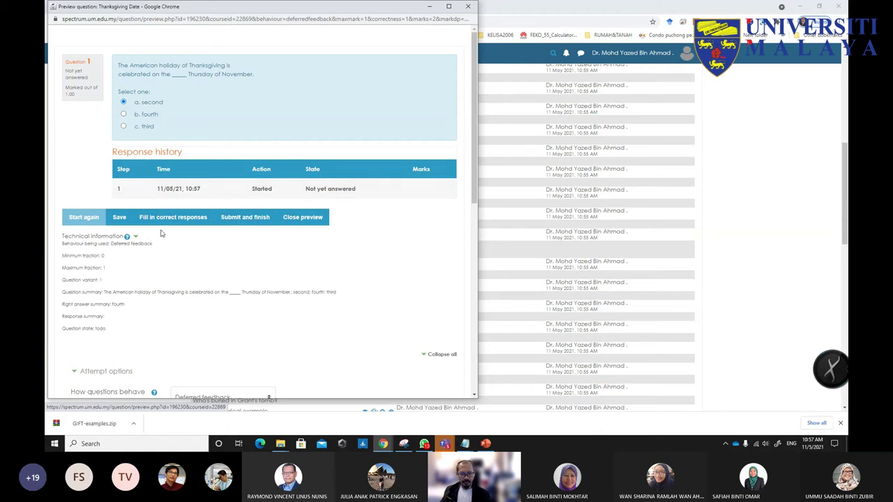
{"action": "left_click", "coordinate": [119, 219]}
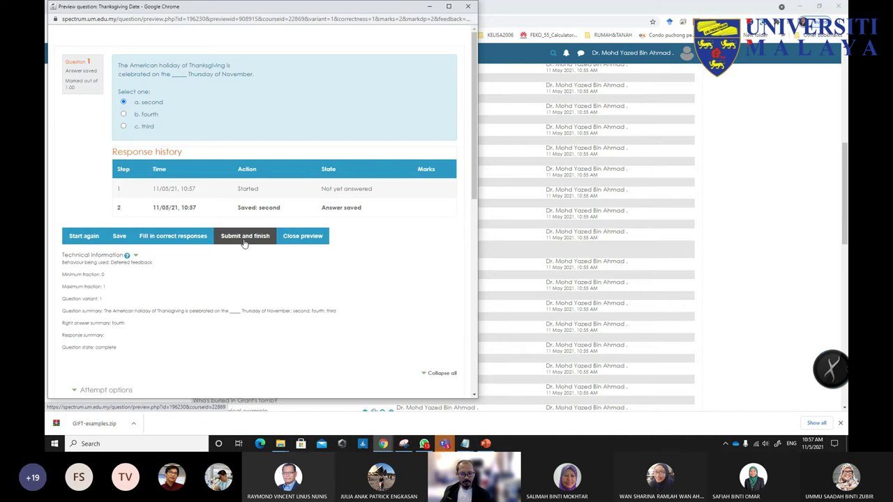
{"action": "left_click", "coordinate": [244, 237]}
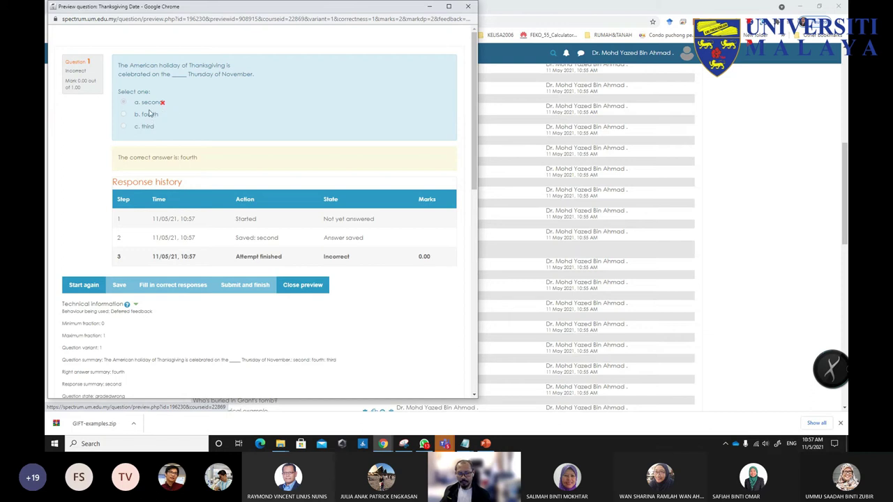
{"action": "left_click_drag", "start_coordinate": [476, 143], "coordinate": [476, 303]}
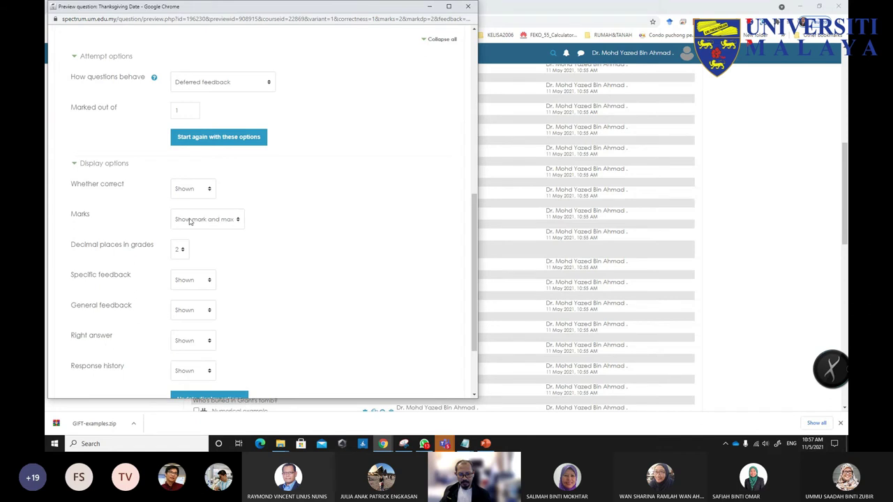
{"action": "left_click_drag", "start_coordinate": [476, 281], "coordinate": [476, 128]}
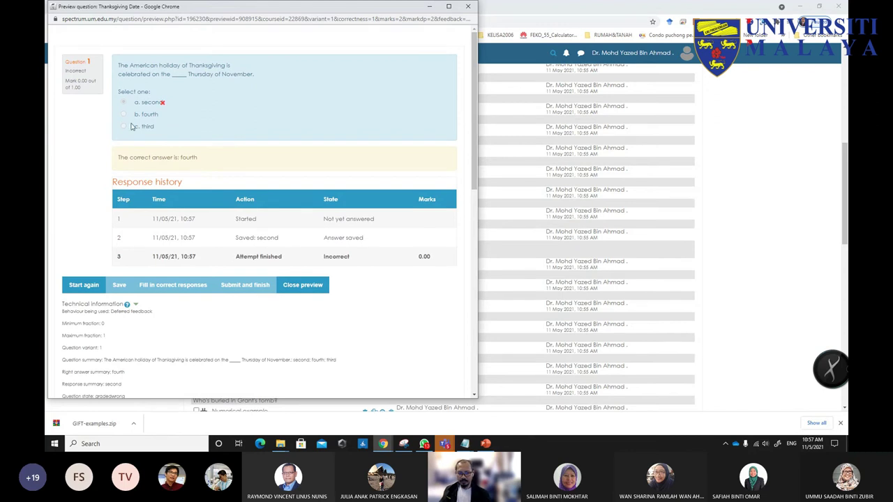
- Set Whether correct, Specific feedback, General feedback, Right answer and Response history to Not shown in the display options
{"action": "left_click_drag", "start_coordinate": [475, 114], "coordinate": [463, 313]}
{"action": "left_click", "coordinate": [183, 99]}
{"action": "left_click", "coordinate": [190, 113]}
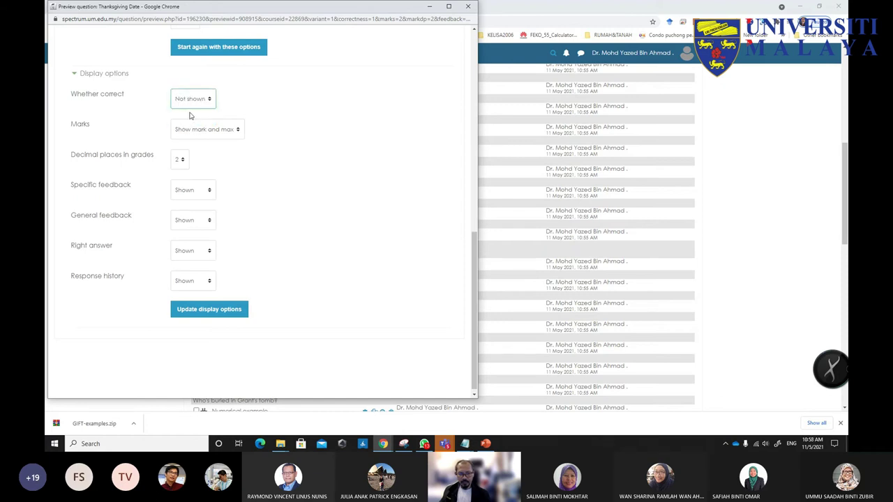
{"action": "left_click", "coordinate": [191, 193]}
{"action": "left_click", "coordinate": [185, 205]}
{"action": "left_click", "coordinate": [181, 223]}
{"action": "left_click", "coordinate": [183, 235]}
{"action": "left_click", "coordinate": [178, 255]}
{"action": "left_click", "coordinate": [179, 264]}
{"action": "left_click", "coordinate": [179, 281]}
{"action": "left_click", "coordinate": [180, 294]}
{"action": "left_click", "coordinate": [187, 282]}
{"action": "left_click", "coordinate": [184, 296]}
- Set Marks to Not shown and update the preview's display options
{"action": "scroll", "coordinate": [330, 240], "scroll_direction": "up", "scroll_amount": 1}
{"action": "scroll", "coordinate": [329, 240], "scroll_direction": "up", "scroll_amount": 2}
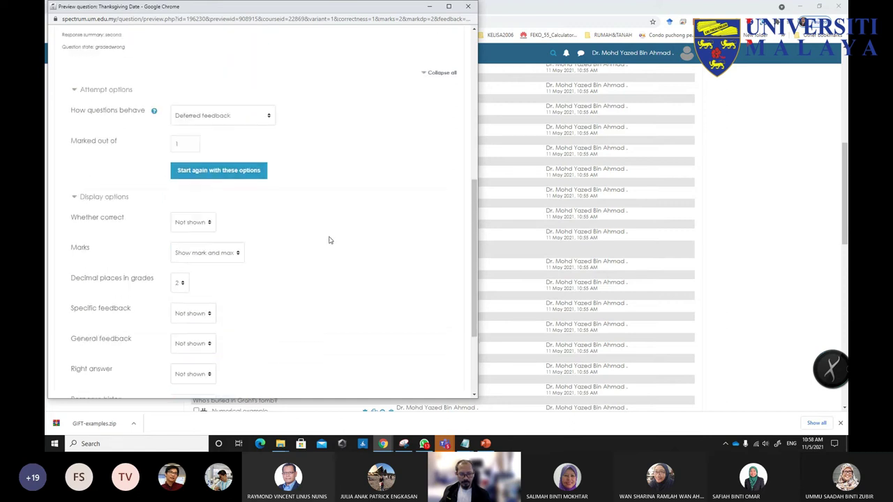
{"action": "left_click", "coordinate": [188, 256]}
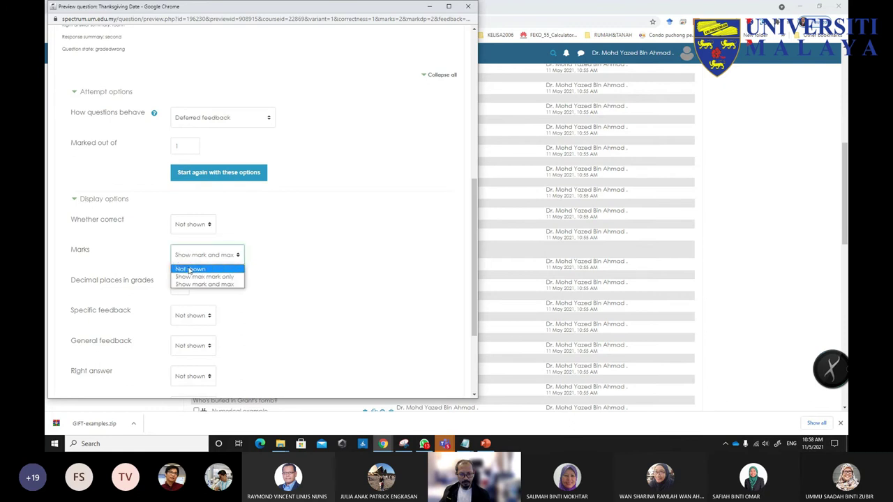
{"action": "left_click", "coordinate": [189, 270]}
{"action": "scroll", "coordinate": [360, 241], "scroll_direction": "down", "scroll_amount": 3}
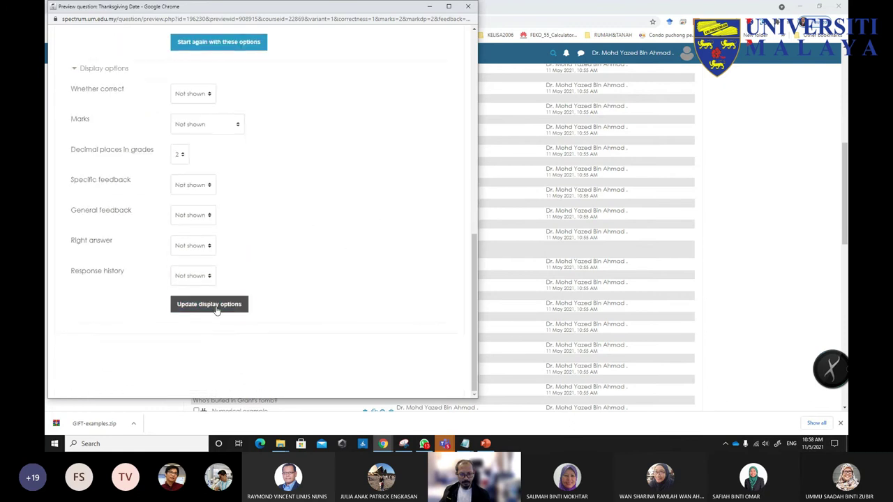
{"action": "left_click", "coordinate": [212, 305]}
- Look over the updated preview, restart it with these options, save the answer "third", and submit and finish
{"action": "scroll", "coordinate": [347, 245], "scroll_direction": "down", "scroll_amount": 1}
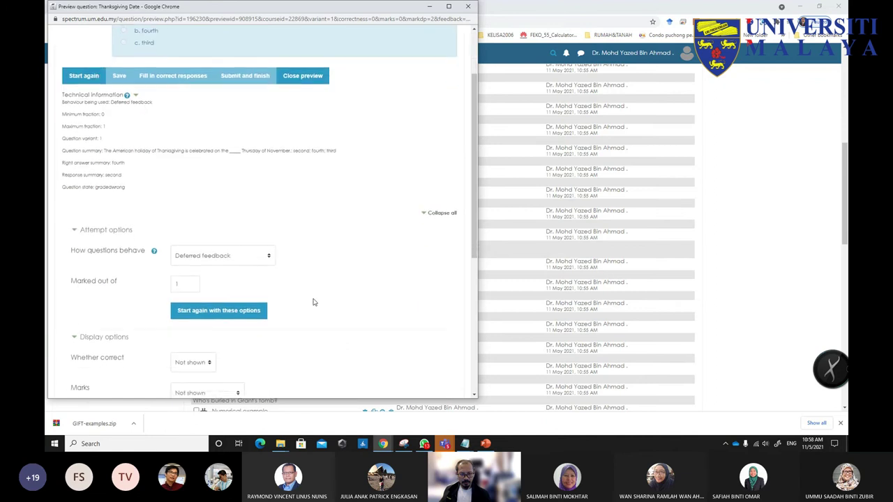
{"action": "scroll", "coordinate": [285, 317], "scroll_direction": "down", "scroll_amount": 1}
{"action": "scroll", "coordinate": [285, 316], "scroll_direction": "up", "scroll_amount": 2}
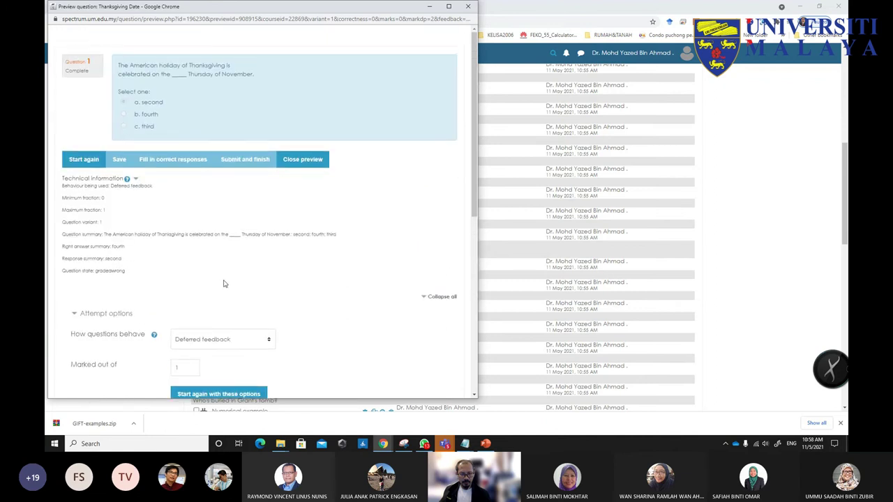
{"action": "scroll", "coordinate": [230, 279], "scroll_direction": "down", "scroll_amount": 3}
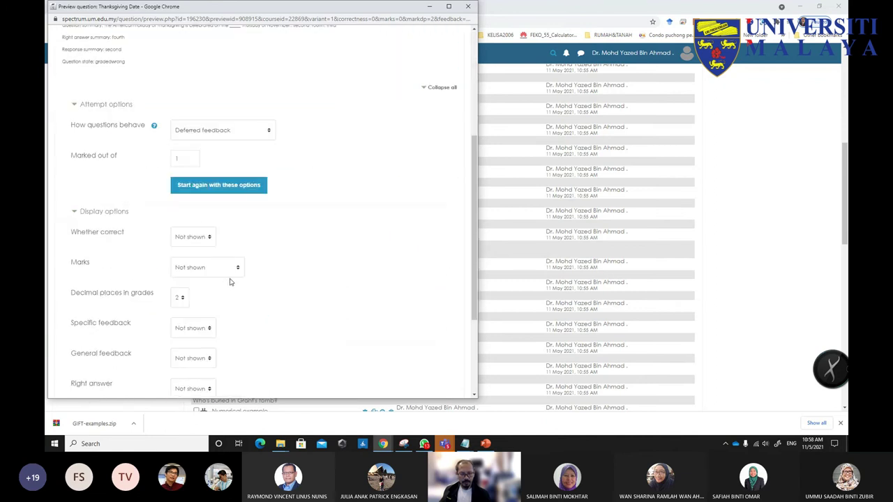
{"action": "left_click", "coordinate": [213, 187]}
{"action": "left_click", "coordinate": [124, 103]}
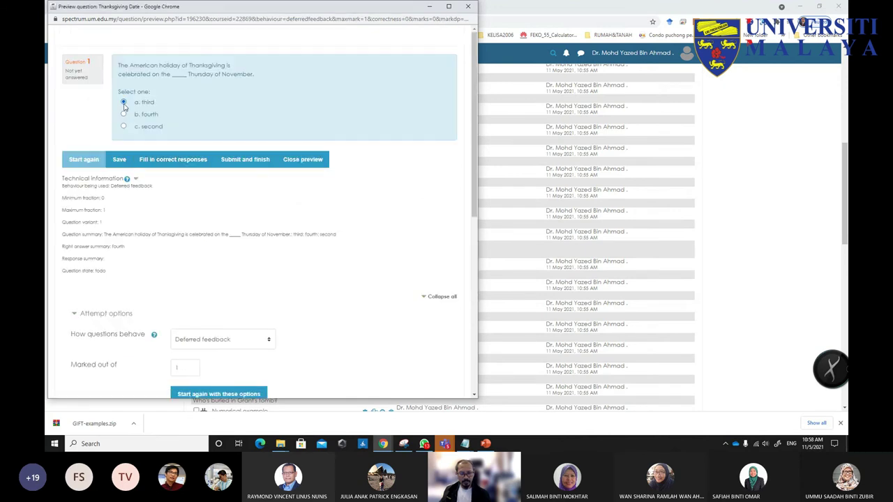
{"action": "left_click", "coordinate": [119, 160]}
{"action": "left_click", "coordinate": [241, 164]}
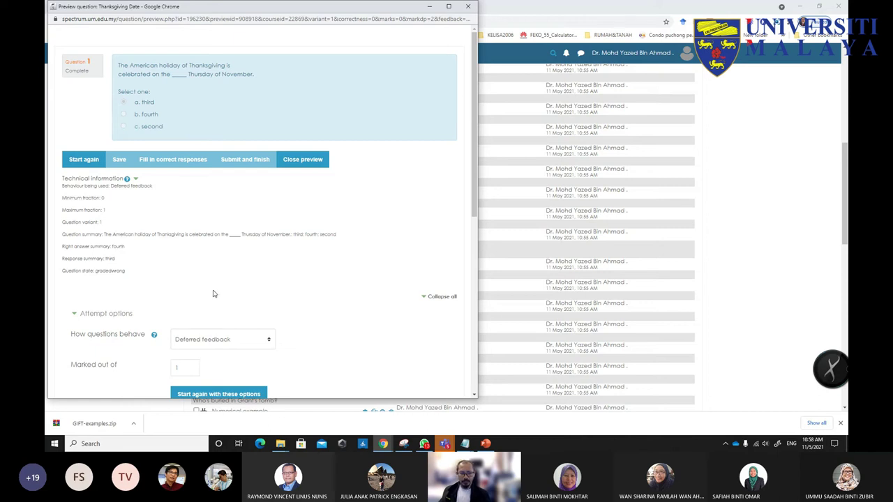
- Review the attempt options and display options below the submitted "Thanksgiving Date" question
{"action": "scroll", "coordinate": [259, 290], "scroll_direction": "down", "scroll_amount": 3}
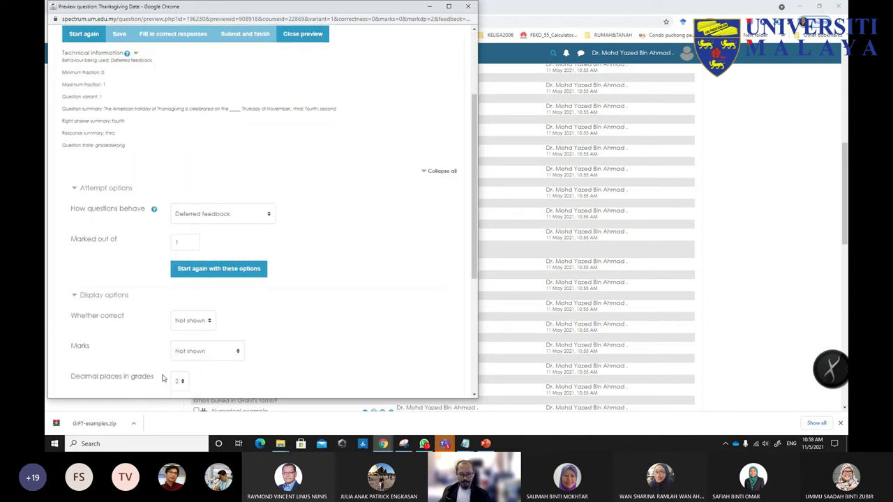
{"action": "scroll", "coordinate": [174, 209], "scroll_direction": "down", "scroll_amount": 4}
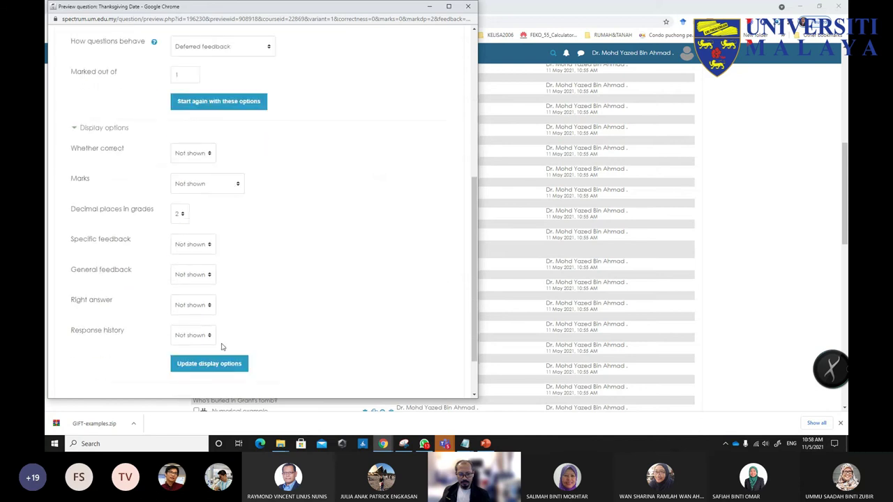
{"action": "scroll", "coordinate": [356, 259], "scroll_direction": "up", "scroll_amount": 4}
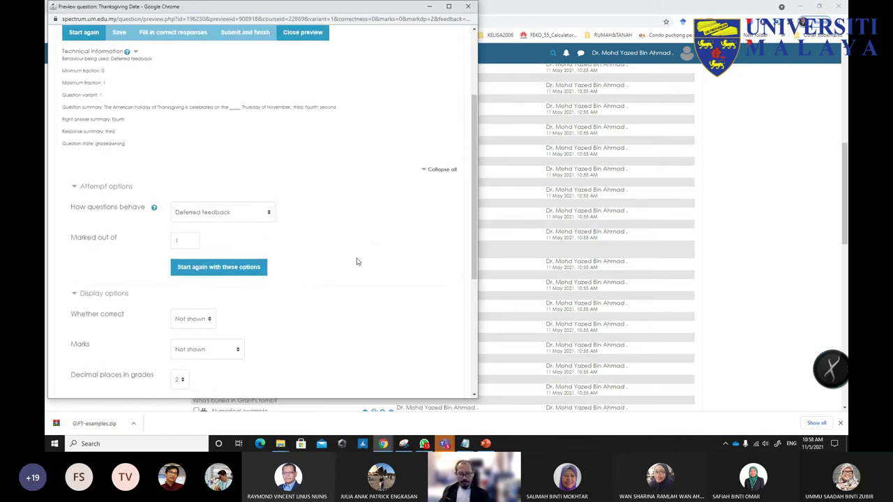
{"action": "scroll", "coordinate": [354, 265], "scroll_direction": "down", "scroll_amount": 4}
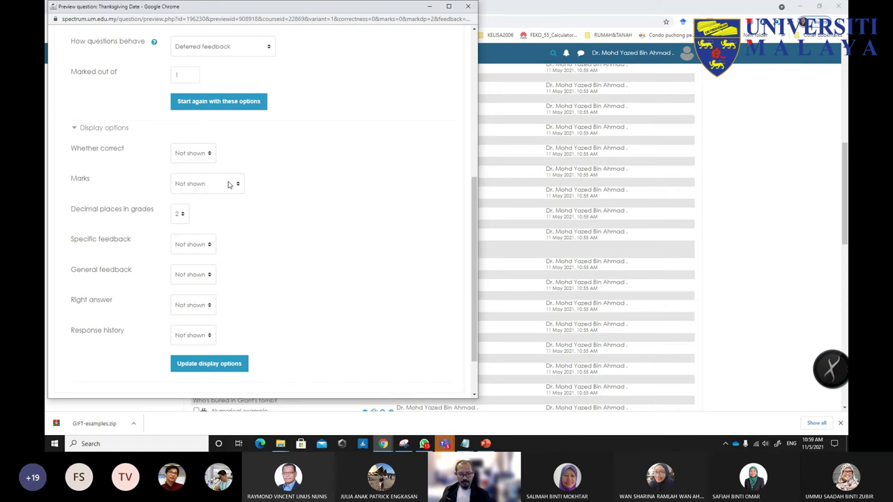
{"action": "mouse_move", "coordinate": [472, 240]}
{"action": "left_mouse_down"}
{"action": "mouse_move", "coordinate": [467, 103]}
{"action": "mouse_move", "coordinate": [473, 251]}
{"action": "left_mouse_up"}
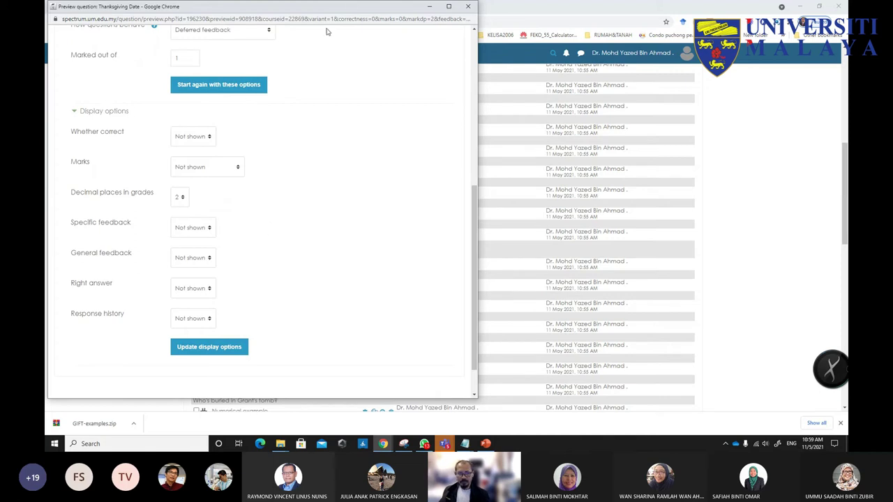
- Tile the question preview window beside the GIFT-examples folder and bring the question bank's browser window to the front
{"action": "left_click_drag", "start_coordinate": [324, 12], "coordinate": [847, 41]}
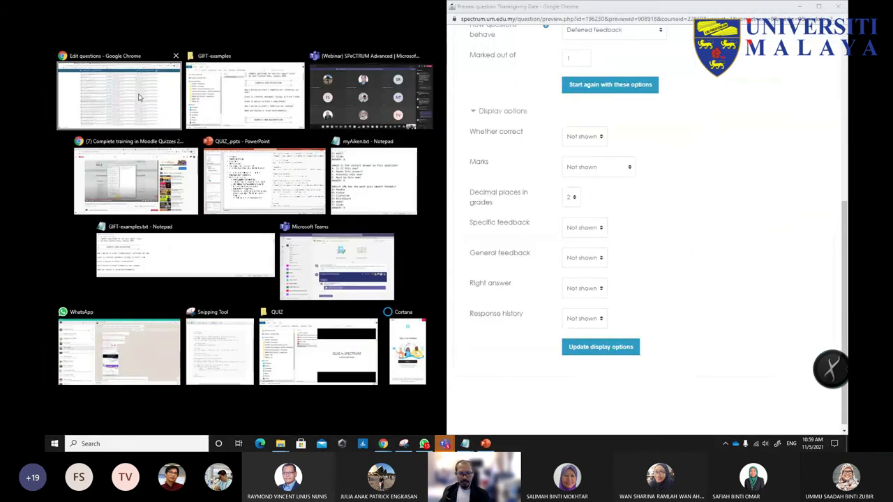
{"action": "left_click", "coordinate": [204, 114]}
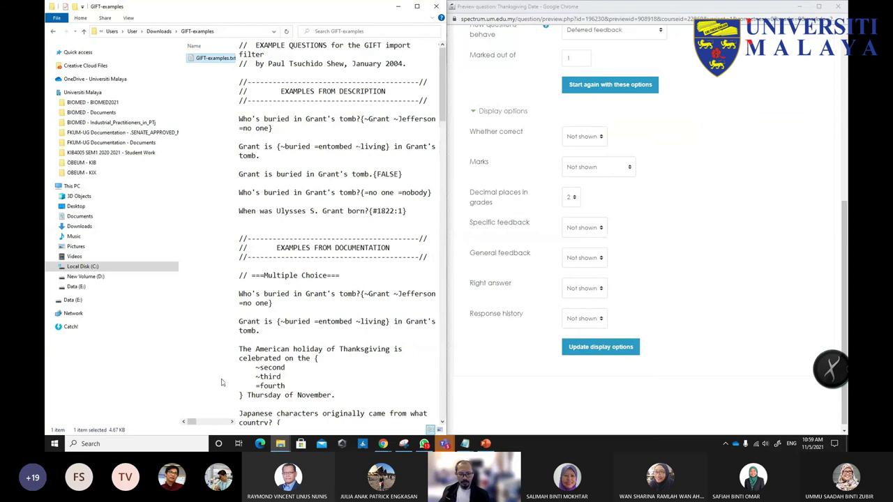
{"action": "left_click", "coordinate": [383, 444]}
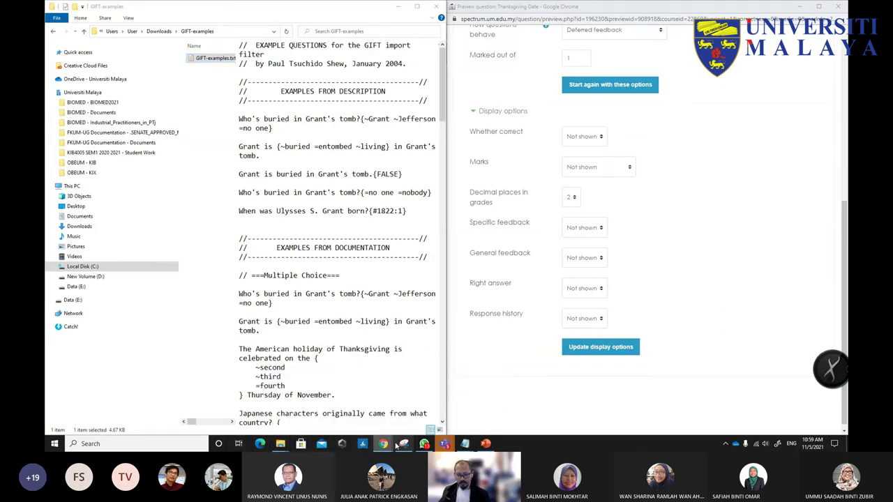
{"action": "mouse_move", "coordinate": [385, 445]}
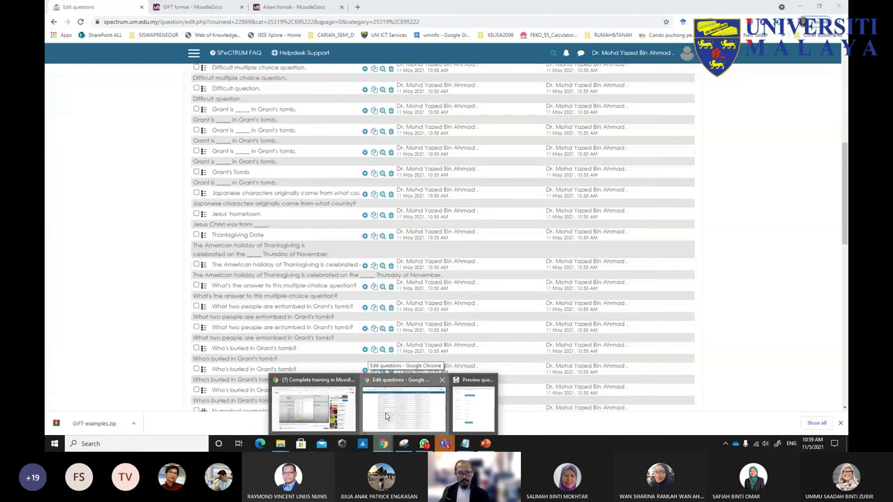
{"action": "left_click", "coordinate": [385, 416]}
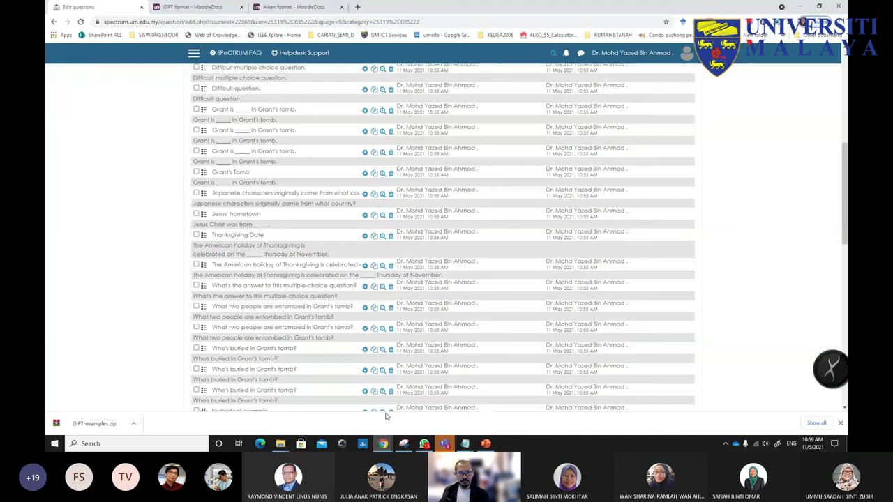
- Return from the question bank to the TLG course page and open the Test_1 quiz under ACTIVITIES
{"action": "scroll", "coordinate": [124, 223], "scroll_direction": "up", "scroll_amount": 5}
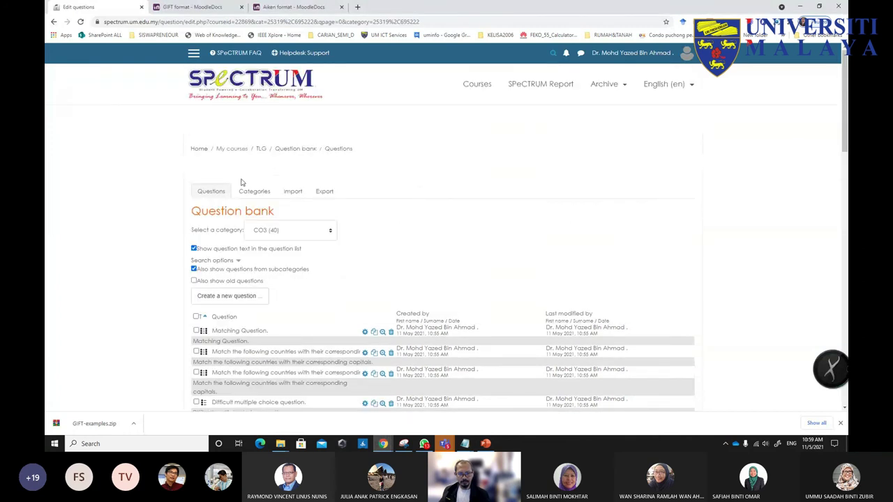
{"action": "left_click", "coordinate": [260, 150]}
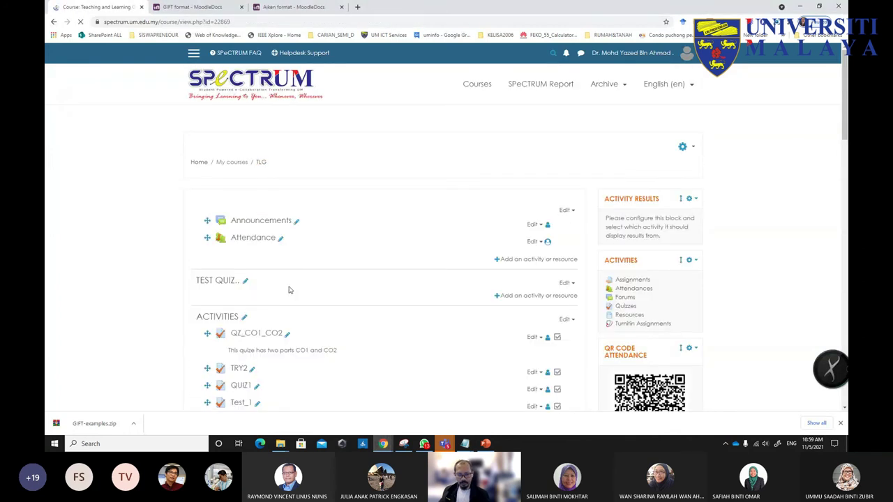
{"action": "scroll", "coordinate": [286, 293], "scroll_direction": "down", "scroll_amount": 3}
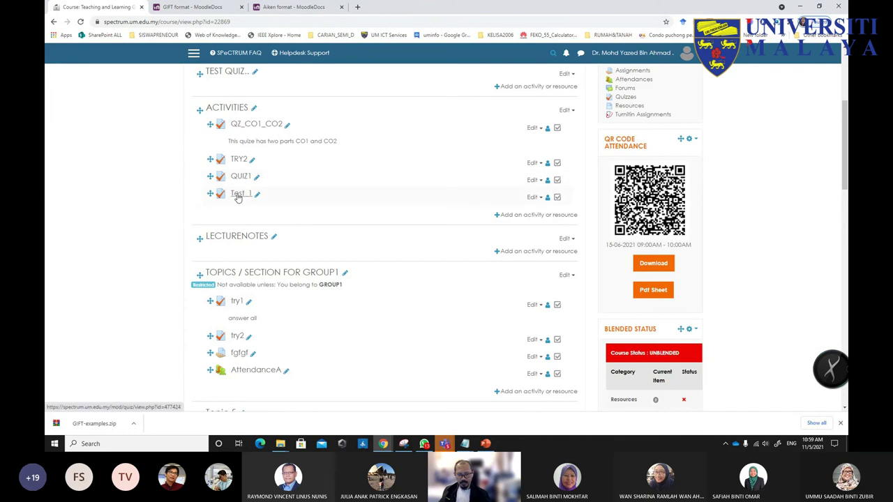
{"action": "left_click", "coordinate": [239, 194]}
- Open the Test_1 quiz's question editing page and look over the question it contains
{"action": "scroll", "coordinate": [442, 259], "scroll_direction": "down", "scroll_amount": 2}
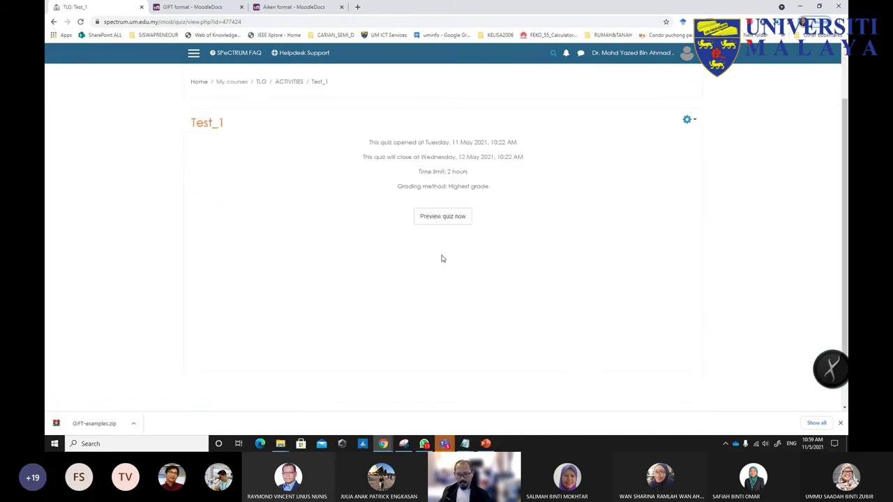
{"action": "left_click", "coordinate": [688, 104]}
{"action": "left_click", "coordinate": [642, 163]}
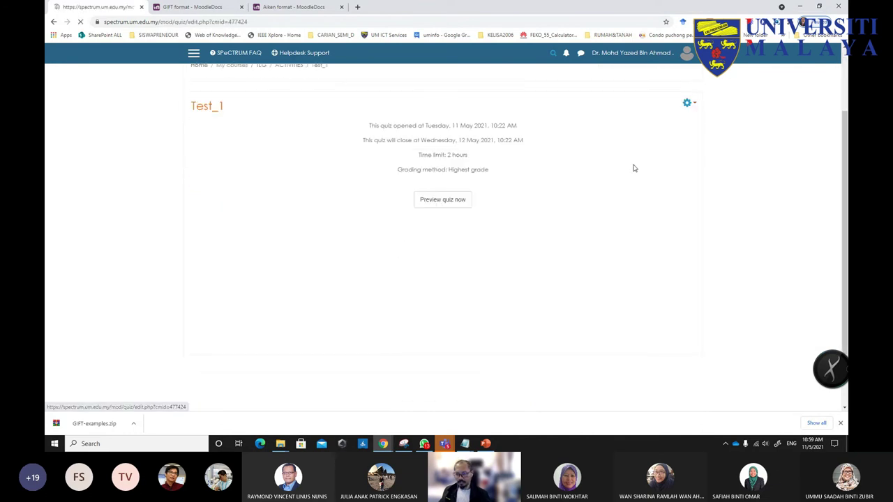
{"action": "scroll", "coordinate": [395, 261], "scroll_direction": "down", "scroll_amount": 2}
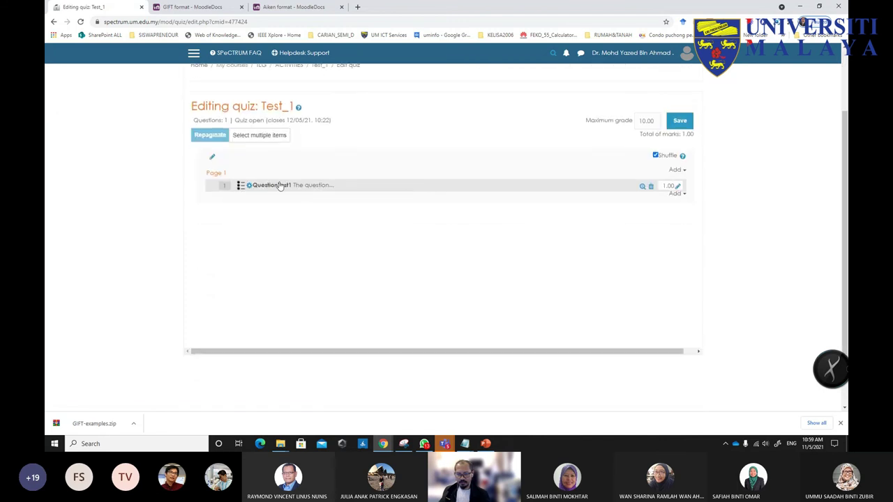
{"action": "scroll", "coordinate": [393, 230], "scroll_direction": "up", "scroll_amount": 1}
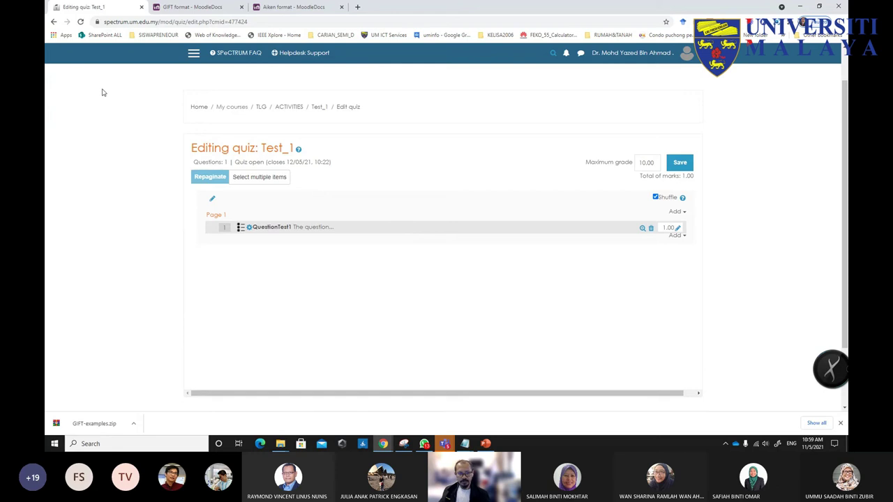
- Go back to the course's ACTIVITIES section and open the Test_1 quiz settings for editing
{"action": "left_click", "coordinate": [318, 108]}
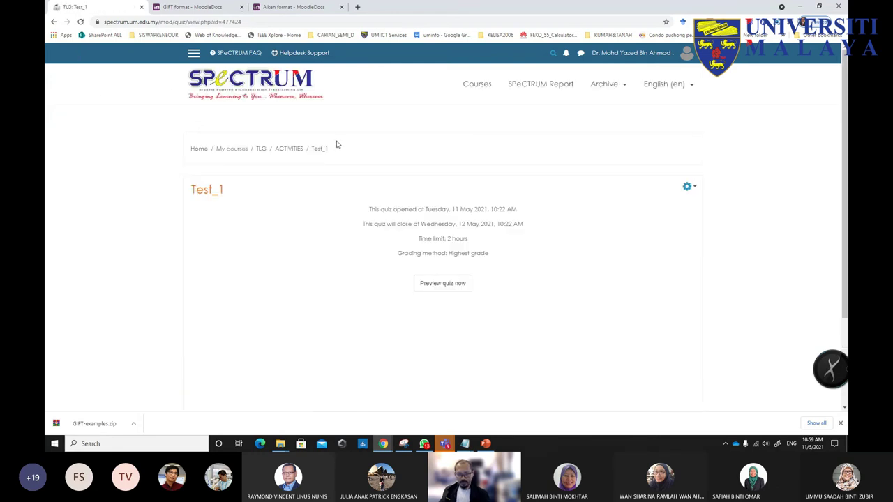
{"action": "left_click", "coordinate": [290, 150]}
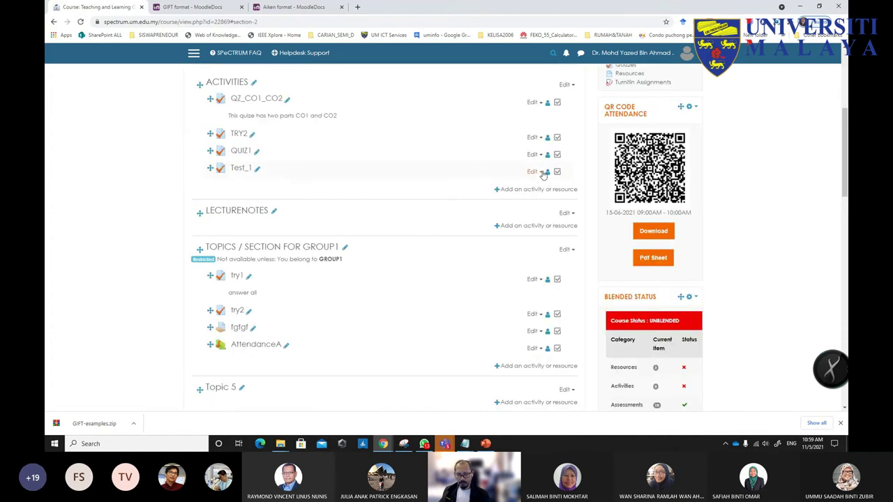
{"action": "left_click", "coordinate": [541, 173]}
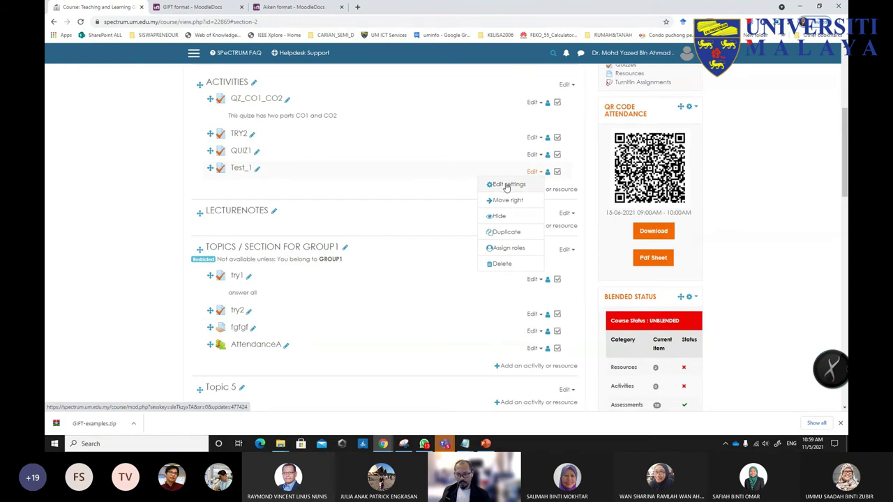
{"action": "left_click", "coordinate": [507, 185]}
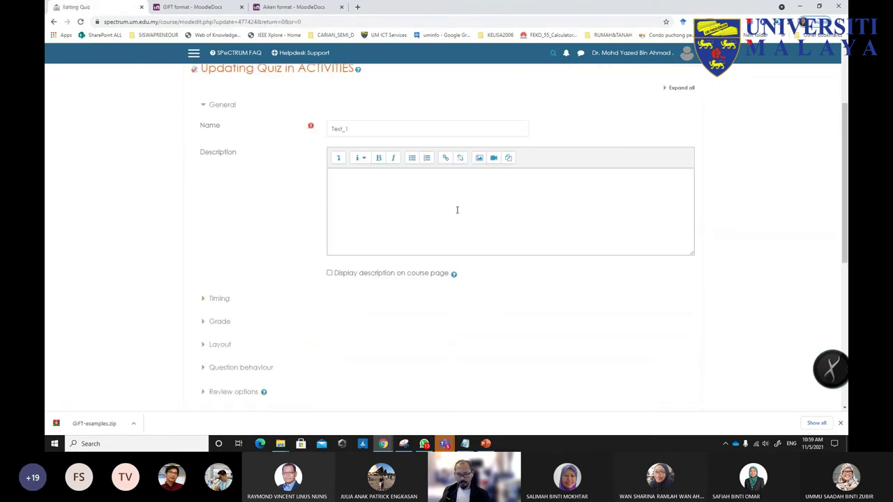
{"action": "scroll", "coordinate": [457, 210], "scroll_direction": "down", "scroll_amount": 3}
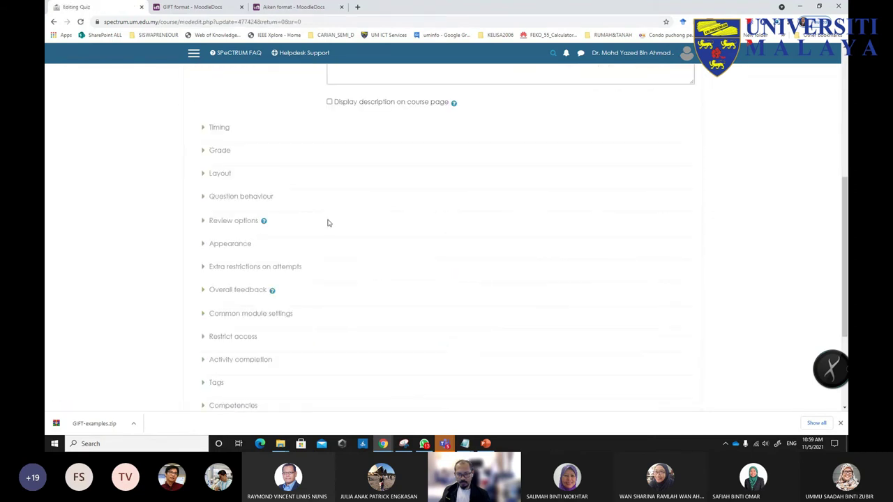
- Expand the Appearance and Review options sections in the Test_1 quiz settings
{"action": "left_click", "coordinate": [204, 249]}
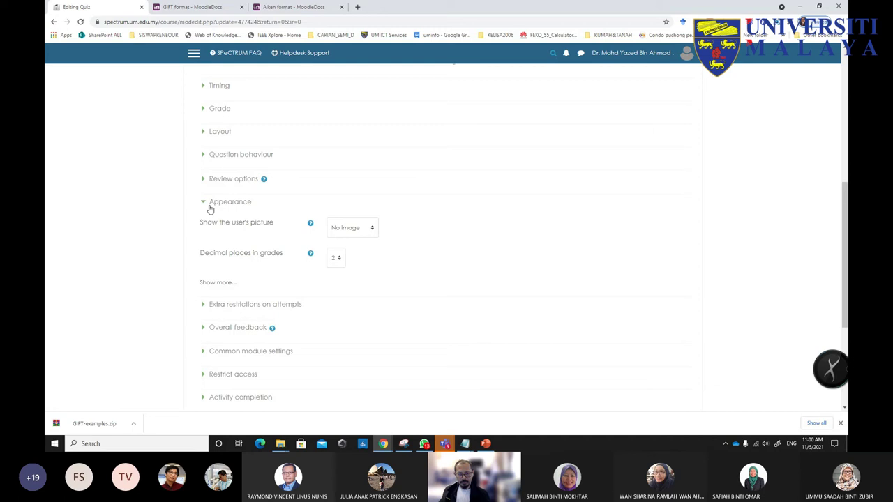
{"action": "left_click", "coordinate": [204, 179]}
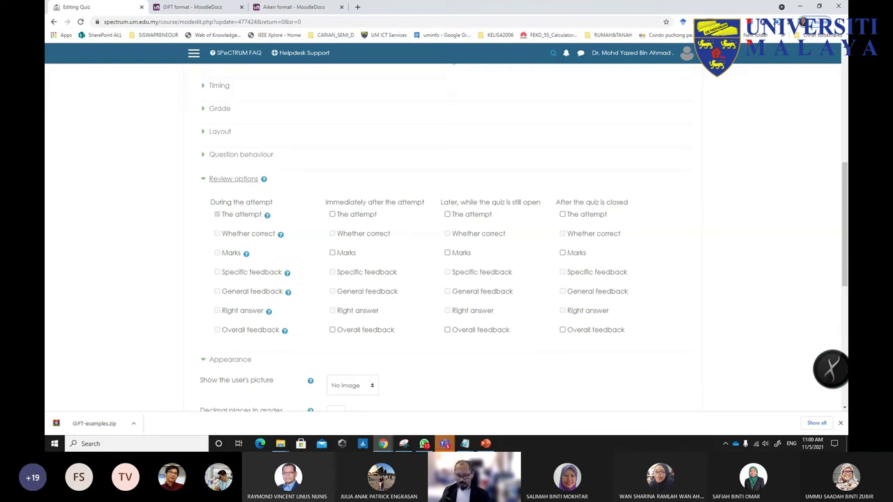
- Bring up the Thanksgiving Date question preview window, shrink it over the quiz settings and show its question text
{"action": "mouse_move", "coordinate": [383, 443]}
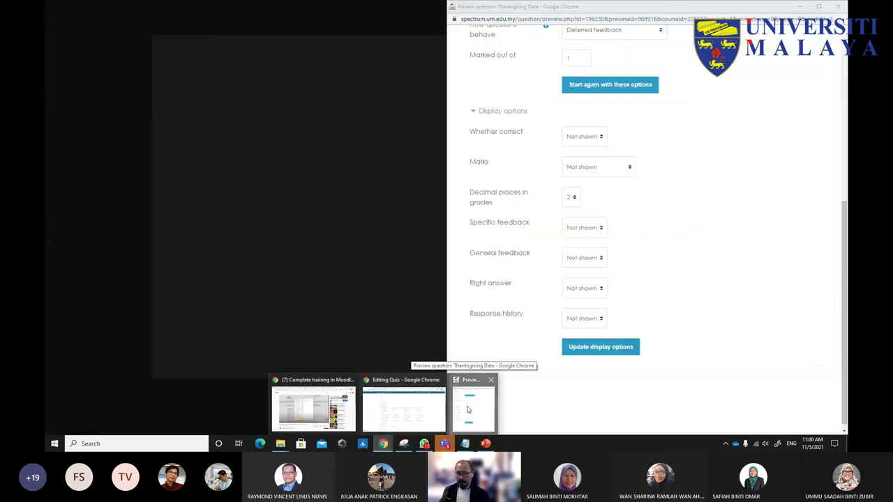
{"action": "left_click", "coordinate": [467, 409]}
{"action": "left_click_drag", "start_coordinate": [715, 10], "coordinate": [672, 76]}
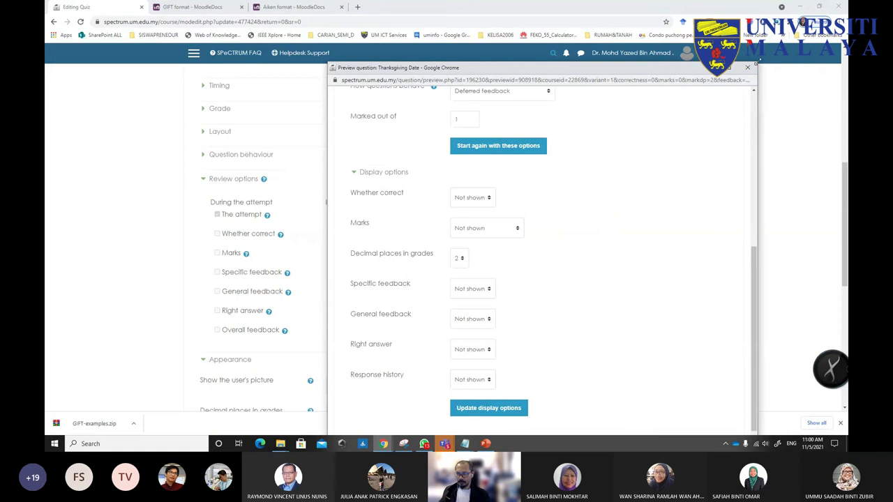
{"action": "left_click_drag", "start_coordinate": [756, 65], "coordinate": [674, 209]}
{"action": "left_click_drag", "start_coordinate": [590, 214], "coordinate": [617, 81]}
{"action": "left_click_drag", "start_coordinate": [706, 232], "coordinate": [707, 155]}
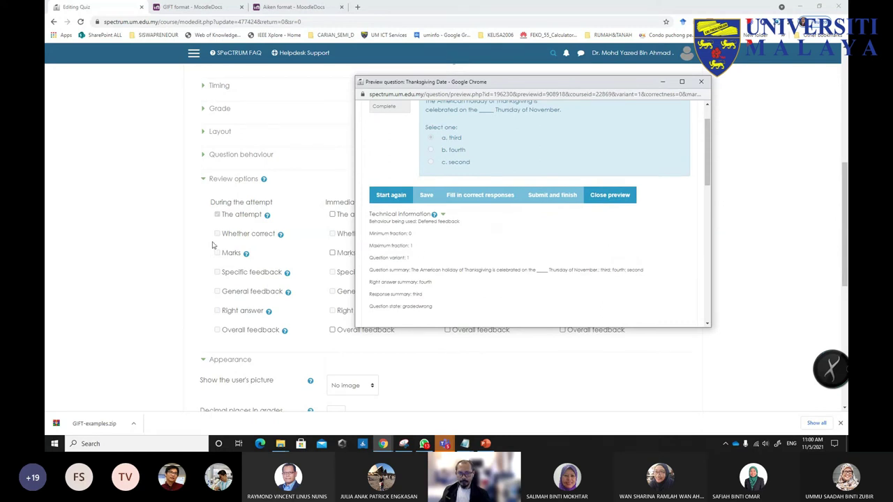
- Open the TLG course page in a new browser tab and look over its activities
{"action": "scroll", "coordinate": [213, 244], "scroll_direction": "up", "scroll_amount": 5}
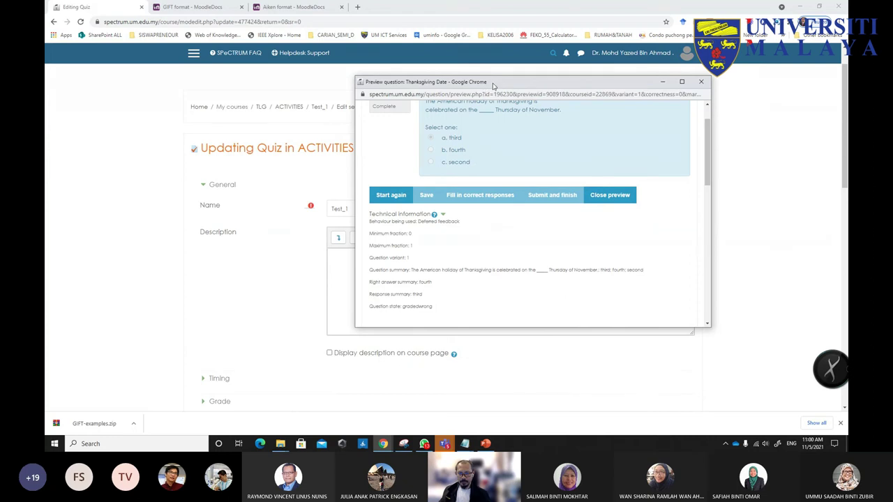
{"action": "left_click_drag", "start_coordinate": [493, 85], "coordinate": [594, 85]}
{"action": "right_click", "coordinate": [261, 112]}
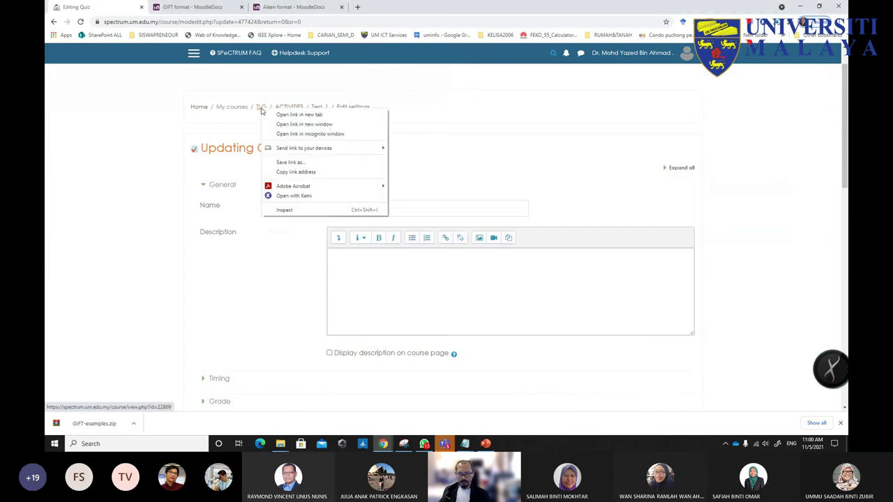
{"action": "left_click", "coordinate": [296, 114]}
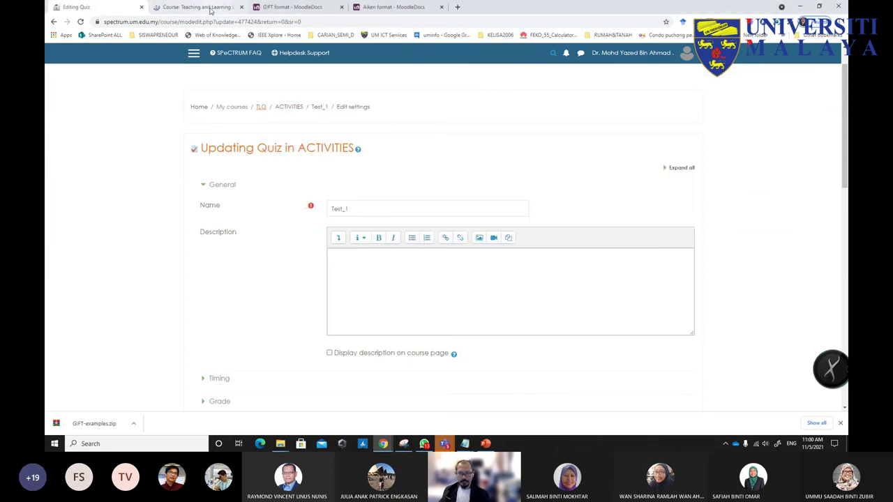
{"action": "left_click", "coordinate": [210, 11]}
{"action": "scroll", "coordinate": [258, 227], "scroll_direction": "down", "scroll_amount": 3}
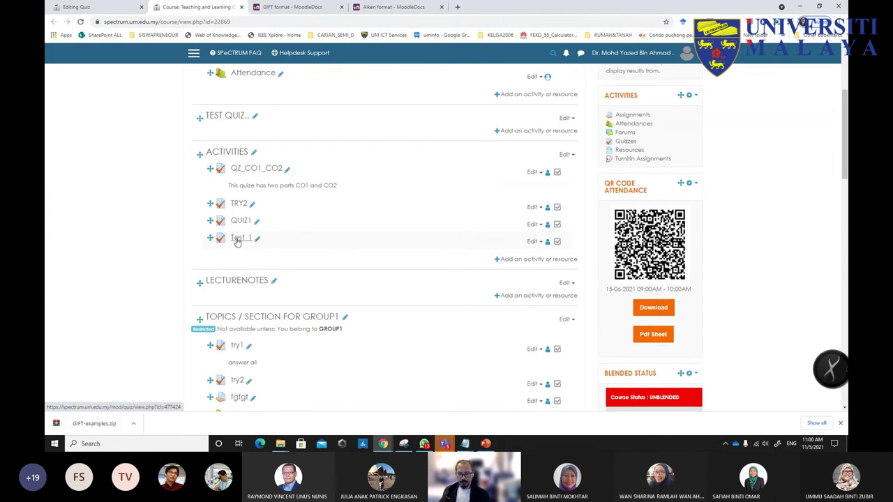
{"action": "scroll", "coordinate": [237, 241], "scroll_direction": "up", "scroll_amount": 3}
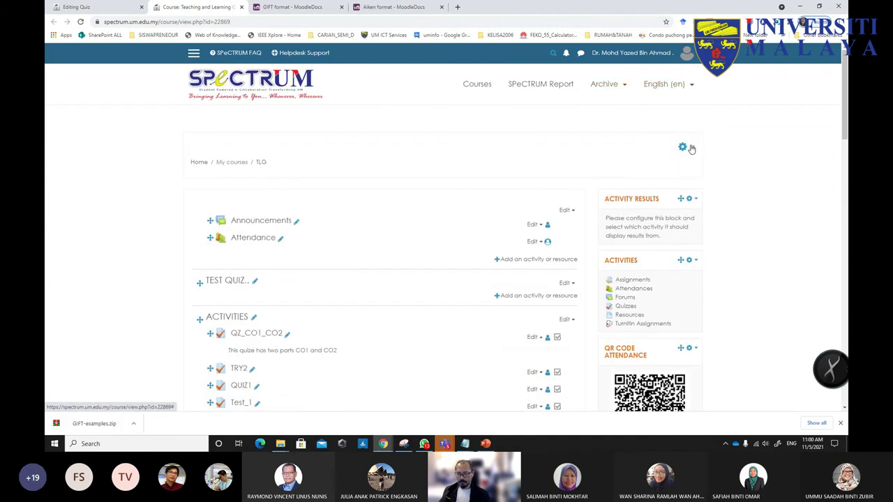
- Open the question bank of the TLG course
{"action": "left_click", "coordinate": [686, 146]}
{"action": "left_click", "coordinate": [640, 334]}
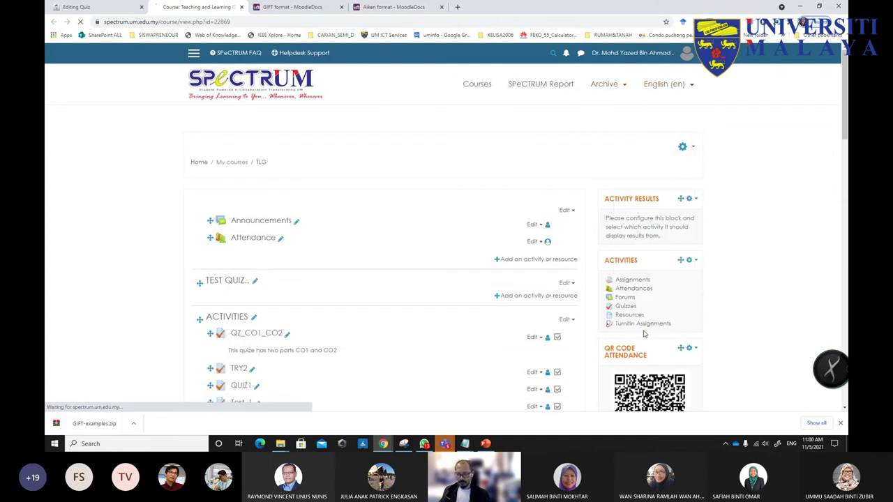
{"action": "scroll", "coordinate": [361, 219], "scroll_direction": "down", "scroll_amount": 5}
{"action": "left_click", "coordinate": [249, 265]}
- Filter the question bank to the CO3 category
{"action": "scroll", "coordinate": [284, 234], "scroll_direction": "down", "scroll_amount": 3}
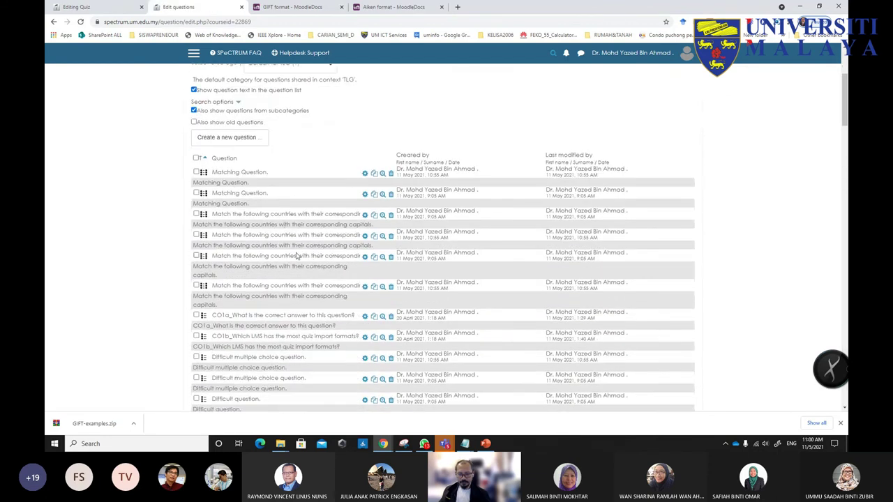
{"action": "scroll", "coordinate": [279, 140], "scroll_direction": "up", "scroll_amount": 1}
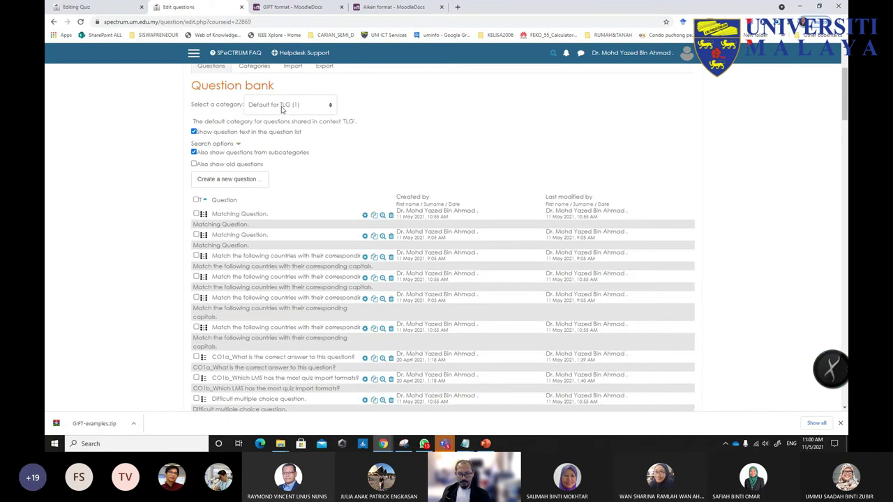
{"action": "left_click", "coordinate": [284, 105]}
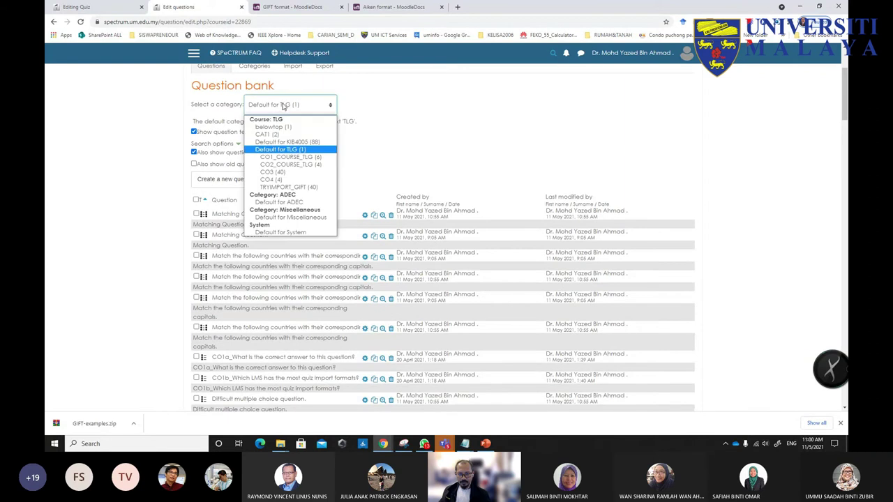
{"action": "left_click", "coordinate": [272, 172]}
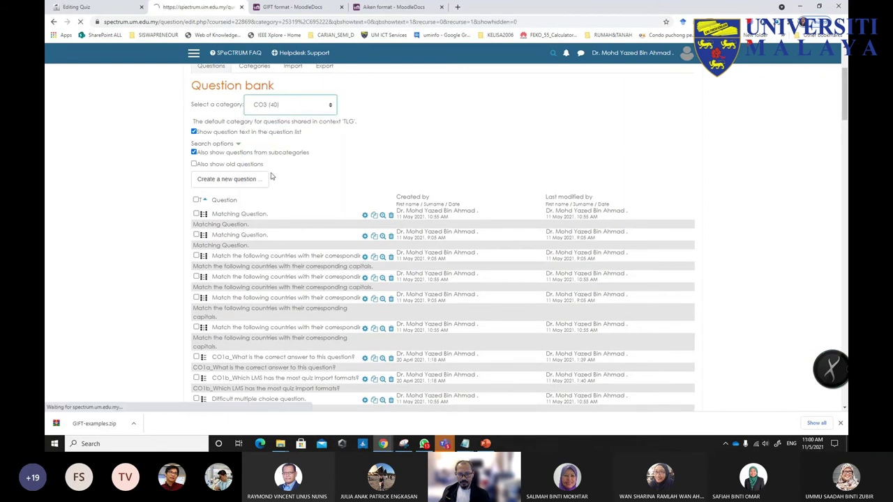
{"action": "scroll", "coordinate": [361, 193], "scroll_direction": "down", "scroll_amount": 2}
{"action": "scroll", "coordinate": [361, 193], "scroll_direction": "down", "scroll_amount": 1}
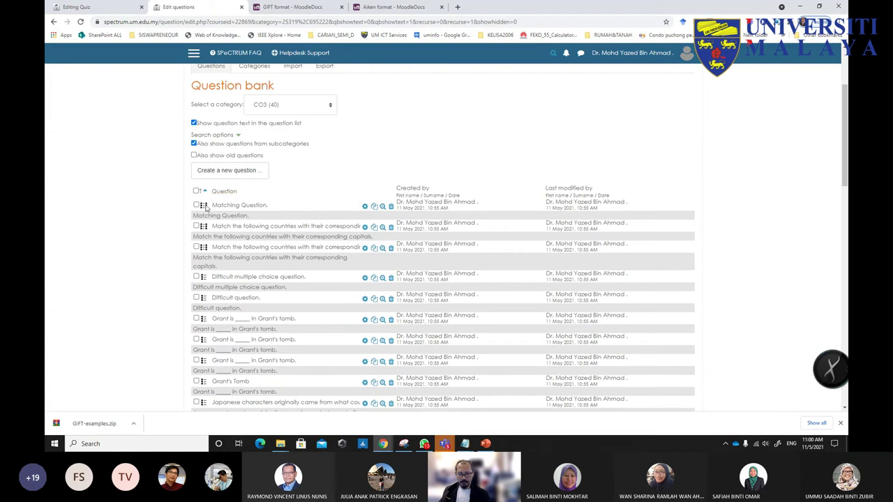
- Preview the Matching Question, review its display options and close the preview window
{"action": "left_click", "coordinate": [382, 207]}
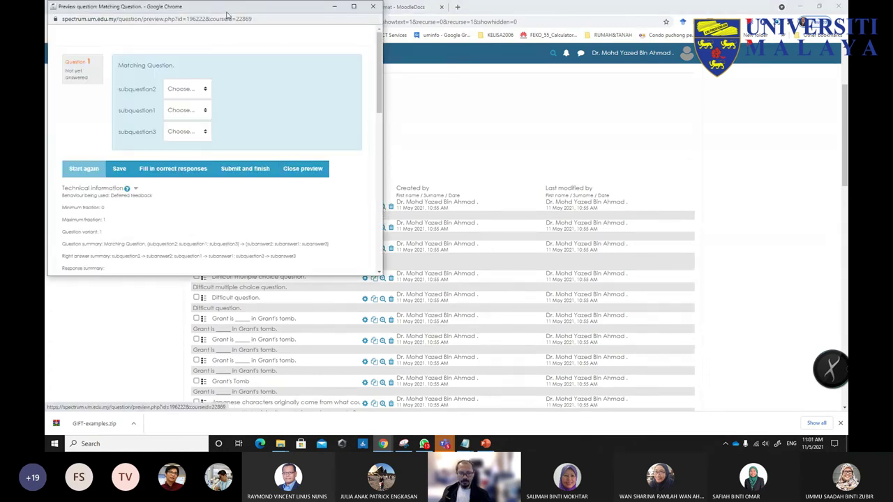
{"action": "left_click_drag", "start_coordinate": [227, 13], "coordinate": [388, 47]}
{"action": "scroll", "coordinate": [537, 139], "scroll_direction": "down", "scroll_amount": 3}
{"action": "left_click_drag", "start_coordinate": [536, 150], "coordinate": [295, 222]}
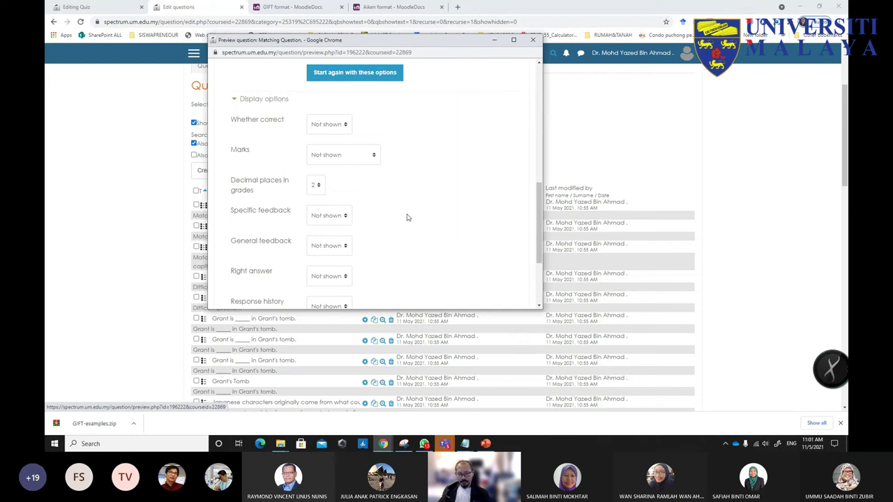
{"action": "mouse_move", "coordinate": [539, 220]}
{"action": "left_mouse_down"}
{"action": "mouse_move", "coordinate": [539, 212]}
{"action": "mouse_move", "coordinate": [540, 223]}
{"action": "left_mouse_up"}
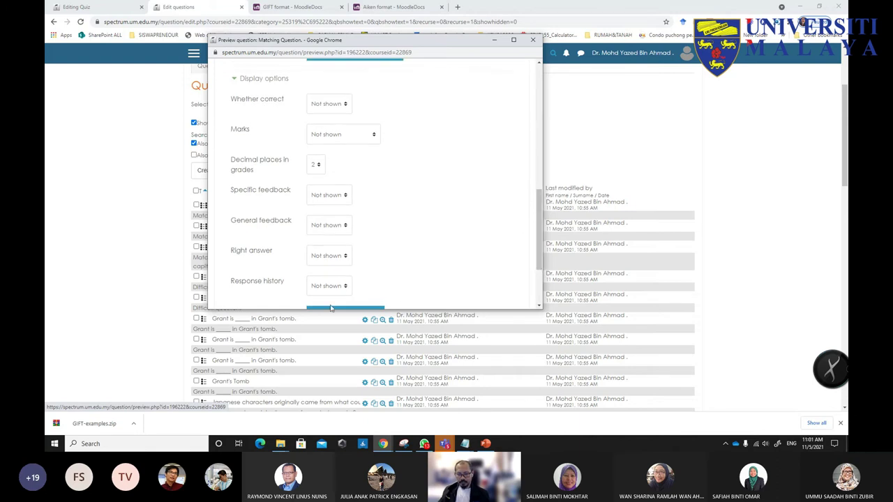
{"action": "left_click_drag", "start_coordinate": [539, 249], "coordinate": [541, 136]}
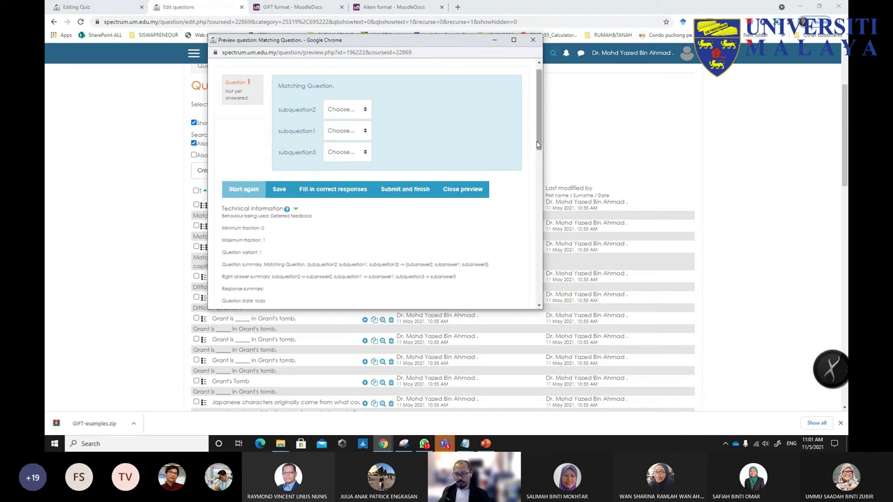
{"action": "left_click", "coordinate": [534, 46]}
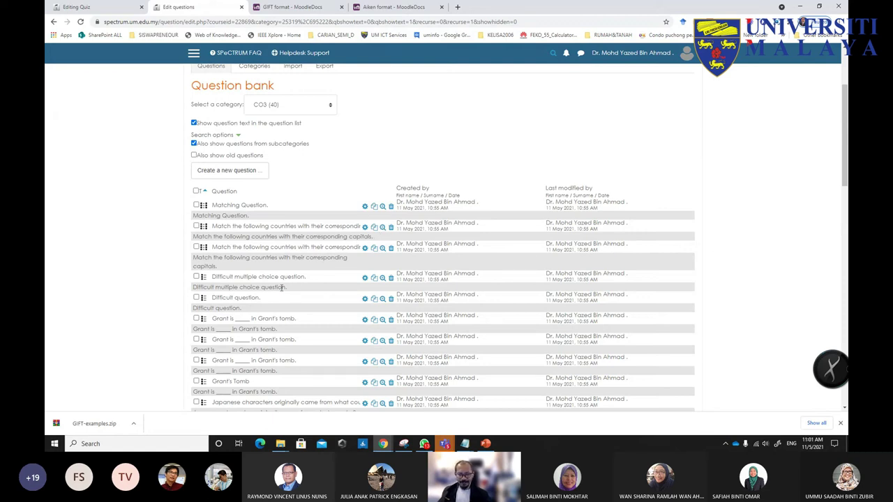
- Leave the Test_1 quiz settings for the TLG course page and view its activities
{"action": "scroll", "coordinate": [154, 313], "scroll_direction": "up", "scroll_amount": 2}
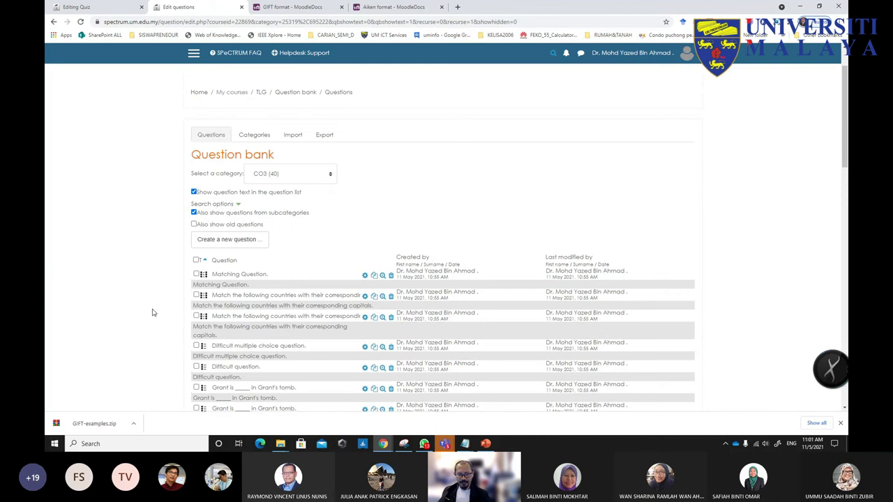
{"action": "left_click", "coordinate": [99, 6]}
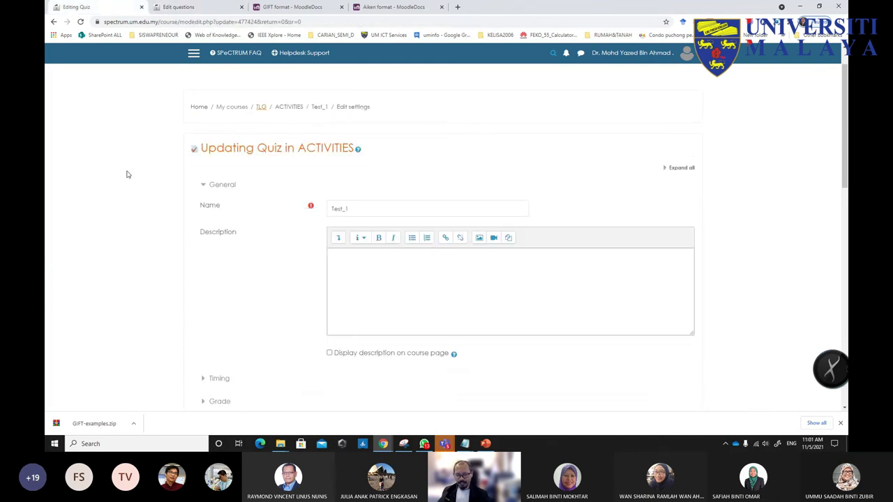
{"action": "left_click", "coordinate": [260, 109]}
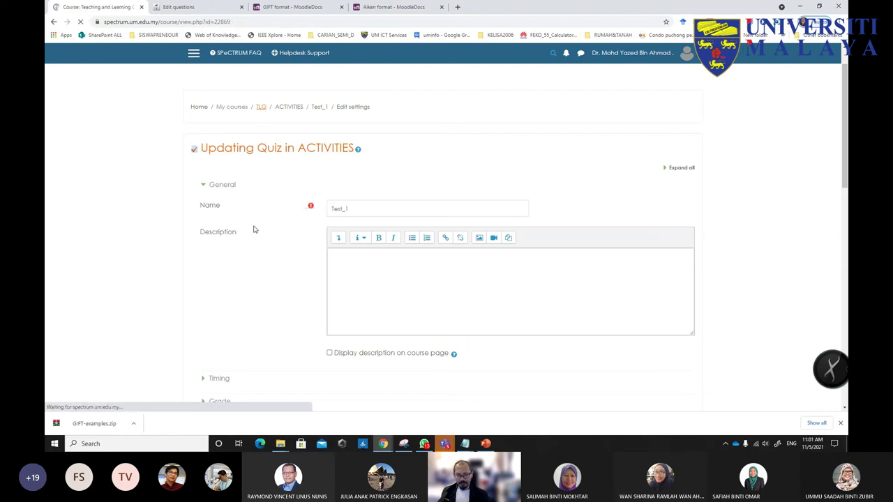
{"action": "scroll", "coordinate": [237, 280], "scroll_direction": "down", "scroll_amount": 3}
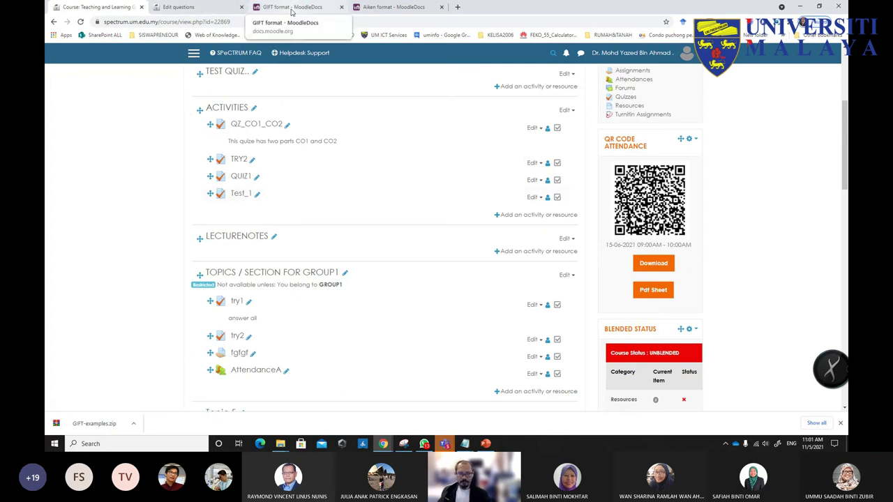
- Return to the course's question bank and filter the questions to the CO4 category
{"action": "left_click", "coordinate": [204, 9]}
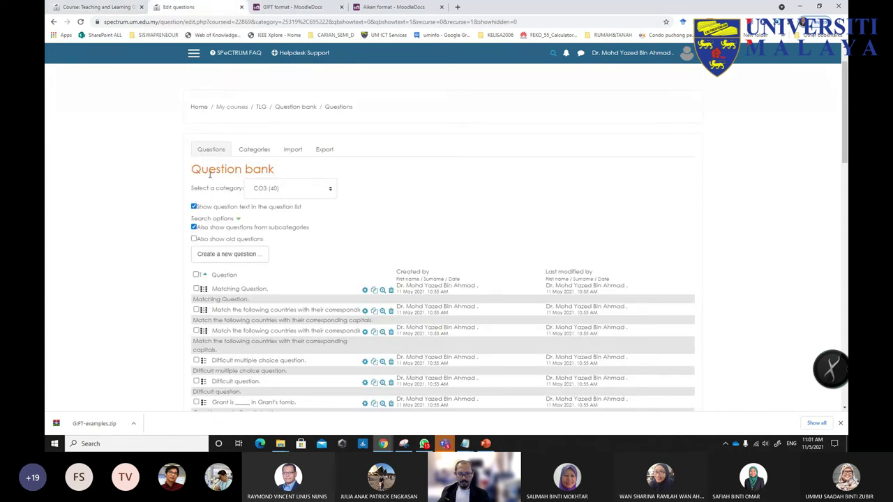
{"action": "left_click_drag", "start_coordinate": [201, 169], "coordinate": [270, 169]}
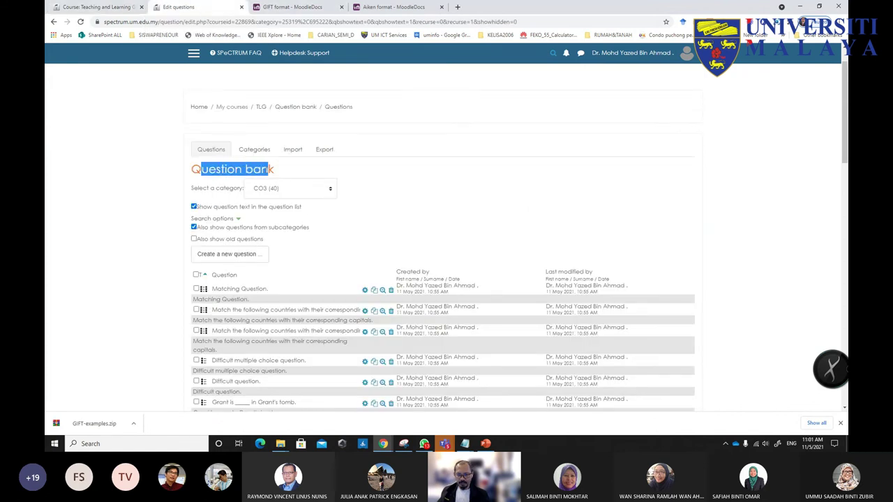
{"action": "scroll", "coordinate": [258, 161], "scroll_direction": "down", "scroll_amount": 1}
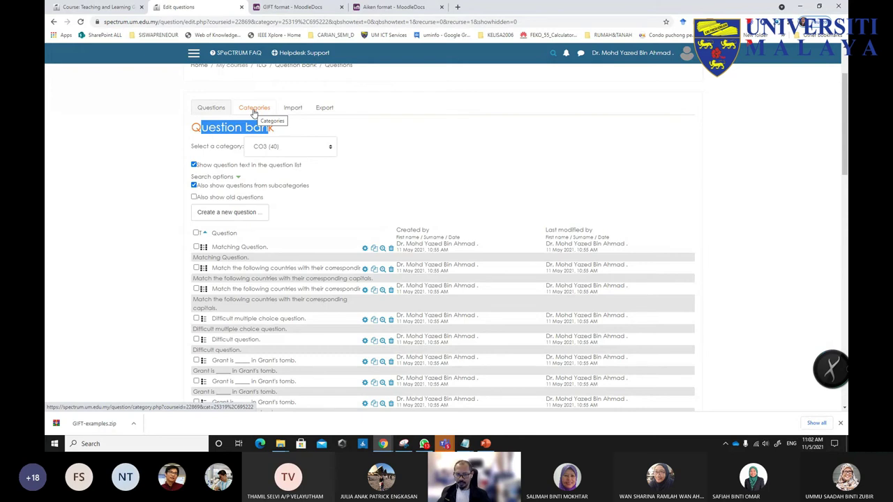
{"action": "left_click", "coordinate": [274, 148]}
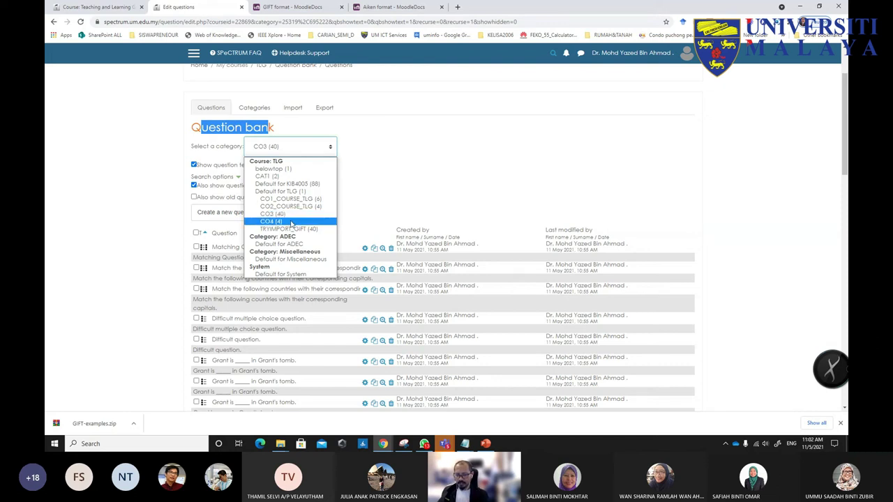
{"action": "left_click", "coordinate": [291, 222]}
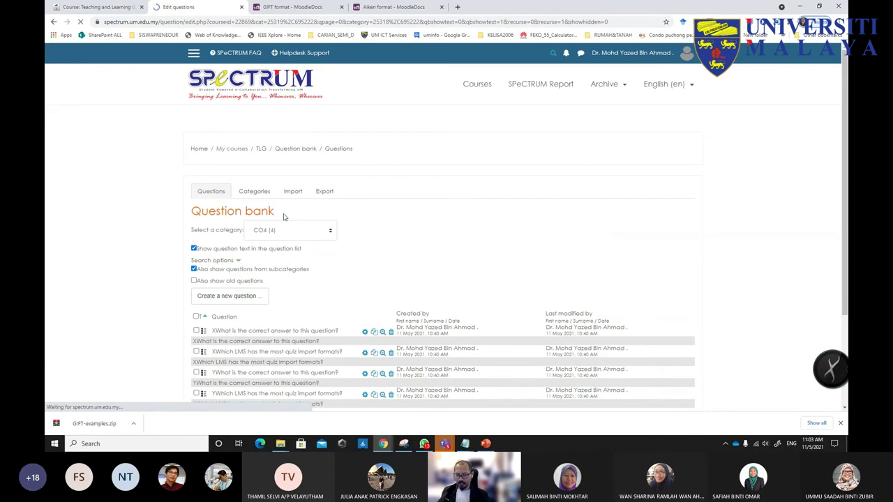
{"action": "scroll", "coordinate": [342, 231], "scroll_direction": "down", "scroll_amount": 1}
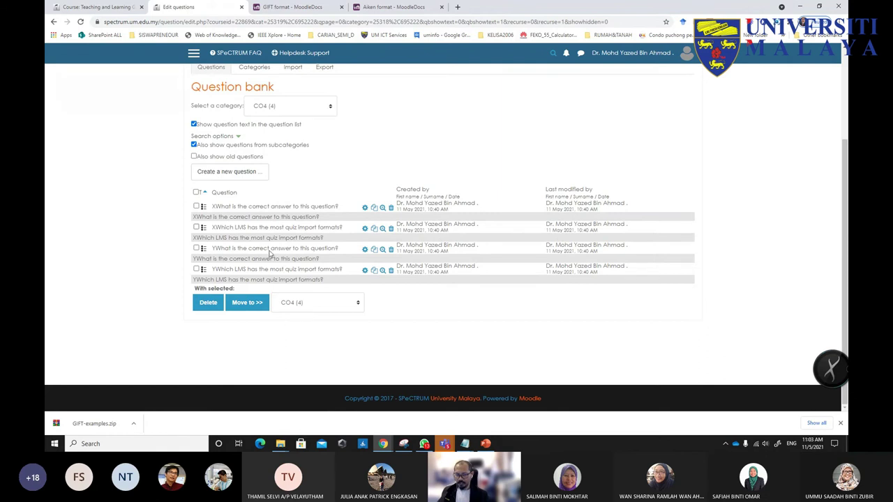
- Preview the question "XWhat is the correct answer to this question?" and examine its attempt and display options
{"action": "left_click", "coordinate": [383, 207]}
{"action": "scroll", "coordinate": [380, 176], "scroll_direction": "down", "scroll_amount": 5}
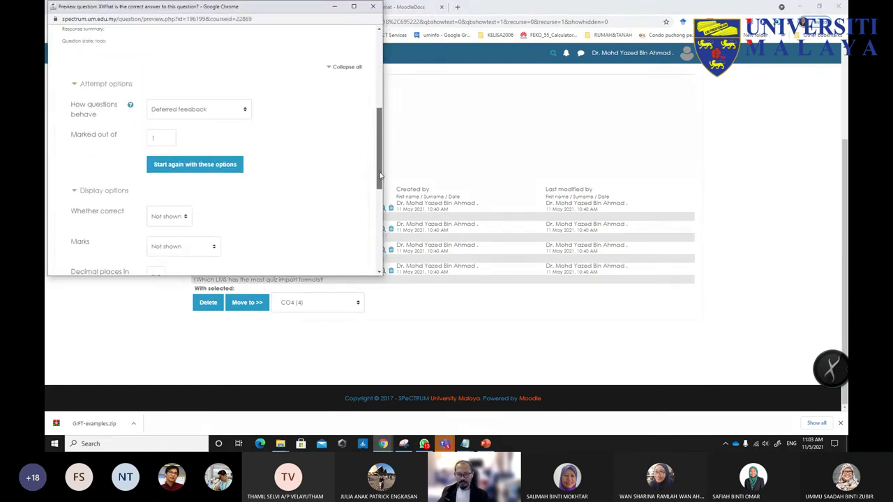
{"action": "scroll", "coordinate": [380, 176], "scroll_direction": "up", "scroll_amount": 5}
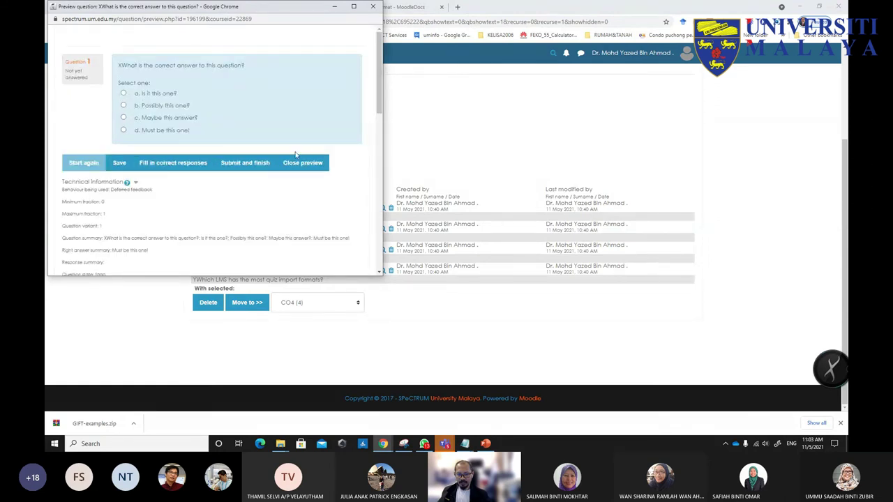
{"action": "scroll", "coordinate": [381, 93], "scroll_direction": "down", "scroll_amount": 1}
{"action": "scroll", "coordinate": [380, 93], "scroll_direction": "up", "scroll_amount": 1}
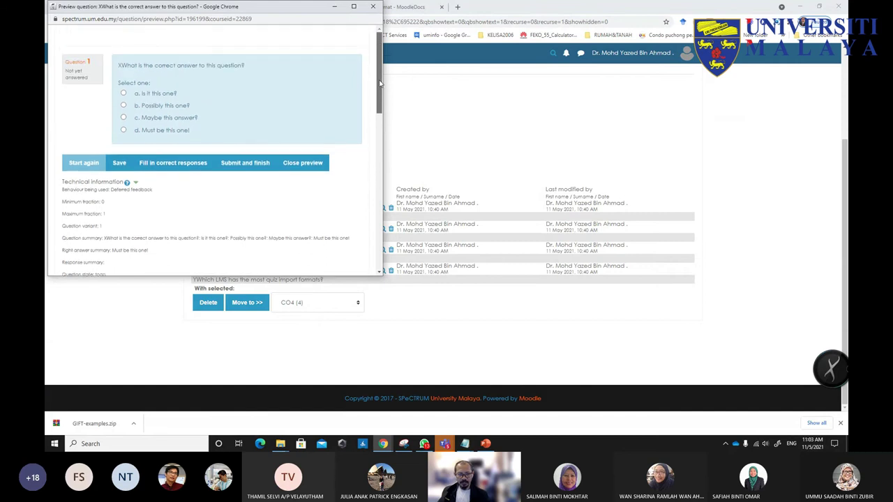
{"action": "left_click_drag", "start_coordinate": [380, 93], "coordinate": [372, 216]}
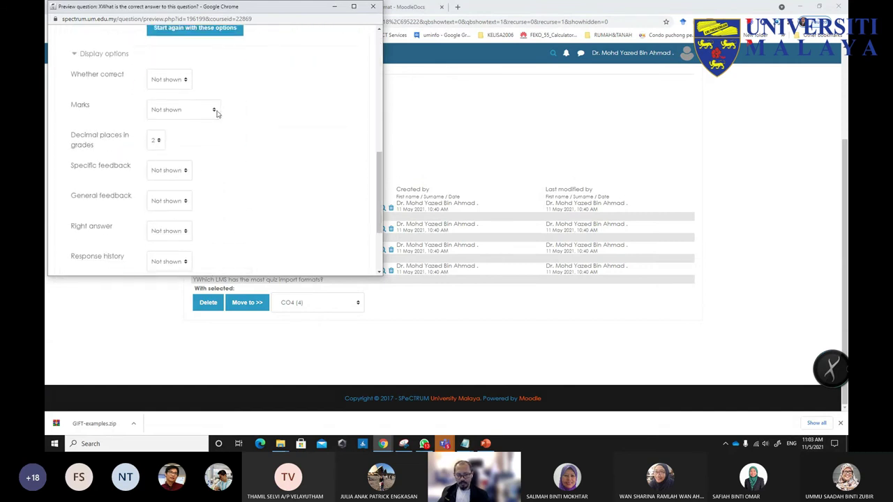
- Review the remaining display options and the answer choices in the question preview, and close the preview window
{"action": "mouse_move", "coordinate": [378, 192]}
{"action": "left_mouse_down"}
{"action": "mouse_move", "coordinate": [380, 94]}
{"action": "mouse_move", "coordinate": [383, 198]}
{"action": "left_mouse_up"}
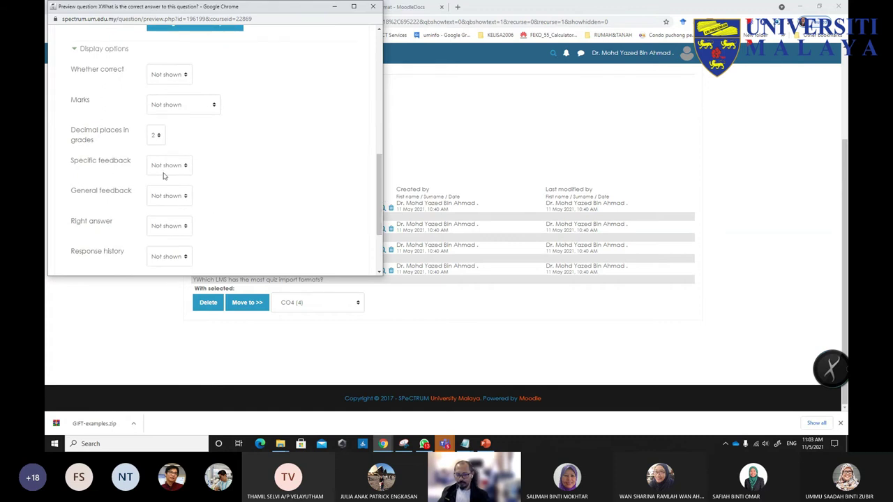
{"action": "scroll", "coordinate": [282, 205], "scroll_direction": "up", "scroll_amount": 10}
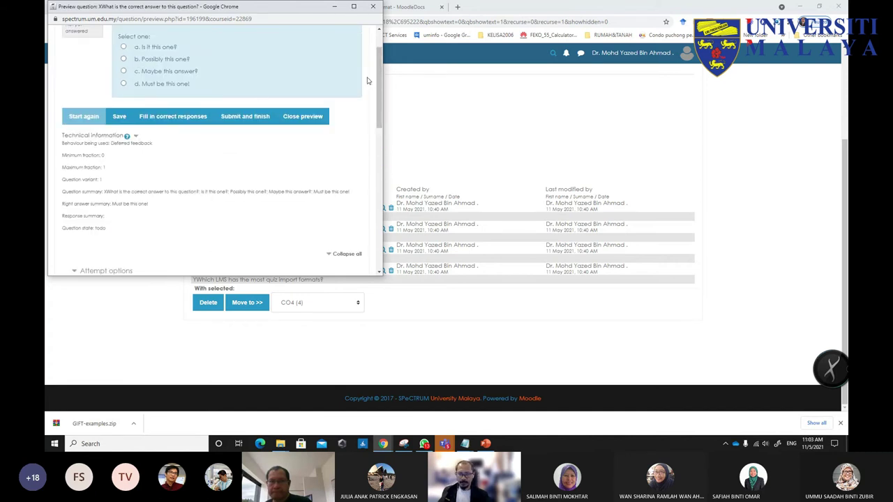
{"action": "scroll", "coordinate": [377, 75], "scroll_direction": "up", "scroll_amount": 1}
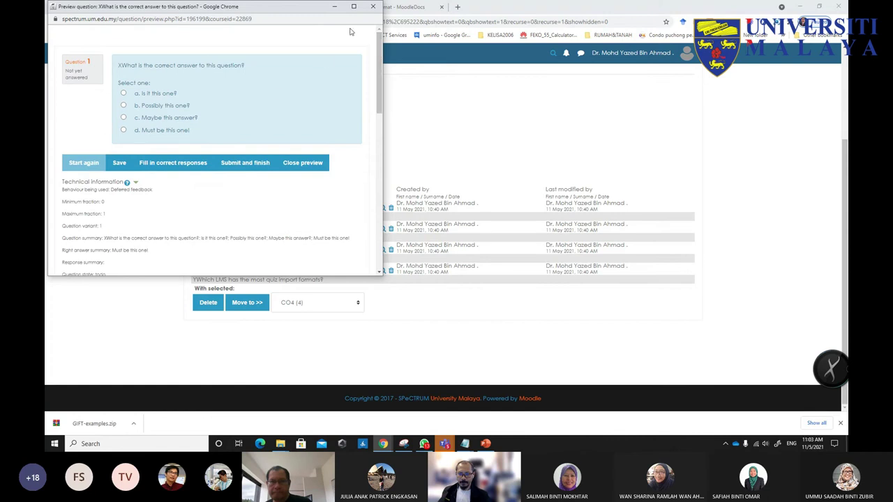
{"action": "left_click", "coordinate": [373, 7]}
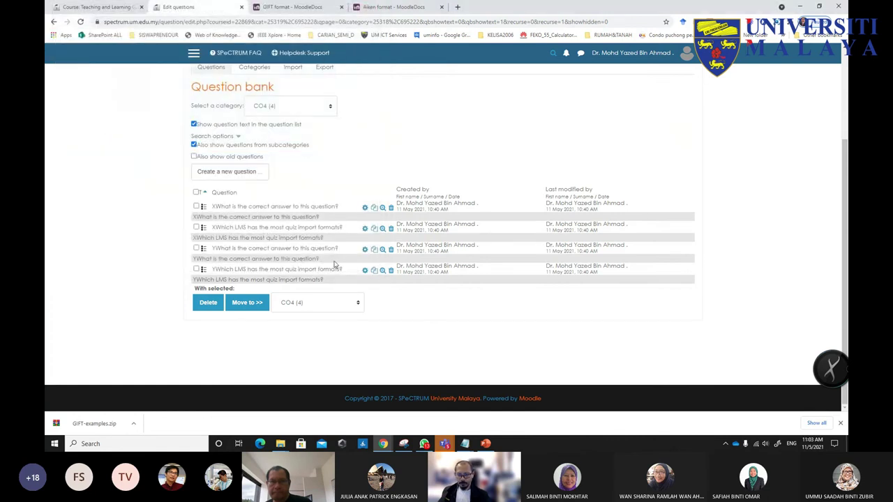
{"action": "scroll", "coordinate": [374, 263], "scroll_direction": "up", "scroll_amount": 1}
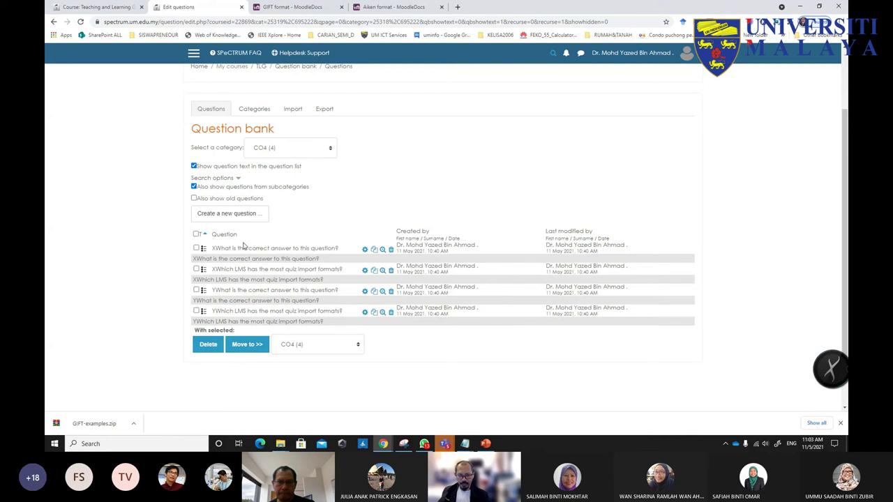
- Return to the TLG course page and open the Test_1 quiz for editing its questions
{"action": "left_click", "coordinate": [100, 9]}
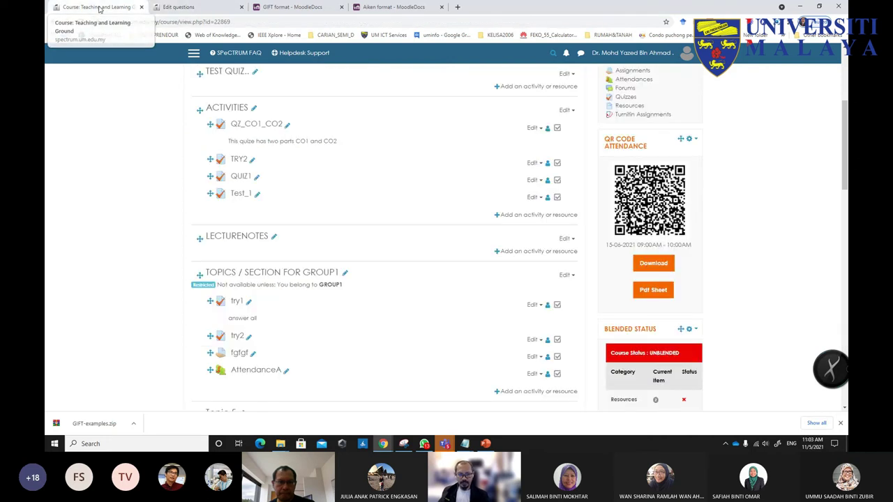
{"action": "left_click", "coordinate": [238, 194]}
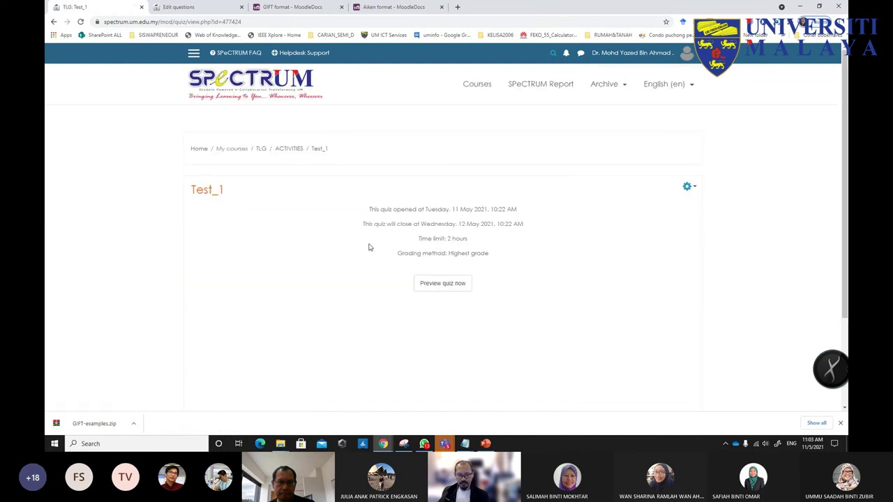
{"action": "left_click", "coordinate": [691, 188]}
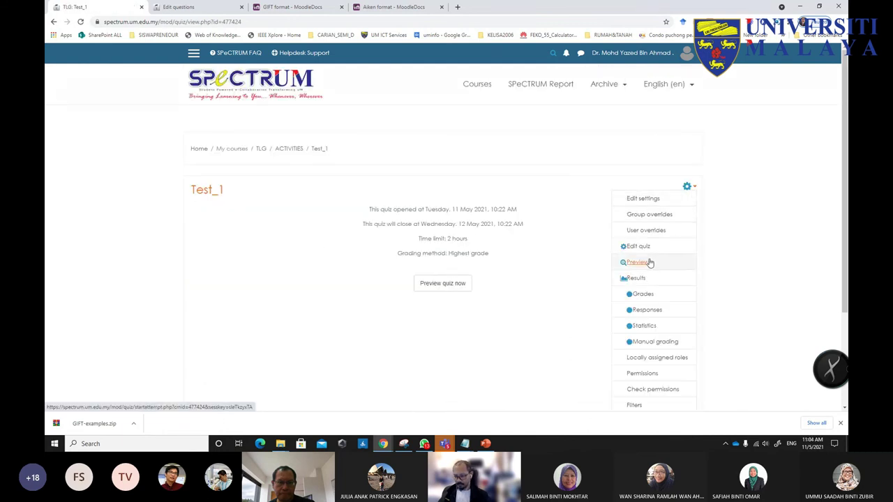
{"action": "left_click", "coordinate": [637, 248]}
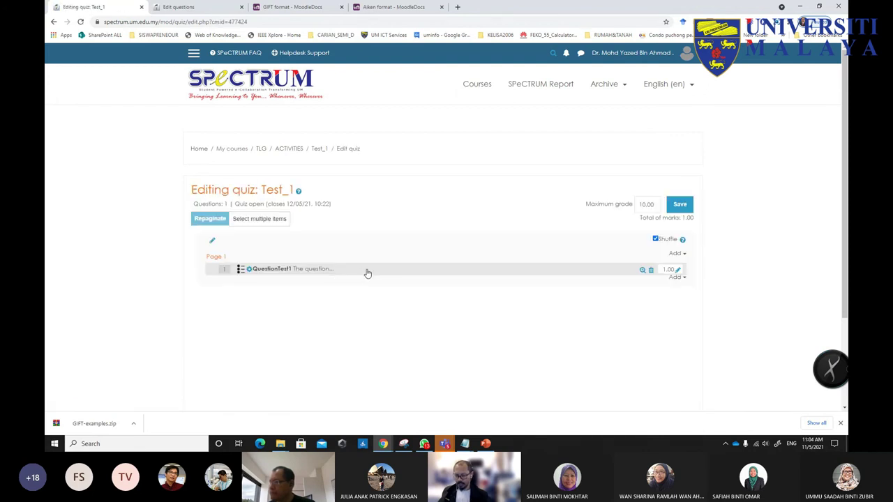
- Start adding questions from the question bank at the end of Test_1 and browse the available questions
{"action": "left_click", "coordinate": [674, 277]}
{"action": "left_click", "coordinate": [526, 323]}
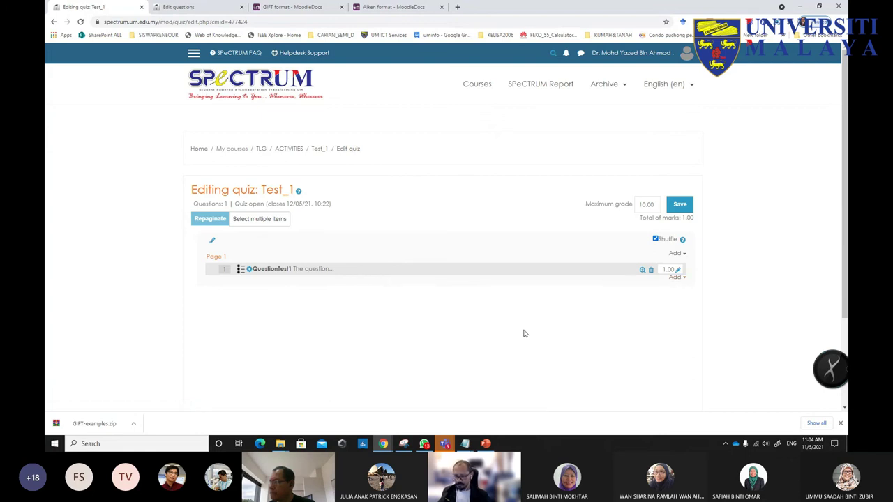
{"action": "left_click", "coordinate": [684, 279]}
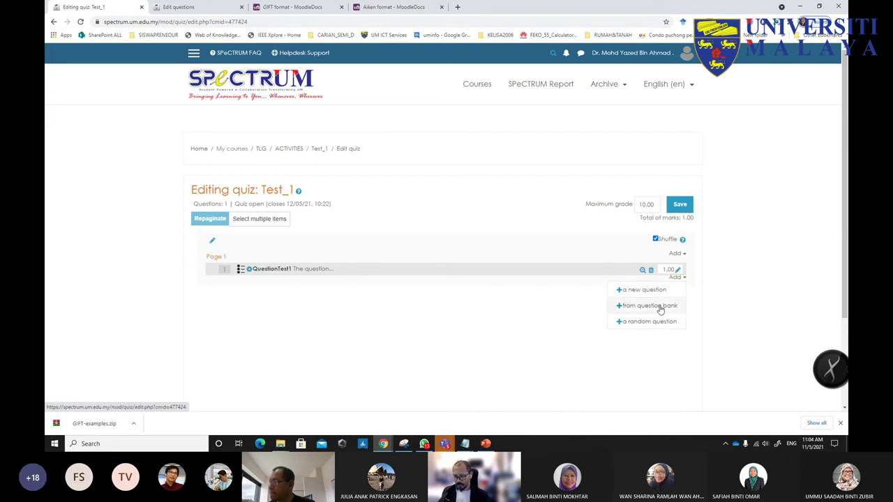
{"action": "left_click", "coordinate": [661, 308]}
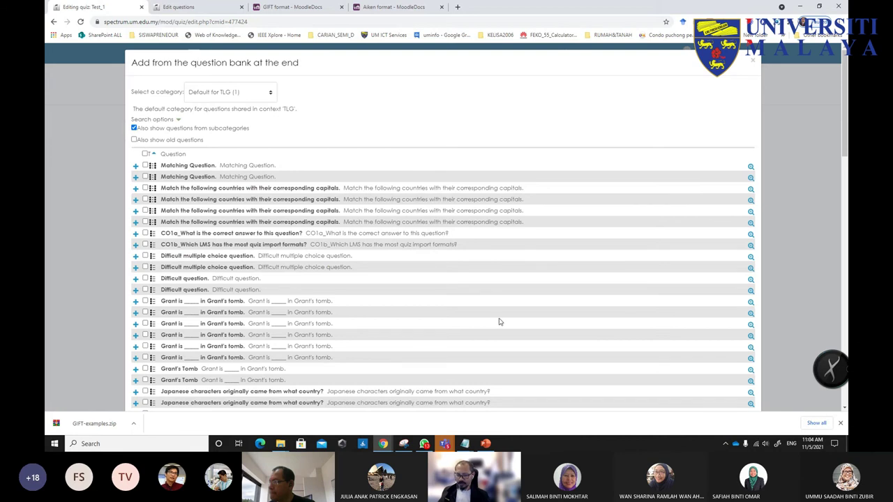
{"action": "scroll", "coordinate": [372, 289], "scroll_direction": "down", "scroll_amount": 5}
{"action": "scroll", "coordinate": [277, 315], "scroll_direction": "down", "scroll_amount": 10}
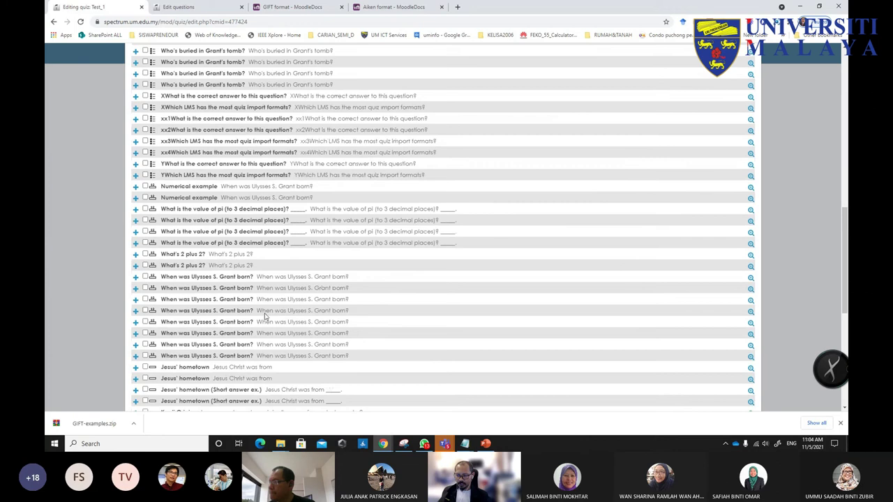
{"action": "scroll", "coordinate": [258, 317], "scroll_direction": "up", "scroll_amount": 2}
{"action": "scroll", "coordinate": [258, 317], "scroll_direction": "up", "scroll_amount": 15}
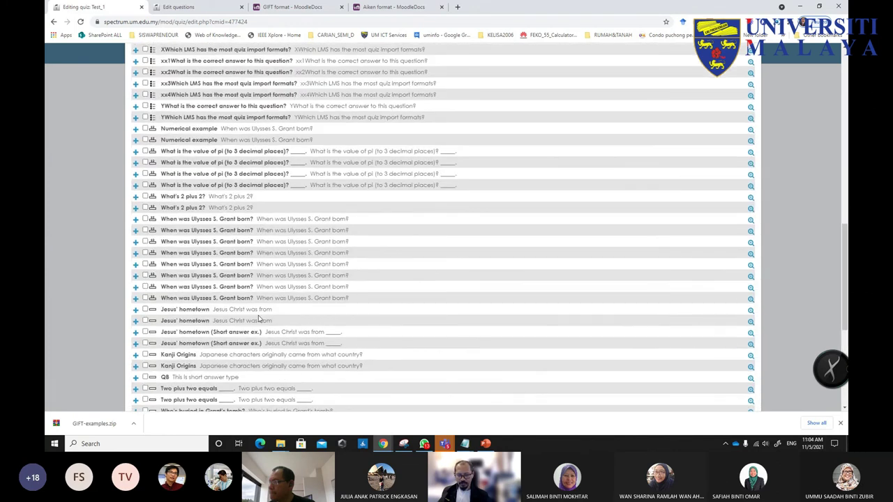
- Add the CO1a, CO1b, "Which of the followings are examples how you carry yourself?" and QB questions from category CO1_COURSE_TLG to the quiz
{"action": "left_click", "coordinate": [229, 98]}
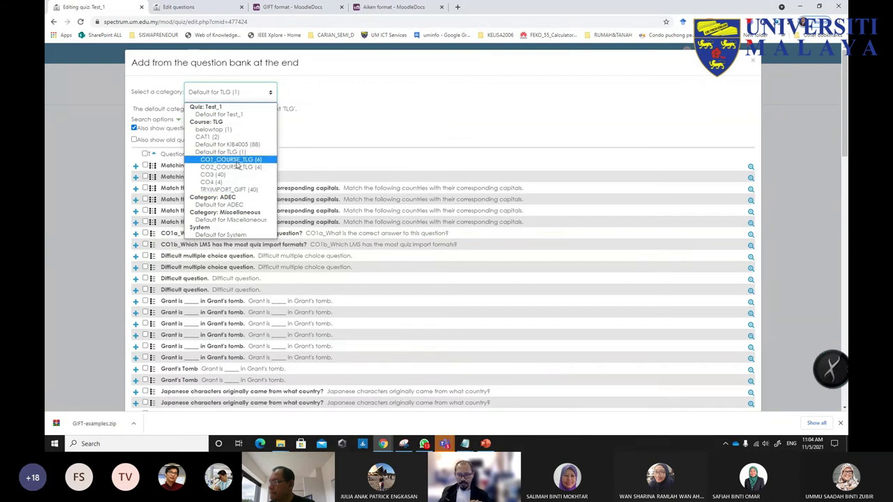
{"action": "left_click", "coordinate": [236, 159]}
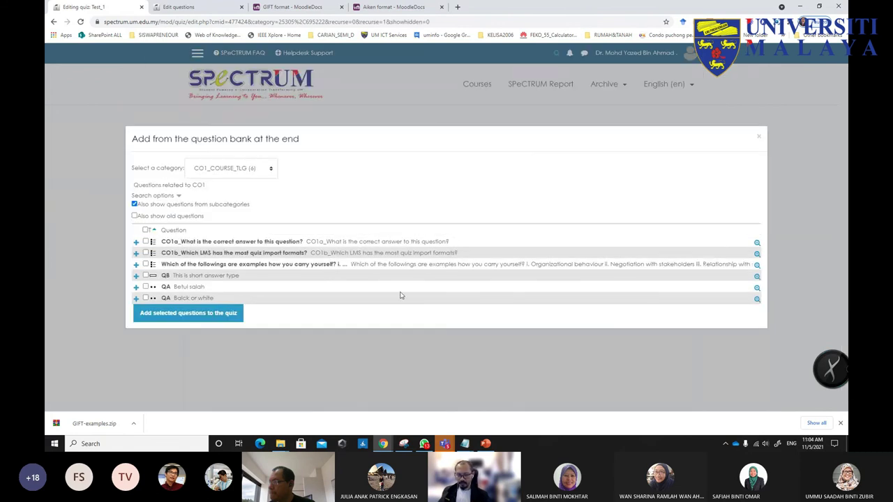
{"action": "left_click", "coordinate": [145, 242]}
{"action": "left_click", "coordinate": [145, 253]}
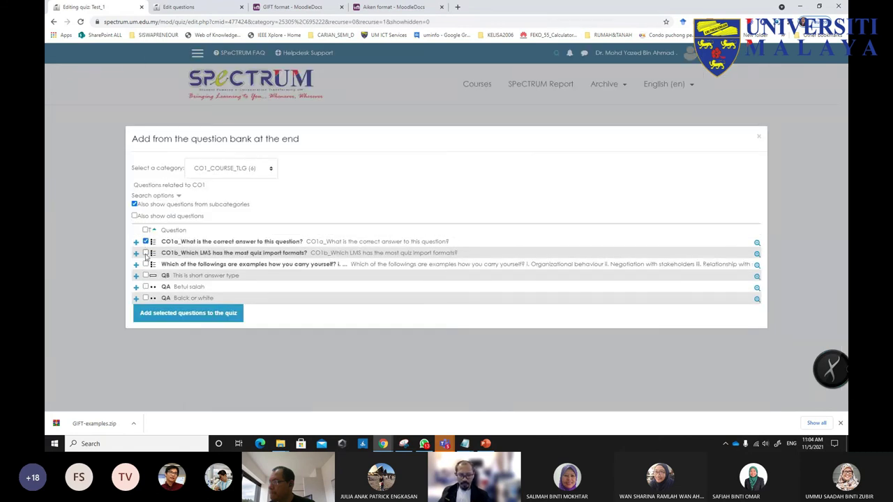
{"action": "left_click", "coordinate": [145, 263]}
{"action": "left_click", "coordinate": [145, 276]}
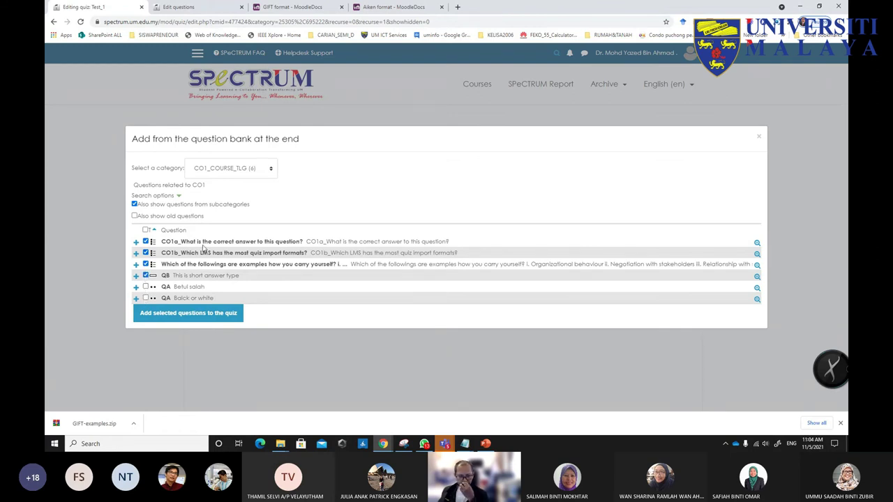
{"action": "left_click", "coordinate": [180, 315]}
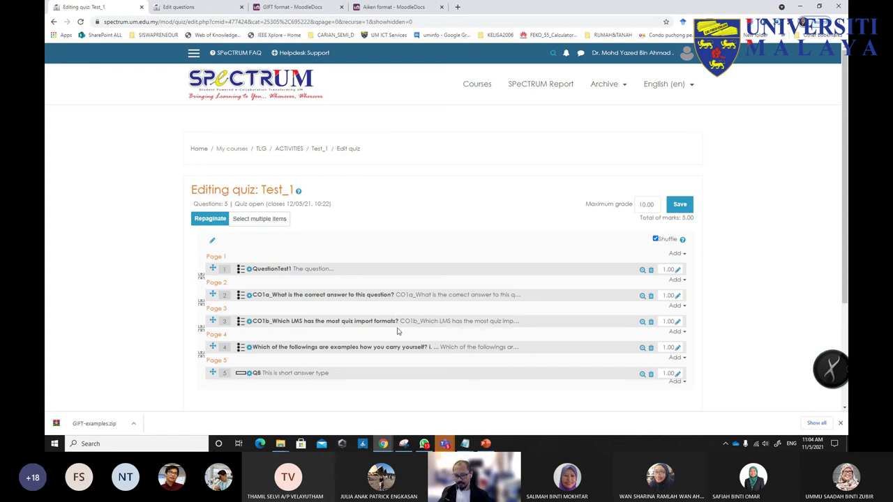
- Name the section heading above the Test_1 quiz questions PART1
{"action": "scroll", "coordinate": [398, 331], "scroll_direction": "down", "scroll_amount": 1}
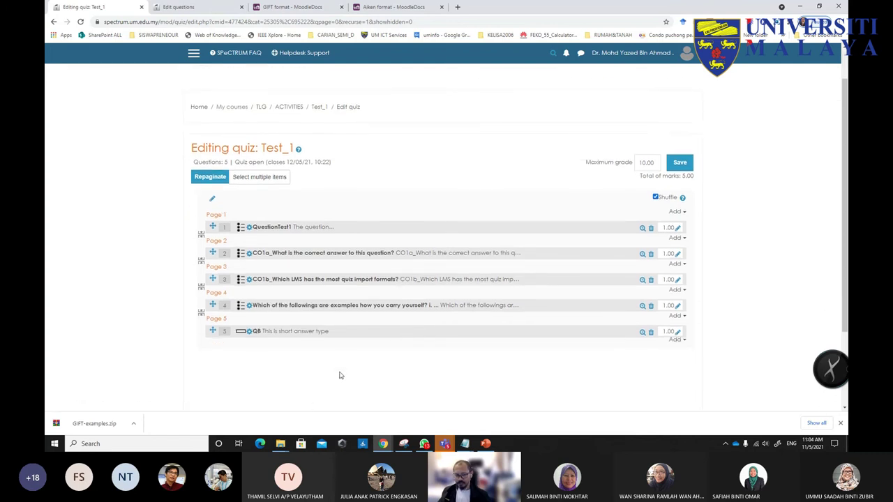
{"action": "left_click", "coordinate": [212, 198]}
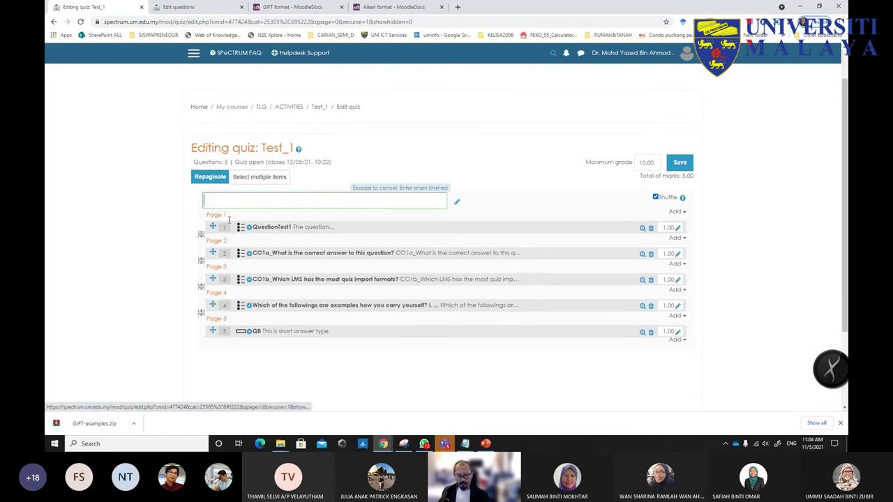
{"action": "type", "text": "CO1"}
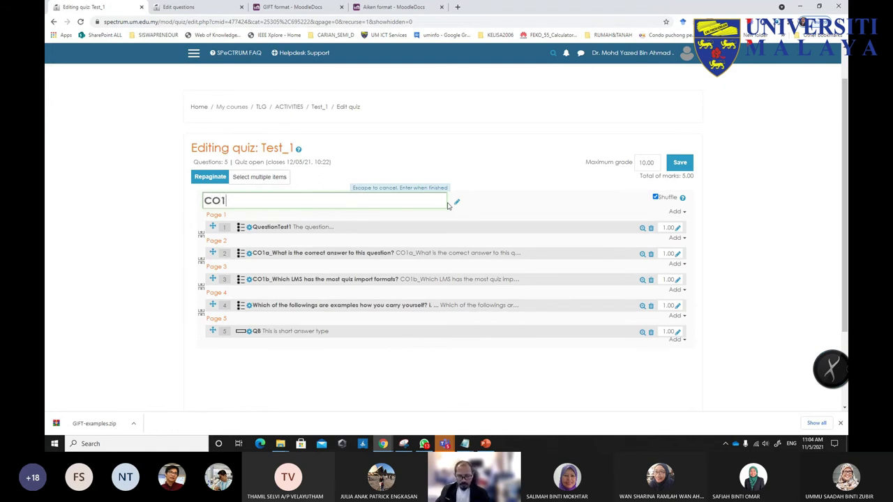
{"action": "key", "text": "BackSpace"}
{"action": "key", "text": "BackSpace"}
{"action": "key", "text": "BackSpace"}
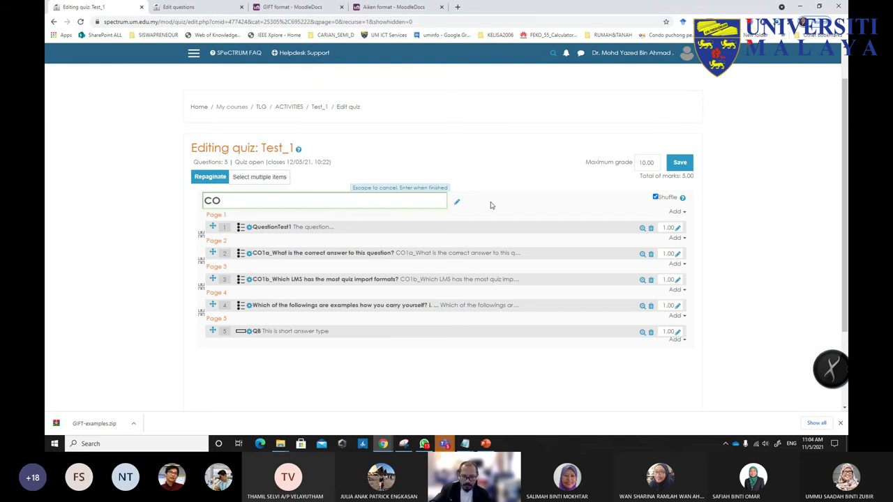
{"action": "type", "text": "PART1"}
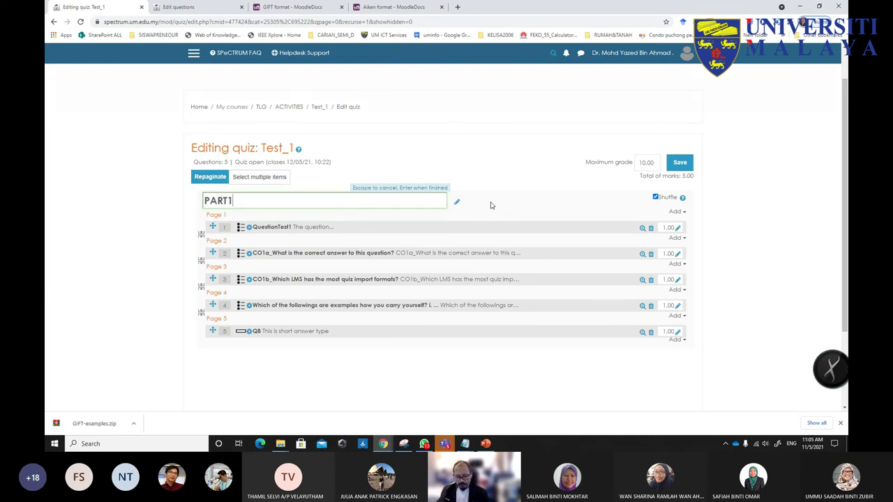
{"action": "key", "text": "Return"}
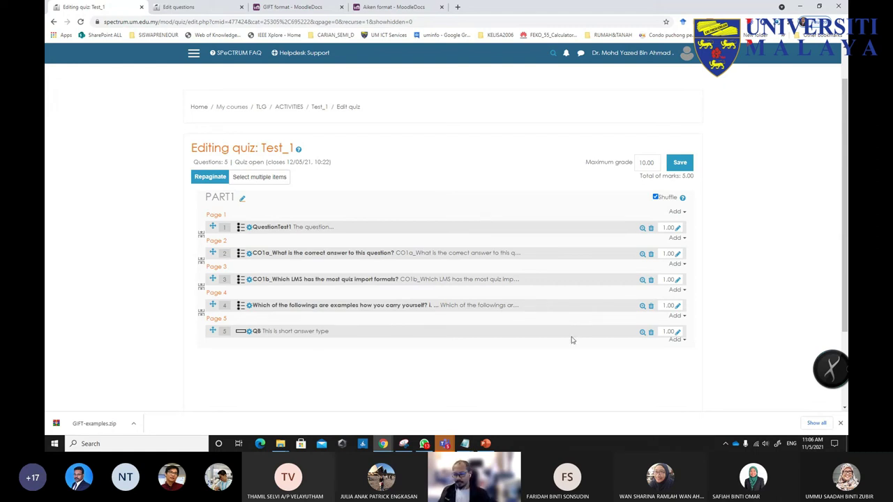
- View the options for adding questions after the last quiz question, and look through the category list in the course's question bank
{"action": "left_click", "coordinate": [682, 342]}
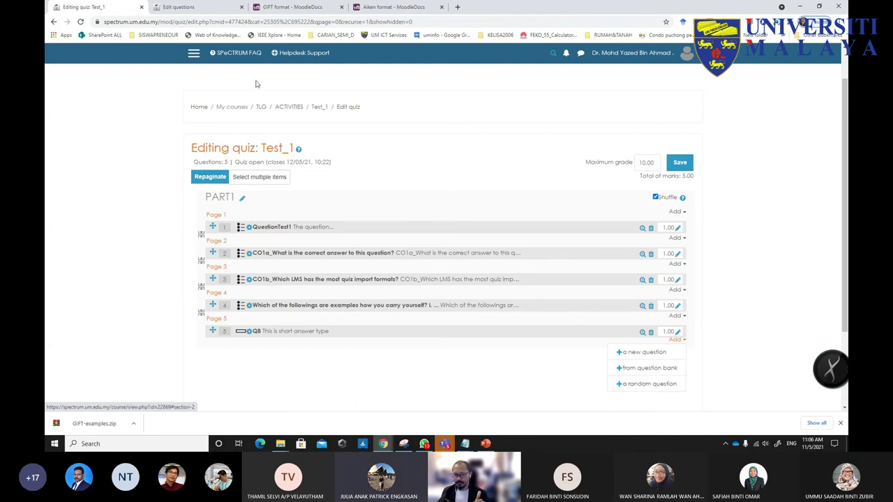
{"action": "left_click", "coordinate": [199, 6]}
{"action": "left_click", "coordinate": [286, 148]}
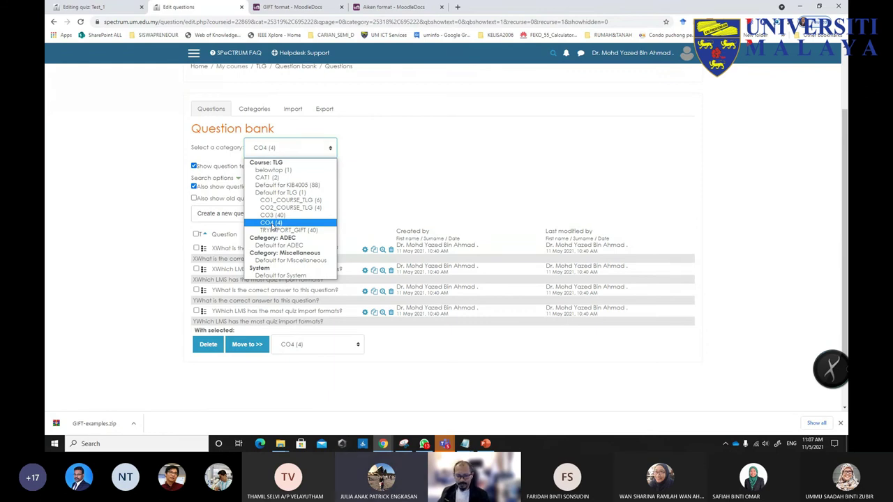
{"action": "left_click", "coordinate": [383, 190]}
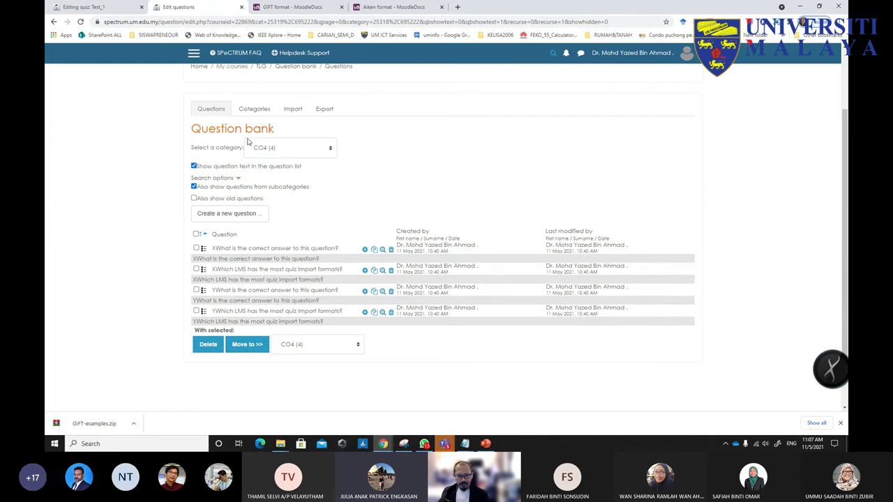
- Add a question category named SUB_CO4 under the parent category CO4 in the question bank
{"action": "scroll", "coordinate": [218, 168], "scroll_direction": "up", "scroll_amount": 2}
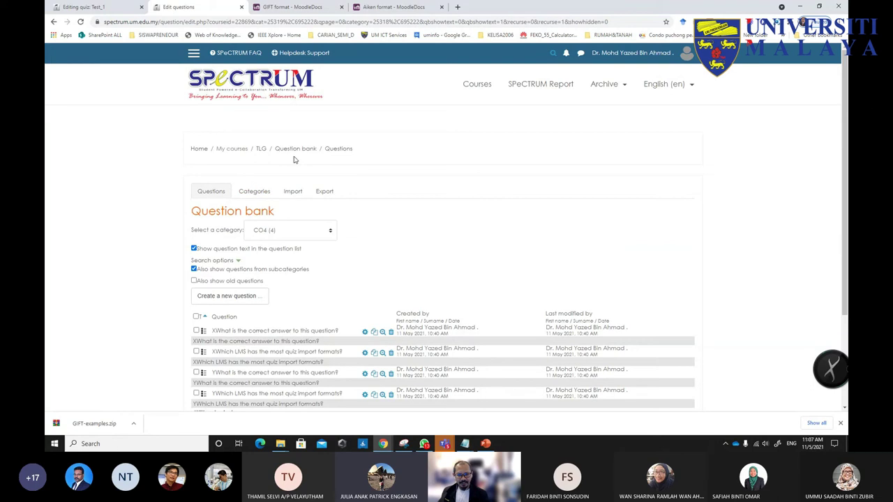
{"action": "left_click", "coordinate": [256, 194]}
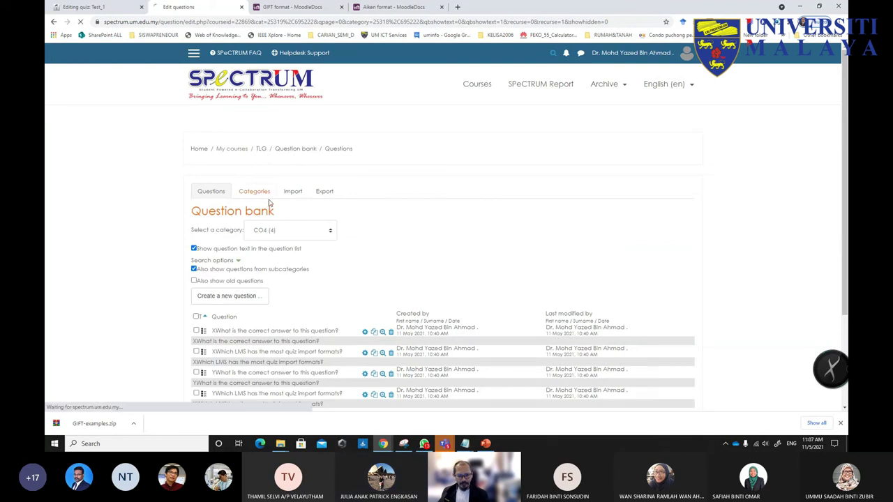
{"action": "scroll", "coordinate": [307, 265], "scroll_direction": "down", "scroll_amount": 10}
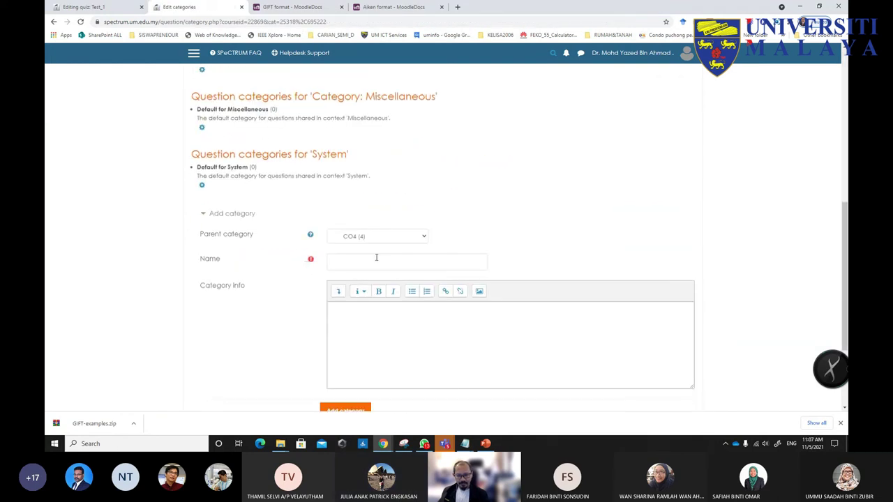
{"action": "left_click", "coordinate": [368, 263]}
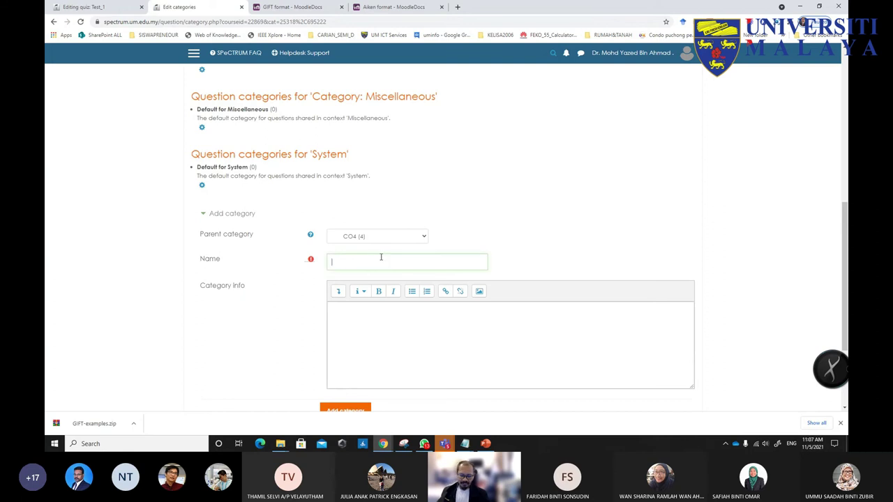
{"action": "type", "text": "SUB"}
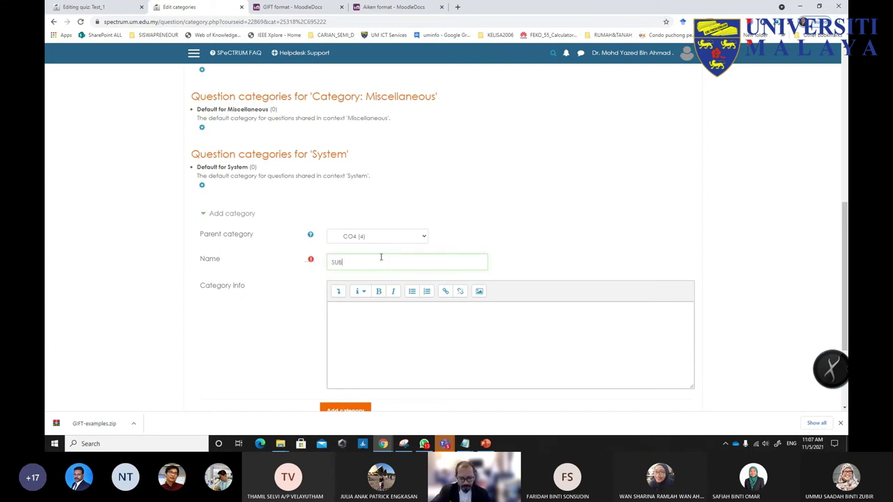
{"action": "type", "text": "_CO4"}
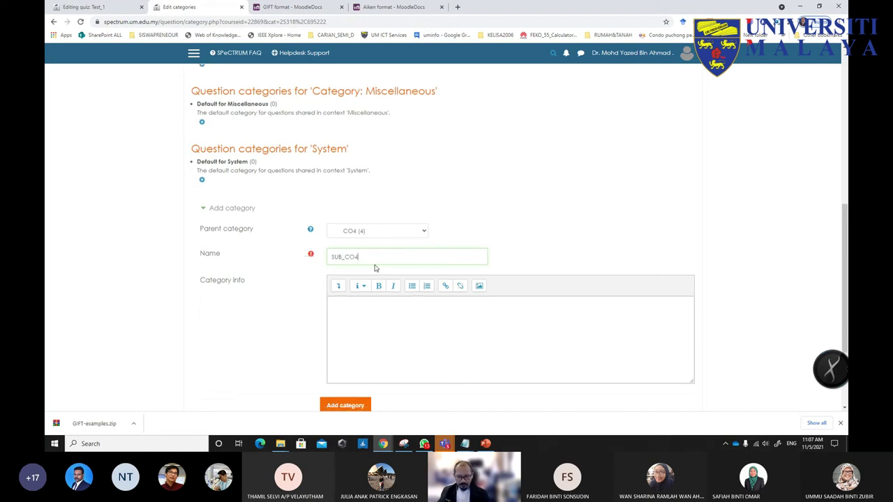
{"action": "scroll", "coordinate": [374, 267], "scroll_direction": "down", "scroll_amount": 1}
{"action": "left_click", "coordinate": [334, 374]}
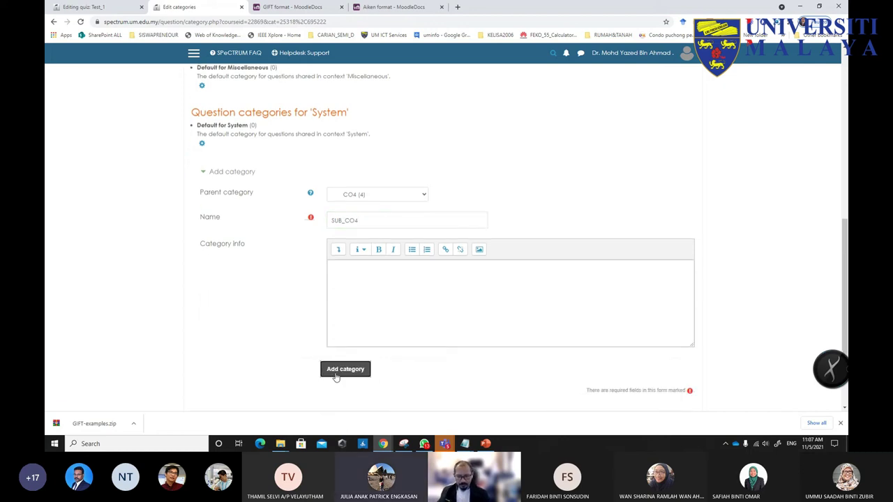
- Examine the question category list for the Teaching and Learning Ground course, including the subcategories under Default for TLG
{"action": "scroll", "coordinate": [346, 349], "scroll_direction": "down", "scroll_amount": 2}
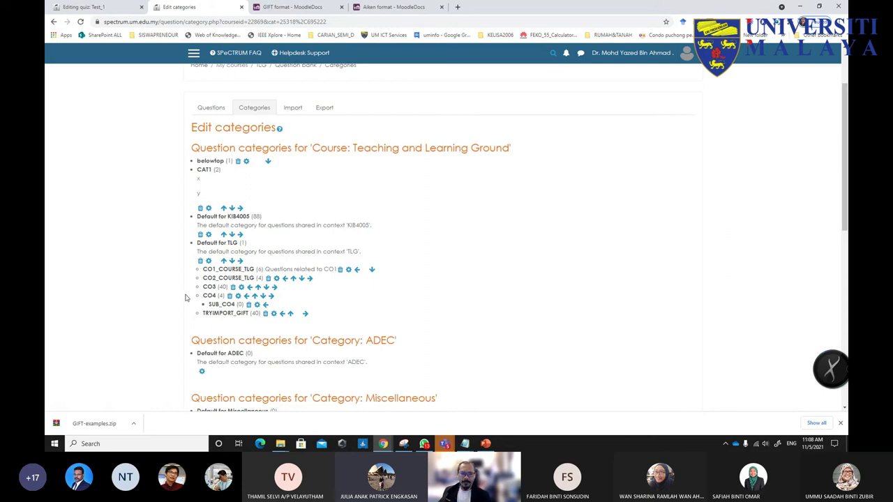
{"action": "scroll", "coordinate": [163, 256], "scroll_direction": "up", "scroll_amount": 2}
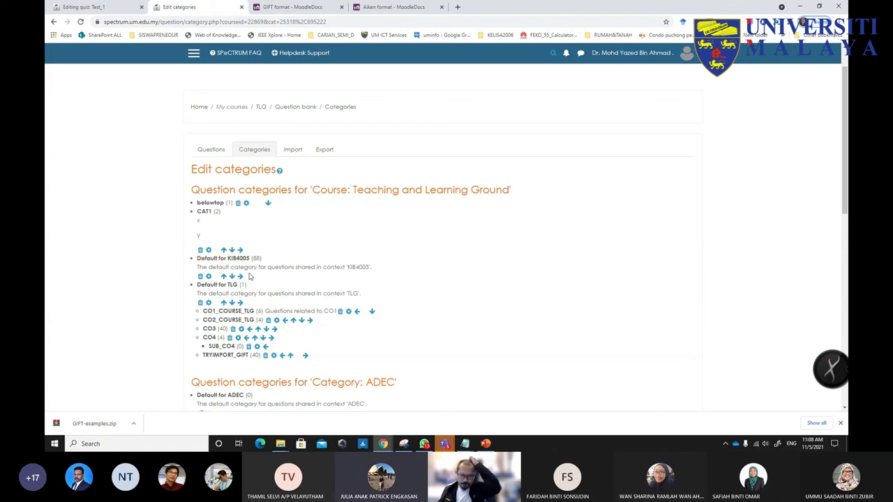
{"action": "scroll", "coordinate": [246, 258], "scroll_direction": "down", "scroll_amount": 1}
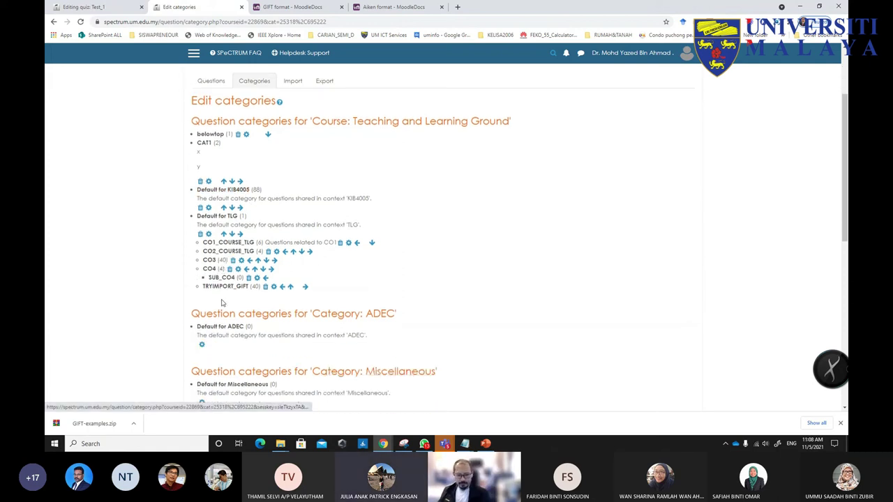
{"action": "scroll", "coordinate": [220, 300], "scroll_direction": "up", "scroll_amount": 2}
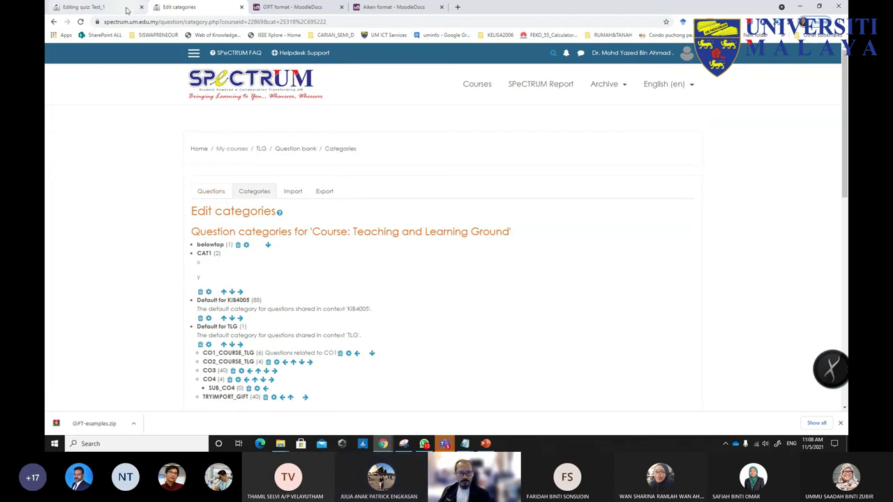
- Return to editing the Test_1 quiz and add questions xx1, xx2 and xx3 from question bank category CO2_COURSE_TLG at the end
{"action": "left_click", "coordinate": [87, 7]}
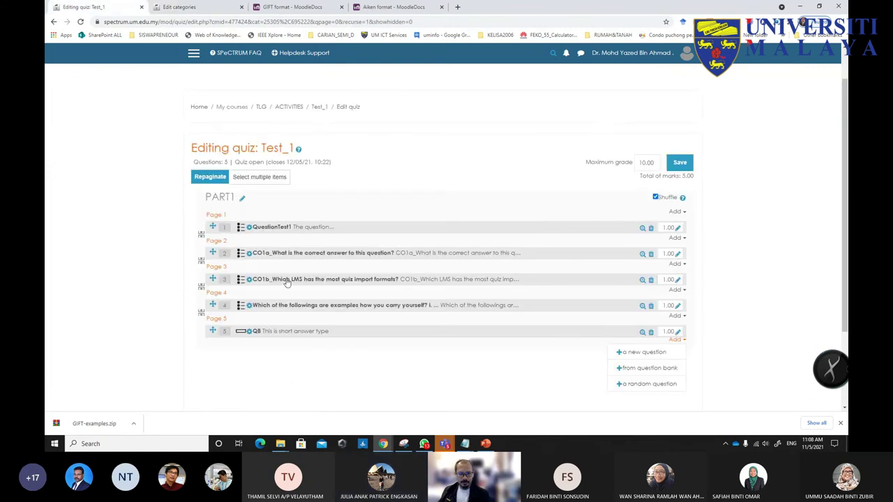
{"action": "left_click", "coordinate": [450, 377]}
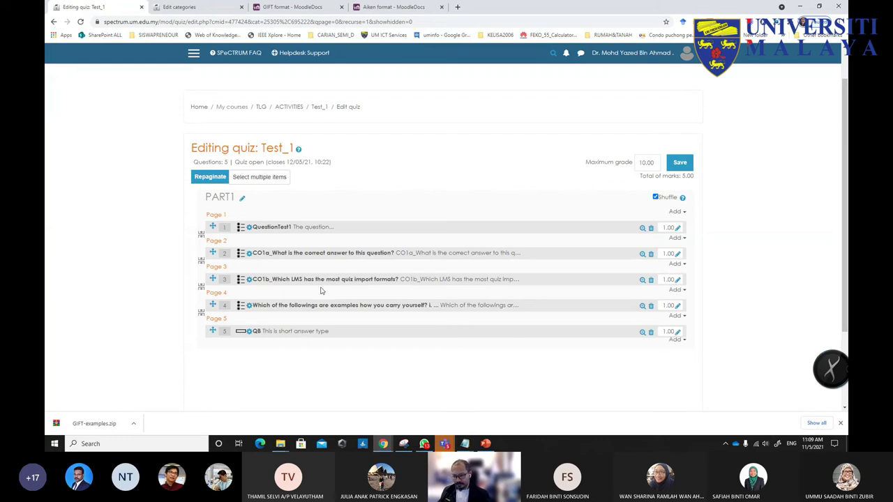
{"action": "scroll", "coordinate": [669, 362], "scroll_direction": "down", "scroll_amount": 1}
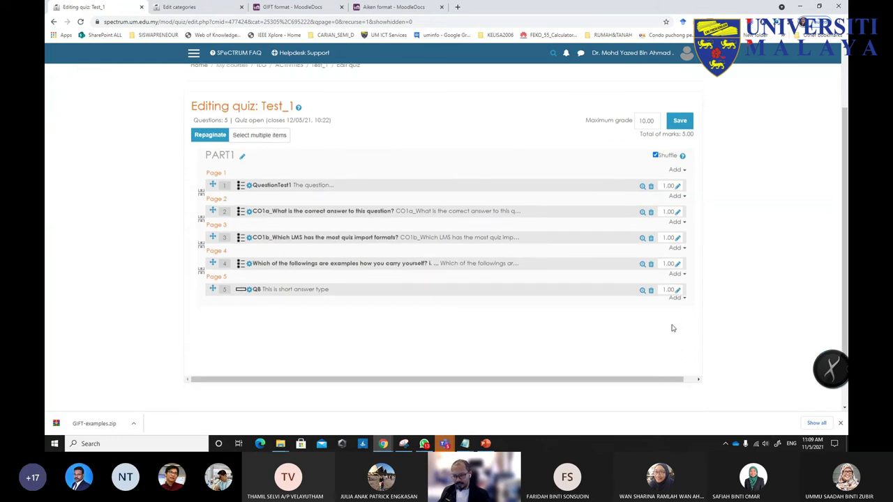
{"action": "left_click", "coordinate": [683, 299]}
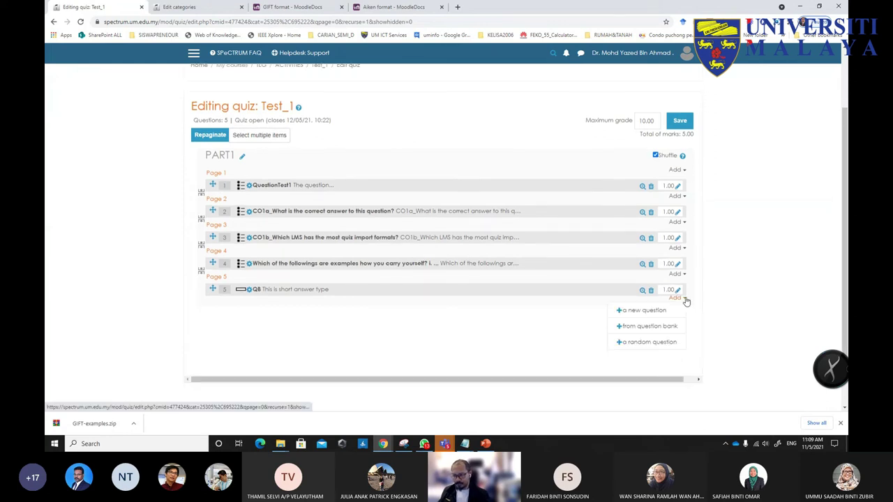
{"action": "left_click", "coordinate": [642, 327]}
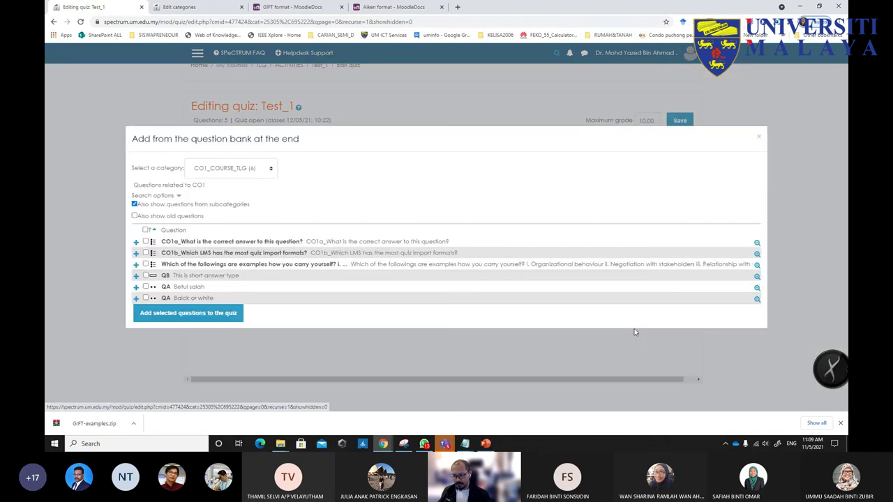
{"action": "left_click", "coordinate": [234, 169]}
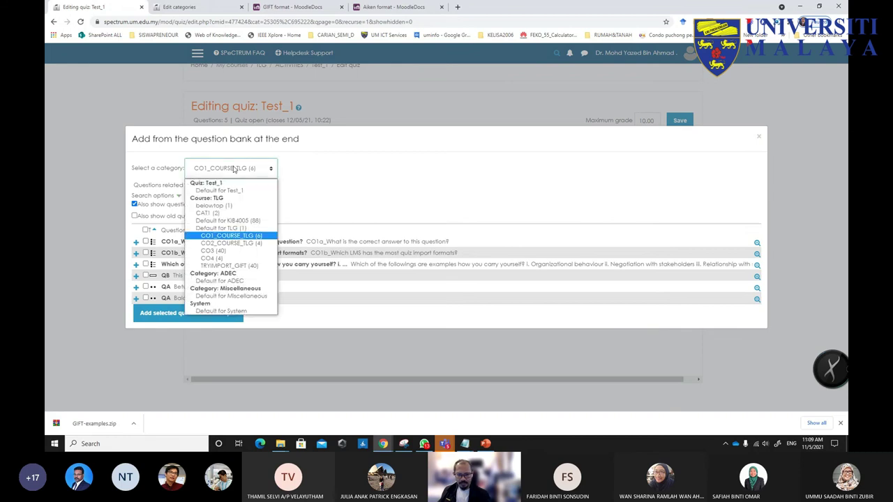
{"action": "left_click", "coordinate": [230, 242]}
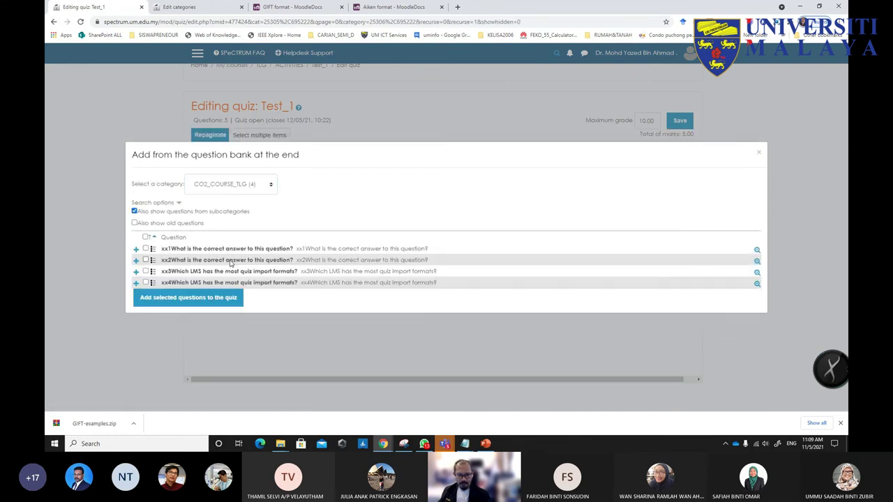
{"action": "left_click", "coordinate": [146, 260]}
{"action": "left_click", "coordinate": [145, 272]}
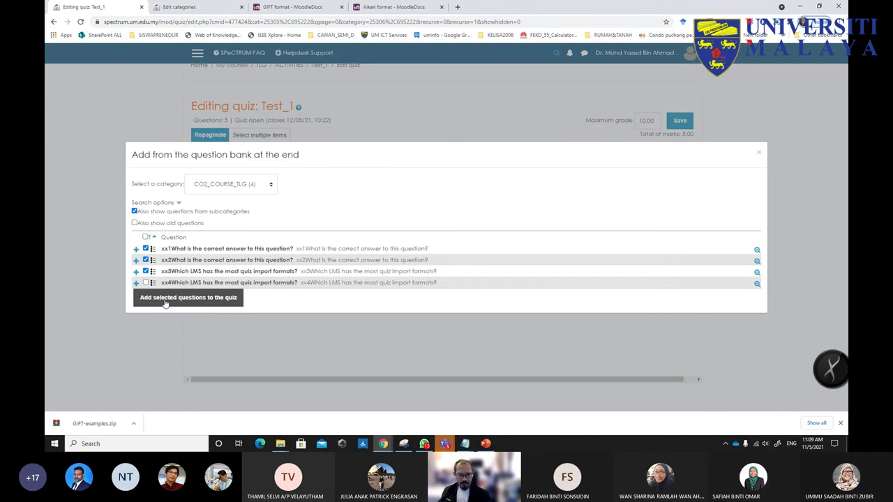
{"action": "left_click", "coordinate": [165, 299]}
{"action": "scroll", "coordinate": [145, 294], "scroll_direction": "down", "scroll_amount": 2}
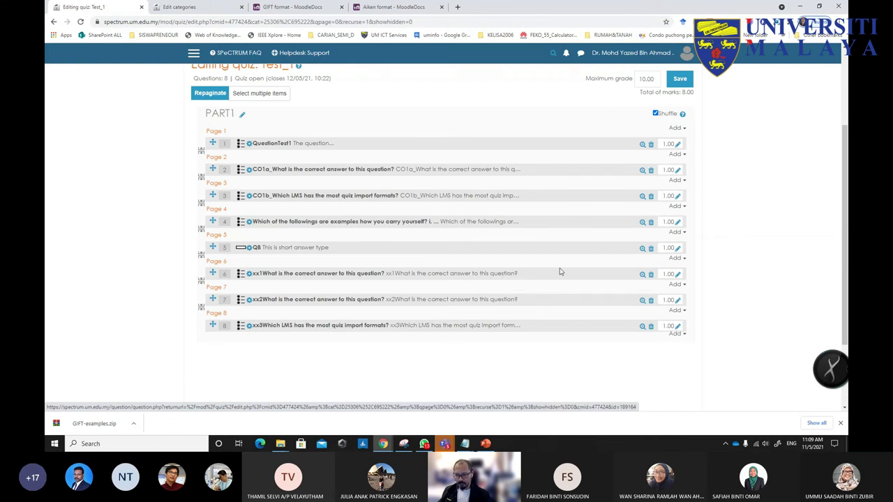
- View the options for adding content after the QB question, after question xx2 and at the end of the quiz
{"action": "left_click", "coordinate": [683, 260]}
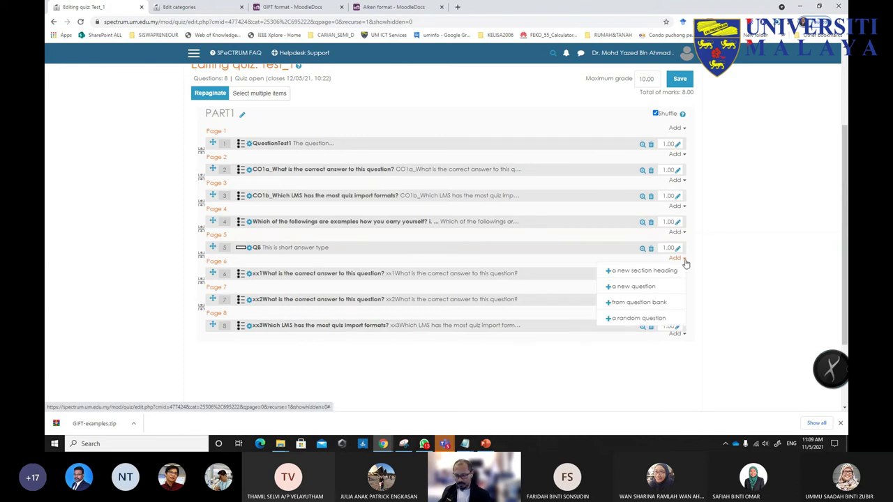
{"action": "left_click", "coordinate": [711, 261]}
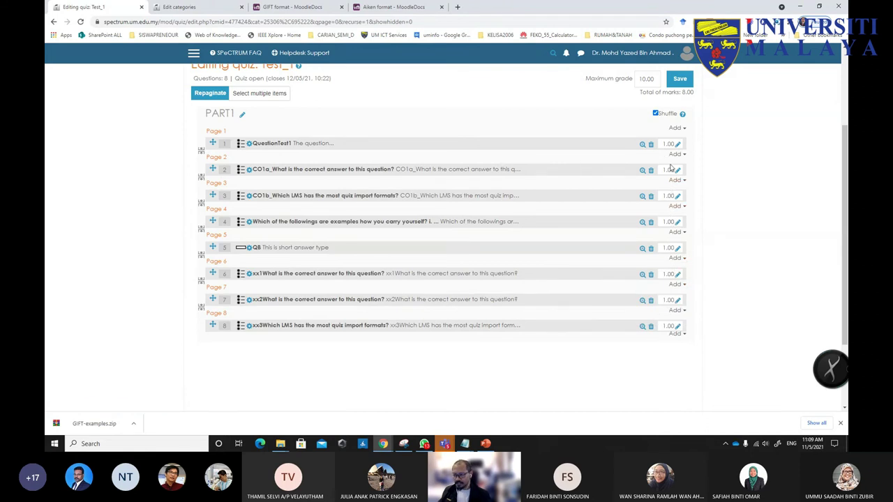
{"action": "left_click", "coordinate": [683, 335]}
{"action": "left_click", "coordinate": [702, 329]}
{"action": "left_click", "coordinate": [683, 312]}
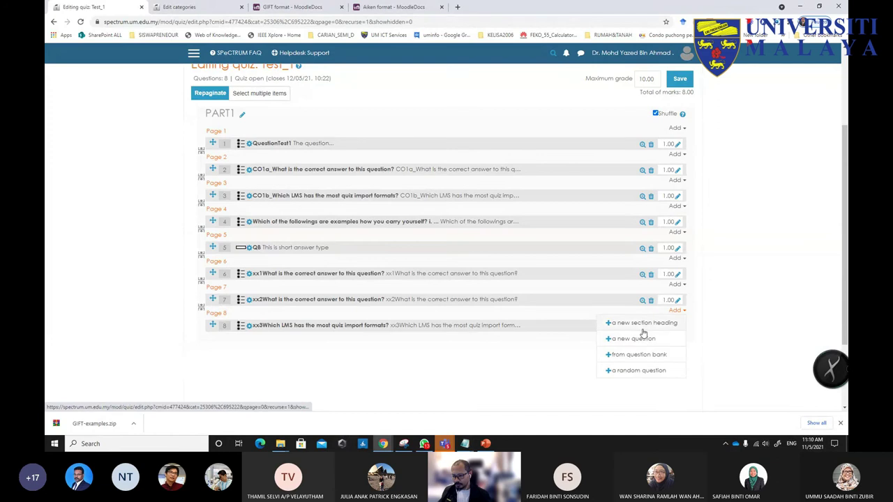
{"action": "left_click", "coordinate": [688, 317]}
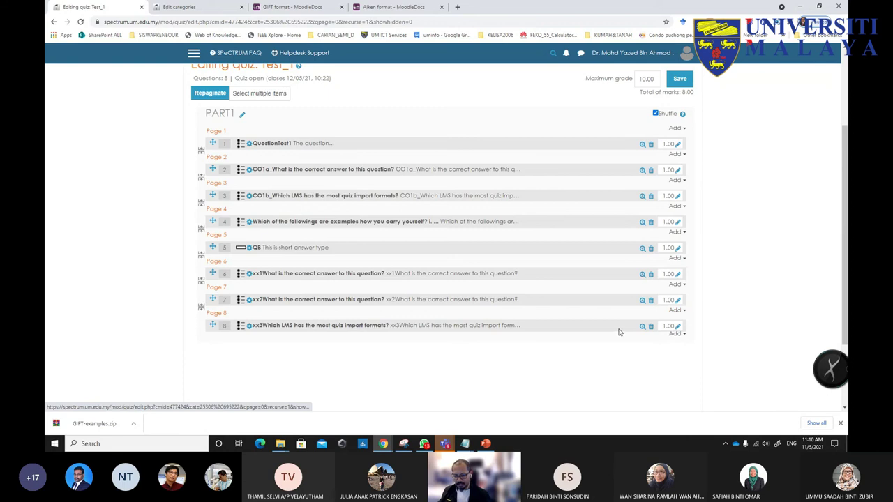
- Add a section heading named PART2 between questions QB and xx1, and turn on shuffling for that section
{"action": "left_click", "coordinate": [679, 259]}
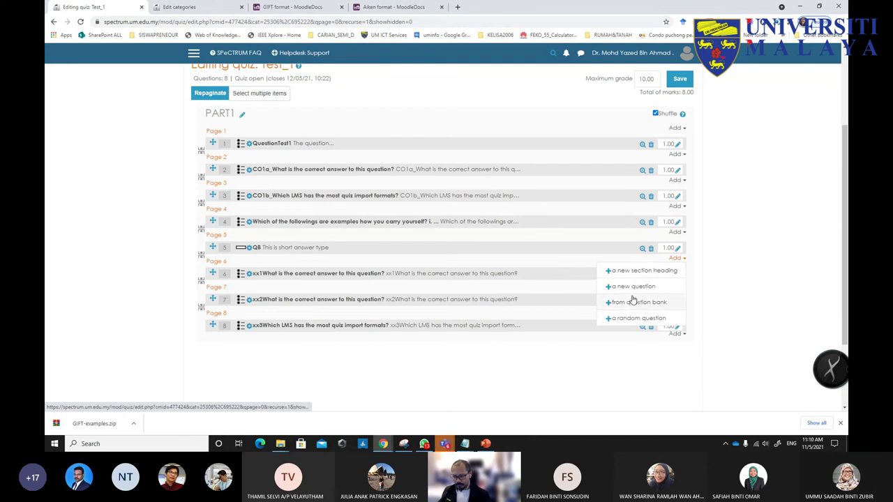
{"action": "left_click", "coordinate": [636, 272]}
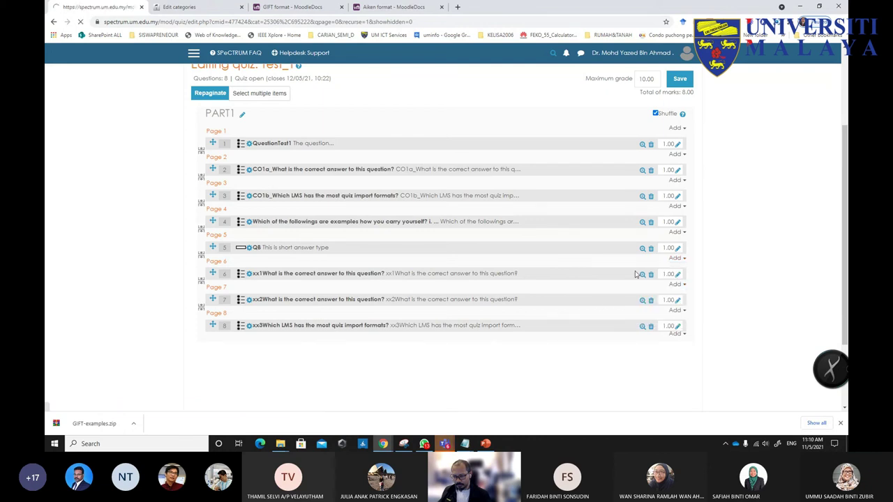
{"action": "scroll", "coordinate": [618, 295], "scroll_direction": "down", "scroll_amount": 2}
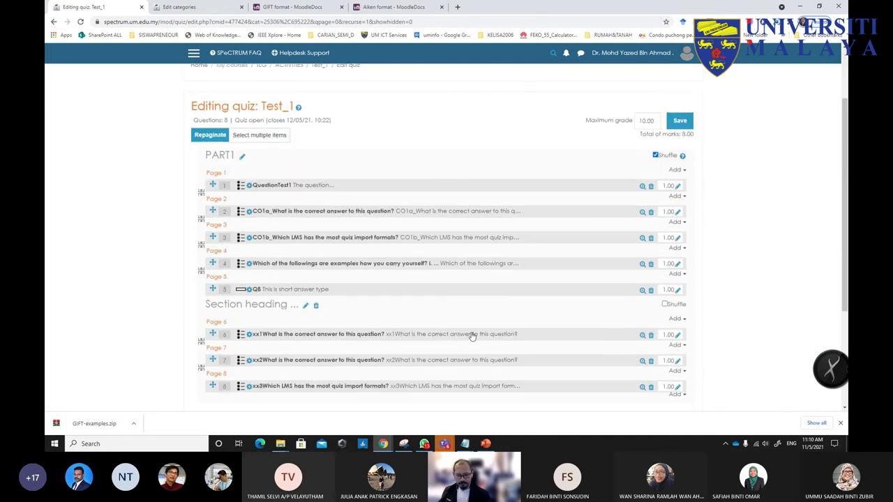
{"action": "left_click", "coordinate": [305, 307]}
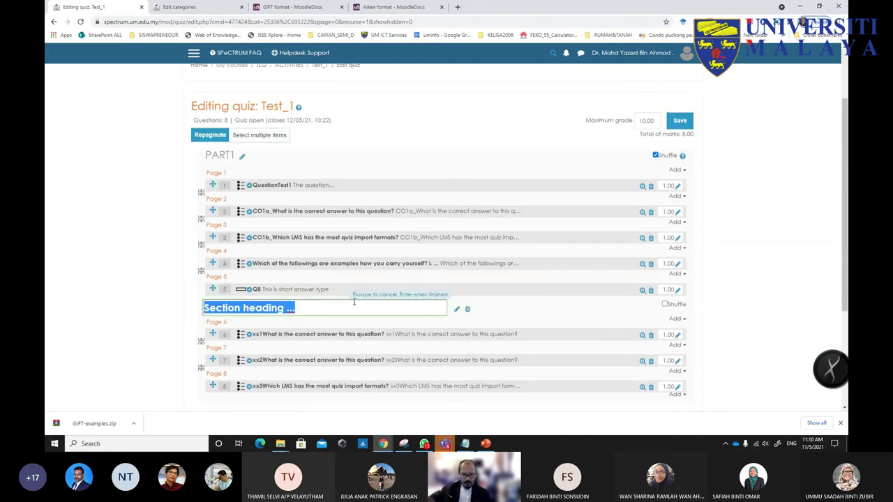
{"action": "type", "text": "PART2"}
{"action": "key", "text": "Return"}
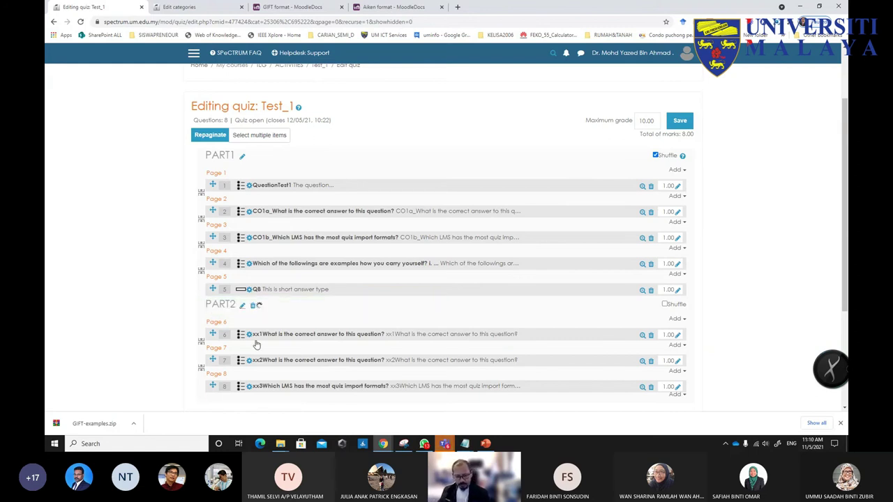
{"action": "scroll", "coordinate": [158, 365], "scroll_direction": "down", "scroll_amount": 1}
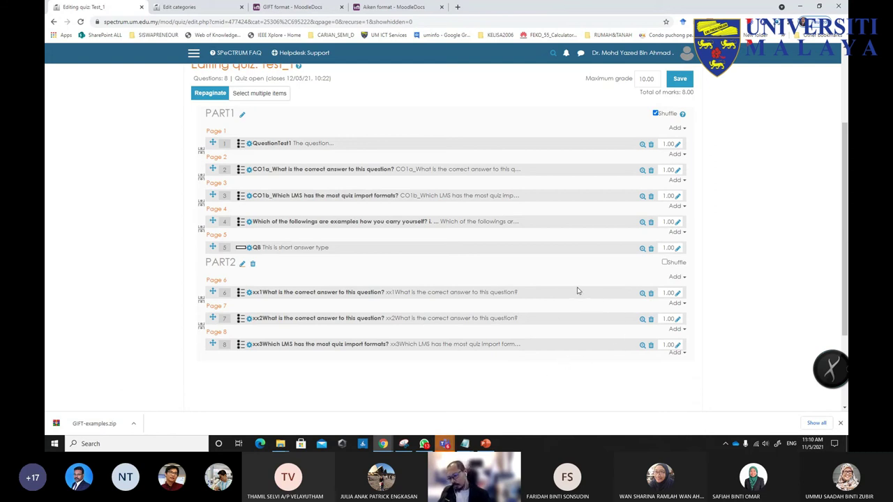
{"action": "left_click", "coordinate": [665, 262]}
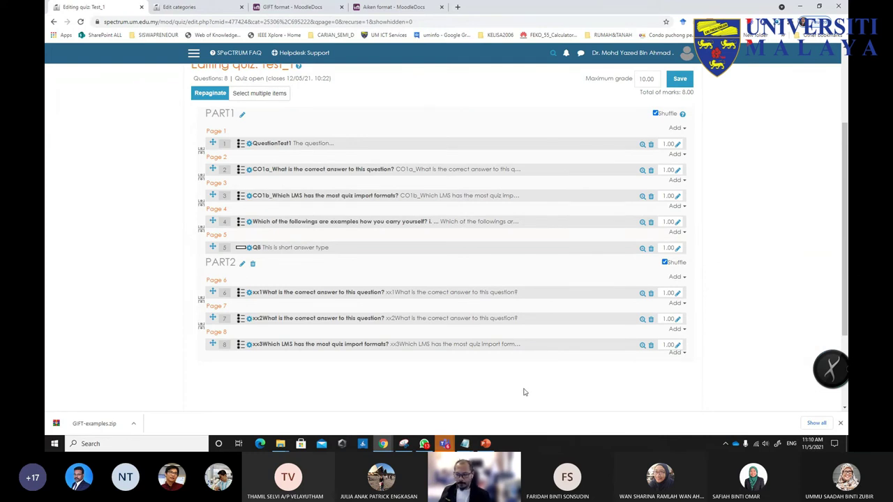
- Start adding random questions at the end of the quiz, choosing existing category CO3 and 4 random questions
{"action": "scroll", "coordinate": [526, 393], "scroll_direction": "down", "scroll_amount": 1}
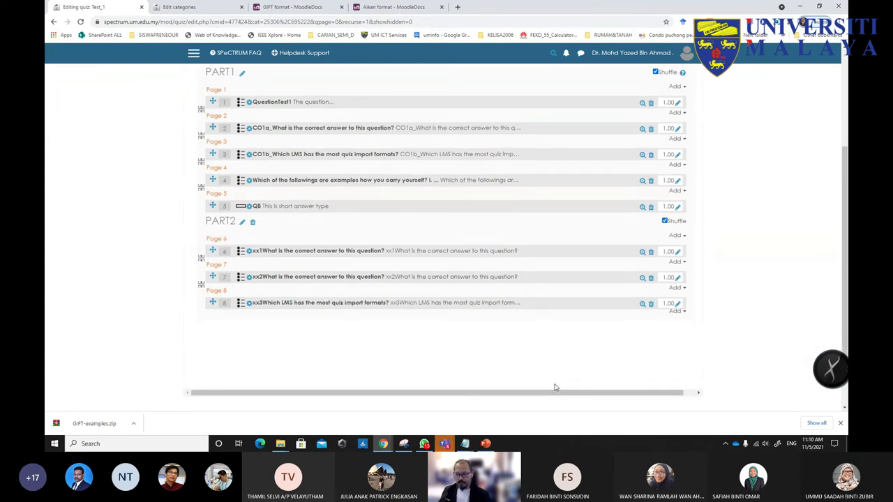
{"action": "scroll", "coordinate": [676, 397], "scroll_direction": "up", "scroll_amount": 1}
{"action": "left_click", "coordinate": [683, 354]}
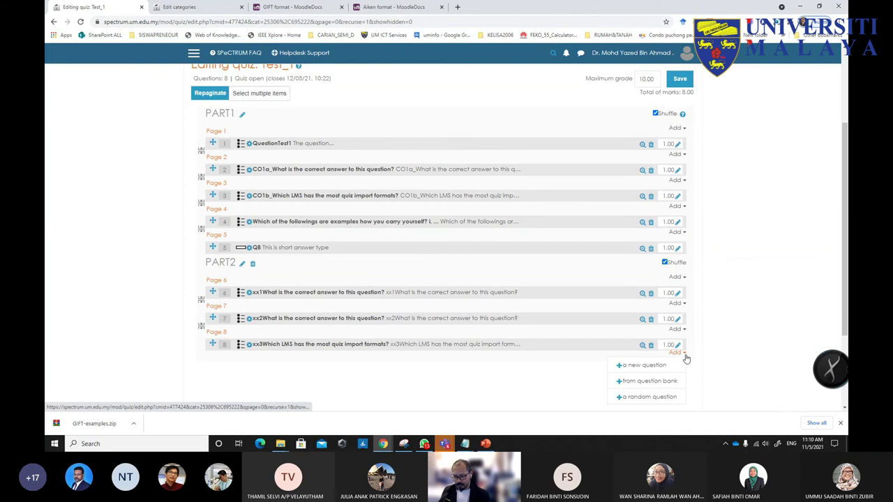
{"action": "scroll", "coordinate": [691, 392], "scroll_direction": "down", "scroll_amount": 1}
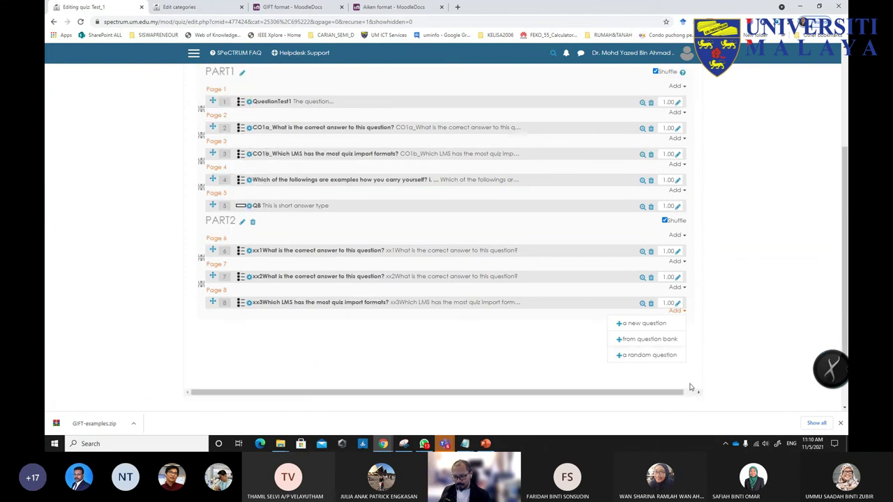
{"action": "left_click", "coordinate": [655, 356]}
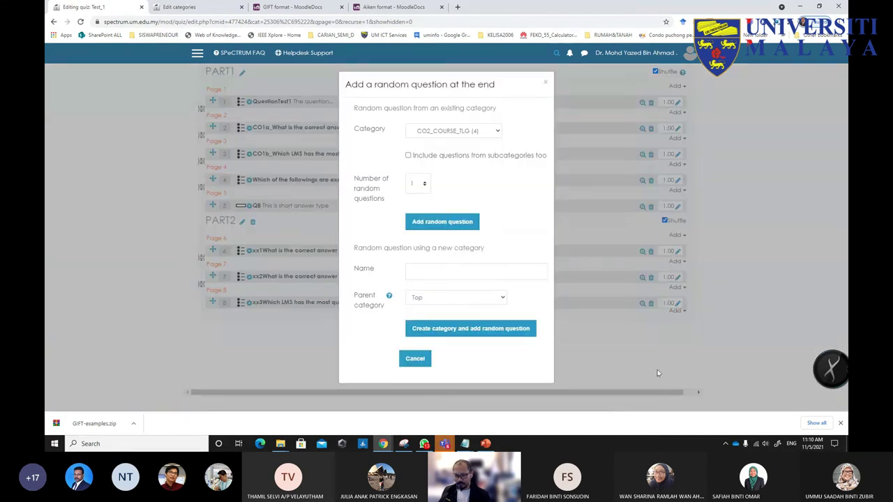
{"action": "left_click", "coordinate": [440, 133]}
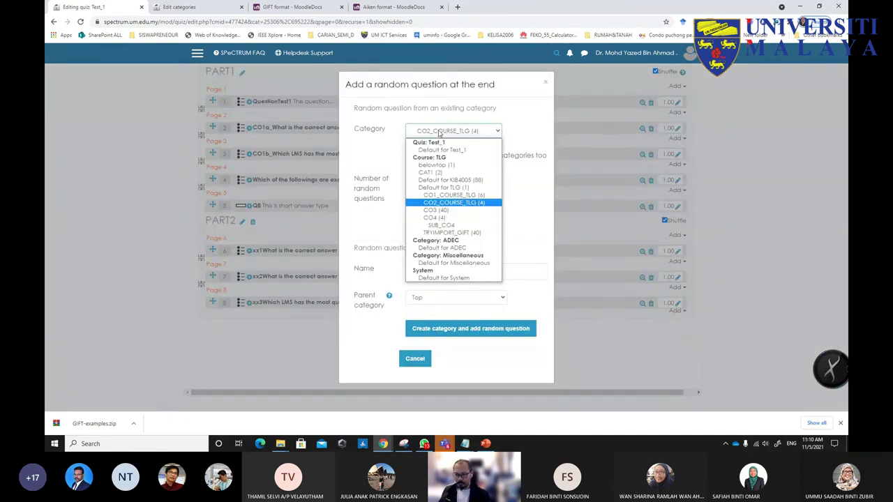
{"action": "left_click", "coordinate": [436, 210]}
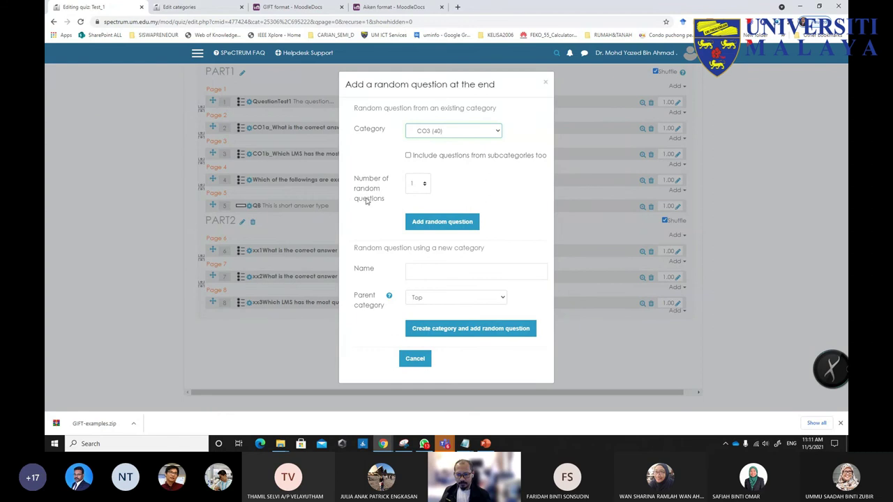
{"action": "left_click", "coordinate": [415, 185]}
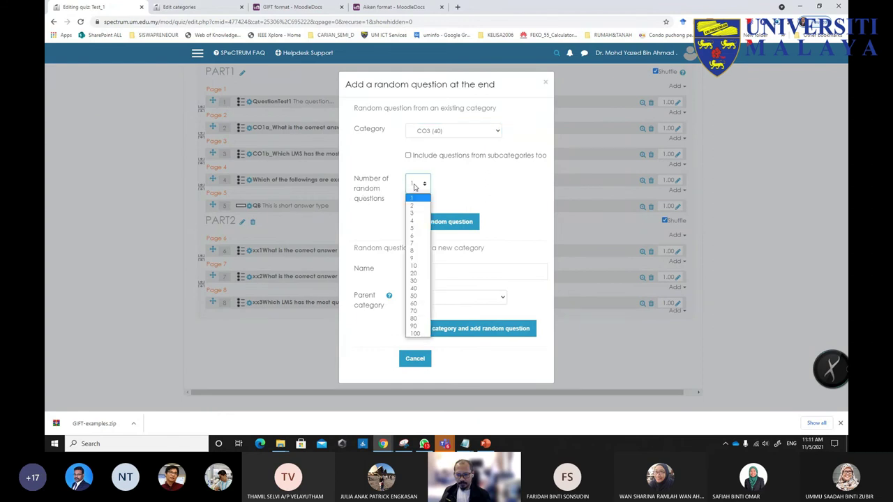
{"action": "left_click", "coordinate": [416, 221]}
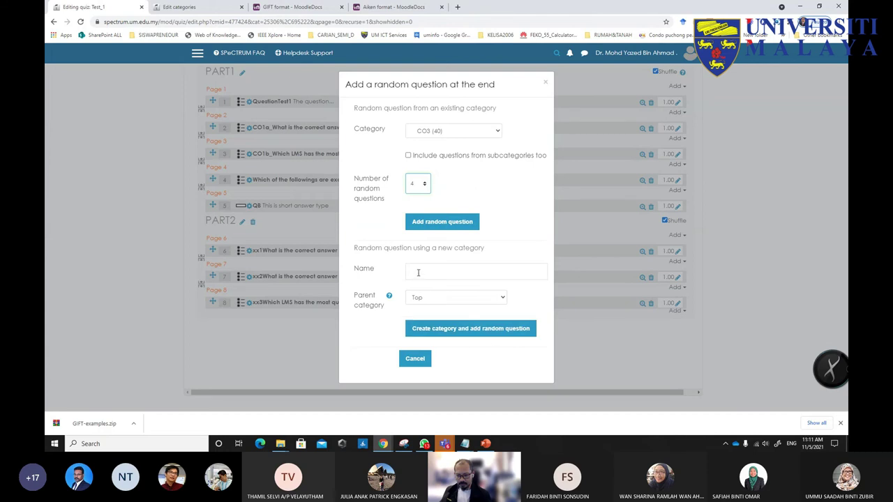
{"action": "left_click", "coordinate": [439, 272]}
{"action": "type", "text": "C"}
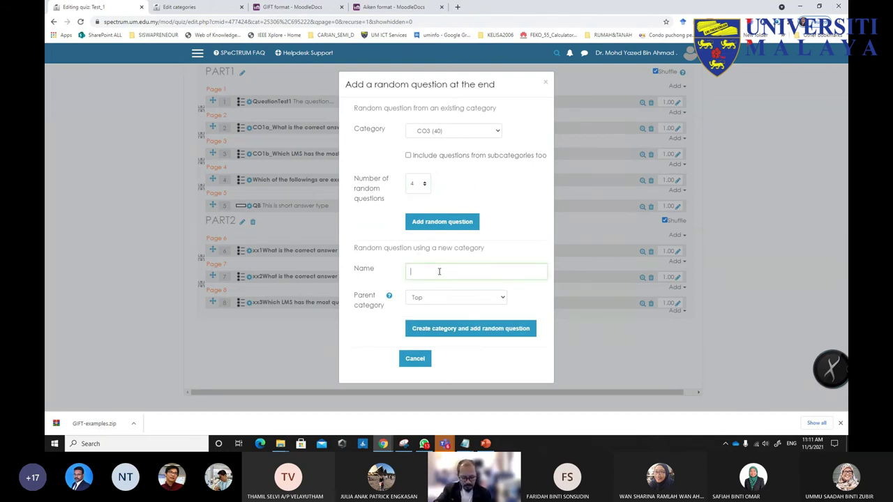
{"action": "type", "text": "Atego"}
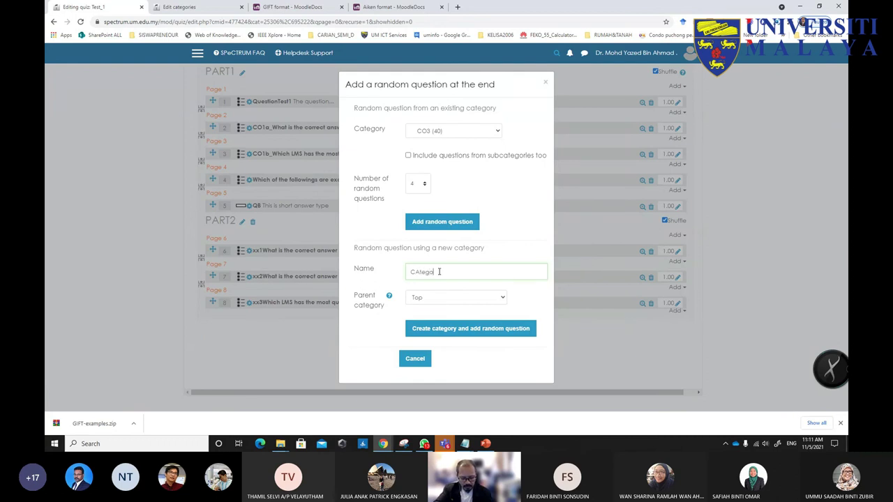
{"action": "type", "text": "ry3"}
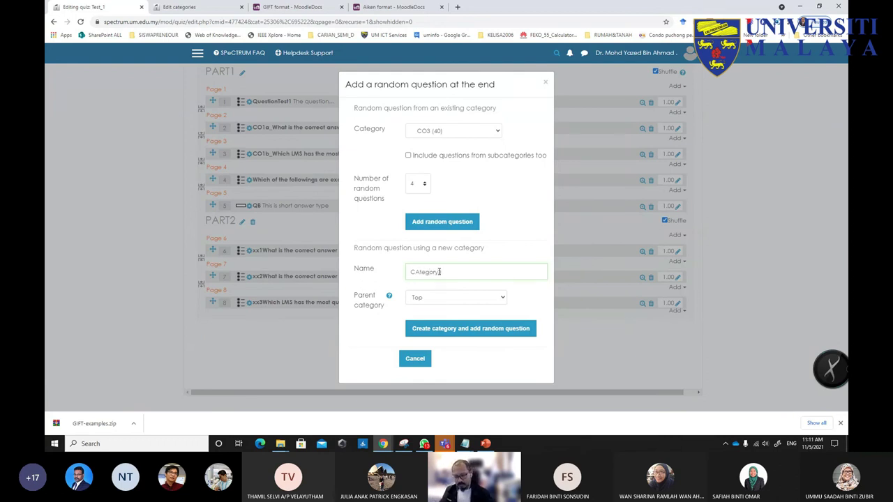
{"action": "key", "text": "BackSpace"}
{"action": "type", "text": "a"}
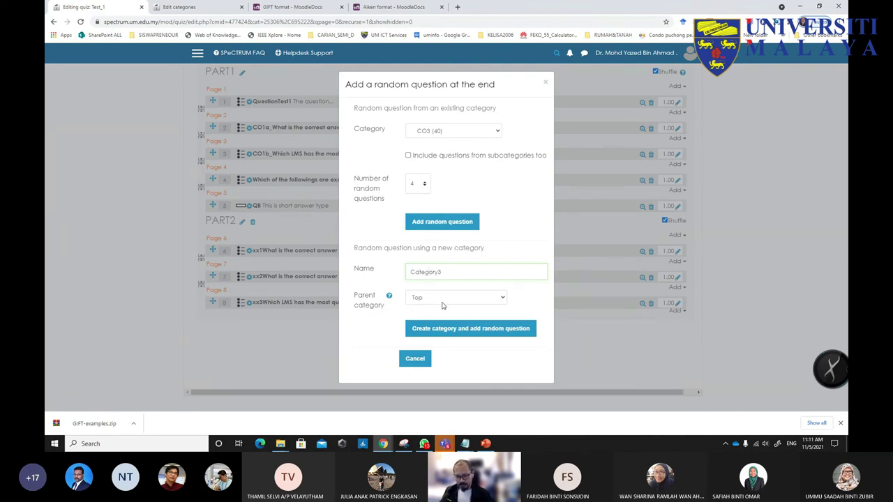
{"action": "left_click", "coordinate": [444, 303]}
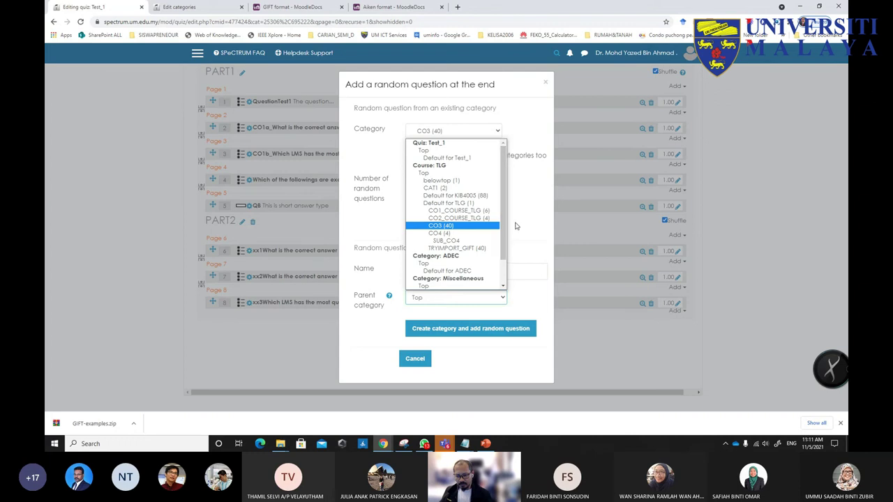
{"action": "left_click", "coordinate": [490, 265]}
{"action": "double_click", "coordinate": [453, 272]}
{"action": "key", "text": "BackSpace"}
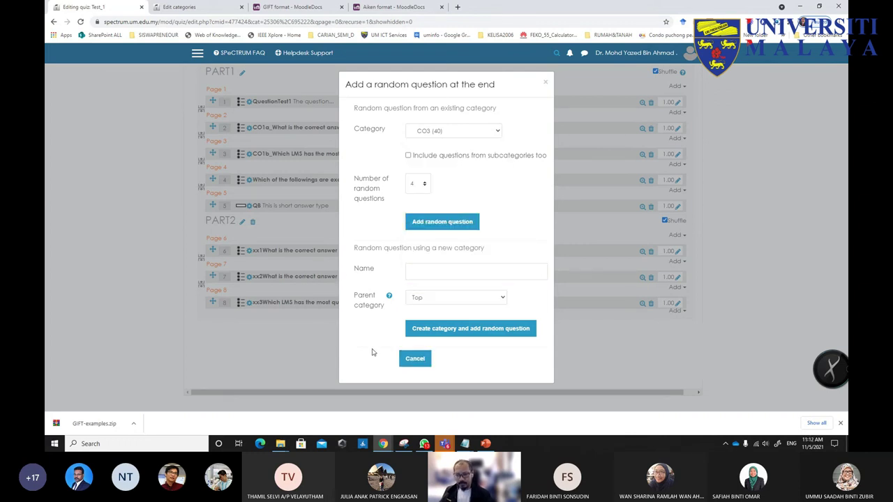
- Add the 4 random questions from category CO3 to the end of the Test_1 quiz and check them in the question list
{"action": "left_click", "coordinate": [439, 137]}
{"action": "left_click", "coordinate": [526, 129]}
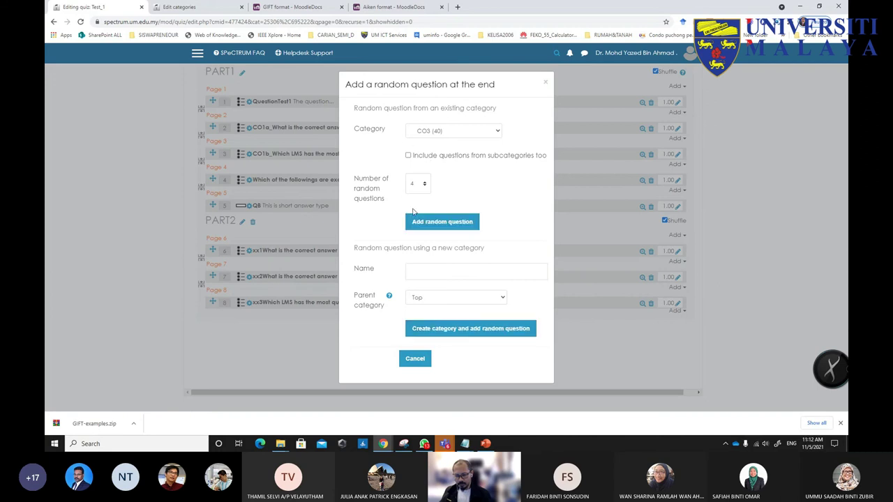
{"action": "left_click", "coordinate": [432, 224]}
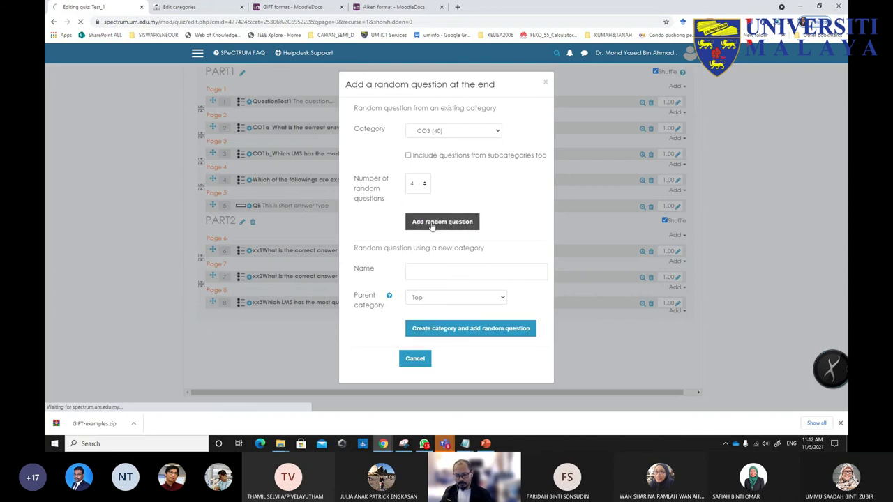
{"action": "scroll", "coordinate": [431, 225], "scroll_direction": "down", "scroll_amount": 3}
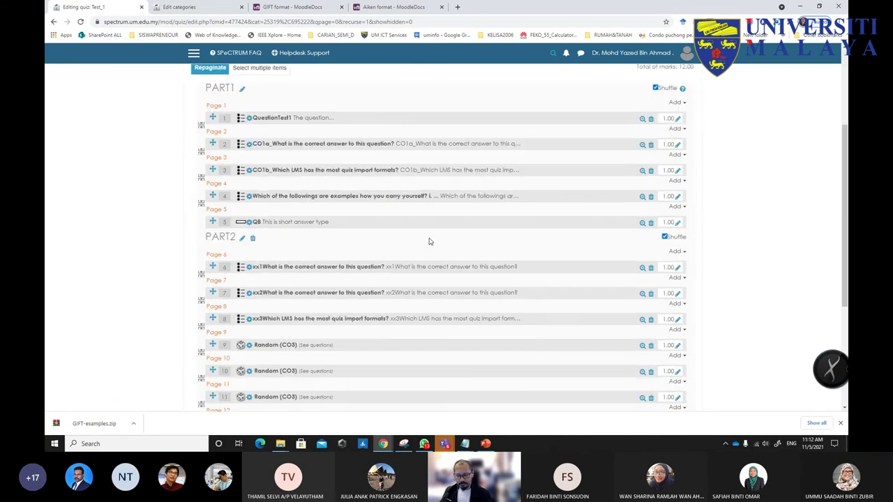
{"action": "scroll", "coordinate": [429, 240], "scroll_direction": "down", "scroll_amount": 3}
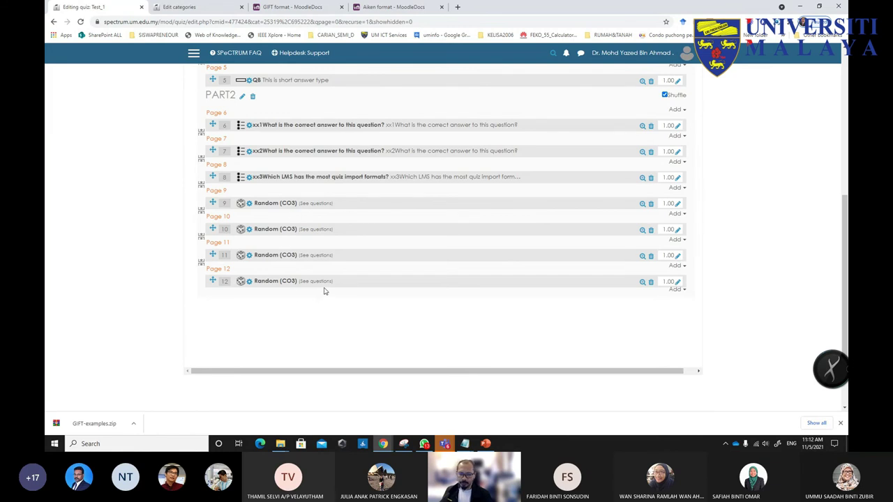
{"action": "scroll", "coordinate": [324, 290], "scroll_direction": "up", "scroll_amount": 4}
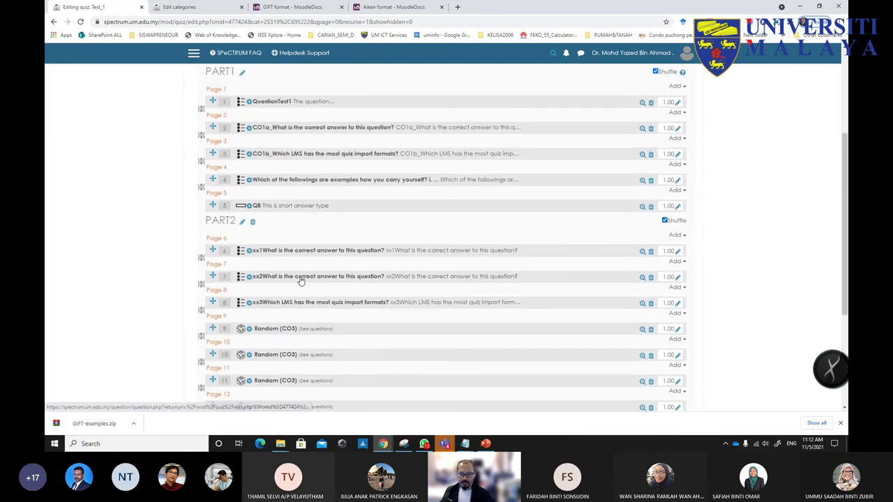
{"action": "scroll", "coordinate": [302, 282], "scroll_direction": "up", "scroll_amount": 1}
{"action": "scroll", "coordinate": [300, 284], "scroll_direction": "down", "scroll_amount": 3}
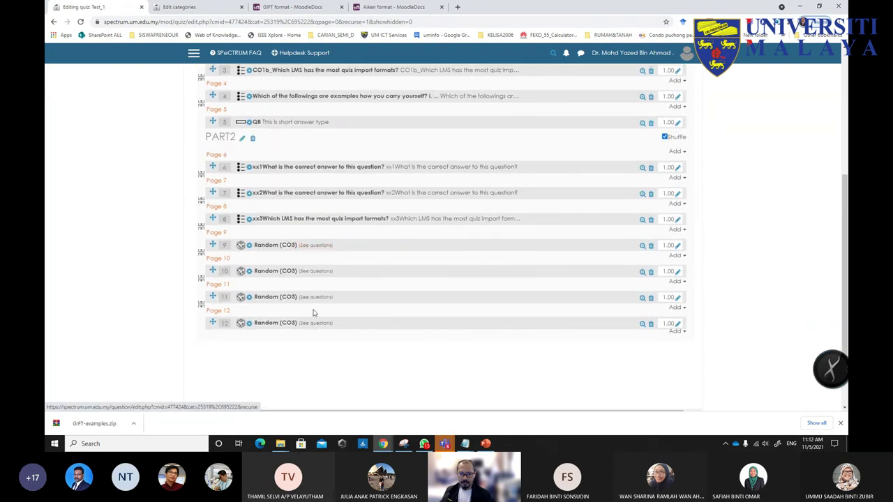
- Add a section heading named PART3 between question xx3 and the first random CO3 question
{"action": "left_click", "coordinate": [683, 232]}
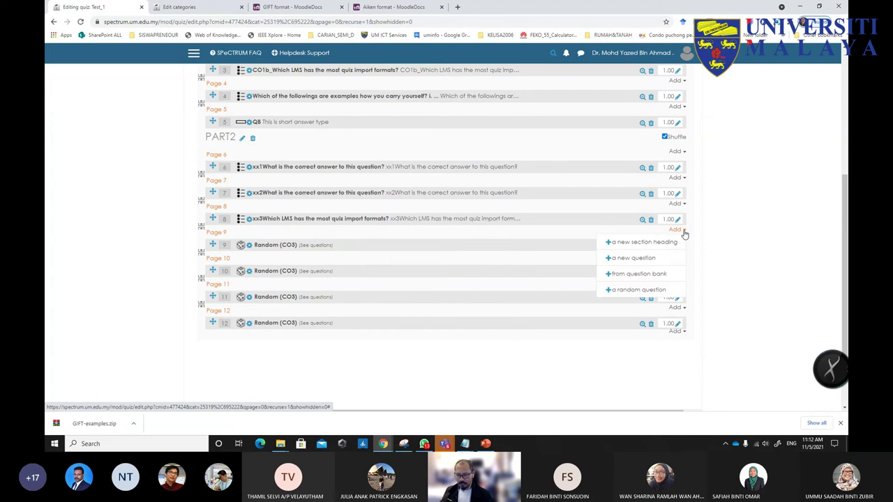
{"action": "left_click", "coordinate": [660, 242]}
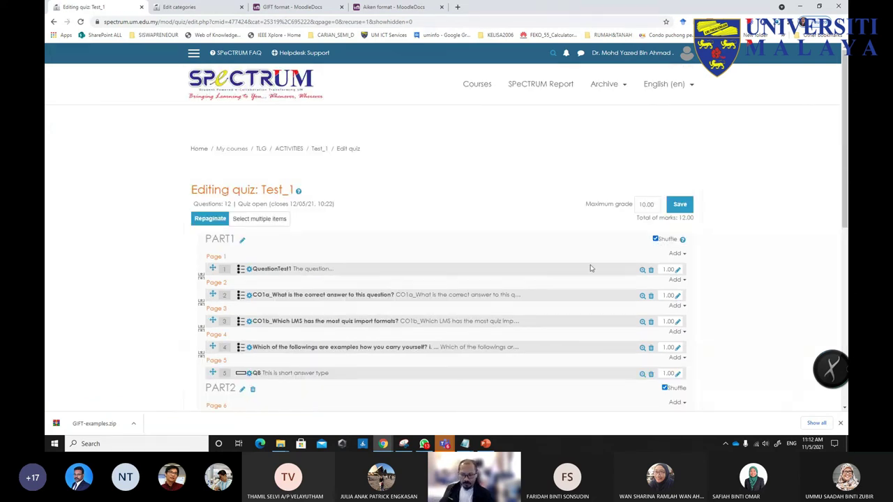
{"action": "scroll", "coordinate": [585, 268], "scroll_direction": "down", "scroll_amount": 2}
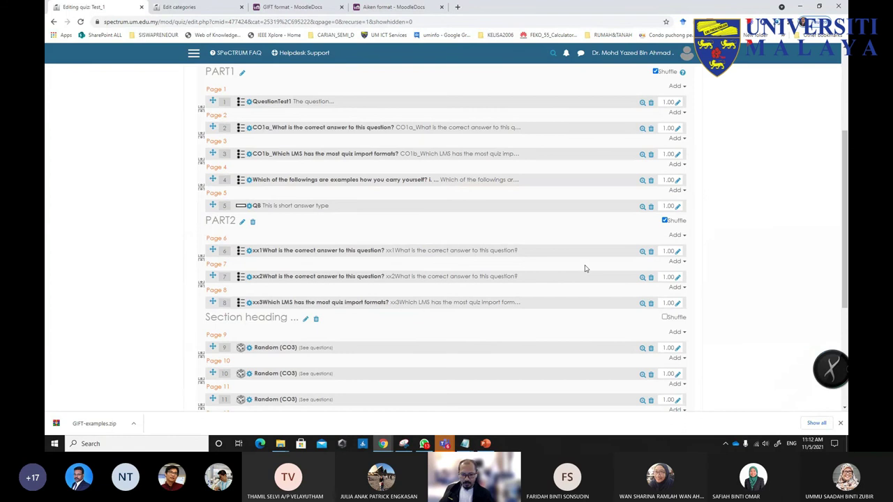
{"action": "left_click", "coordinate": [305, 319]}
{"action": "type", "text": "PART3"}
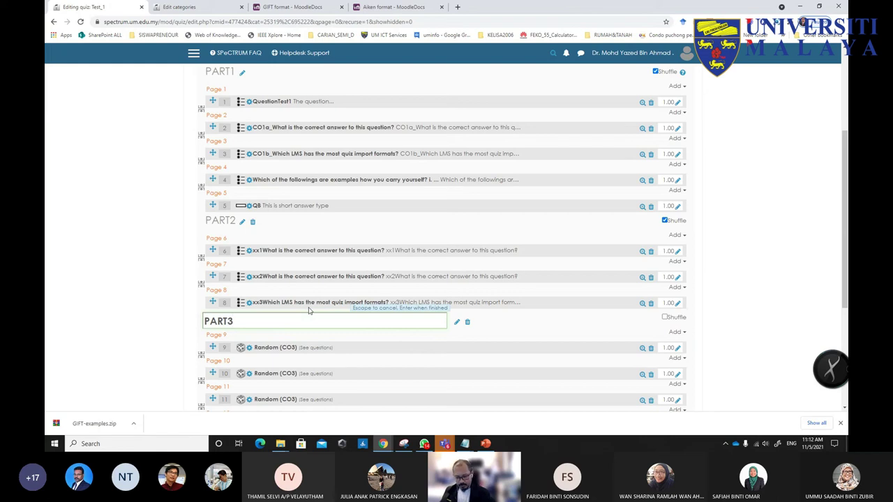
{"action": "key", "text": "Return"}
{"action": "scroll", "coordinate": [149, 331], "scroll_direction": "down", "scroll_amount": 3}
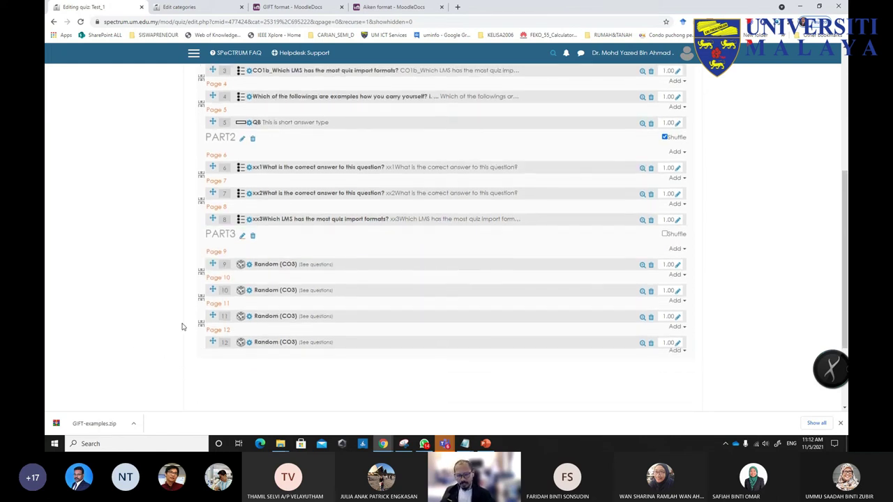
- Review sections PART1, PART2 and PART3 of the quiz and save the Test_1 grade settings
{"action": "scroll", "coordinate": [184, 323], "scroll_direction": "up", "scroll_amount": 5}
{"action": "scroll", "coordinate": [204, 237], "scroll_direction": "down", "scroll_amount": 4}
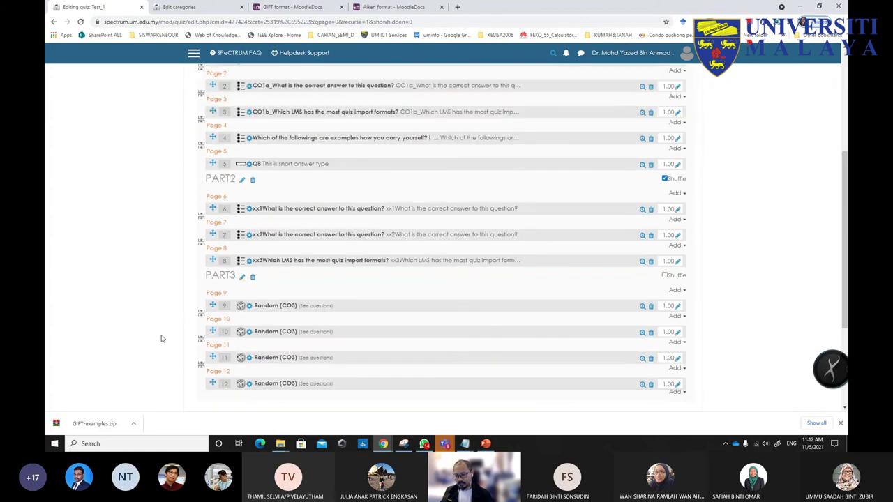
{"action": "scroll", "coordinate": [161, 338], "scroll_direction": "up", "scroll_amount": 1}
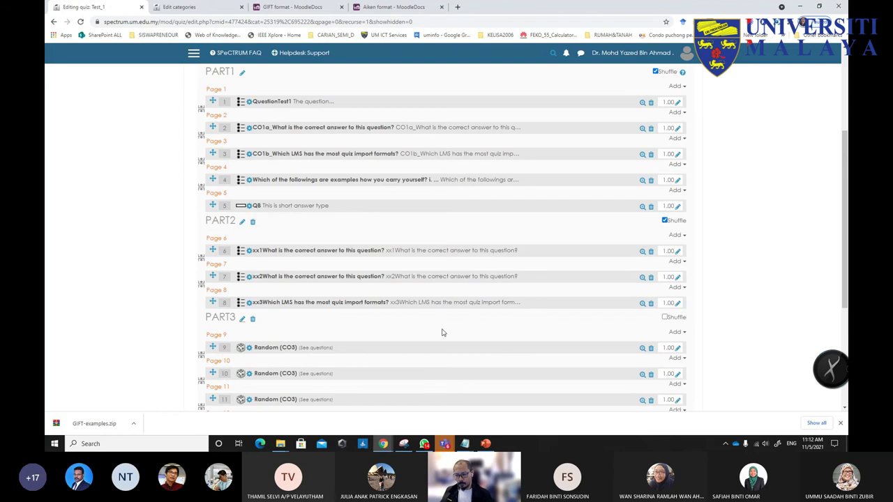
{"action": "scroll", "coordinate": [606, 351], "scroll_direction": "down", "scroll_amount": 2}
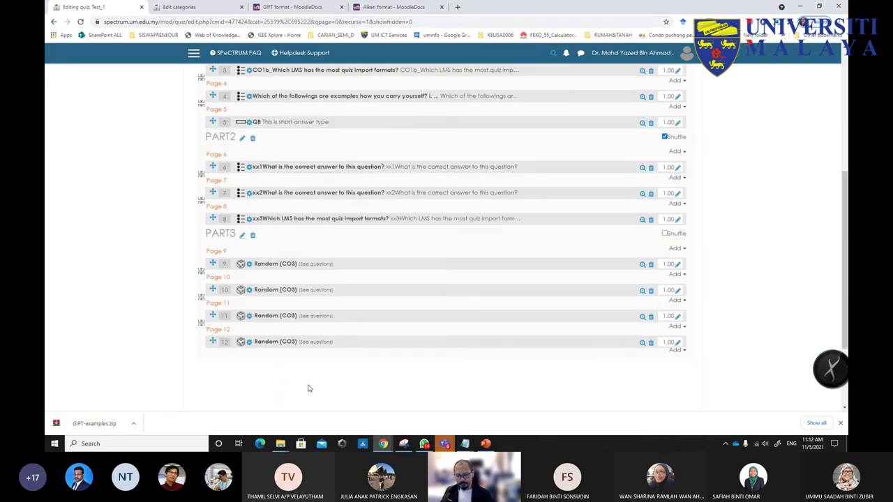
{"action": "scroll", "coordinate": [310, 387], "scroll_direction": "up", "scroll_amount": 2}
{"action": "scroll", "coordinate": [307, 387], "scroll_direction": "up", "scroll_amount": 5}
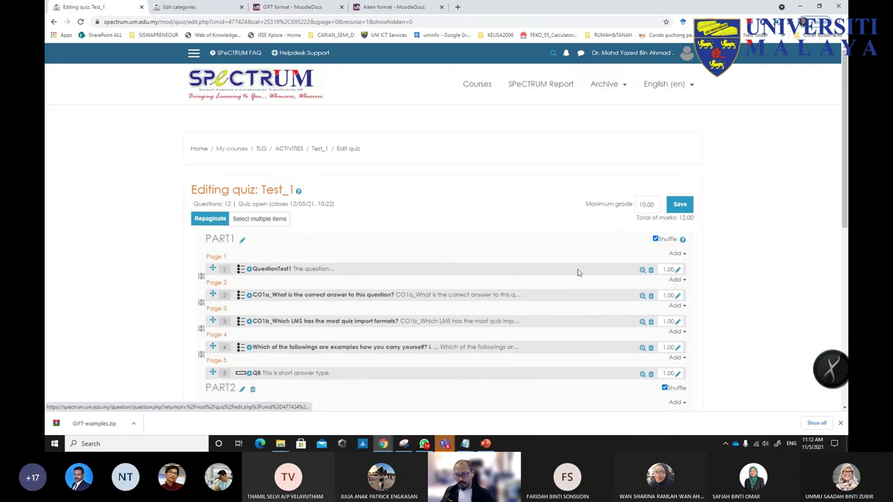
{"action": "left_click", "coordinate": [683, 208]}
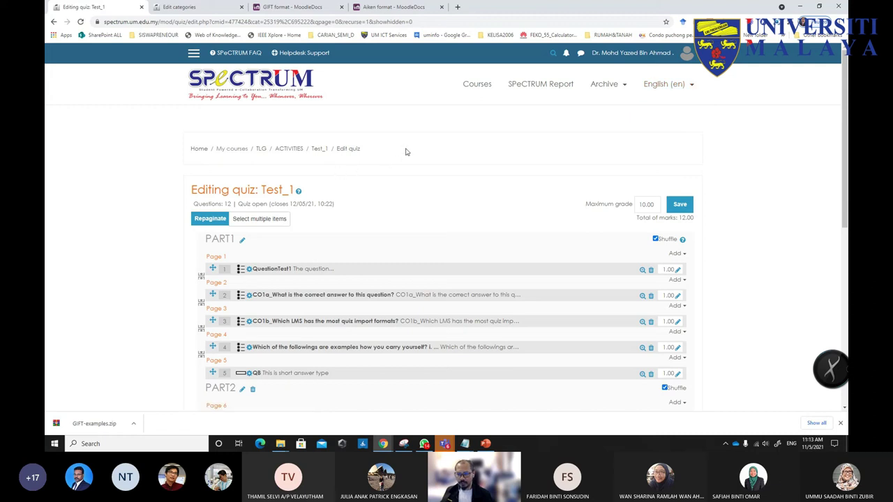
- Switch to the Student role and start a timed attempt at the Test_1 quiz
{"action": "left_click", "coordinate": [632, 52]}
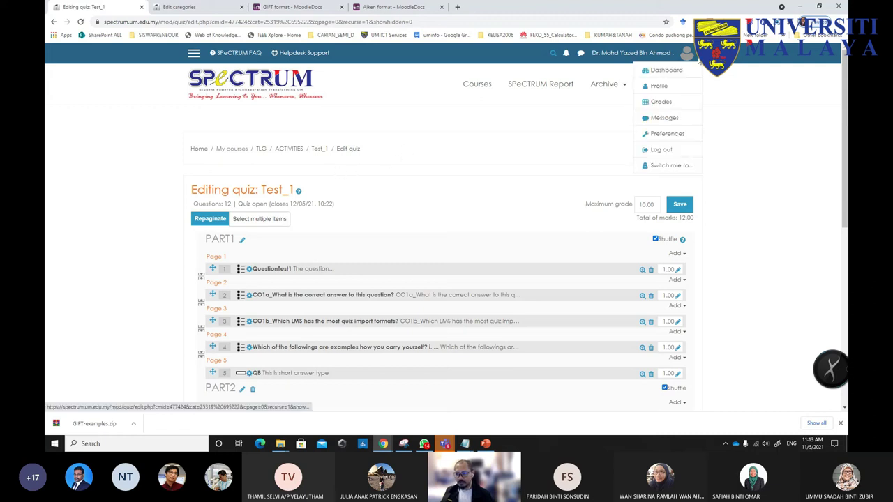
{"action": "left_click", "coordinate": [663, 163]}
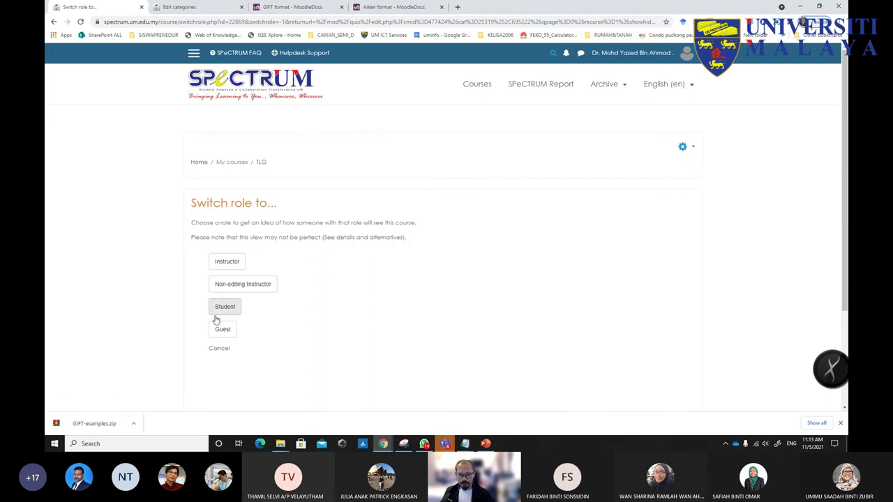
{"action": "left_click", "coordinate": [226, 309]}
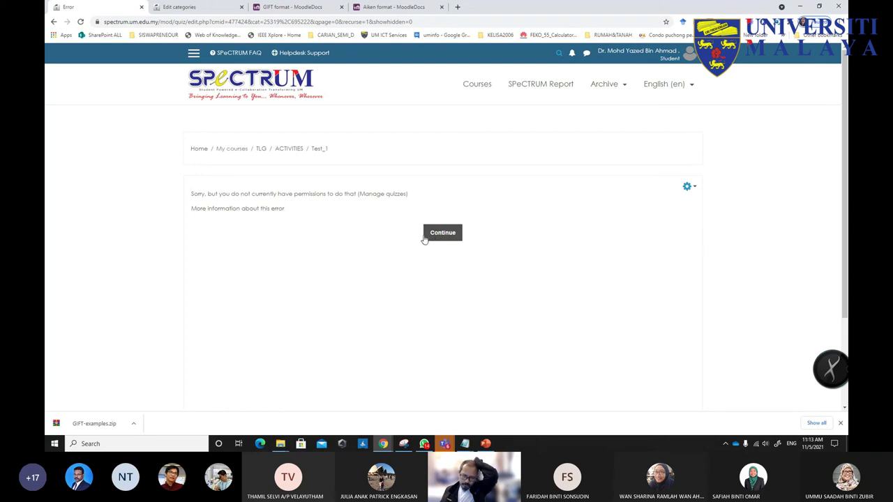
{"action": "left_click", "coordinate": [441, 238]}
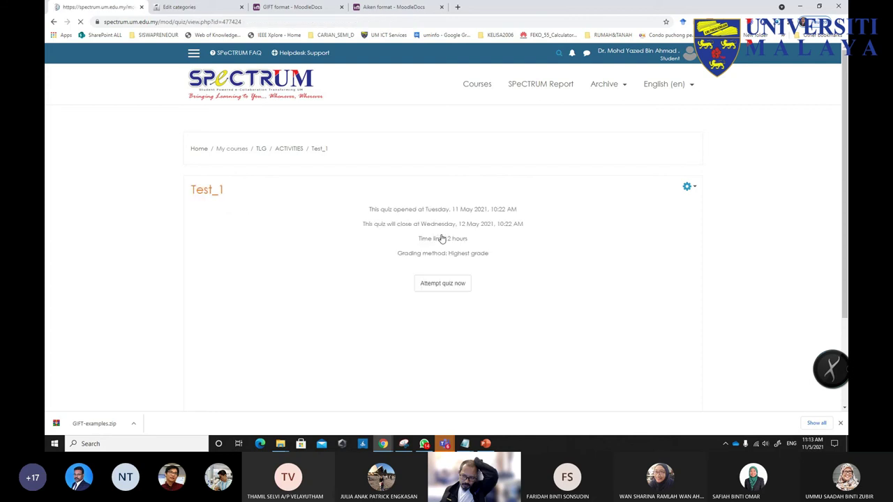
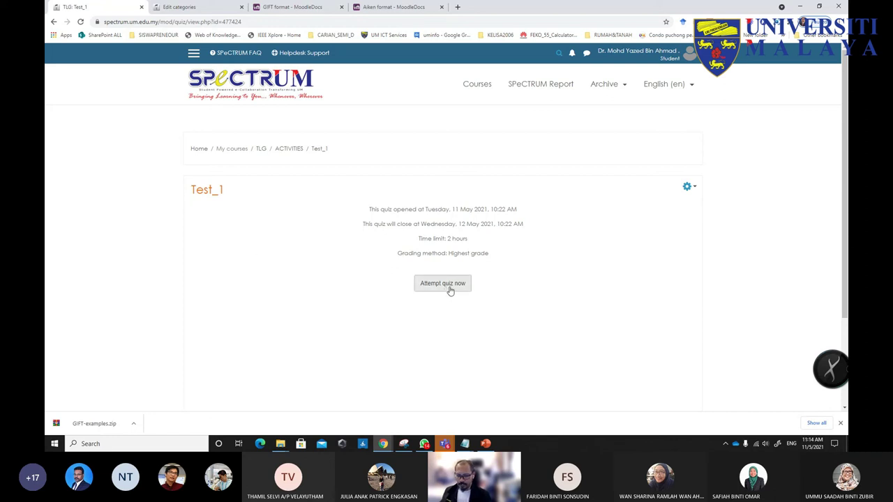
{"action": "left_click", "coordinate": [450, 291]}
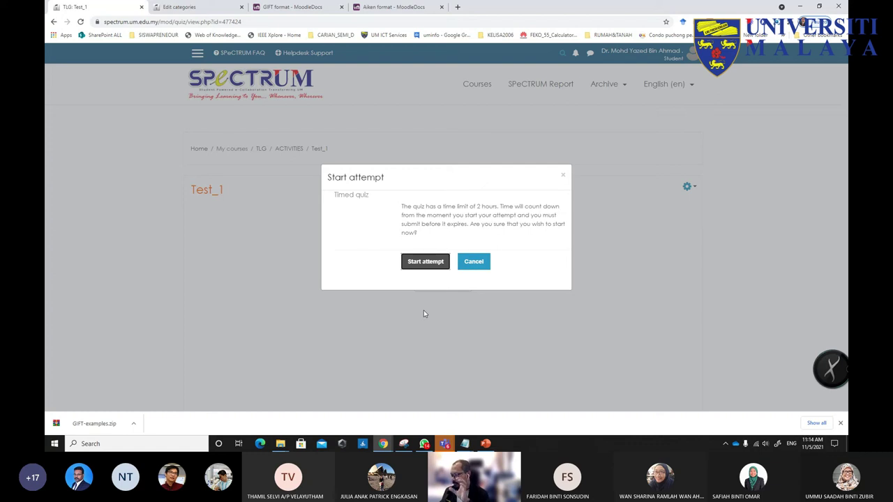
{"action": "left_click", "coordinate": [422, 268]}
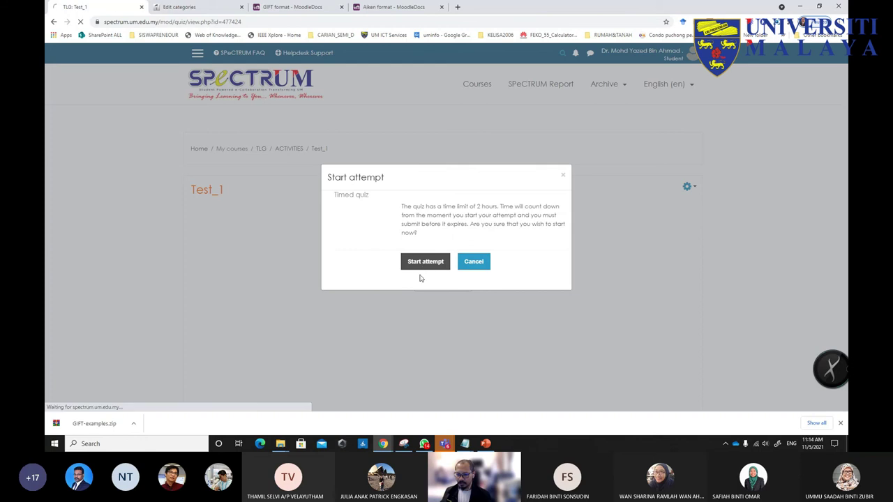
- Answer short-answer question 1 with dfdsf and continue to question 2
{"action": "left_click", "coordinate": [321, 215]}
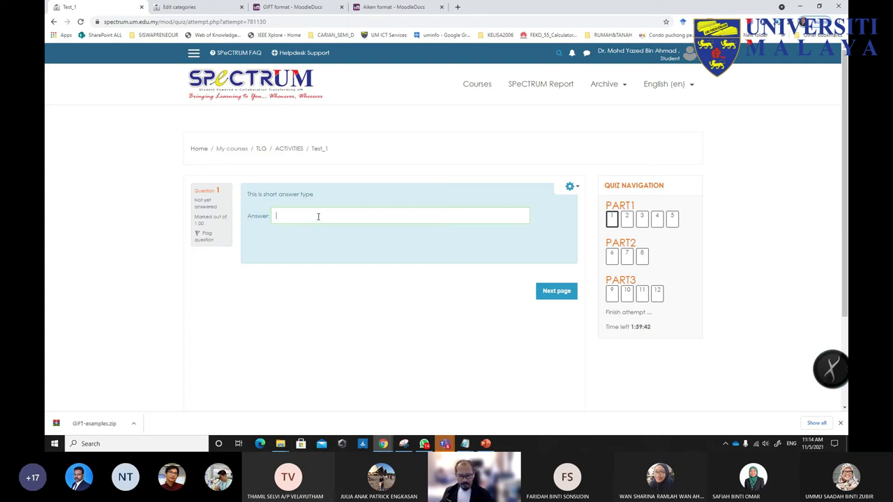
{"action": "type", "text": "dfdsf"}
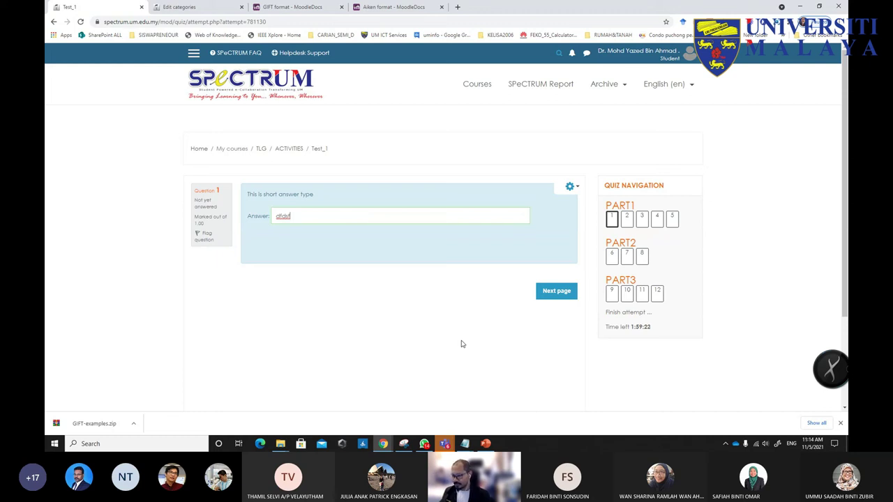
{"action": "double_click", "coordinate": [633, 328]}
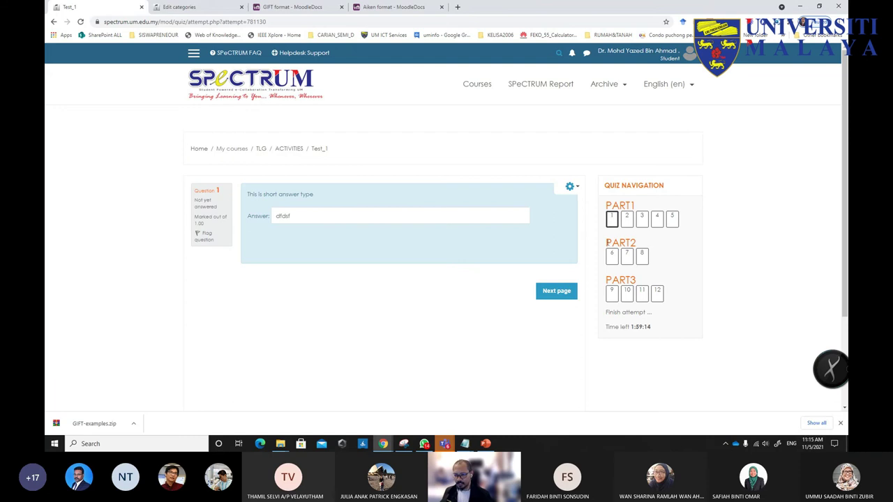
{"action": "left_click", "coordinate": [319, 218]}
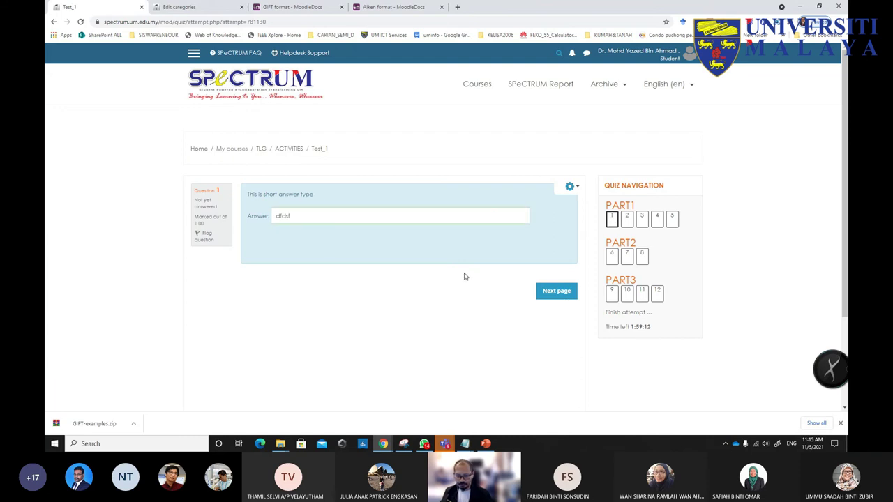
{"action": "left_click", "coordinate": [542, 291]}
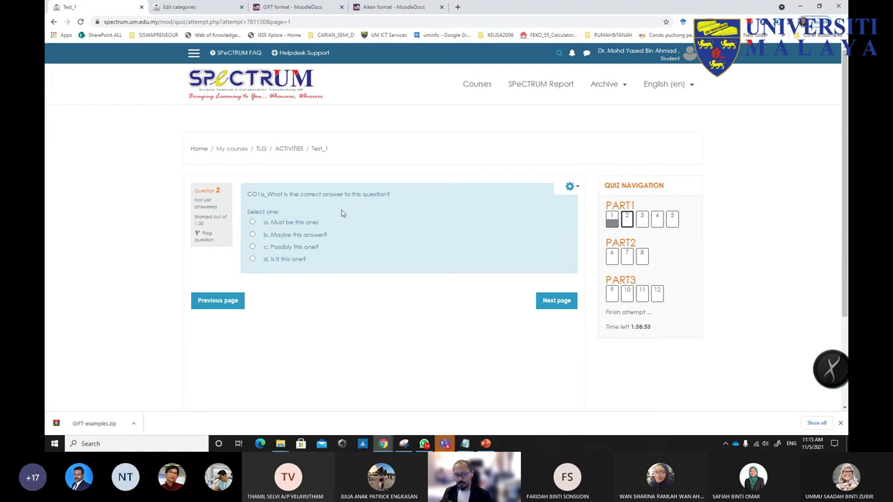
- Examine the course question bank as a student: the category list, the listed questions and the selectable categories
{"action": "left_click", "coordinate": [185, 9]}
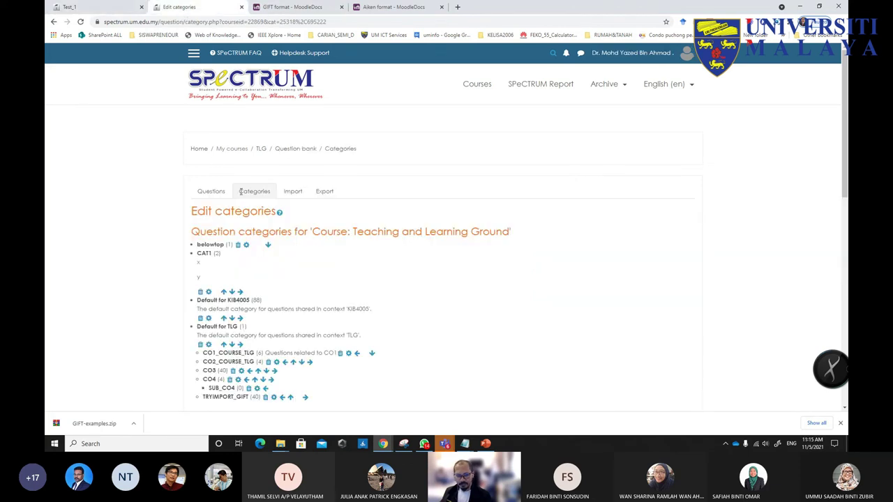
{"action": "scroll", "coordinate": [242, 201], "scroll_direction": "down", "scroll_amount": 2}
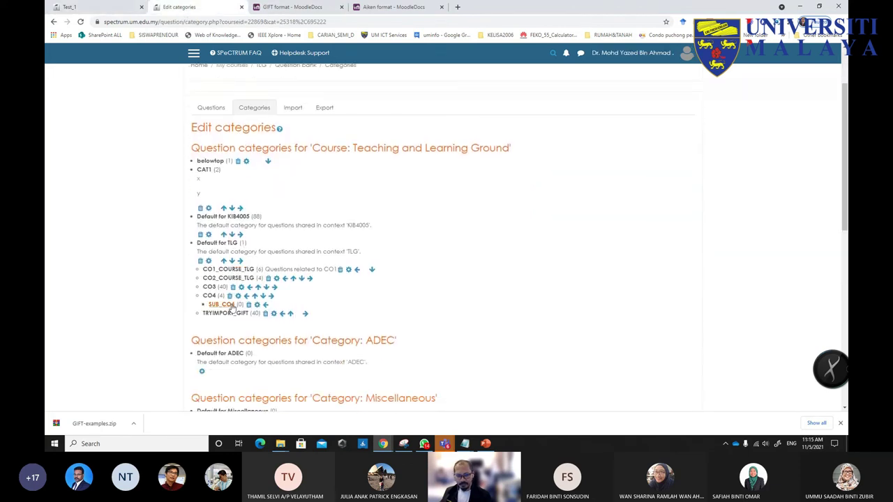
{"action": "left_click", "coordinate": [212, 108]}
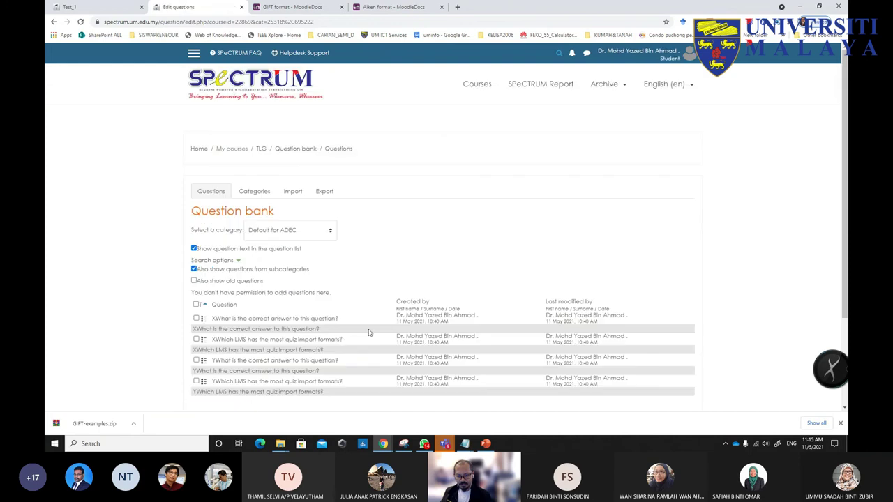
{"action": "scroll", "coordinate": [355, 318], "scroll_direction": "down", "scroll_amount": 2}
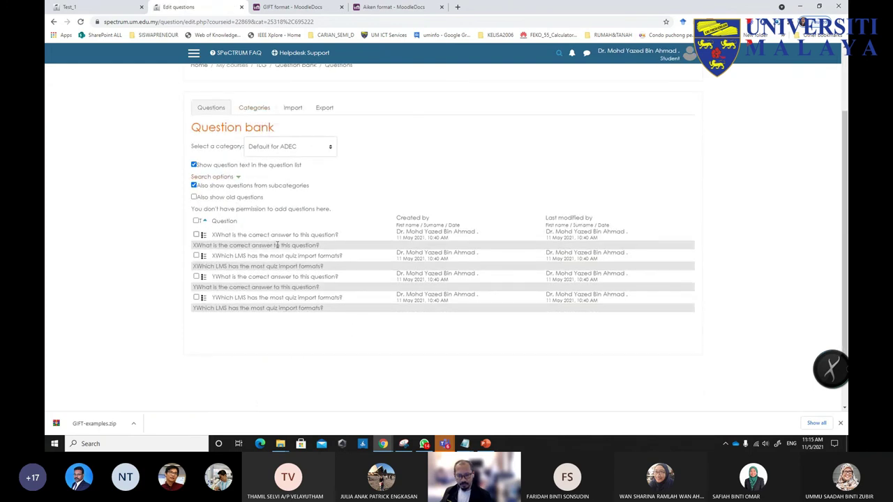
{"action": "left_click", "coordinate": [272, 148]}
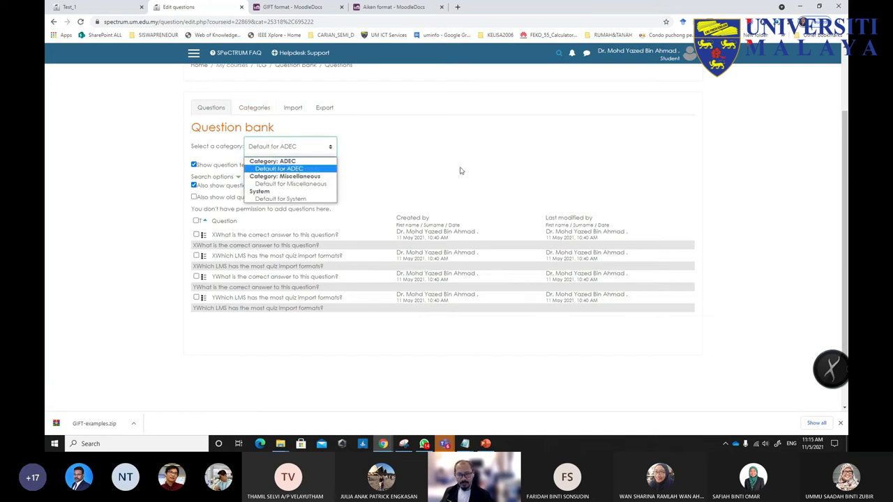
{"action": "scroll", "coordinate": [358, 194], "scroll_direction": "up", "scroll_amount": 2}
{"action": "left_click", "coordinate": [265, 193]}
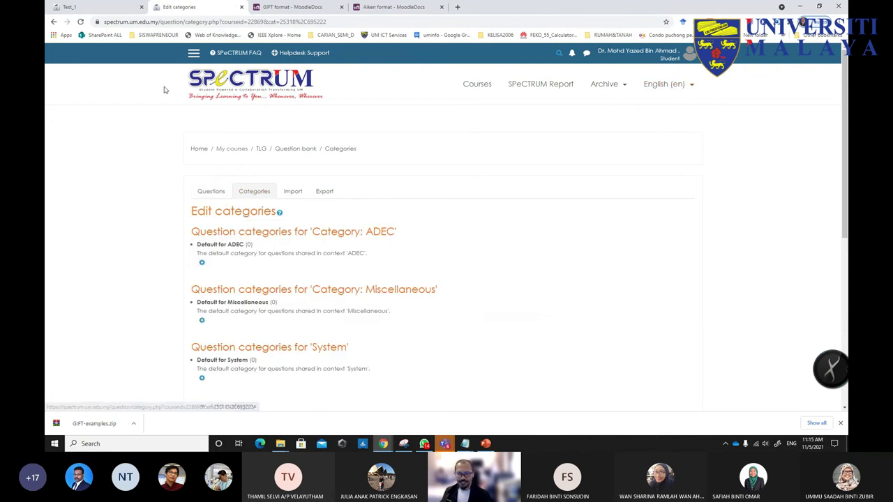
- Return to the Test_1 attempt and answer questions 2 to 4, choosing "Possibly this one?" for question 2 and "i, ii and iii" for question 4
{"action": "left_click", "coordinate": [98, 7]}
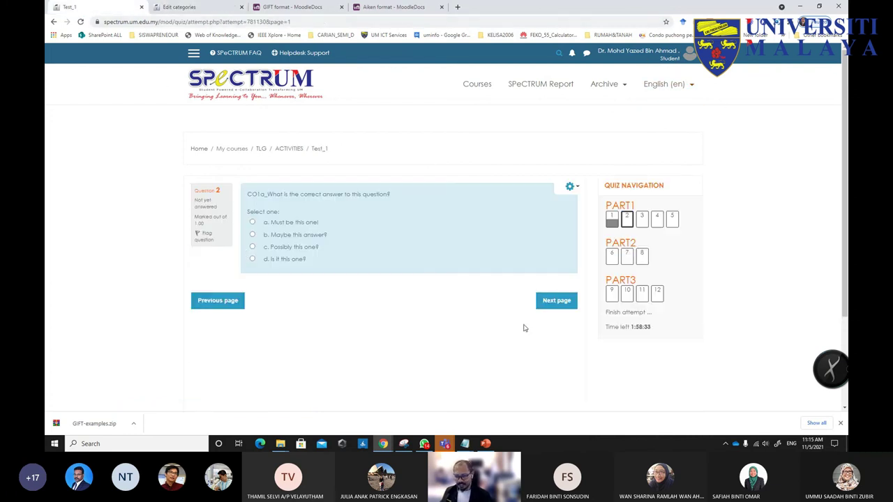
{"action": "left_click", "coordinate": [252, 246]}
{"action": "left_click", "coordinate": [568, 301]}
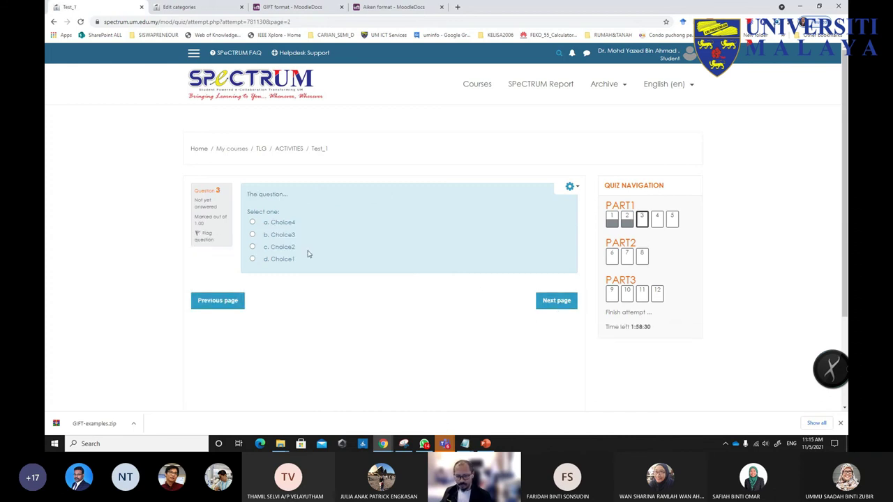
{"action": "left_click", "coordinate": [558, 302]}
{"action": "left_click", "coordinate": [562, 335]}
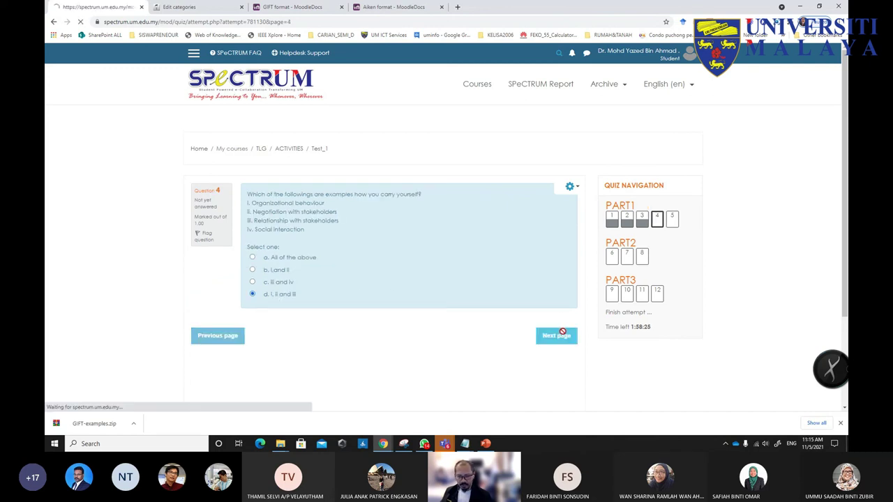
- Answer questions 5 to 8, choosing "Maybe this answer?" for question 7 and "Is it this one?" for question 8, and continue to PART3
{"action": "left_click", "coordinate": [255, 248]}
{"action": "left_click", "coordinate": [556, 331]}
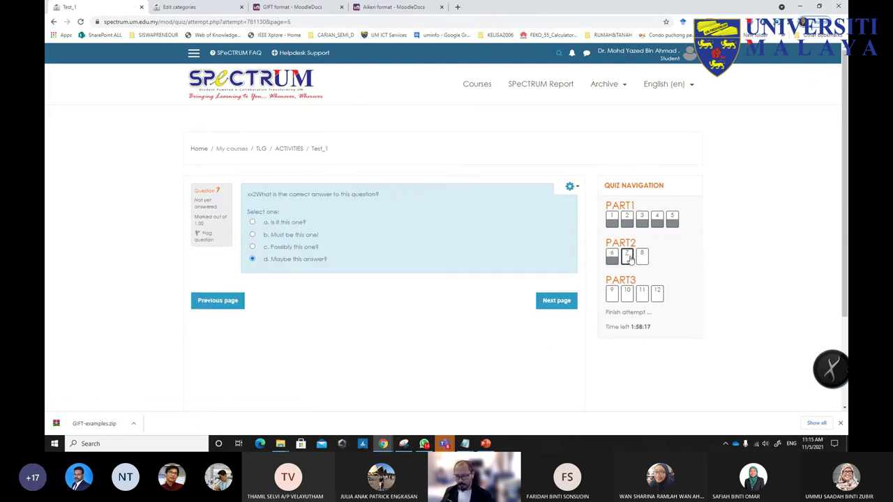
{"action": "left_click", "coordinate": [562, 303]}
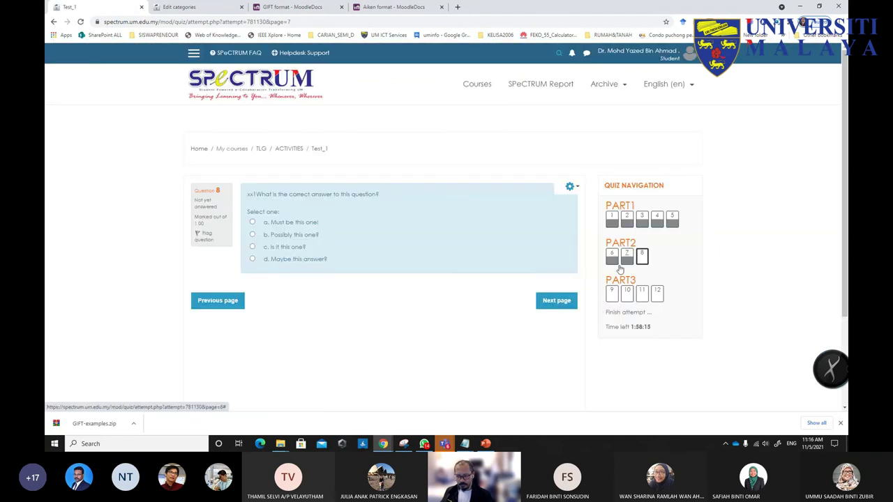
{"action": "left_click", "coordinate": [284, 250]}
{"action": "left_click", "coordinate": [559, 306]}
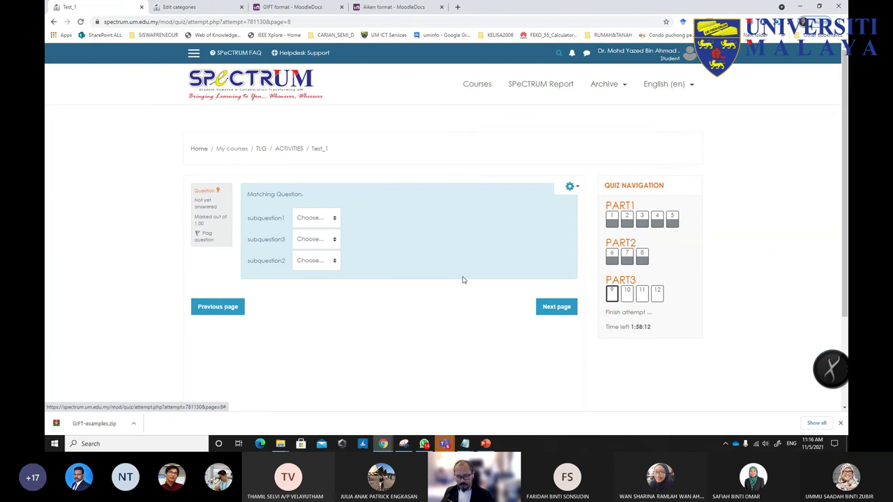
- Match subquestion1 with subanswer2 in question 9, leave the other subquestions unmatched, and continue to question 10
{"action": "left_click", "coordinate": [319, 218]}
{"action": "left_click", "coordinate": [313, 251]}
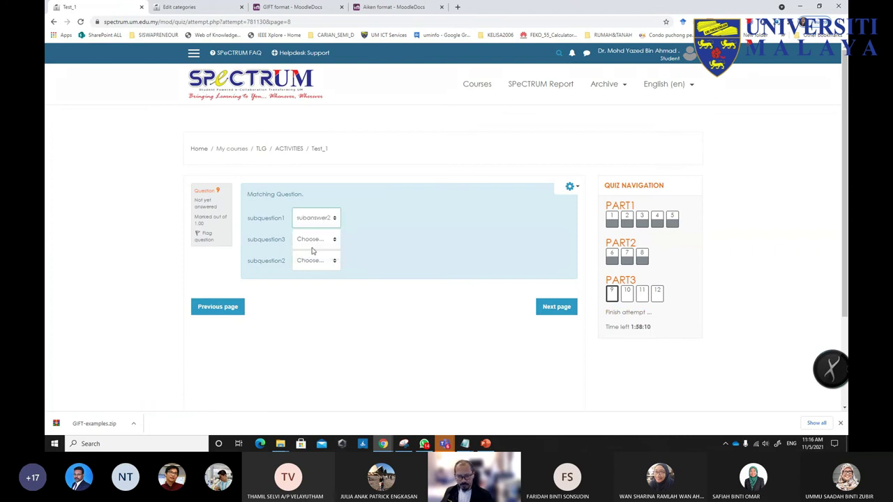
{"action": "left_click", "coordinate": [557, 307]}
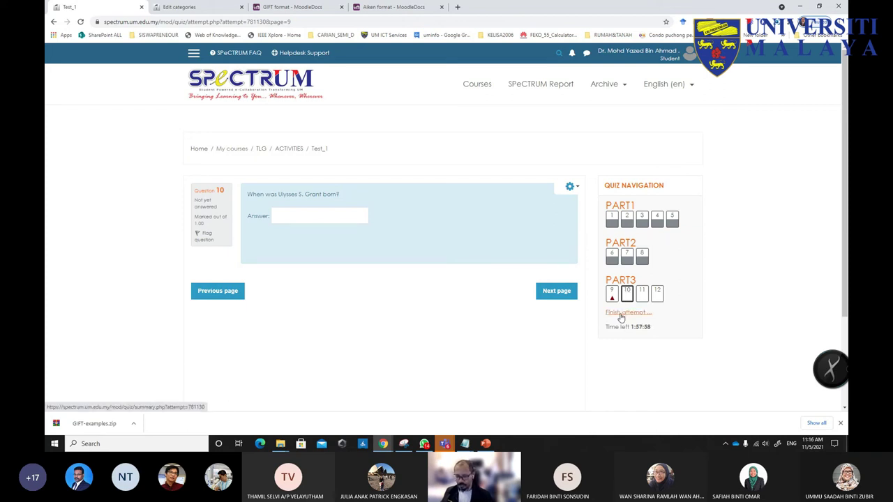
- Enter a short text answer in question 10, answer False to question 11, answer question 12 and finish the attempt
{"action": "left_click", "coordinate": [295, 222]}
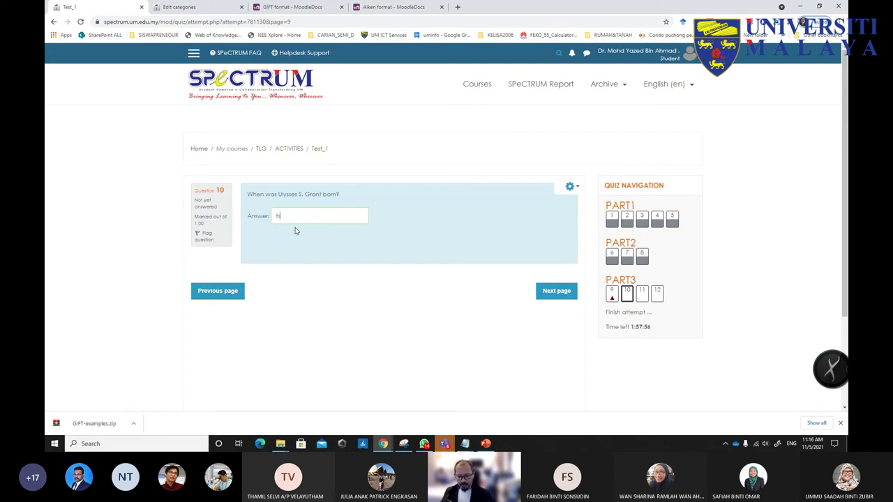
{"action": "left_click", "coordinate": [546, 292]}
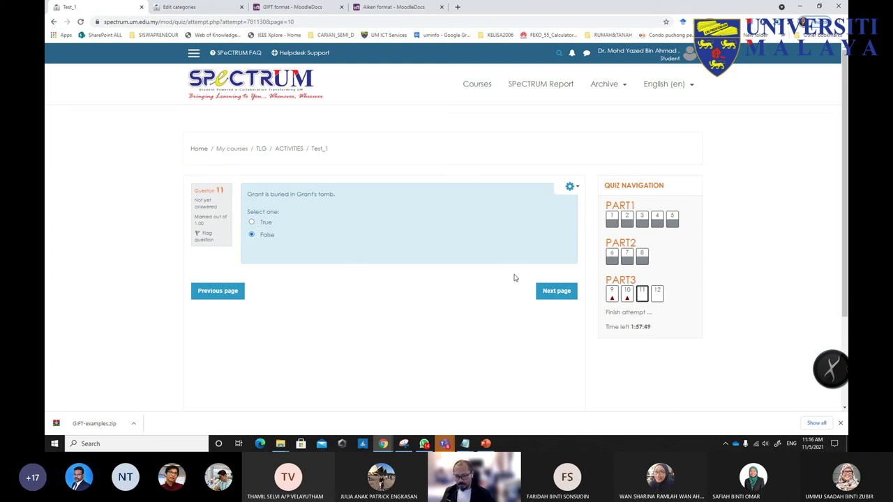
{"action": "left_click", "coordinate": [558, 291]}
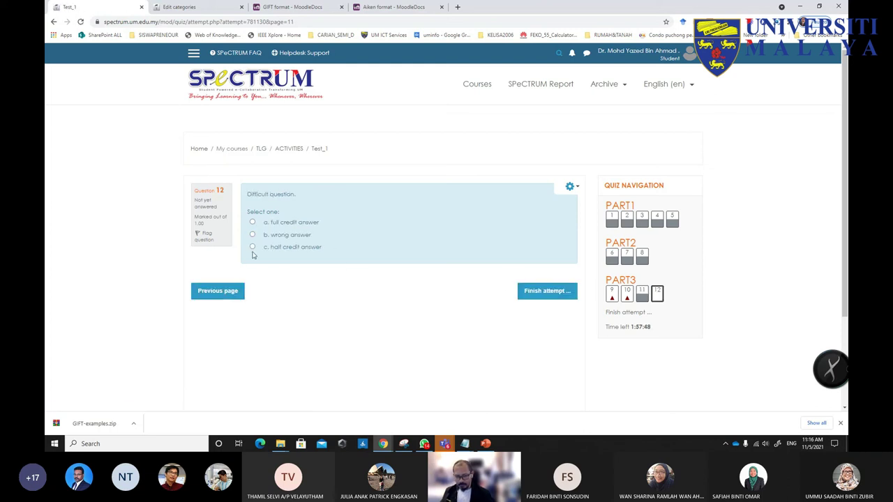
{"action": "left_click", "coordinate": [541, 293]}
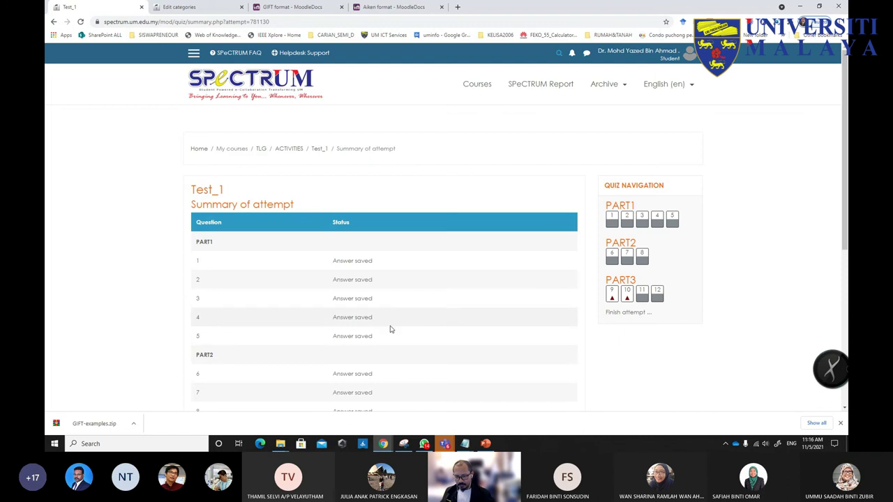
- Review the answer status of PART1 to PART3 in the attempt summary, then submit all answers and finish
{"action": "scroll", "coordinate": [402, 320], "scroll_direction": "down", "scroll_amount": 1}
{"action": "scroll", "coordinate": [401, 320], "scroll_direction": "down", "scroll_amount": 3}
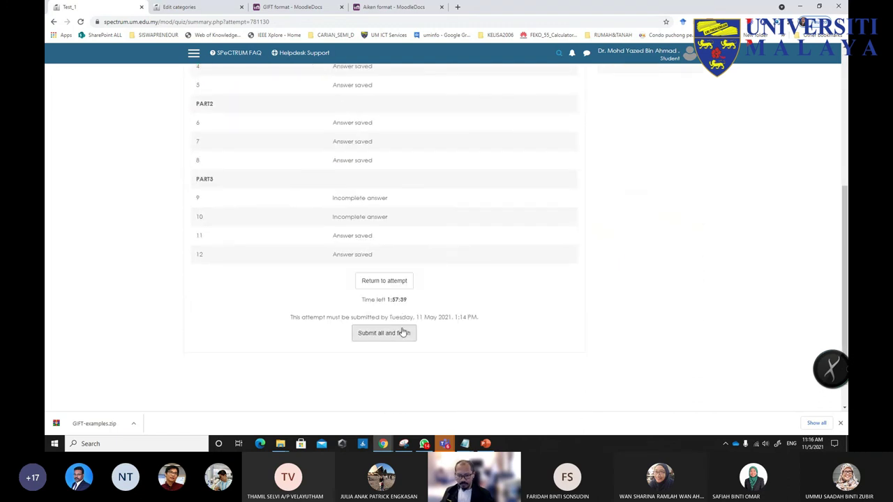
{"action": "scroll", "coordinate": [402, 331], "scroll_direction": "up", "scroll_amount": 3}
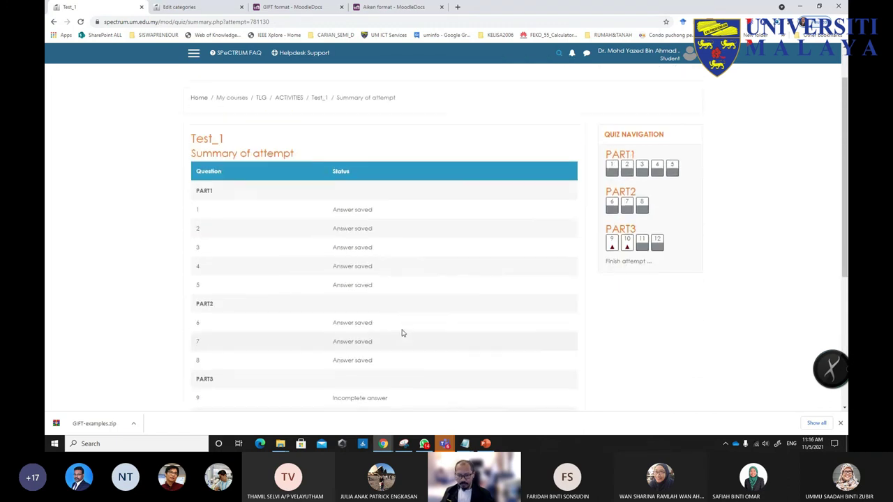
{"action": "scroll", "coordinate": [403, 333], "scroll_direction": "down", "scroll_amount": 4}
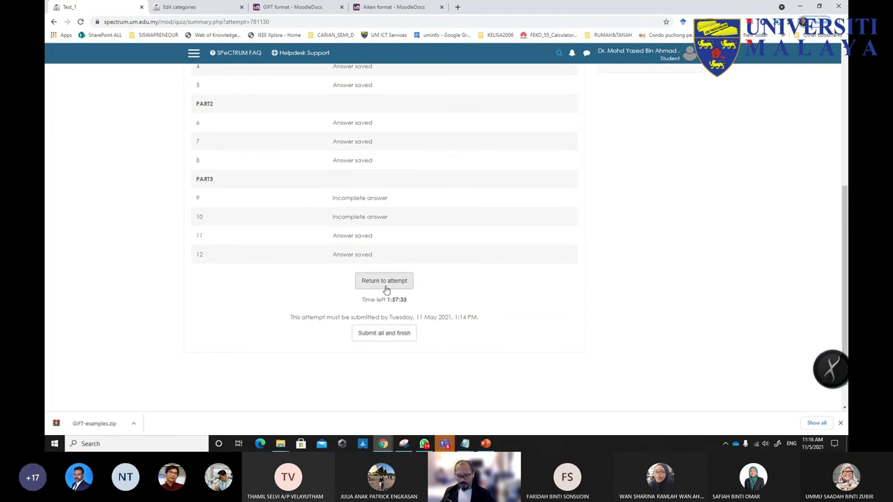
{"action": "left_click", "coordinate": [383, 335]}
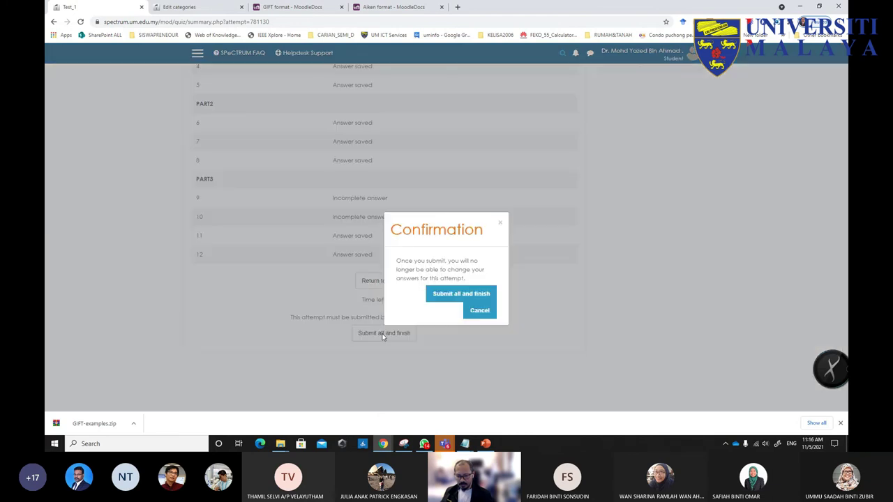
{"action": "left_click", "coordinate": [460, 296]}
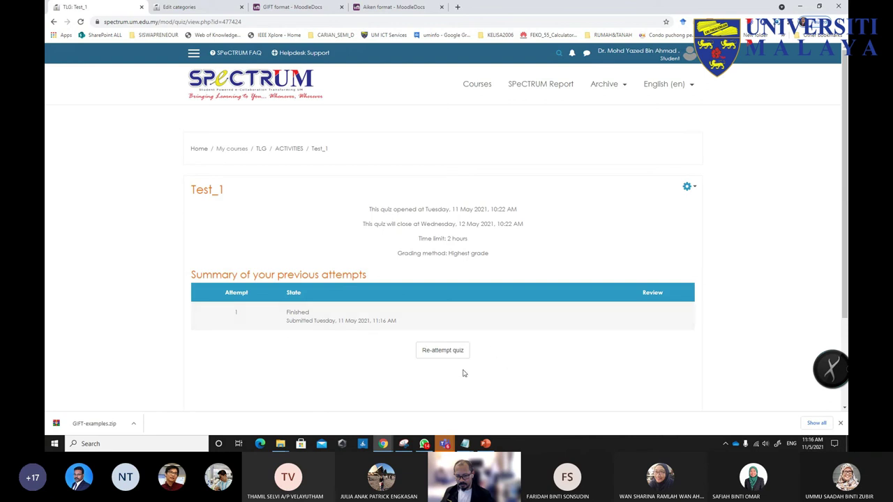
- Check the summary of previous attempts and the timed re-attempt prompt for Test_1 without starting another attempt
{"action": "scroll", "coordinate": [520, 339], "scroll_direction": "down", "scroll_amount": 1}
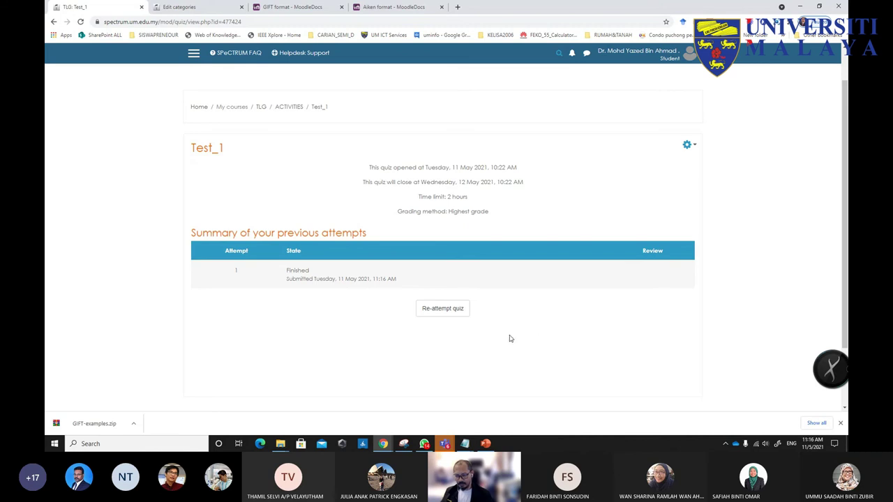
{"action": "left_click", "coordinate": [442, 310]}
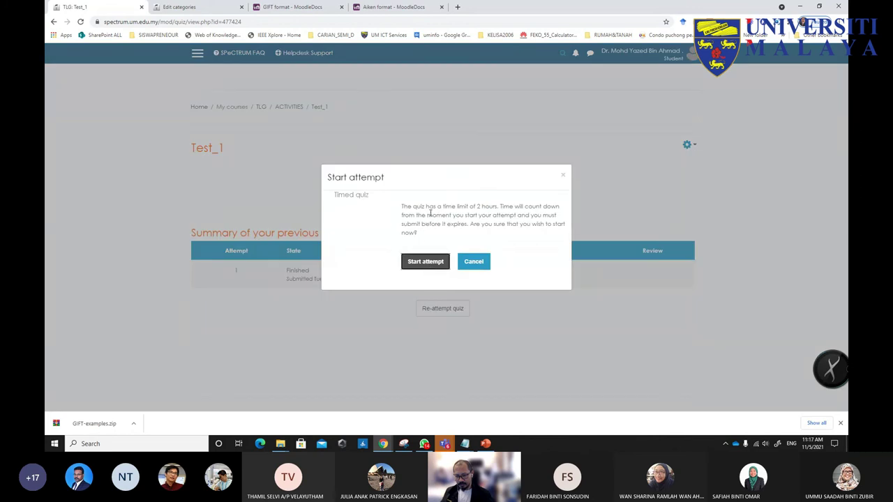
{"action": "left_click", "coordinate": [476, 261]}
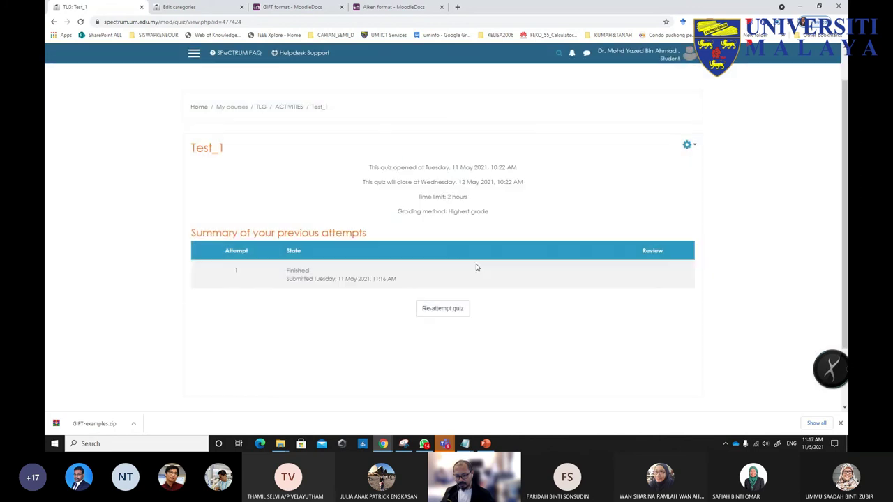
{"action": "scroll", "coordinate": [551, 321], "scroll_direction": "down", "scroll_amount": 1}
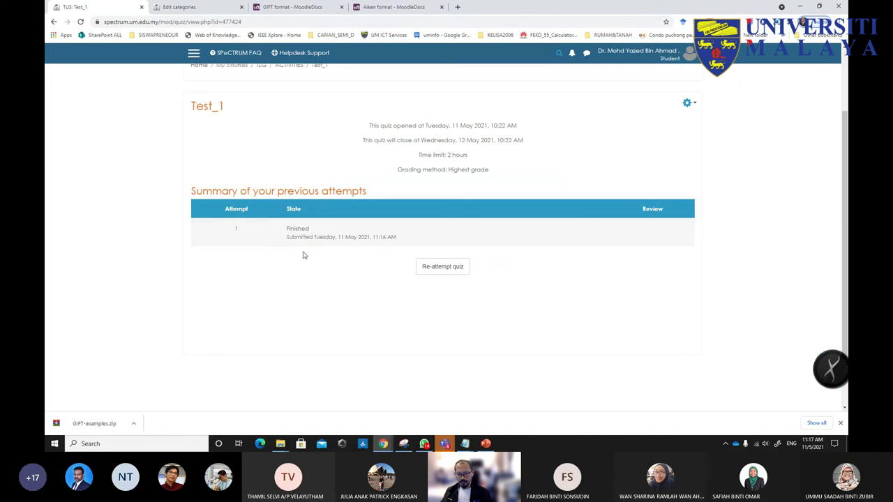
{"action": "scroll", "coordinate": [309, 265], "scroll_direction": "up", "scroll_amount": 3}
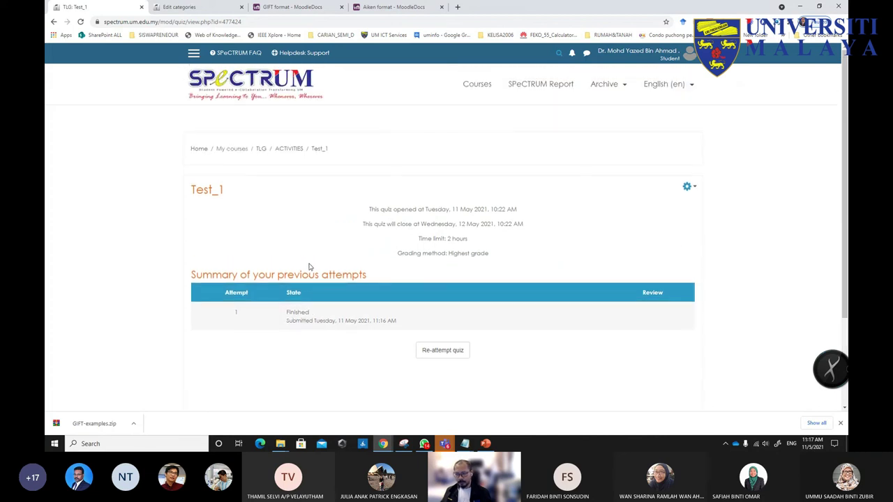
- Return from the Student role to the normal role and review the Test_1 attempt information
{"action": "left_click", "coordinate": [638, 53]}
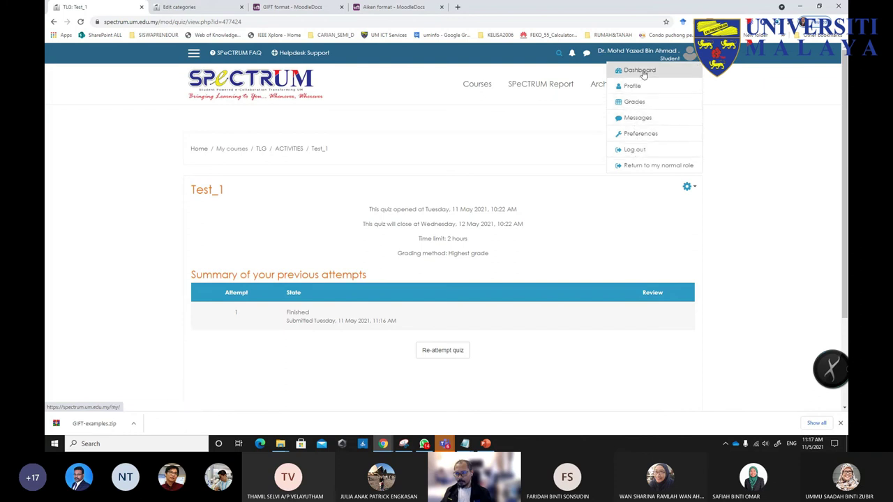
{"action": "left_click", "coordinate": [639, 167]}
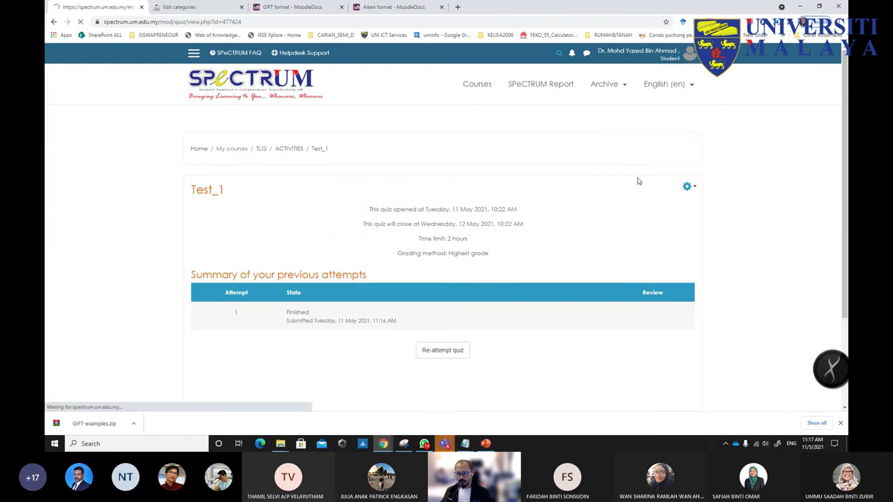
{"action": "scroll", "coordinate": [503, 218], "scroll_direction": "down", "scroll_amount": 1}
{"action": "scroll", "coordinate": [503, 218], "scroll_direction": "down", "scroll_amount": 1}
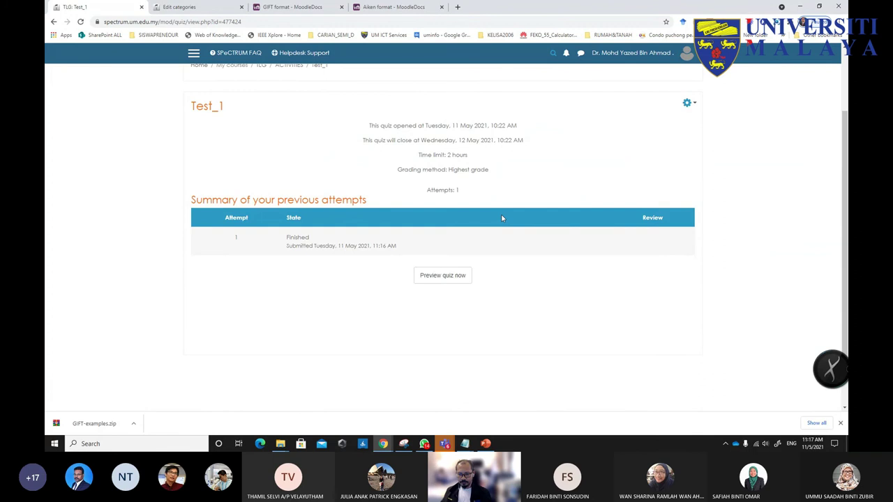
{"action": "scroll", "coordinate": [502, 218], "scroll_direction": "up", "scroll_amount": 2}
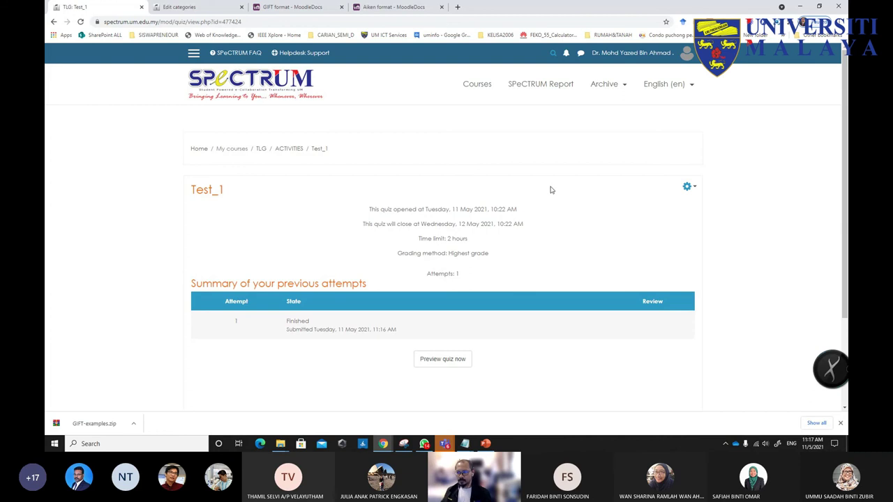
- Leave the Test_1 page and open the TLG course page in the normal role
{"action": "left_click", "coordinate": [631, 52]}
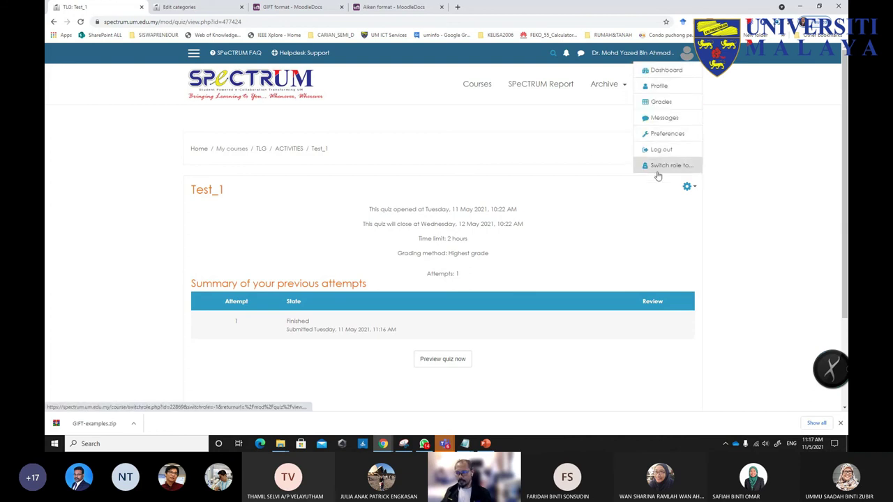
{"action": "left_click", "coordinate": [627, 171]}
{"action": "scroll", "coordinate": [496, 169], "scroll_direction": "down", "scroll_amount": 1}
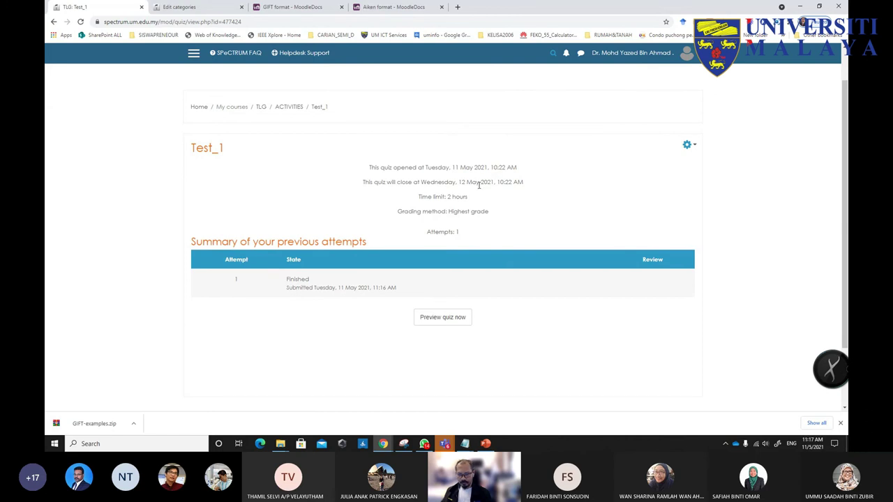
{"action": "scroll", "coordinate": [479, 184], "scroll_direction": "up", "scroll_amount": 1}
{"action": "left_click", "coordinate": [257, 89]}
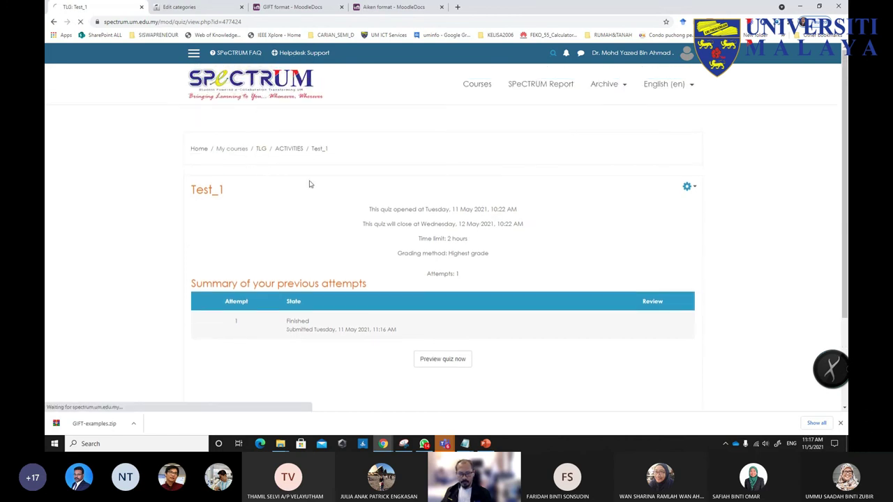
- Open the Teaching and Learning Ground course and go to the Test_1 quiz in its ACTIVITIES section
{"action": "scroll", "coordinate": [304, 201], "scroll_direction": "down", "scroll_amount": 6}
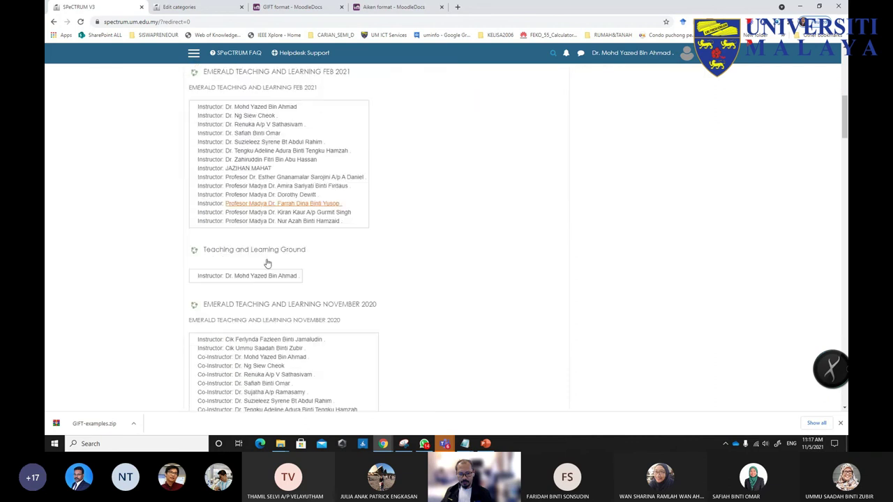
{"action": "left_click", "coordinate": [251, 179]}
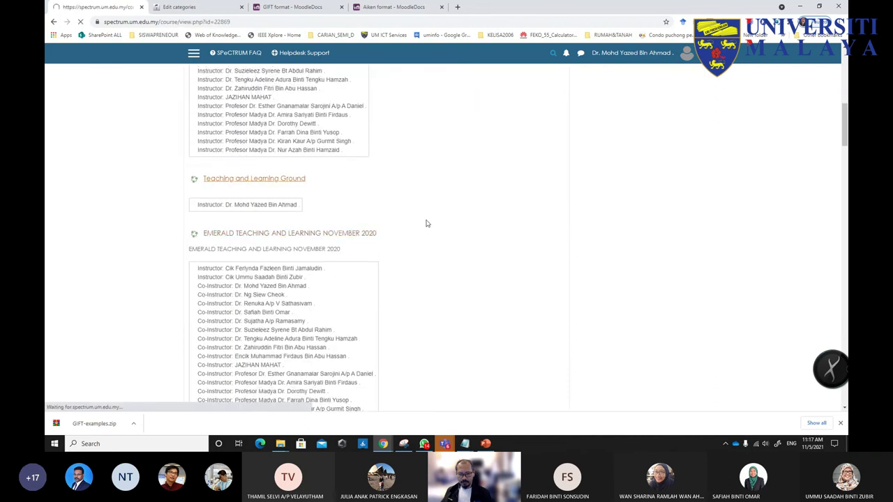
{"action": "scroll", "coordinate": [422, 259], "scroll_direction": "down", "scroll_amount": 3}
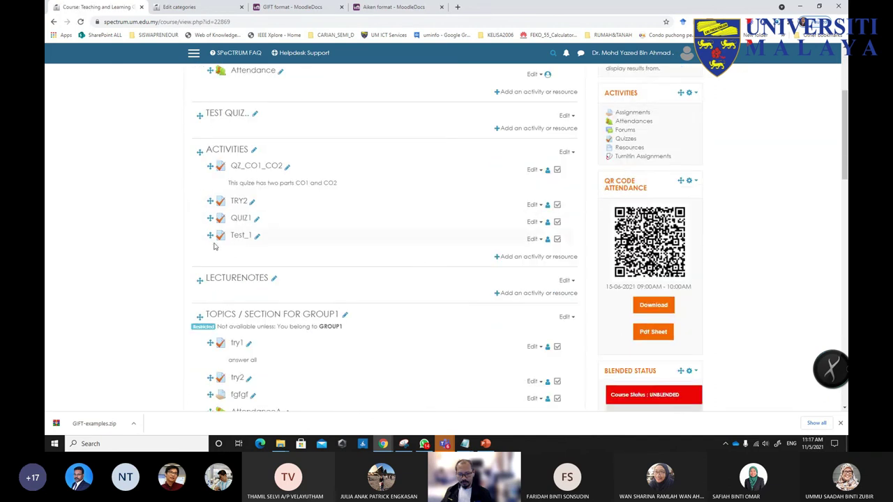
{"action": "left_click", "coordinate": [238, 236]}
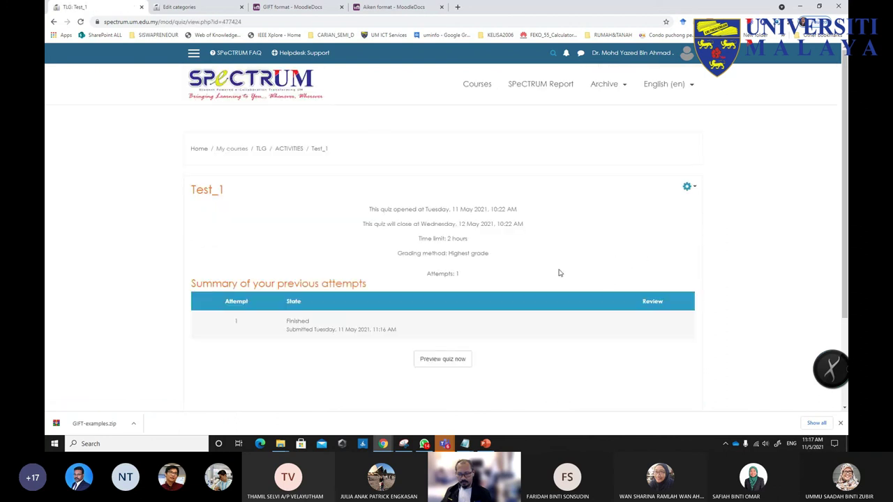
- Check the summary of previous attempts and the preview prompt of Test_1 without starting a new attempt
{"action": "scroll", "coordinate": [558, 273], "scroll_direction": "down", "scroll_amount": 1}
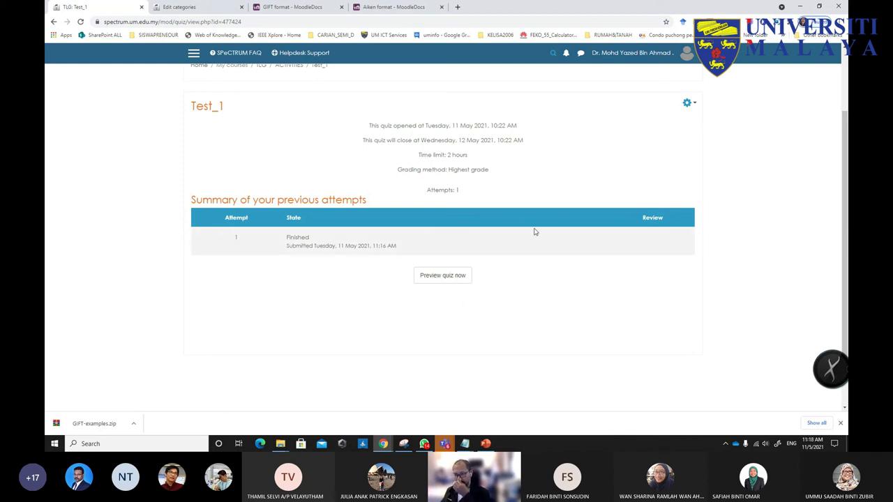
{"action": "scroll", "coordinate": [549, 236], "scroll_direction": "up", "scroll_amount": 1}
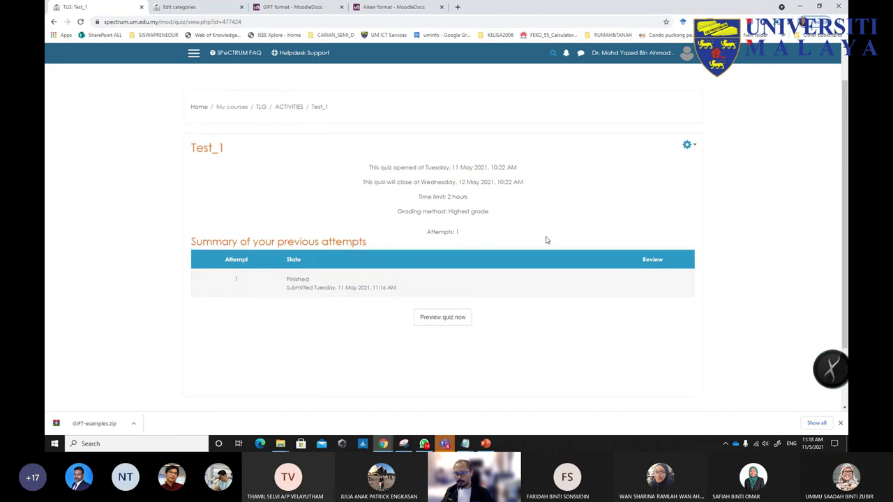
{"action": "scroll", "coordinate": [549, 239], "scroll_direction": "up", "scroll_amount": 1}
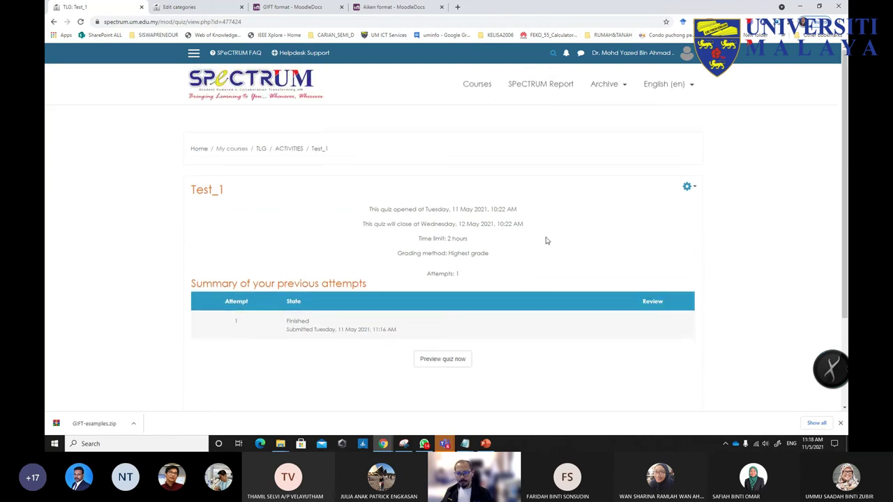
{"action": "left_click", "coordinate": [455, 363]}
{"action": "left_click", "coordinate": [477, 263]}
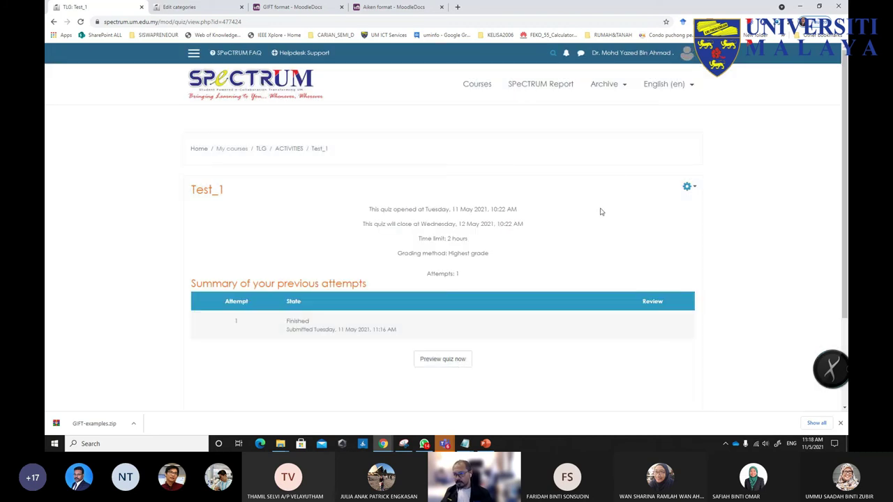
- Switch the course role to Instructor while on the Test_1 page
{"action": "left_click", "coordinate": [687, 54]}
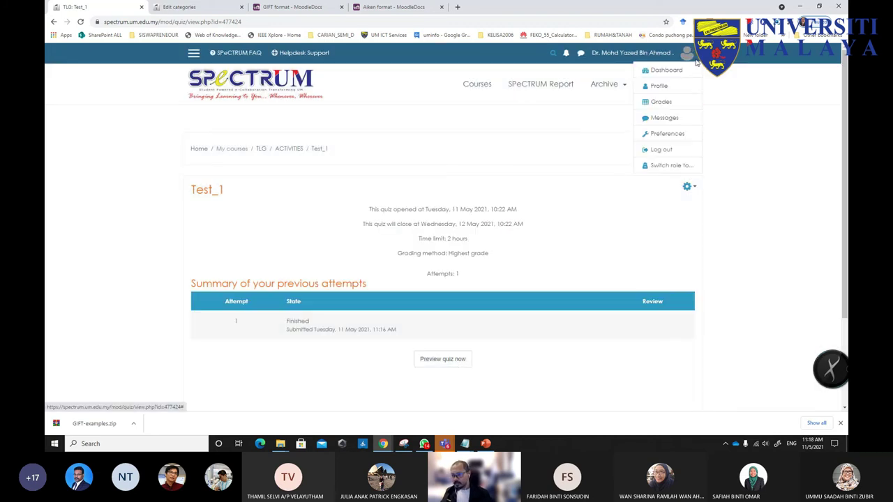
{"action": "left_click", "coordinate": [674, 166]}
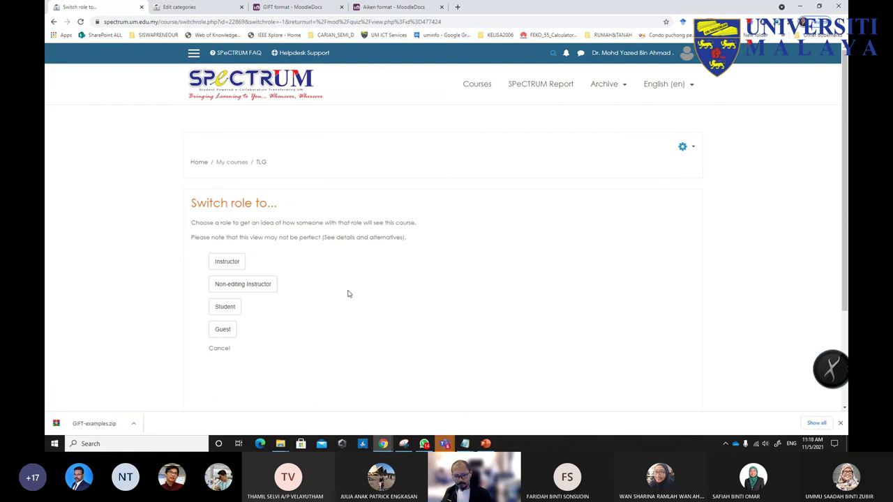
{"action": "left_click", "coordinate": [227, 262]}
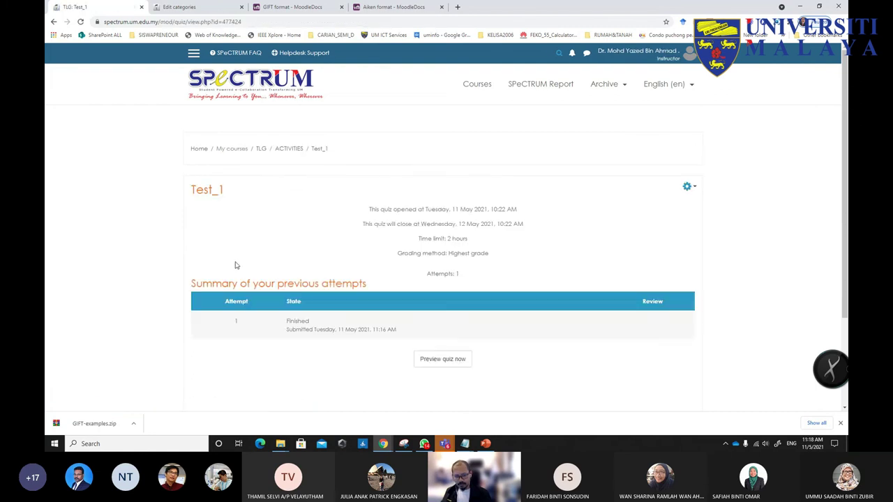
- Open the attempts report of Test_1 and look through its filter and display options
{"action": "left_click", "coordinate": [445, 276]}
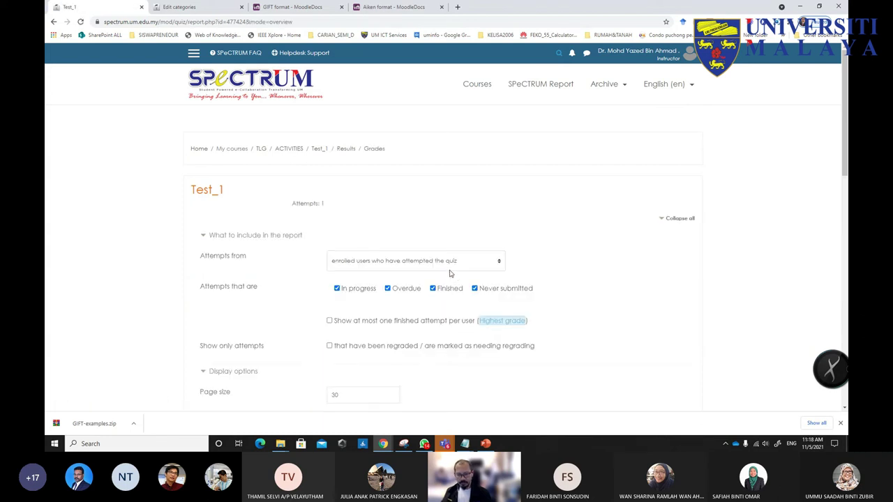
{"action": "scroll", "coordinate": [450, 274], "scroll_direction": "down", "scroll_amount": 3}
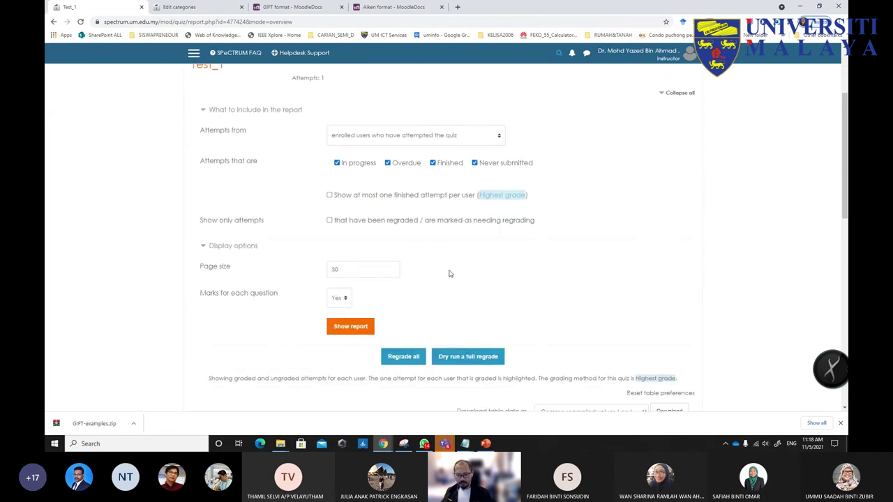
{"action": "scroll", "coordinate": [450, 273], "scroll_direction": "down", "scroll_amount": 1}
{"action": "scroll", "coordinate": [449, 282], "scroll_direction": "down", "scroll_amount": 1}
{"action": "scroll", "coordinate": [449, 285], "scroll_direction": "up", "scroll_amount": 5}
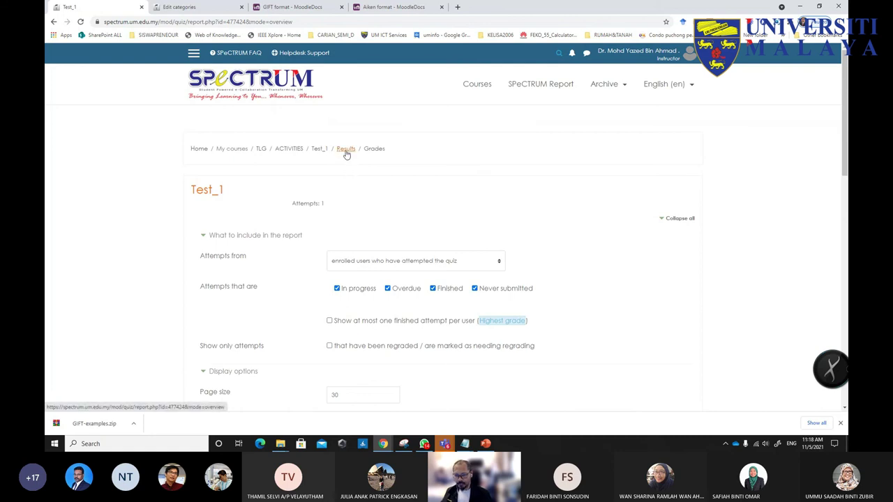
- Reopen the Test_1 attempts report from the TLG course page and examine the marks for each question through Q. 12
{"action": "left_click", "coordinate": [261, 151]}
{"action": "scroll", "coordinate": [337, 295], "scroll_direction": "down", "scroll_amount": 3}
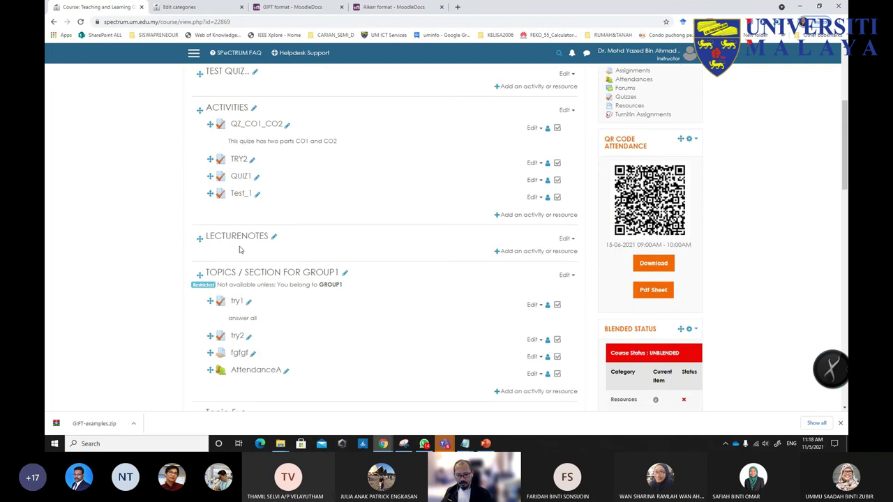
{"action": "left_click", "coordinate": [238, 203]}
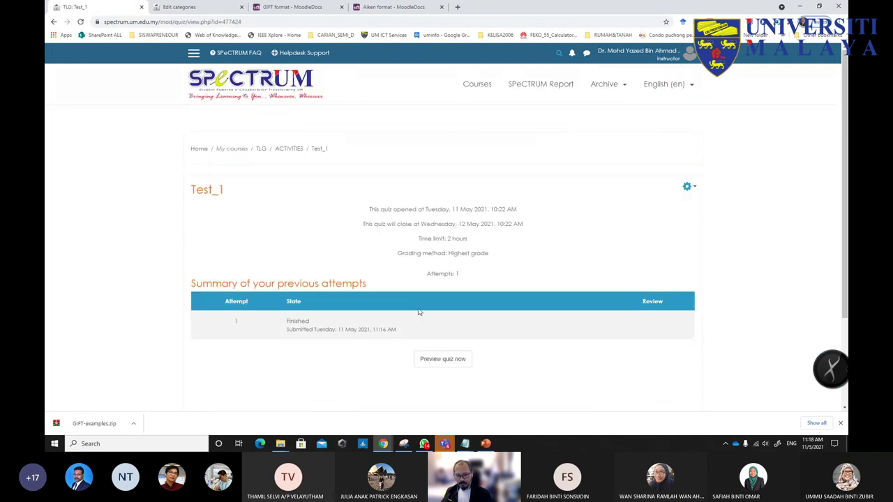
{"action": "left_click", "coordinate": [441, 276]}
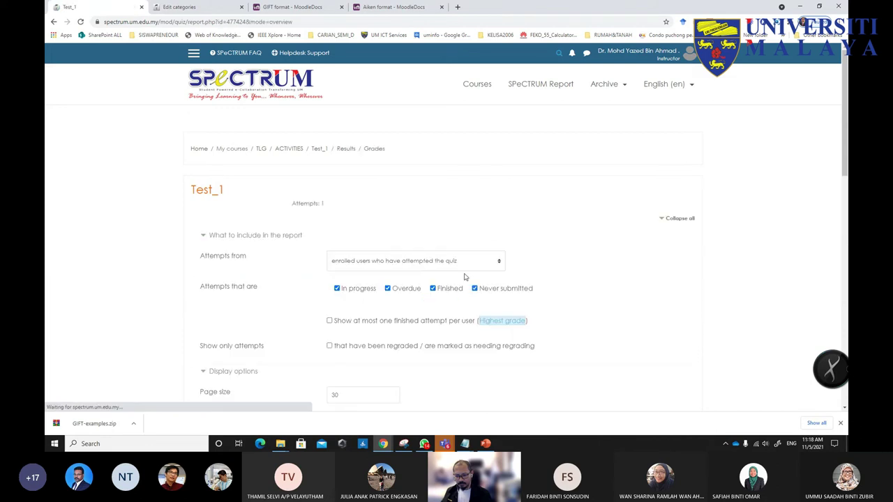
{"action": "scroll", "coordinate": [453, 290], "scroll_direction": "down", "scroll_amount": 5}
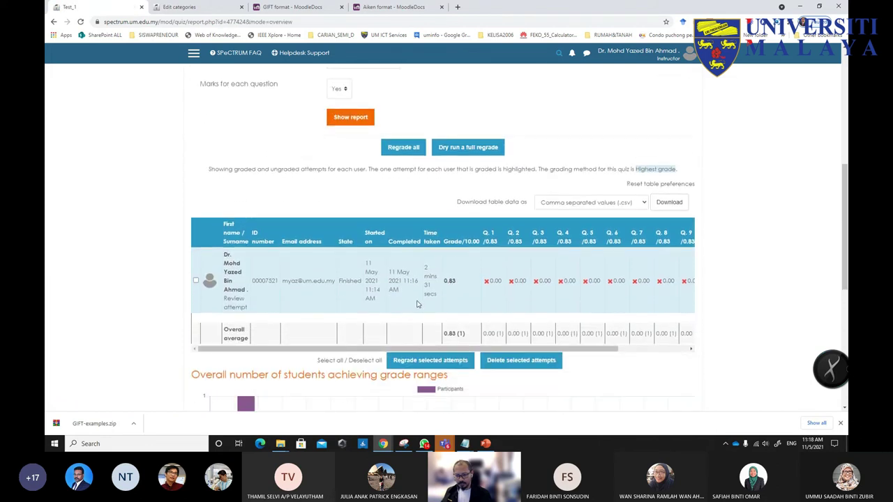
{"action": "scroll", "coordinate": [278, 312], "scroll_direction": "down", "scroll_amount": 1}
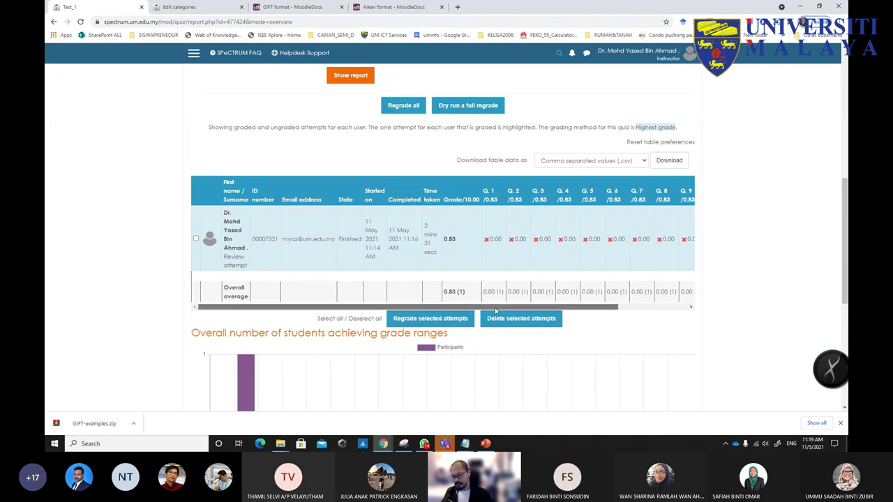
{"action": "left_click_drag", "start_coordinate": [494, 310], "coordinate": [613, 274]}
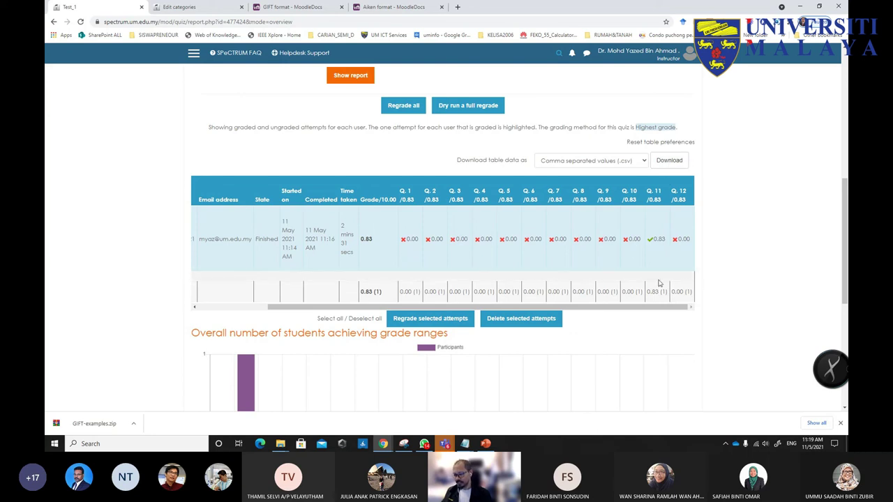
- Download the Test_1 grades table in Microsoft Excel (.xlsx) format
{"action": "left_click", "coordinate": [644, 162]}
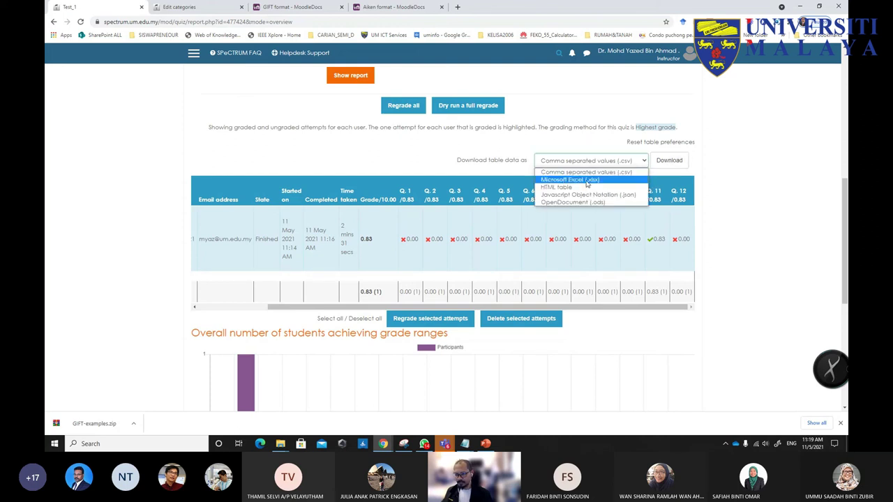
{"action": "left_click", "coordinate": [586, 180]}
{"action": "left_click", "coordinate": [669, 165]}
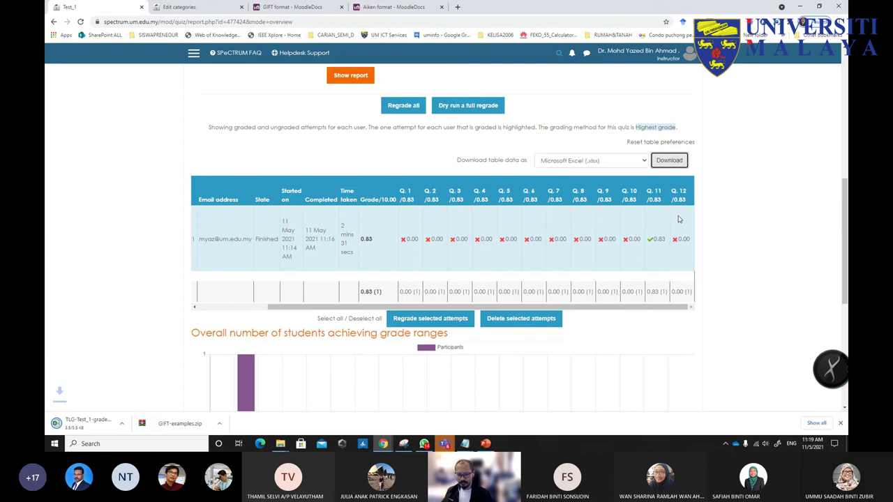
- Locate the downloaded TLG-Test_1-grades.xlsx in the Downloads folder and open it in Excel
{"action": "left_click", "coordinate": [134, 428]}
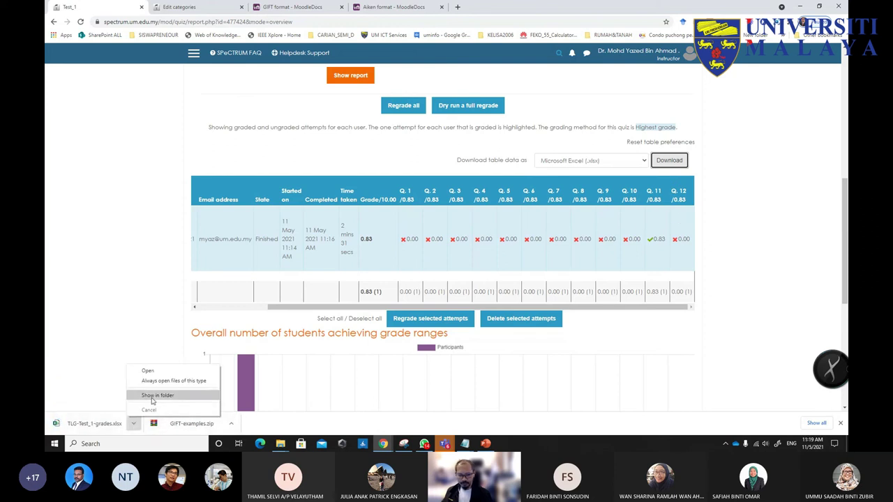
{"action": "left_click", "coordinate": [154, 400]}
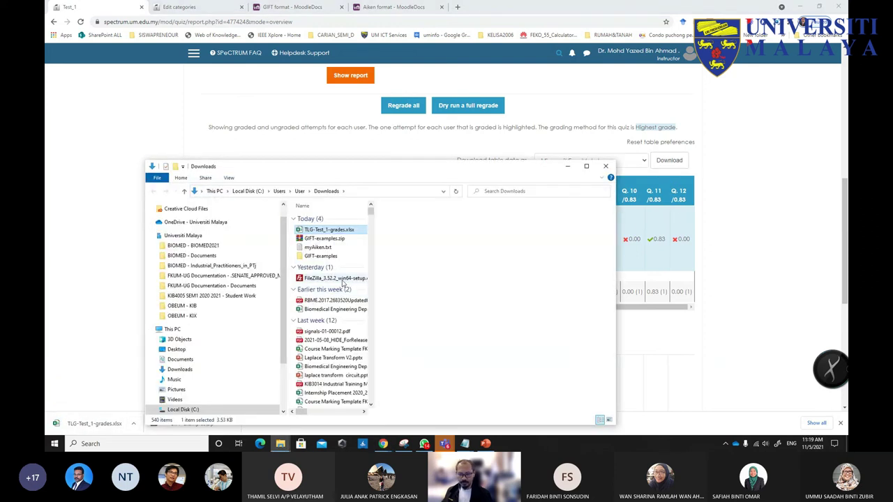
{"action": "double_click", "coordinate": [328, 230]}
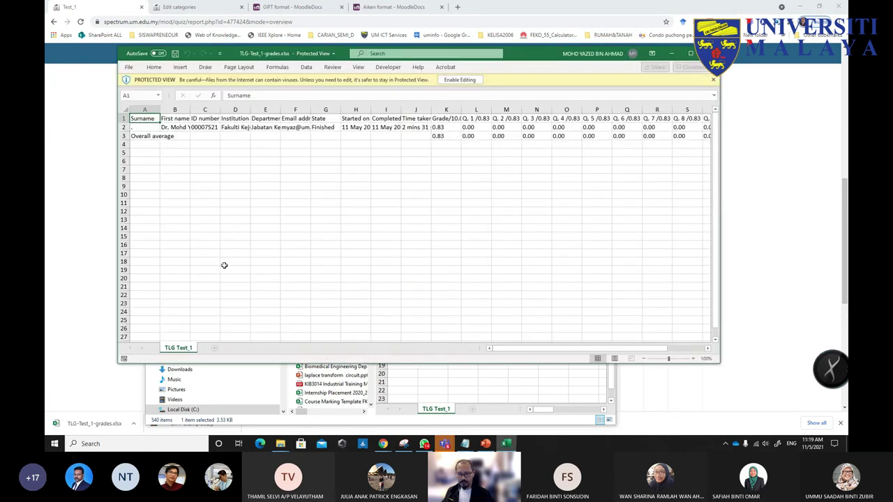
- View the grades workbook full screen, enable editing, then shrink its window and return to the Test_1 report in the browser
{"action": "left_click", "coordinate": [690, 53]}
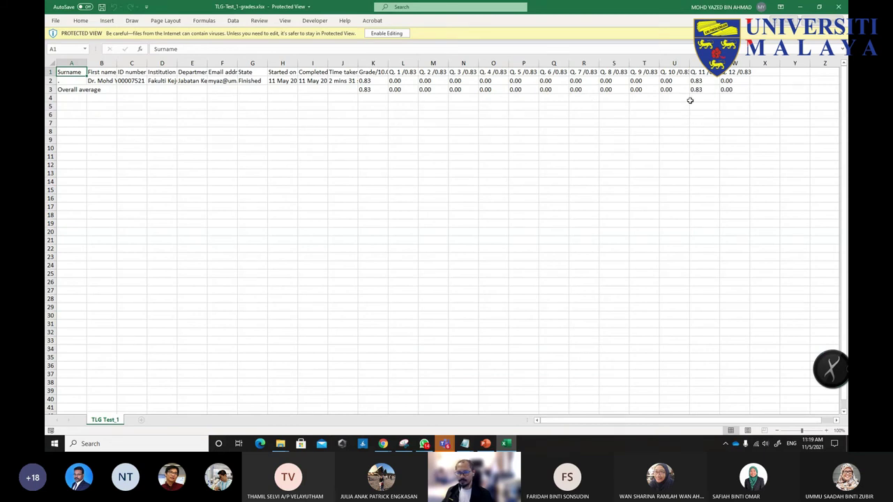
{"action": "left_click", "coordinate": [393, 34]}
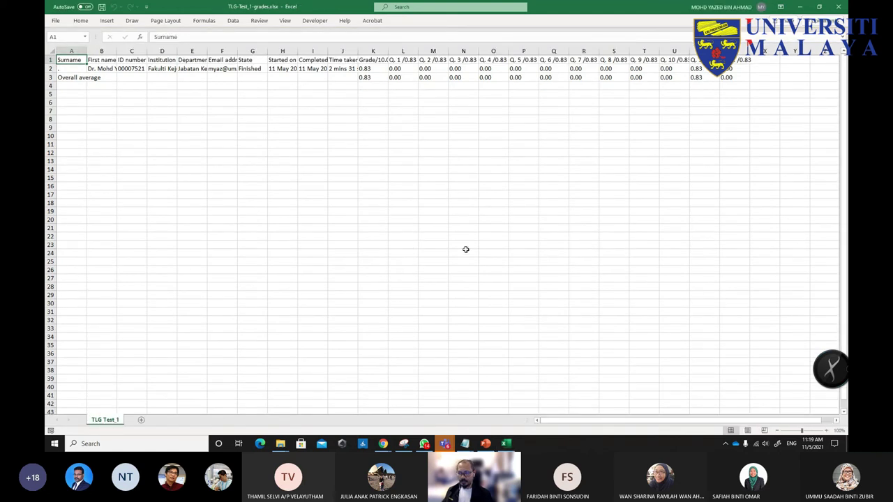
{"action": "left_click", "coordinate": [820, 7]}
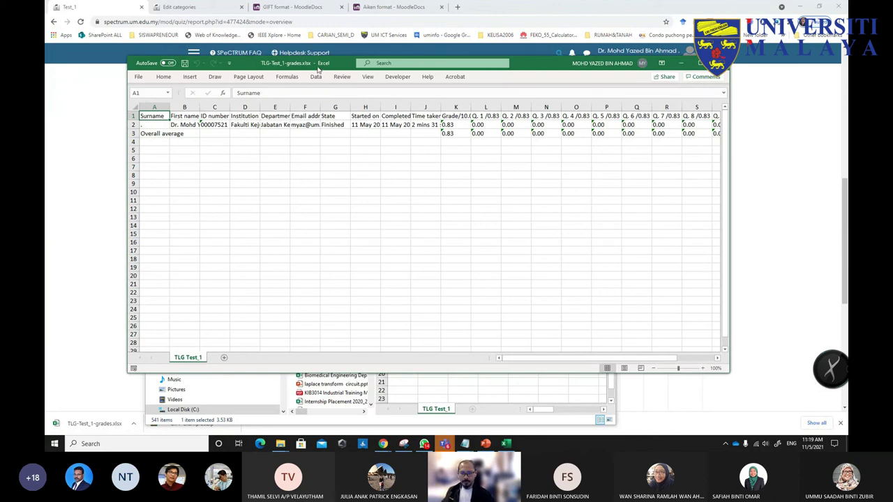
{"action": "left_click_drag", "start_coordinate": [319, 68], "coordinate": [364, 141]}
{"action": "left_click", "coordinate": [102, 120]}
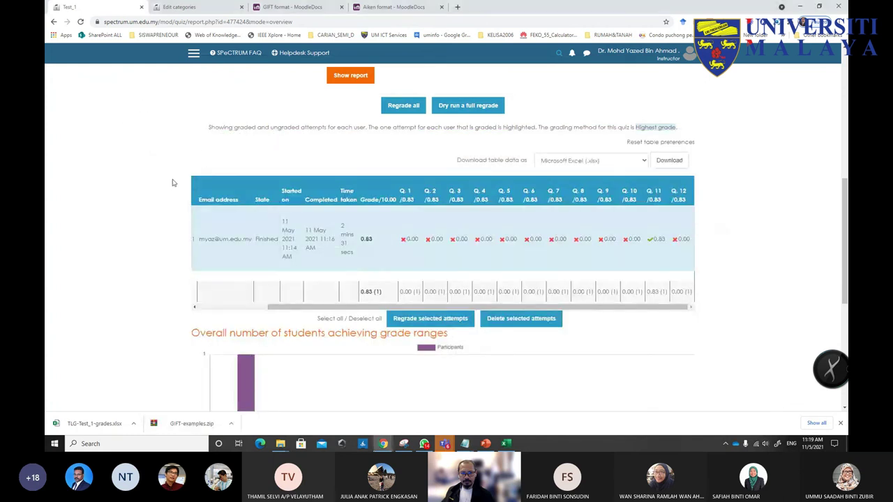
- Switch to the question categories page and open the TLG course page from there
{"action": "scroll", "coordinate": [180, 182], "scroll_direction": "up", "scroll_amount": 3}
{"action": "left_click", "coordinate": [180, 7]}
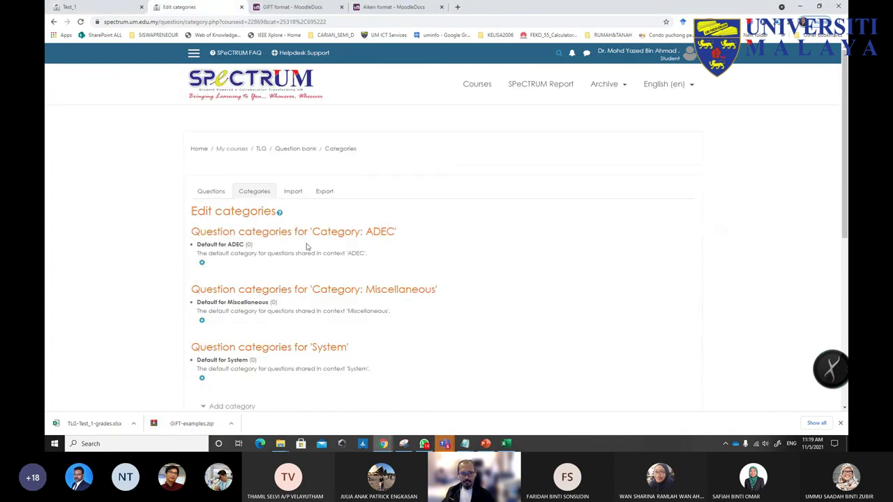
{"action": "left_click", "coordinate": [259, 152]}
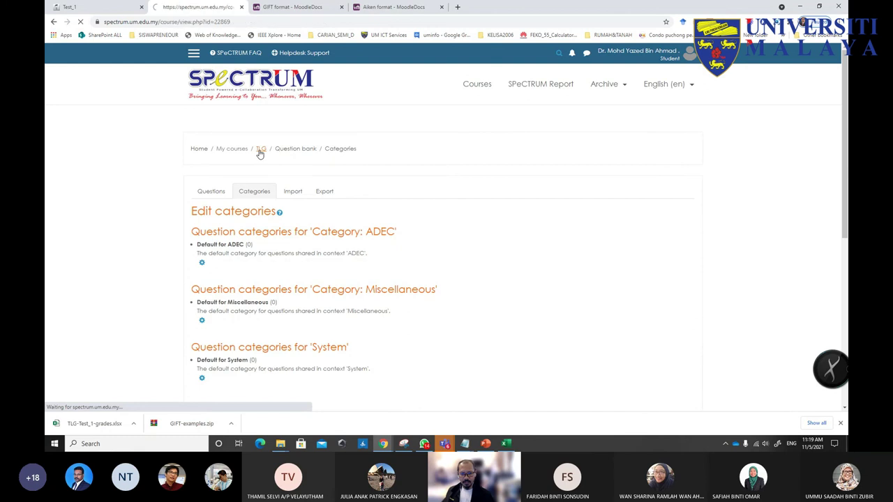
- Open the settings of the Test_1 quiz in the ACTIVITIES section for editing
{"action": "scroll", "coordinate": [320, 279], "scroll_direction": "down", "scroll_amount": 5}
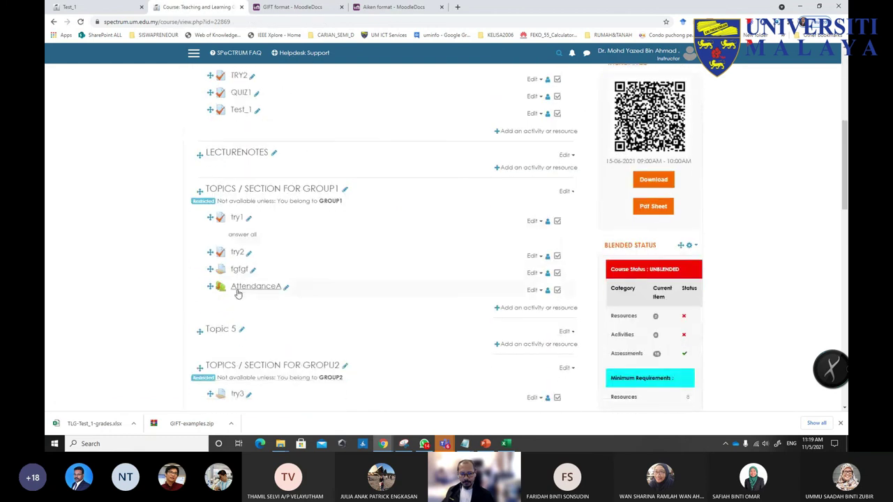
{"action": "scroll", "coordinate": [272, 300], "scroll_direction": "up", "scroll_amount": 3}
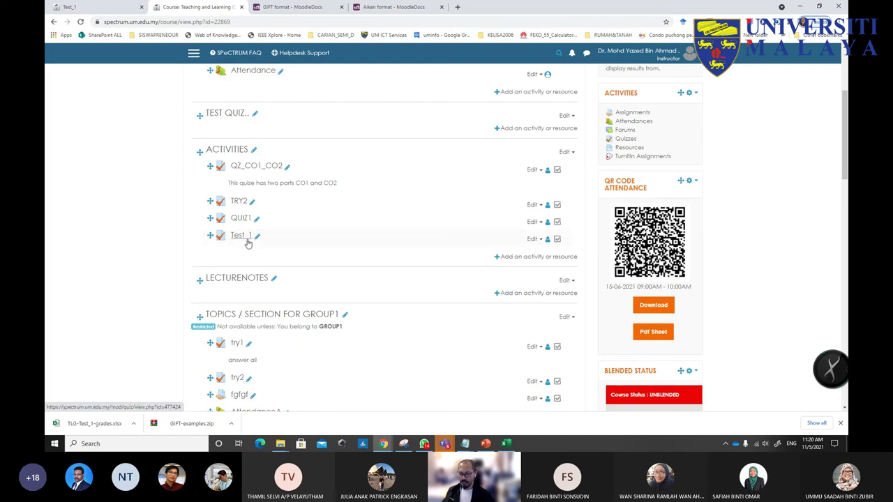
{"action": "left_click", "coordinate": [539, 239]}
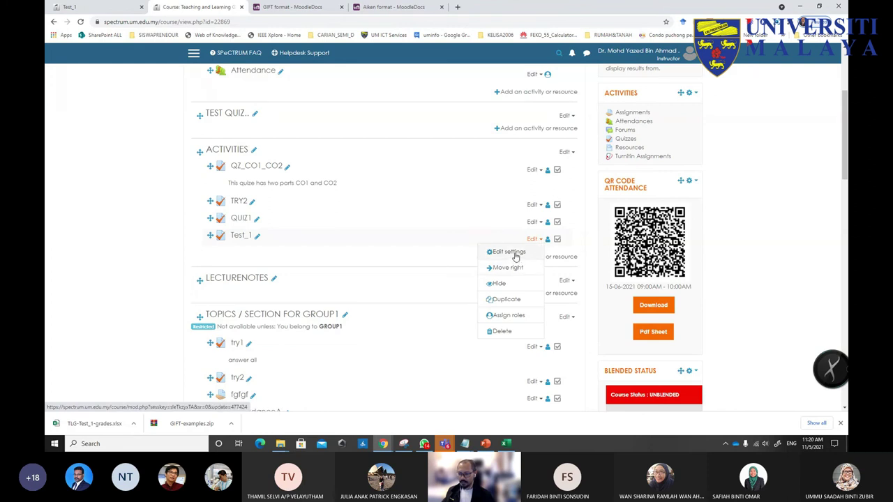
{"action": "left_click", "coordinate": [515, 256]}
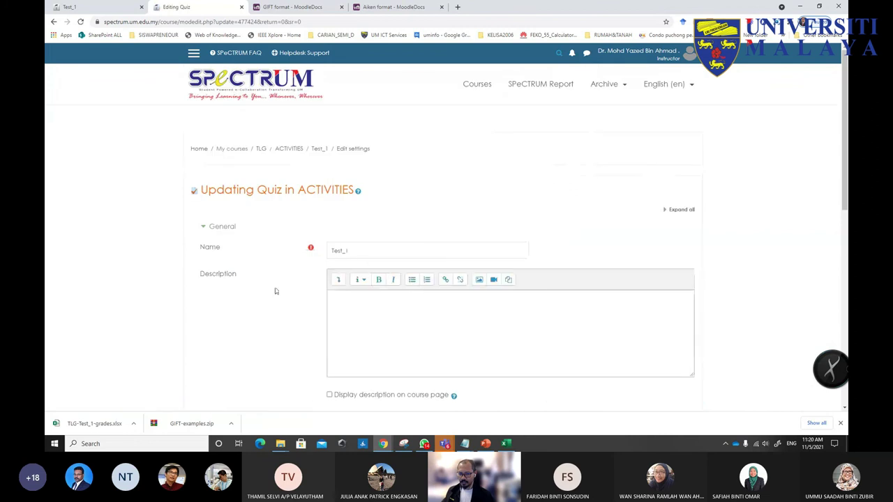
- Leave the quiz settings for the course page, open the Test_1 quiz page from there and view its available actions
{"action": "scroll", "coordinate": [328, 319], "scroll_direction": "down", "scroll_amount": 3}
{"action": "scroll", "coordinate": [326, 316], "scroll_direction": "up", "scroll_amount": 1}
{"action": "scroll", "coordinate": [328, 307], "scroll_direction": "up", "scroll_amount": 1}
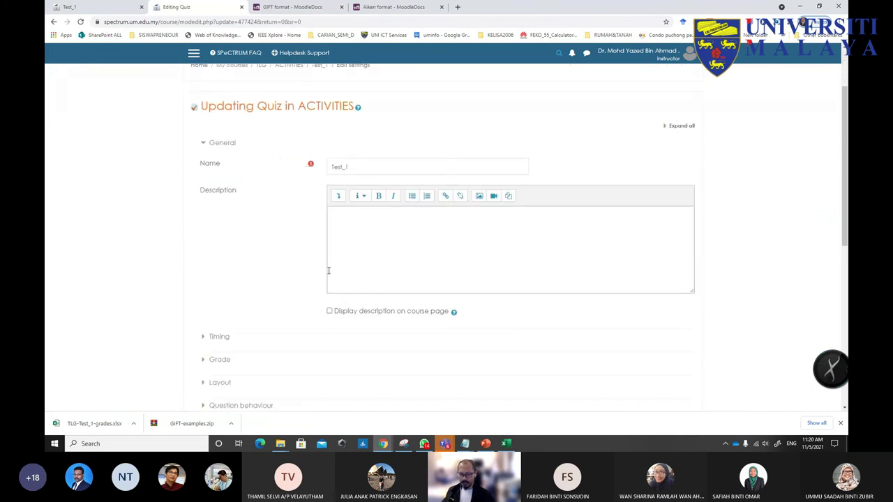
{"action": "left_click", "coordinate": [54, 22]}
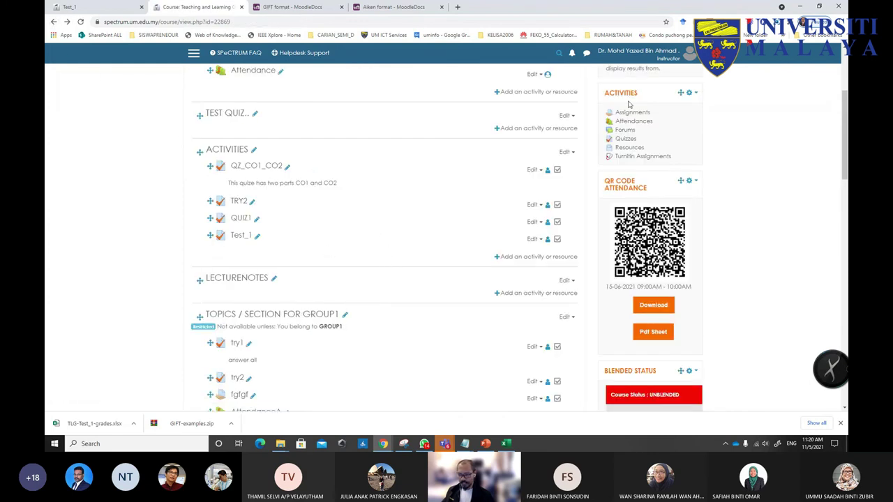
{"action": "left_click", "coordinate": [535, 239]}
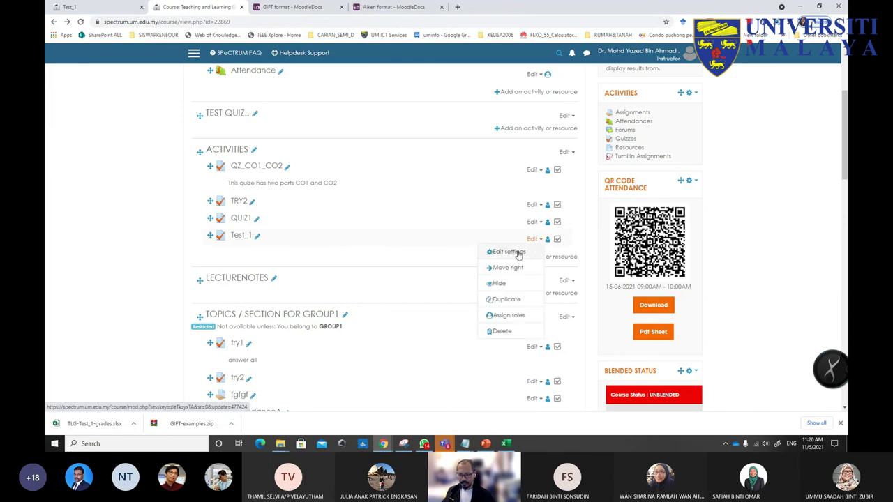
{"action": "left_click", "coordinate": [241, 235]}
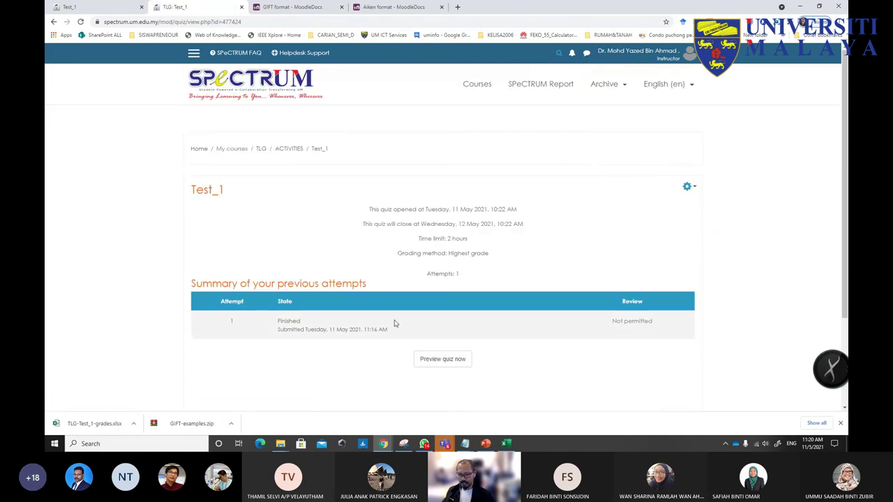
{"action": "left_click", "coordinate": [687, 186]}
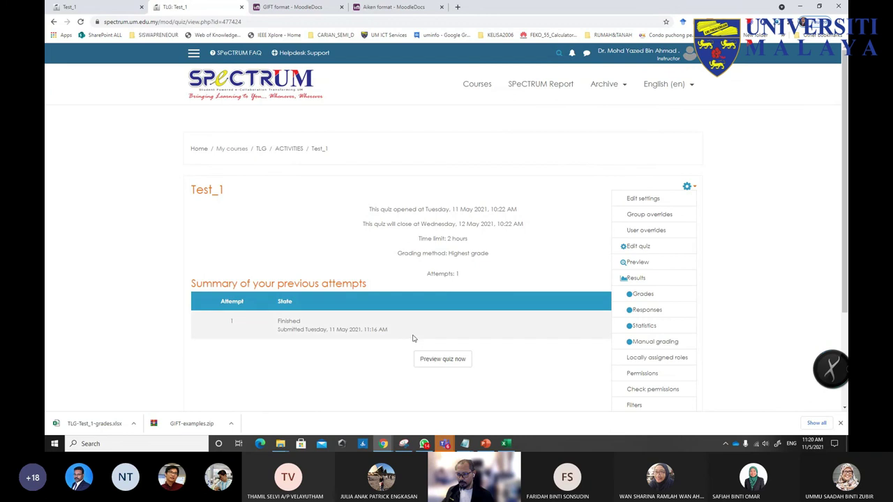
{"action": "left_click", "coordinate": [245, 217]}
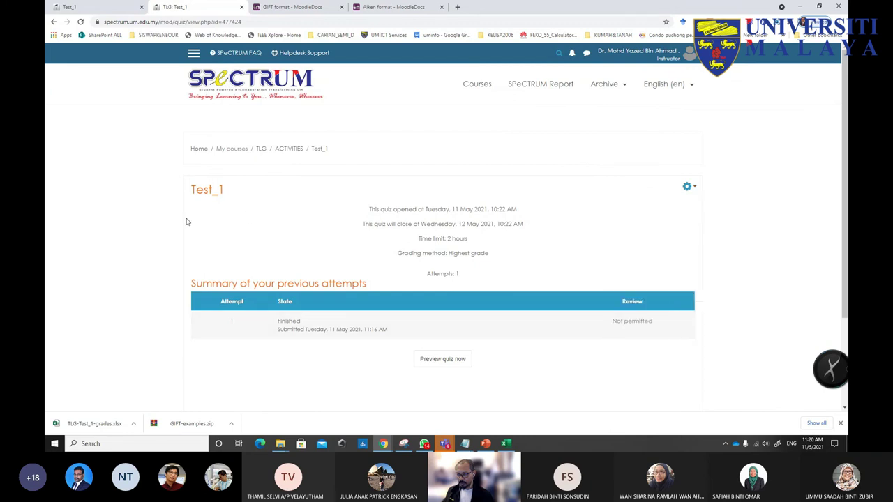
- Return to the TLG course page and open the settings of the Test_1 quiz in the ACTIVITIES section
{"action": "left_click", "coordinate": [261, 149]}
{"action": "scroll", "coordinate": [279, 281], "scroll_direction": "down", "scroll_amount": 4}
{"action": "left_click", "coordinate": [534, 155]}
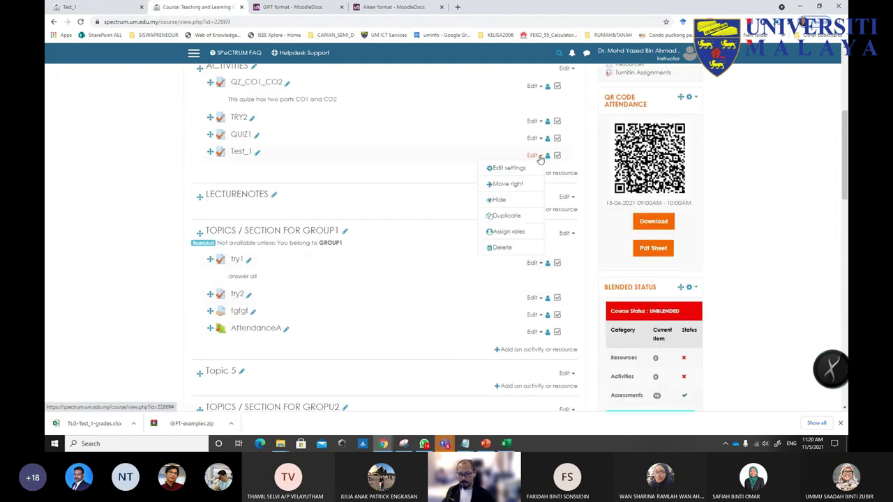
{"action": "left_click", "coordinate": [510, 171]}
{"action": "scroll", "coordinate": [345, 300], "scroll_direction": "down", "scroll_amount": 2}
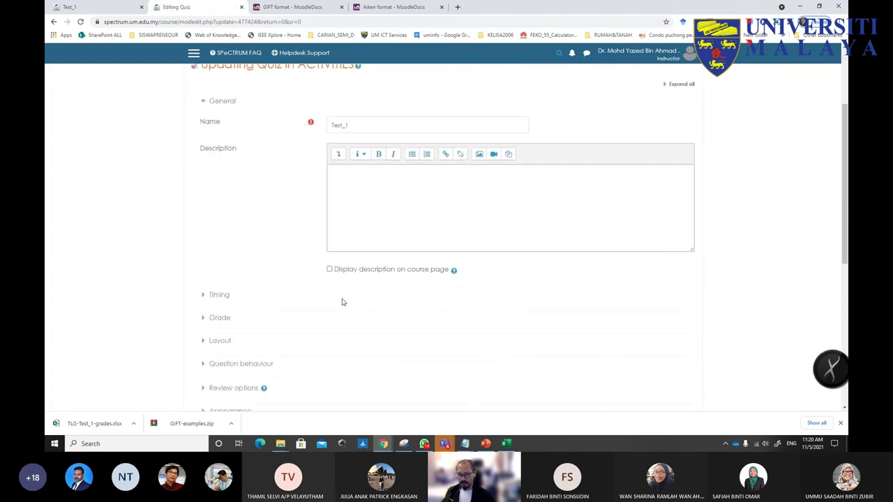
{"action": "scroll", "coordinate": [343, 302], "scroll_direction": "down", "scroll_amount": 1}
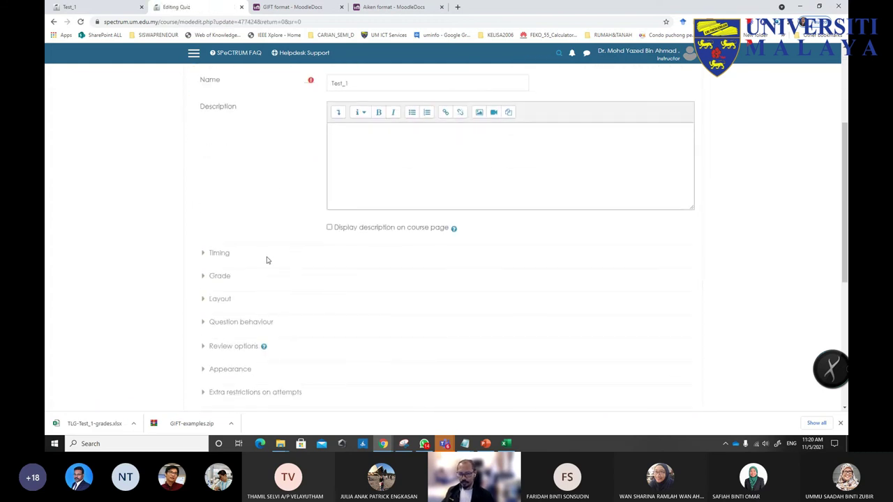
- Expand the Timing and Layout sections of the quiz settings and review their options
{"action": "left_click", "coordinate": [203, 253]}
{"action": "scroll", "coordinate": [355, 342], "scroll_direction": "down", "scroll_amount": 1}
{"action": "scroll", "coordinate": [201, 337], "scroll_direction": "down", "scroll_amount": 4}
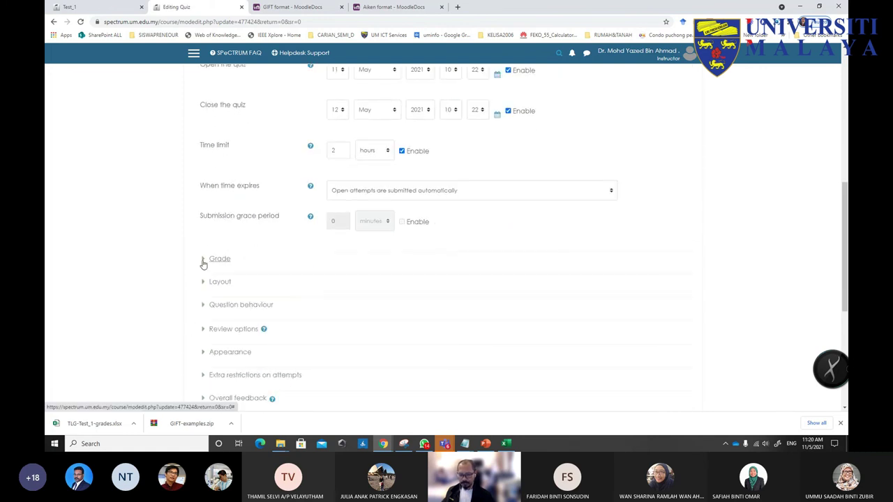
{"action": "left_click", "coordinate": [203, 282]}
{"action": "scroll", "coordinate": [398, 307], "scroll_direction": "down", "scroll_amount": 1}
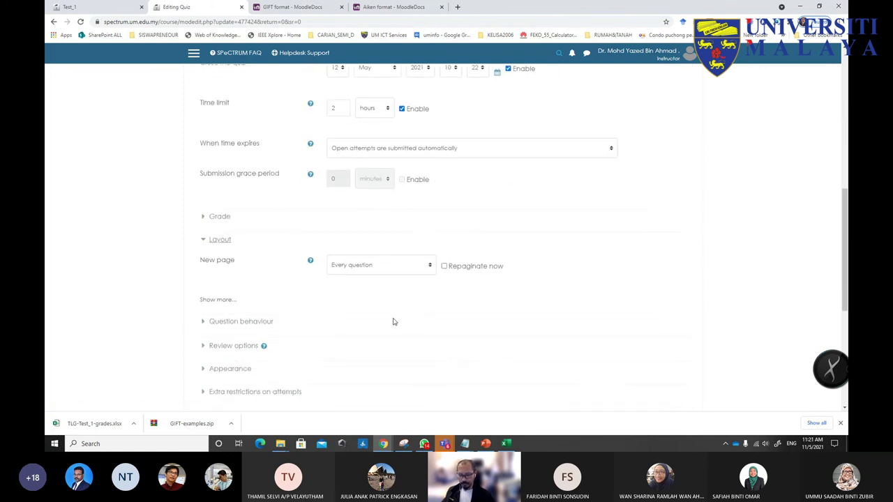
{"action": "scroll", "coordinate": [394, 321], "scroll_direction": "down", "scroll_amount": 1}
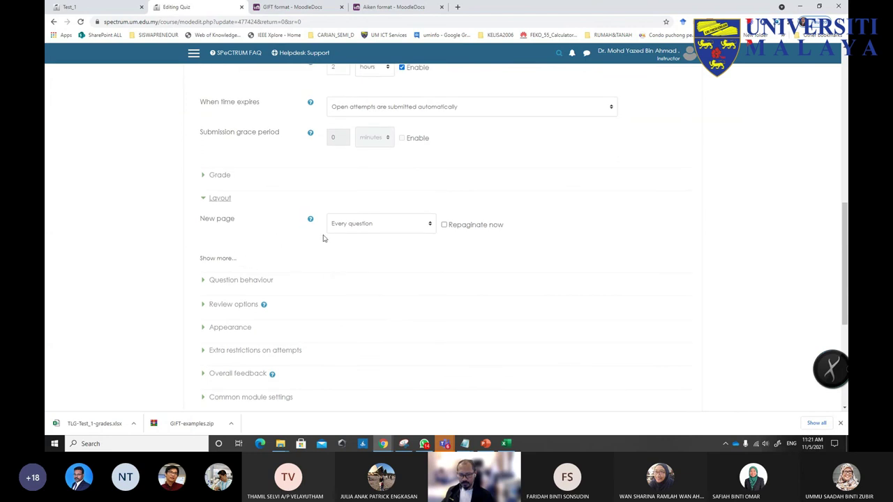
{"action": "scroll", "coordinate": [205, 251], "scroll_direction": "down", "scroll_amount": 1}
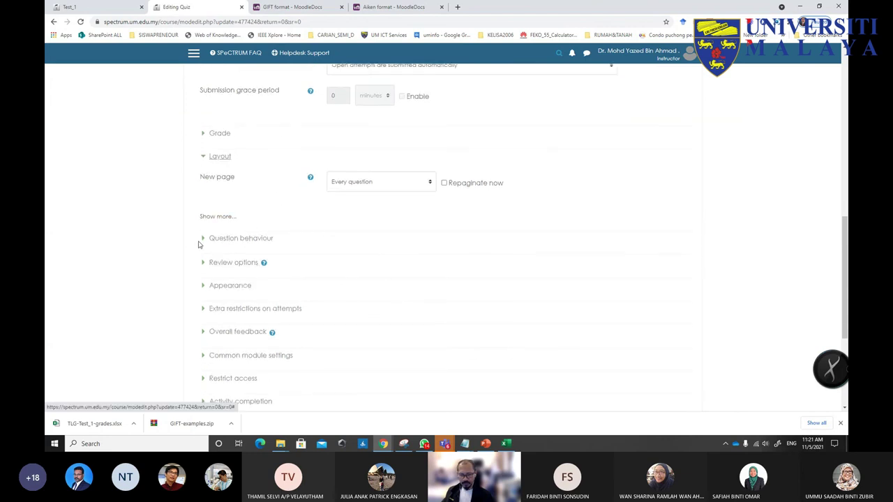
- Expand the Question behaviour section and look over the remaining quiz settings sections
{"action": "left_click", "coordinate": [202, 242]}
{"action": "scroll", "coordinate": [299, 265], "scroll_direction": "down", "scroll_amount": 4}
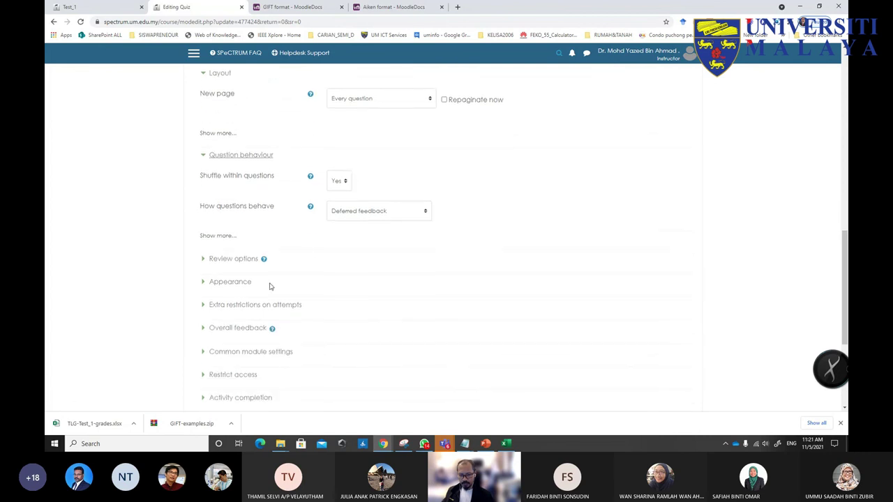
{"action": "scroll", "coordinate": [232, 293], "scroll_direction": "down", "scroll_amount": 1}
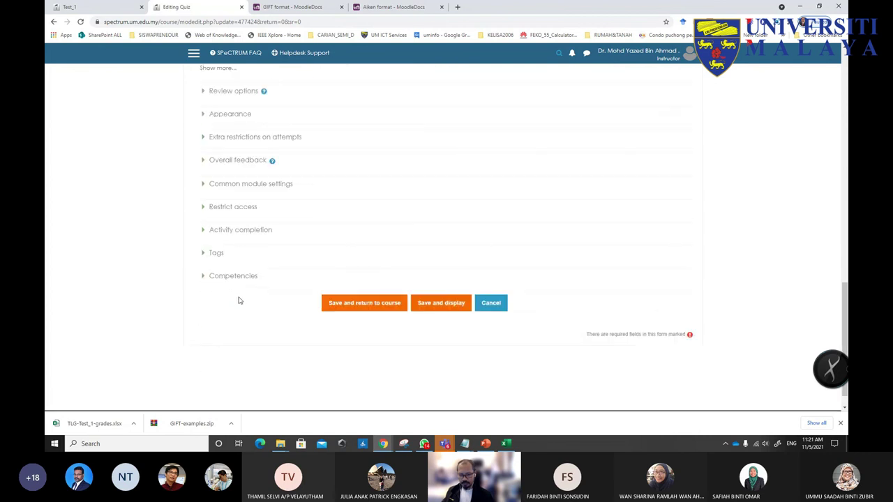
{"action": "scroll", "coordinate": [239, 300], "scroll_direction": "up", "scroll_amount": 10}
{"action": "scroll", "coordinate": [245, 301], "scroll_direction": "up", "scroll_amount": 2}
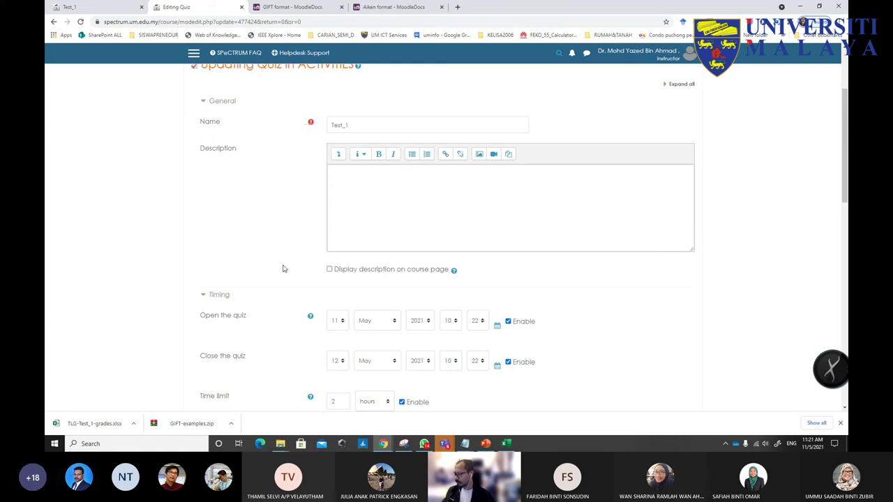
{"action": "scroll", "coordinate": [293, 269], "scroll_direction": "up", "scroll_amount": 2}
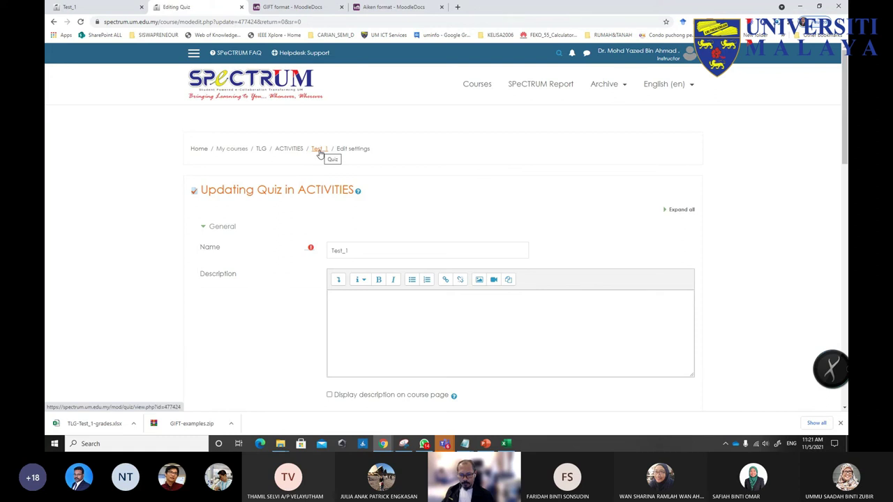
- Go back to the TLG course page, look at the open Test_1 grades report, and return to the course page
{"action": "left_click", "coordinate": [261, 148]}
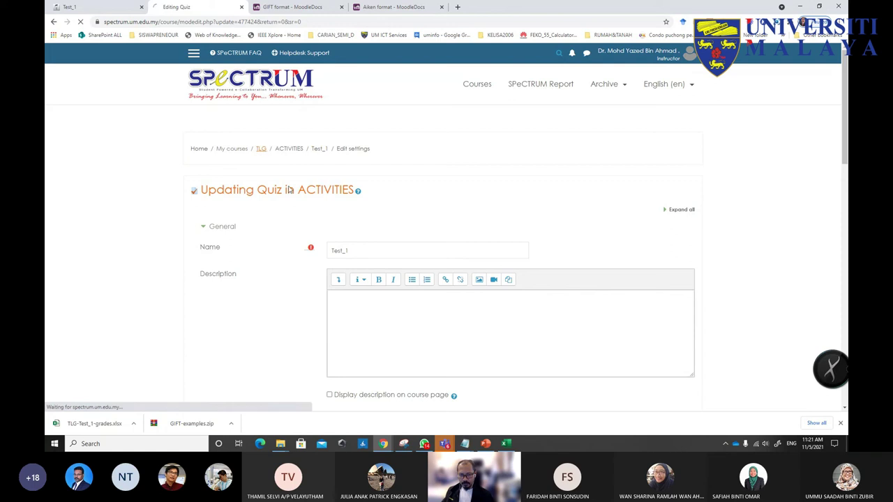
{"action": "scroll", "coordinate": [289, 223], "scroll_direction": "down", "scroll_amount": 4}
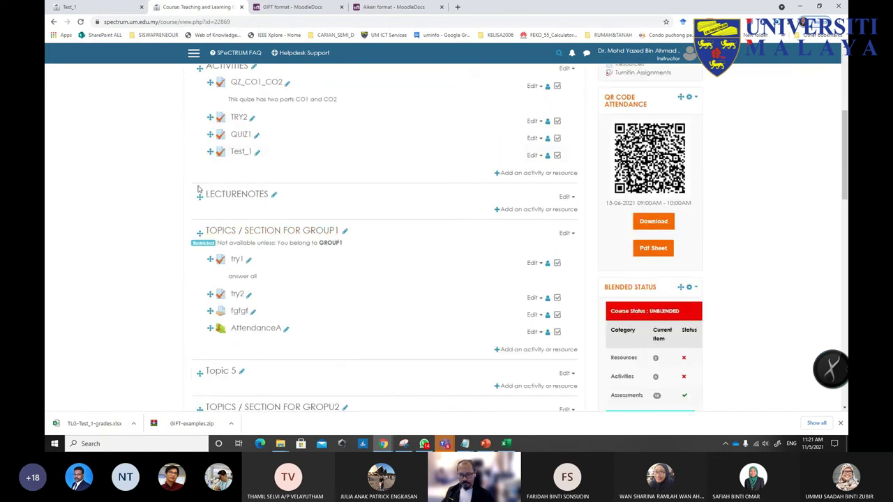
{"action": "scroll", "coordinate": [200, 194], "scroll_direction": "up", "scroll_amount": 4}
{"action": "left_click", "coordinate": [108, 7]}
{"action": "scroll", "coordinate": [186, 166], "scroll_direction": "up", "scroll_amount": 5}
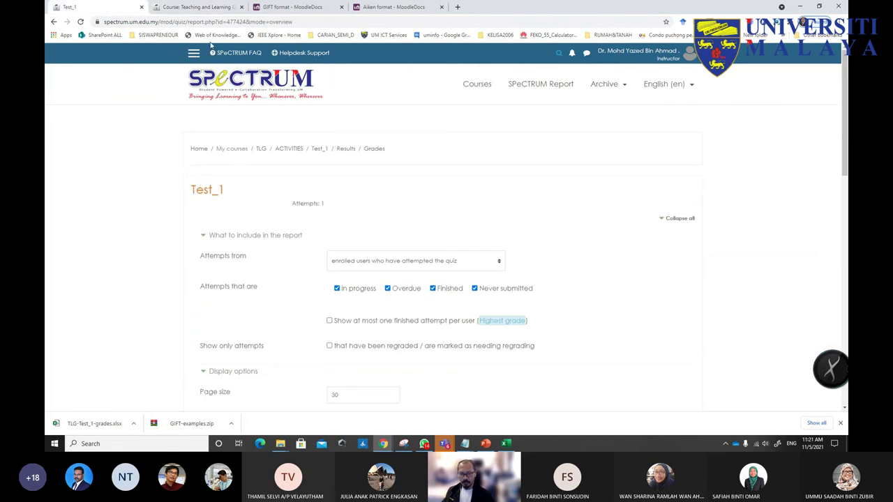
{"action": "left_click", "coordinate": [209, 7]}
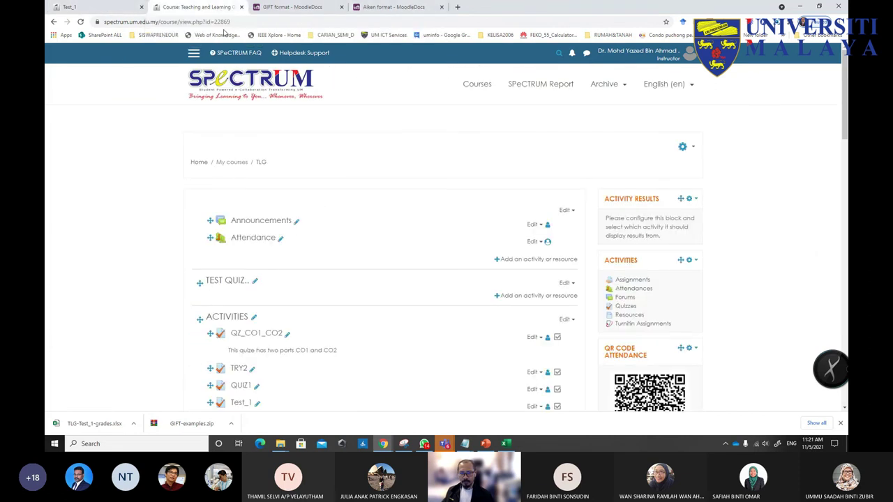
- Open the SPeCTRUM home page in a separate browser tab and enter the Teaching and Learning Ground course
{"action": "right_click", "coordinate": [254, 85]}
{"action": "left_click", "coordinate": [265, 90]}
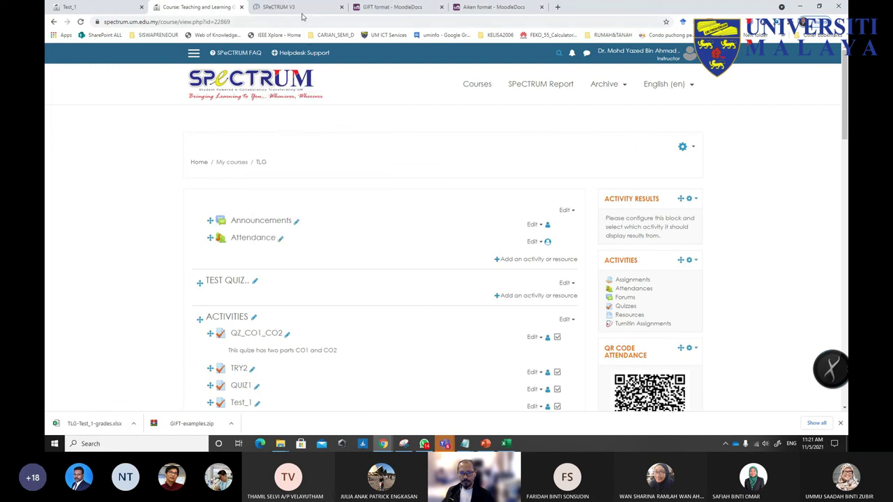
{"action": "key", "text": "ctrl+Tab"}
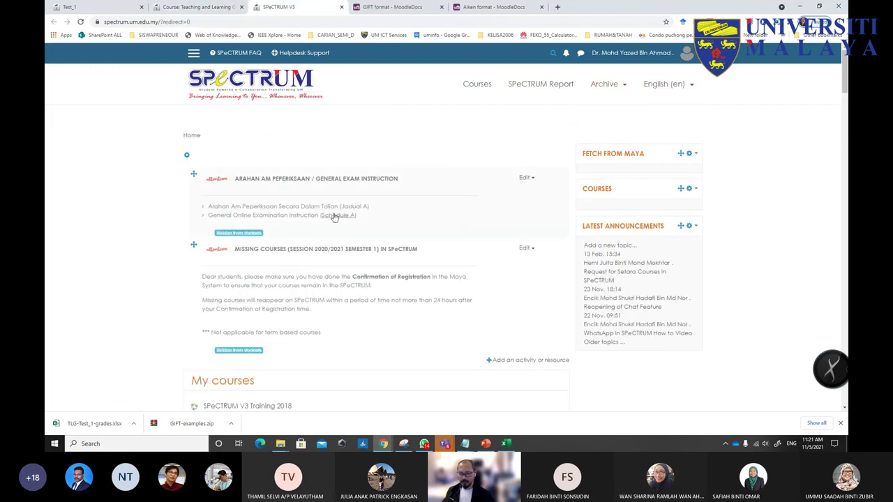
{"action": "scroll", "coordinate": [327, 224], "scroll_direction": "down", "scroll_amount": 3}
{"action": "scroll", "coordinate": [267, 253], "scroll_direction": "down", "scroll_amount": 7}
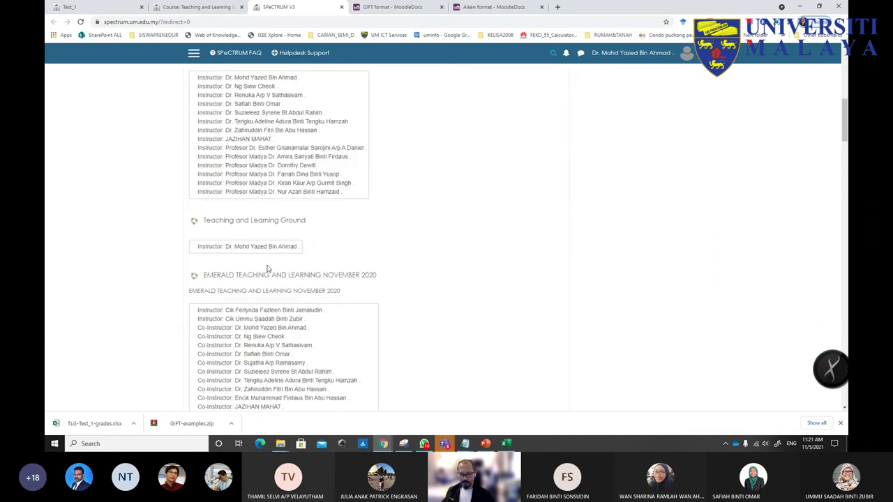
{"action": "left_click", "coordinate": [265, 222]}
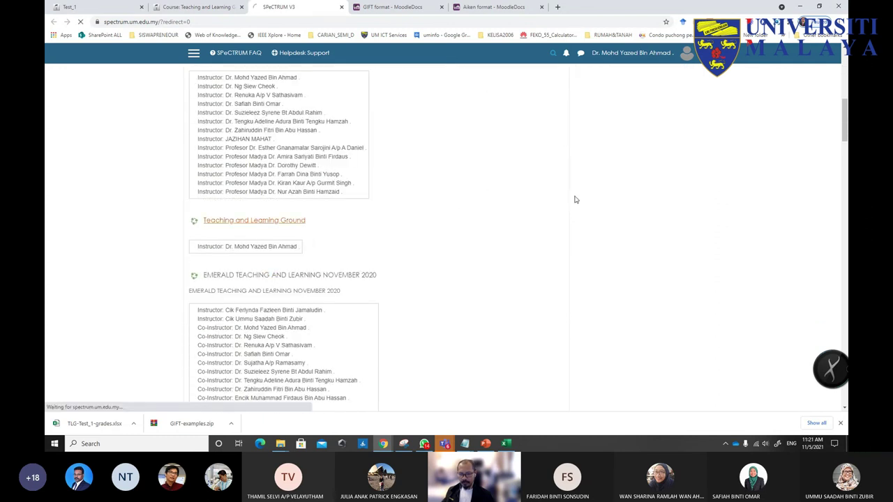
- Open the course's question bank through Course administration and view the list of selectable question categories
{"action": "scroll", "coordinate": [586, 203], "scroll_direction": "down", "scroll_amount": 1}
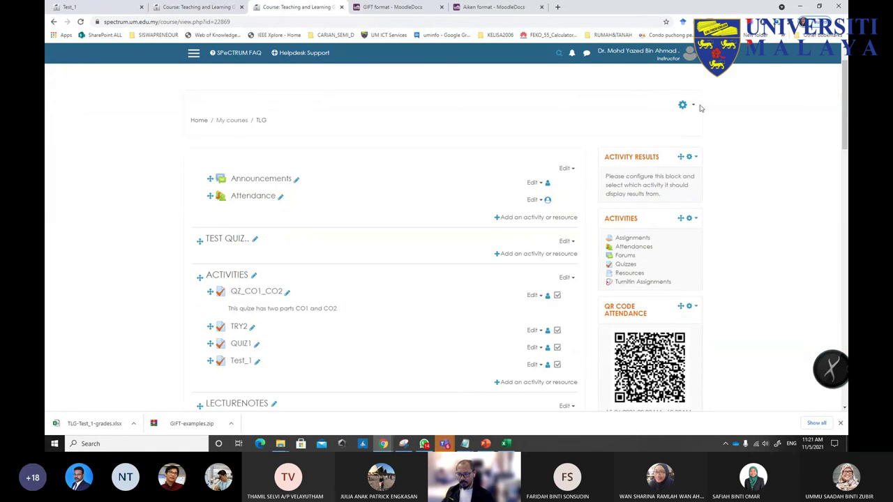
{"action": "scroll", "coordinate": [248, 216], "scroll_direction": "up", "scroll_amount": 1}
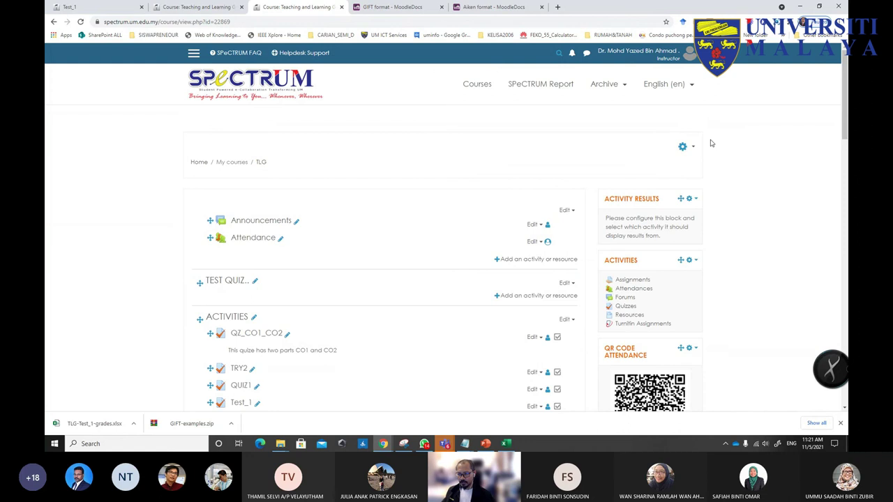
{"action": "left_click", "coordinate": [684, 146]}
{"action": "left_click", "coordinate": [639, 316]}
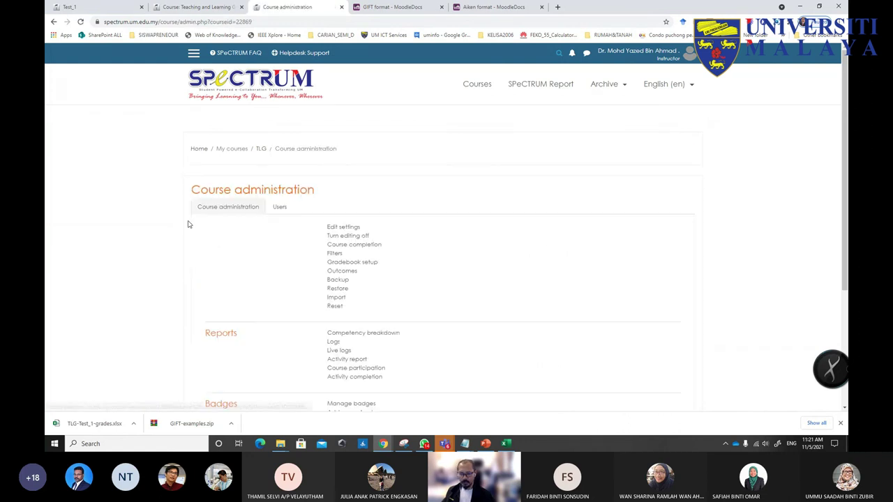
{"action": "scroll", "coordinate": [411, 258], "scroll_direction": "down", "scroll_amount": 3}
{"action": "left_click", "coordinate": [239, 276]}
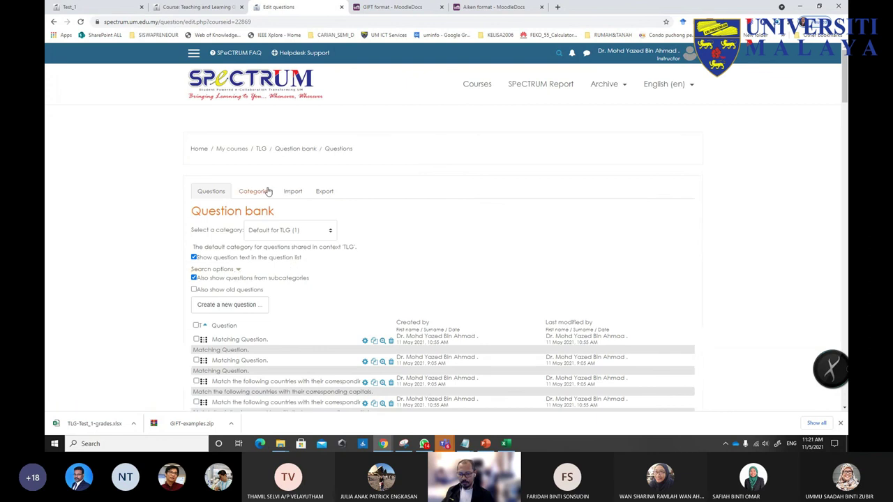
{"action": "left_click", "coordinate": [283, 232]}
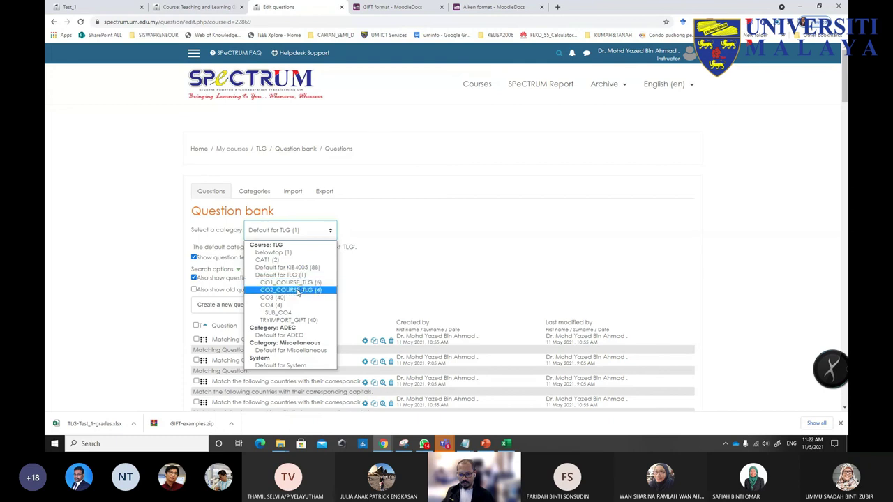
{"action": "left_click", "coordinate": [406, 249]}
- Open the question import page, expand its General section and view the available import categories and file formats
{"action": "left_click", "coordinate": [293, 192]}
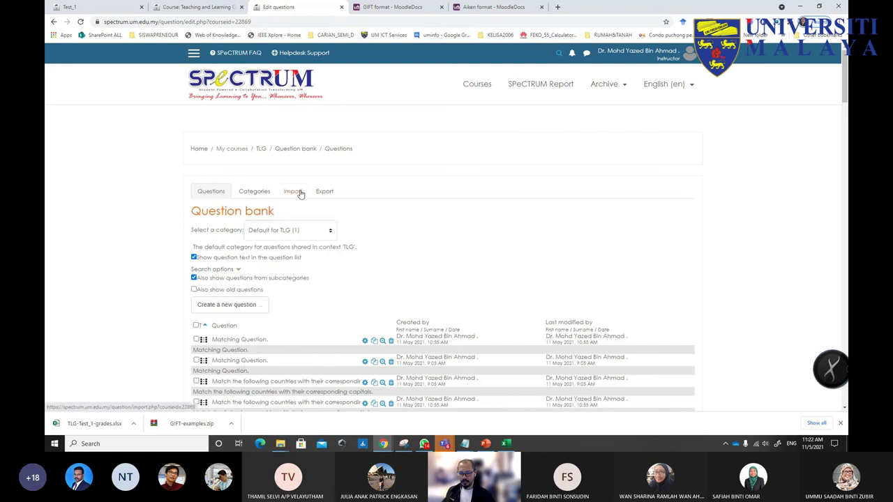
{"action": "scroll", "coordinate": [297, 245], "scroll_direction": "down", "scroll_amount": 1}
{"action": "scroll", "coordinate": [370, 229], "scroll_direction": "down", "scroll_amount": 1}
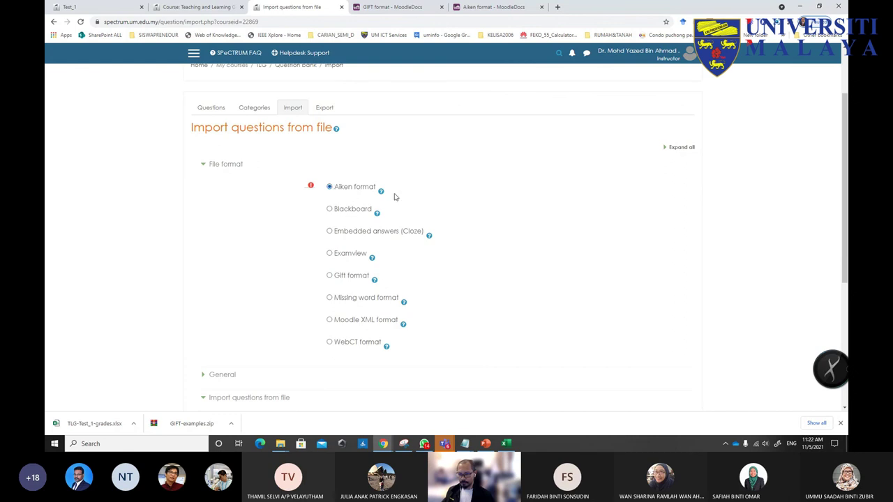
{"action": "scroll", "coordinate": [424, 201], "scroll_direction": "down", "scroll_amount": 5}
{"action": "left_click", "coordinate": [202, 207]}
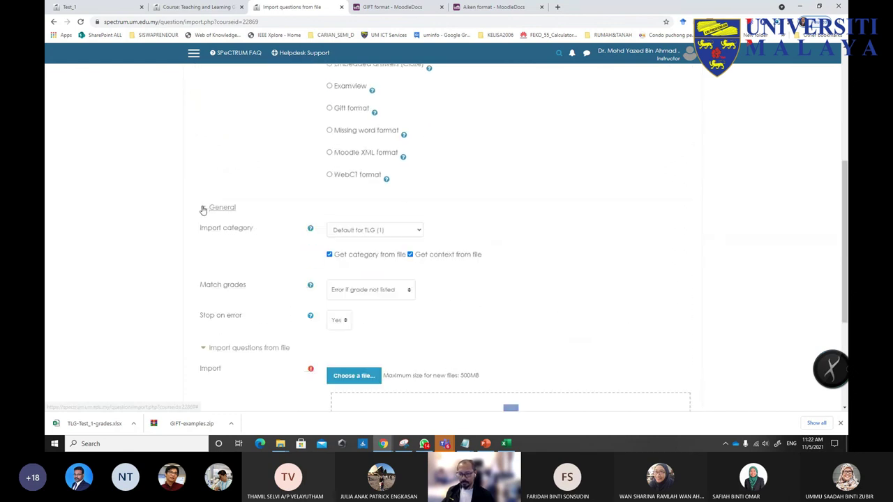
{"action": "left_click", "coordinate": [401, 231]}
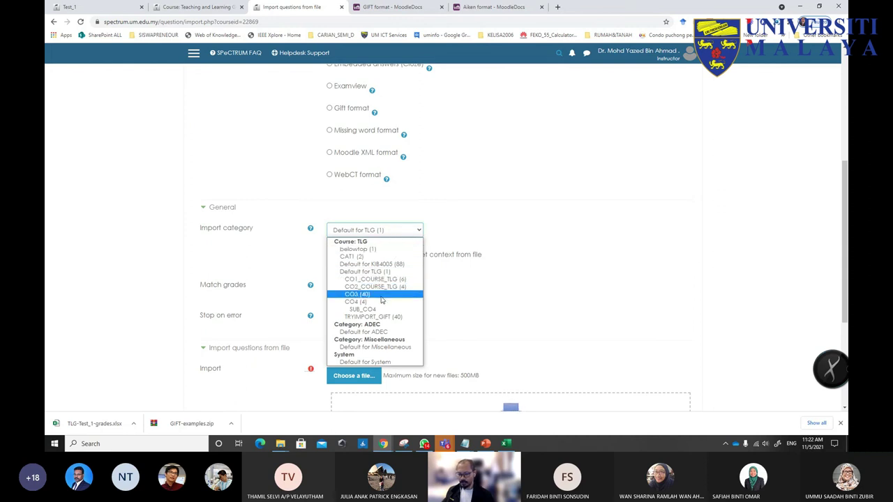
{"action": "left_click", "coordinate": [226, 176]}
{"action": "scroll", "coordinate": [226, 175], "scroll_direction": "up", "scroll_amount": 3}
{"action": "scroll", "coordinate": [226, 175], "scroll_direction": "up", "scroll_amount": 1}
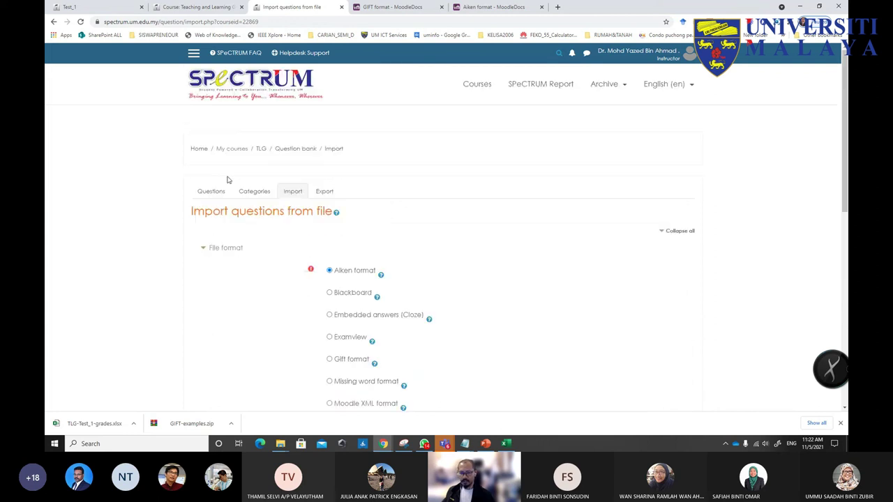
- Leave the question import page for the question bank's category editing page and review the categories of the Teaching and Learning Ground course
{"action": "left_click", "coordinate": [253, 194]}
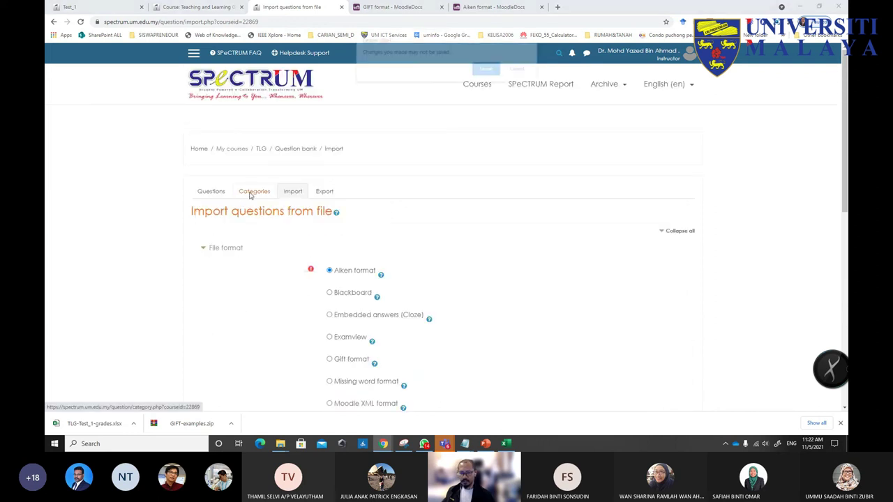
{"action": "left_click", "coordinate": [486, 69]}
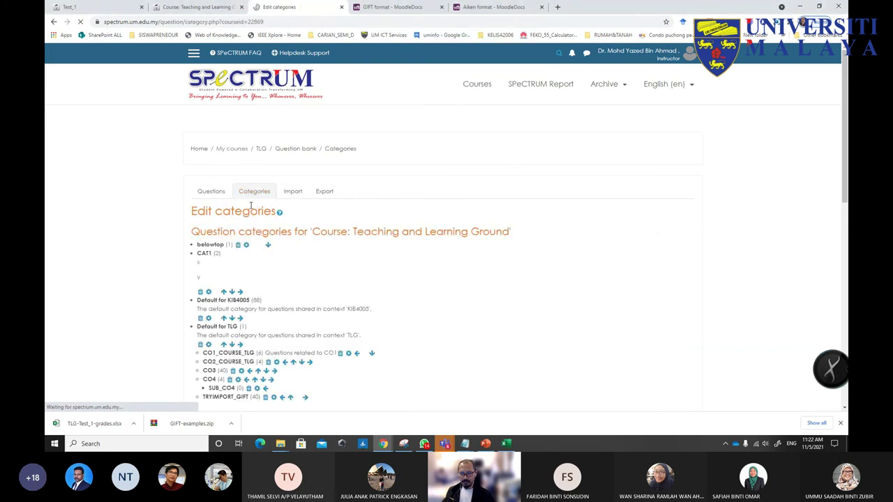
{"action": "scroll", "coordinate": [250, 297], "scroll_direction": "down", "scroll_amount": 3}
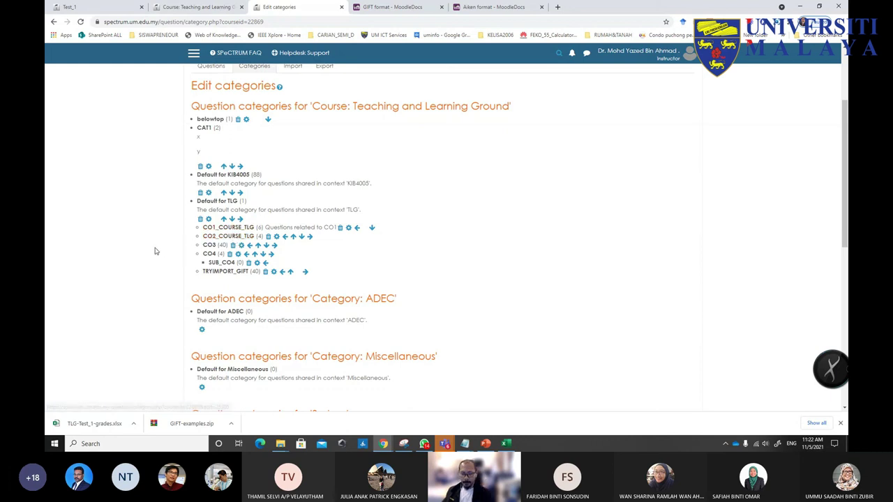
{"action": "scroll", "coordinate": [152, 251], "scroll_direction": "up", "scroll_amount": 1}
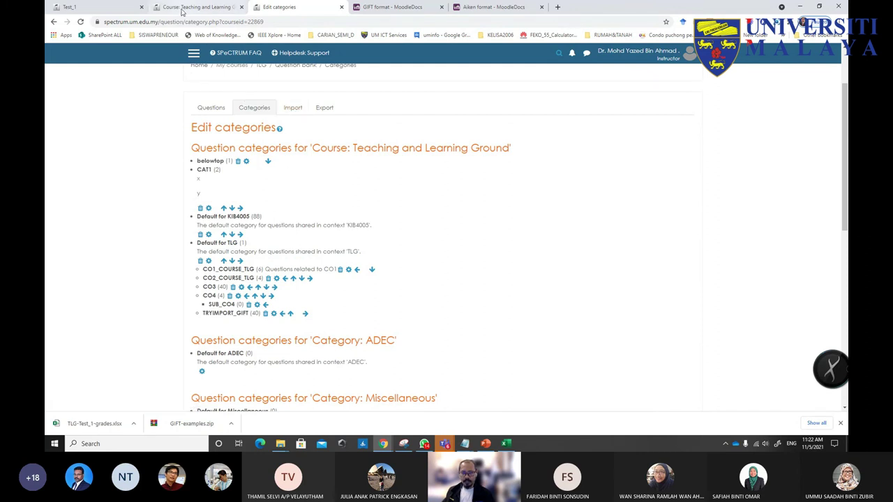
- Go from the Test_1 grades report through the TLG course page to the Test_1 quiz and open its Edit quiz page
{"action": "left_click", "coordinate": [108, 9]}
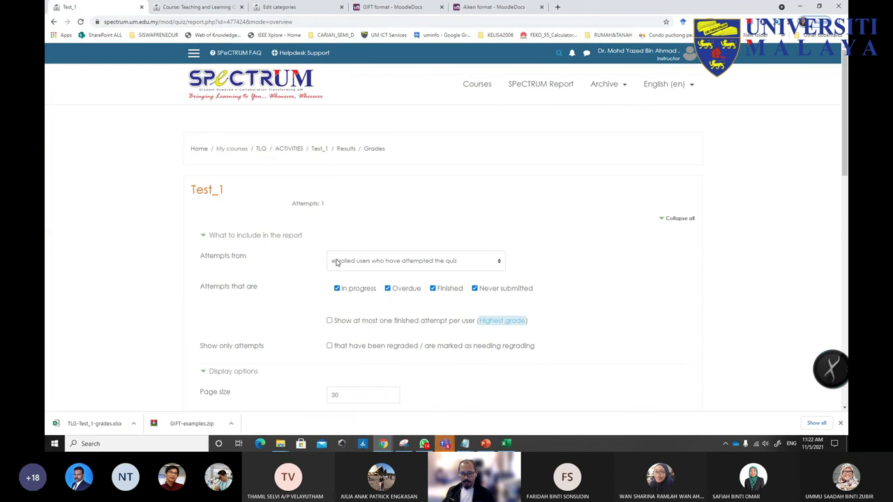
{"action": "left_click", "coordinate": [261, 150]}
{"action": "scroll", "coordinate": [300, 279], "scroll_direction": "down", "scroll_amount": 3}
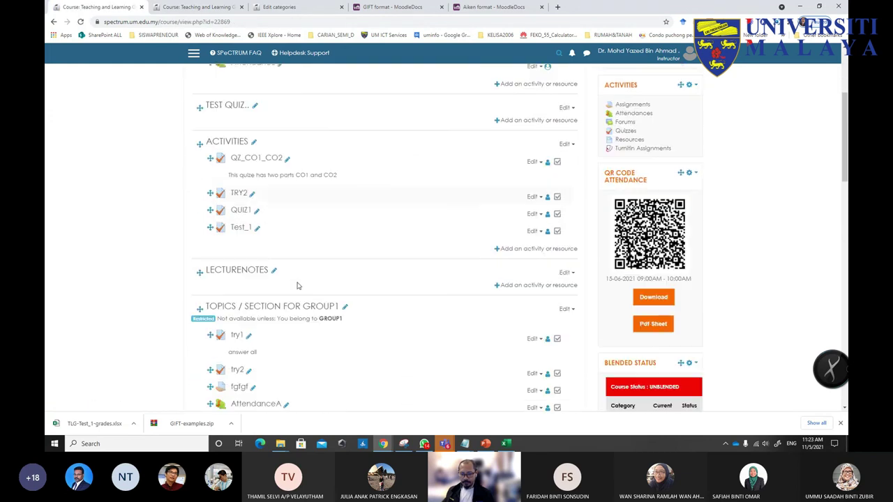
{"action": "scroll", "coordinate": [473, 279], "scroll_direction": "down", "scroll_amount": 2}
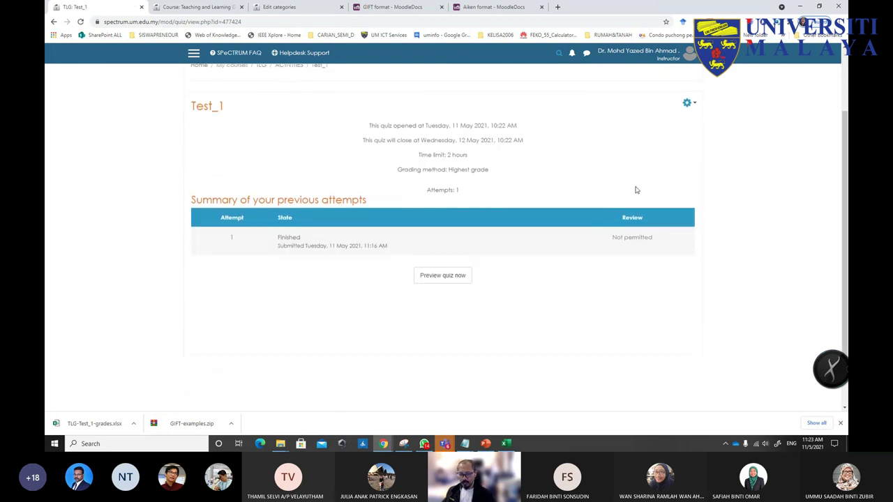
{"action": "left_click", "coordinate": [688, 104]}
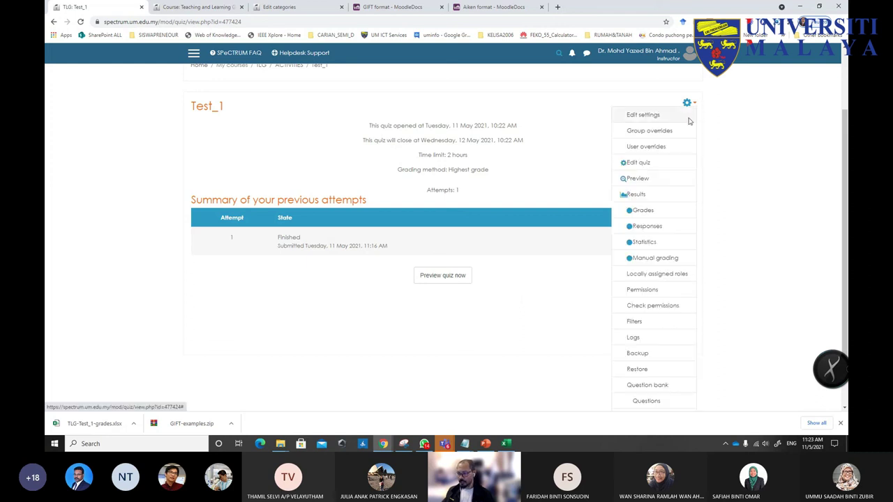
{"action": "left_click", "coordinate": [638, 163]}
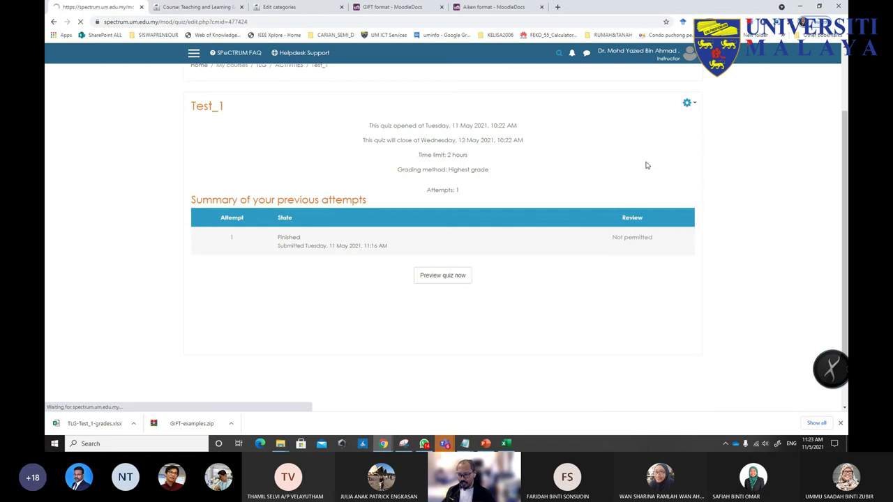
- Review the questions, marks and shuffle settings in PART1, PART2 and PART3 of Test_1, and return to the quiz's main page
{"action": "scroll", "coordinate": [493, 249], "scroll_direction": "down", "scroll_amount": 2}
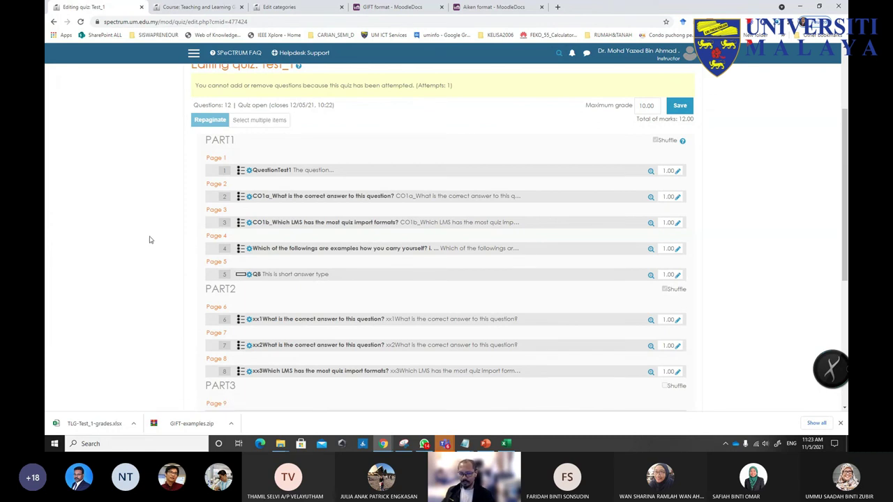
{"action": "scroll", "coordinate": [151, 265], "scroll_direction": "up", "scroll_amount": 2}
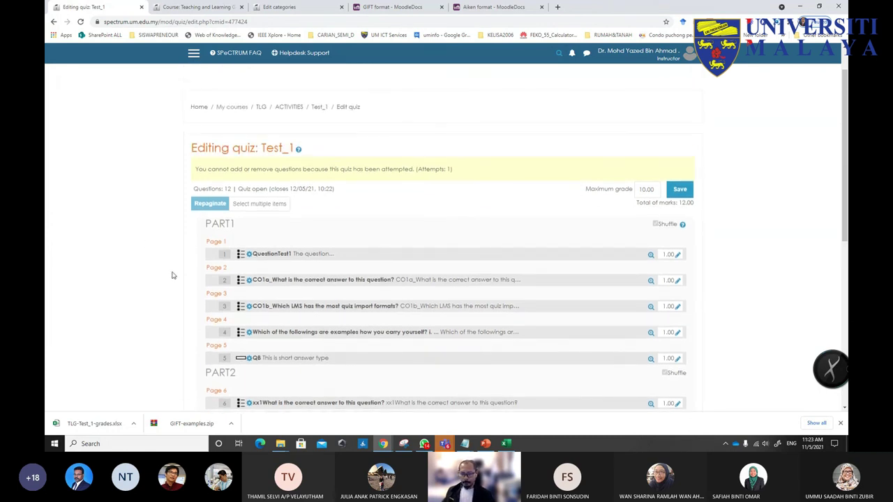
{"action": "scroll", "coordinate": [418, 270], "scroll_direction": "down", "scroll_amount": 2}
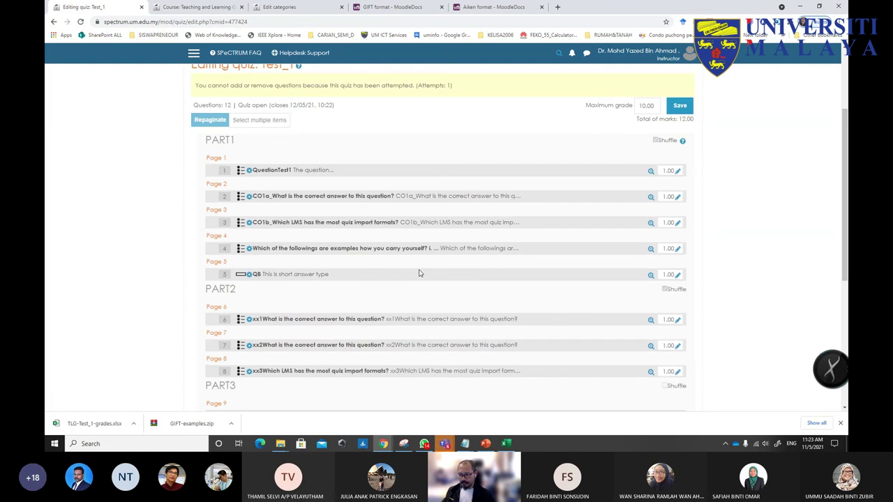
{"action": "scroll", "coordinate": [680, 387], "scroll_direction": "down", "scroll_amount": 3}
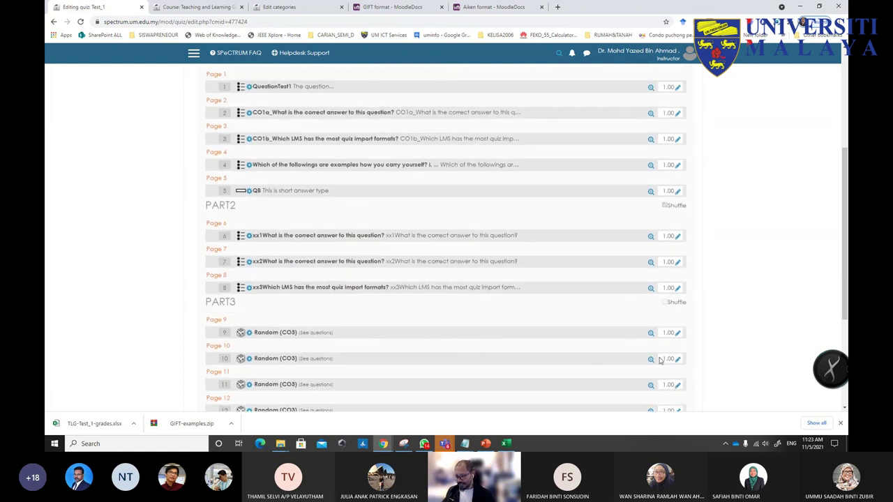
{"action": "scroll", "coordinate": [665, 334], "scroll_direction": "down", "scroll_amount": 2}
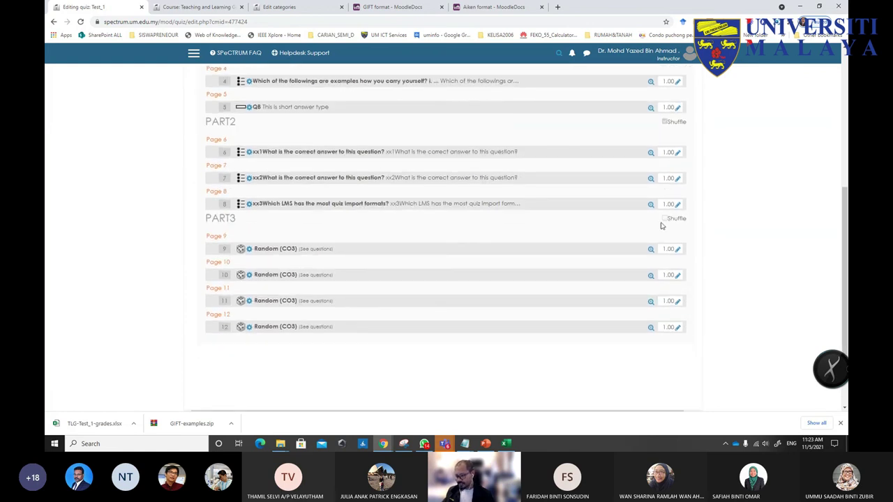
{"action": "scroll", "coordinate": [660, 207], "scroll_direction": "up", "scroll_amount": 7}
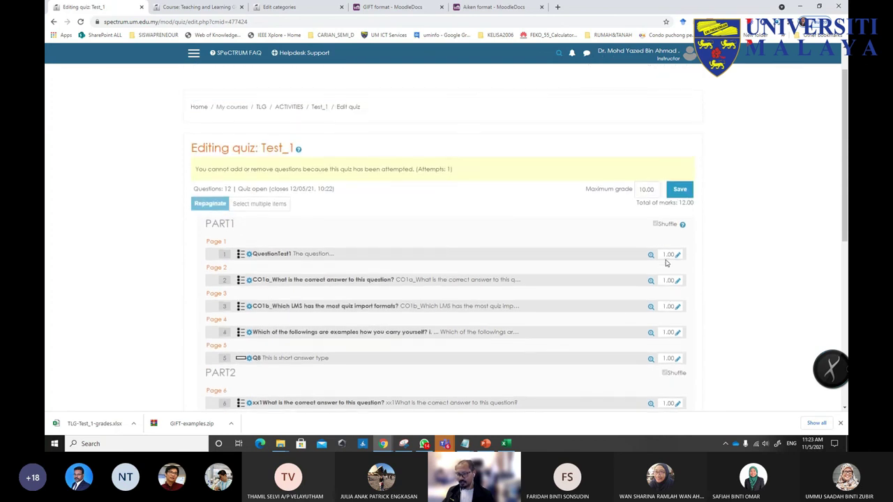
{"action": "left_click", "coordinate": [318, 108]}
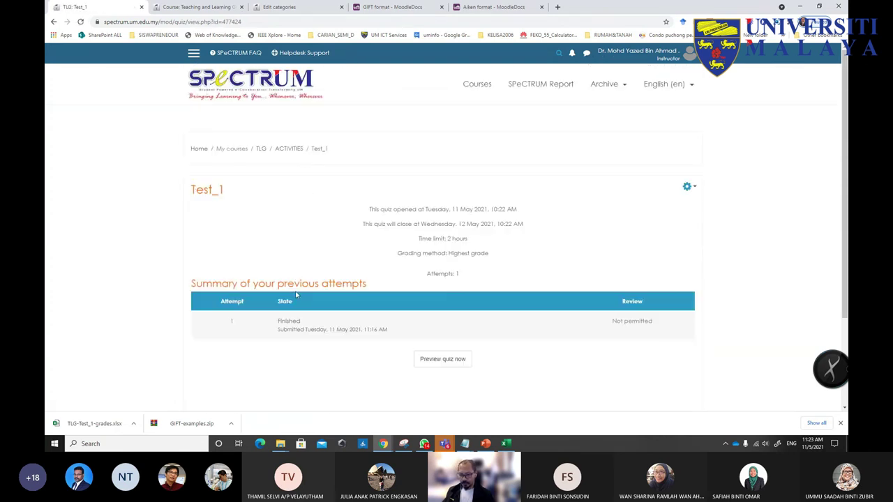
{"action": "scroll", "coordinate": [313, 281], "scroll_direction": "down", "scroll_amount": 1}
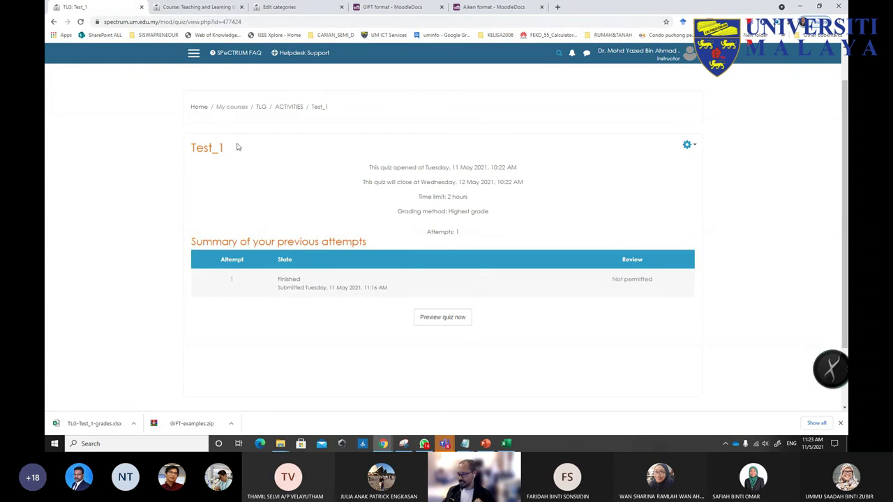
- Open the grades report from Test_1's attempts link and set the table download format to Microsoft Excel (.xlsx)
{"action": "left_click", "coordinate": [332, 6]}
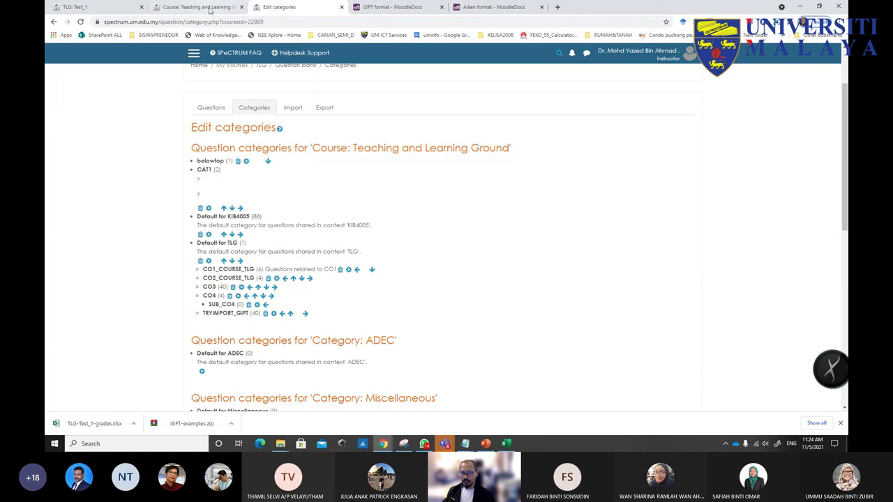
{"action": "left_click", "coordinate": [100, 10]}
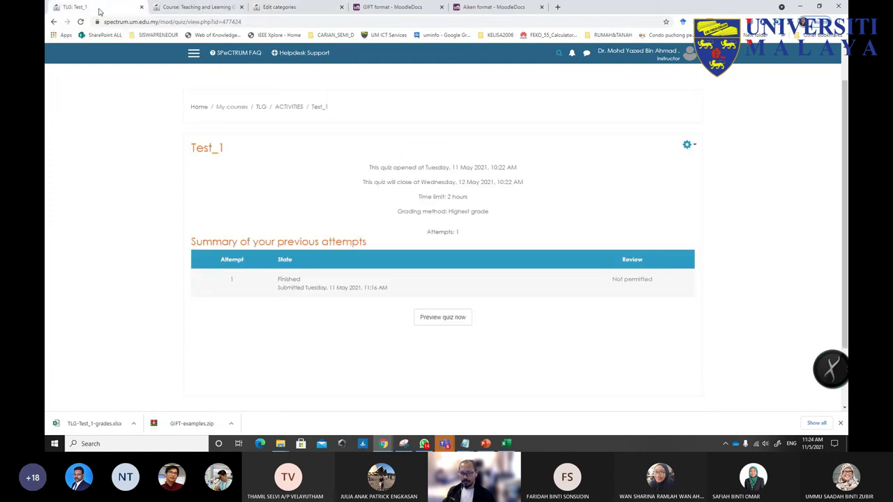
{"action": "left_click", "coordinate": [448, 236]}
{"action": "scroll", "coordinate": [438, 273], "scroll_direction": "down", "scroll_amount": 3}
{"action": "scroll", "coordinate": [438, 273], "scroll_direction": "down", "scroll_amount": 2}
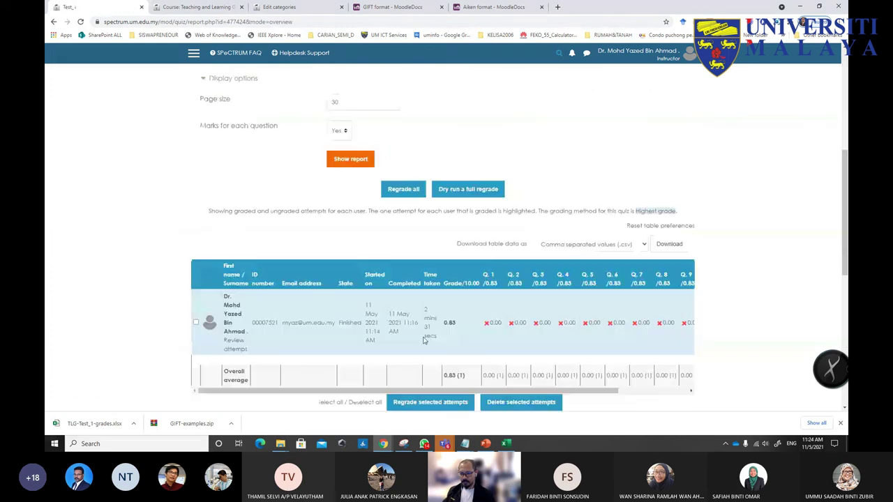
{"action": "left_click", "coordinate": [592, 245]}
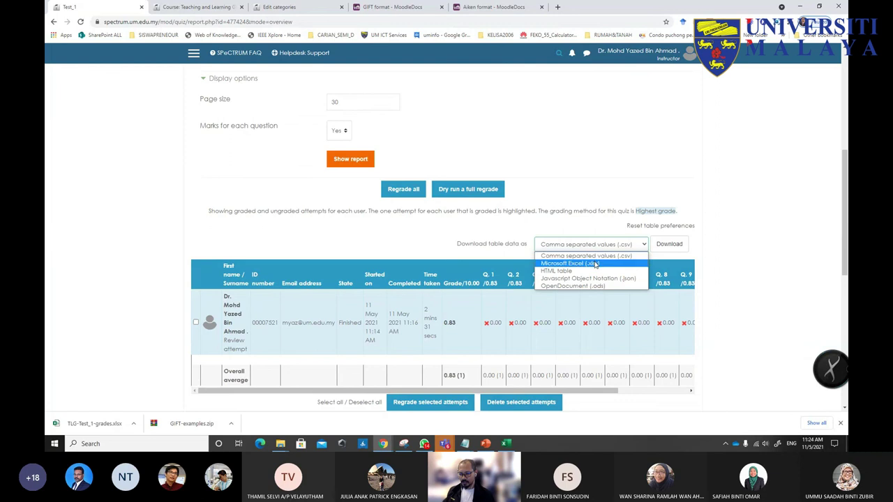
{"action": "left_click", "coordinate": [594, 263]}
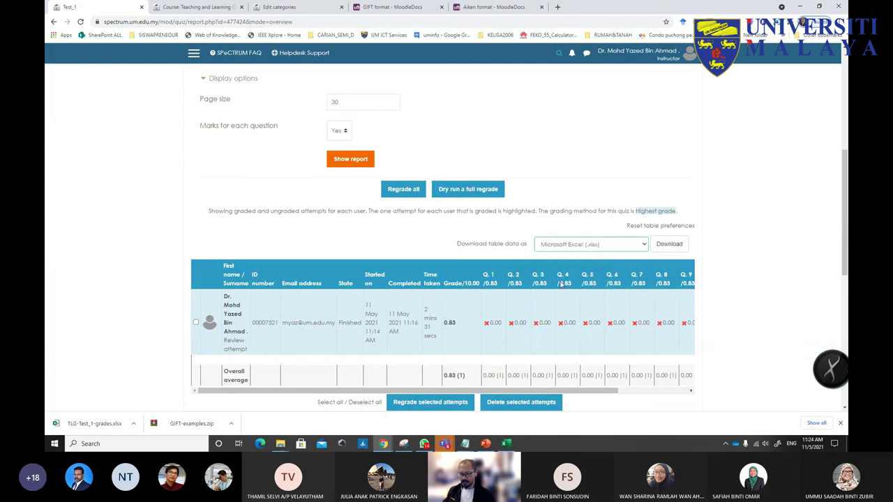
- Switch to the TLG-Test_1-grades.xlsx workbook in Excel and select the Q. 1 to Q. 4 marks in L1:O3
{"action": "left_click", "coordinate": [508, 445]}
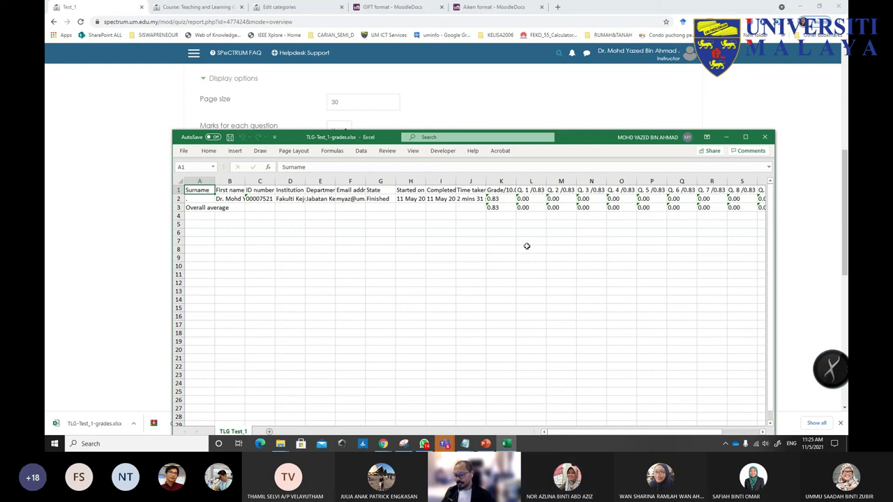
{"action": "left_click", "coordinate": [530, 191]}
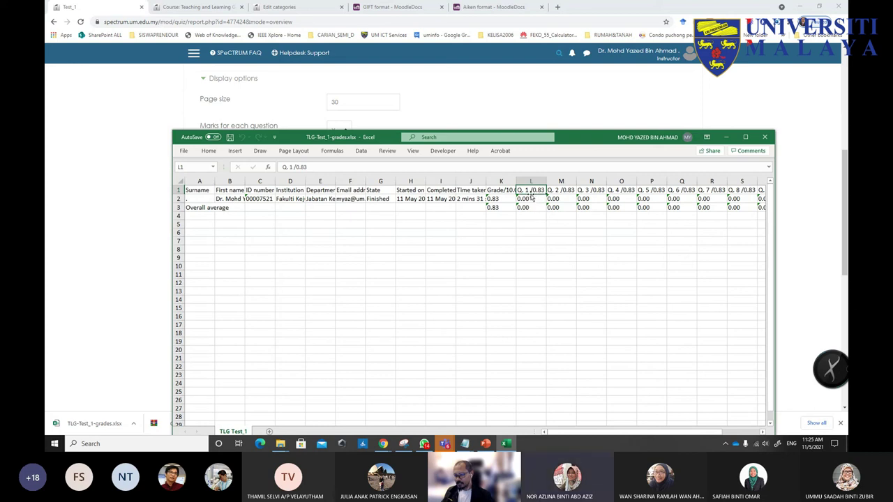
{"action": "left_click", "coordinate": [526, 231]}
{"action": "left_click_drag", "start_coordinate": [529, 190], "coordinate": [618, 211]}
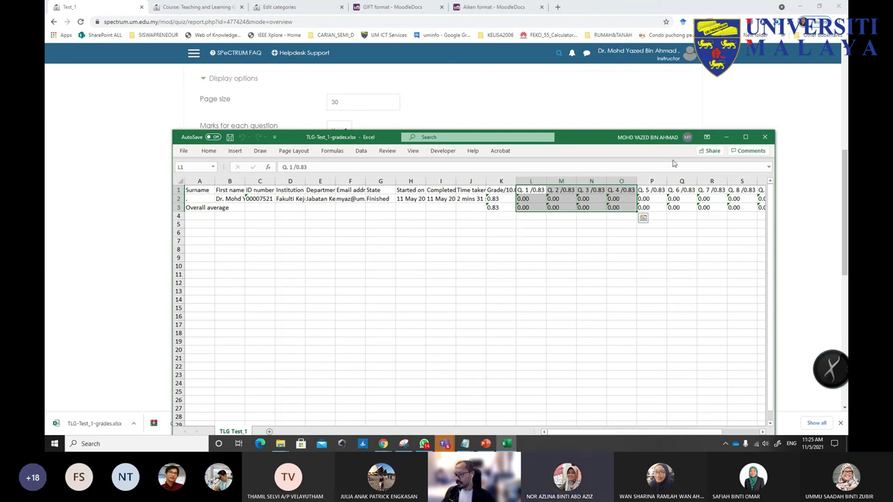
- Maximise the grades workbook, select the Q. 9 to Q. 12 columns T:W, and return to the grades report in the browser
{"action": "left_click", "coordinate": [746, 138]}
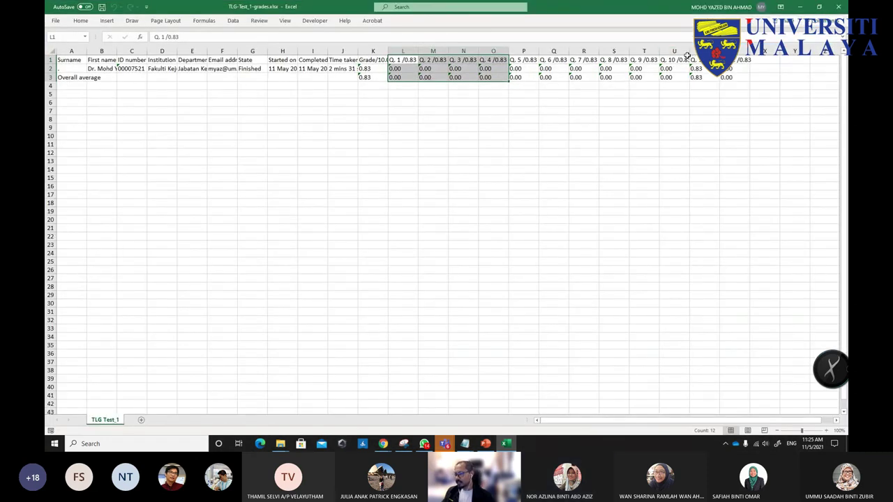
{"action": "left_click_drag", "start_coordinate": [736, 51], "coordinate": [643, 51]}
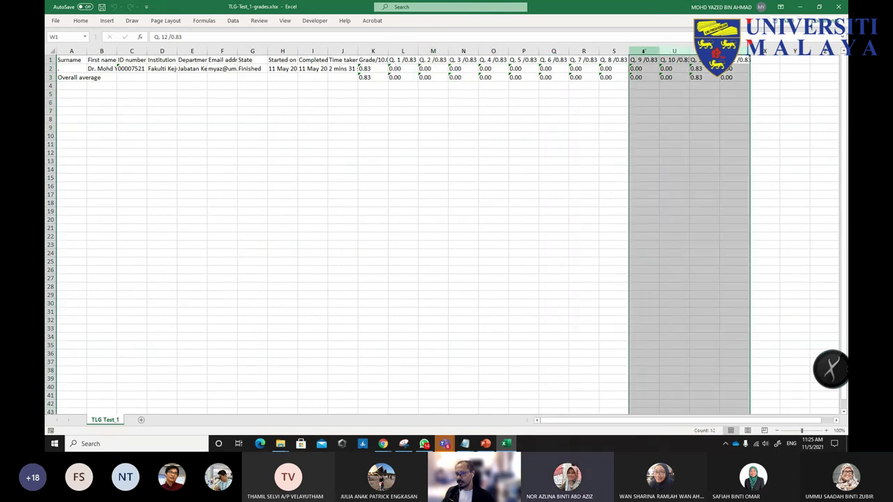
{"action": "left_click", "coordinate": [525, 189]}
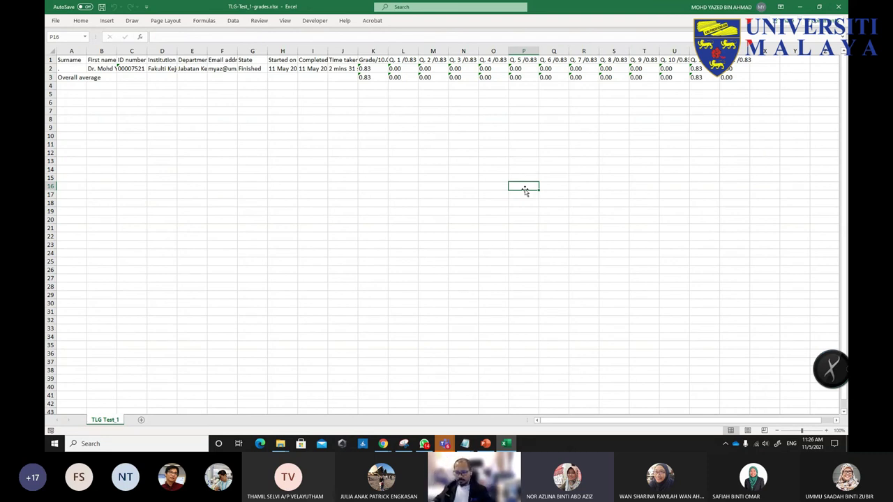
{"action": "left_click", "coordinate": [821, 8]}
{"action": "left_click", "coordinate": [135, 147]}
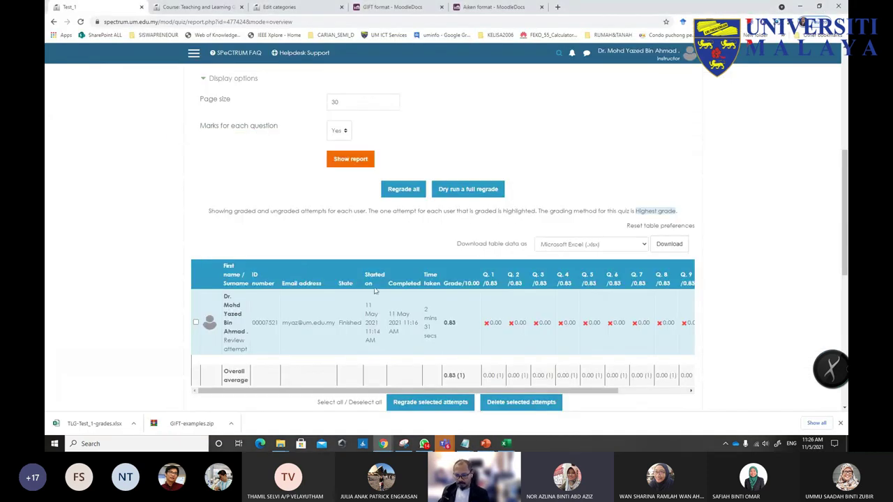
- Examine the per-question marks up to Q. 12 and the grade ranges chart in the report, and return to the Test_1 quiz page
{"action": "scroll", "coordinate": [360, 283], "scroll_direction": "down", "scroll_amount": 3}
{"action": "left_click_drag", "start_coordinate": [382, 268], "coordinate": [508, 275]}
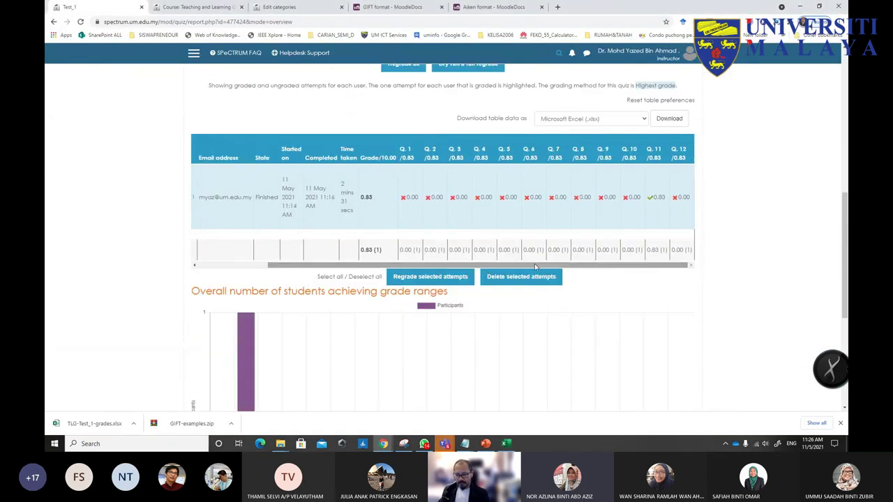
{"action": "scroll", "coordinate": [624, 253], "scroll_direction": "up", "scroll_amount": 1}
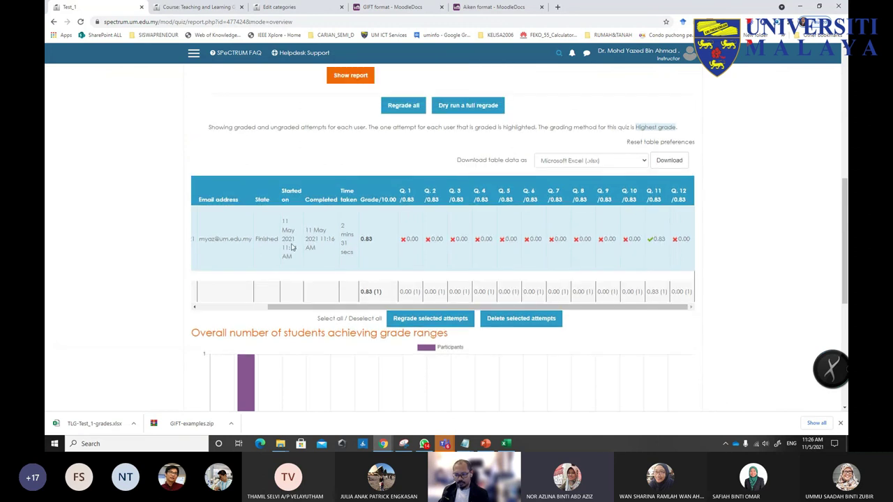
{"action": "scroll", "coordinate": [284, 248], "scroll_direction": "down", "scroll_amount": 2}
{"action": "scroll", "coordinate": [272, 264], "scroll_direction": "down", "scroll_amount": 3}
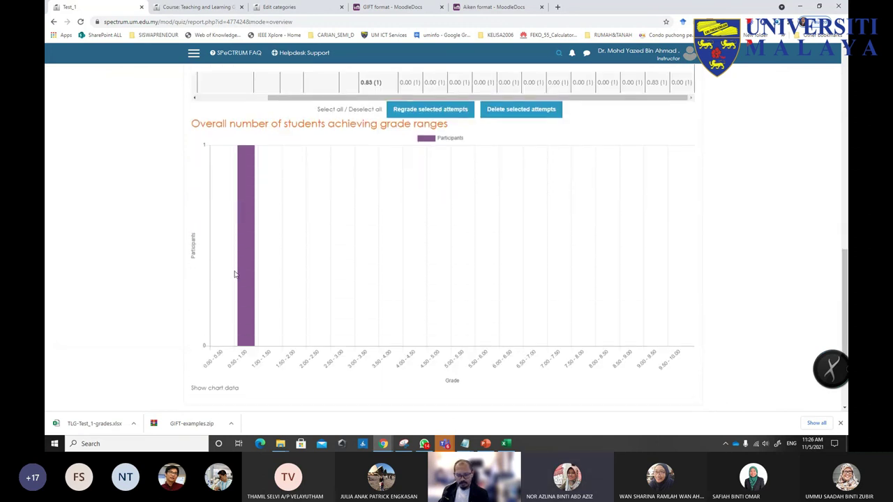
{"action": "scroll", "coordinate": [298, 260], "scroll_direction": "up", "scroll_amount": 7}
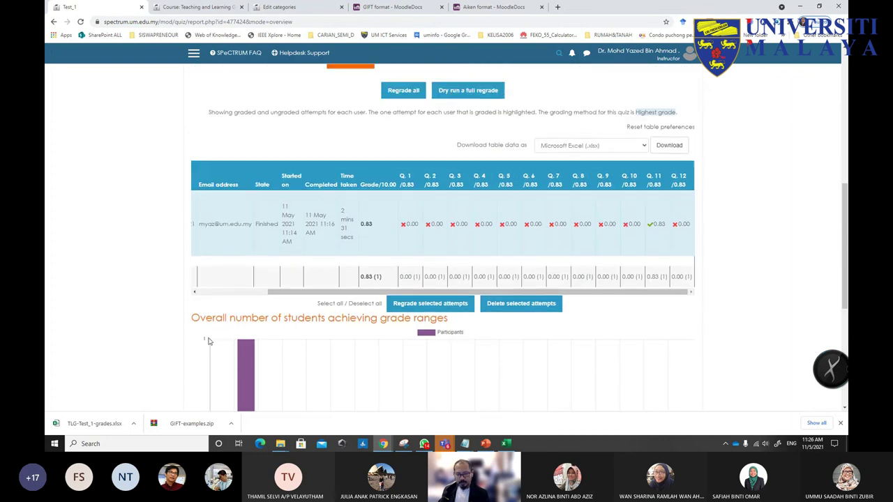
{"action": "scroll", "coordinate": [293, 275], "scroll_direction": "up", "scroll_amount": 7}
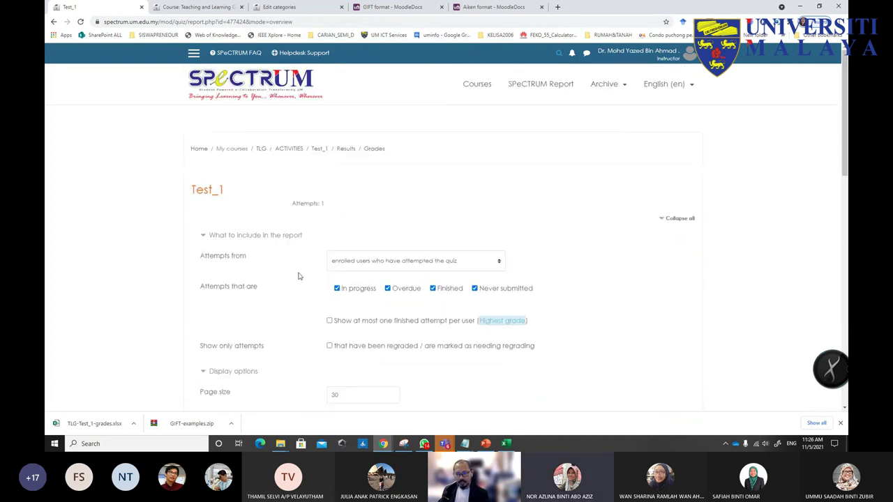
{"action": "left_click", "coordinate": [319, 149]}
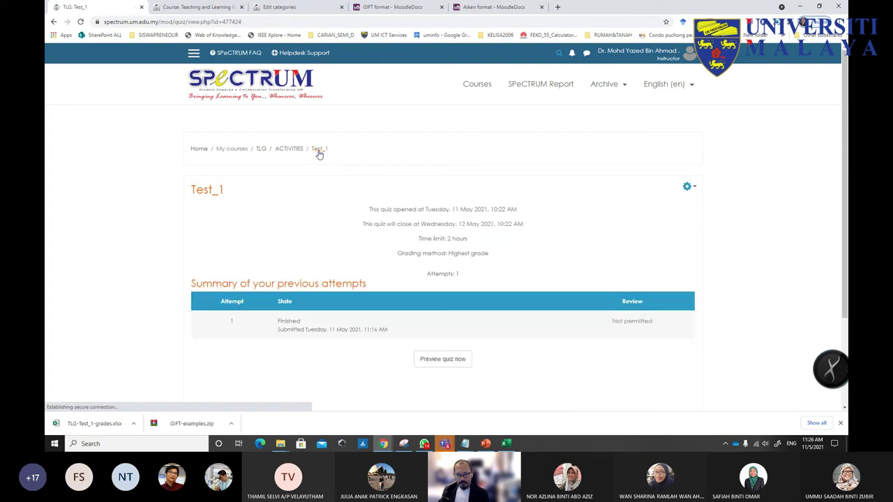
- Reopen Test_1's grades report from its attempts link, review all question marks and the grade distribution chart, and return to the quiz page
{"action": "left_click", "coordinate": [442, 275]}
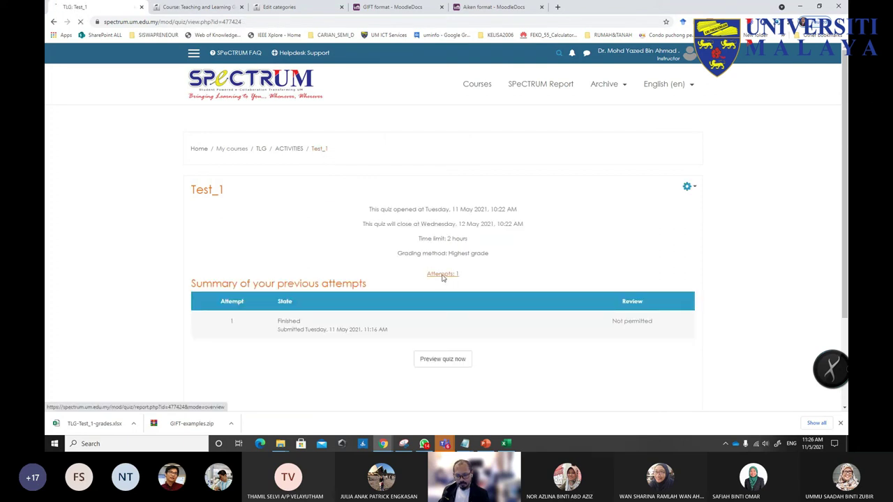
{"action": "scroll", "coordinate": [436, 287], "scroll_direction": "down", "scroll_amount": 3}
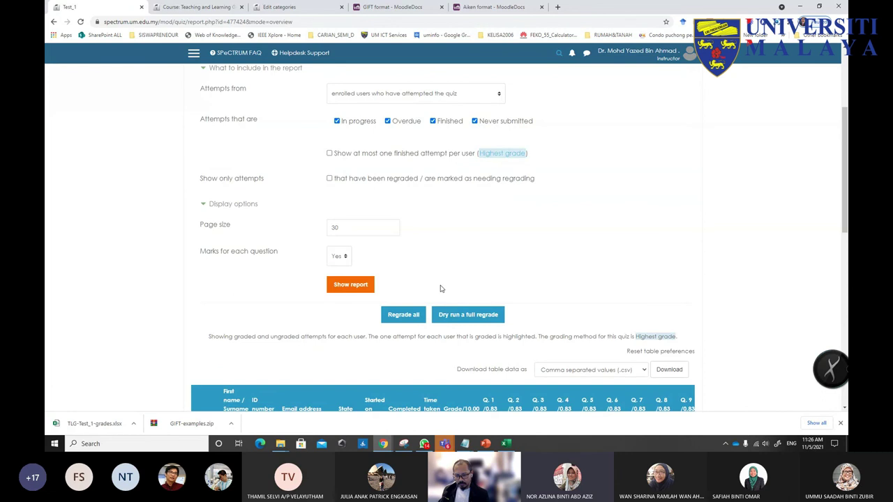
{"action": "scroll", "coordinate": [440, 290], "scroll_direction": "down", "scroll_amount": 3}
{"action": "left_click_drag", "start_coordinate": [394, 393], "coordinate": [543, 395]}
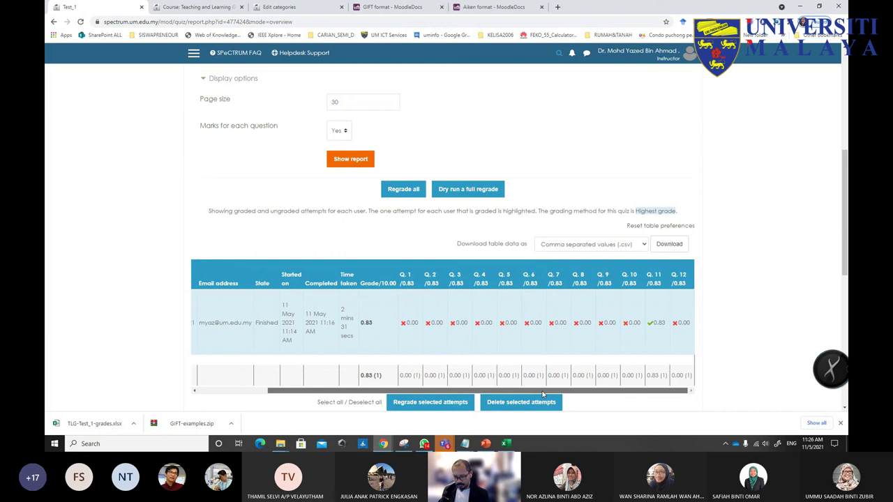
{"action": "left_click_drag", "start_coordinate": [535, 390], "coordinate": [332, 377]}
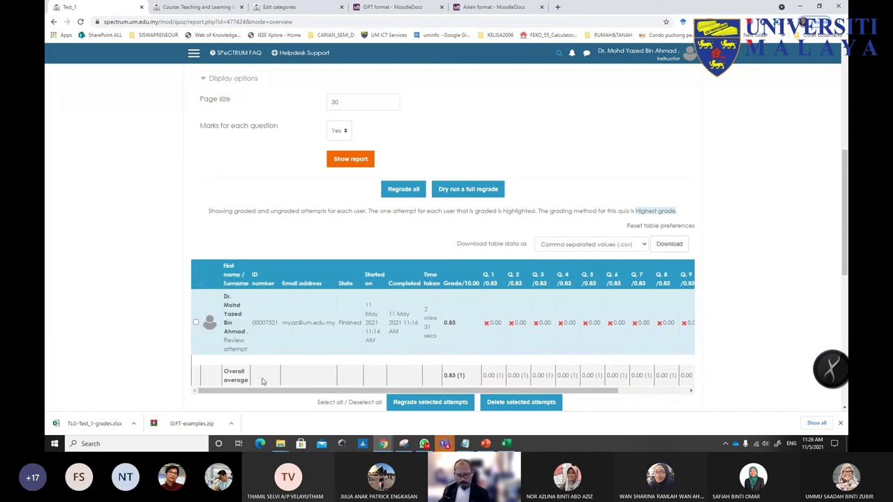
{"action": "scroll", "coordinate": [243, 332], "scroll_direction": "down", "scroll_amount": 3}
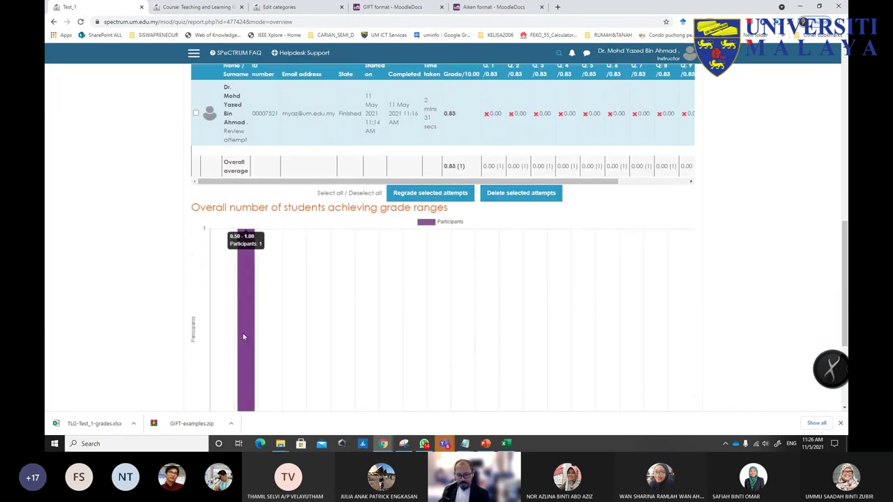
{"action": "scroll", "coordinate": [496, 248], "scroll_direction": "up", "scroll_amount": 8}
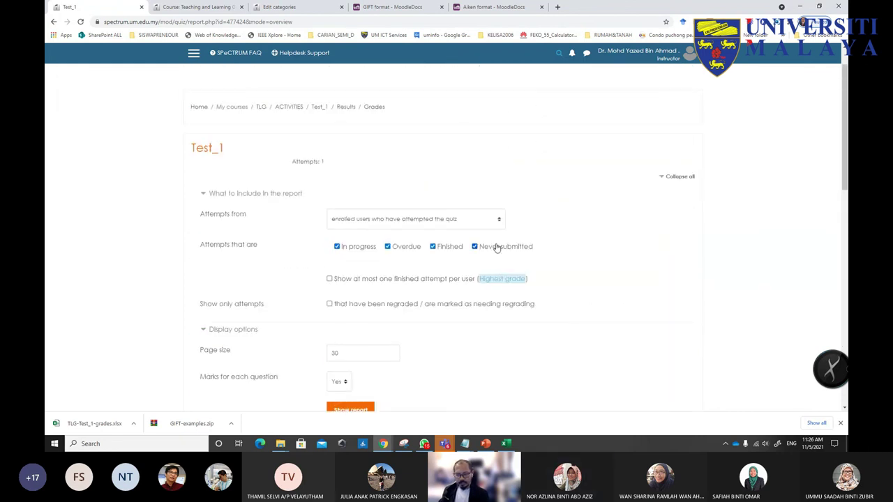
{"action": "left_click", "coordinate": [319, 107]}
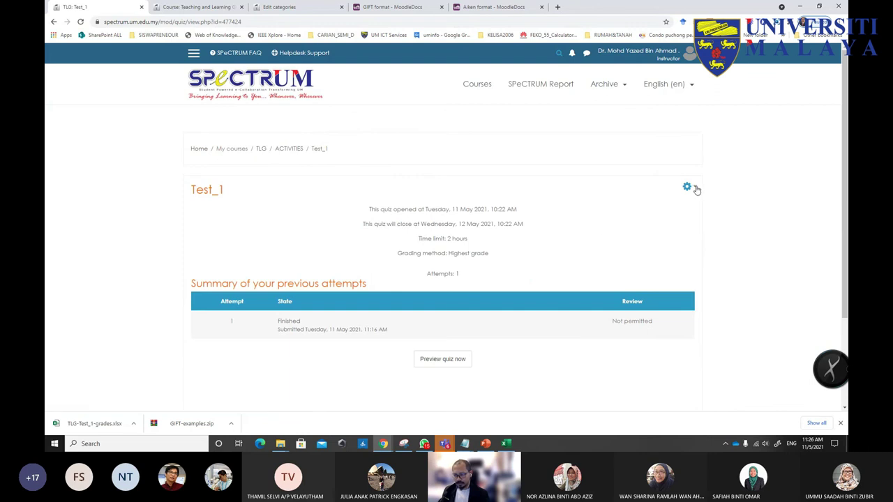
- Show Test_1's quiz administration options and look through the results and question bank entries
{"action": "left_click", "coordinate": [697, 189]}
{"action": "scroll", "coordinate": [759, 249], "scroll_direction": "down", "scroll_amount": 2}
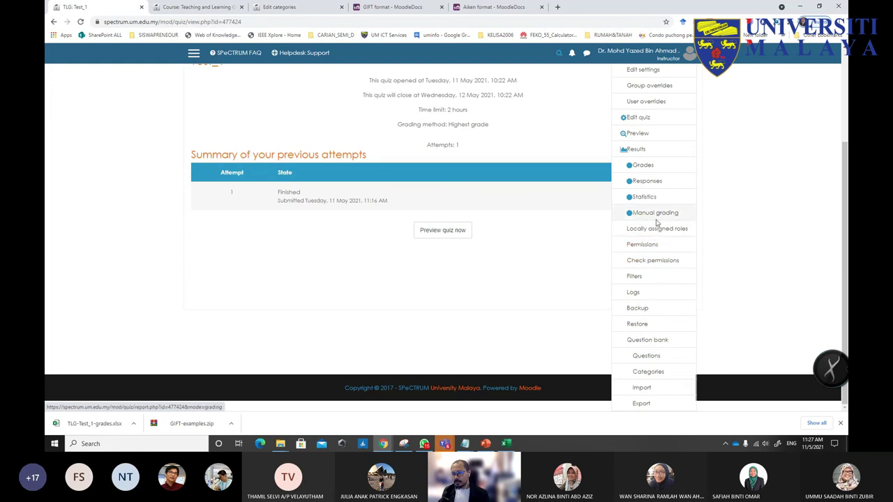
{"action": "scroll", "coordinate": [753, 230], "scroll_direction": "up", "scroll_amount": 1}
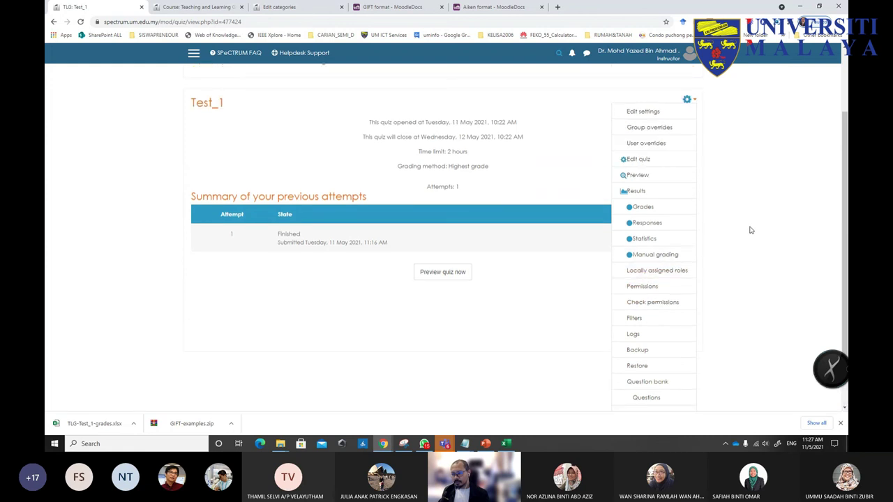